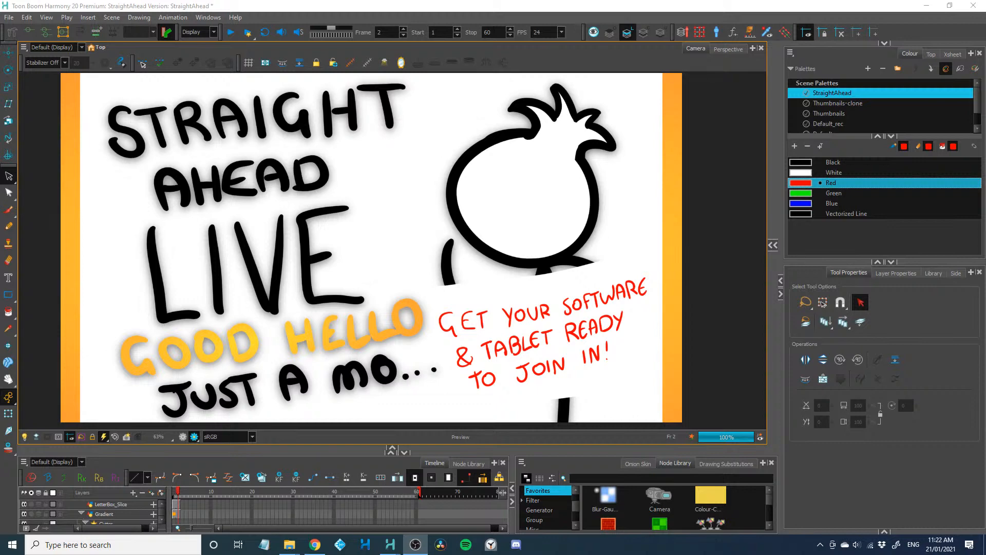
# Switch off the Select tool's active selection option and try to lasso the STRAIGHT AHEAD LIVE lettering
pyautogui.hotkey('alt', 'Tab')
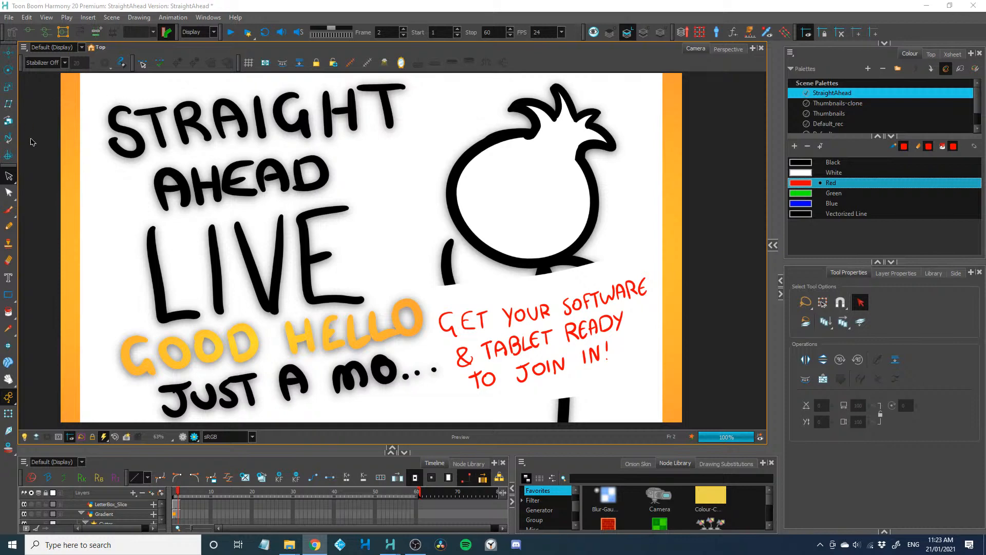
pyautogui.click(136, 80)
pyautogui.click(857, 303)
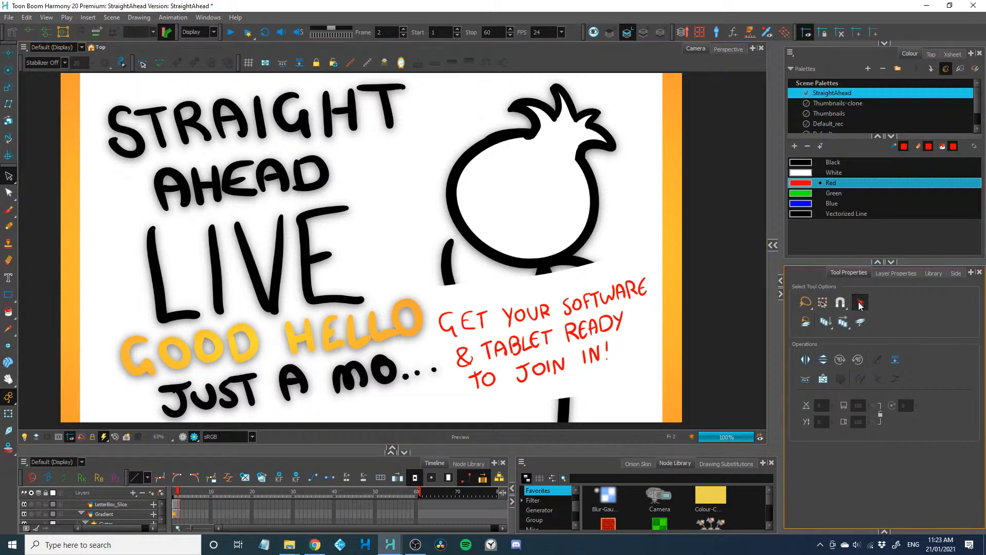
pyautogui.moveTo(199, 113)
pyautogui.mouseDown()
pyautogui.moveTo(357, 78)
pyautogui.moveTo(355, 336)
pyautogui.moveTo(127, 230)
pyautogui.mouseUp()
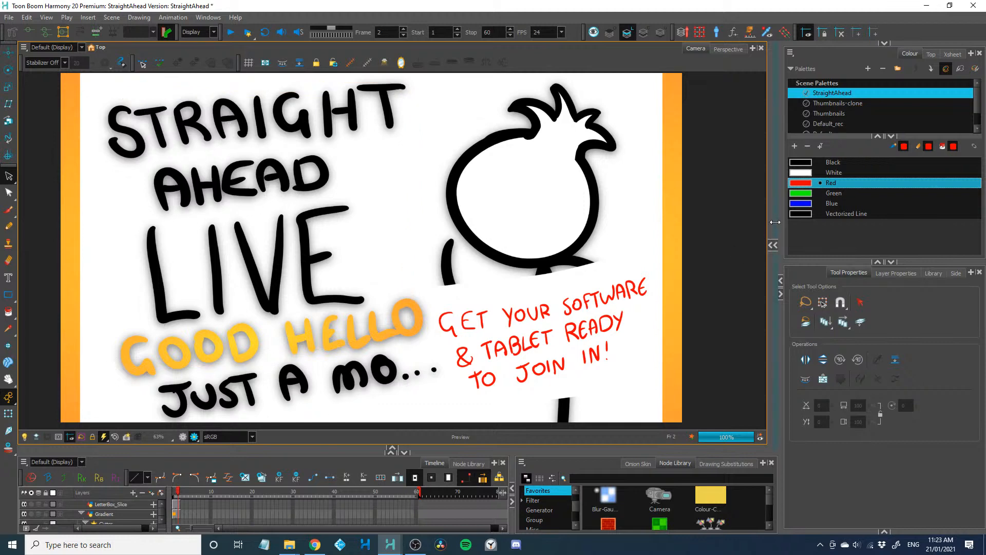
# Enlarge the timeline area, pick the layer holding the black LIVE lettering in the camera view, and leave the render preview
pyautogui.click(105, 513)
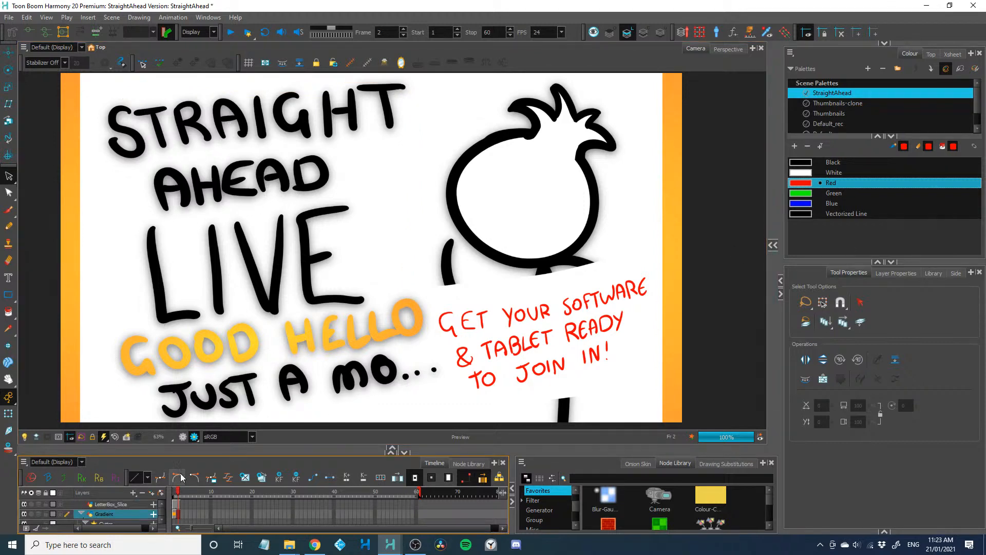
pyautogui.moveTo(177, 452); pyautogui.dragTo(177, 406)
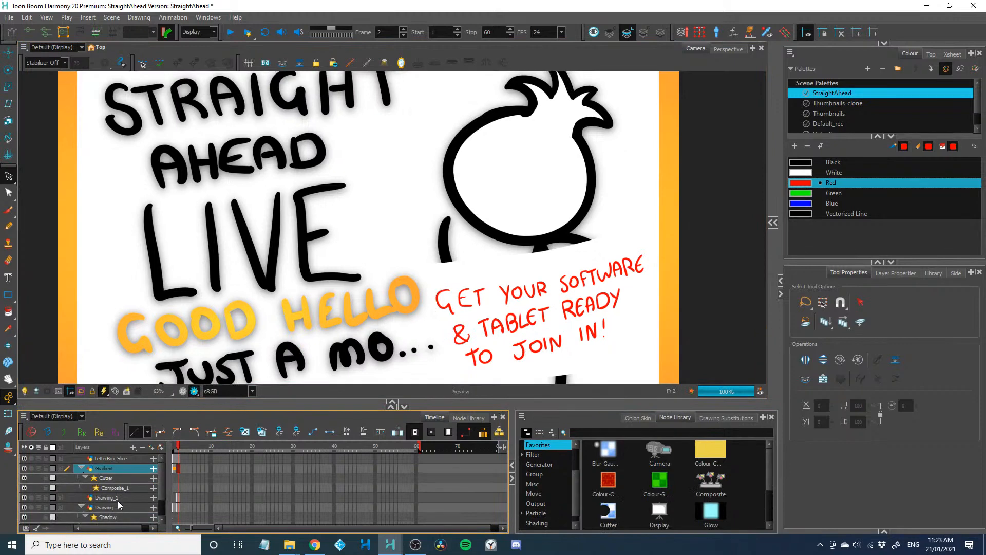
pyautogui.click(8, 414)
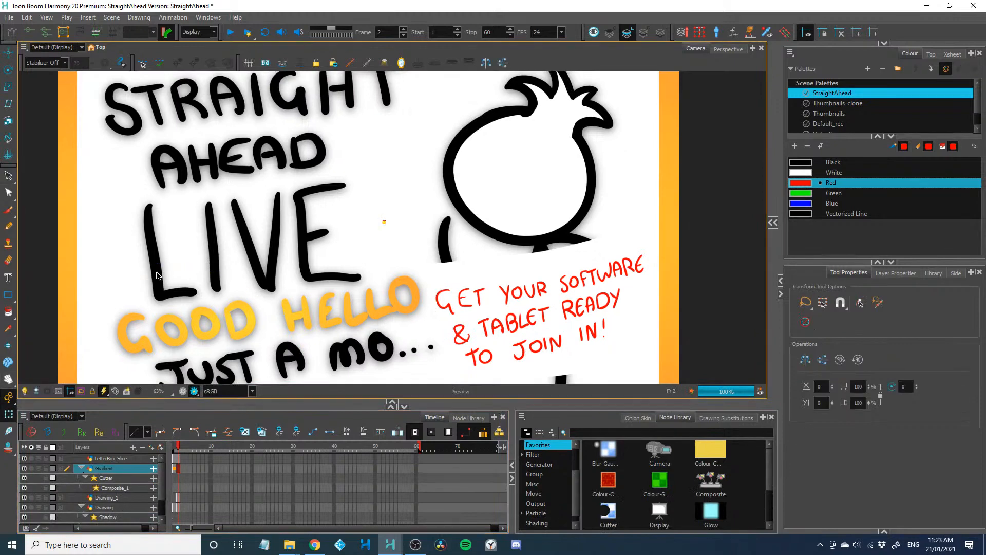
pyautogui.click(155, 268)
pyautogui.click(183, 390)
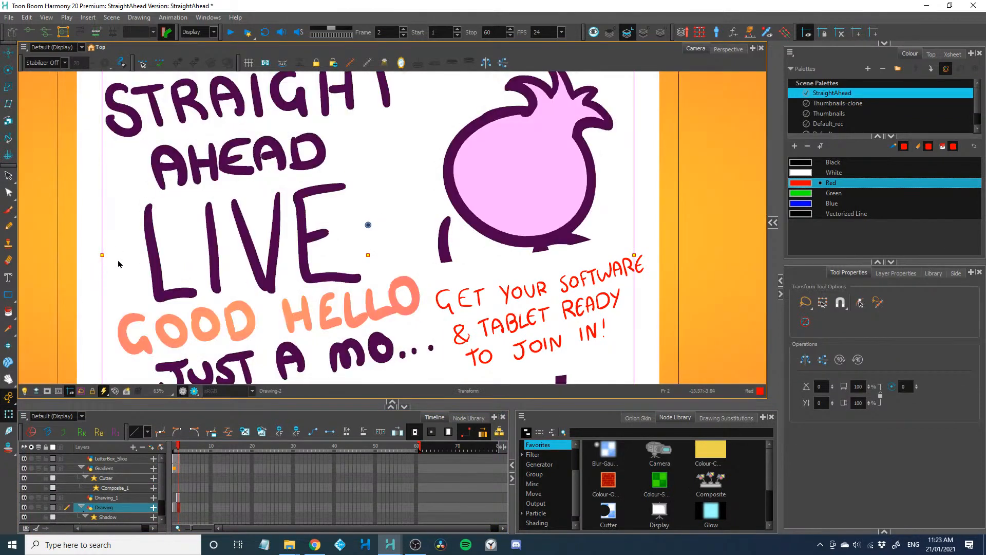
pyautogui.moveTo(134, 265); pyautogui.dragTo(132, 275)
# Lasso the STRAIGHT AHEAD LIVE lettering and squash it vertically from its upper edge to free space above it
pyautogui.click(9, 176)
pyautogui.moveTo(98, 88)
pyautogui.mouseDown()
pyautogui.moveTo(244, 62)
pyautogui.moveTo(185, 269)
pyautogui.moveTo(125, 207)
pyautogui.mouseUp()
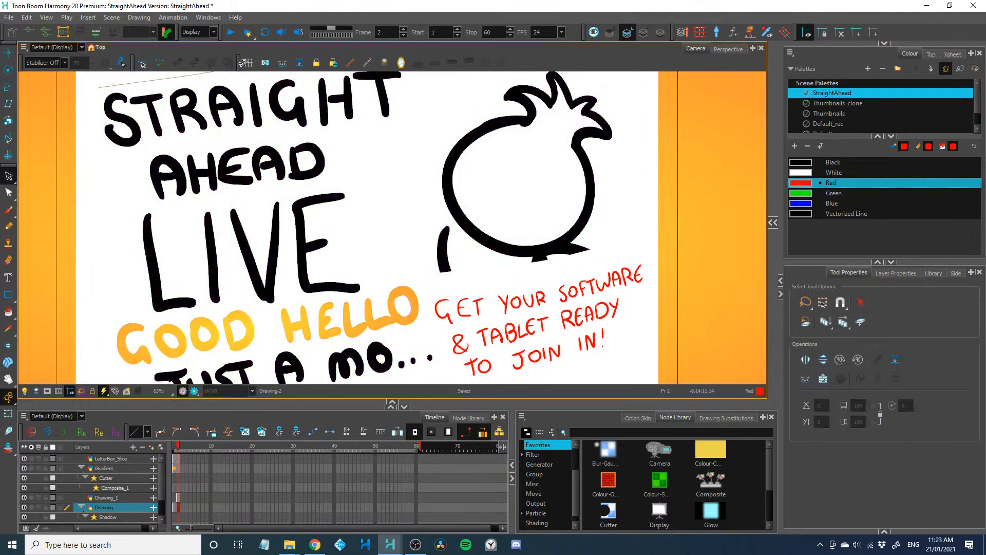
pyautogui.moveTo(220, 103); pyautogui.dragTo(219, 123)
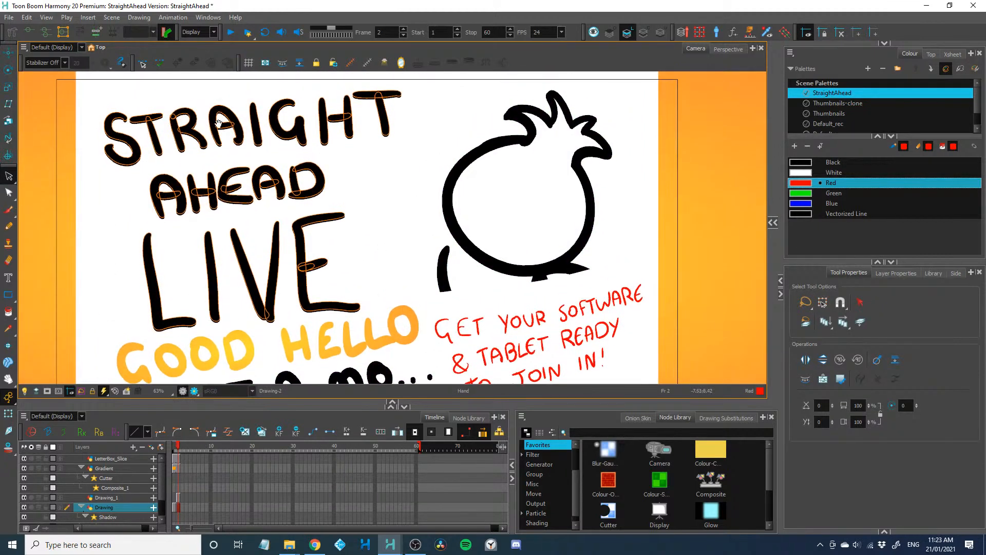
pyautogui.moveTo(252, 90); pyautogui.dragTo(251, 154)
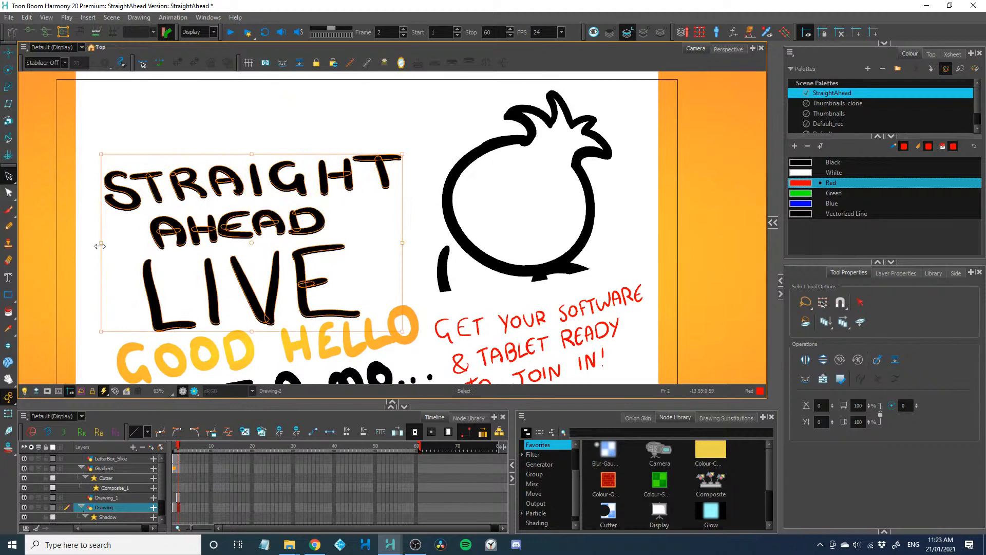
# Handwrite #STRAIGHTAHEADCHALLENGE in red with the Brush tool across the empty space above the title lettering
pyautogui.click(9, 210)
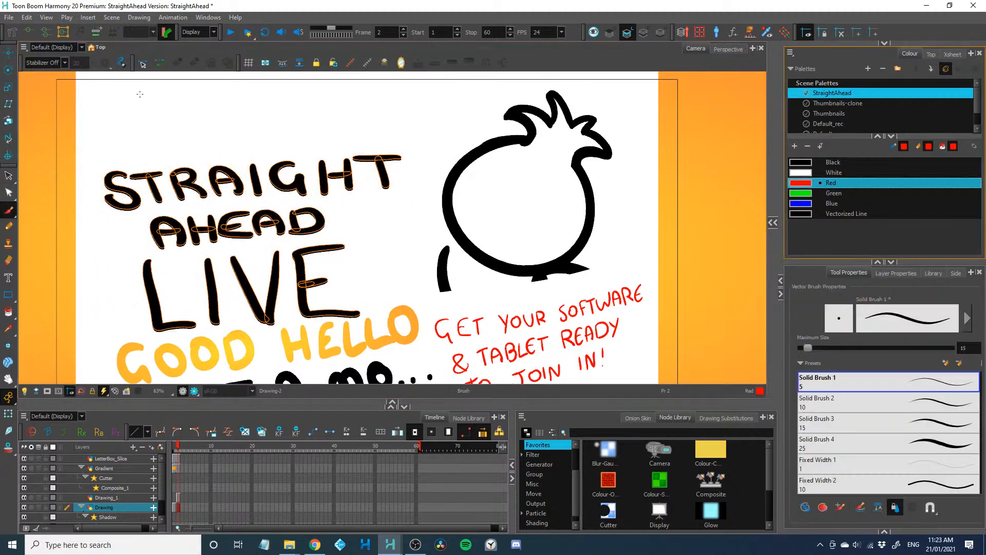
pyautogui.moveTo(104, 121); pyautogui.dragTo(101, 145)
pyautogui.moveTo(110, 119)
pyautogui.mouseDown()
pyautogui.moveTo(107, 143)
pyautogui.moveTo(112, 128)
pyautogui.moveTo(119, 143)
pyautogui.moveTo(135, 143)
pyautogui.moveTo(146, 108)
pyautogui.mouseUp()
pyautogui.moveTo(144, 112)
pyautogui.mouseDown()
pyautogui.moveTo(141, 135)
pyautogui.moveTo(158, 131)
pyautogui.mouseUp()
pyautogui.moveTo(165, 103)
pyautogui.mouseDown()
pyautogui.moveTo(174, 129)
pyautogui.moveTo(169, 118)
pyautogui.mouseUp()
pyautogui.moveTo(182, 102)
pyautogui.mouseDown()
pyautogui.moveTo(179, 131)
pyautogui.moveTo(200, 118)
pyautogui.moveTo(204, 131)
pyautogui.moveTo(210, 124)
pyautogui.mouseUp()
pyautogui.moveTo(204, 115); pyautogui.dragTo(215, 123)
pyautogui.moveTo(207, 101)
pyautogui.mouseDown()
pyautogui.moveTo(221, 95)
pyautogui.moveTo(239, 124)
pyautogui.moveTo(239, 108)
pyautogui.mouseUp()
pyautogui.moveTo(245, 95)
pyautogui.mouseDown()
pyautogui.moveTo(243, 123)
pyautogui.moveTo(252, 121)
pyautogui.mouseUp()
pyautogui.moveTo(244, 111); pyautogui.dragTo(271, 117)
pyautogui.moveTo(254, 107)
pyautogui.mouseDown()
pyautogui.moveTo(286, 115)
pyautogui.moveTo(285, 102)
pyautogui.moveTo(289, 119)
pyautogui.mouseUp()
pyautogui.moveTo(289, 91)
pyautogui.mouseDown()
pyautogui.moveTo(297, 112)
pyautogui.moveTo(325, 117)
pyautogui.mouseUp()
pyautogui.moveTo(327, 94); pyautogui.dragTo(326, 117)
pyautogui.moveTo(337, 92)
pyautogui.mouseDown()
pyautogui.moveTo(335, 118)
pyautogui.moveTo(338, 102)
pyautogui.moveTo(355, 118)
pyautogui.moveTo(352, 105)
pyautogui.mouseUp()
pyautogui.moveTo(358, 93)
pyautogui.mouseDown()
pyautogui.moveTo(365, 121)
pyautogui.moveTo(373, 100)
pyautogui.mouseUp()
pyautogui.moveTo(374, 88)
pyautogui.mouseDown()
pyautogui.moveTo(373, 119)
pyautogui.moveTo(405, 116)
pyautogui.moveTo(395, 101)
pyautogui.moveTo(417, 119)
pyautogui.moveTo(421, 89)
pyautogui.mouseUp()
pyautogui.moveTo(437, 91)
pyautogui.mouseDown()
pyautogui.moveTo(429, 103)
pyautogui.moveTo(466, 111)
pyautogui.mouseUp()
pyautogui.moveTo(450, 102); pyautogui.dragTo(461, 100)
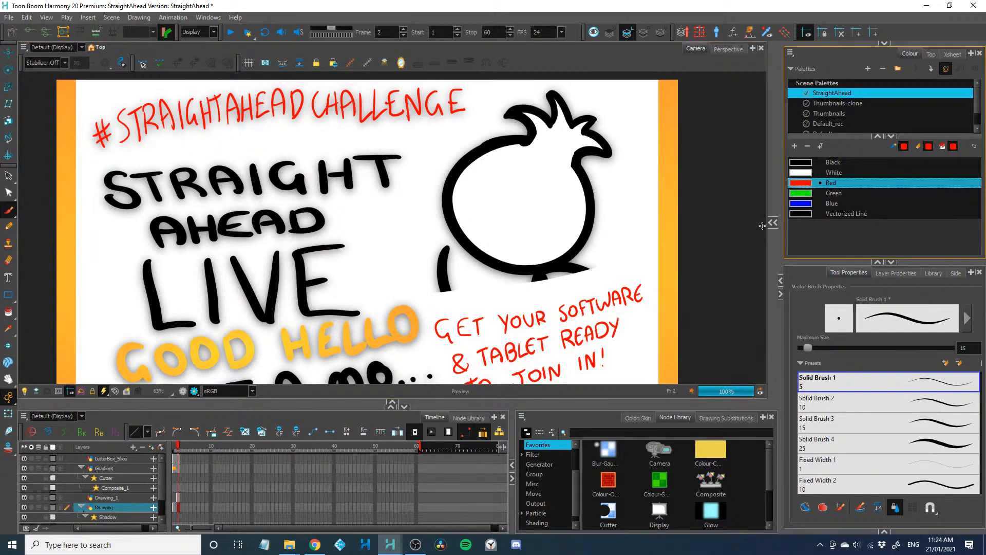
pyautogui.scroll(-2, 545, 181)
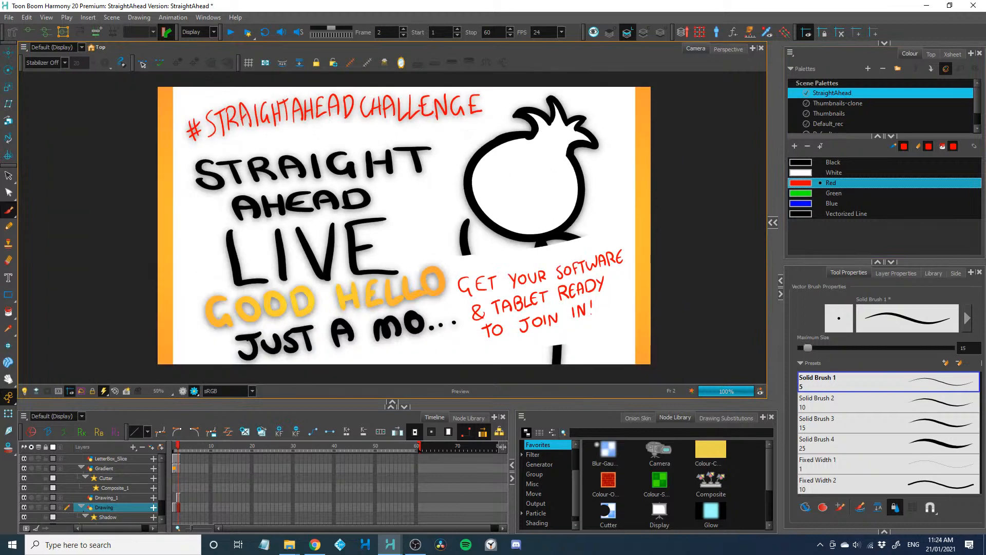
# Bring the browser window with the YouTube video "Animating Straight Ahead is a Disaster. Try it!" over the artwork and shrink it
pyautogui.hotkey('alt', 'Tab')
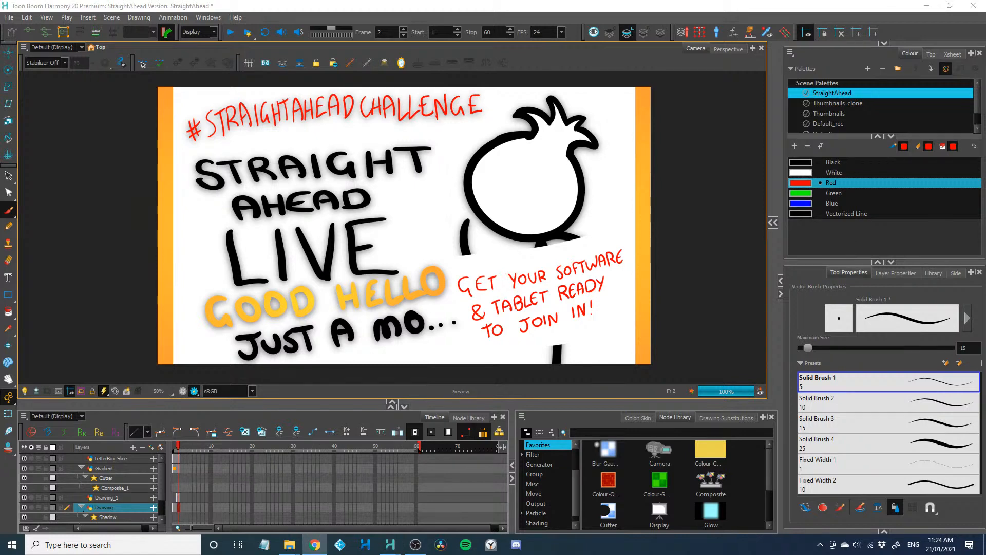
pyautogui.hotkey('alt', 'Tab')
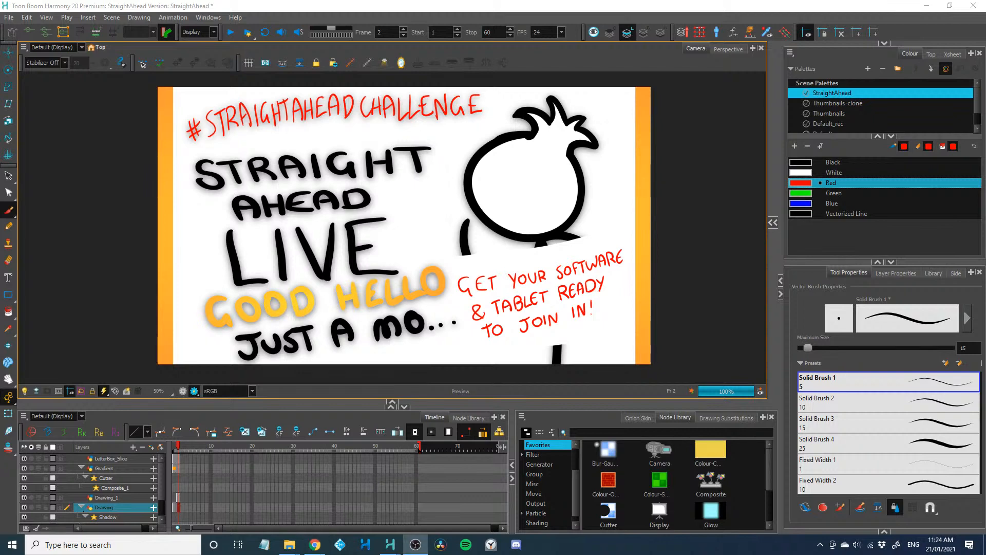
pyautogui.hotkey('alt', 'Tab')
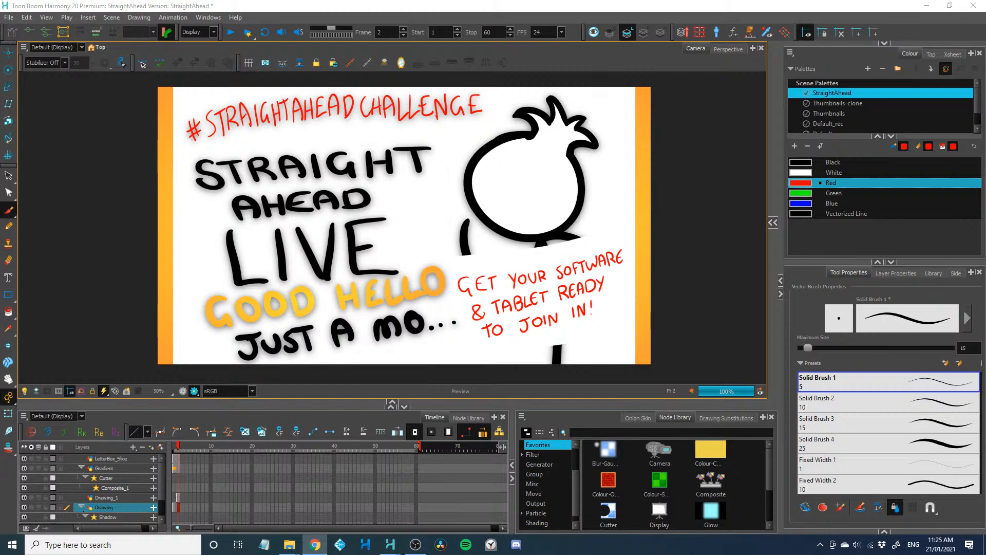
pyautogui.moveTo(493, 554); pyautogui.dragTo(816, 78)
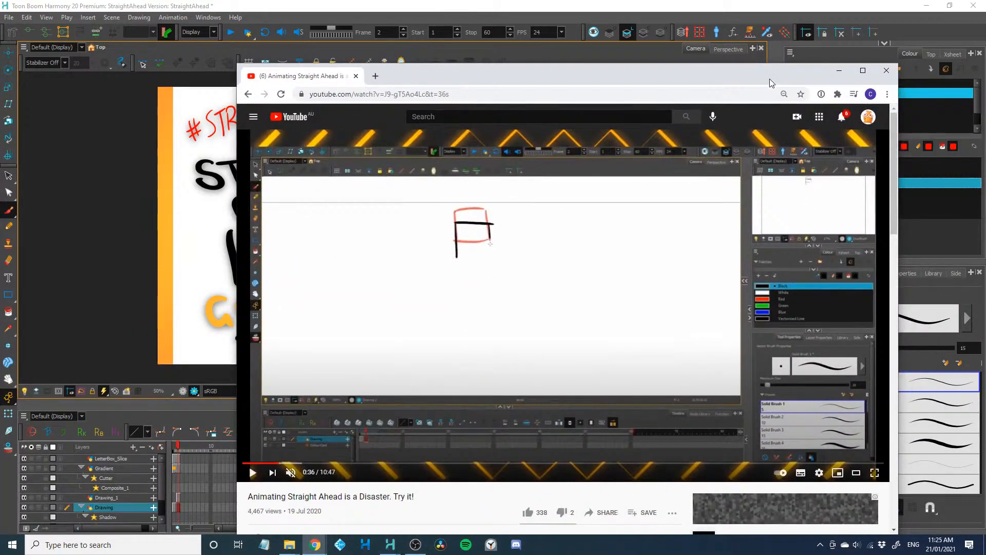
pyautogui.moveTo(898, 64); pyautogui.dragTo(704, 137)
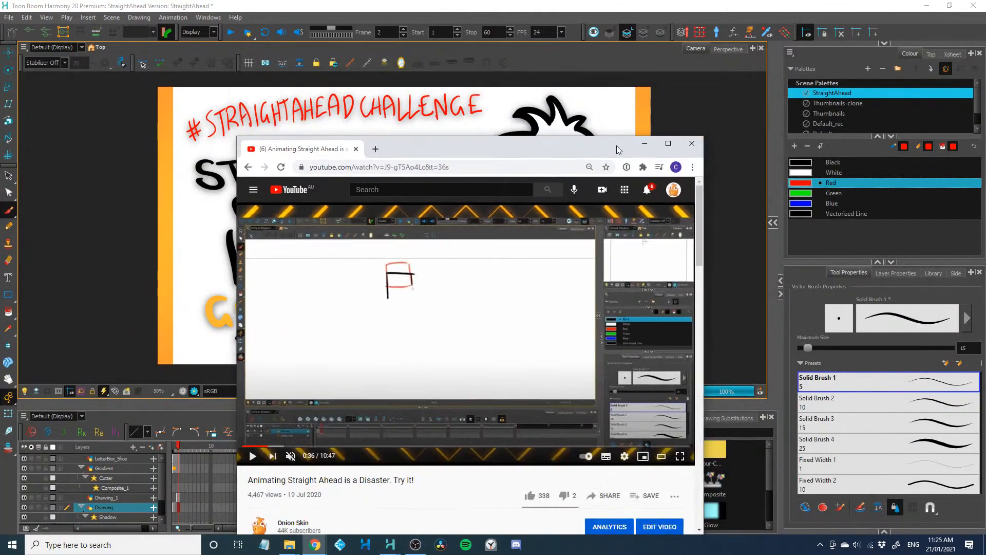
pyautogui.moveTo(617, 146); pyautogui.dragTo(674, 77)
# Rewind the YouTube video to its start and strip the =36s time value from the end of its web address
pyautogui.click(534, 99)
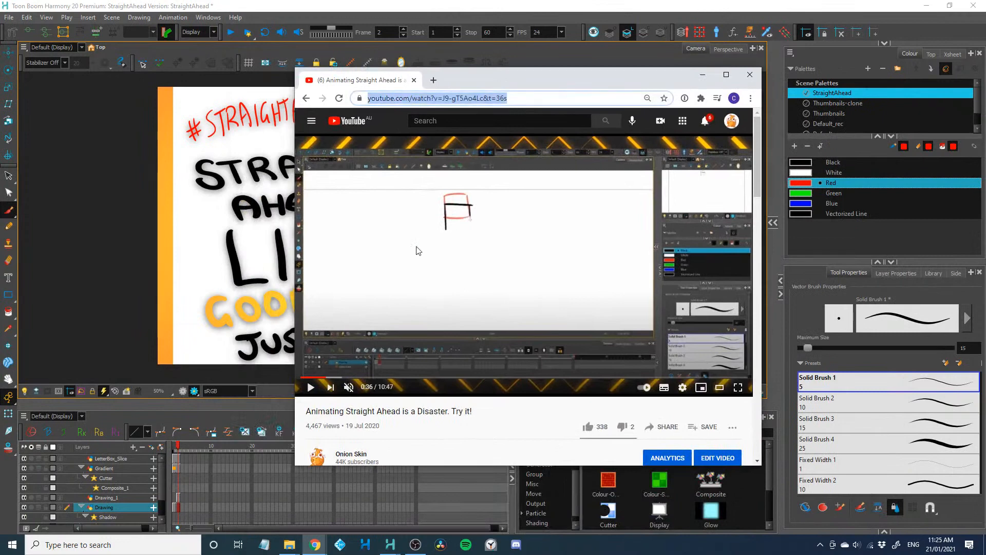
pyautogui.click(300, 378)
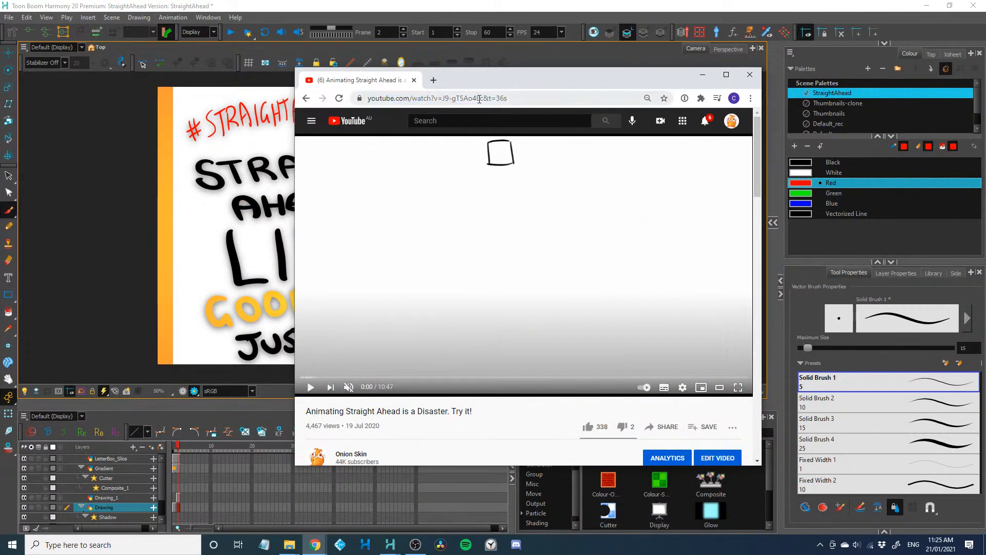
pyautogui.click(503, 101)
pyautogui.click(504, 101)
pyautogui.press('BackSpace')
pyautogui.press('BackSpace')
pyautogui.press('BackSpace')
pyautogui.press('BackSpace')
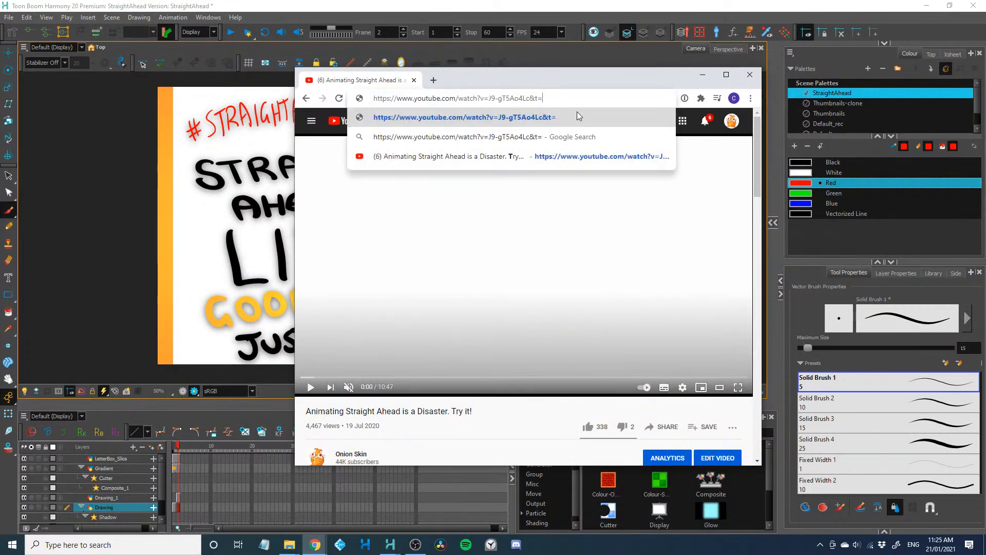
pyautogui.tripleClick(552, 98)
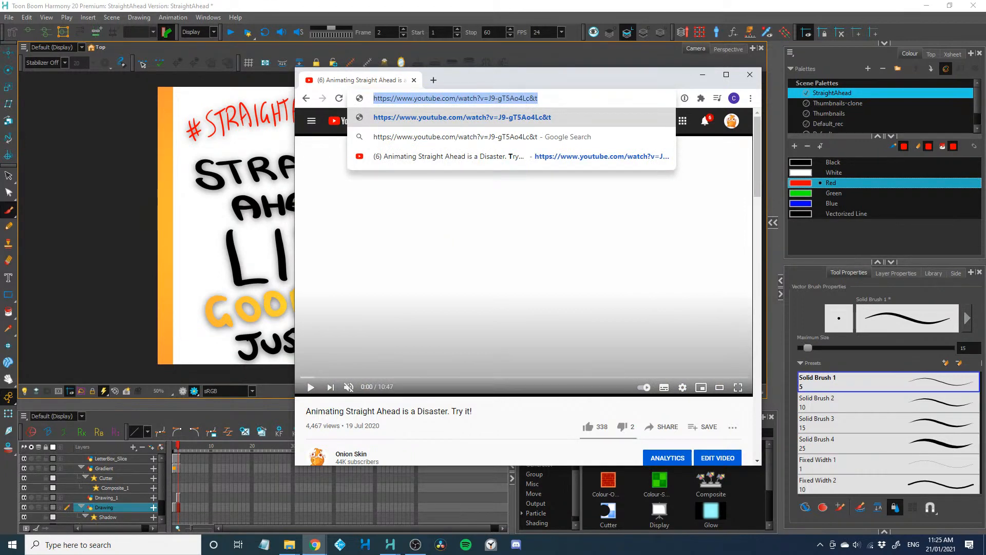
pyautogui.press('Return')
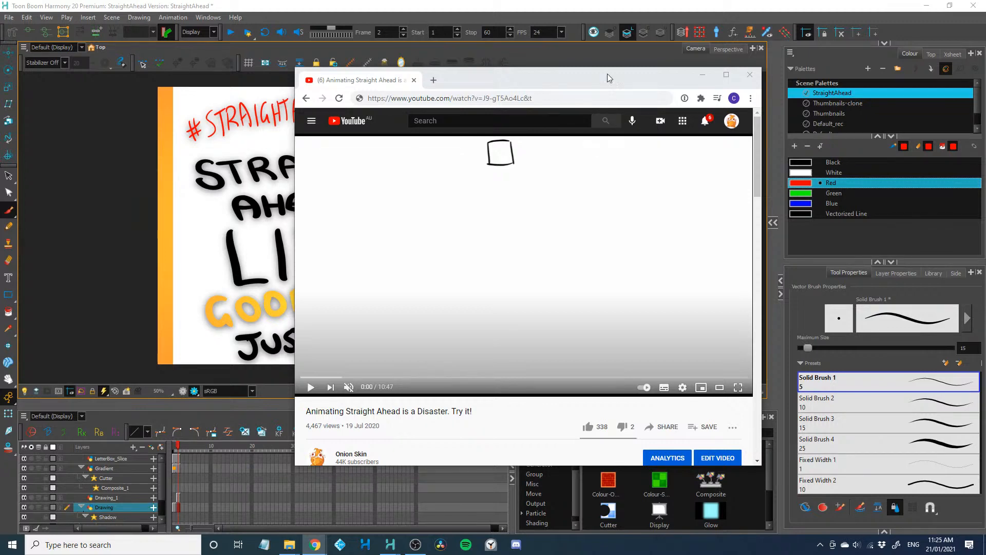
# Play the video from the beginning and move its browser window aside to uncover the poster lettering
pyautogui.click(310, 388)
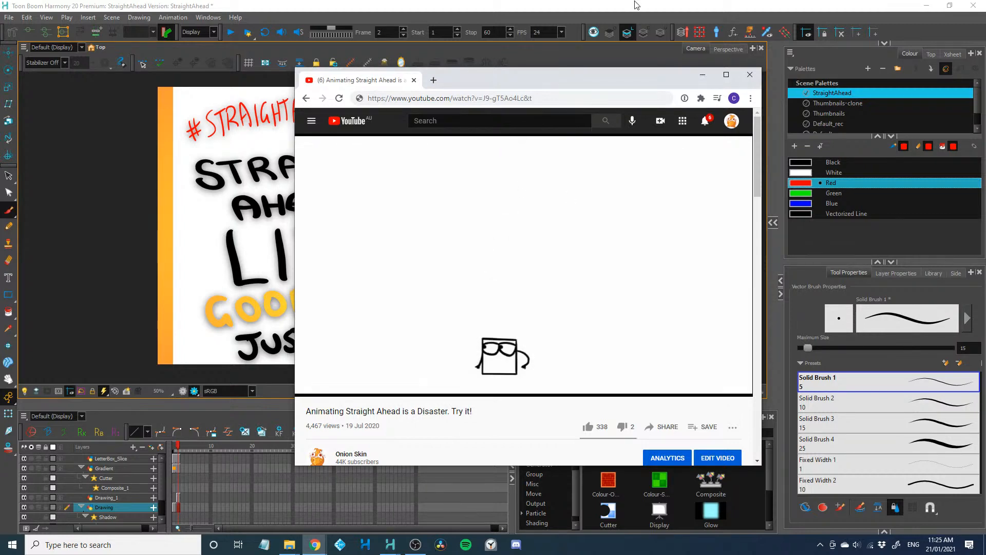
pyautogui.moveTo(565, 81); pyautogui.dragTo(679, 81)
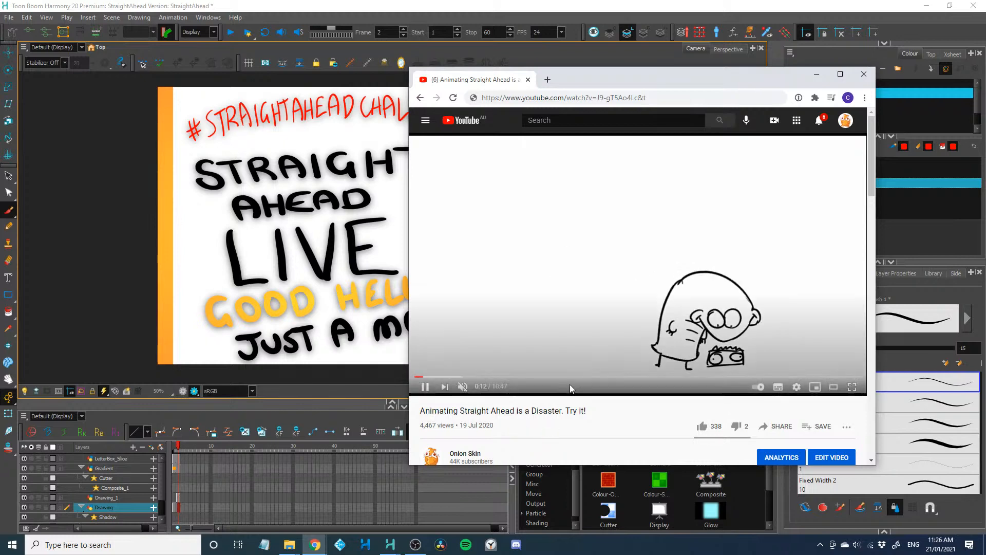
pyautogui.moveTo(672, 83); pyautogui.dragTo(734, 82)
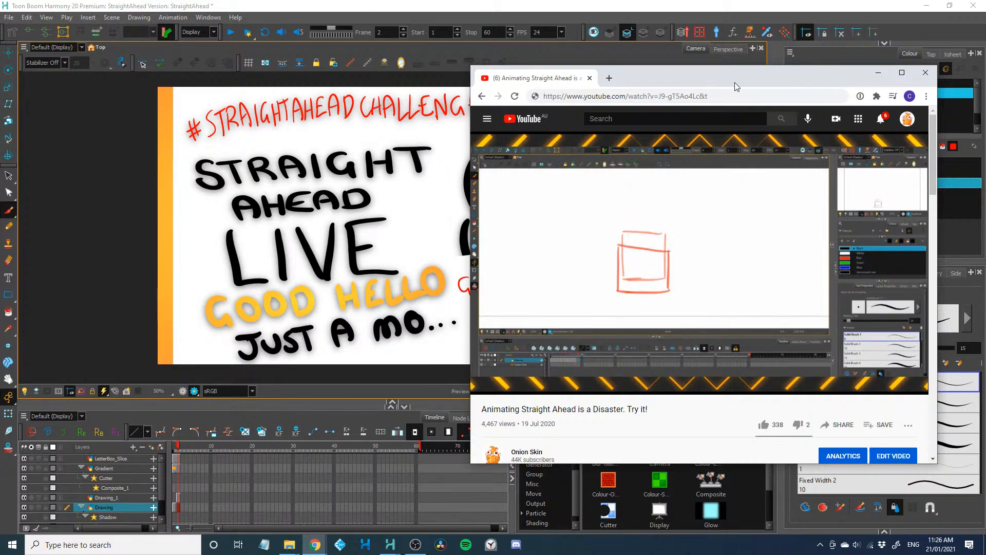
pyautogui.moveTo(734, 82); pyautogui.dragTo(771, 85)
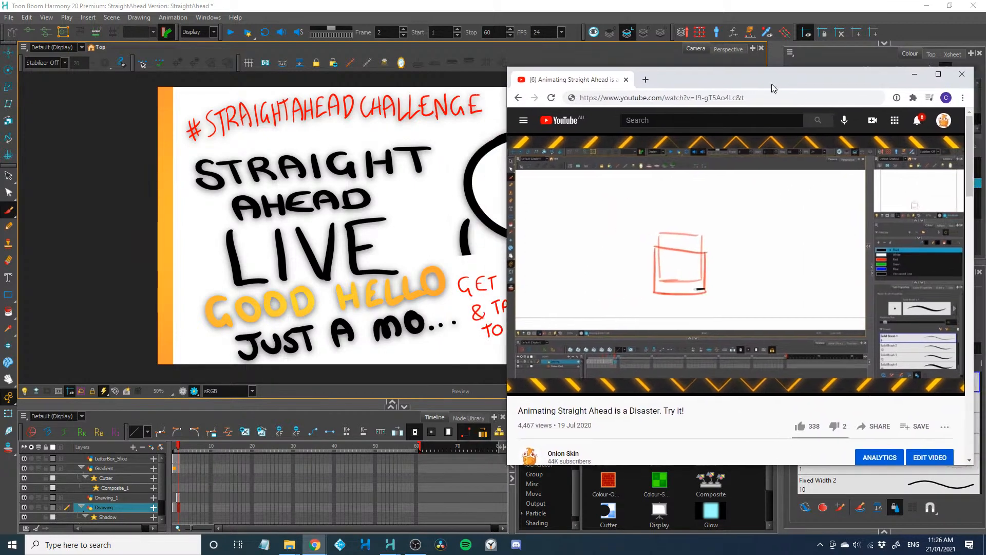
# Switch back to Harmony and reframe the artwork so it stays visible beside the browser window
pyautogui.click(442, 9)
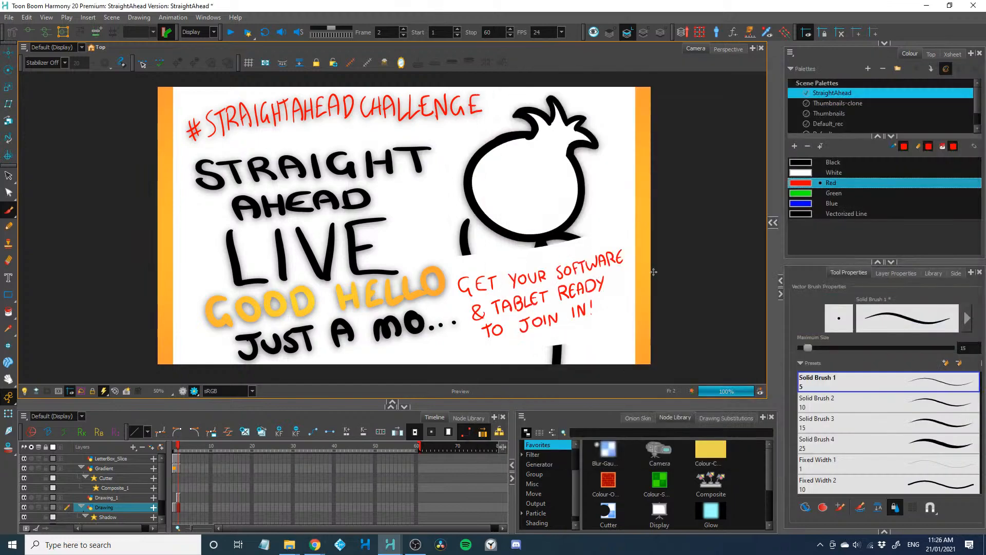
pyautogui.moveTo(617, 243); pyautogui.dragTo(525, 244)
pyautogui.scroll(1, 499, 250)
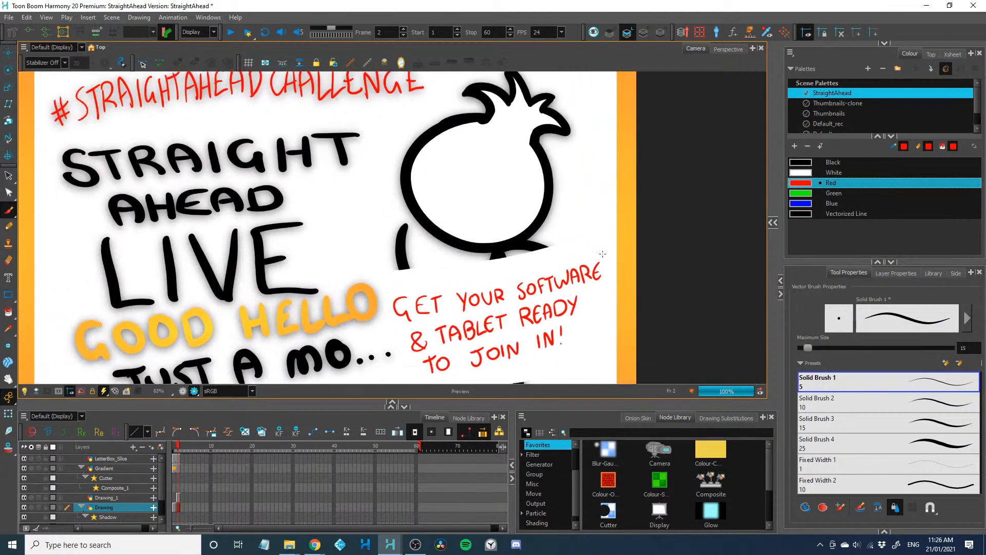
pyautogui.scroll(-1, 596, 254)
# Switch to the YouTube window, skip the ad, and move the window farther off the artwork while the video plays
pyautogui.hotkey('alt', 'Tab')
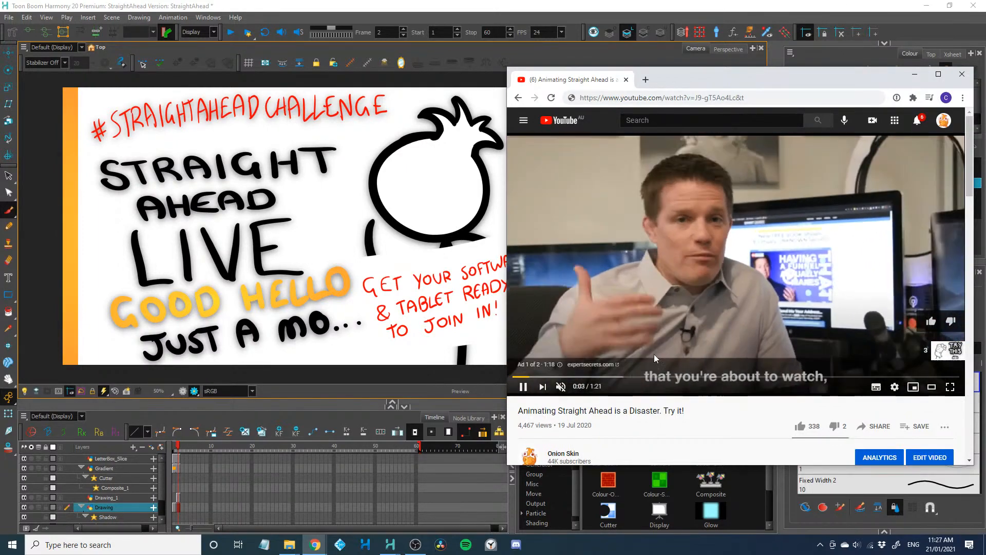
pyautogui.click(933, 358)
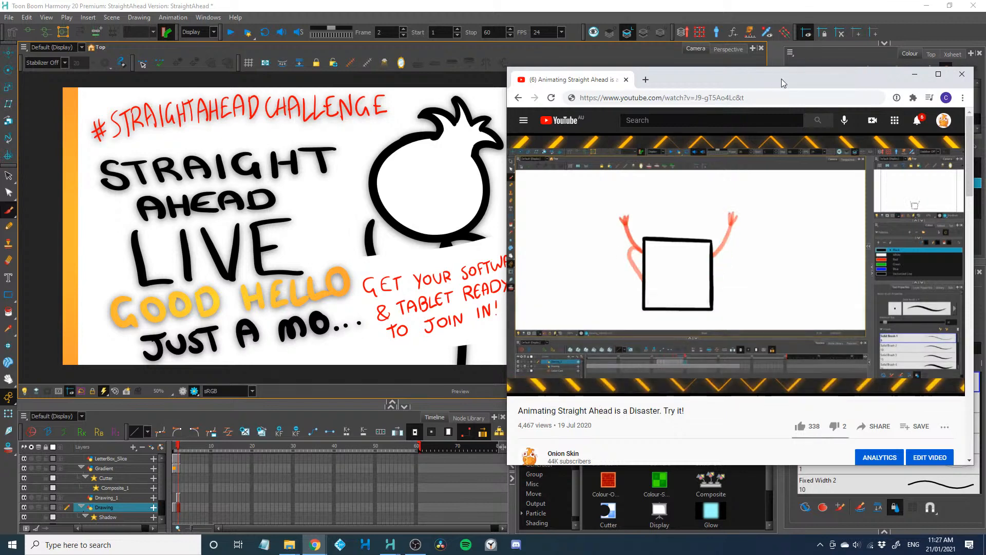
pyautogui.moveTo(781, 79); pyautogui.dragTo(806, 75)
pyautogui.moveTo(810, 76); pyautogui.dragTo(812, 75)
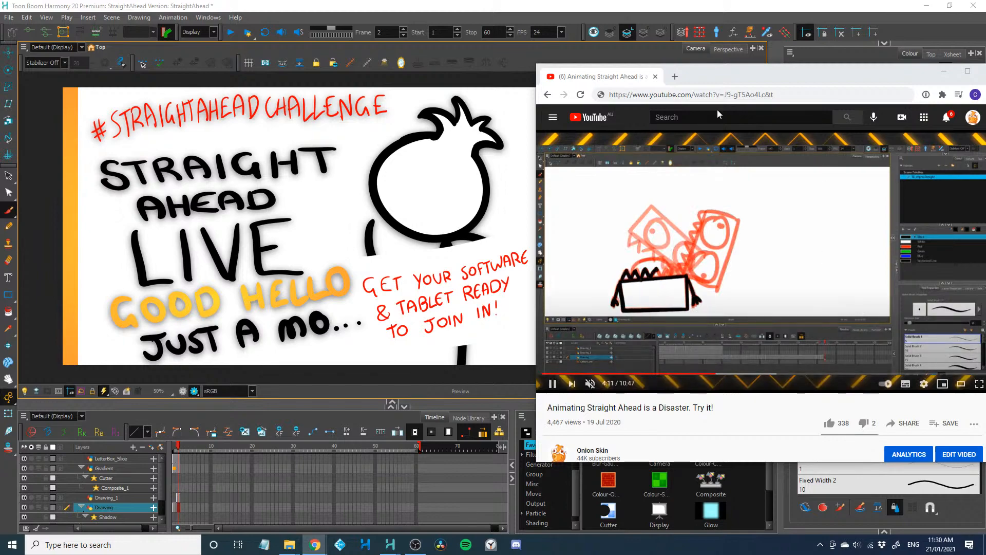
# Return to Harmony, enlarge the artwork in the camera view, and shrink the timeline area to show the whole poster
pyautogui.click(483, 361)
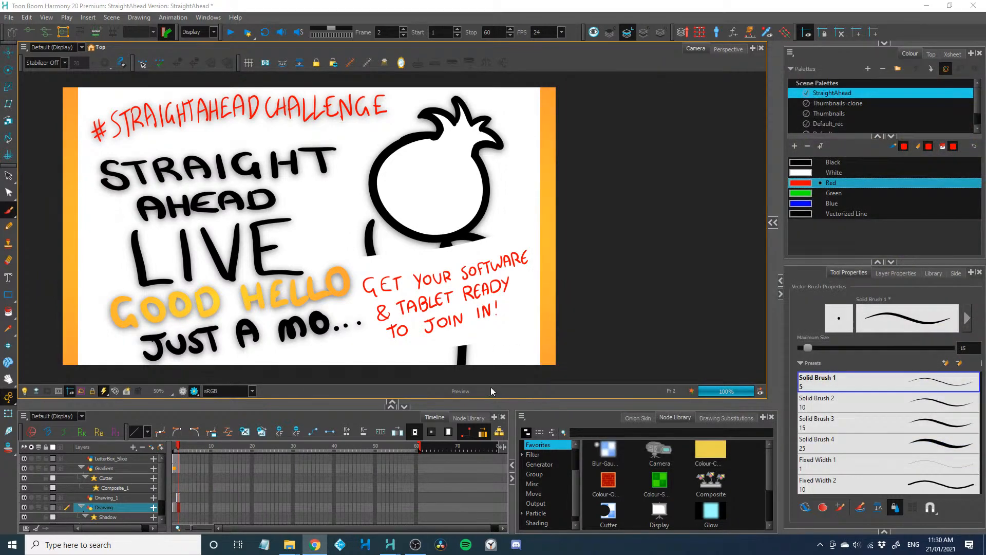
pyautogui.click(255, 228)
pyautogui.scroll(1, 257, 227)
pyautogui.moveTo(258, 237); pyautogui.dragTo(332, 239)
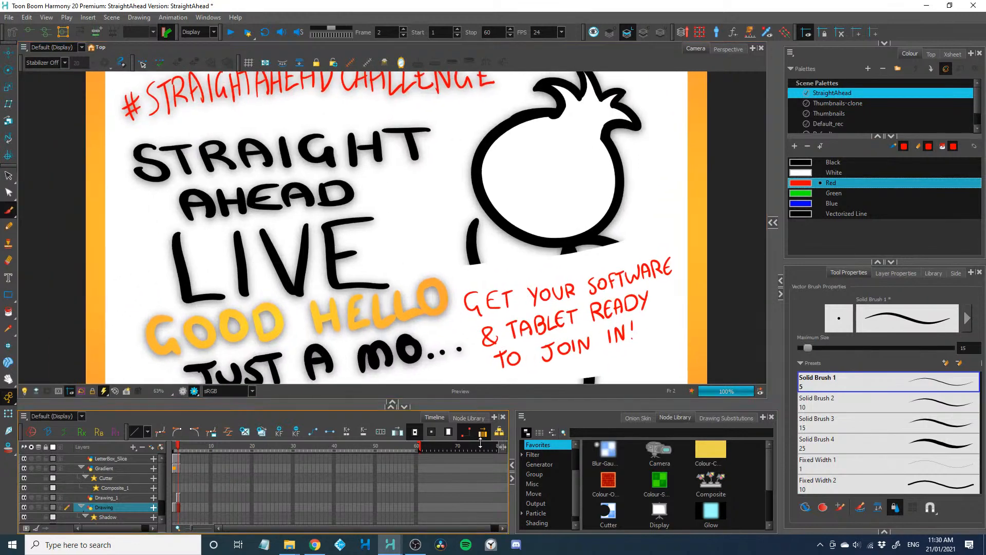
pyautogui.moveTo(481, 443); pyautogui.dragTo(479, 462)
pyautogui.moveTo(475, 409); pyautogui.dragTo(494, 408)
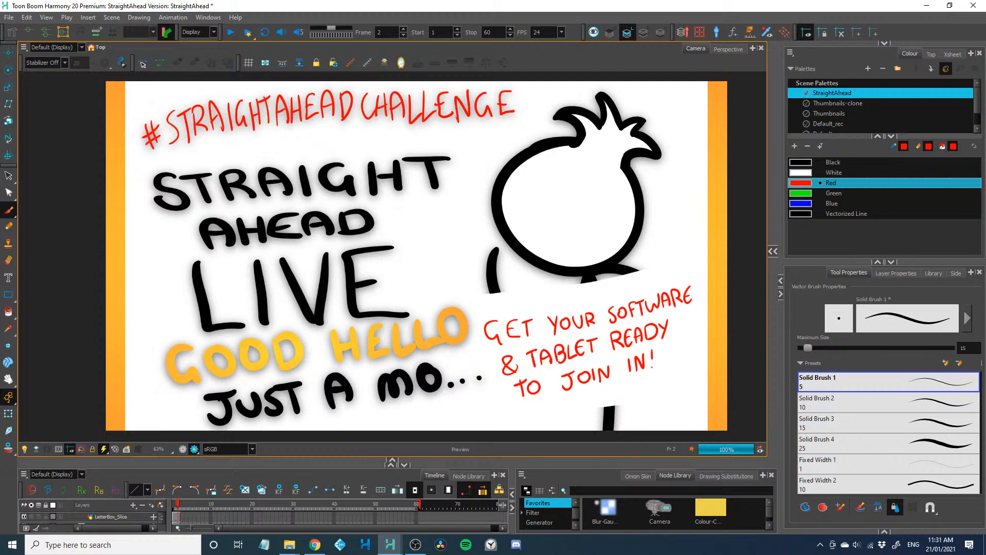
# Bring the browser window with the YouTube video "OnionSkin Straight Ahead Animation Challenge!!" over the artwork
pyautogui.click(315, 544)
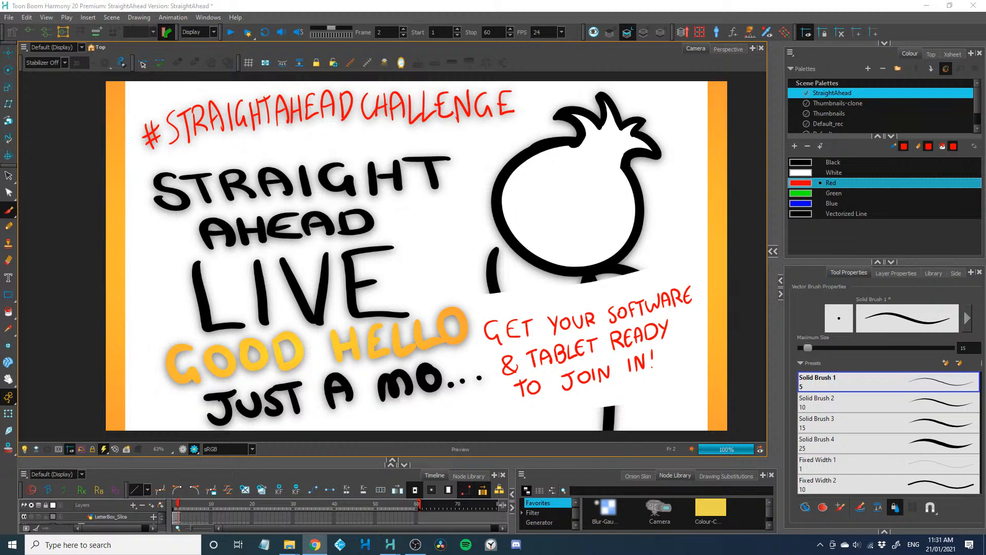
pyautogui.moveTo(0, 130); pyautogui.dragTo(522, 40)
pyautogui.scroll(2, 371, 312)
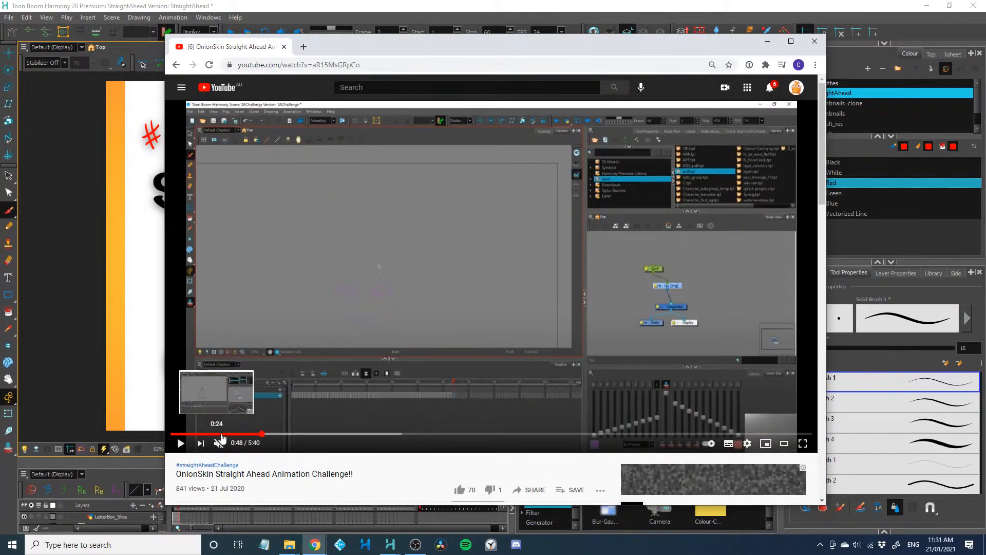
# Play the YouTube video, and bring up the Onion Skin Twitter media page in a narrower window showing a #StraightAheadChallenge tweet
pyautogui.click(180, 443)
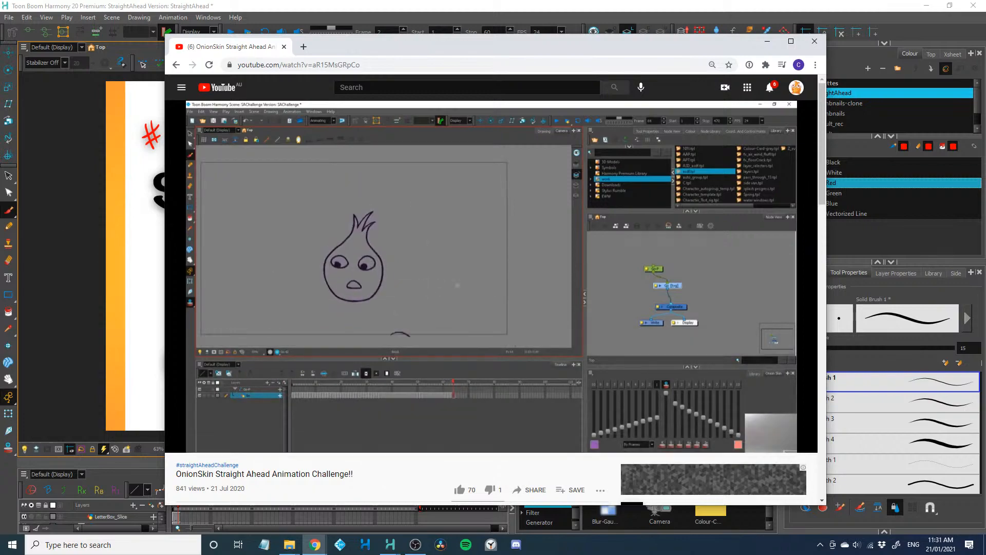
pyautogui.moveTo(0, 246); pyautogui.dragTo(513, 94)
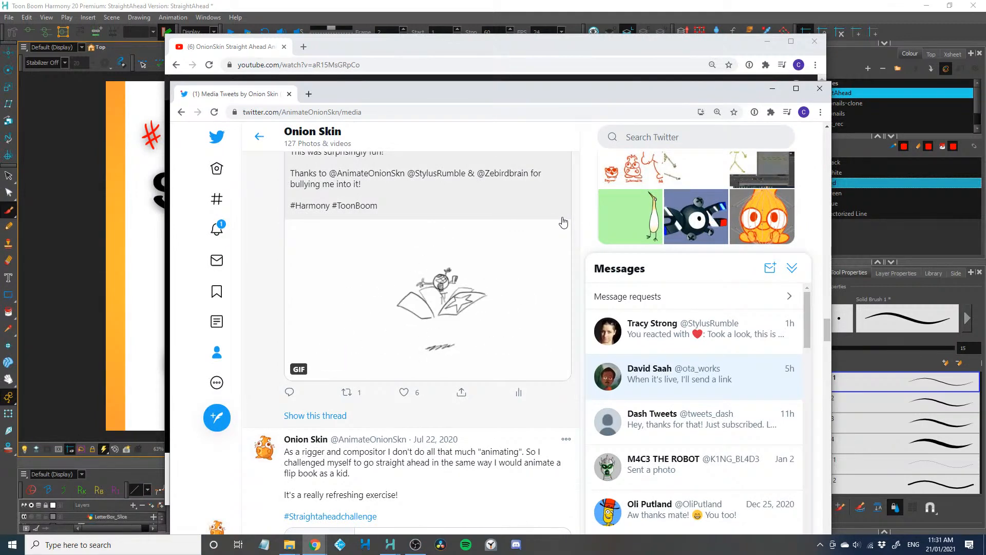
pyautogui.click(791, 268)
pyautogui.moveTo(830, 146); pyautogui.dragTo(607, 172)
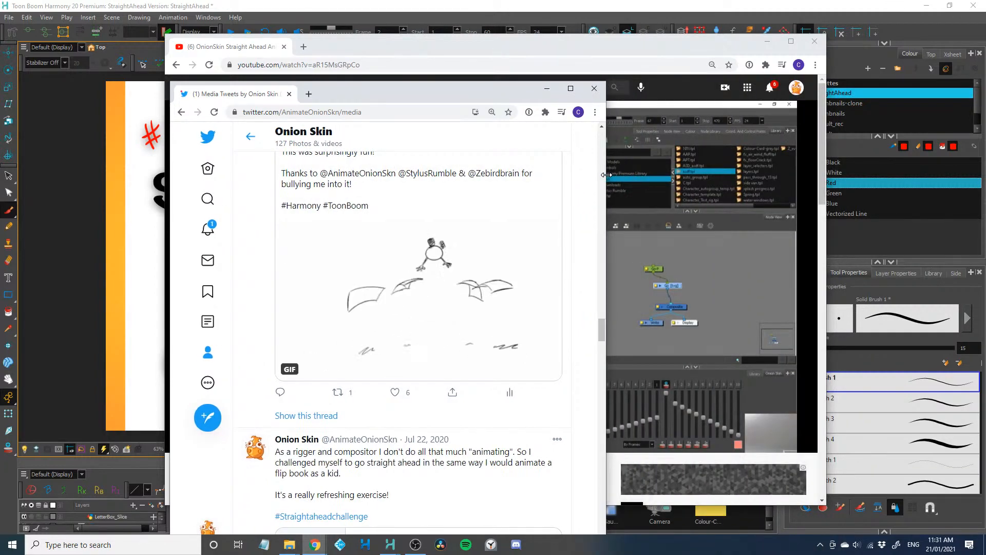
pyautogui.scroll(1, 565, 245)
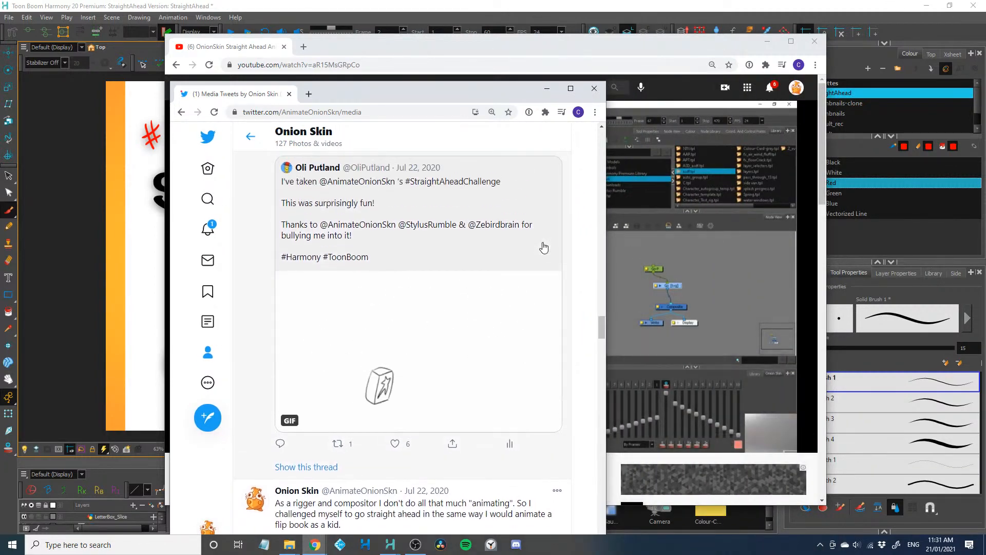
# Return to Harmony, advance to the empty frame 3, and undo the test brush stroke
pyautogui.click(495, 5)
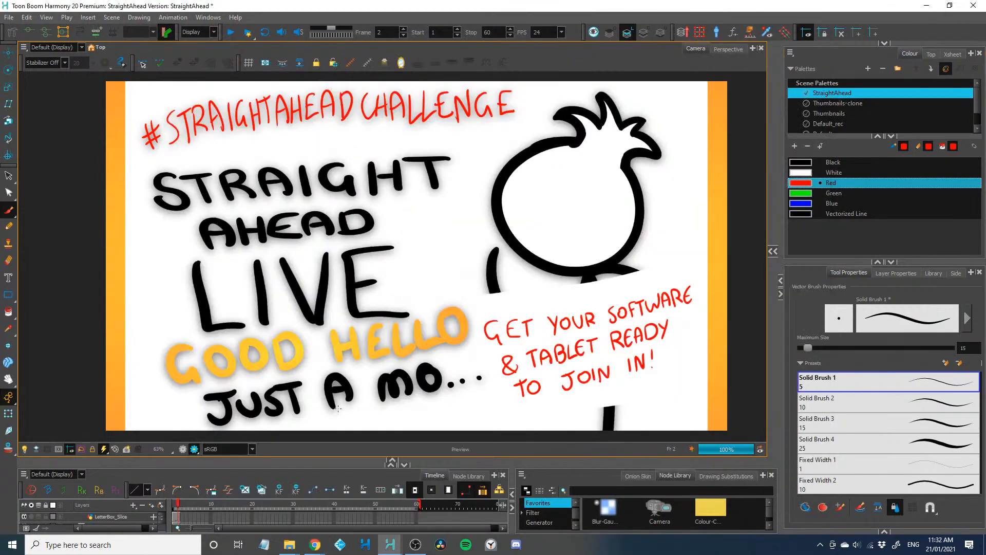
pyautogui.press('.')
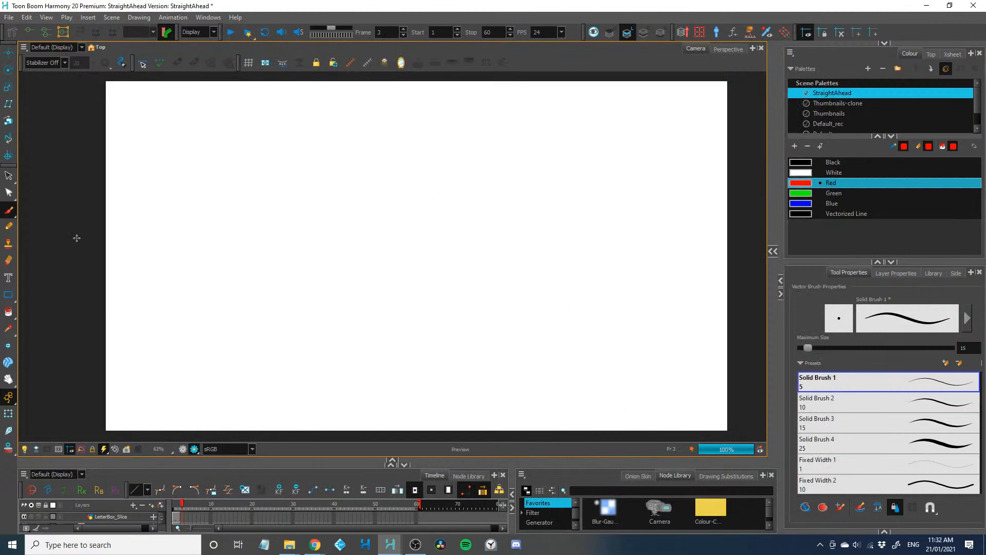
pyautogui.moveTo(375, 237)
pyautogui.mouseDown()
pyautogui.moveTo(375, 322)
pyautogui.moveTo(504, 241)
pyautogui.mouseUp()
pyautogui.hotkey('ctrl', 'z')
pyautogui.hotkey('ctrl', 'z')
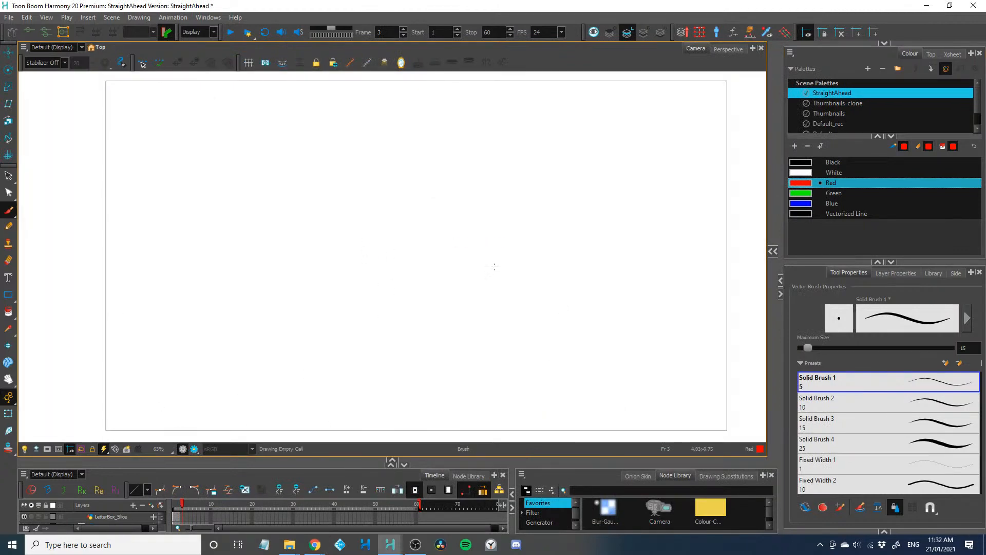
# Select the Black colour, add a new drawing node connected to the main Composite, and give the camera view full width again
pyautogui.click(797, 163)
pyautogui.click(773, 251)
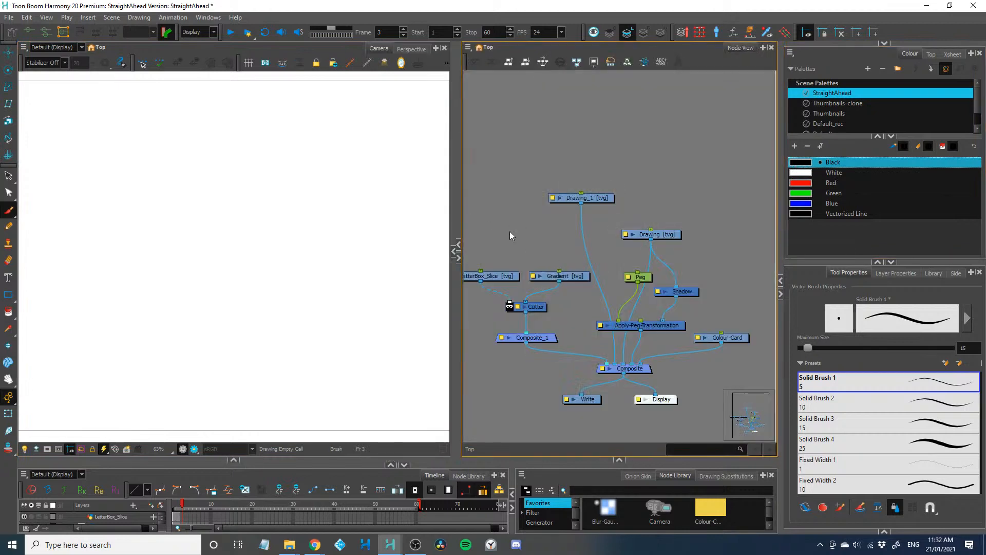
pyautogui.moveTo(560, 318); pyautogui.dragTo(666, 208)
pyautogui.hotkey('ctrl', 'r')
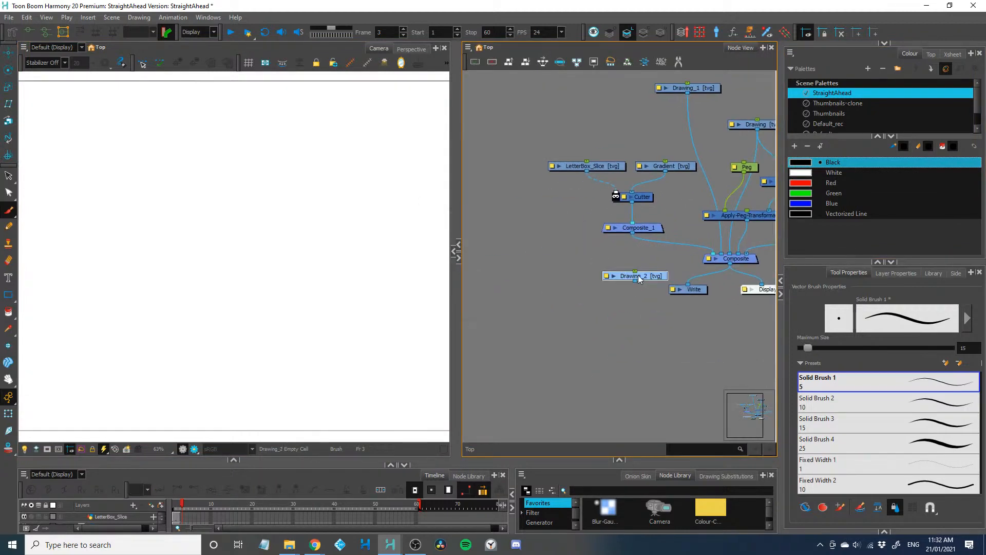
pyautogui.moveTo(635, 281); pyautogui.dragTo(598, 265)
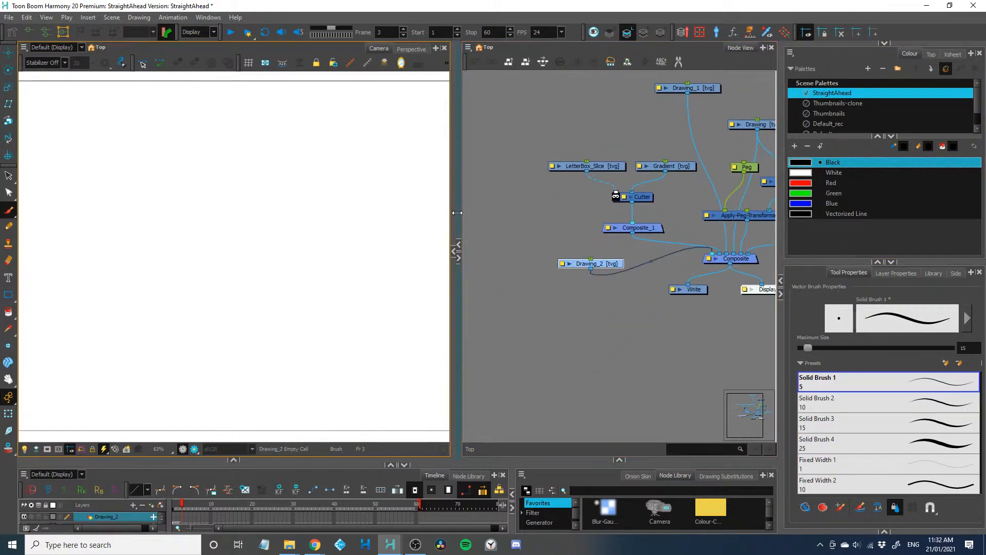
pyautogui.moveTo(456, 216); pyautogui.dragTo(793, 272)
# Brush a square in the lower middle of frame 3 and handwrite "1. START WITH SQUARE" along the top of the frame
pyautogui.moveTo(460, 272)
pyautogui.mouseDown()
pyautogui.moveTo(430, 272)
pyautogui.moveTo(356, 315)
pyautogui.moveTo(463, 362)
pyautogui.moveTo(462, 267)
pyautogui.mouseUp()
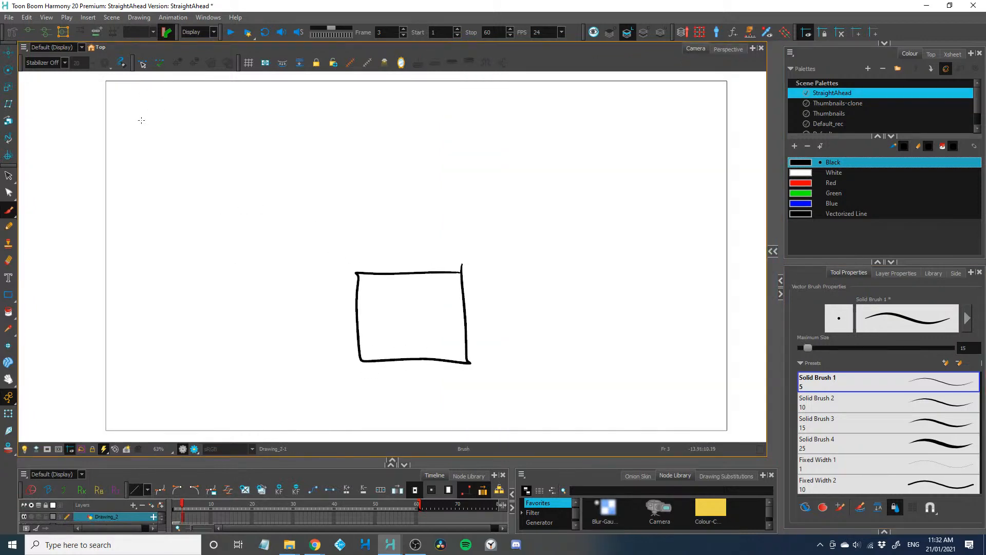
pyautogui.moveTo(129, 92)
pyautogui.mouseDown()
pyautogui.moveTo(130, 118)
pyautogui.moveTo(159, 117)
pyautogui.mouseUp()
pyautogui.click(138, 100)
pyautogui.moveTo(180, 95)
pyautogui.mouseDown()
pyautogui.moveTo(181, 115)
pyautogui.moveTo(186, 96)
pyautogui.mouseUp()
pyautogui.moveTo(190, 112)
pyautogui.mouseDown()
pyautogui.moveTo(195, 94)
pyautogui.moveTo(206, 113)
pyautogui.mouseUp()
pyautogui.moveTo(191, 106); pyautogui.dragTo(217, 114)
pyautogui.moveTo(217, 95); pyautogui.dragTo(236, 112)
pyautogui.moveTo(229, 95)
pyautogui.mouseDown()
pyautogui.moveTo(289, 94)
pyautogui.moveTo(296, 113)
pyautogui.moveTo(309, 111)
pyautogui.mouseUp()
pyautogui.moveTo(301, 94)
pyautogui.mouseDown()
pyautogui.moveTo(317, 92)
pyautogui.moveTo(324, 111)
pyautogui.mouseUp()
pyautogui.moveTo(335, 93); pyautogui.dragTo(333, 102)
pyautogui.moveTo(380, 91); pyautogui.dragTo(371, 111)
pyautogui.moveTo(398, 93)
pyautogui.mouseDown()
pyautogui.moveTo(388, 105)
pyautogui.moveTo(398, 94)
pyautogui.mouseUp()
pyautogui.moveTo(398, 109)
pyautogui.mouseDown()
pyautogui.moveTo(405, 120)
pyautogui.moveTo(420, 94)
pyautogui.moveTo(440, 115)
pyautogui.mouseUp()
pyautogui.moveTo(440, 94); pyautogui.dragTo(458, 113)
pyautogui.moveTo(475, 93)
pyautogui.mouseDown()
pyautogui.moveTo(476, 113)
pyautogui.moveTo(471, 100)
pyautogui.mouseUp()
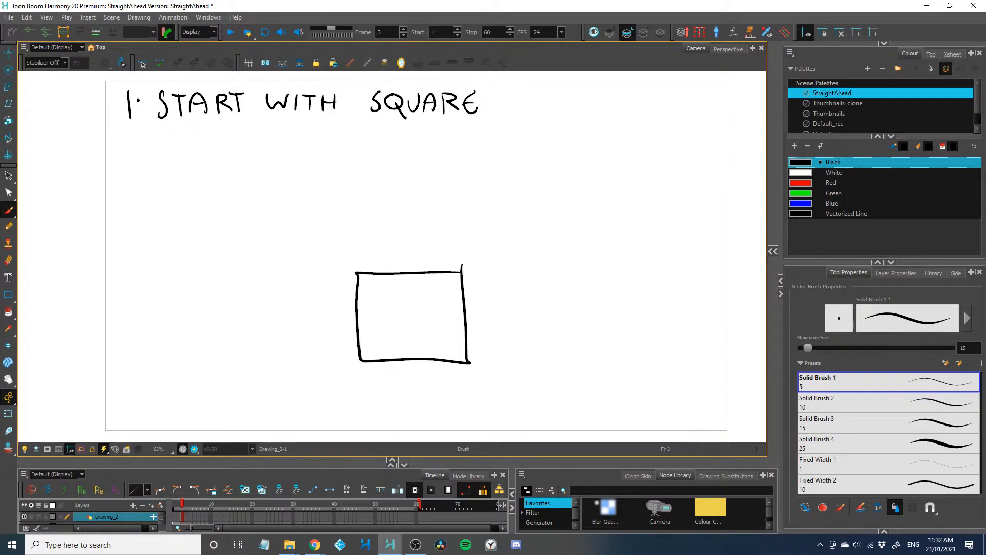
# Handwrite "2. COMMIT FRAMES" beneath the first rule
pyautogui.hotkey('alt', 'Tab')
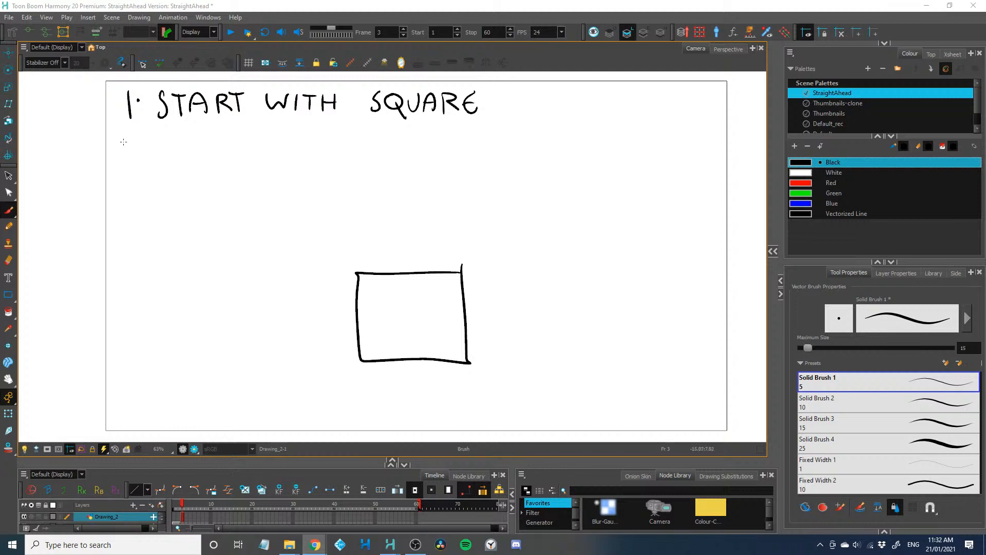
pyautogui.moveTo(128, 158)
pyautogui.mouseDown()
pyautogui.moveTo(117, 167)
pyautogui.moveTo(145, 167)
pyautogui.moveTo(127, 160)
pyautogui.mouseUp()
pyautogui.click(146, 150)
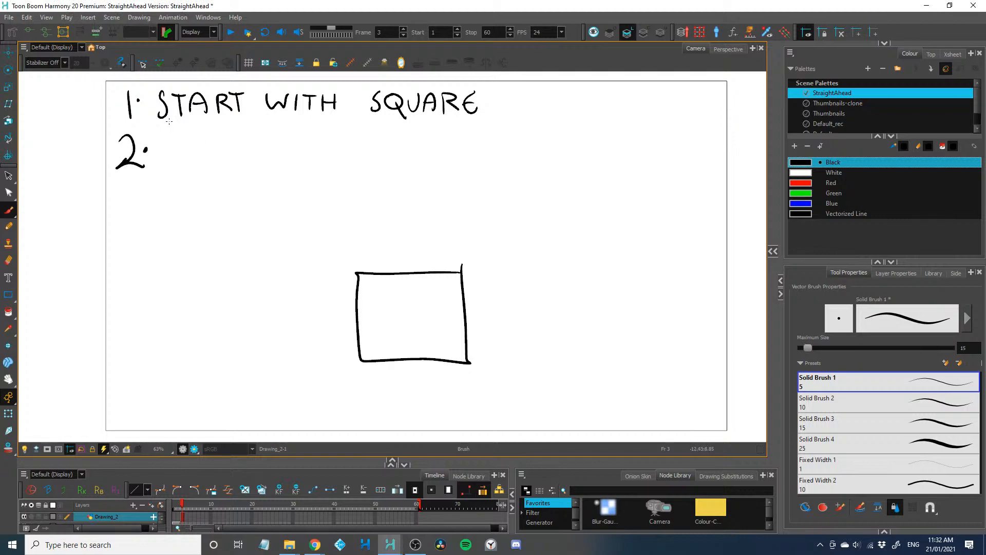
pyautogui.moveTo(176, 138)
pyautogui.mouseDown()
pyautogui.moveTo(167, 144)
pyautogui.moveTo(173, 165)
pyautogui.moveTo(189, 147)
pyautogui.moveTo(208, 148)
pyautogui.moveTo(214, 165)
pyautogui.mouseUp()
pyautogui.moveTo(220, 164)
pyautogui.mouseDown()
pyautogui.moveTo(232, 146)
pyautogui.moveTo(243, 165)
pyautogui.mouseUp()
pyautogui.moveTo(253, 146)
pyautogui.mouseDown()
pyautogui.moveTo(254, 164)
pyautogui.moveTo(268, 164)
pyautogui.moveTo(275, 138)
pyautogui.moveTo(298, 153)
pyautogui.mouseUp()
pyautogui.moveTo(298, 144); pyautogui.dragTo(319, 152)
pyautogui.moveTo(320, 136)
pyautogui.mouseDown()
pyautogui.moveTo(335, 152)
pyautogui.moveTo(351, 150)
pyautogui.mouseUp()
pyautogui.moveTo(350, 144)
pyautogui.mouseDown()
pyautogui.moveTo(337, 143)
pyautogui.moveTo(373, 152)
pyautogui.mouseUp()
pyautogui.moveTo(381, 135)
pyautogui.mouseDown()
pyautogui.moveTo(380, 153)
pyautogui.moveTo(392, 134)
pyautogui.mouseUp()
pyautogui.moveTo(381, 144); pyautogui.dragTo(390, 144)
pyautogui.moveTo(380, 153); pyautogui.dragTo(398, 152)
# Enlarge the timeline area, go to frame 4, and turn on onion skin
pyautogui.press('.')
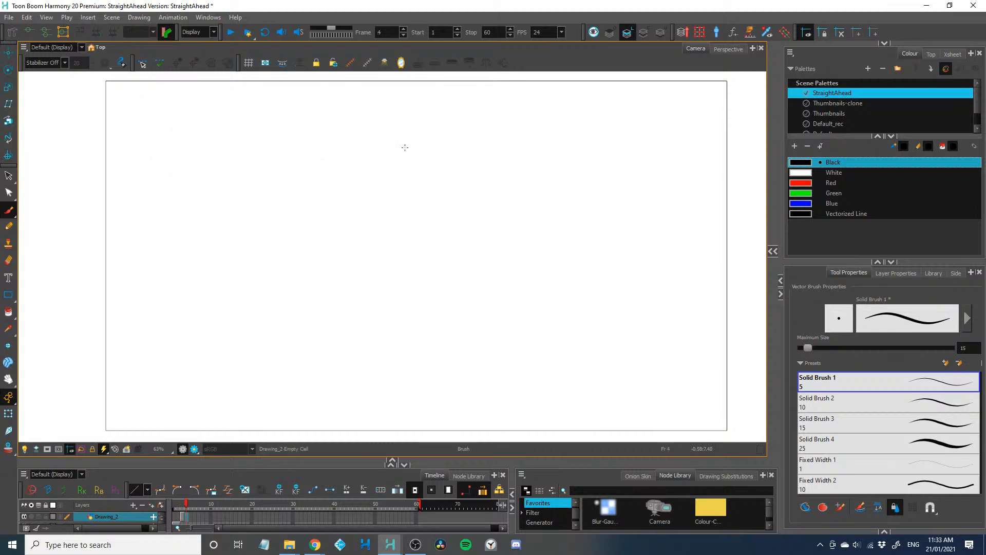
pyautogui.press(',')
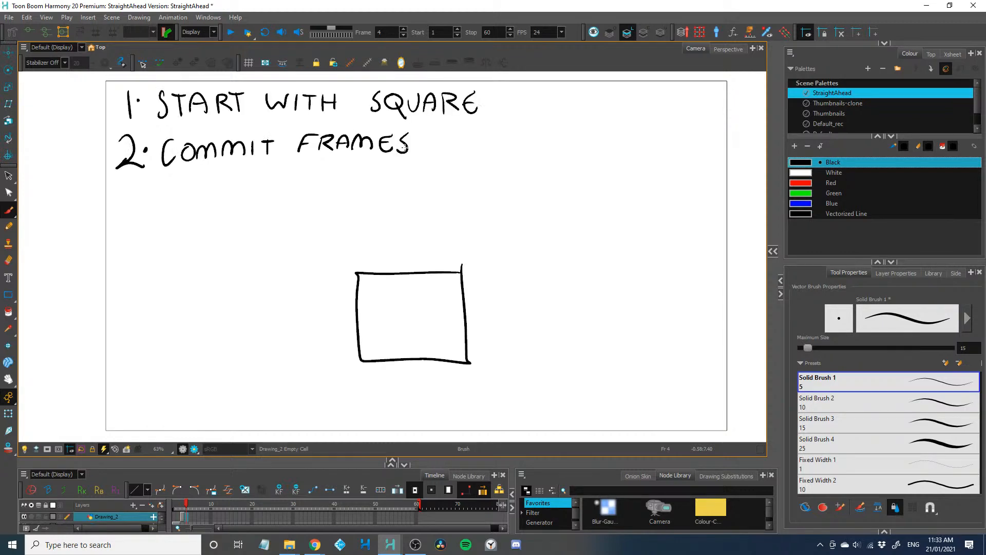
pyautogui.moveTo(257, 461); pyautogui.dragTo(251, 391)
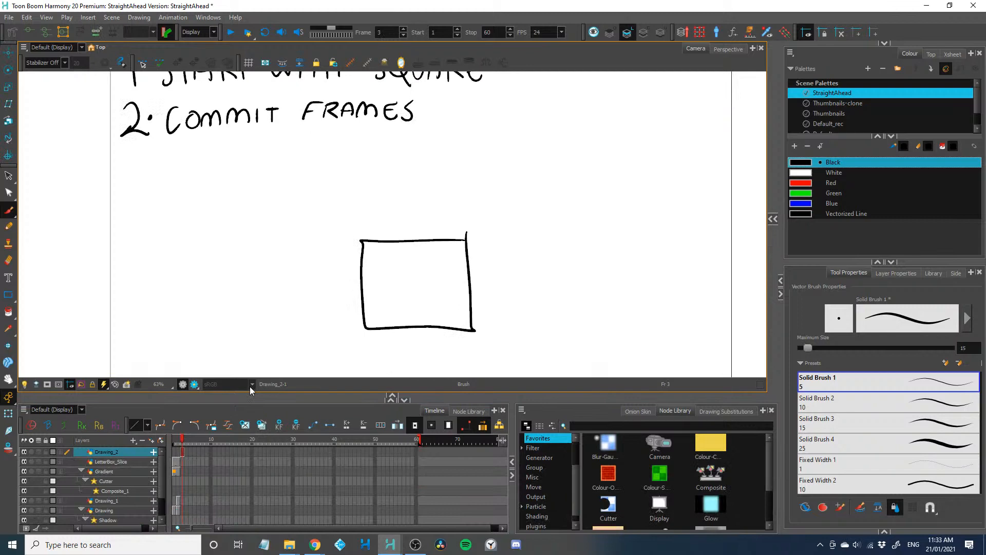
pyautogui.press('.')
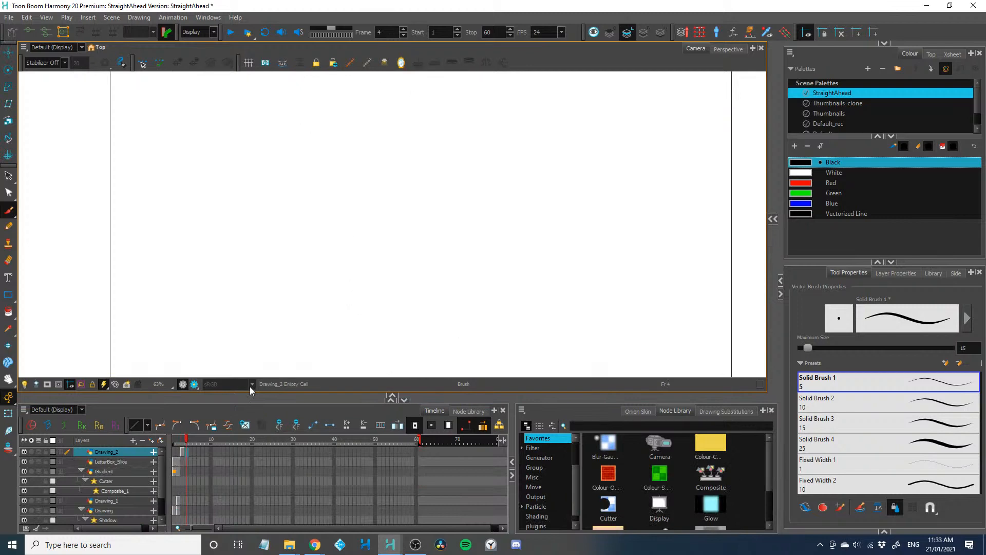
pyautogui.click(9, 447)
pyautogui.click(51, 445)
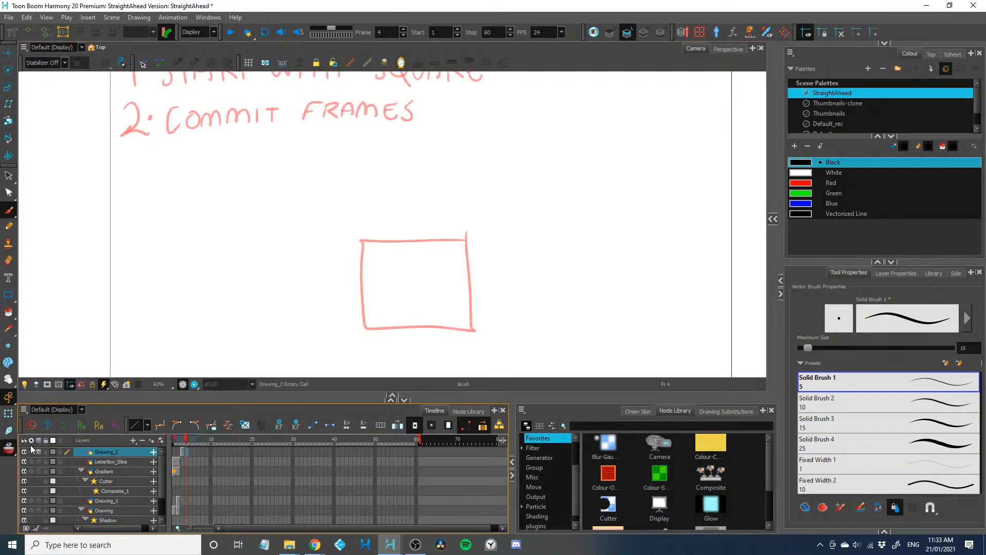
# Check the onion skin at frame 1, return to frame 4, and set the onion skin range to show no forward drawings
pyautogui.click(193, 440)
pyautogui.moveTo(184, 439); pyautogui.dragTo(176, 441)
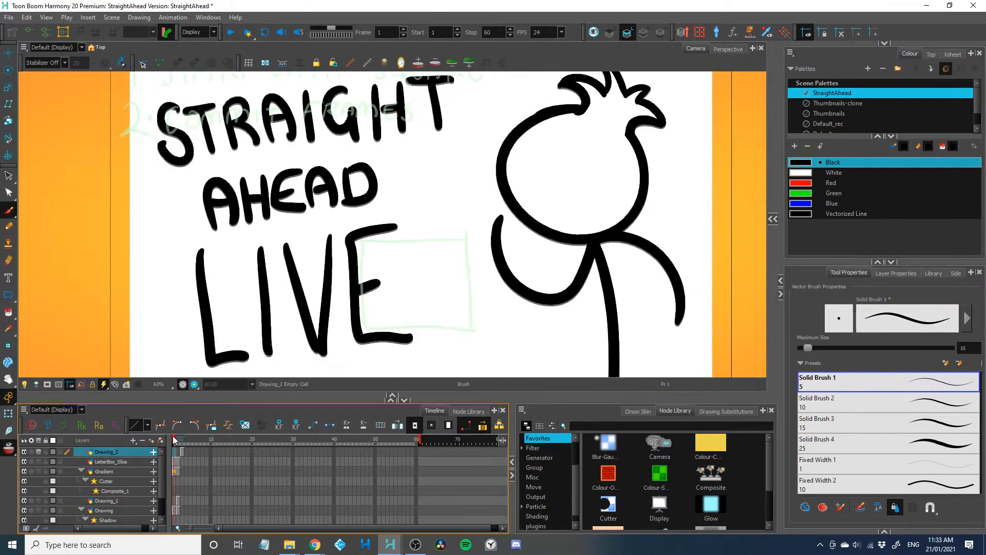
pyautogui.click(187, 440)
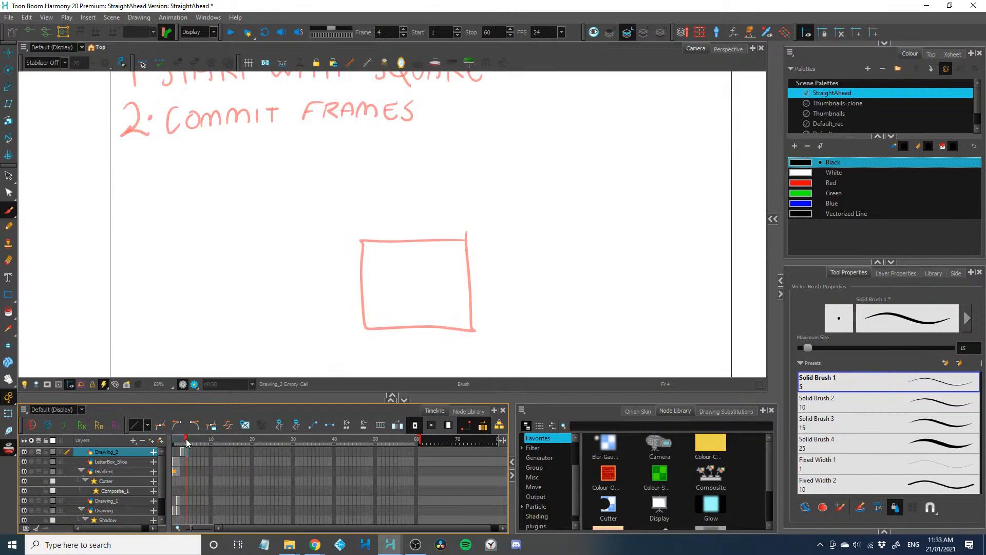
pyautogui.moveTo(186, 441)
pyautogui.mouseDown()
pyautogui.moveTo(201, 442)
pyautogui.moveTo(193, 449)
pyautogui.mouseUp()
# Draw the square rising and tumbling to the right across frames 4, 5 and 6, one drawing per frame
pyautogui.click(186, 451)
pyautogui.moveTo(387, 196)
pyautogui.mouseDown()
pyautogui.moveTo(381, 225)
pyautogui.moveTo(385, 201)
pyautogui.moveTo(473, 205)
pyautogui.moveTo(469, 318)
pyautogui.mouseUp()
pyautogui.moveTo(386, 292); pyautogui.dragTo(469, 314)
pyautogui.press('.')
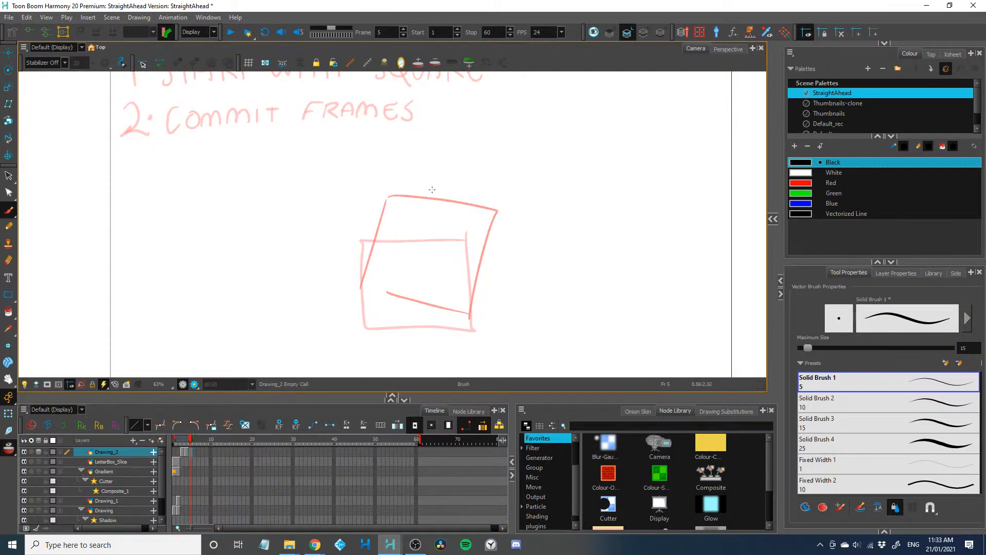
pyautogui.moveTo(463, 167)
pyautogui.mouseDown()
pyautogui.moveTo(391, 234)
pyautogui.moveTo(469, 294)
pyautogui.moveTo(530, 234)
pyautogui.moveTo(472, 291)
pyautogui.mouseUp()
pyautogui.press('.')
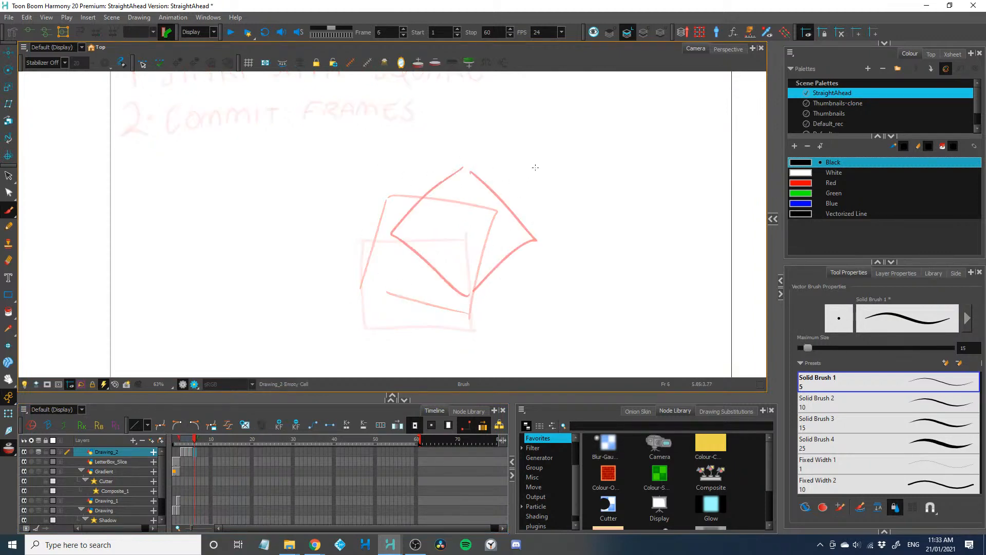
pyautogui.moveTo(535, 167)
pyautogui.mouseDown()
pyautogui.moveTo(479, 225)
pyautogui.moveTo(495, 274)
pyautogui.moveTo(567, 255)
pyautogui.moveTo(555, 176)
pyautogui.moveTo(501, 177)
pyautogui.mouseUp()
# Flip back and forth through frames 3 to 6 to review the tumbling square, ending on frame 3
pyautogui.press('.')
pyautogui.press(',')
pyautogui.press(',')
pyautogui.press(',')
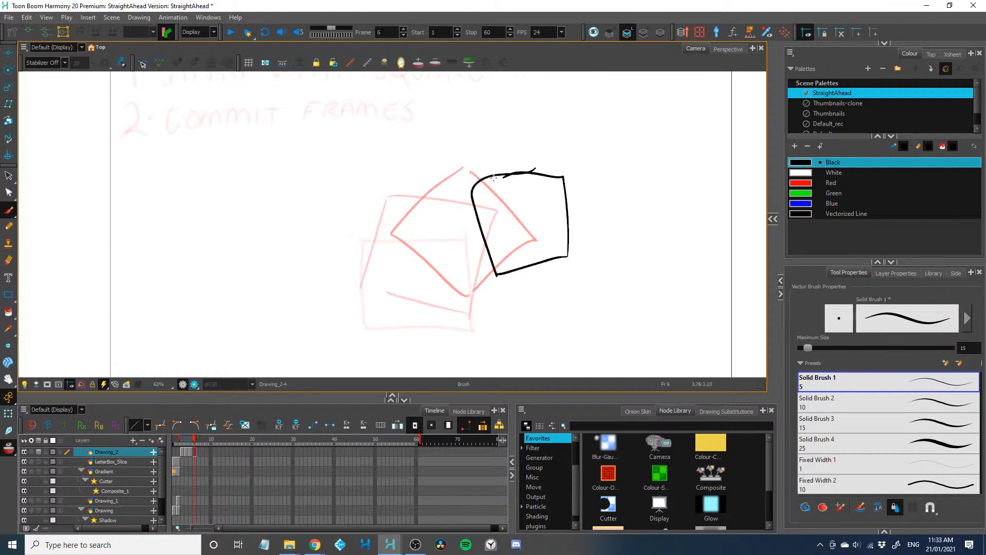
pyautogui.press('.')
pyautogui.press('.')
pyautogui.press('.')
pyautogui.press(',')
pyautogui.press(',')
pyautogui.press(',')
pyautogui.press(',')
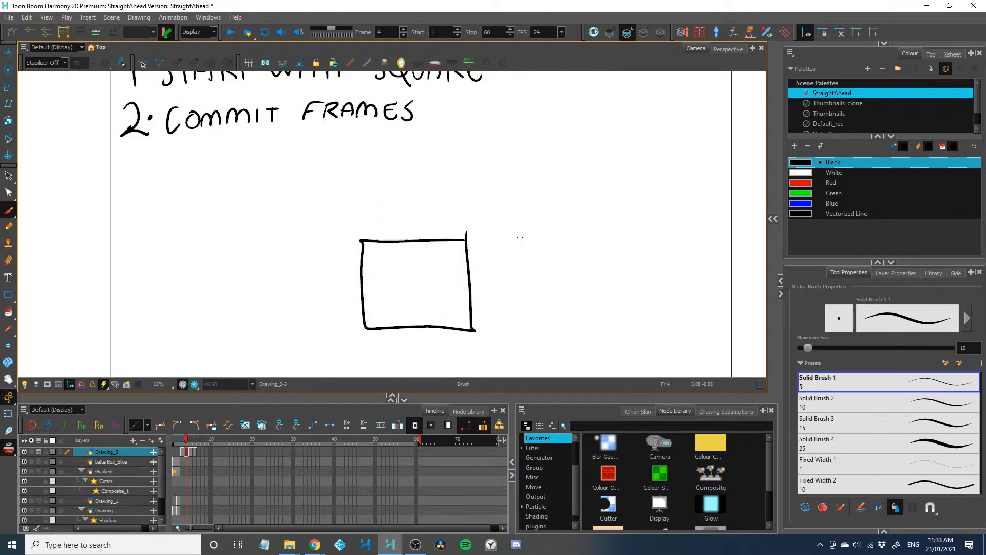
pyautogui.press('.')
pyautogui.press('.')
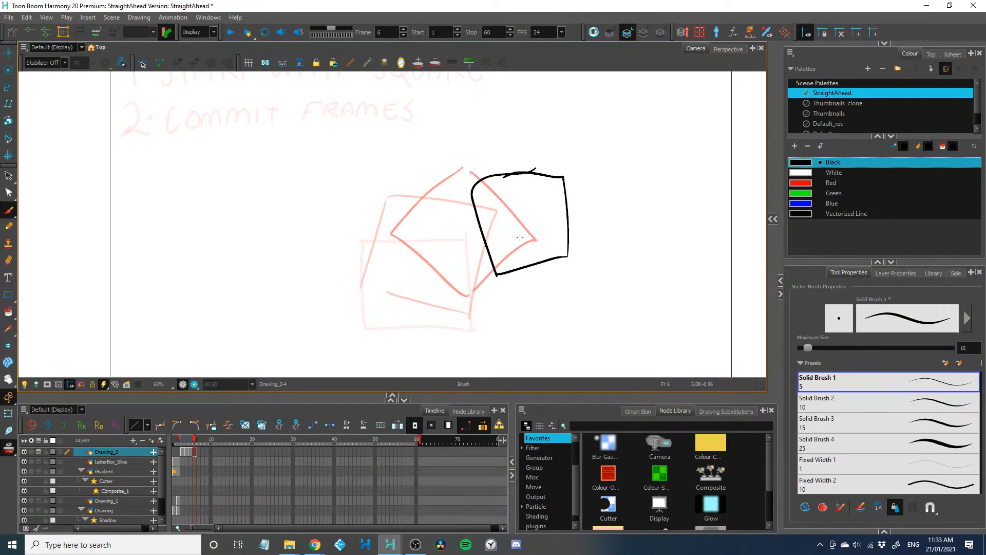
pyautogui.press(',')
pyautogui.press(',')
pyautogui.press(',')
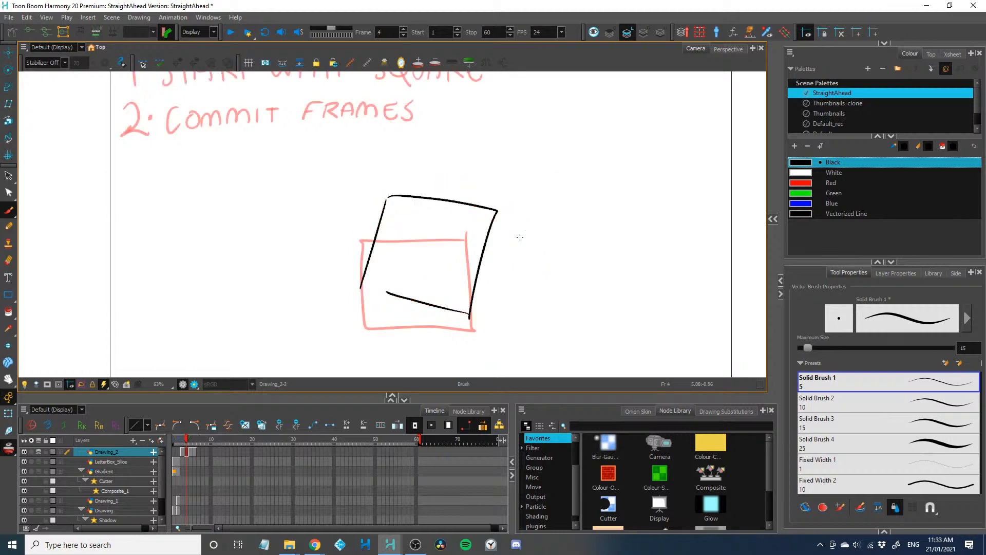
# Handwrite "3. ONION SKIN SET 3 BACK 0 FORWARDS" beneath the second rule on frame 3
pyautogui.moveTo(128, 163); pyautogui.dragTo(135, 215)
pyautogui.click(157, 194)
pyautogui.moveTo(183, 185)
pyautogui.mouseDown()
pyautogui.moveTo(173, 191)
pyautogui.moveTo(184, 186)
pyautogui.mouseUp()
pyautogui.moveTo(198, 186)
pyautogui.mouseDown()
pyautogui.moveTo(196, 206)
pyautogui.moveTo(214, 183)
pyautogui.mouseUp()
pyautogui.moveTo(221, 183)
pyautogui.mouseDown()
pyautogui.moveTo(220, 204)
pyautogui.moveTo(233, 183)
pyautogui.moveTo(247, 204)
pyautogui.mouseUp()
pyautogui.moveTo(249, 186); pyautogui.dragTo(283, 197)
pyautogui.moveTo(300, 174)
pyautogui.mouseDown()
pyautogui.moveTo(300, 199)
pyautogui.moveTo(318, 197)
pyautogui.mouseUp()
pyautogui.moveTo(324, 198)
pyautogui.mouseDown()
pyautogui.moveTo(338, 197)
pyautogui.moveTo(340, 175)
pyautogui.mouseUp()
pyautogui.moveTo(369, 172); pyautogui.dragTo(359, 194)
pyautogui.moveTo(389, 173)
pyautogui.mouseDown()
pyautogui.moveTo(391, 193)
pyautogui.moveTo(388, 183)
pyautogui.mouseUp()
pyautogui.moveTo(400, 174)
pyautogui.mouseDown()
pyautogui.moveTo(400, 193)
pyautogui.moveTo(408, 173)
pyautogui.moveTo(457, 182)
pyautogui.moveTo(448, 193)
pyautogui.mouseUp()
pyautogui.moveTo(475, 170)
pyautogui.mouseDown()
pyautogui.moveTo(474, 192)
pyautogui.moveTo(512, 190)
pyautogui.moveTo(506, 180)
pyautogui.mouseUp()
pyautogui.moveTo(529, 173)
pyautogui.mouseDown()
pyautogui.moveTo(517, 188)
pyautogui.moveTo(535, 191)
pyautogui.mouseUp()
pyautogui.moveTo(548, 170)
pyautogui.mouseDown()
pyautogui.moveTo(539, 180)
pyautogui.moveTo(552, 189)
pyautogui.moveTo(630, 164)
pyautogui.mouseUp()
pyautogui.moveTo(614, 166)
pyautogui.mouseDown()
pyautogui.moveTo(612, 185)
pyautogui.moveTo(619, 176)
pyautogui.mouseUp()
pyautogui.moveTo(640, 164)
pyautogui.mouseDown()
pyautogui.moveTo(630, 170)
pyautogui.moveTo(641, 165)
pyautogui.mouseUp()
pyautogui.moveTo(648, 167)
pyautogui.mouseDown()
pyautogui.moveTo(648, 186)
pyautogui.moveTo(678, 187)
pyautogui.moveTo(687, 169)
pyautogui.mouseUp()
pyautogui.moveTo(684, 188)
pyautogui.mouseDown()
pyautogui.moveTo(693, 170)
pyautogui.moveTo(700, 189)
pyautogui.mouseUp()
pyautogui.moveTo(703, 173)
pyautogui.mouseDown()
pyautogui.moveTo(703, 193)
pyautogui.moveTo(720, 190)
pyautogui.mouseUp()
pyautogui.moveTo(720, 171)
pyautogui.mouseDown()
pyautogui.moveTo(721, 191)
pyautogui.moveTo(738, 190)
pyautogui.mouseUp()
# Handwrite "4. IMPROVISED" beneath the onion skin rule
pyautogui.moveTo(143, 225)
pyautogui.mouseDown()
pyautogui.moveTo(129, 250)
pyautogui.moveTo(149, 248)
pyautogui.mouseUp()
pyautogui.moveTo(145, 239); pyautogui.dragTo(142, 266)
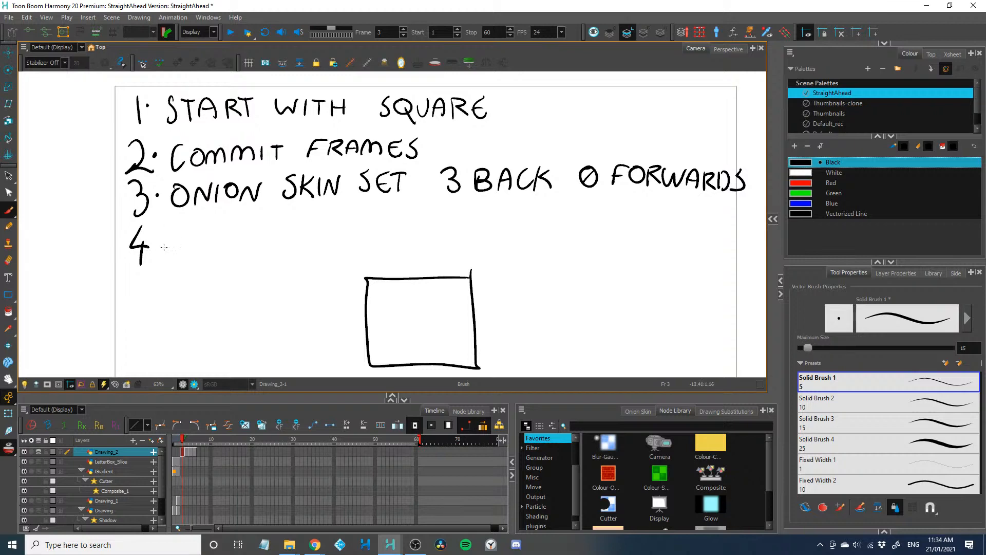
pyautogui.click(159, 246)
pyautogui.moveTo(170, 232)
pyautogui.mouseDown()
pyautogui.moveTo(170, 253)
pyautogui.moveTo(203, 252)
pyautogui.mouseUp()
pyautogui.moveTo(203, 231); pyautogui.dragTo(205, 241)
pyautogui.moveTo(223, 230)
pyautogui.mouseDown()
pyautogui.moveTo(240, 245)
pyautogui.moveTo(241, 228)
pyautogui.moveTo(278, 225)
pyautogui.moveTo(284, 241)
pyautogui.mouseUp()
pyautogui.moveTo(303, 224)
pyautogui.mouseDown()
pyautogui.moveTo(294, 238)
pyautogui.moveTo(322, 229)
pyautogui.mouseUp()
pyautogui.moveTo(308, 241); pyautogui.dragTo(342, 236)
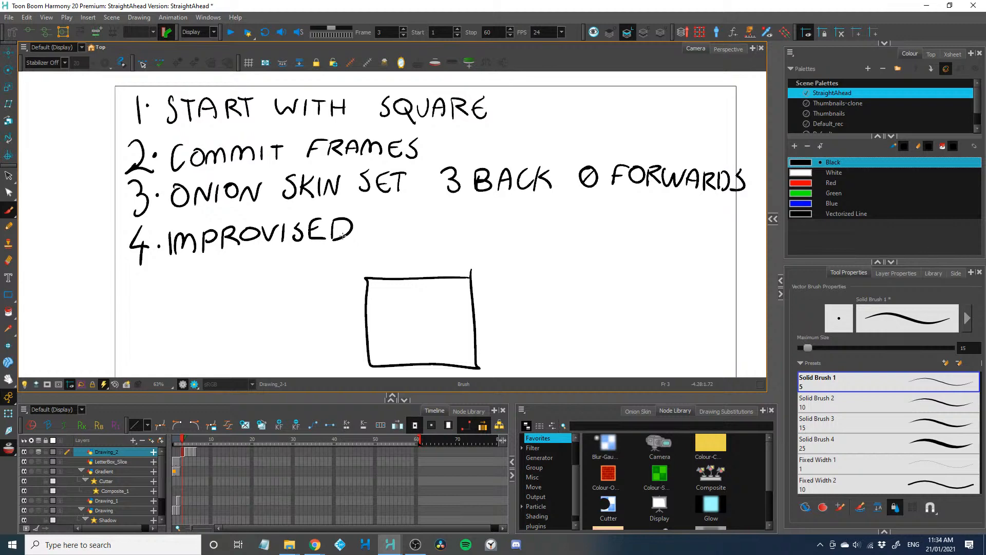
pyautogui.moveTo(342, 236); pyautogui.dragTo(334, 240)
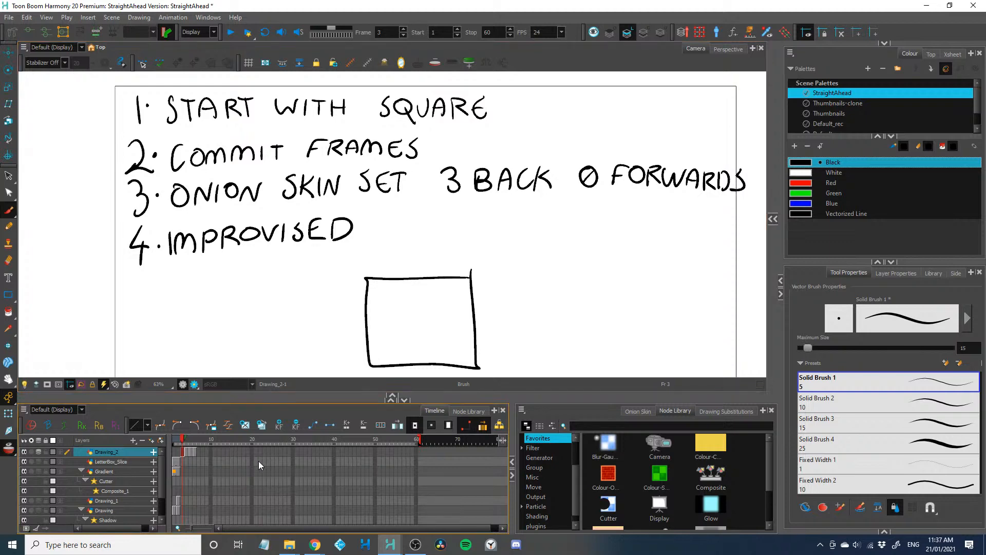
# Shrink the timeline area and take a screen snip of the four handwritten rules, leaving out the square
pyautogui.moveTo(324, 401); pyautogui.dragTo(322, 425)
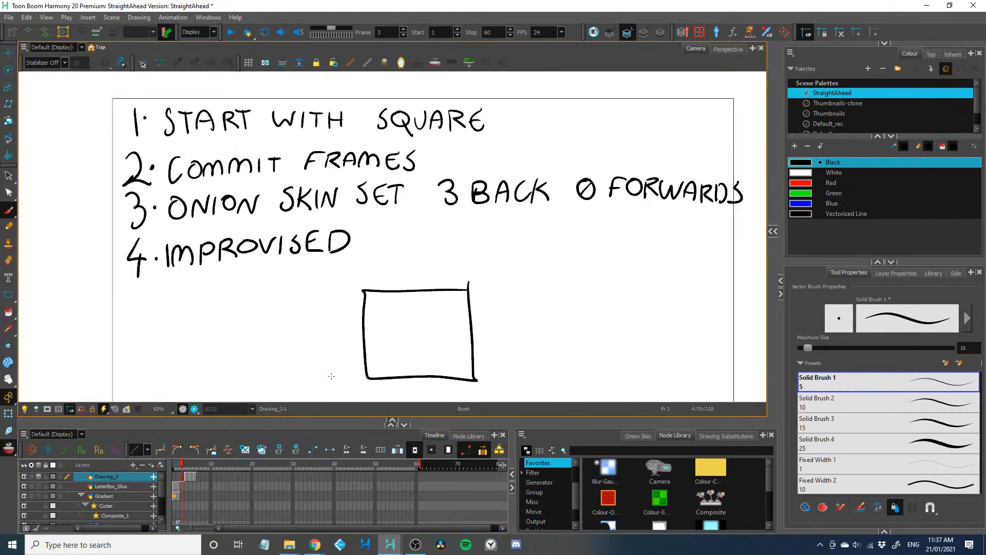
pyautogui.moveTo(336, 357)
pyautogui.mouseDown()
pyautogui.moveTo(309, 340)
pyautogui.moveTo(304, 347)
pyautogui.mouseUp()
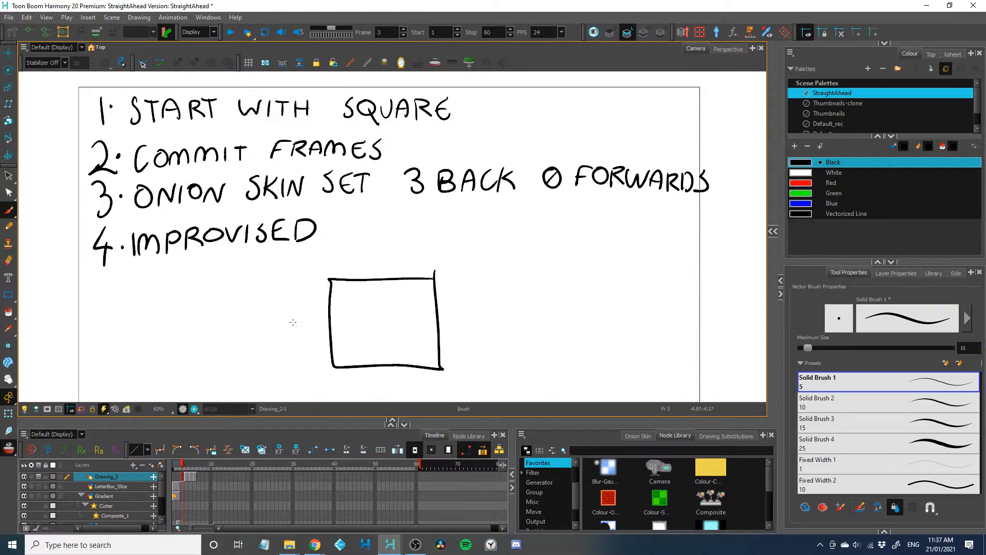
pyautogui.click(9, 176)
pyautogui.moveTo(47, 93)
pyautogui.mouseDown()
pyautogui.moveTo(671, 105)
pyautogui.moveTo(262, 238)
pyautogui.moveTo(77, 247)
pyautogui.mouseUp()
pyautogui.click(134, 317)
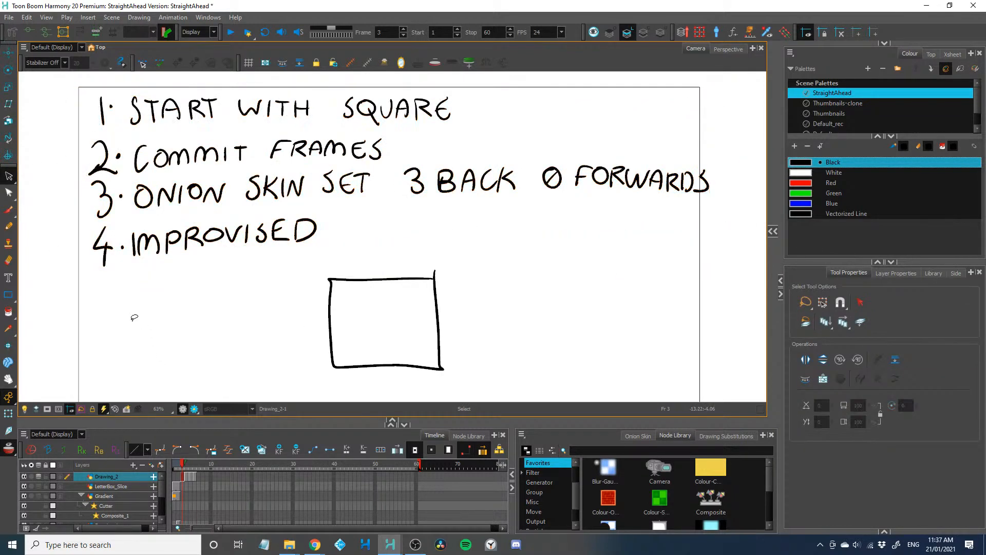
pyautogui.press('super+shift+s')
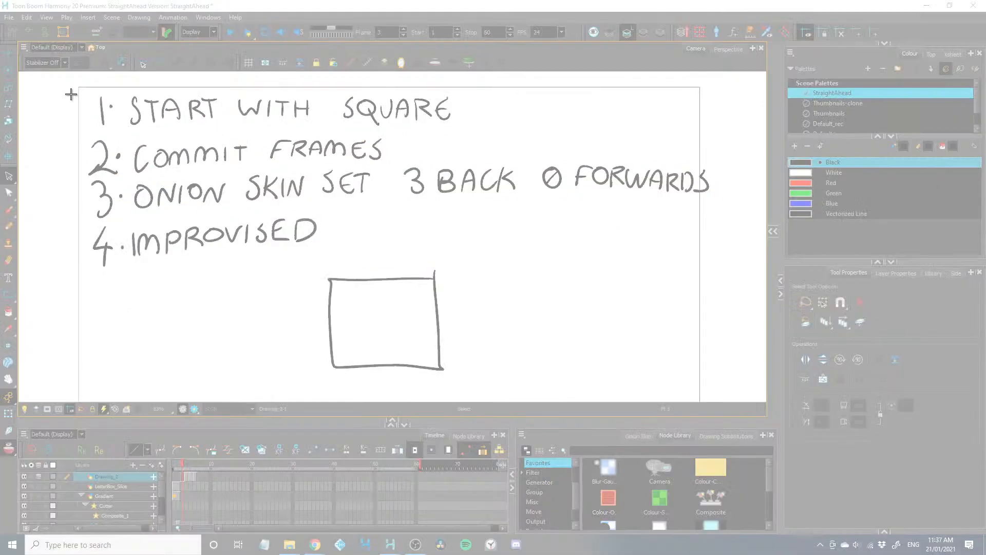
pyautogui.moveTo(71, 83); pyautogui.dragTo(716, 266)
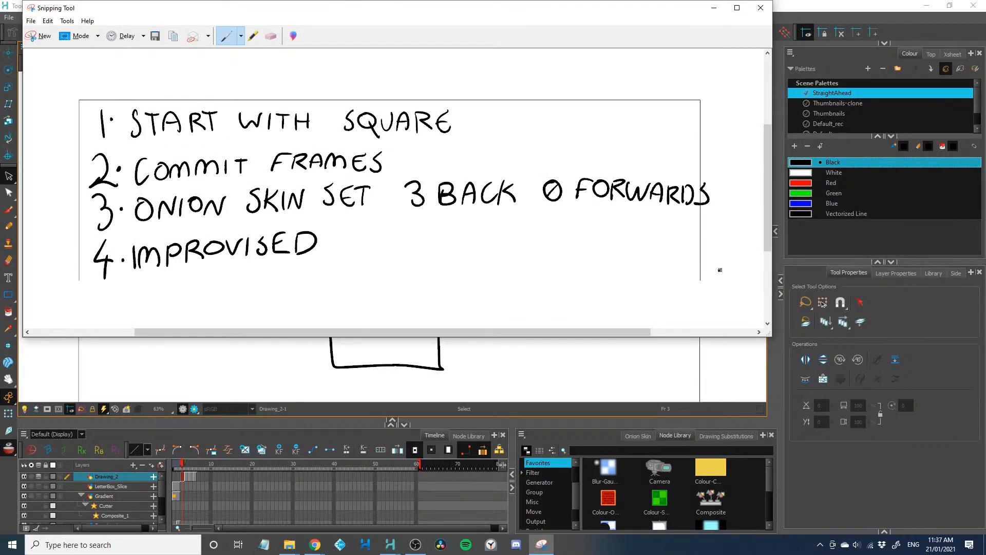
# Save the rules snip to the Desktop as a PNG named straightAheadRules and minimise the snip window
pyautogui.hotkey('ctrl', 's')
pyautogui.write('straight')
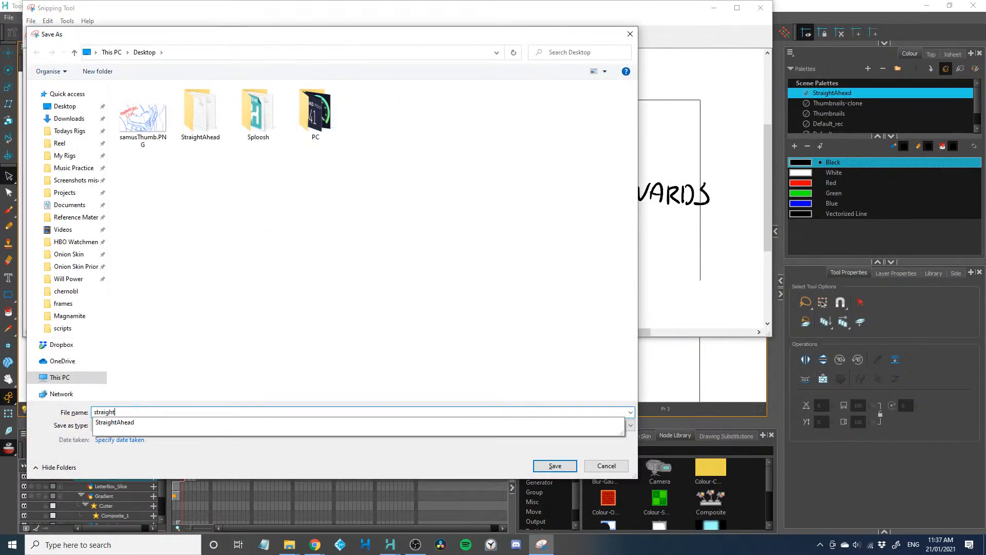
pyautogui.write('AheadRules')
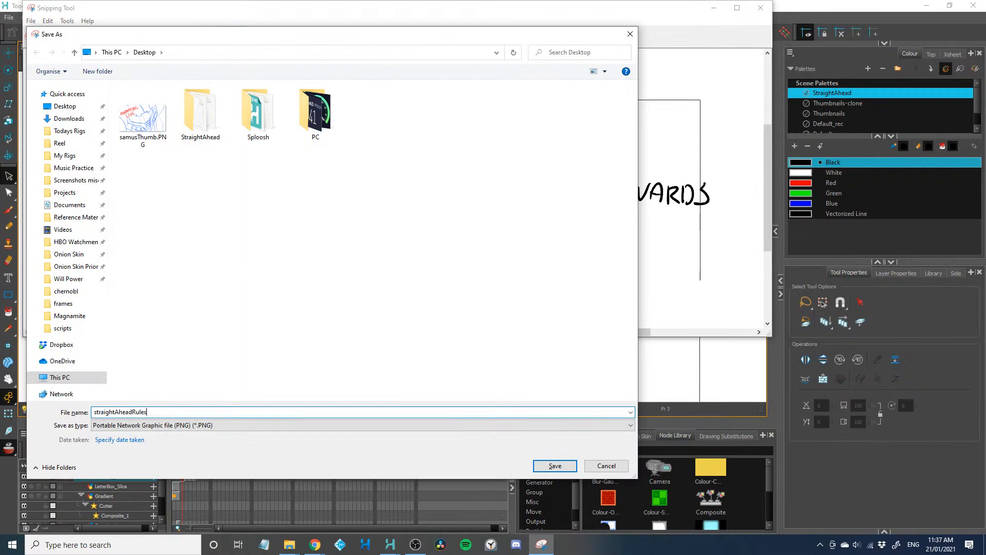
pyautogui.press('Return')
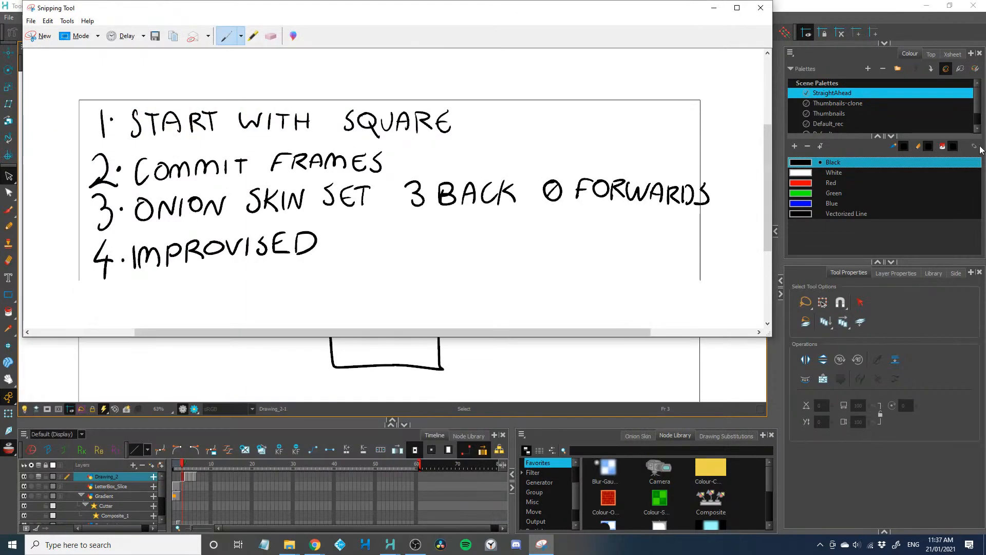
pyautogui.click(713, 8)
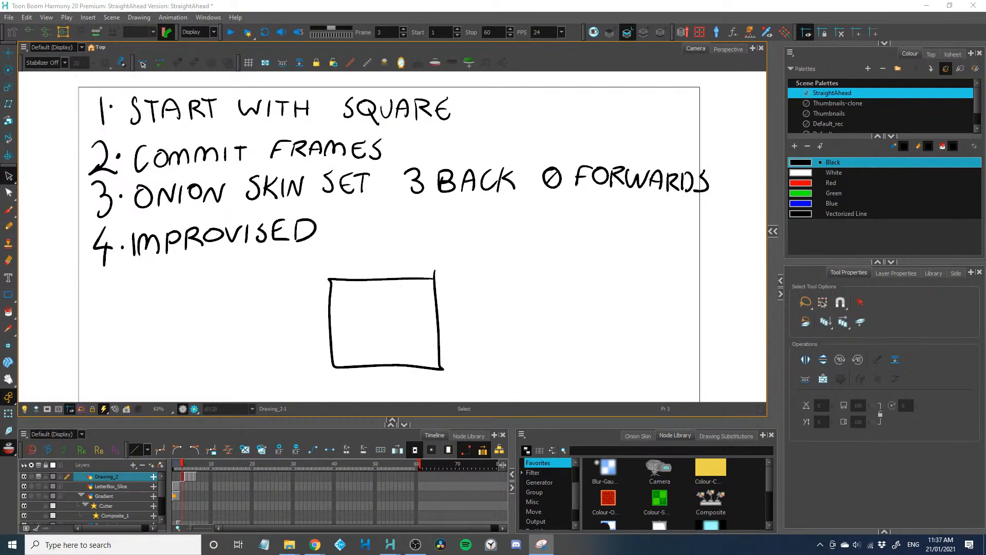
# Open straightAheadRules.PNG in Photos, shrink its window to a small size and place it along the screen's right edge
pyautogui.moveTo(873, 462); pyautogui.dragTo(0, 112)
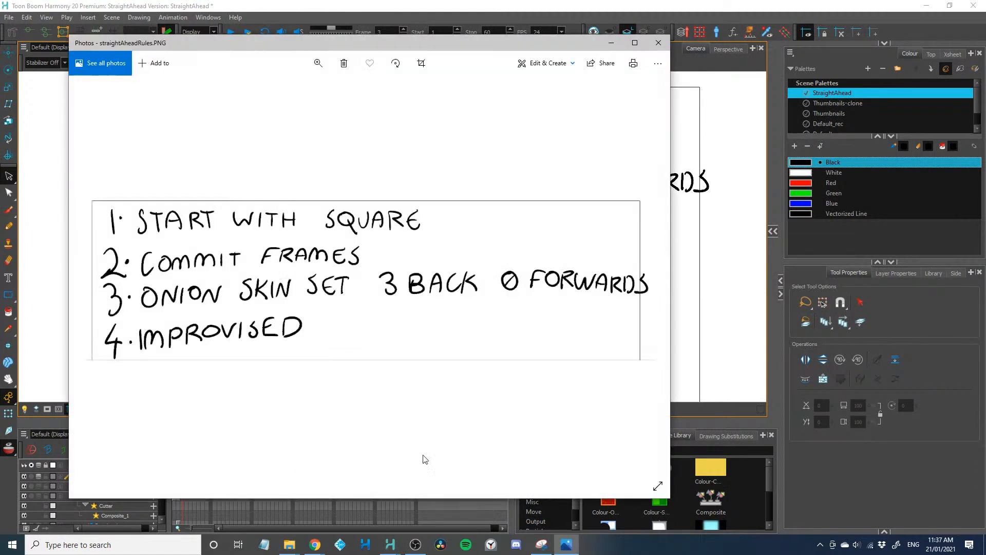
pyautogui.moveTo(659, 495); pyautogui.dragTo(572, 287)
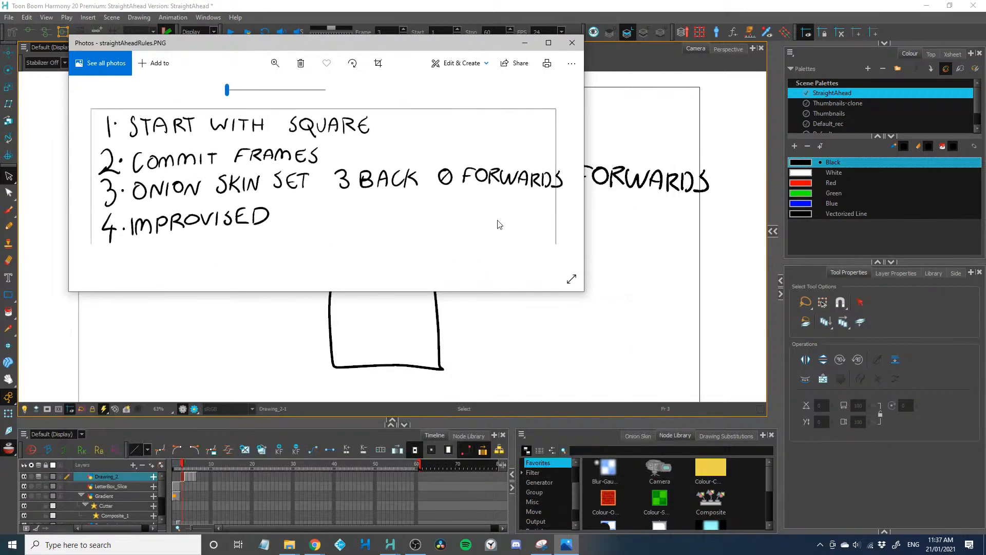
pyautogui.moveTo(583, 293); pyautogui.dragTo(262, 242)
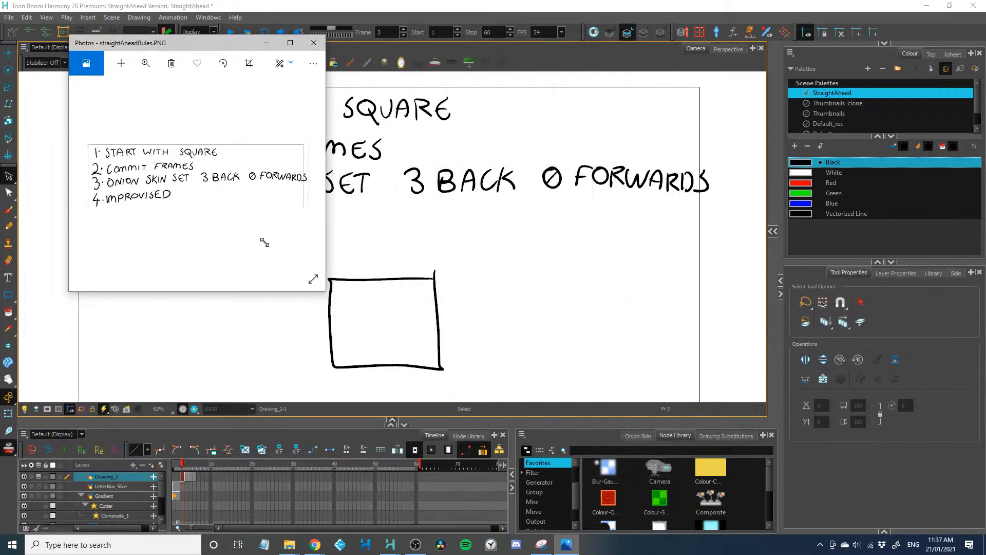
pyautogui.moveTo(200, 41); pyautogui.dragTo(984, 94)
# Narrow the Harmony window so it sits beside the rules image, and close the leftover YouTube browser window
pyautogui.moveTo(880, 8); pyautogui.dragTo(863, 21)
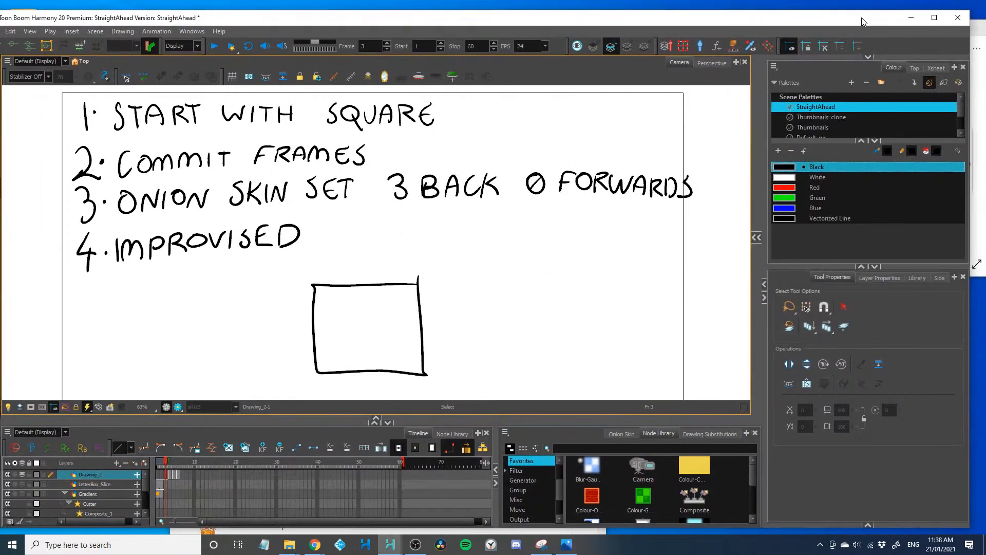
pyautogui.moveTo(969, 46); pyautogui.dragTo(739, 46)
pyautogui.moveTo(626, 22); pyautogui.dragTo(647, 17)
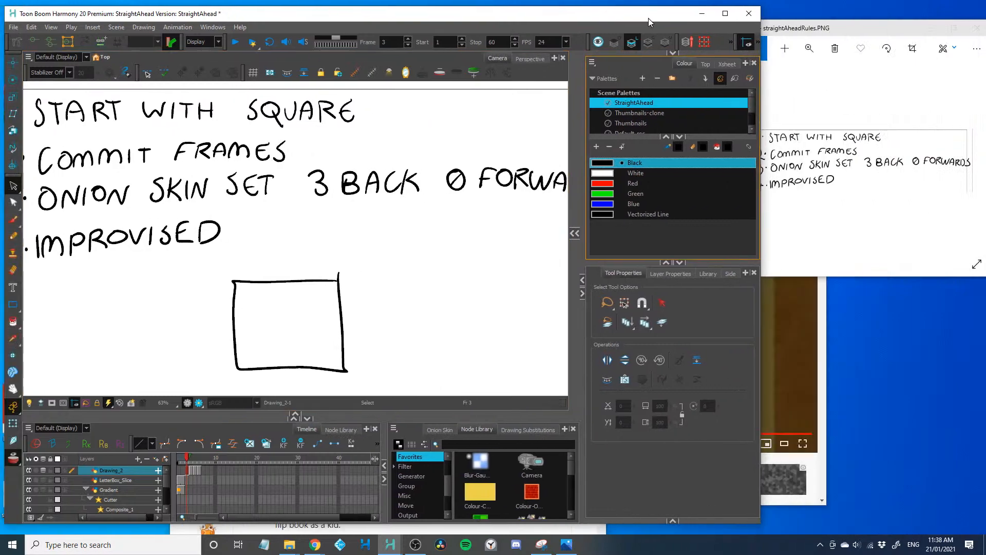
pyautogui.click(823, 490)
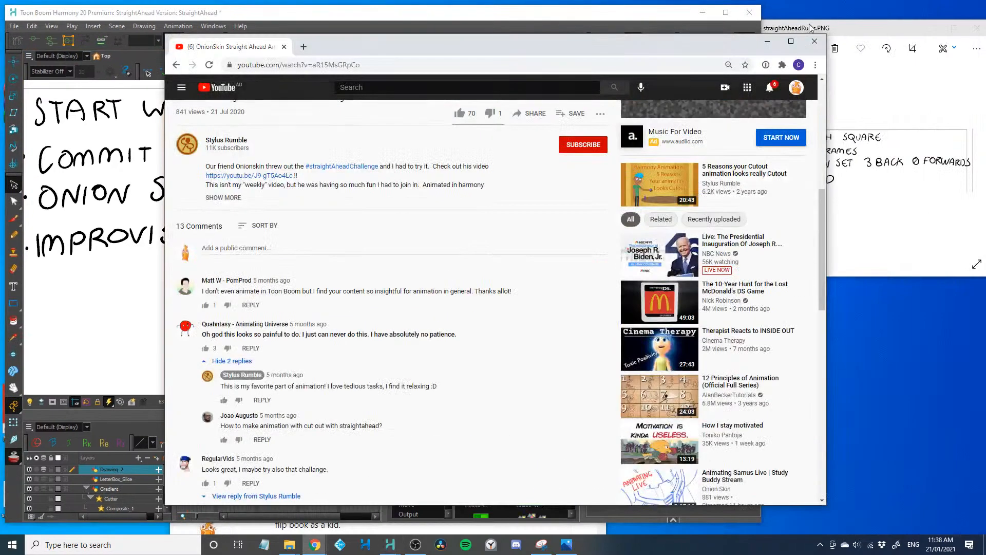
pyautogui.click(815, 40)
pyautogui.moveTo(588, 15); pyautogui.dragTo(583, 11)
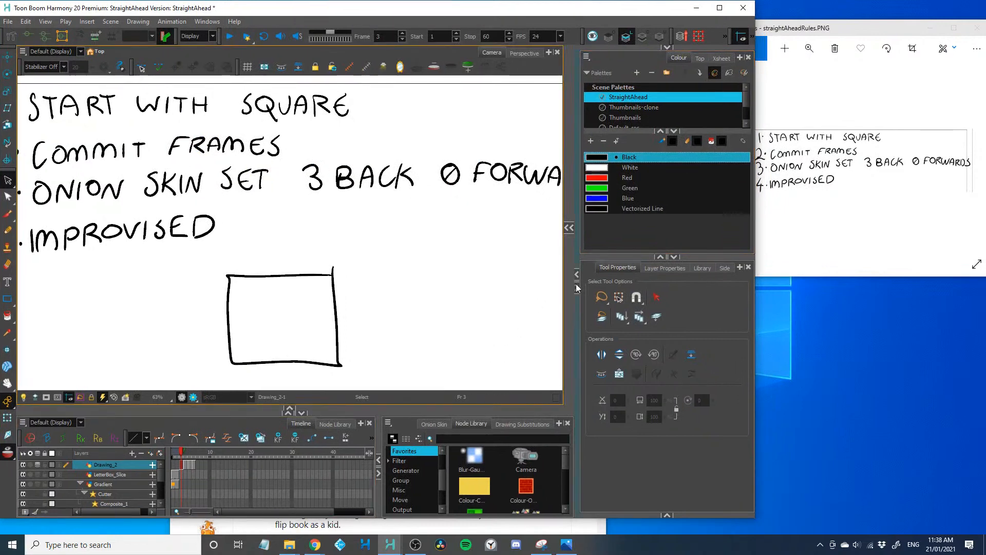
# Reveal the node network and delete all old drawing, peg and effect nodes, keeping only Composite, Write and Display
pyautogui.click(569, 227)
pyautogui.press('1')
pyautogui.press('1')
pyautogui.press('1')
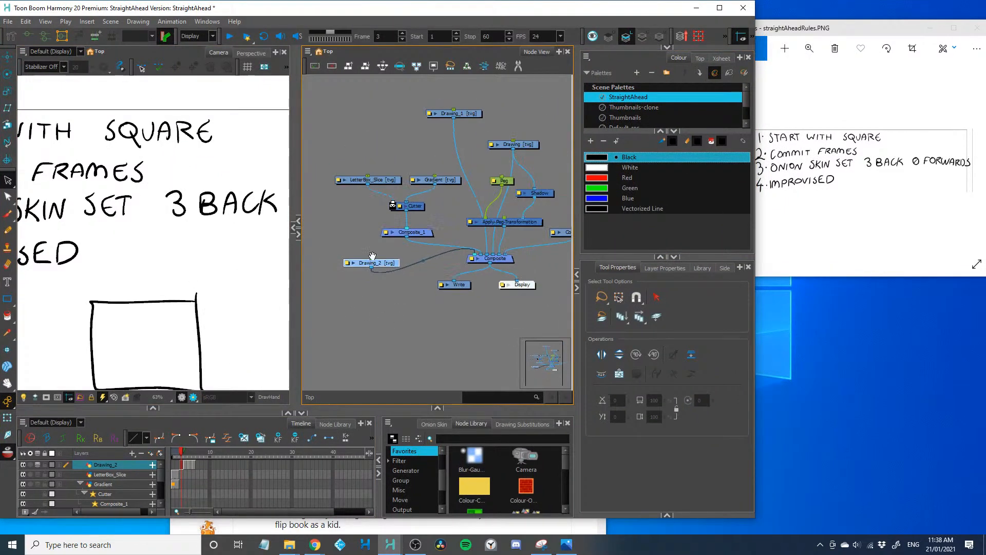
pyautogui.moveTo(356, 124); pyautogui.dragTo(556, 247)
pyautogui.press('Delete')
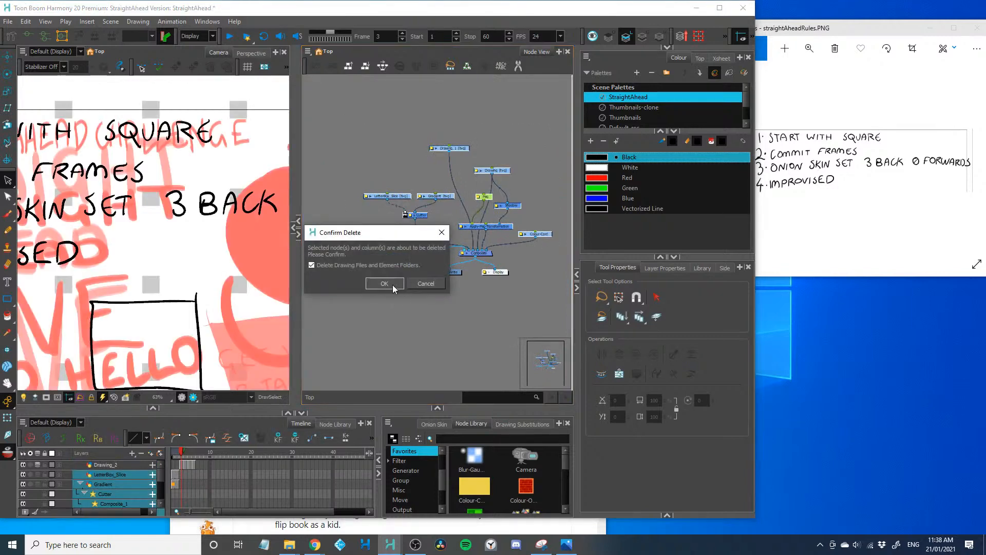
pyautogui.click(394, 284)
pyautogui.press('Delete')
pyautogui.moveTo(378, 217)
pyautogui.mouseDown()
pyautogui.moveTo(405, 289)
pyautogui.moveTo(474, 207)
pyautogui.mouseUp()
pyautogui.click(397, 285)
# Add a new Drawing node and a Colour-Card background, connect both to the Composite, and collapse the node network
pyautogui.hotkey('ctrl', 'r')
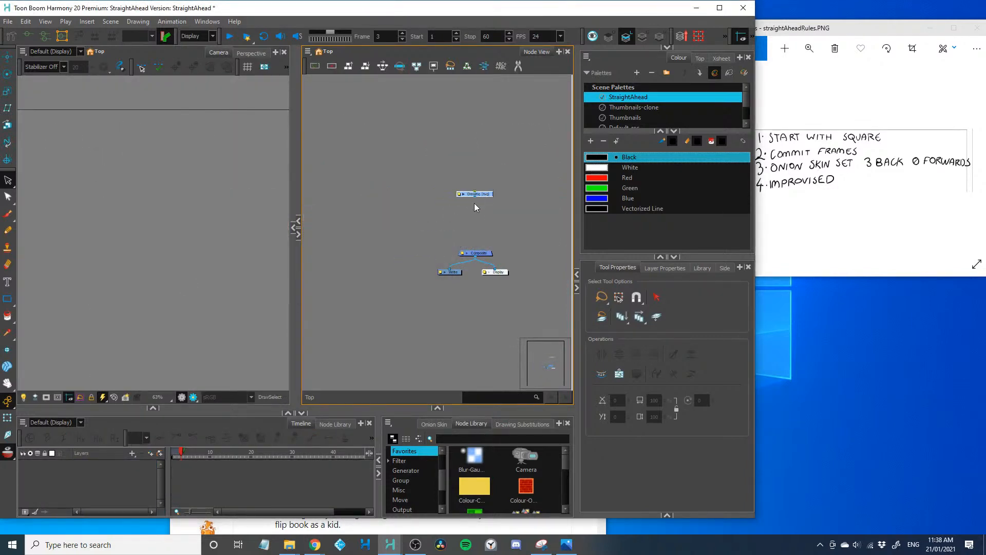
pyautogui.moveTo(474, 245); pyautogui.dragTo(475, 251)
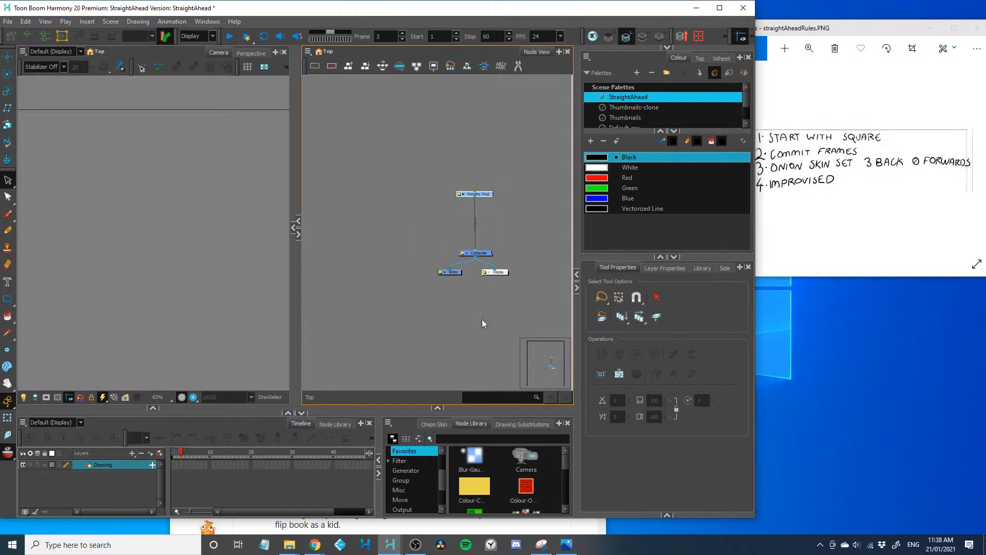
pyautogui.moveTo(475, 487)
pyautogui.mouseDown()
pyautogui.moveTo(519, 322)
pyautogui.moveTo(527, 216)
pyautogui.moveTo(474, 248)
pyautogui.mouseUp()
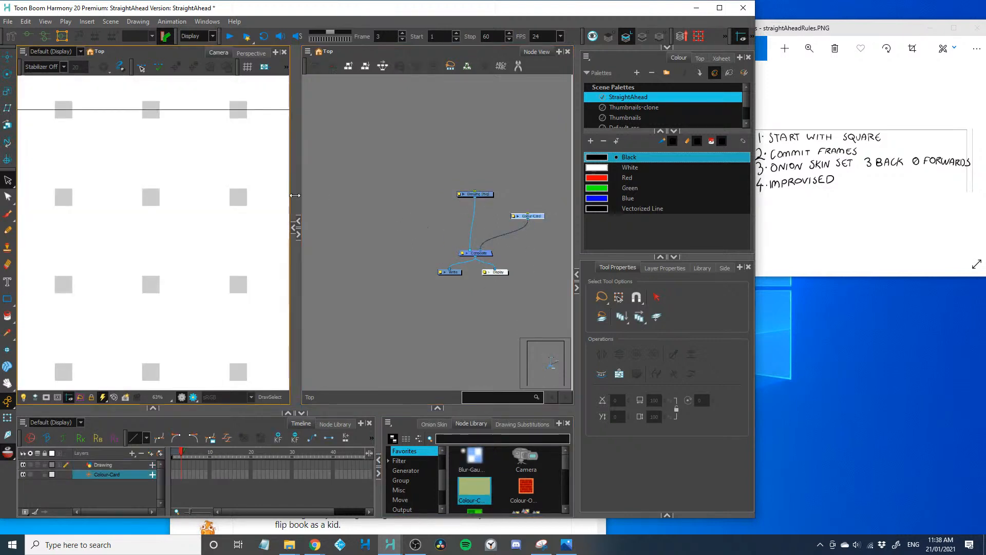
pyautogui.click(313, 204)
pyautogui.moveTo(297, 208); pyautogui.dragTo(569, 216)
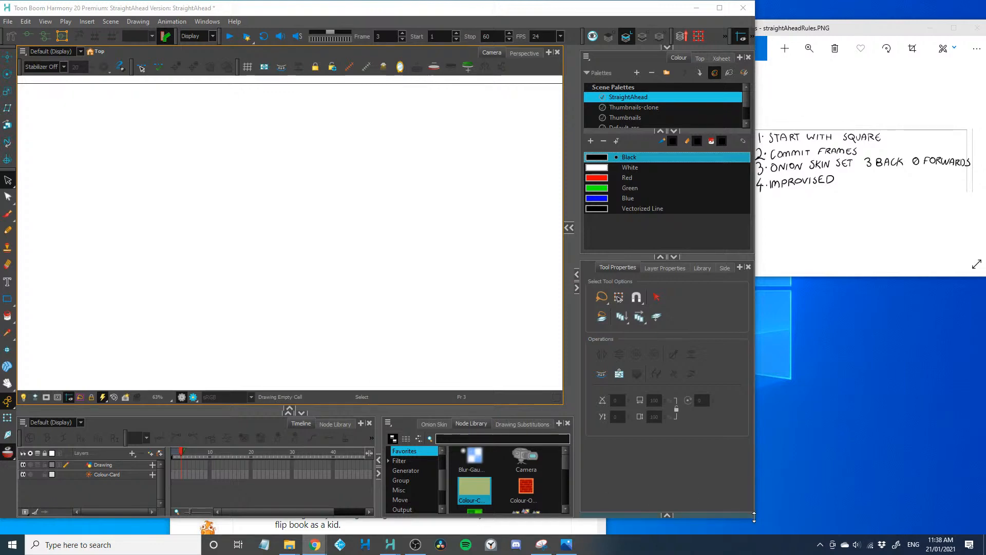
# Extend the Harmony window down to the taskbar, return to frame 1, and enlarge the camera view over the neighbouring areas
pyautogui.click(733, 519)
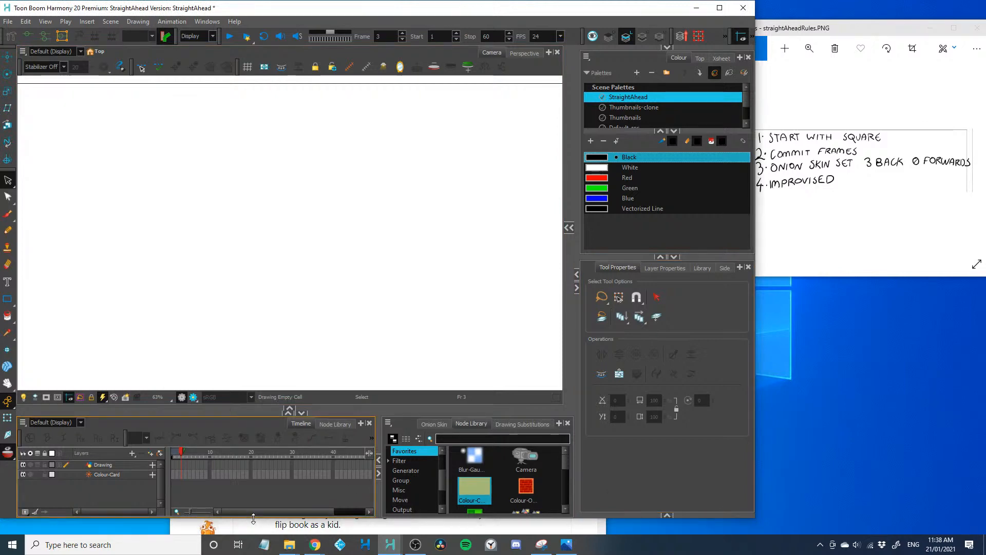
pyautogui.moveTo(255, 516); pyautogui.dragTo(258, 534)
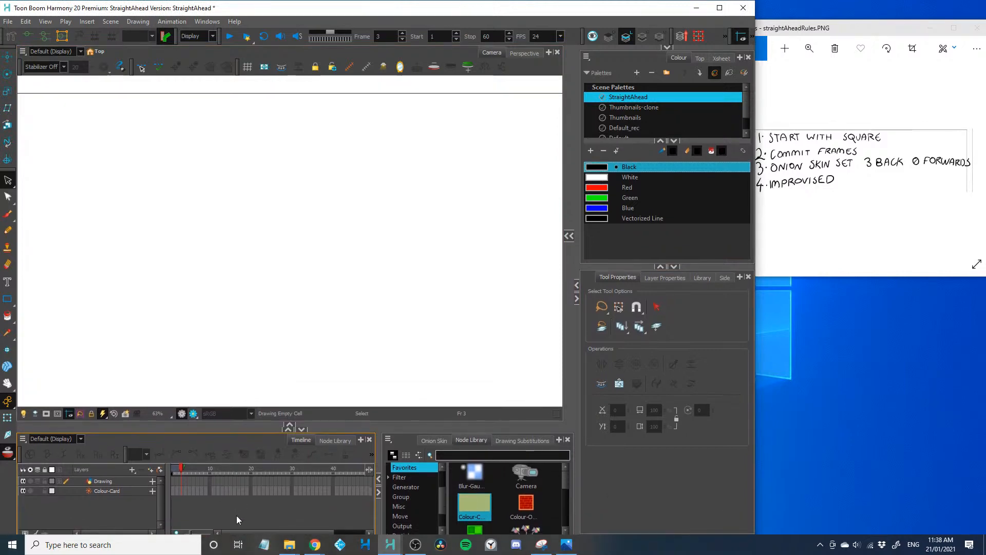
pyautogui.moveTo(180, 469); pyautogui.dragTo(167, 478)
pyautogui.press('1')
pyautogui.press('1')
pyautogui.press('1')
pyautogui.press('2')
pyautogui.press('2')
pyautogui.press('2')
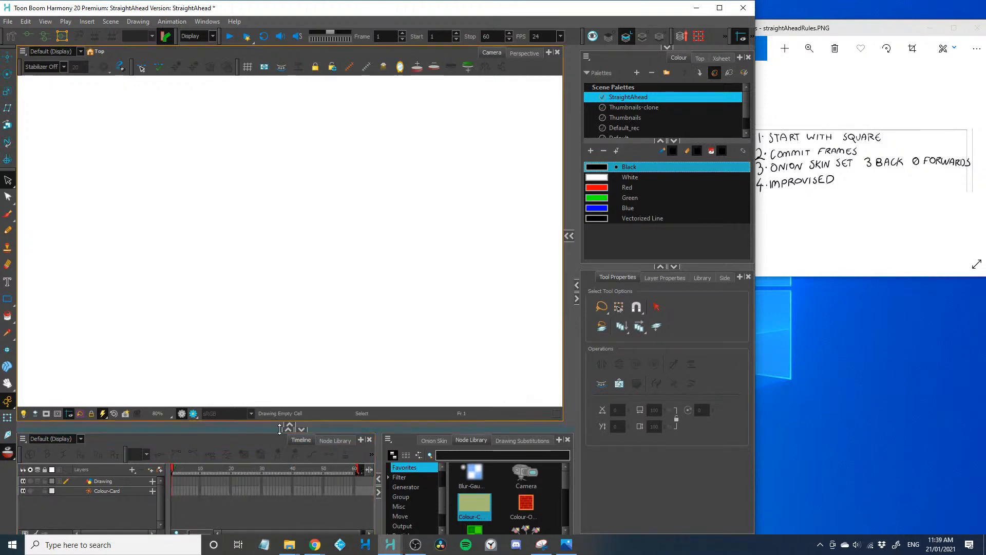
pyautogui.moveTo(281, 429); pyautogui.dragTo(279, 446)
pyautogui.moveTo(576, 330); pyautogui.dragTo(703, 336)
pyautogui.press('1')
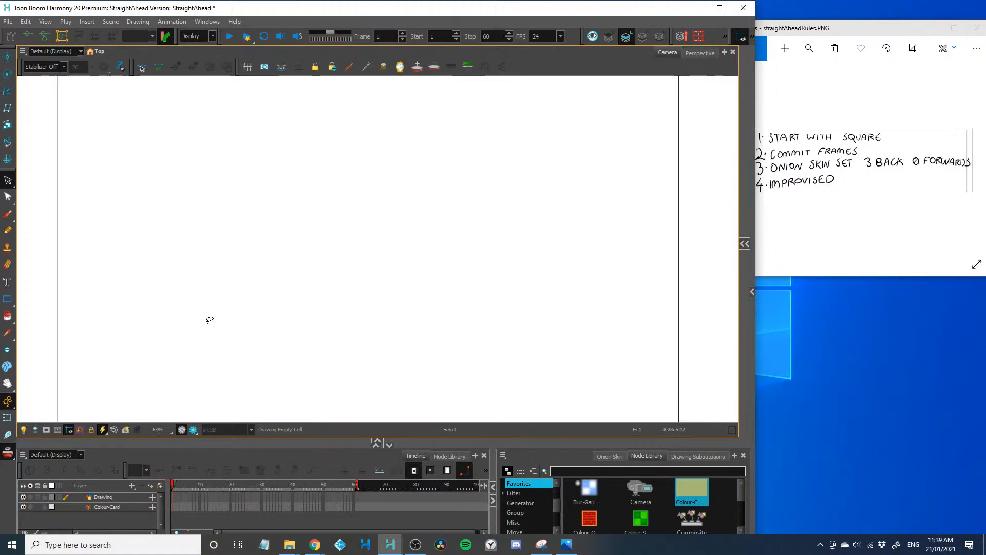
# Bring up the running countdown in Alarms & Clock, place it below the rules image and return to Harmony
pyautogui.click(484, 541)
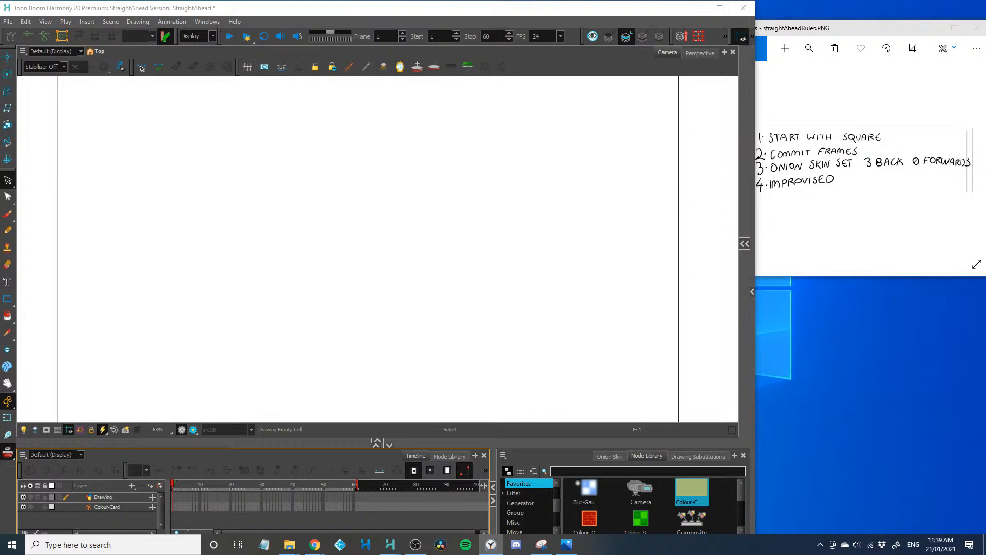
pyautogui.moveTo(0, 339); pyautogui.dragTo(853, 407)
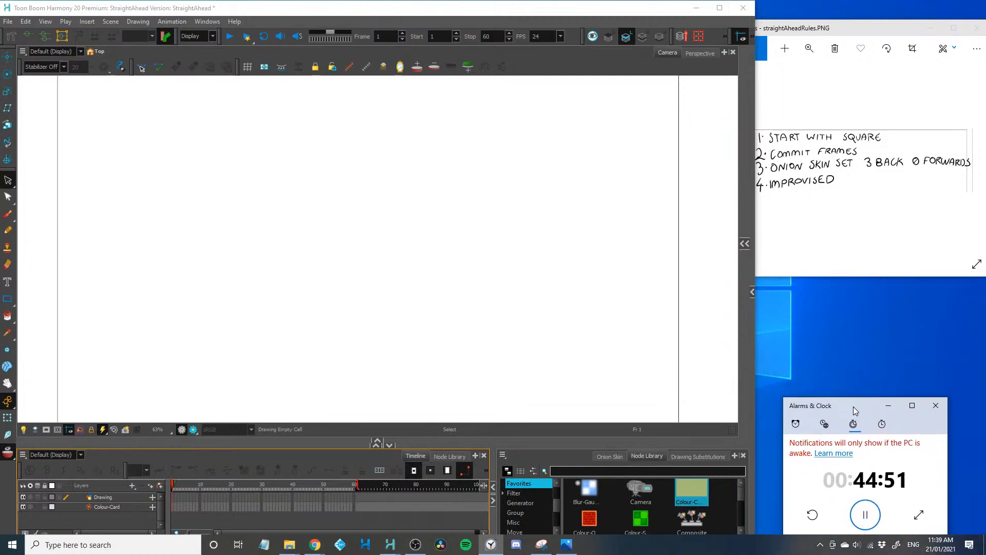
pyautogui.click(387, 414)
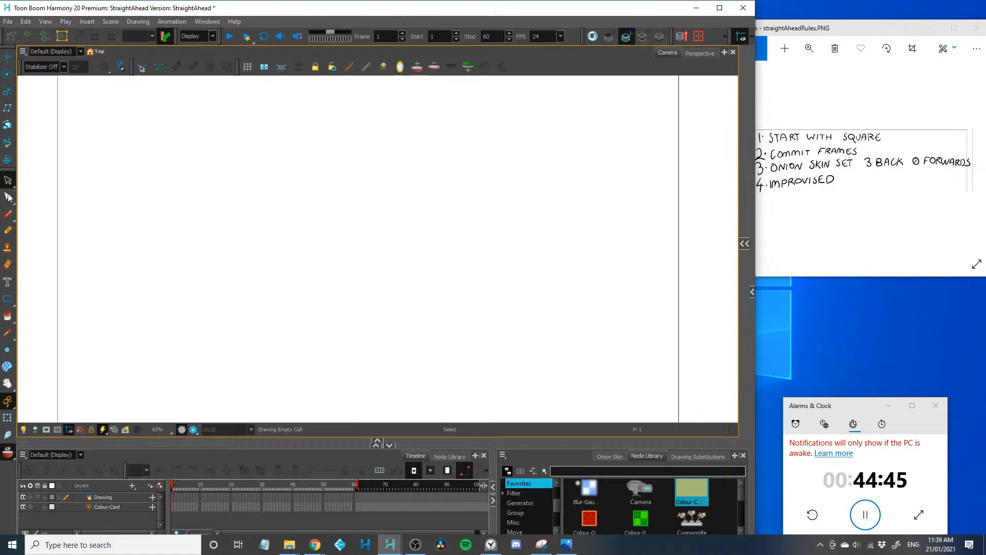
# Draw a large black square with the Brush on frame 1, select the Drawing layer and advance to frame 2
pyautogui.click(11, 216)
pyautogui.moveTo(285, 239)
pyautogui.mouseDown()
pyautogui.moveTo(295, 353)
pyautogui.moveTo(433, 228)
pyautogui.moveTo(319, 357)
pyautogui.moveTo(299, 362)
pyautogui.moveTo(297, 345)
pyautogui.mouseUp()
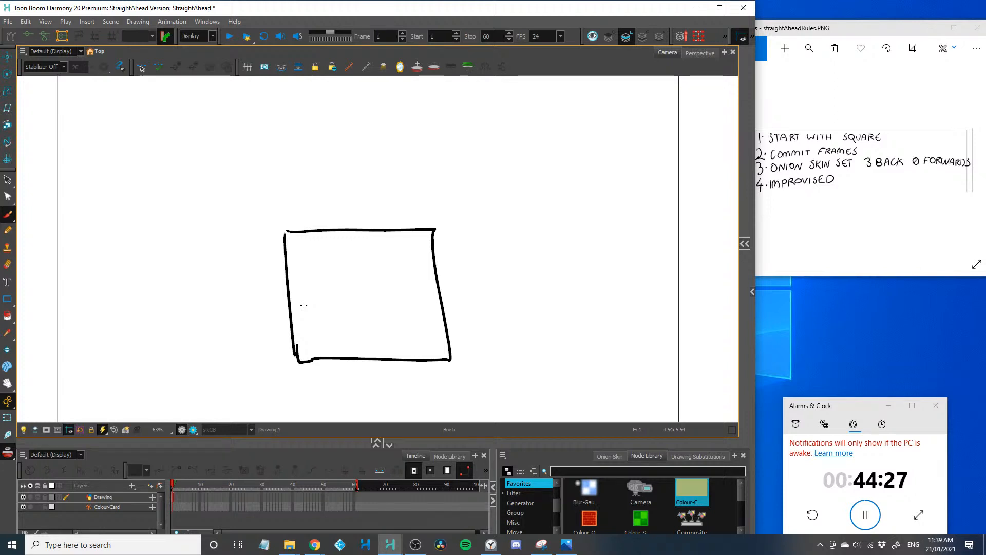
pyautogui.press('.')
pyautogui.press('.')
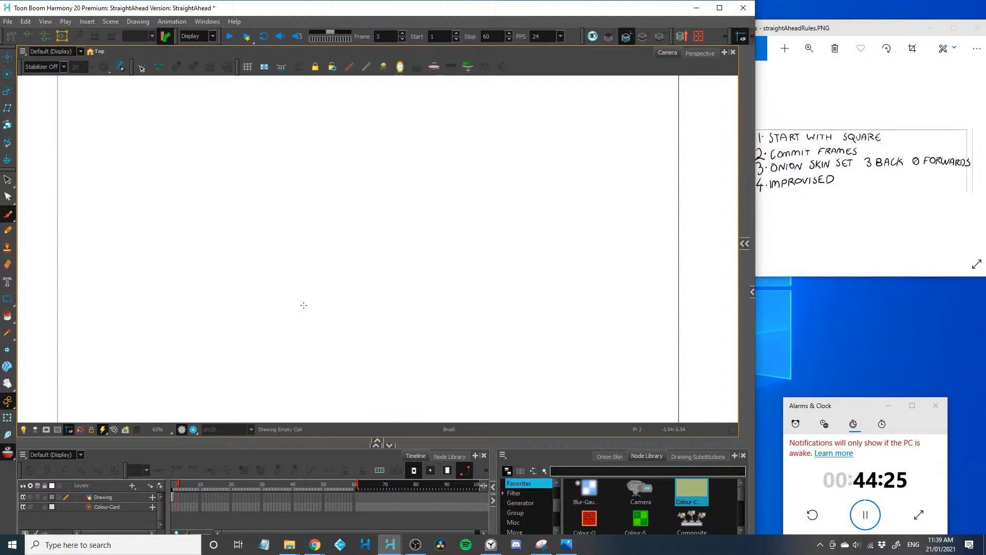
pyautogui.press(',')
pyautogui.press(',')
pyautogui.click(123, 499)
pyautogui.press('.')
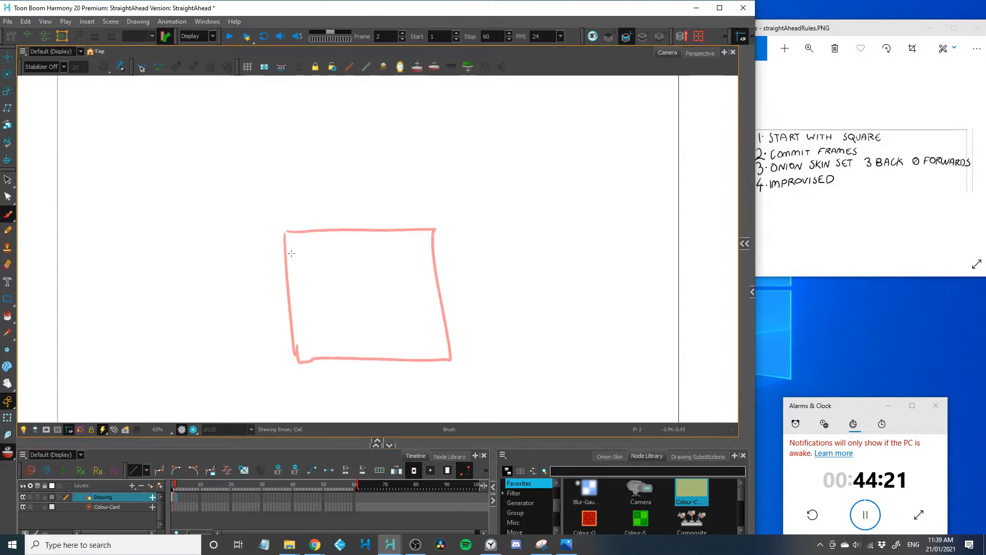
# Draw a slightly smaller square on frame 2 inside the onion-skinned one, redoing strokes that miss
pyautogui.moveTo(288, 250); pyautogui.dragTo(293, 362)
pyautogui.hotkey('ctrl', 'z')
pyautogui.moveTo(294, 253)
pyautogui.mouseDown()
pyautogui.moveTo(300, 344)
pyautogui.moveTo(322, 249)
pyautogui.moveTo(426, 260)
pyautogui.mouseUp()
pyautogui.hotkey('ctrl', 'z')
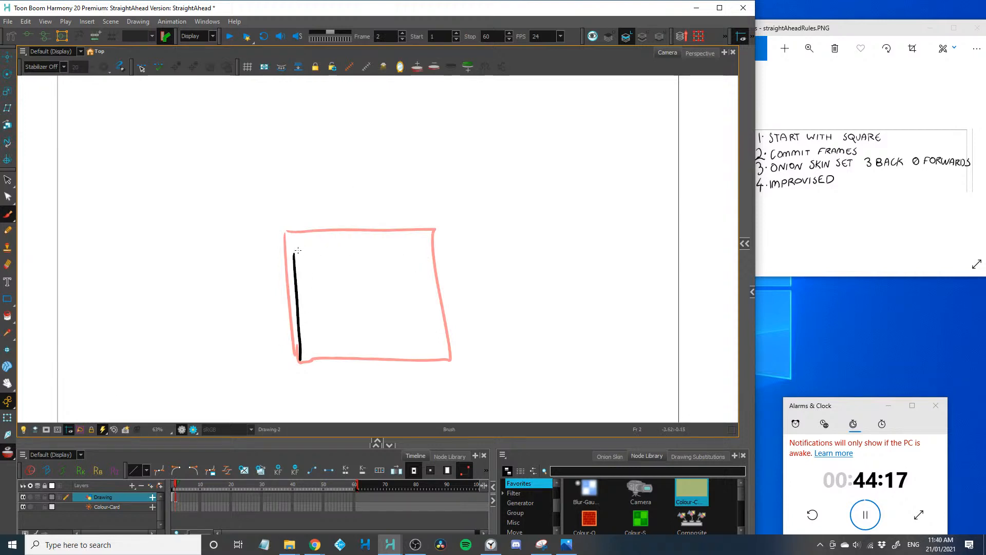
pyautogui.moveTo(295, 252); pyautogui.dragTo(433, 250)
pyautogui.hotkey('ctrl', 'z')
pyautogui.moveTo(295, 249)
pyautogui.mouseDown()
pyautogui.moveTo(416, 245)
pyautogui.moveTo(429, 351)
pyautogui.moveTo(299, 361)
pyautogui.mouseUp()
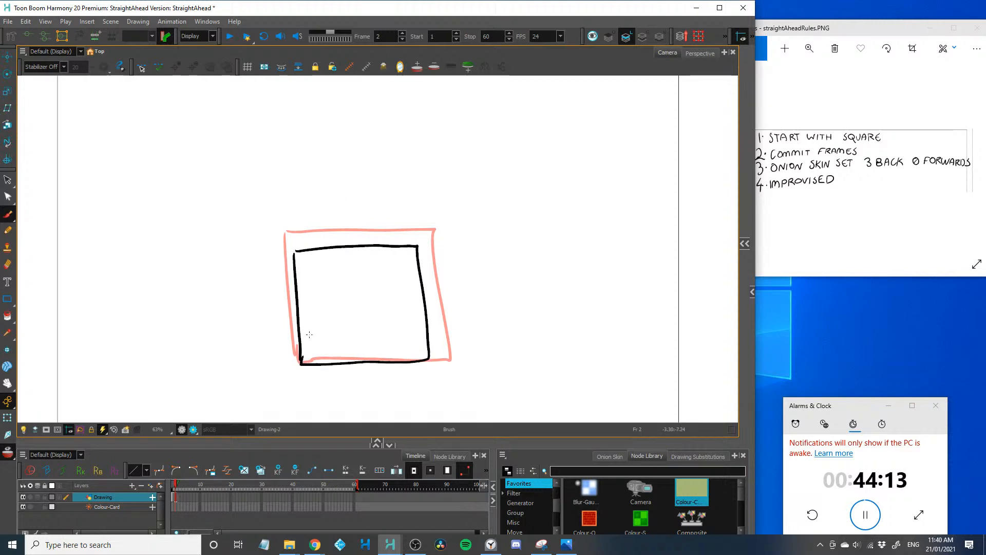
# Draw progressively smaller squares on frames 3, 4 and 5, keeping their base on the same ground line
pyautogui.press('.')
pyautogui.moveTo(314, 267)
pyautogui.mouseDown()
pyautogui.moveTo(324, 351)
pyautogui.moveTo(314, 269)
pyautogui.moveTo(332, 262)
pyautogui.moveTo(390, 261)
pyautogui.moveTo(406, 320)
pyautogui.moveTo(323, 356)
pyautogui.mouseUp()
pyautogui.press('.')
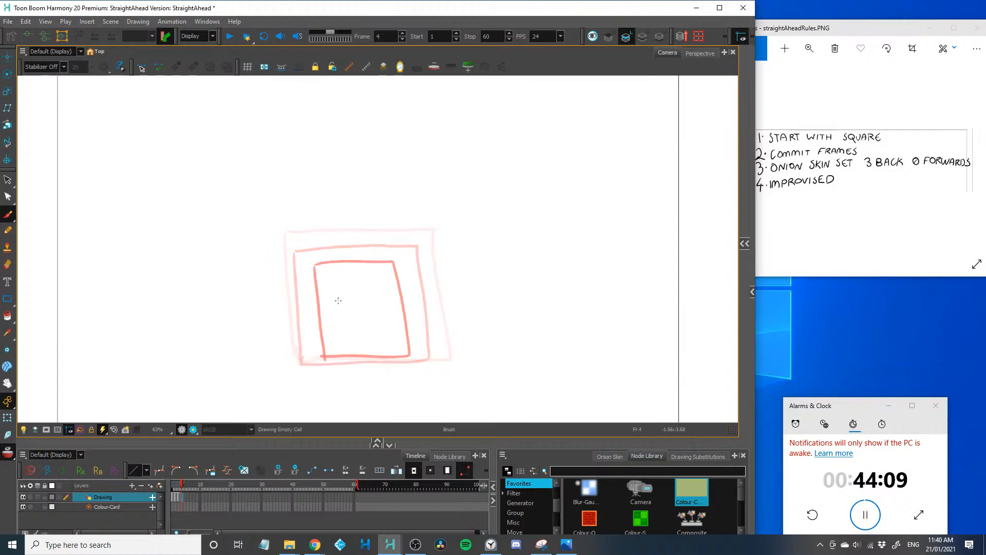
pyautogui.moveTo(337, 294)
pyautogui.mouseDown()
pyautogui.moveTo(341, 332)
pyautogui.moveTo(339, 295)
pyautogui.moveTo(384, 309)
pyautogui.moveTo(344, 354)
pyautogui.mouseUp()
pyautogui.press('.')
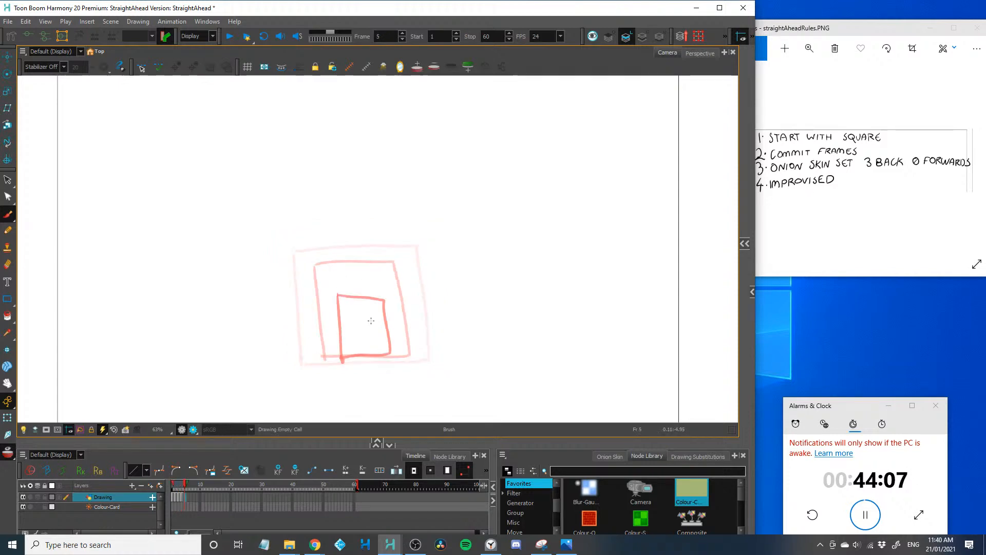
pyautogui.moveTo(374, 319)
pyautogui.mouseDown()
pyautogui.moveTo(346, 323)
pyautogui.moveTo(349, 356)
pyautogui.moveTo(376, 357)
pyautogui.moveTo(375, 324)
pyautogui.moveTo(362, 321)
pyautogui.moveTo(348, 360)
pyautogui.mouseUp()
# Draw squares on frames 6 and 7, each slightly larger than the previous one, around the small onion-skinned square
pyautogui.press('.')
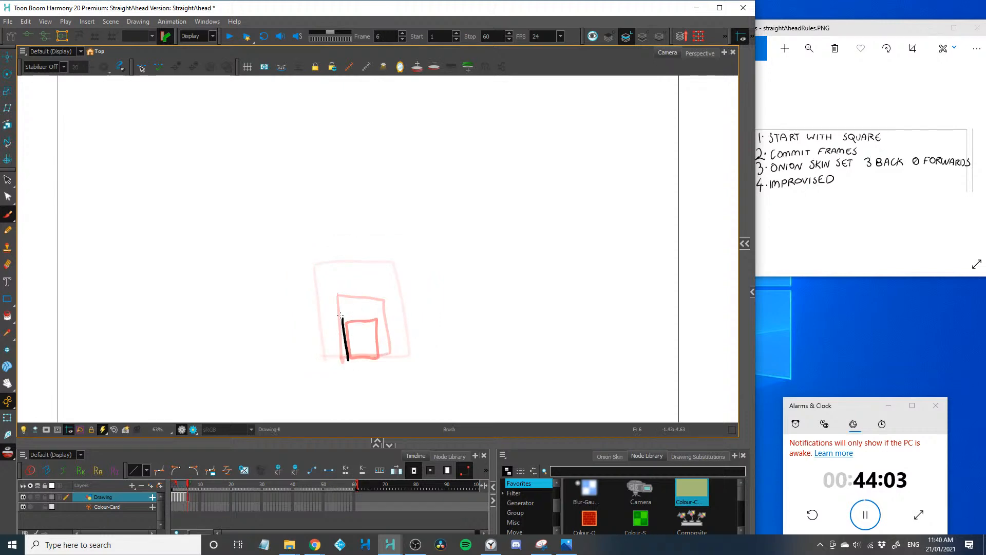
pyautogui.moveTo(341, 315)
pyautogui.mouseDown()
pyautogui.moveTo(381, 317)
pyautogui.moveTo(381, 356)
pyautogui.mouseUp()
pyautogui.rightClick(345, 329)
pyautogui.press('Escape')
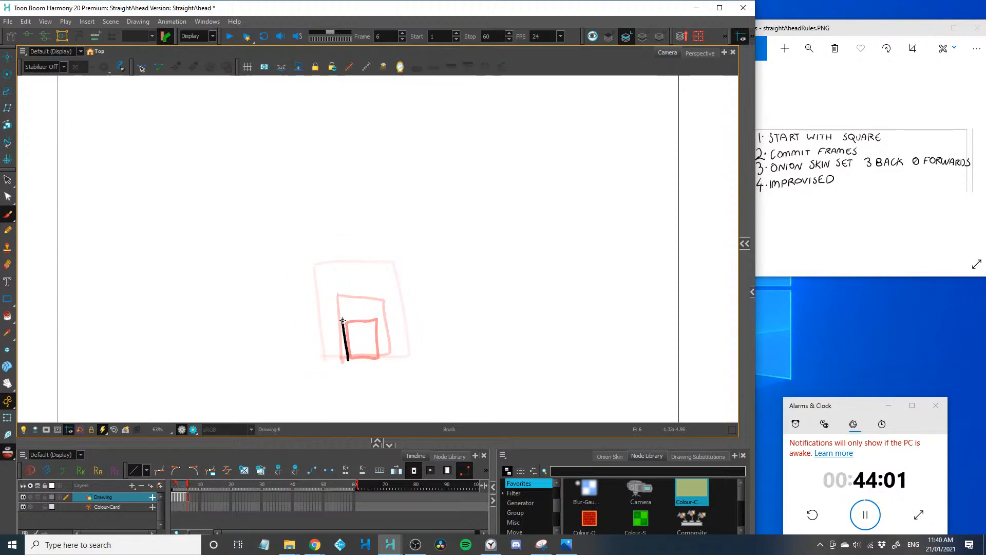
pyautogui.moveTo(341, 315)
pyautogui.mouseDown()
pyautogui.moveTo(381, 319)
pyautogui.moveTo(384, 355)
pyautogui.mouseUp()
pyautogui.moveTo(386, 358); pyautogui.dragTo(345, 359)
pyautogui.press('.')
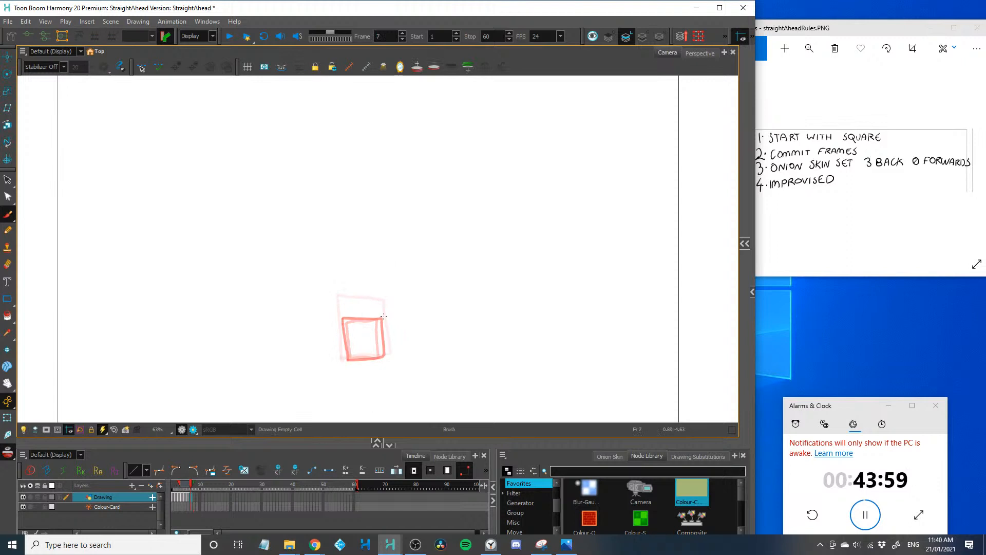
pyautogui.moveTo(384, 316)
pyautogui.mouseDown()
pyautogui.moveTo(387, 354)
pyautogui.moveTo(343, 360)
pyautogui.moveTo(340, 319)
pyautogui.moveTo(386, 314)
pyautogui.mouseUp()
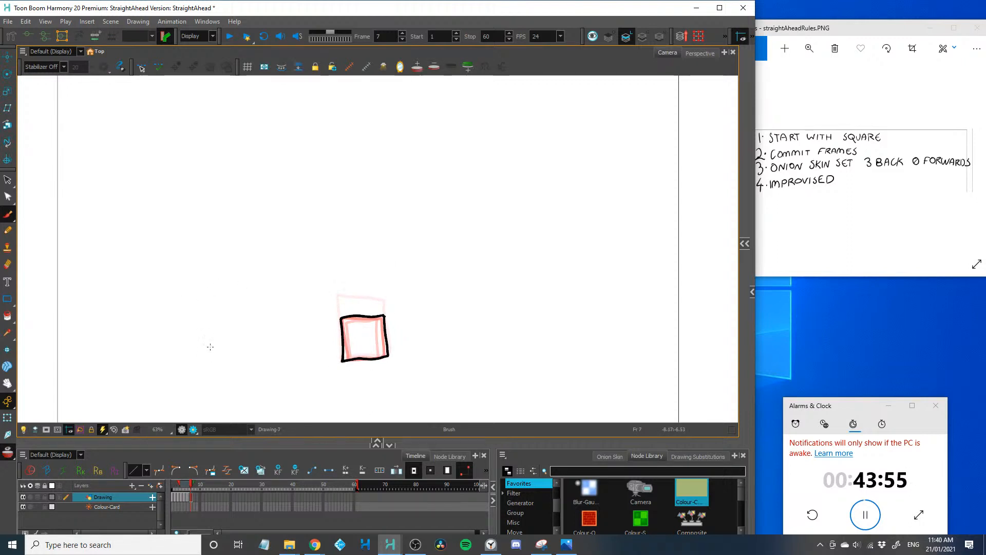
# Draw nearly identical squares on frames 8 and 9, closely tracing the onion-skinned outline of the preceding square
pyautogui.press('2')
pyautogui.press('.')
pyautogui.moveTo(257, 376)
pyautogui.mouseDown()
pyautogui.moveTo(265, 191)
pyautogui.moveTo(308, 234)
pyautogui.moveTo(308, 300)
pyautogui.moveTo(397, 293)
pyautogui.moveTo(390, 204)
pyautogui.moveTo(306, 211)
pyautogui.mouseUp()
pyautogui.press('.')
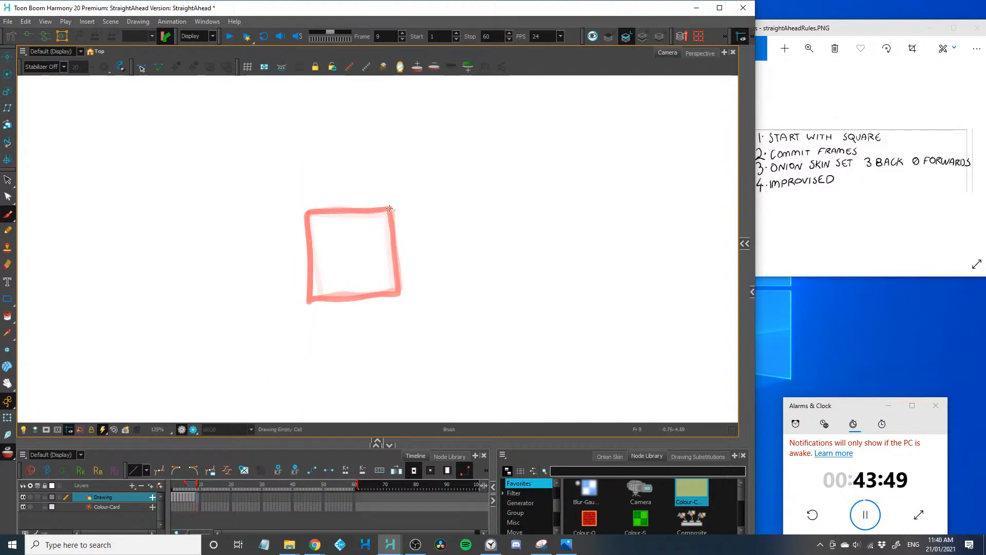
pyautogui.moveTo(391, 208)
pyautogui.mouseDown()
pyautogui.moveTo(302, 218)
pyautogui.moveTo(301, 209)
pyautogui.moveTo(309, 297)
pyautogui.moveTo(392, 232)
pyautogui.moveTo(393, 294)
pyautogui.moveTo(309, 299)
pyautogui.mouseUp()
# Draw a slightly wider and lower square on frame 10, keeping its base on the onion-skinned ground line
pyautogui.press('1')
pyautogui.press('1')
pyautogui.press('1')
pyautogui.press('1')
pyautogui.press('1')
pyautogui.press('1')
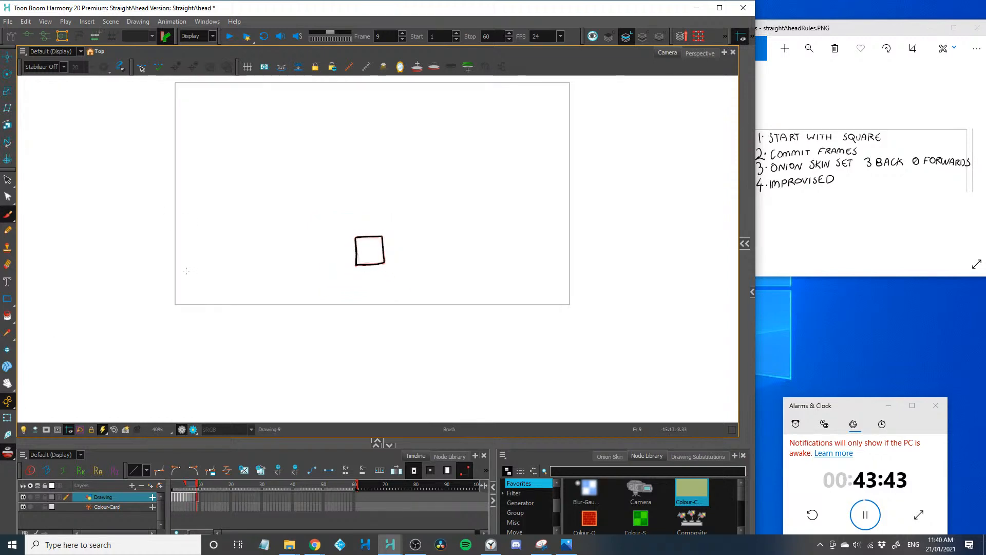
pyautogui.press('space')
pyautogui.press('2')
pyautogui.press('2')
pyautogui.press('2')
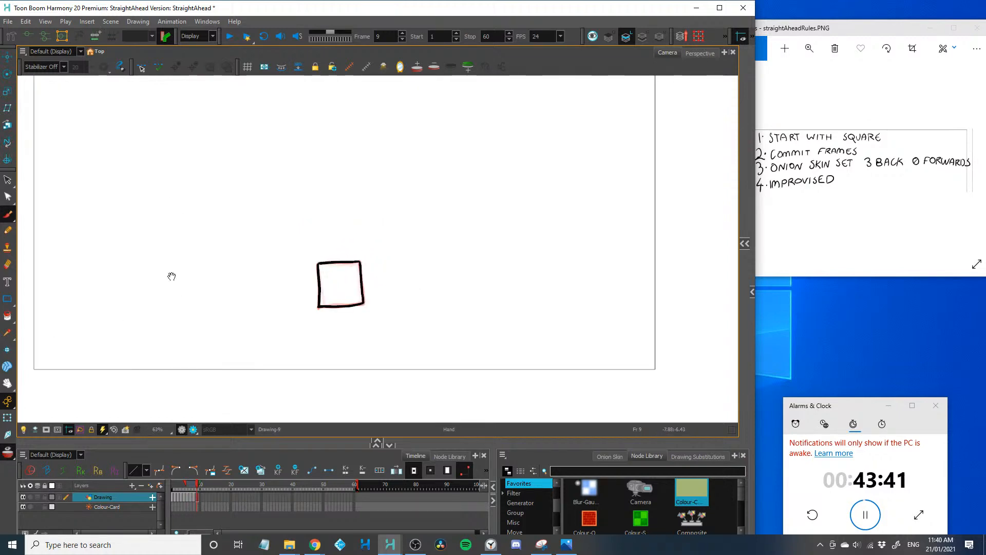
pyautogui.moveTo(159, 258); pyautogui.dragTo(168, 278)
pyautogui.press('.')
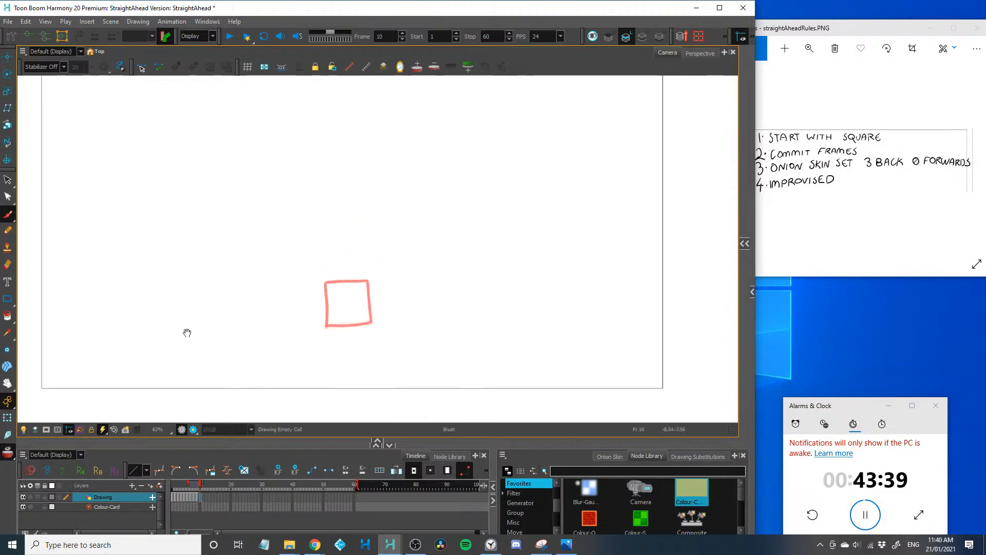
pyautogui.press('2')
pyautogui.press('2')
pyautogui.press('2')
pyautogui.press('2')
pyautogui.moveTo(293, 298); pyautogui.dragTo(329, 283)
pyautogui.moveTo(415, 260)
pyautogui.mouseDown()
pyautogui.moveTo(281, 264)
pyautogui.moveTo(291, 366)
pyautogui.moveTo(424, 333)
pyautogui.moveTo(426, 352)
pyautogui.moveTo(411, 357)
pyautogui.moveTo(293, 369)
pyautogui.mouseUp()
pyautogui.press('.')
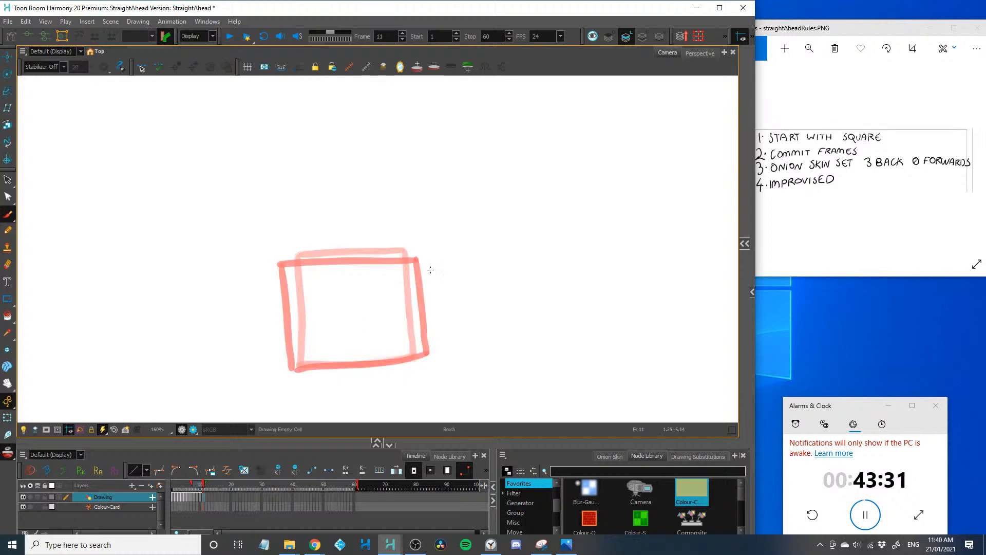
# Draw rectangles on frames 11 and 12, each wider and flatter than the one before, squashing down onto the ground line
pyautogui.moveTo(437, 269); pyautogui.dragTo(257, 282)
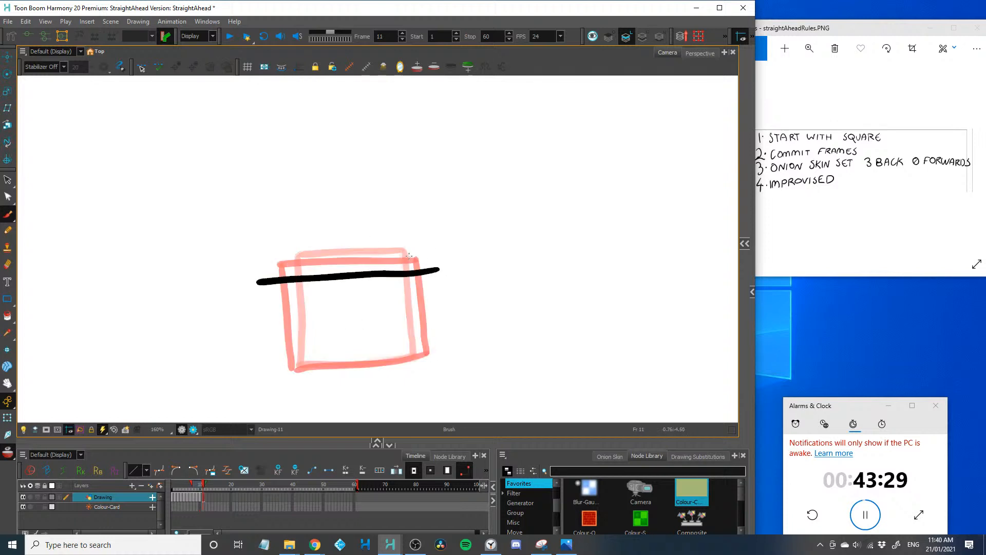
pyautogui.moveTo(439, 268); pyautogui.dragTo(445, 337)
pyautogui.moveTo(441, 349); pyautogui.dragTo(270, 370)
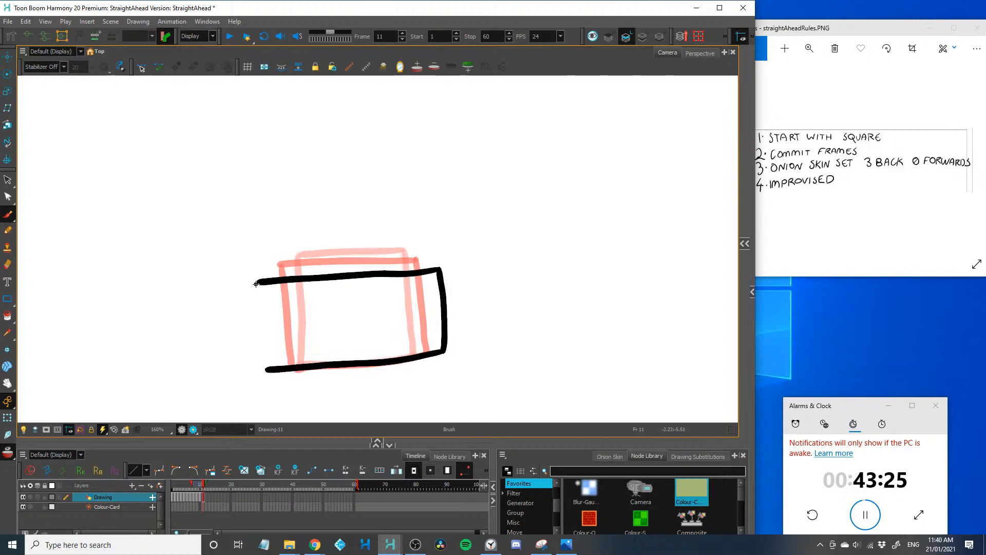
pyautogui.moveTo(256, 283)
pyautogui.mouseDown()
pyautogui.moveTo(258, 362)
pyautogui.moveTo(270, 370)
pyautogui.mouseUp()
pyautogui.press('.')
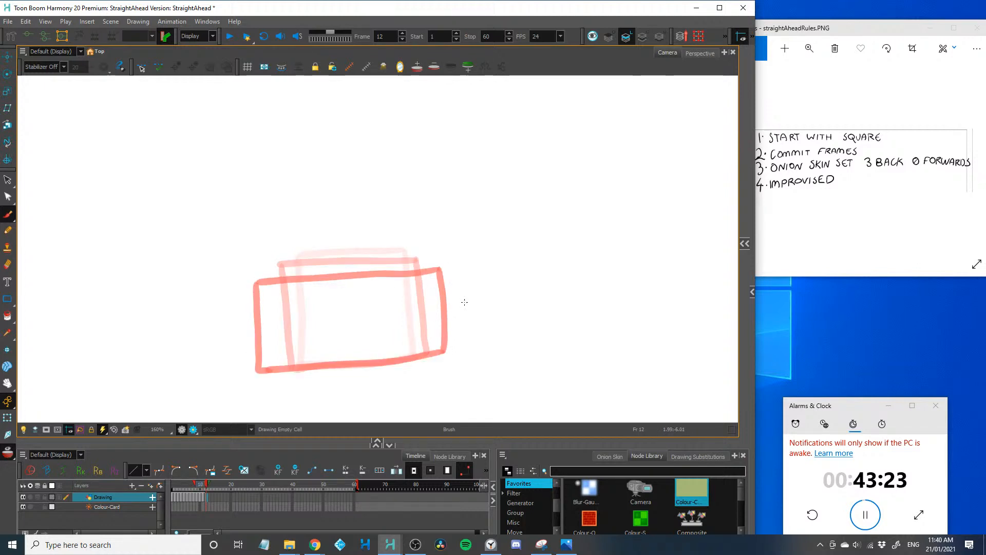
pyautogui.moveTo(471, 293)
pyautogui.mouseDown()
pyautogui.moveTo(473, 349)
pyautogui.moveTo(459, 354)
pyautogui.moveTo(212, 372)
pyautogui.mouseUp()
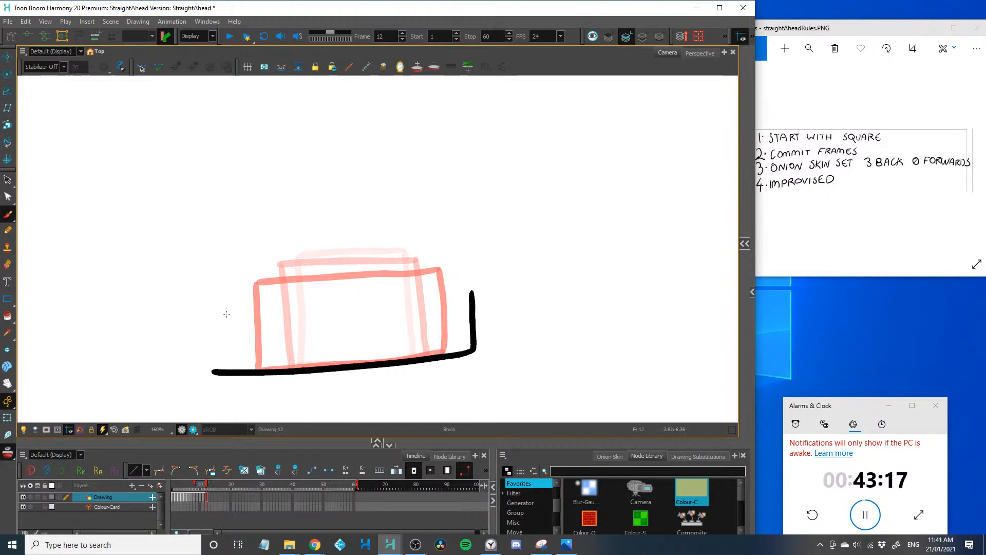
pyautogui.moveTo(225, 310); pyautogui.dragTo(230, 374)
pyautogui.moveTo(469, 292); pyautogui.dragTo(224, 311)
pyautogui.press('.')
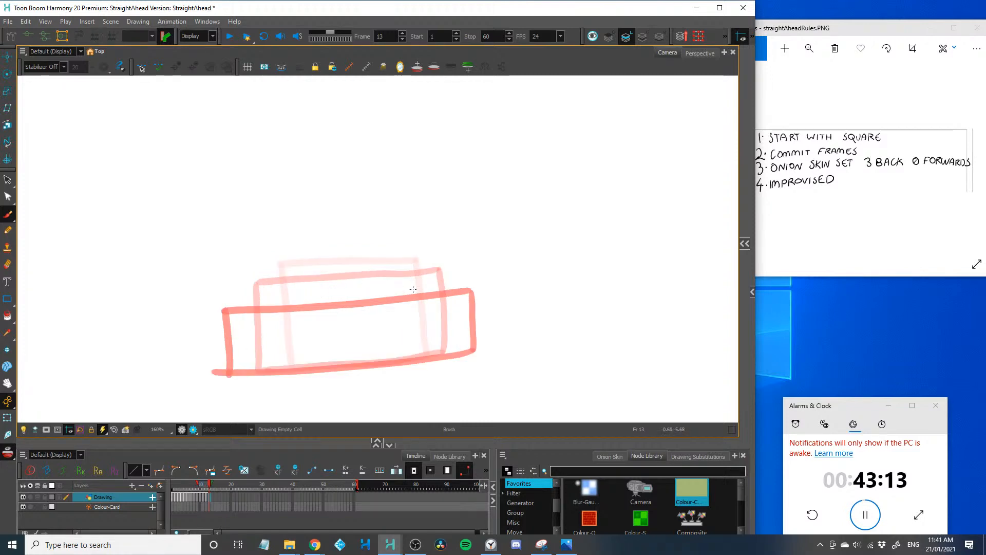
# Draw the widest, flattest rectangle on frame 13 just outside the previous one, redoing its bottom edge until it fits
pyautogui.moveTo(481, 300)
pyautogui.mouseDown()
pyautogui.moveTo(212, 320)
pyautogui.moveTo(220, 364)
pyautogui.mouseUp()
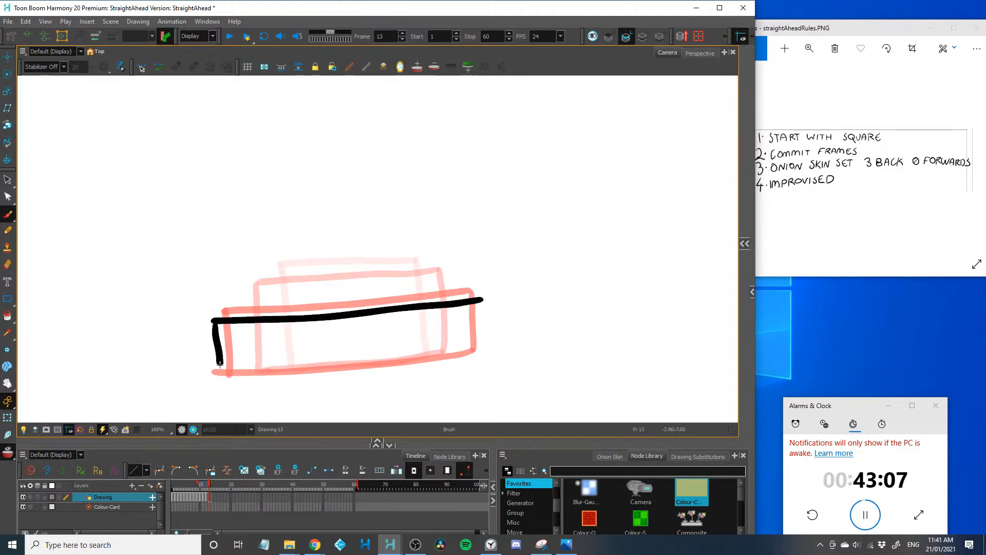
pyautogui.moveTo(482, 298)
pyautogui.mouseDown()
pyautogui.moveTo(482, 351)
pyautogui.moveTo(222, 373)
pyautogui.mouseUp()
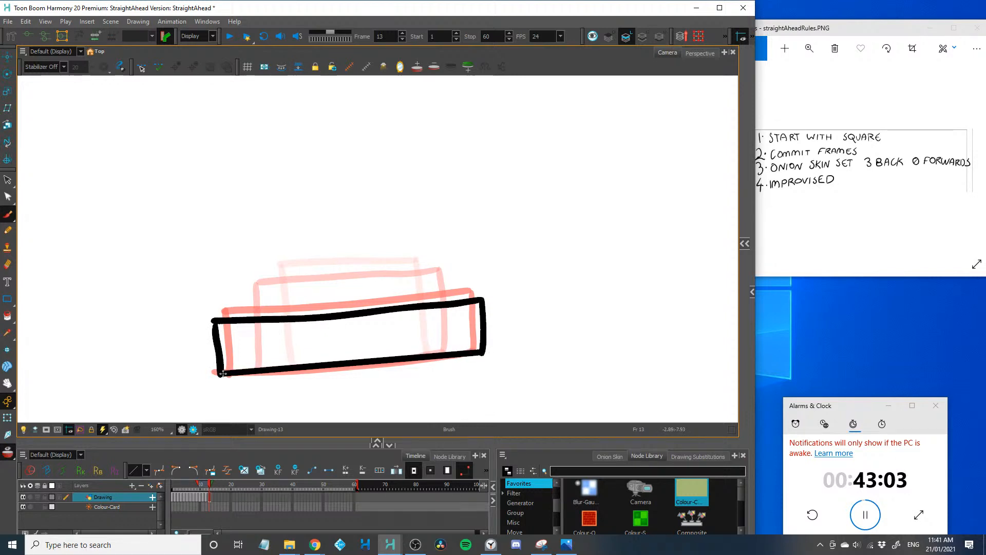
pyautogui.hotkey('ctrl', 'z')
pyautogui.moveTo(482, 351); pyautogui.dragTo(245, 371)
pyautogui.hotkey('ctrl', 'z')
pyautogui.hotkey('ctrl', 'z')
pyautogui.moveTo(388, 362); pyautogui.dragTo(221, 374)
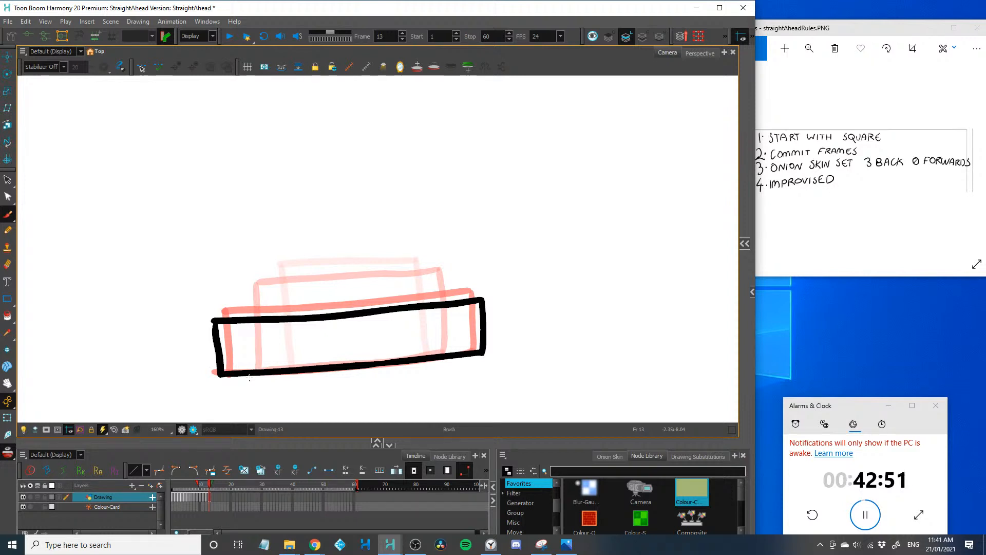
pyautogui.press('.')
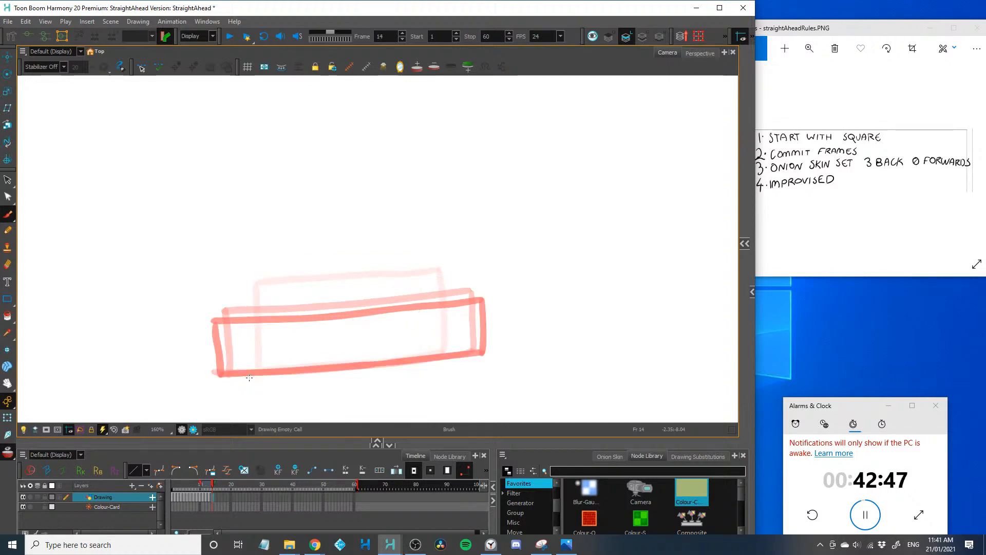
# Draw a narrower, taller rectangle on frame 14 rising from the squash, redoing its right edge slightly further in
pyautogui.moveTo(464, 367); pyautogui.dragTo(237, 375)
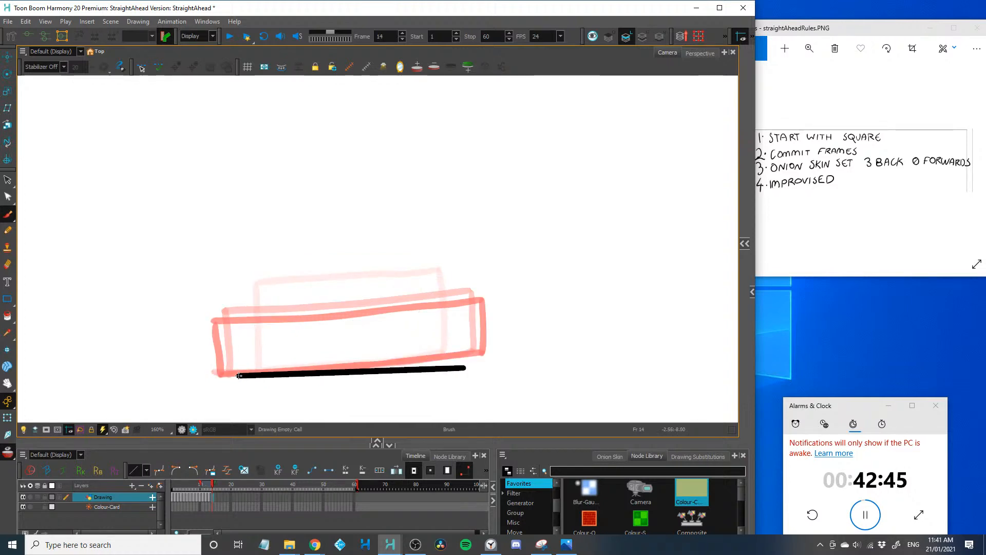
pyautogui.moveTo(465, 367); pyautogui.dragTo(461, 274)
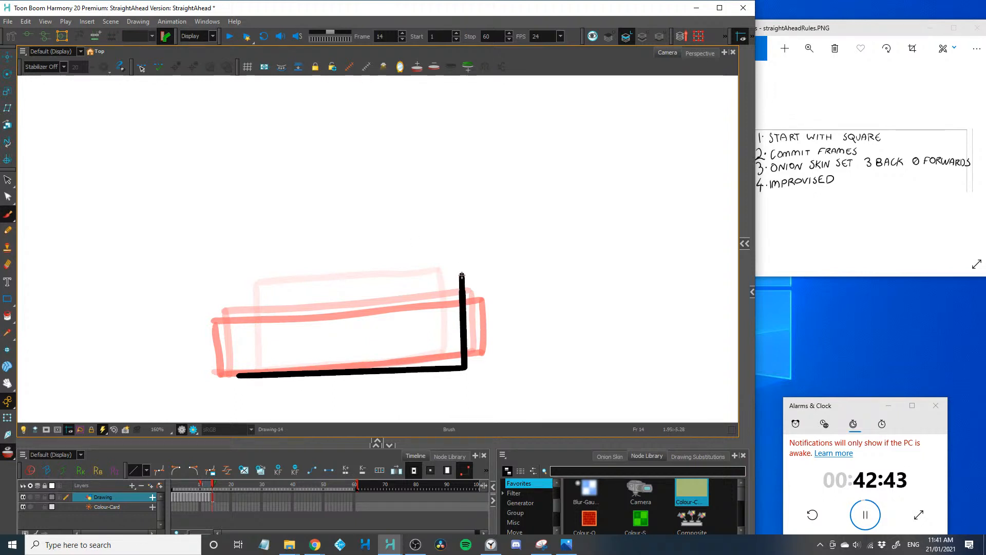
pyautogui.hotkey('ctrl', 'z')
pyautogui.moveTo(457, 367); pyautogui.dragTo(451, 266)
pyautogui.moveTo(469, 351)
pyautogui.mouseDown()
pyautogui.moveTo(465, 373)
pyautogui.moveTo(468, 361)
pyautogui.mouseUp()
pyautogui.moveTo(240, 368)
pyautogui.mouseDown()
pyautogui.moveTo(224, 288)
pyautogui.moveTo(237, 269)
pyautogui.moveTo(238, 284)
pyautogui.moveTo(454, 266)
pyautogui.mouseUp()
pyautogui.press('.')
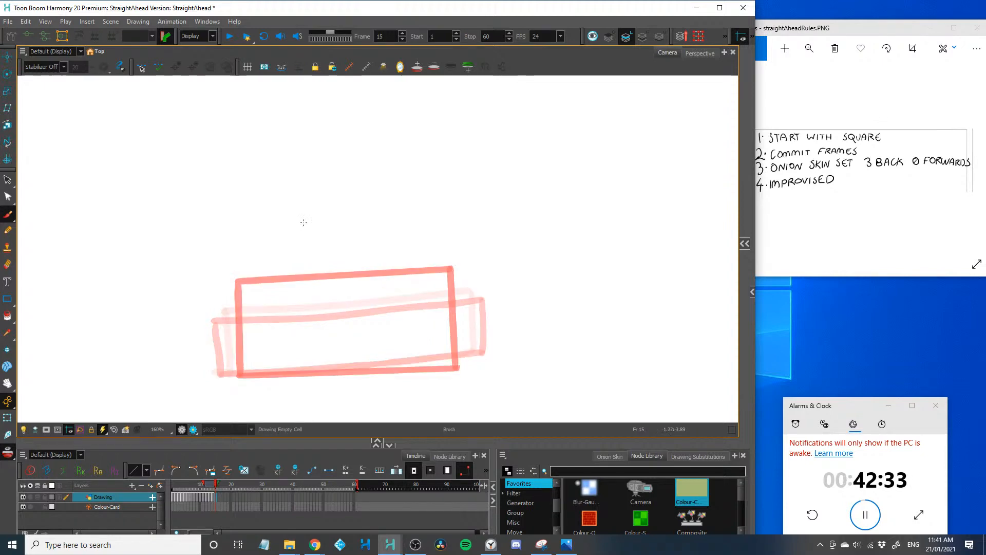
# Draw upright rectangles on frames 15 and 16, each narrower and taller than the last, stretching upward from the ground line
pyautogui.moveTo(287, 215)
pyautogui.mouseDown()
pyautogui.moveTo(302, 375)
pyautogui.moveTo(396, 372)
pyautogui.moveTo(405, 360)
pyautogui.moveTo(402, 208)
pyautogui.moveTo(287, 217)
pyautogui.mouseUp()
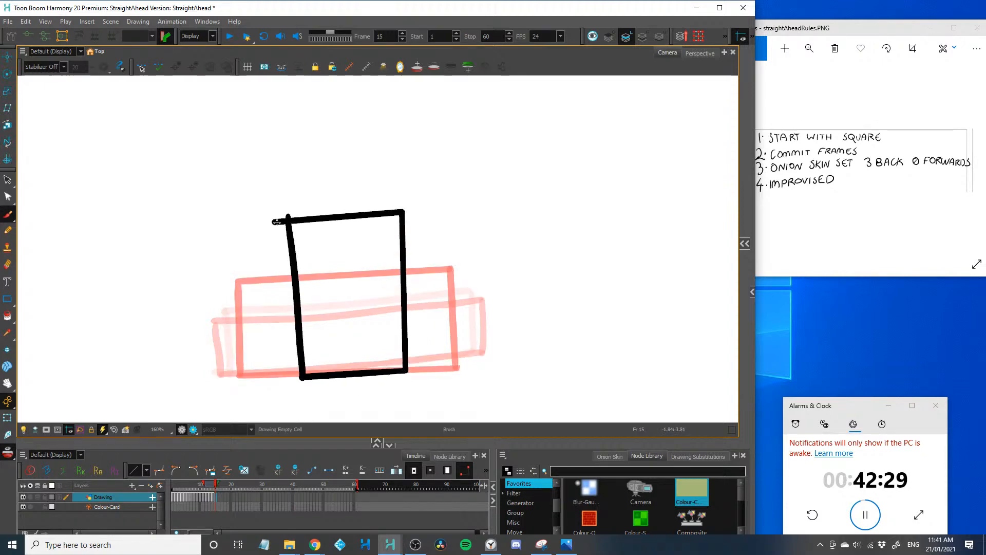
pyautogui.press('.')
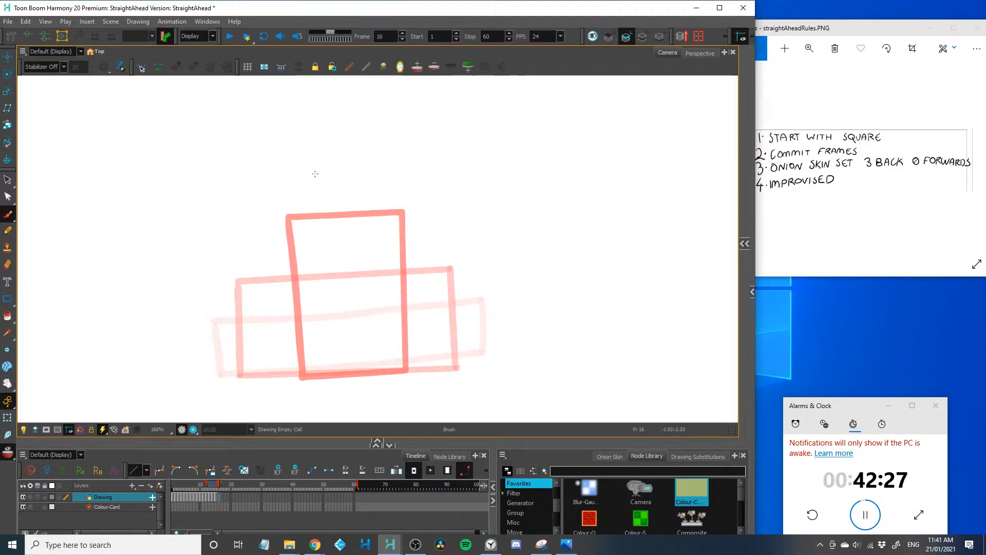
pyautogui.moveTo(312, 162)
pyautogui.mouseDown()
pyautogui.moveTo(326, 374)
pyautogui.moveTo(375, 373)
pyautogui.moveTo(367, 166)
pyautogui.moveTo(315, 162)
pyautogui.mouseUp()
pyautogui.press('.')
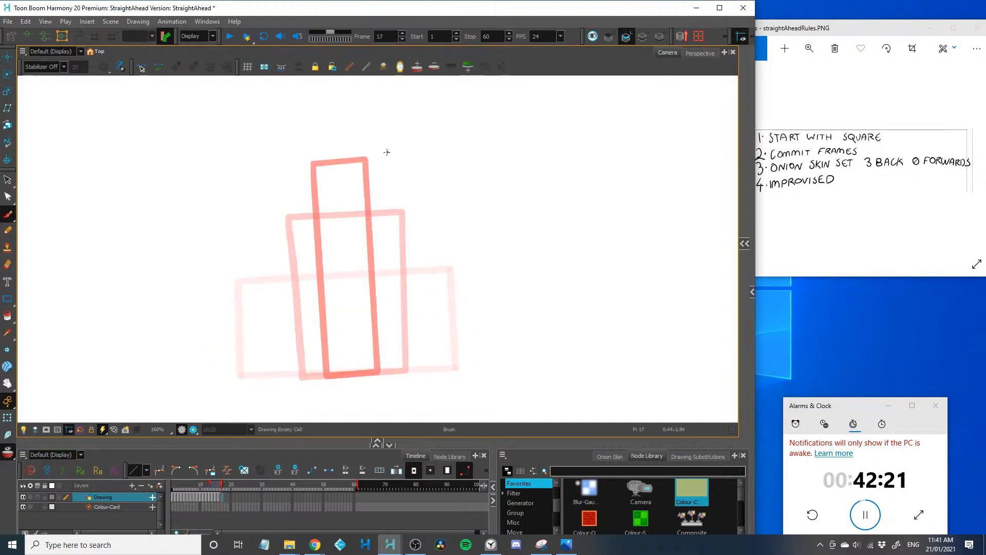
pyautogui.moveTo(387, 152); pyautogui.dragTo(286, 154)
pyautogui.hotkey('ctrl', 'z')
pyautogui.moveTo(395, 137)
pyautogui.mouseDown()
pyautogui.moveTo(263, 141)
pyautogui.moveTo(285, 141)
pyautogui.moveTo(288, 222)
pyautogui.moveTo(400, 216)
pyautogui.moveTo(399, 136)
pyautogui.mouseUp()
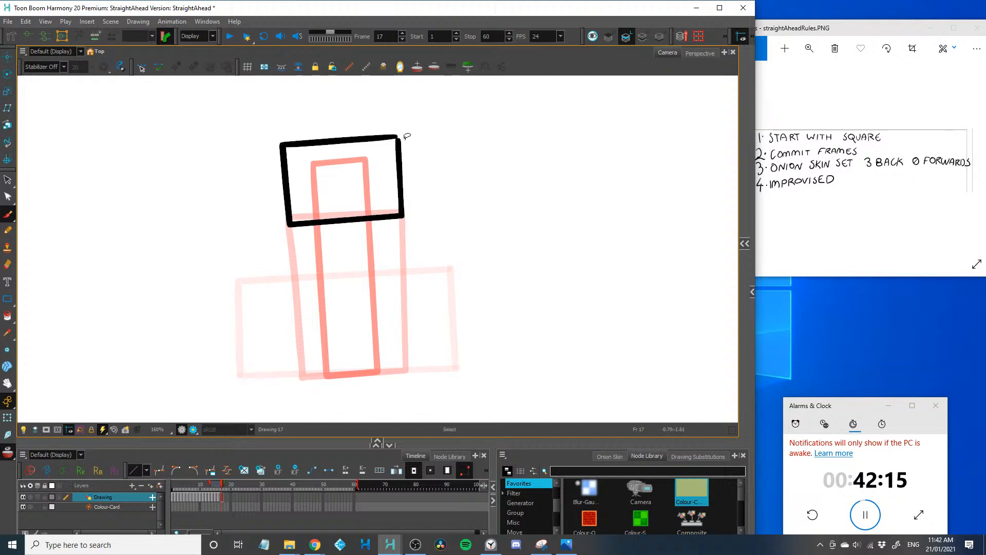
pyautogui.hotkey('ctrl', 'z')
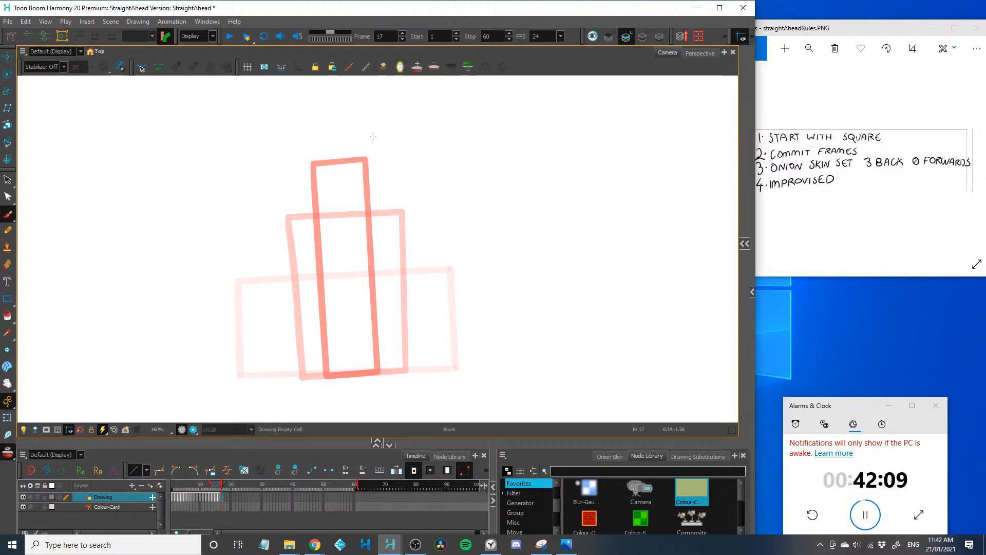
pyautogui.moveTo(393, 102); pyautogui.dragTo(290, 111)
pyautogui.hotkey('ctrl', 'z')
# Draw an airborne square over the tall shape's top on frame 17 and a wider, flatter one at the same height on frame 18
pyautogui.moveTo(396, 99)
pyautogui.mouseDown()
pyautogui.moveTo(287, 105)
pyautogui.moveTo(282, 175)
pyautogui.moveTo(398, 194)
pyautogui.moveTo(297, 205)
pyautogui.moveTo(351, 201)
pyautogui.moveTo(286, 203)
pyautogui.moveTo(281, 162)
pyautogui.mouseUp()
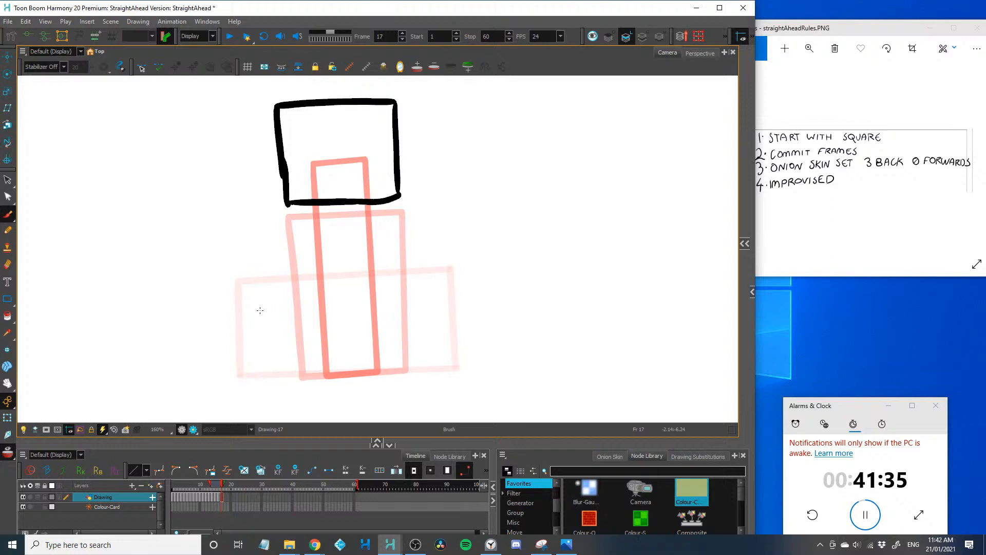
pyautogui.press('.')
pyautogui.moveTo(404, 101); pyautogui.dragTo(412, 175)
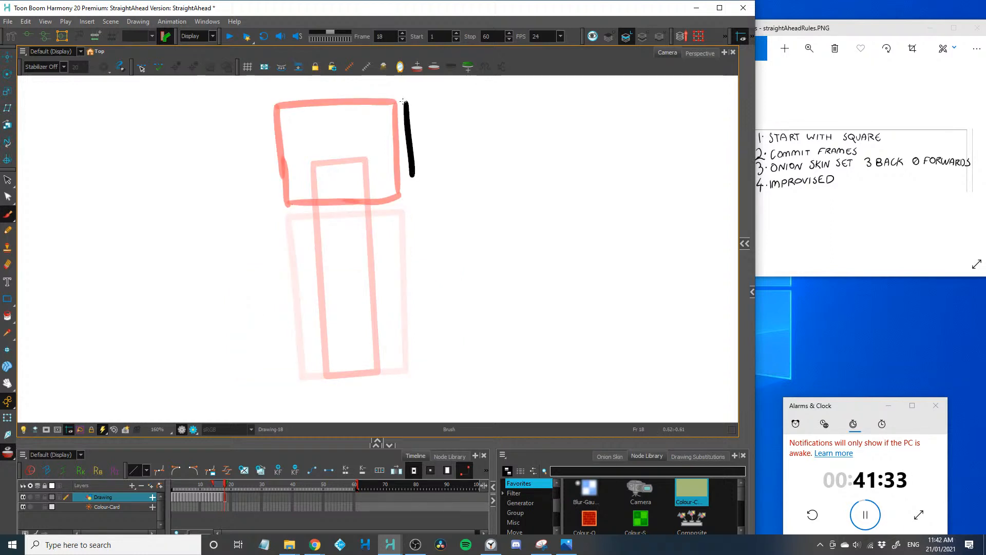
pyautogui.moveTo(386, 101); pyautogui.dragTo(266, 107)
pyautogui.moveTo(412, 173); pyautogui.dragTo(262, 180)
pyautogui.moveTo(259, 107); pyautogui.dragTo(263, 180)
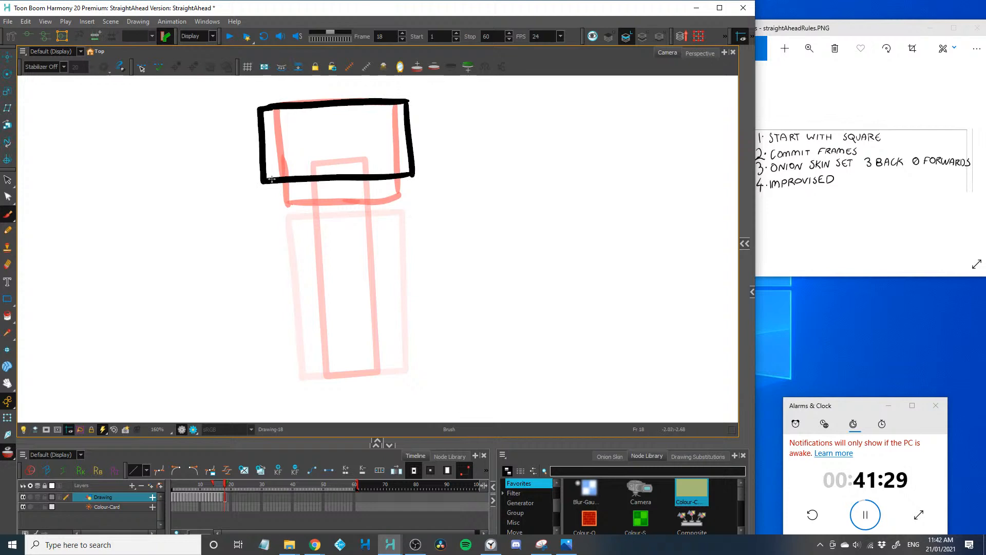
pyautogui.press('.')
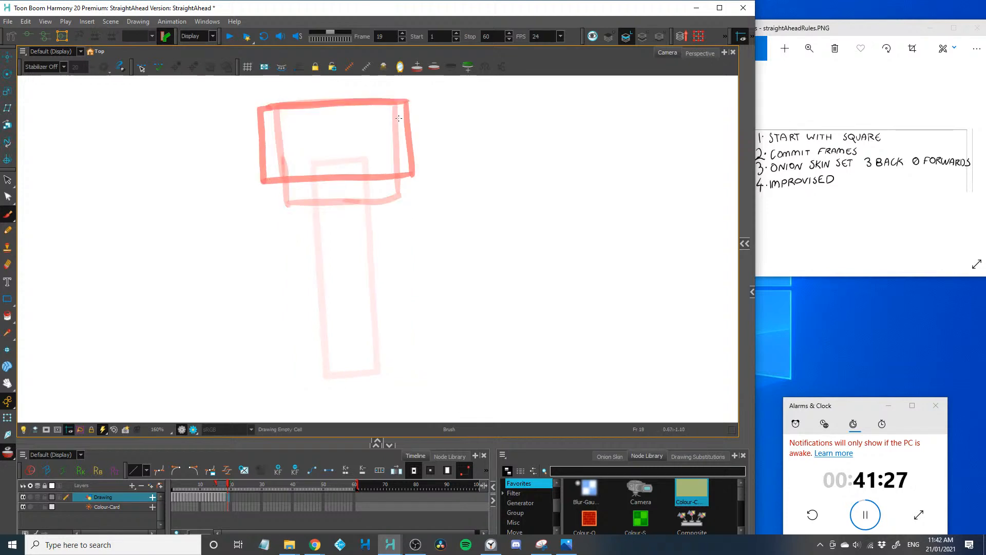
# Draw a slightly narrower and taller rectangle on frame 19, keeping it in the air over the onion-skinned shapes
pyautogui.moveTo(402, 103)
pyautogui.mouseDown()
pyautogui.moveTo(404, 180)
pyautogui.moveTo(417, 184)
pyautogui.moveTo(274, 191)
pyautogui.mouseUp()
pyautogui.moveTo(268, 110); pyautogui.dragTo(276, 192)
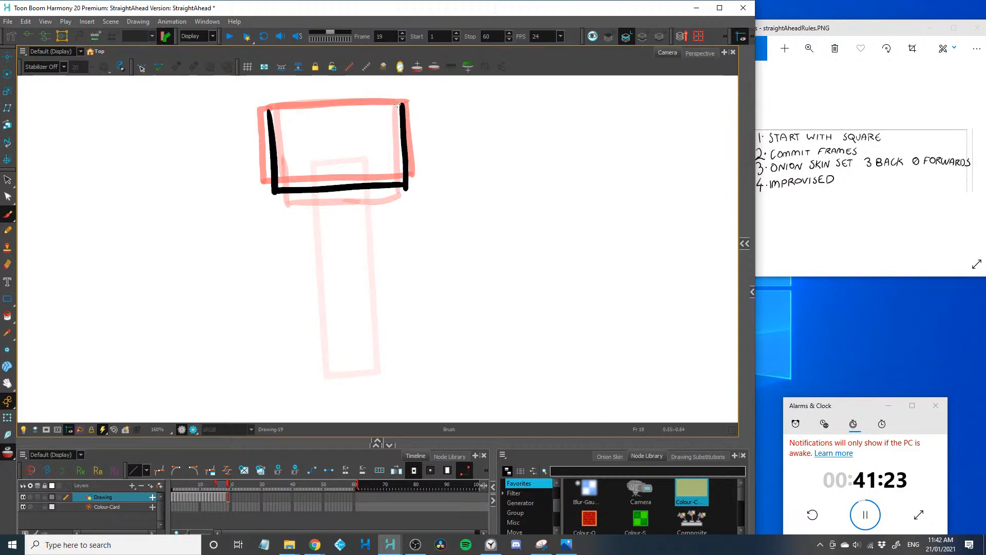
pyautogui.moveTo(398, 104); pyautogui.dragTo(265, 107)
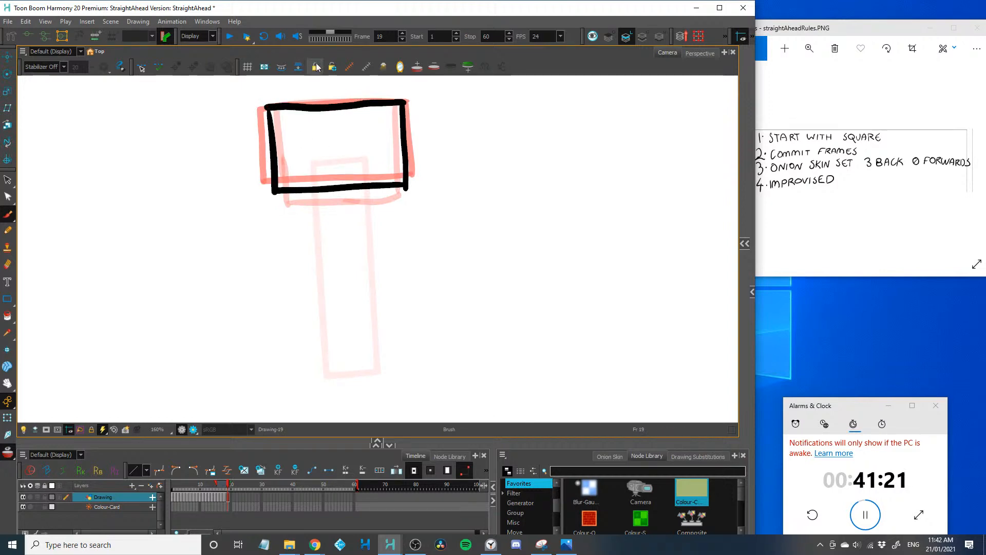
pyautogui.press('.')
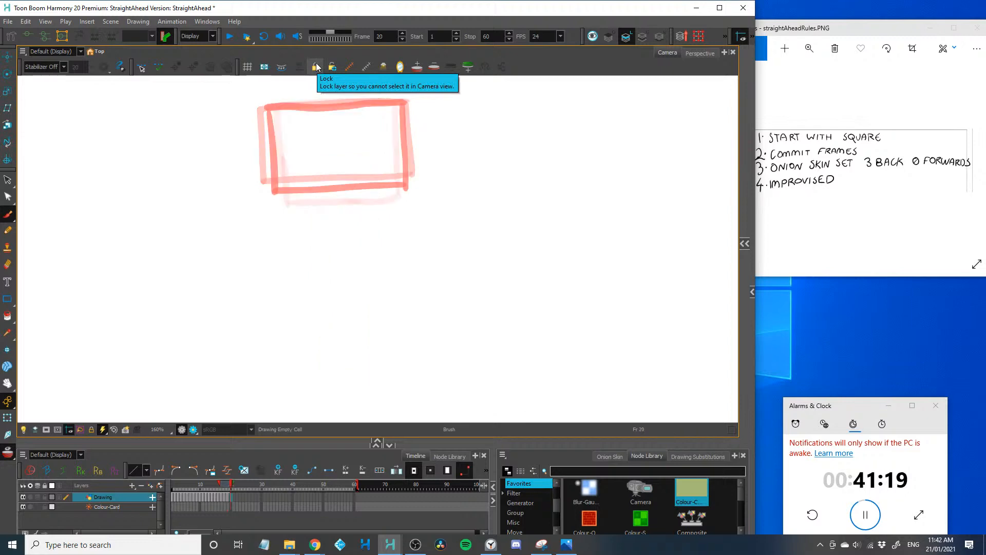
# Draw the falling shape on frames 20 and 21, lower each time and stretched narrower as it reaches the ground line
pyautogui.moveTo(274, 164)
pyautogui.mouseDown()
pyautogui.moveTo(279, 241)
pyautogui.moveTo(319, 145)
pyautogui.moveTo(403, 154)
pyautogui.moveTo(399, 259)
pyautogui.moveTo(277, 266)
pyautogui.moveTo(279, 232)
pyautogui.mouseUp()
pyautogui.press('.')
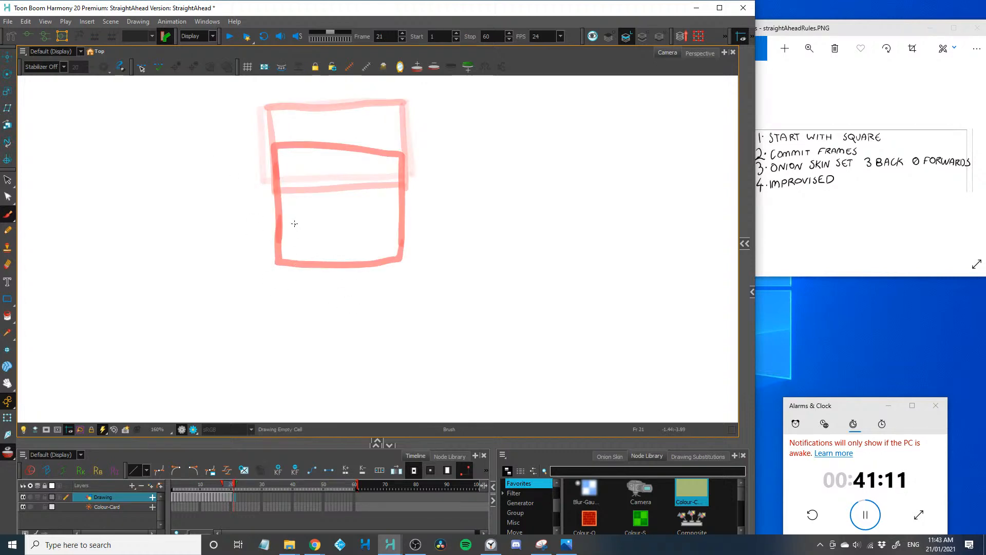
pyautogui.moveTo(294, 224)
pyautogui.mouseDown()
pyautogui.moveTo(300, 332)
pyautogui.moveTo(295, 222)
pyautogui.moveTo(380, 217)
pyautogui.moveTo(389, 350)
pyautogui.moveTo(386, 341)
pyautogui.moveTo(379, 361)
pyautogui.moveTo(301, 366)
pyautogui.moveTo(296, 326)
pyautogui.mouseUp()
pyautogui.press('.')
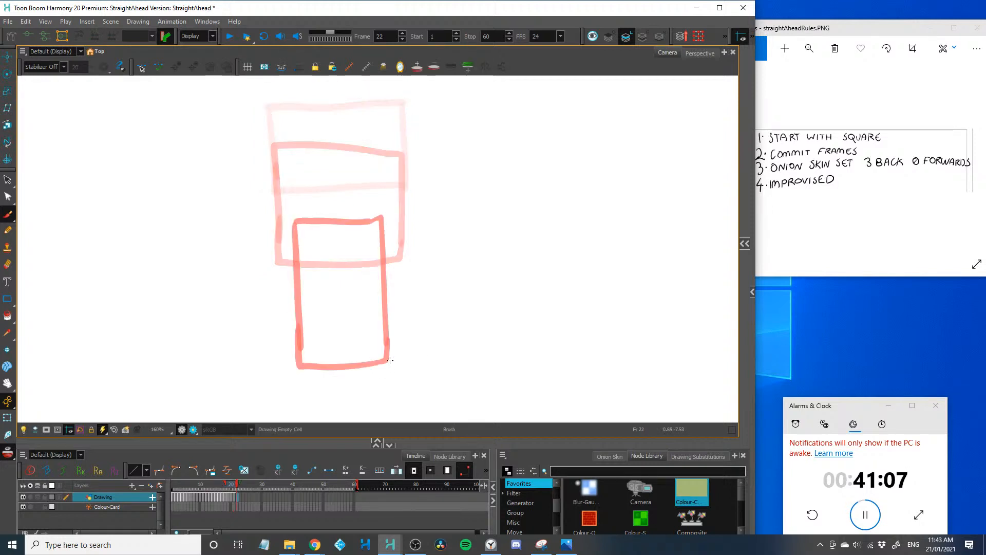
# Draw a wide, squashed rectangle resting on the ground line on frame 22 as the shape's landing impact
pyautogui.moveTo(416, 354); pyautogui.dragTo(266, 373)
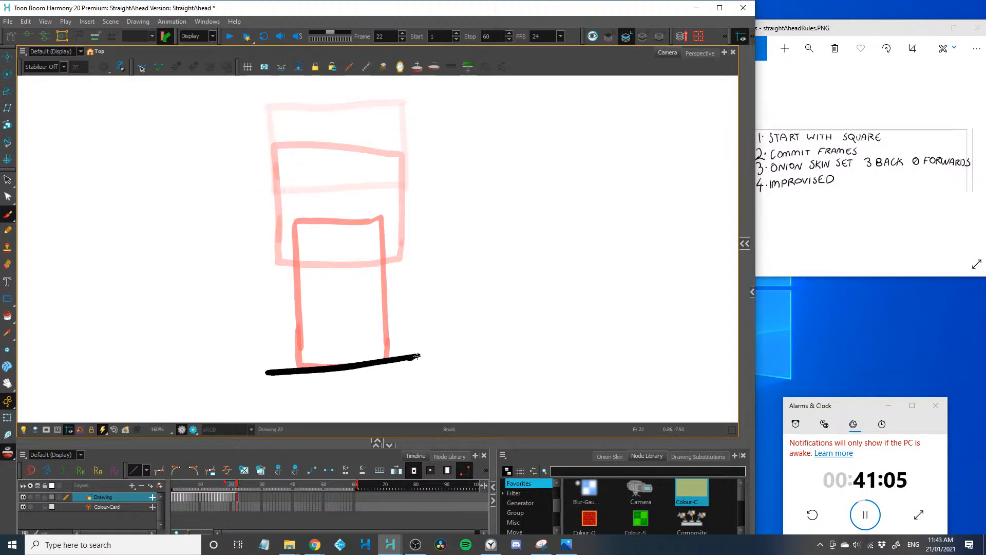
pyautogui.moveTo(417, 356)
pyautogui.mouseDown()
pyautogui.moveTo(438, 351)
pyautogui.moveTo(436, 265)
pyautogui.mouseUp()
pyautogui.moveTo(263, 371); pyautogui.dragTo(254, 290)
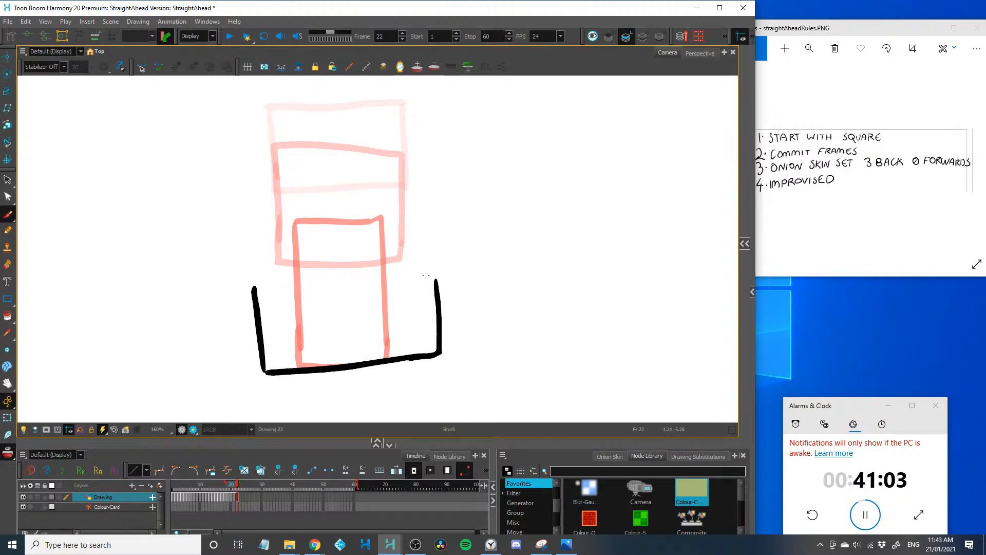
pyautogui.moveTo(434, 272)
pyautogui.mouseDown()
pyautogui.moveTo(254, 278)
pyautogui.moveTo(254, 292)
pyautogui.mouseUp()
pyautogui.press('.')
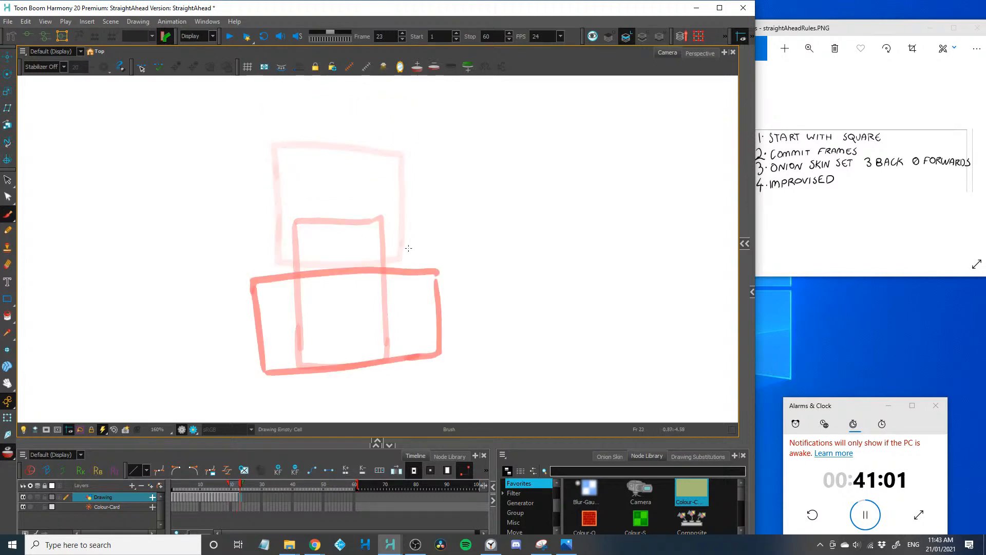
# Draw a narrower, taller rectangle on frame 23, recovering from the squash with its base on the ground line
pyautogui.moveTo(407, 239)
pyautogui.mouseDown()
pyautogui.moveTo(411, 354)
pyautogui.moveTo(285, 378)
pyautogui.mouseUp()
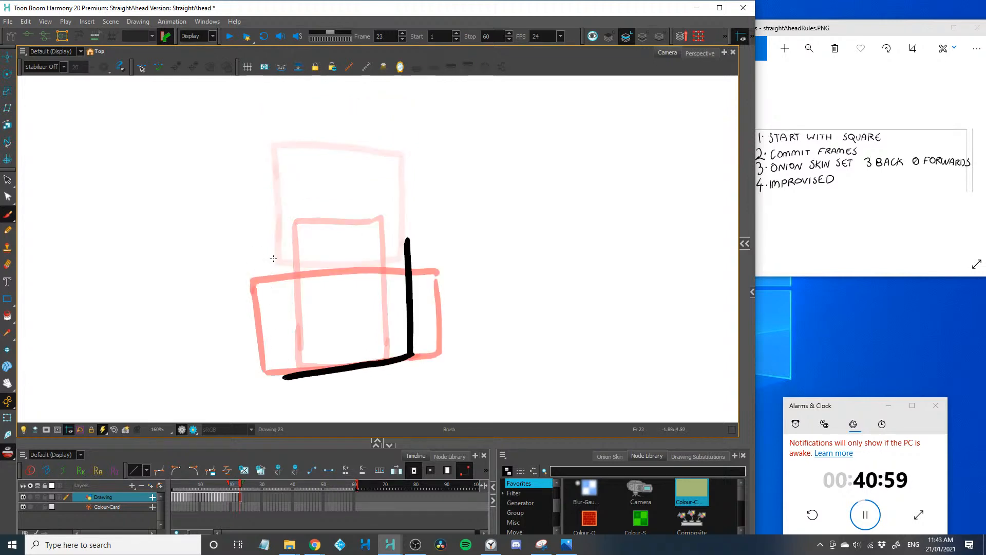
pyautogui.moveTo(272, 253); pyautogui.dragTo(277, 372)
pyautogui.moveTo(270, 254); pyautogui.dragTo(409, 240)
pyautogui.press('.')
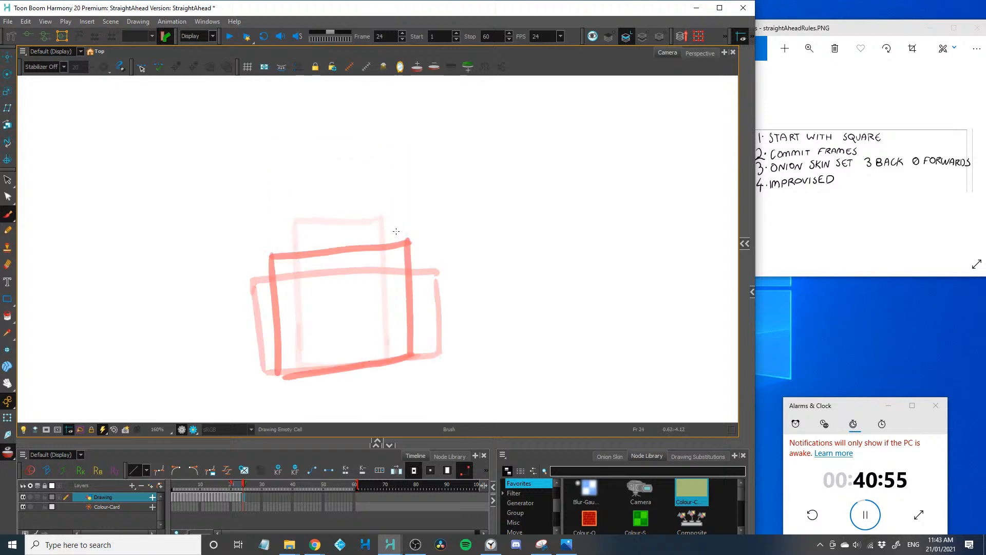
# Draw a nearly square shape on frame 24, narrower than the previous one and lifted slightly off the ground
pyautogui.moveTo(396, 231)
pyautogui.mouseDown()
pyautogui.moveTo(402, 336)
pyautogui.moveTo(286, 345)
pyautogui.mouseUp()
pyautogui.hotkey('ctrl', 'z')
pyautogui.moveTo(280, 237); pyautogui.dragTo(288, 344)
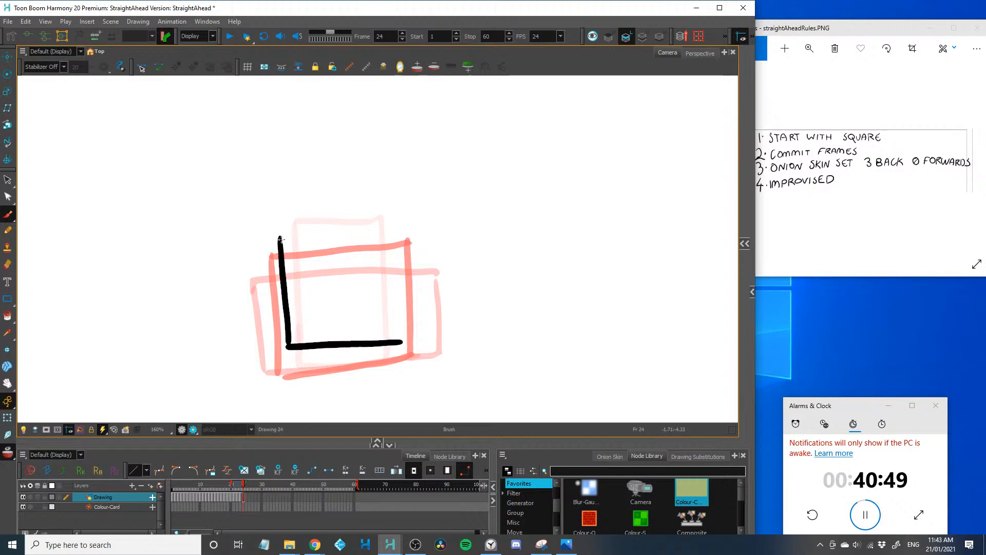
pyautogui.moveTo(280, 237)
pyautogui.mouseDown()
pyautogui.moveTo(401, 225)
pyautogui.moveTo(400, 342)
pyautogui.mouseUp()
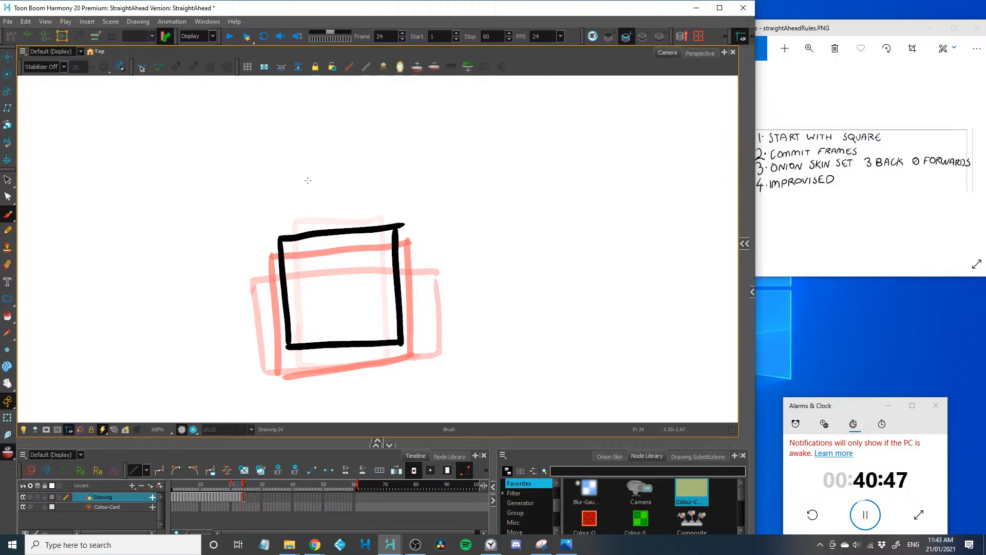
pyautogui.press('.')
# Draw a slightly wider, lower rectangle on frame 25, settling it back on the ground line
pyautogui.moveTo(408, 250); pyautogui.dragTo(412, 360)
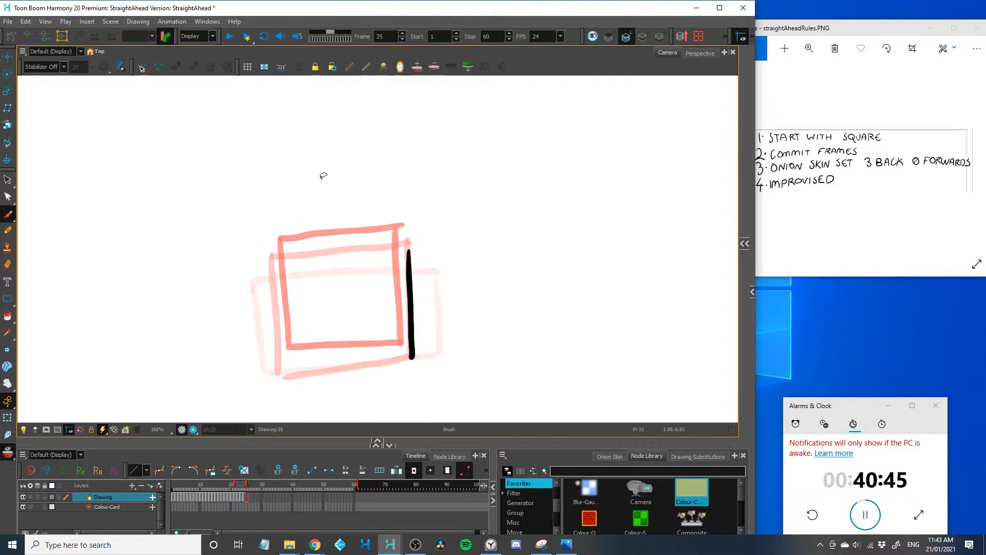
pyautogui.hotkey('ctrl', 'z')
pyautogui.moveTo(409, 251)
pyautogui.mouseDown()
pyautogui.moveTo(413, 369)
pyautogui.moveTo(274, 373)
pyautogui.mouseUp()
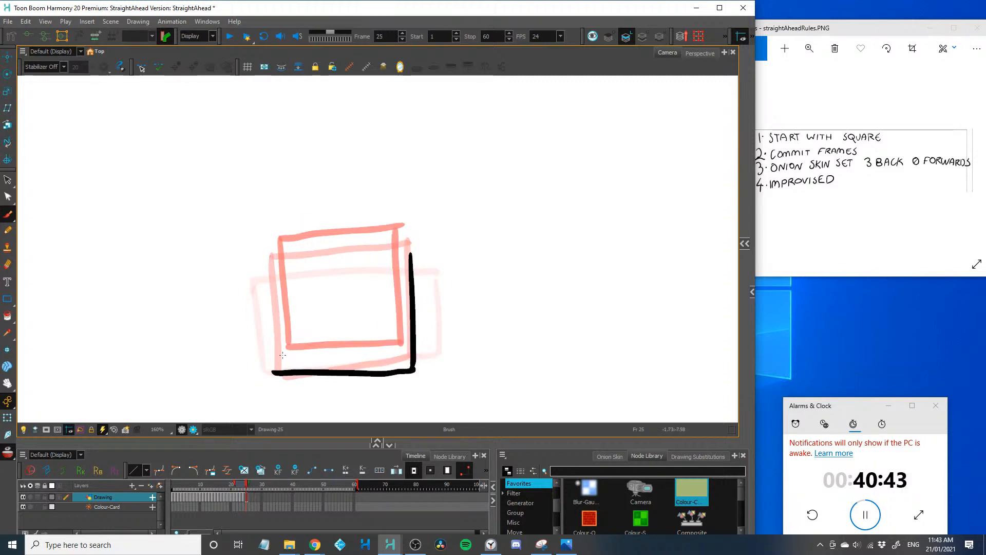
pyautogui.moveTo(272, 268); pyautogui.dragTo(275, 377)
pyautogui.moveTo(412, 254)
pyautogui.mouseDown()
pyautogui.moveTo(270, 257)
pyautogui.moveTo(421, 310)
pyautogui.moveTo(423, 370)
pyautogui.moveTo(259, 370)
pyautogui.mouseUp()
pyautogui.press('.')
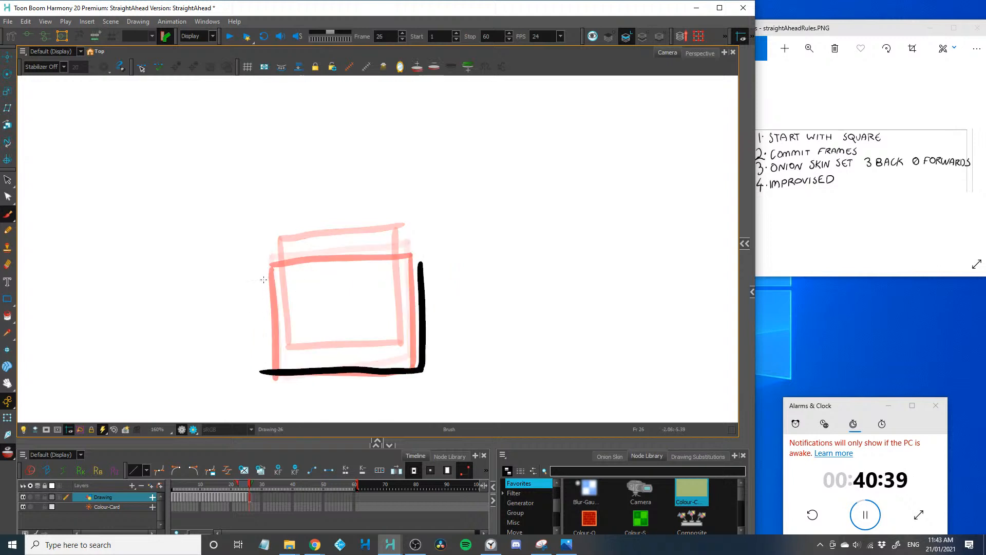
# Finish a wider, flatter rectangle on frame 26 and draw a narrower, slightly taller one on frame 27
pyautogui.moveTo(260, 279); pyautogui.dragTo(266, 367)
pyautogui.moveTo(421, 262); pyautogui.dragTo(278, 276)
pyautogui.press('.')
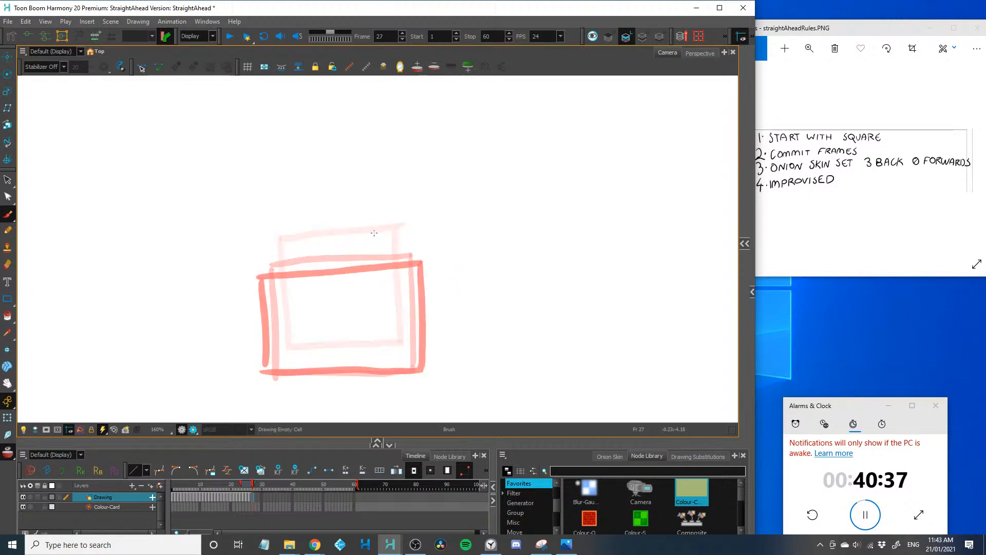
pyautogui.moveTo(404, 240)
pyautogui.mouseDown()
pyautogui.moveTo(412, 367)
pyautogui.moveTo(323, 369)
pyautogui.mouseUp()
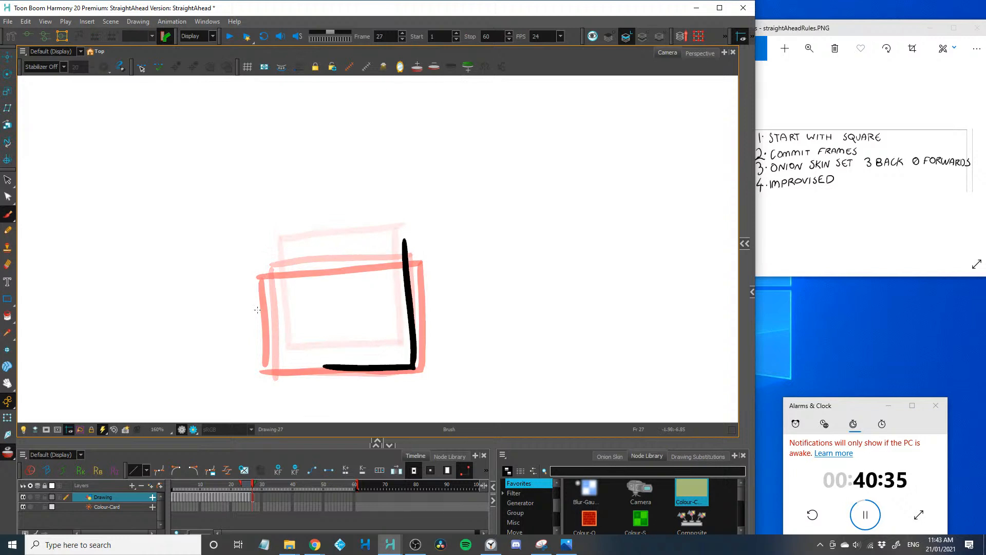
pyautogui.moveTo(273, 267)
pyautogui.mouseDown()
pyautogui.moveTo(278, 370)
pyautogui.moveTo(344, 369)
pyautogui.mouseUp()
pyautogui.moveTo(405, 251); pyautogui.dragTo(268, 261)
pyautogui.press('.')
# Draw the shape on frames 28 and 29 as it settles back into a regular square on the ground
pyautogui.moveTo(388, 234)
pyautogui.mouseDown()
pyautogui.moveTo(401, 330)
pyautogui.moveTo(324, 367)
pyautogui.moveTo(275, 372)
pyautogui.moveTo(282, 251)
pyautogui.moveTo(389, 239)
pyautogui.mouseUp()
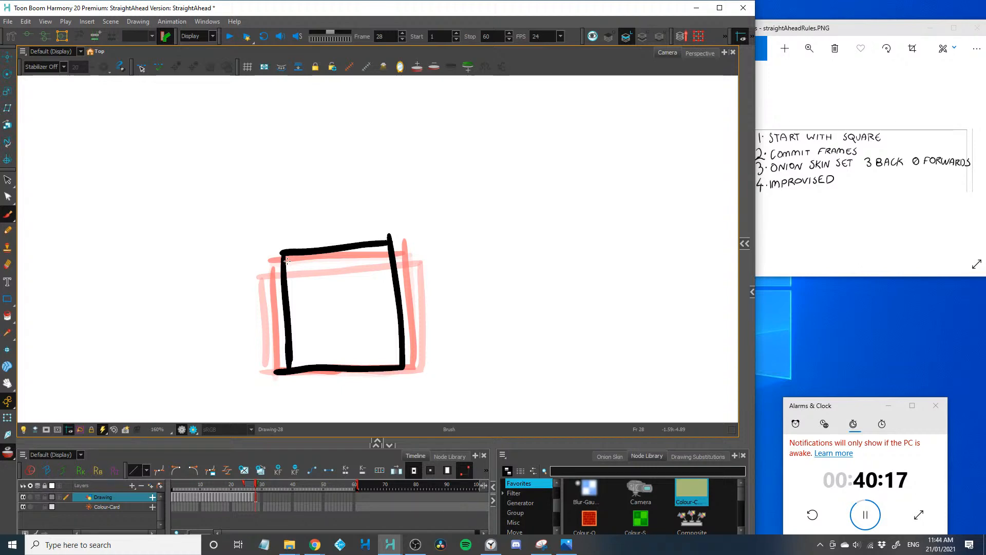
pyautogui.press('.')
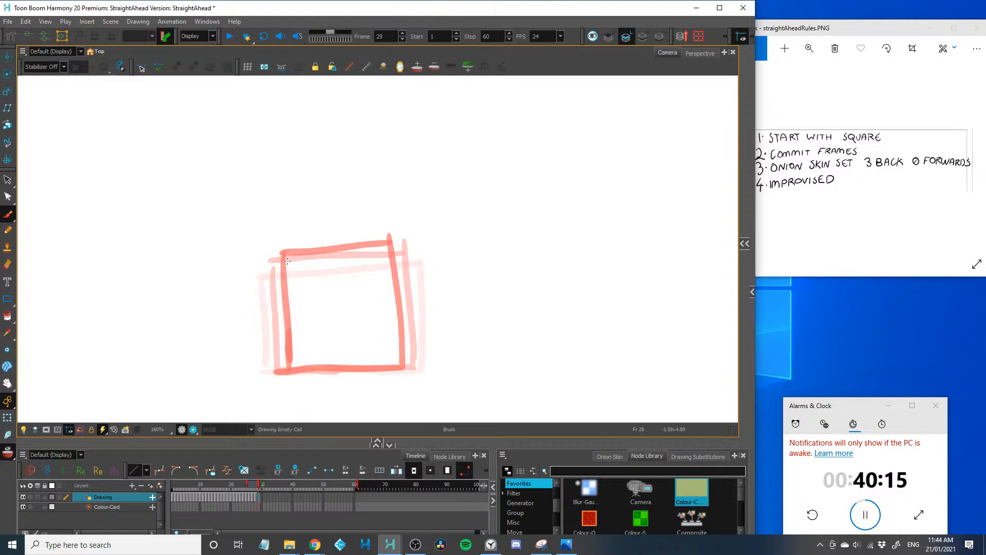
pyautogui.moveTo(282, 254)
pyautogui.mouseDown()
pyautogui.moveTo(287, 380)
pyautogui.moveTo(352, 251)
pyautogui.moveTo(401, 363)
pyautogui.moveTo(292, 368)
pyautogui.mouseUp()
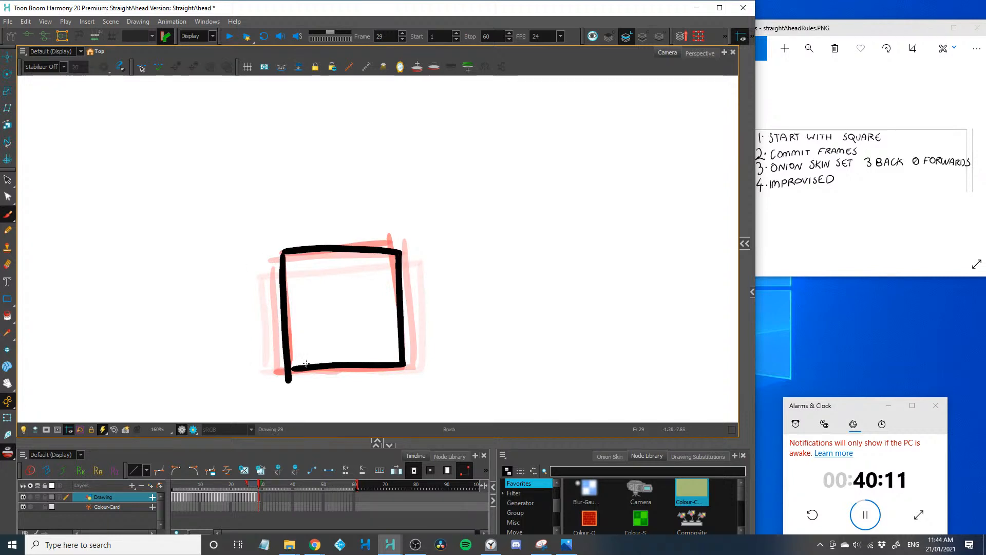
# Draw a curved head outline on frame 29 peeking in at the camera frame's right border
pyautogui.press('2')
pyautogui.press('2')
pyautogui.press('2')
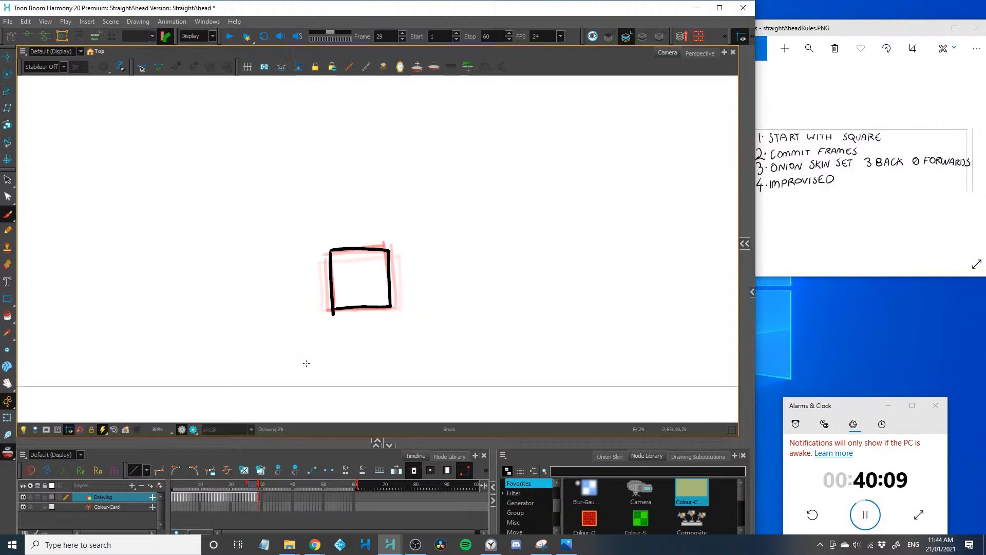
pyautogui.moveTo(263, 329)
pyautogui.mouseDown()
pyautogui.moveTo(216, 337)
pyautogui.moveTo(213, 315)
pyautogui.mouseUp()
pyautogui.press('2')
pyautogui.press('1')
pyautogui.press('2')
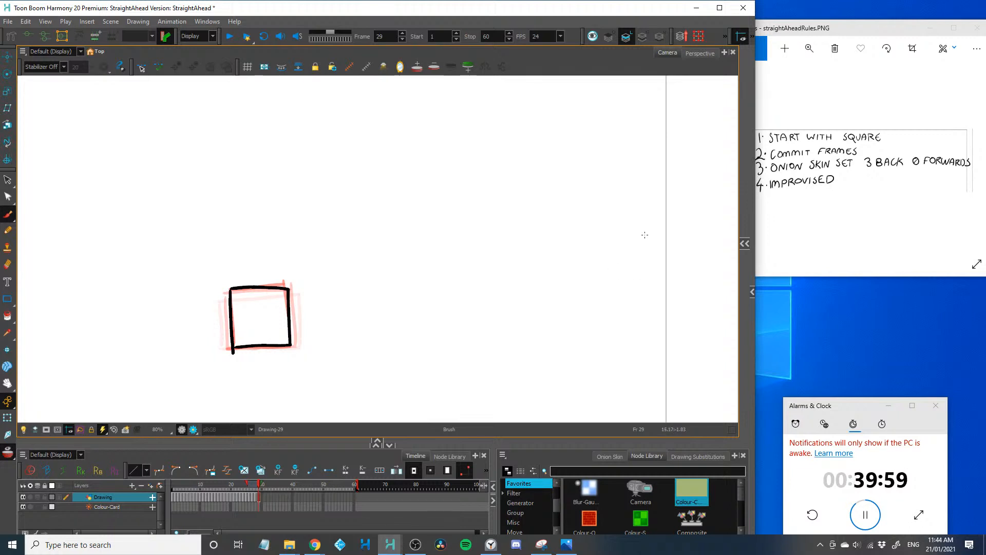
pyautogui.moveTo(668, 183); pyautogui.dragTo(680, 241)
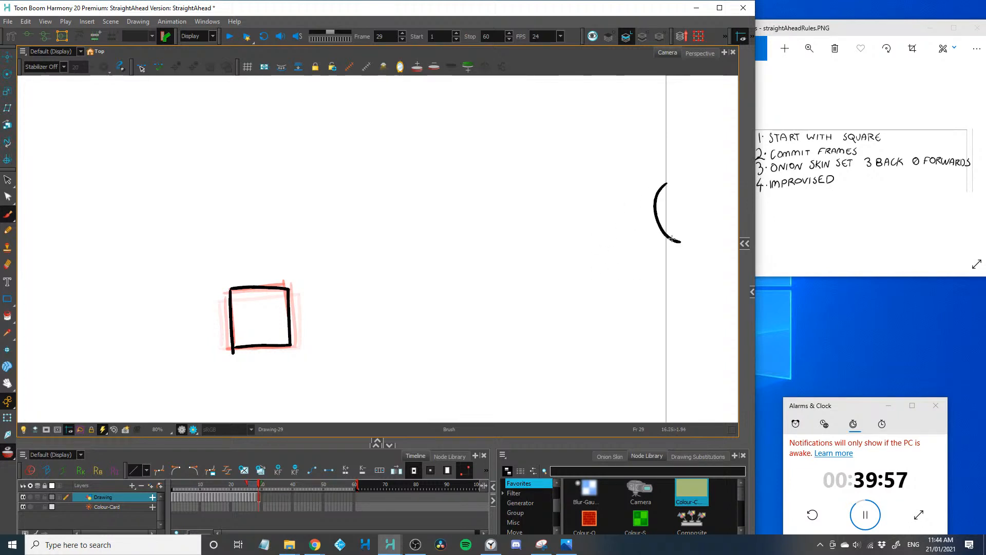
pyautogui.press('.')
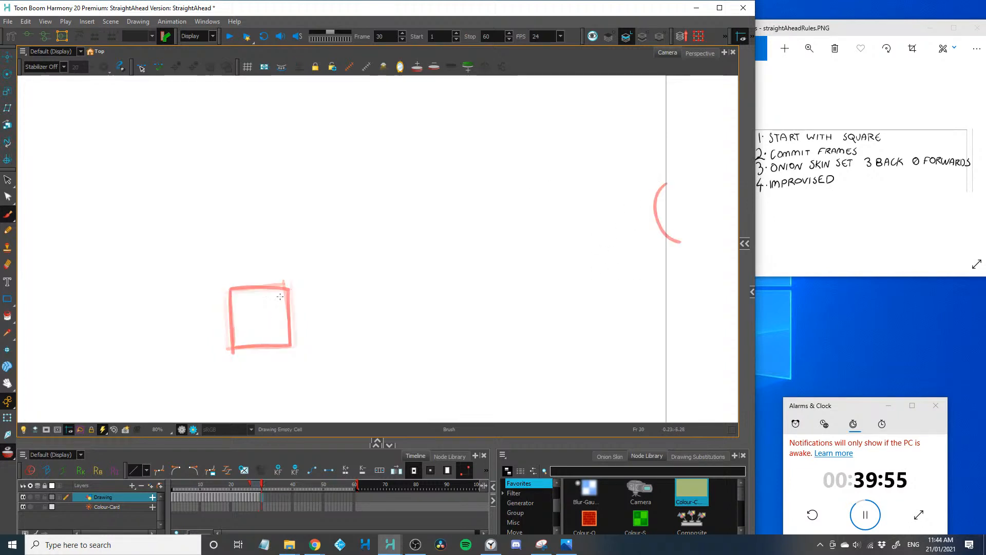
# Redraw the resting square on frame 30 and draw the character's head and neck further inside the camera border
pyautogui.moveTo(288, 285)
pyautogui.mouseDown()
pyautogui.moveTo(292, 343)
pyautogui.moveTo(234, 343)
pyautogui.mouseUp()
pyautogui.moveTo(230, 290)
pyautogui.mouseDown()
pyautogui.moveTo(234, 343)
pyautogui.moveTo(290, 289)
pyautogui.mouseUp()
pyautogui.moveTo(664, 176)
pyautogui.mouseDown()
pyautogui.moveTo(630, 196)
pyautogui.moveTo(673, 234)
pyautogui.moveTo(674, 262)
pyautogui.mouseUp()
pyautogui.press('.')
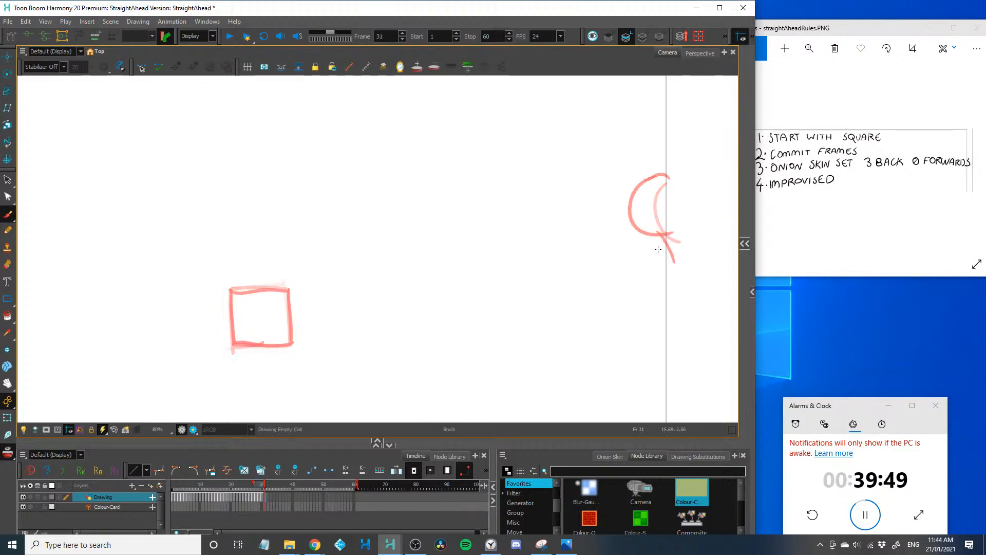
# Redraw the square on frame 31 and draw a full stick figure walking in, with head, spine, arms and bent legs
pyautogui.moveTo(288, 288)
pyautogui.mouseDown()
pyautogui.moveTo(291, 343)
pyautogui.moveTo(234, 345)
pyautogui.mouseUp()
pyautogui.moveTo(234, 292)
pyautogui.mouseDown()
pyautogui.moveTo(234, 347)
pyautogui.moveTo(290, 285)
pyautogui.mouseUp()
pyautogui.moveTo(605, 183)
pyautogui.mouseDown()
pyautogui.moveTo(642, 230)
pyautogui.moveTo(597, 195)
pyautogui.moveTo(587, 212)
pyautogui.moveTo(598, 239)
pyautogui.mouseUp()
pyautogui.moveTo(597, 185)
pyautogui.mouseDown()
pyautogui.moveTo(588, 213)
pyautogui.moveTo(590, 237)
pyautogui.mouseUp()
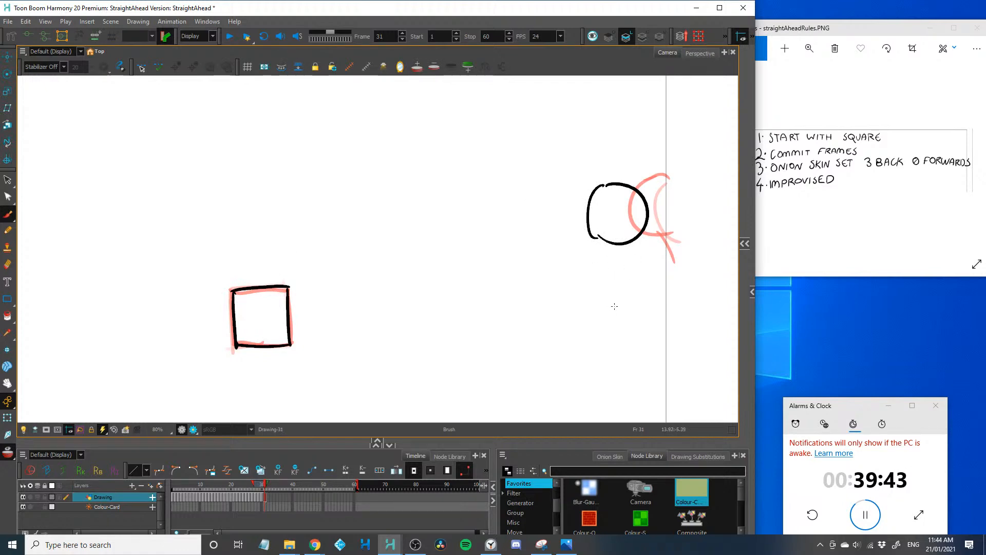
pyautogui.moveTo(622, 313)
pyautogui.mouseDown()
pyautogui.moveTo(636, 360)
pyautogui.moveTo(673, 353)
pyautogui.mouseUp()
pyautogui.moveTo(623, 243); pyautogui.dragTo(632, 300)
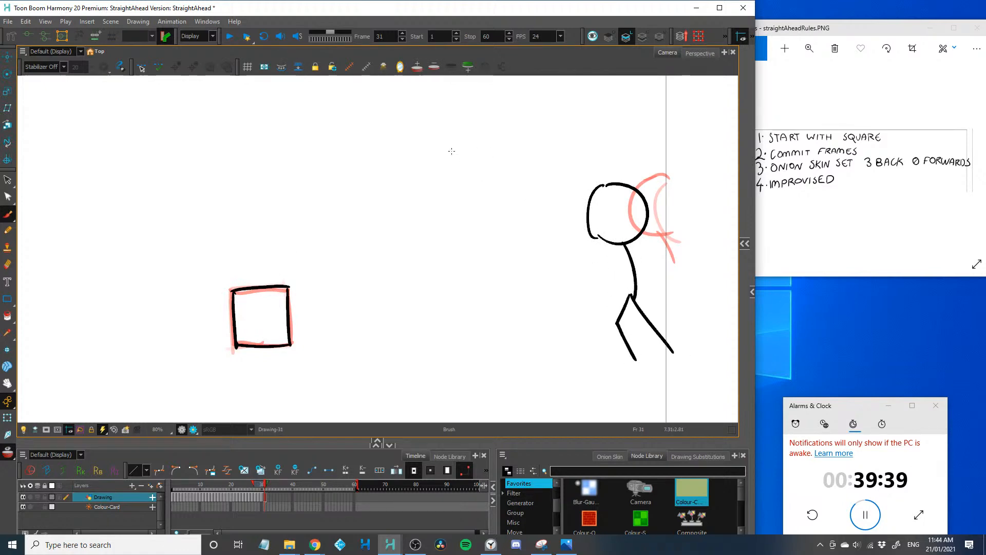
pyautogui.moveTo(624, 245)
pyautogui.mouseDown()
pyautogui.moveTo(649, 281)
pyautogui.moveTo(621, 291)
pyautogui.mouseUp()
pyautogui.press('.')
# Draw the stick figure's head, spine and arms closer to the square on frame 32, and redraw the square
pyautogui.moveTo(605, 245)
pyautogui.mouseDown()
pyautogui.moveTo(617, 303)
pyautogui.moveTo(561, 222)
pyautogui.moveTo(584, 191)
pyautogui.moveTo(606, 245)
pyautogui.mouseUp()
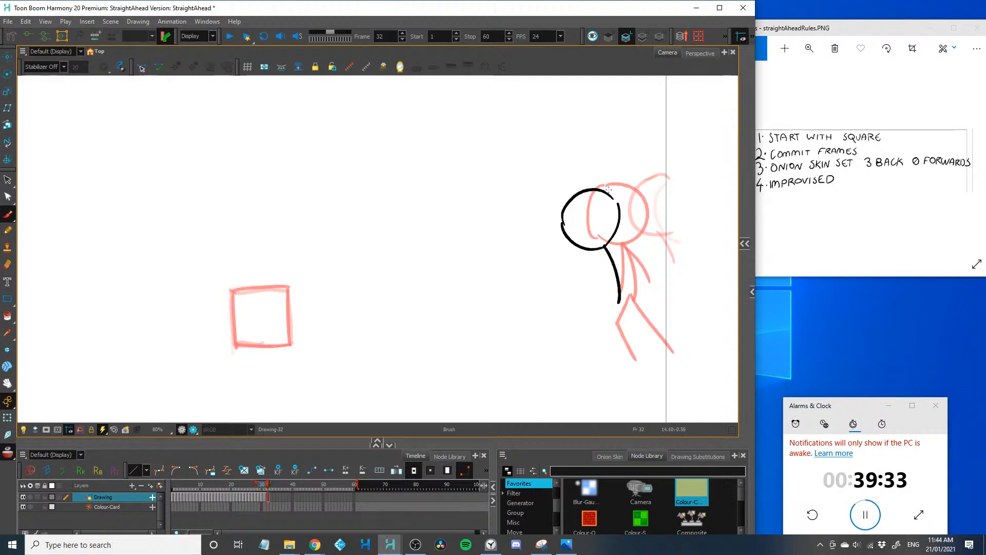
pyautogui.moveTo(607, 188); pyautogui.dragTo(616, 201)
pyautogui.moveTo(291, 284)
pyautogui.mouseDown()
pyautogui.moveTo(293, 343)
pyautogui.moveTo(276, 347)
pyautogui.moveTo(234, 314)
pyautogui.moveTo(231, 292)
pyautogui.mouseUp()
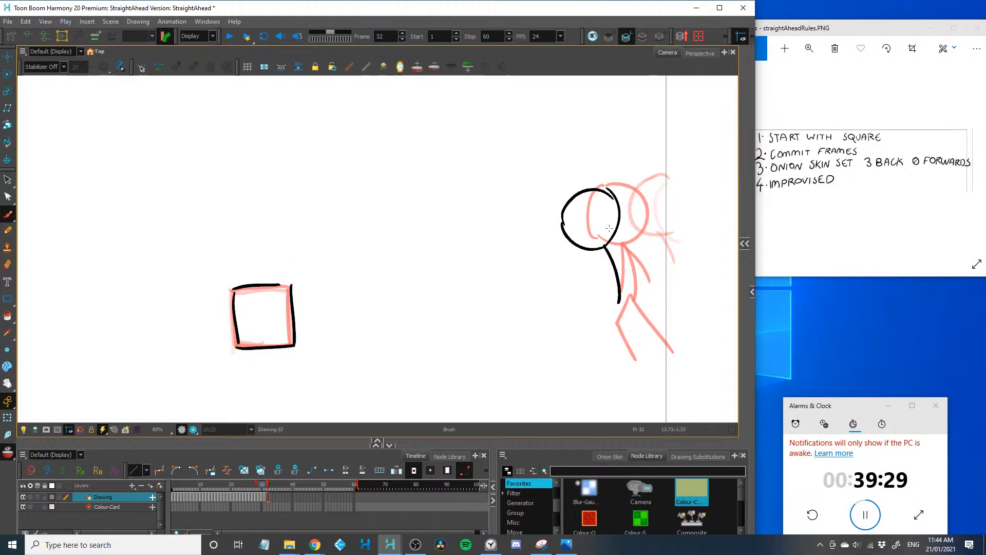
pyautogui.moveTo(565, 210); pyautogui.dragTo(330, 234)
pyautogui.hotkey('ctrl', 'z')
pyautogui.moveTo(606, 246)
pyautogui.mouseDown()
pyautogui.moveTo(621, 264)
pyautogui.moveTo(601, 290)
pyautogui.mouseUp()
pyautogui.moveTo(602, 246); pyautogui.dragTo(624, 291)
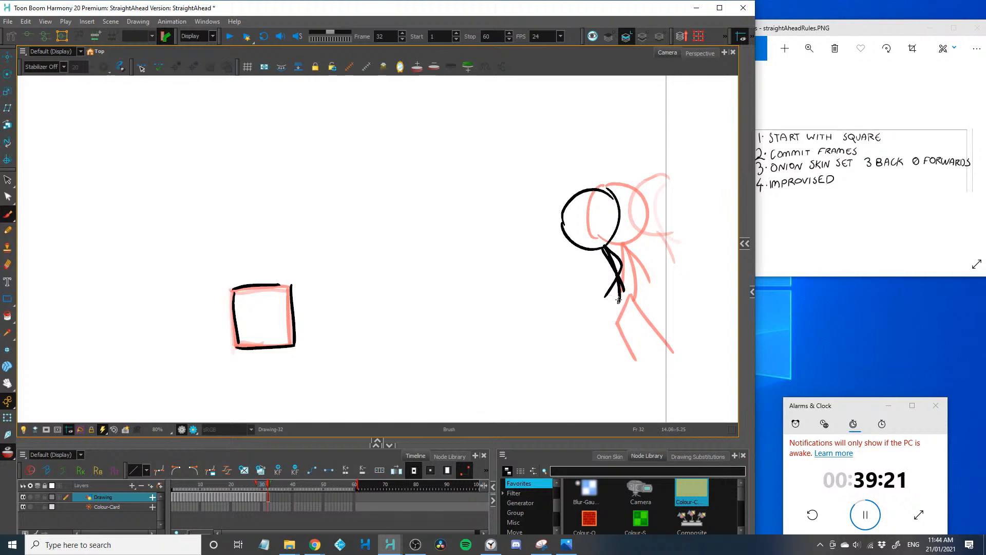
# Add the stick figure's legs on frame 32, one nearly straight and the other bent back at the knee
pyautogui.moveTo(618, 300); pyautogui.dragTo(633, 360)
pyautogui.hotkey('ctrl', 'z')
pyautogui.moveTo(617, 306); pyautogui.dragTo(634, 361)
pyautogui.hotkey('ctrl', 'z')
pyautogui.moveTo(620, 294); pyautogui.dragTo(633, 354)
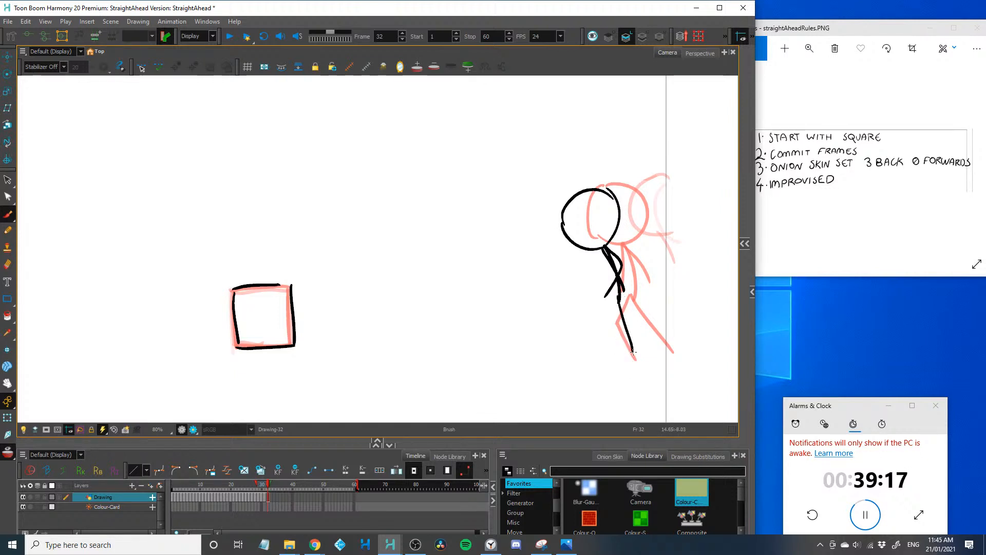
pyautogui.moveTo(620, 296)
pyautogui.mouseDown()
pyautogui.moveTo(602, 325)
pyautogui.moveTo(642, 339)
pyautogui.mouseUp()
pyautogui.press('.')
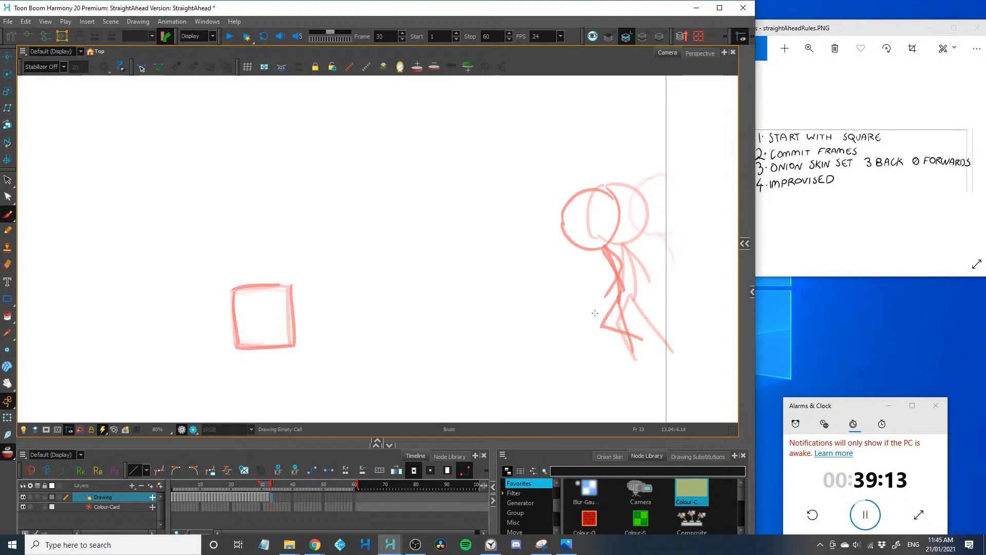
# Draw the stick figure in a leaning, open-legged stride on frame 33, closer to the square, and redraw the square
pyautogui.moveTo(600, 301); pyautogui.dragTo(583, 354)
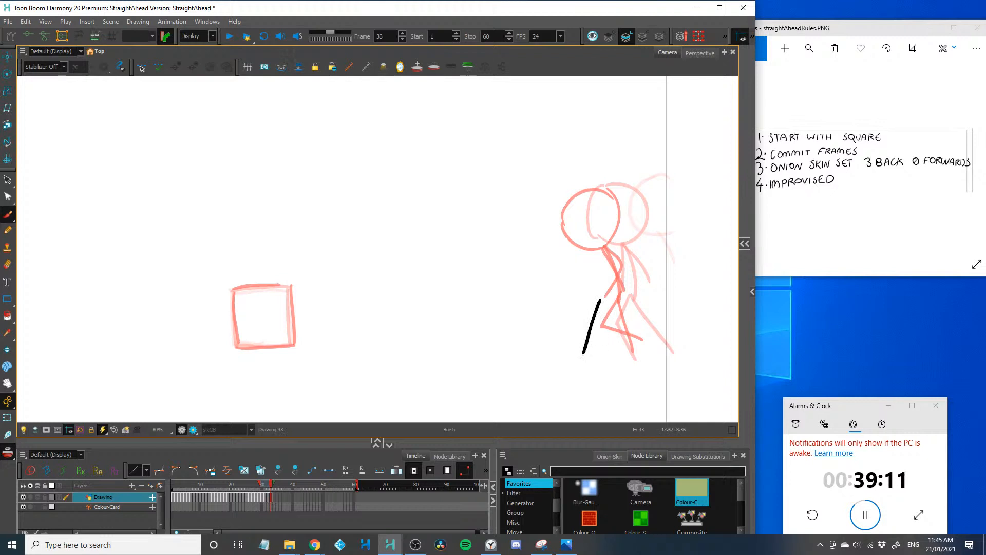
pyautogui.moveTo(599, 304)
pyautogui.mouseDown()
pyautogui.moveTo(612, 339)
pyautogui.moveTo(629, 351)
pyautogui.moveTo(575, 246)
pyautogui.mouseUp()
pyautogui.moveTo(548, 198)
pyautogui.mouseDown()
pyautogui.moveTo(536, 241)
pyautogui.moveTo(542, 201)
pyautogui.mouseUp()
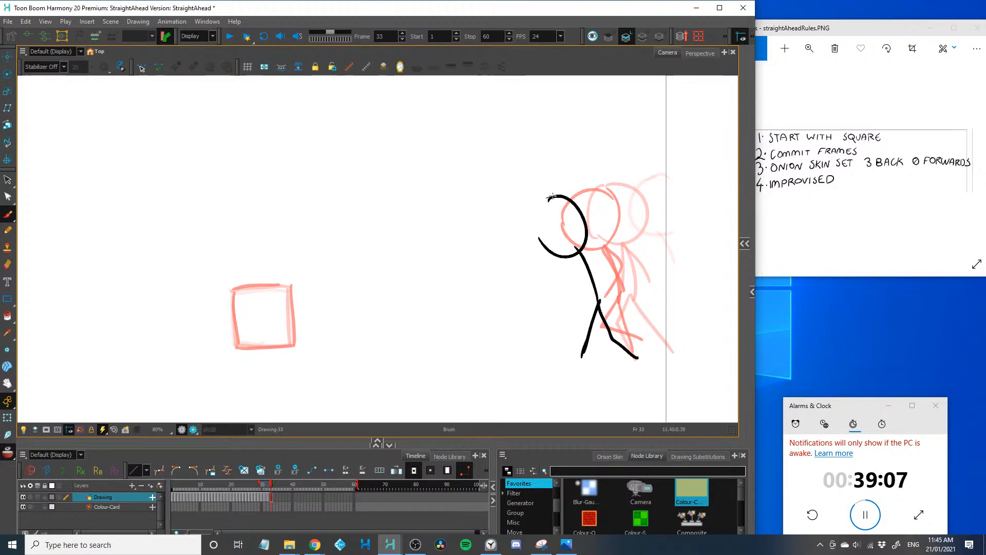
pyautogui.moveTo(604, 272)
pyautogui.mouseDown()
pyautogui.moveTo(578, 255)
pyautogui.moveTo(568, 297)
pyautogui.mouseUp()
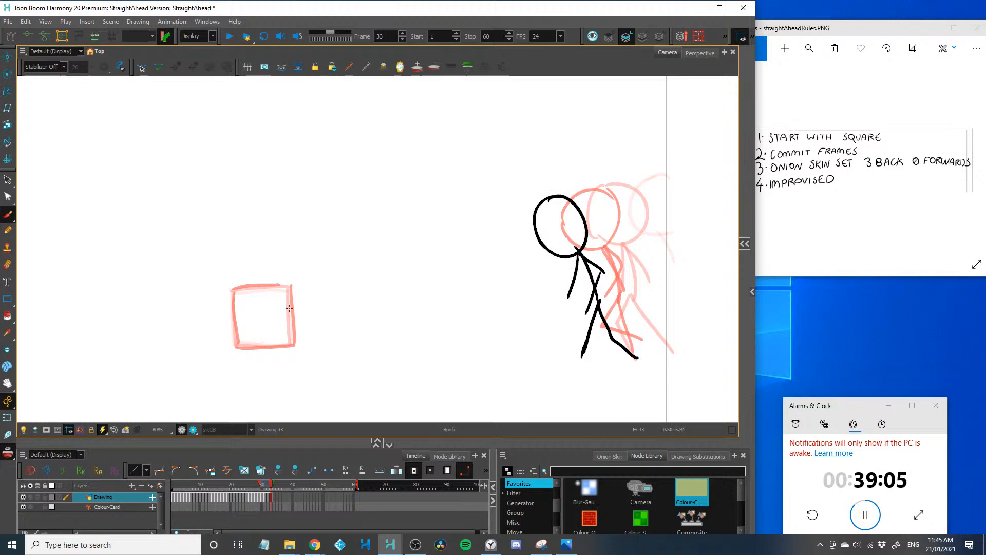
pyautogui.moveTo(291, 284)
pyautogui.mouseDown()
pyautogui.moveTo(292, 347)
pyautogui.moveTo(240, 351)
pyautogui.mouseUp()
pyautogui.moveTo(236, 290)
pyautogui.mouseDown()
pyautogui.moveTo(240, 352)
pyautogui.moveTo(299, 286)
pyautogui.mouseUp()
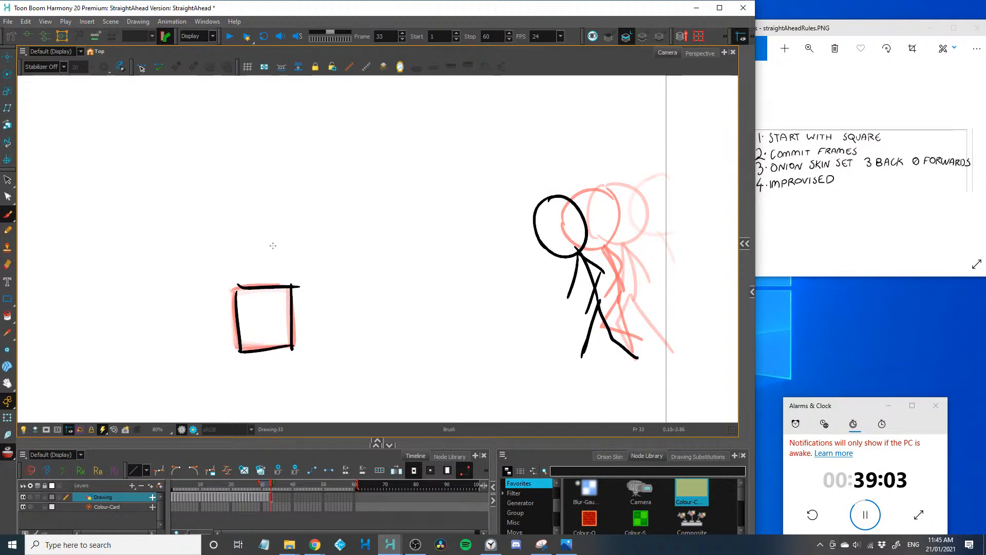
pyautogui.press('.')
# Draw the stick figure's passing pose on frame 34, further toward the square, with one leg bent behind
pyautogui.moveTo(528, 194)
pyautogui.mouseDown()
pyautogui.moveTo(554, 249)
pyautogui.moveTo(520, 202)
pyautogui.moveTo(544, 245)
pyautogui.moveTo(524, 191)
pyautogui.moveTo(508, 196)
pyautogui.moveTo(512, 241)
pyautogui.mouseUp()
pyautogui.hotkey('ctrl', 'z')
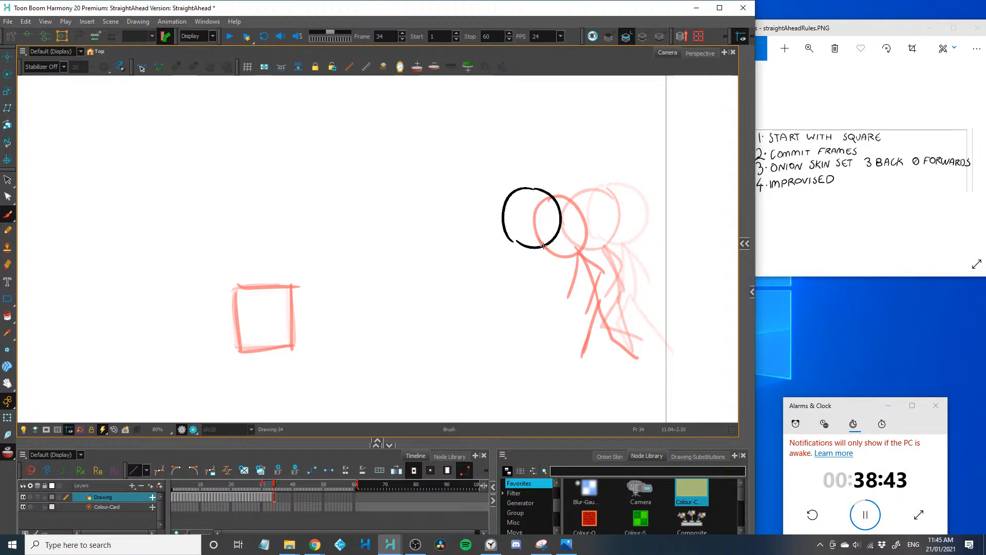
pyautogui.moveTo(545, 248); pyautogui.dragTo(574, 297)
pyautogui.moveTo(546, 250)
pyautogui.mouseDown()
pyautogui.moveTo(570, 287)
pyautogui.moveTo(560, 312)
pyautogui.mouseUp()
pyautogui.moveTo(544, 250); pyautogui.dragTo(583, 364)
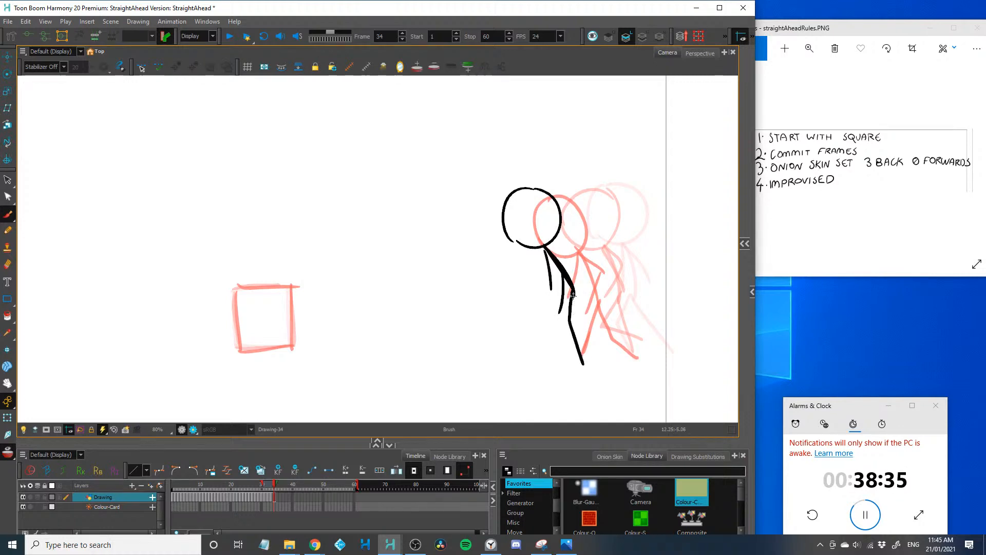
pyautogui.moveTo(571, 297)
pyautogui.mouseDown()
pyautogui.moveTo(555, 325)
pyautogui.moveTo(595, 337)
pyautogui.mouseUp()
pyautogui.press('.')
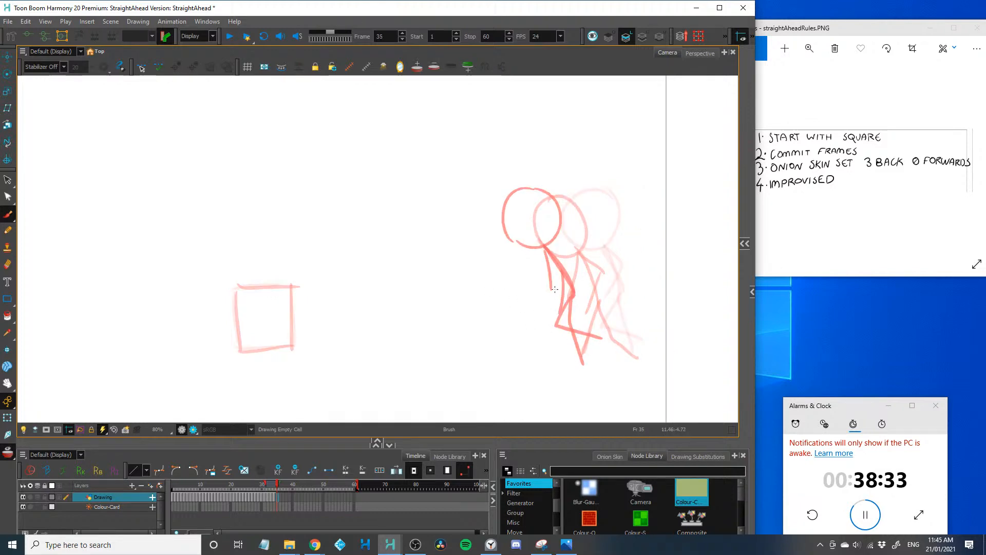
# Draw the stick figure leaning forward with legs apart on frame 35, closer to the square, redoing its head, and redraw the square
pyautogui.moveTo(547, 293)
pyautogui.mouseDown()
pyautogui.moveTo(517, 361)
pyautogui.moveTo(551, 342)
pyautogui.moveTo(567, 366)
pyautogui.moveTo(511, 239)
pyautogui.mouseUp()
pyautogui.moveTo(489, 199); pyautogui.dragTo(511, 242)
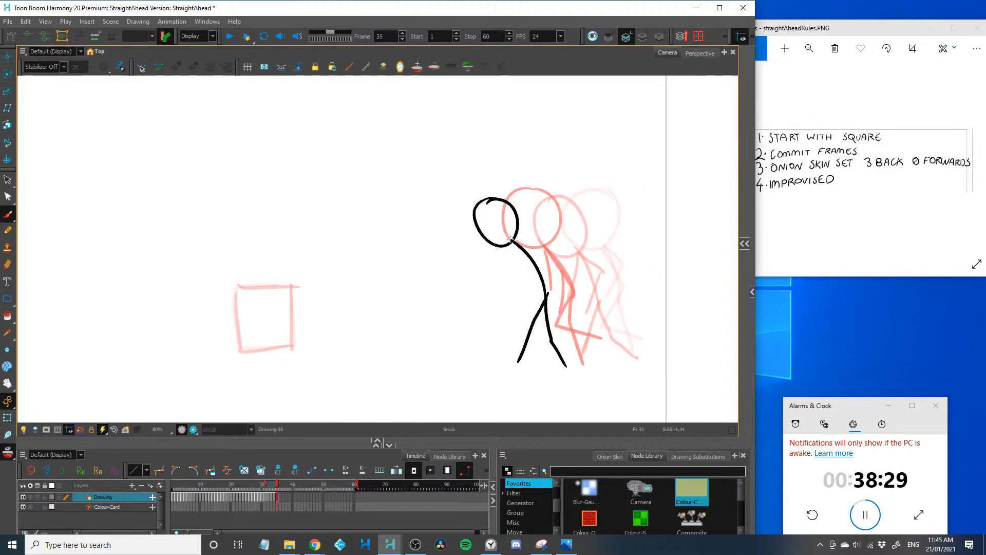
pyautogui.hotkey('ctrl', 'z')
pyautogui.moveTo(480, 205)
pyautogui.mouseDown()
pyautogui.moveTo(467, 230)
pyautogui.moveTo(480, 202)
pyautogui.mouseUp()
pyautogui.moveTo(511, 241)
pyautogui.mouseDown()
pyautogui.moveTo(537, 264)
pyautogui.moveTo(508, 247)
pyautogui.moveTo(525, 296)
pyautogui.mouseUp()
pyautogui.moveTo(292, 286); pyautogui.dragTo(294, 347)
pyautogui.moveTo(294, 346); pyautogui.dragTo(237, 350)
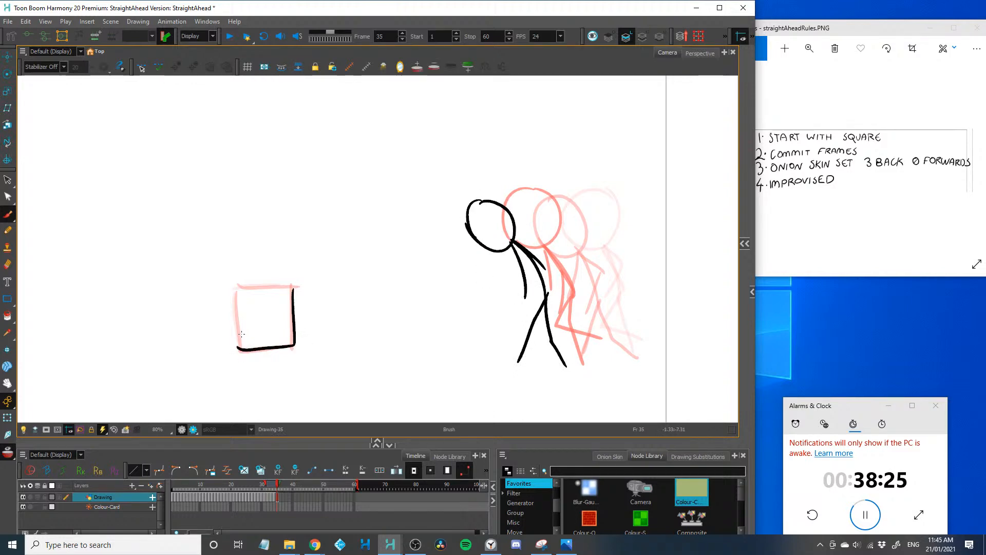
pyautogui.moveTo(293, 285)
pyautogui.mouseDown()
pyautogui.moveTo(245, 286)
pyautogui.moveTo(238, 348)
pyautogui.mouseUp()
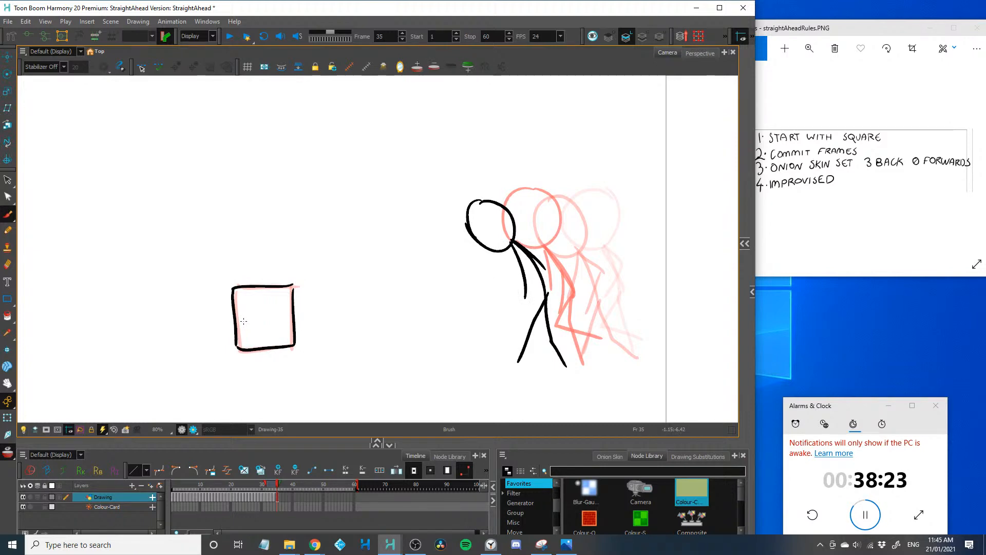
# Draw the square slightly larger on frame 36 and the stick figure hunching down with a lowered head, bent knees and raised elbow
pyautogui.press('.')
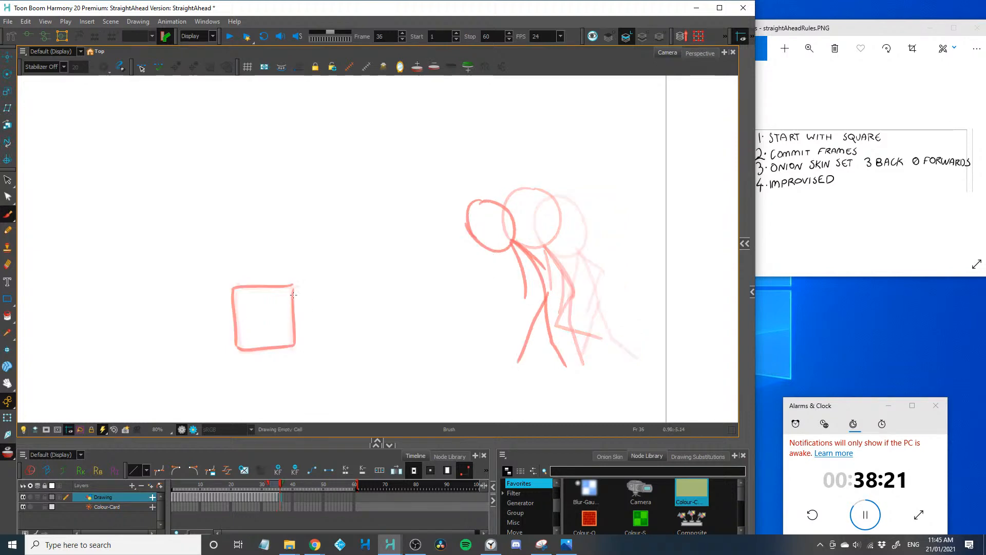
pyautogui.moveTo(294, 284)
pyautogui.mouseDown()
pyautogui.moveTo(297, 342)
pyautogui.moveTo(232, 352)
pyautogui.mouseUp()
pyautogui.moveTo(233, 287)
pyautogui.mouseDown()
pyautogui.moveTo(233, 352)
pyautogui.moveTo(299, 284)
pyautogui.mouseUp()
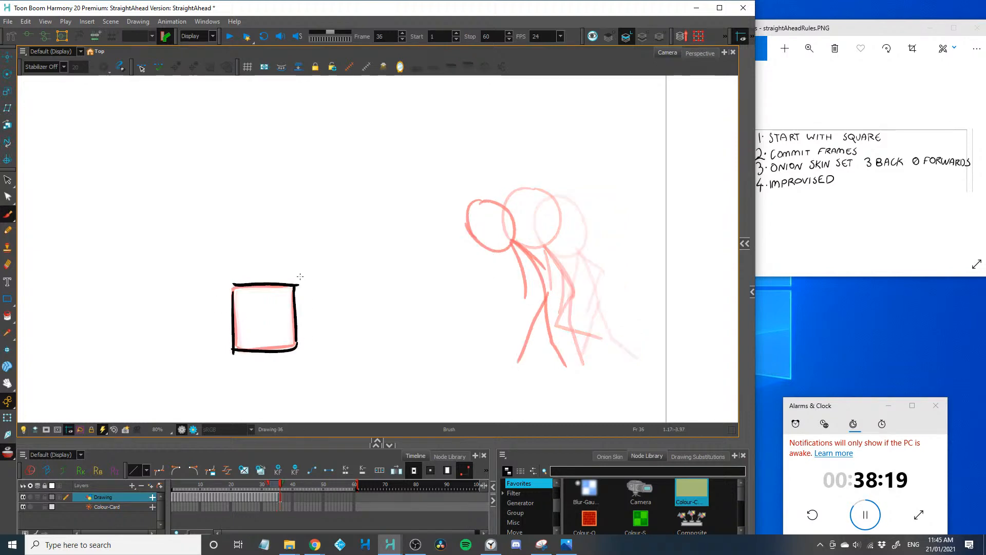
pyautogui.press('.')
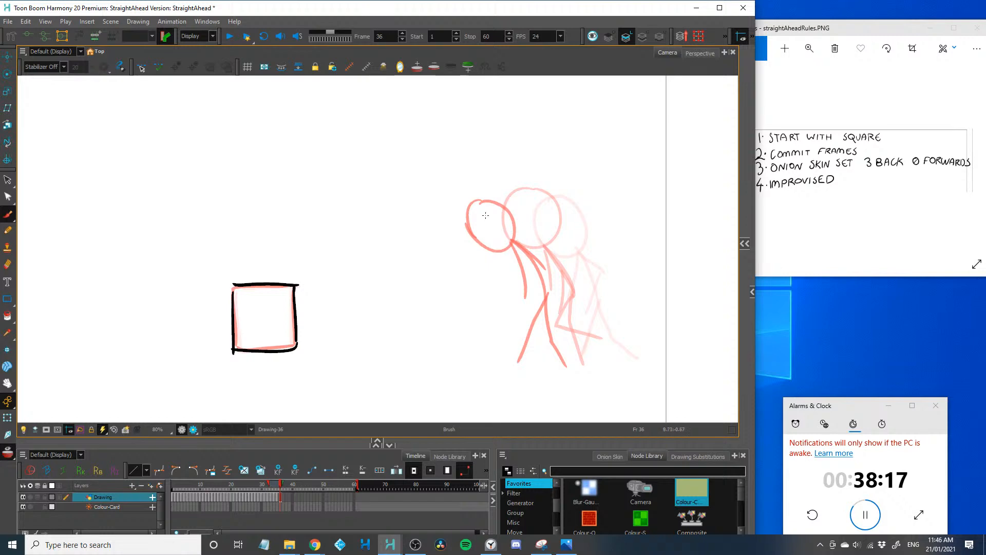
pyautogui.moveTo(482, 214)
pyautogui.mouseDown()
pyautogui.moveTo(485, 258)
pyautogui.moveTo(541, 272)
pyautogui.moveTo(543, 311)
pyautogui.moveTo(516, 329)
pyautogui.moveTo(519, 360)
pyautogui.mouseUp()
pyautogui.moveTo(540, 311); pyautogui.dragTo(572, 370)
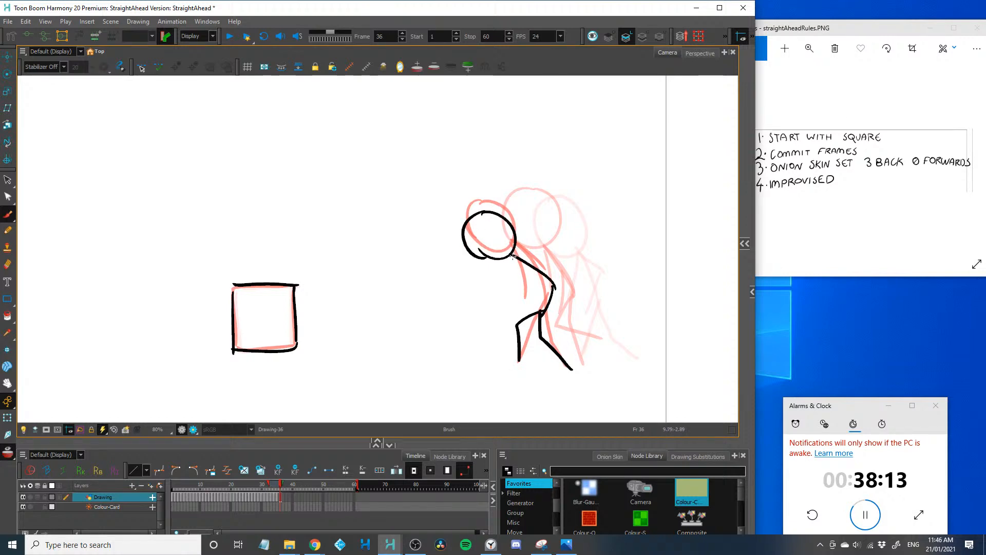
pyautogui.moveTo(512, 257); pyautogui.dragTo(555, 277)
pyautogui.moveTo(486, 258); pyautogui.dragTo(481, 270)
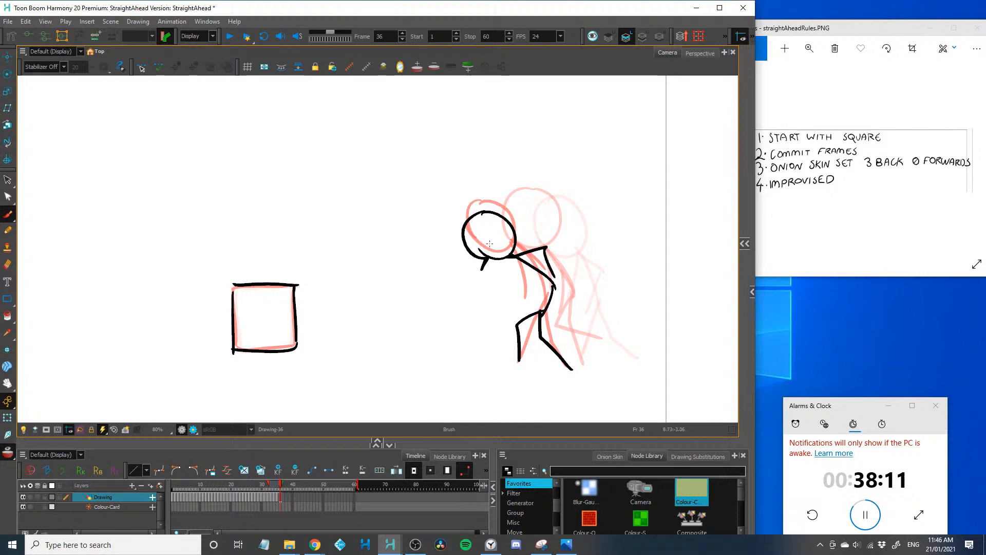
# Redraw the square on frame 37 and draw the stick figure in a deep crouch, head dropped low and both arms bent outward
pyautogui.press('.')
pyautogui.moveTo(294, 282)
pyautogui.mouseDown()
pyautogui.moveTo(294, 345)
pyautogui.moveTo(233, 343)
pyautogui.moveTo(233, 288)
pyautogui.moveTo(237, 347)
pyautogui.mouseUp()
pyautogui.moveTo(489, 248)
pyautogui.mouseDown()
pyautogui.moveTo(500, 300)
pyautogui.moveTo(494, 247)
pyautogui.moveTo(560, 249)
pyautogui.mouseUp()
pyautogui.moveTo(472, 261); pyautogui.dragTo(456, 279)
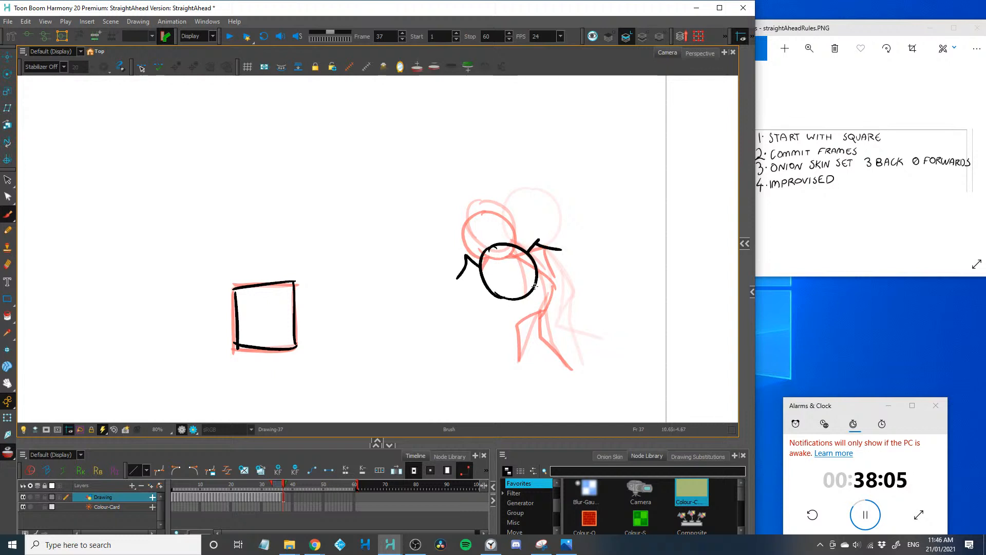
pyautogui.moveTo(537, 275)
pyautogui.mouseDown()
pyautogui.moveTo(532, 341)
pyautogui.moveTo(569, 363)
pyautogui.mouseUp()
pyautogui.moveTo(542, 312)
pyautogui.mouseDown()
pyautogui.moveTo(511, 337)
pyautogui.moveTo(543, 360)
pyautogui.moveTo(519, 316)
pyautogui.moveTo(520, 362)
pyautogui.mouseUp()
pyautogui.hotkey('ctrl', 'z')
# Draw the crouching stick figure's head slightly lower on frame 38, with its curved spine and bent legs
pyautogui.press('.')
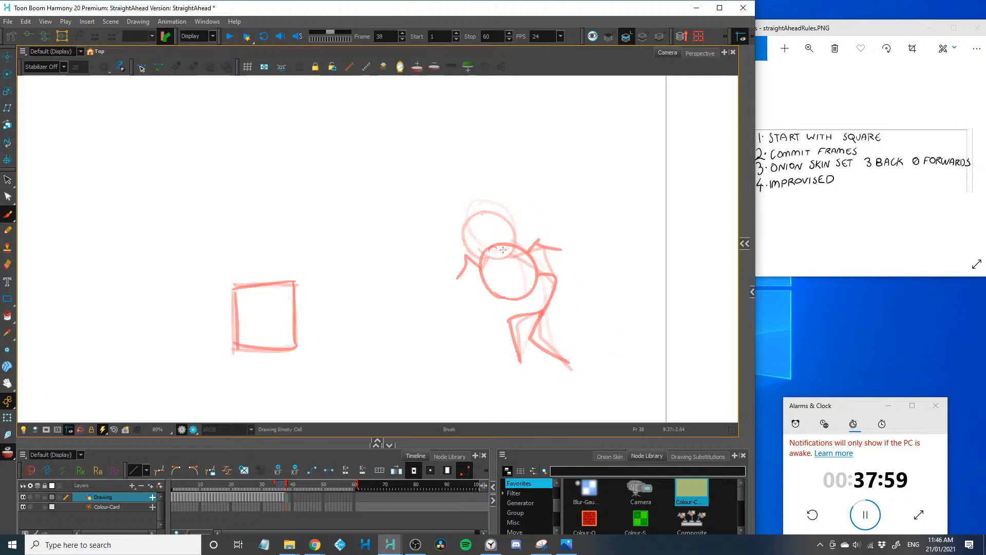
pyautogui.moveTo(501, 250); pyautogui.dragTo(511, 303)
pyautogui.rightClick(483, 271)
pyautogui.click(506, 251)
pyautogui.moveTo(505, 251)
pyautogui.mouseDown()
pyautogui.moveTo(498, 299)
pyautogui.moveTo(509, 301)
pyautogui.mouseUp()
pyautogui.moveTo(534, 267)
pyautogui.mouseDown()
pyautogui.moveTo(548, 301)
pyautogui.moveTo(532, 336)
pyautogui.moveTo(565, 365)
pyautogui.mouseUp()
pyautogui.moveTo(537, 310); pyautogui.dragTo(518, 355)
# Add the stick figure's bent arms on frame 38 and redraw the square with a slanted upper edge
pyautogui.moveTo(526, 254); pyautogui.dragTo(559, 246)
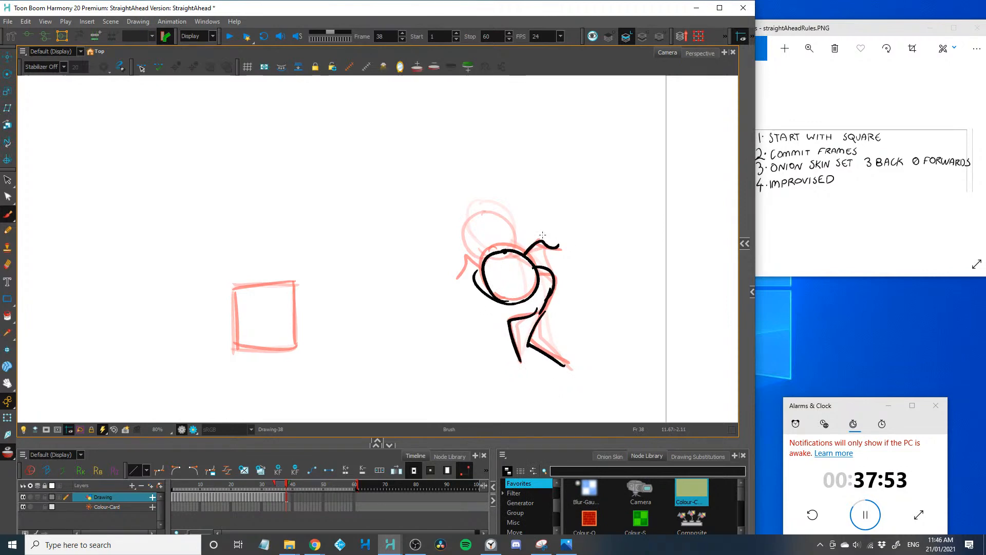
pyautogui.moveTo(463, 260); pyautogui.dragTo(459, 286)
pyautogui.moveTo(235, 297)
pyautogui.mouseDown()
pyautogui.moveTo(296, 286)
pyautogui.moveTo(232, 349)
pyautogui.mouseUp()
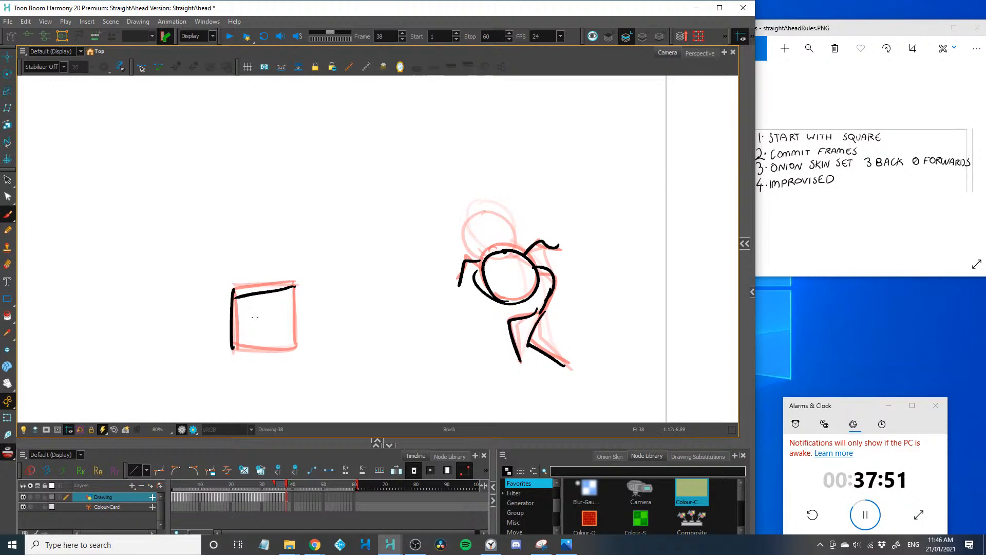
pyautogui.moveTo(297, 285)
pyautogui.mouseDown()
pyautogui.moveTo(293, 353)
pyautogui.moveTo(233, 349)
pyautogui.mouseUp()
# Draw the stick figure lunging at the square on frame 39 with a stretched oval head, trailing arms and extended legs, and redraw the square
pyautogui.press('.')
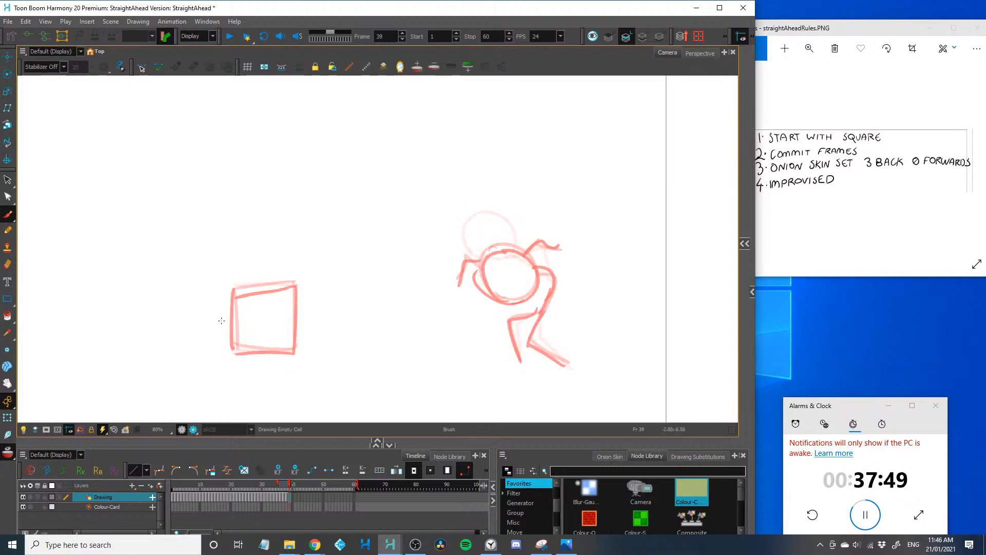
pyautogui.moveTo(329, 262)
pyautogui.mouseDown()
pyautogui.moveTo(411, 274)
pyautogui.moveTo(342, 295)
pyautogui.moveTo(339, 257)
pyautogui.mouseUp()
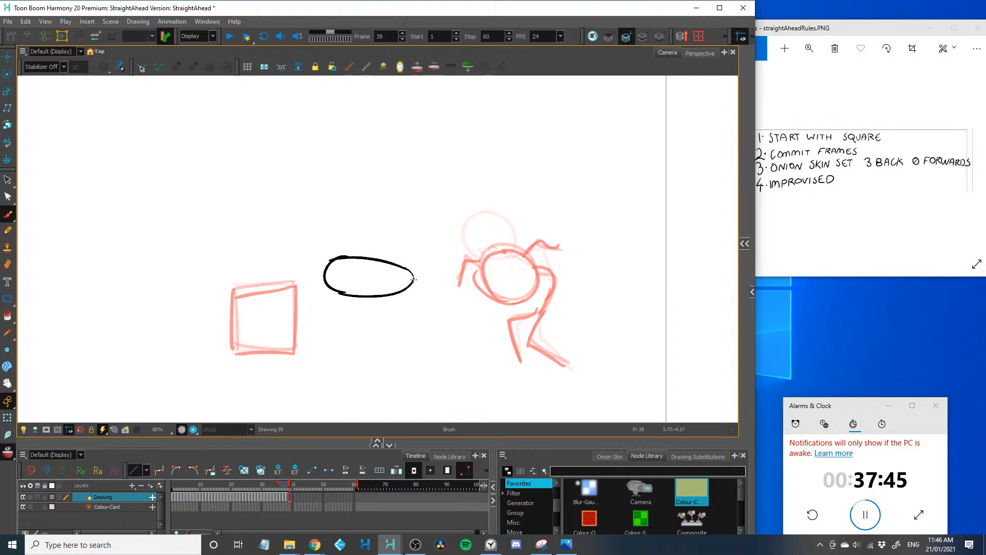
pyautogui.moveTo(414, 281); pyautogui.dragTo(505, 333)
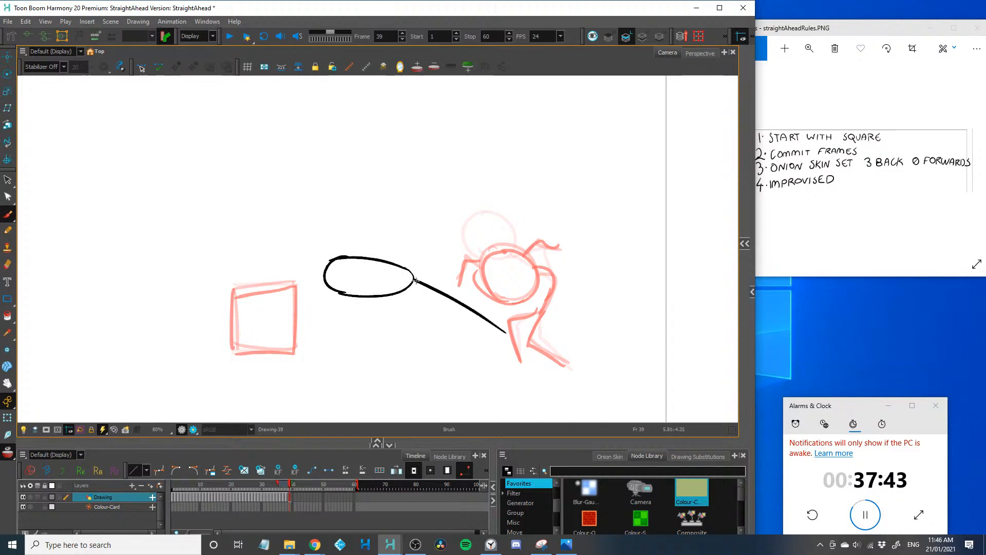
pyautogui.moveTo(414, 276); pyautogui.dragTo(485, 249)
pyautogui.hotkey('ctrl', 'z')
pyautogui.moveTo(414, 278)
pyautogui.mouseDown()
pyautogui.moveTo(477, 227)
pyautogui.moveTo(448, 187)
pyautogui.mouseUp()
pyautogui.hotkey('ctrl', 'z')
pyautogui.hotkey('ctrl', 'z')
pyautogui.moveTo(398, 264)
pyautogui.mouseDown()
pyautogui.moveTo(468, 245)
pyautogui.moveTo(483, 262)
pyautogui.mouseUp()
pyautogui.moveTo(503, 330)
pyautogui.mouseDown()
pyautogui.moveTo(577, 377)
pyautogui.moveTo(440, 318)
pyautogui.moveTo(481, 345)
pyautogui.mouseUp()
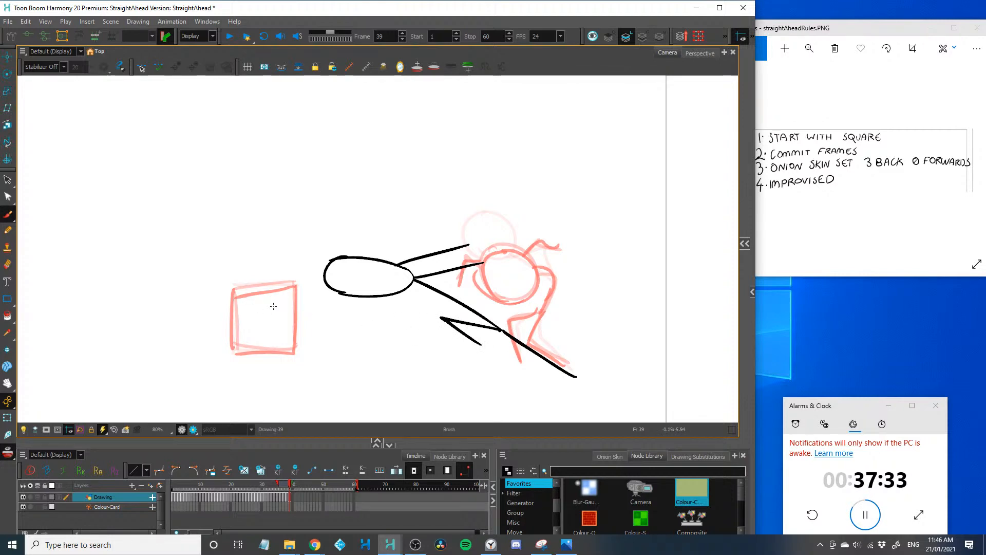
pyautogui.moveTo(295, 284)
pyautogui.mouseDown()
pyautogui.moveTo(296, 356)
pyautogui.moveTo(230, 347)
pyautogui.moveTo(229, 290)
pyautogui.moveTo(232, 348)
pyautogui.mouseUp()
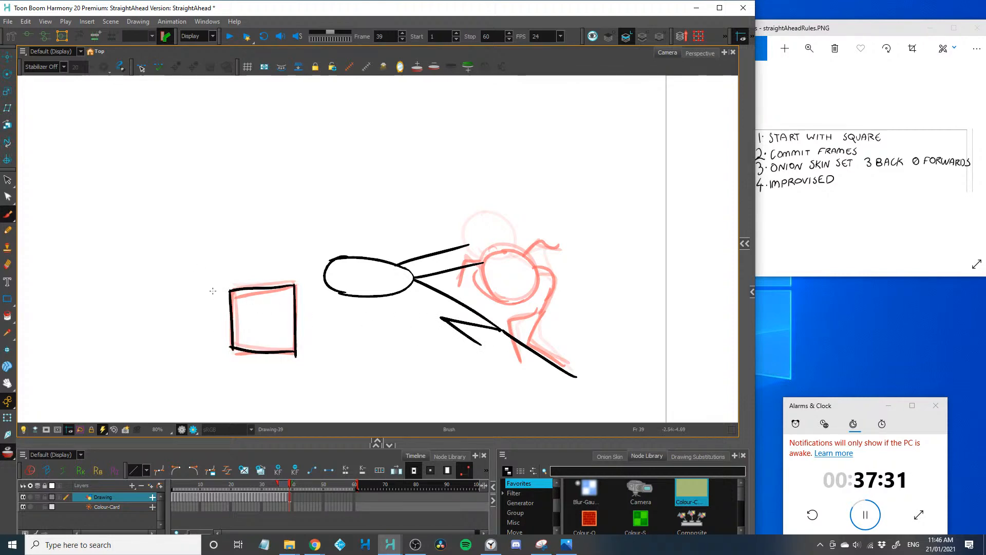
# Draw the stick figure on frame 40 gripping the square's upper corners, head behind it and body and legs arcing through the air
pyautogui.press('.')
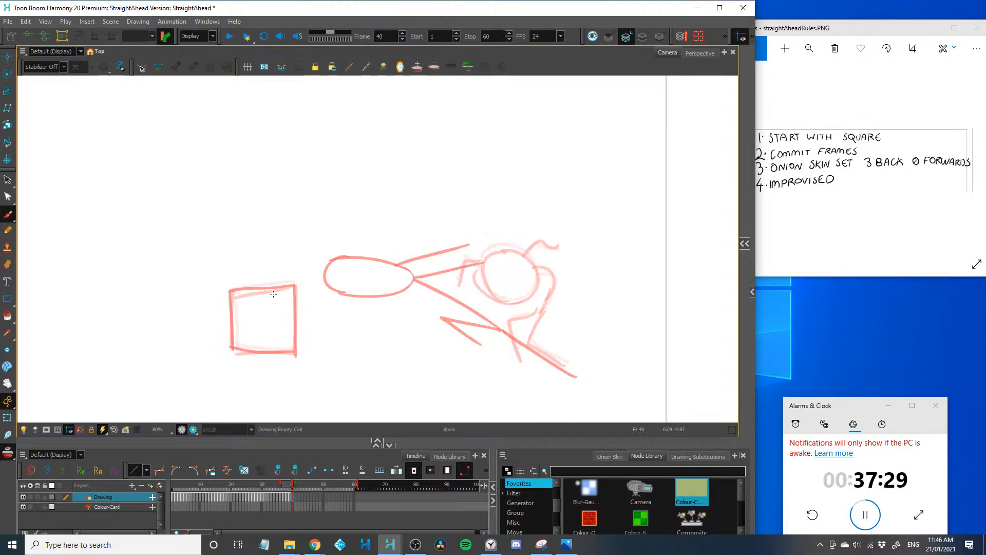
pyautogui.moveTo(300, 279); pyautogui.dragTo(279, 315)
pyautogui.moveTo(241, 276)
pyautogui.mouseDown()
pyautogui.moveTo(248, 294)
pyautogui.moveTo(229, 290)
pyautogui.moveTo(232, 343)
pyautogui.mouseUp()
pyautogui.moveTo(295, 286); pyautogui.dragTo(293, 351)
pyautogui.moveTo(234, 347); pyautogui.dragTo(294, 349)
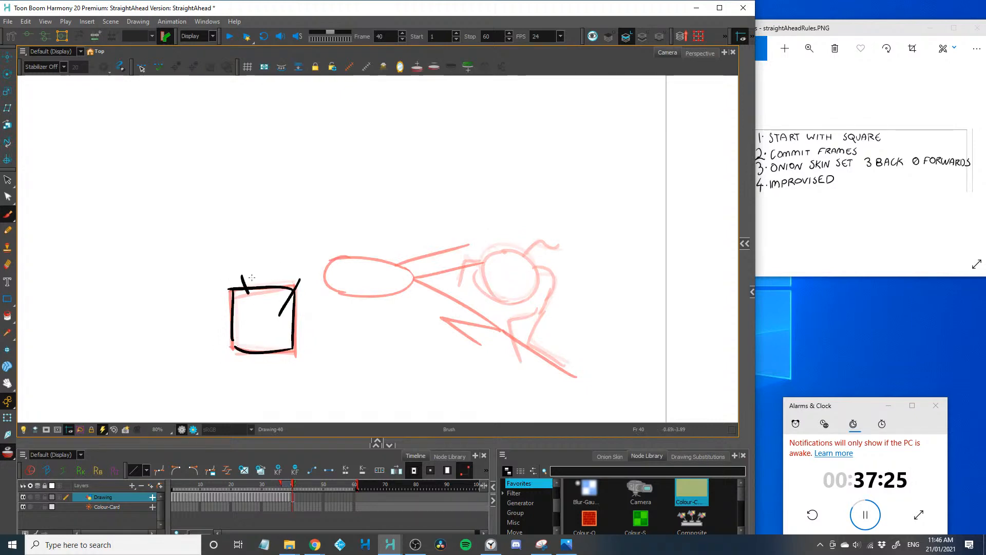
pyautogui.moveTo(247, 291)
pyautogui.mouseDown()
pyautogui.moveTo(267, 246)
pyautogui.moveTo(297, 300)
pyautogui.mouseUp()
pyautogui.moveTo(287, 247)
pyautogui.mouseDown()
pyautogui.moveTo(357, 239)
pyautogui.moveTo(381, 267)
pyautogui.mouseUp()
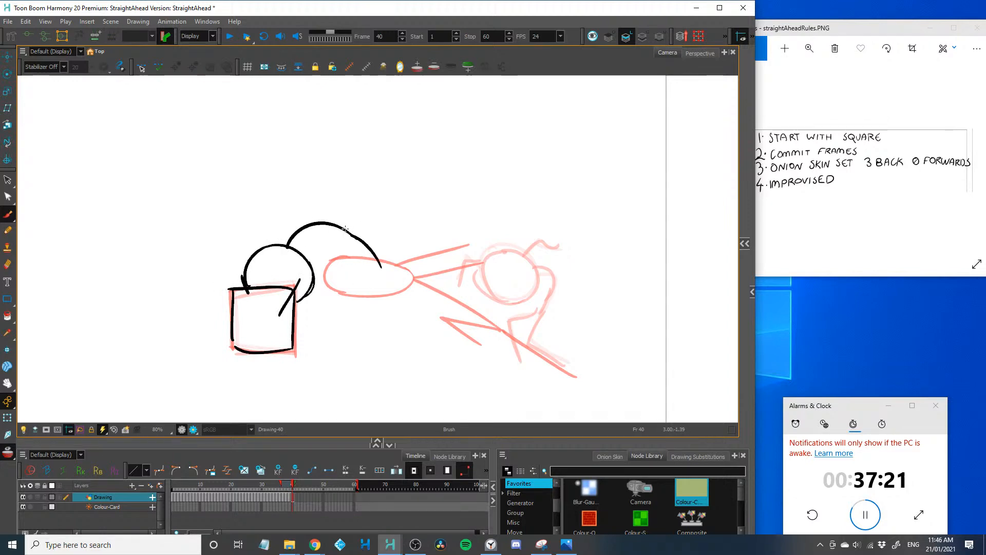
pyautogui.moveTo(345, 229); pyautogui.dragTo(385, 217)
# Redraw the square on frame 41 and draw the stick figure swinging over it, body and legs curving upward and arms gripping the corners
pyautogui.press('.')
pyautogui.moveTo(232, 290)
pyautogui.mouseDown()
pyautogui.moveTo(233, 352)
pyautogui.moveTo(296, 288)
pyautogui.moveTo(234, 351)
pyautogui.mouseUp()
pyautogui.moveTo(214, 259); pyautogui.dragTo(229, 309)
pyautogui.moveTo(222, 252); pyautogui.dragTo(280, 286)
pyautogui.moveTo(224, 254); pyautogui.dragTo(259, 157)
pyautogui.moveTo(229, 193); pyautogui.dragTo(279, 190)
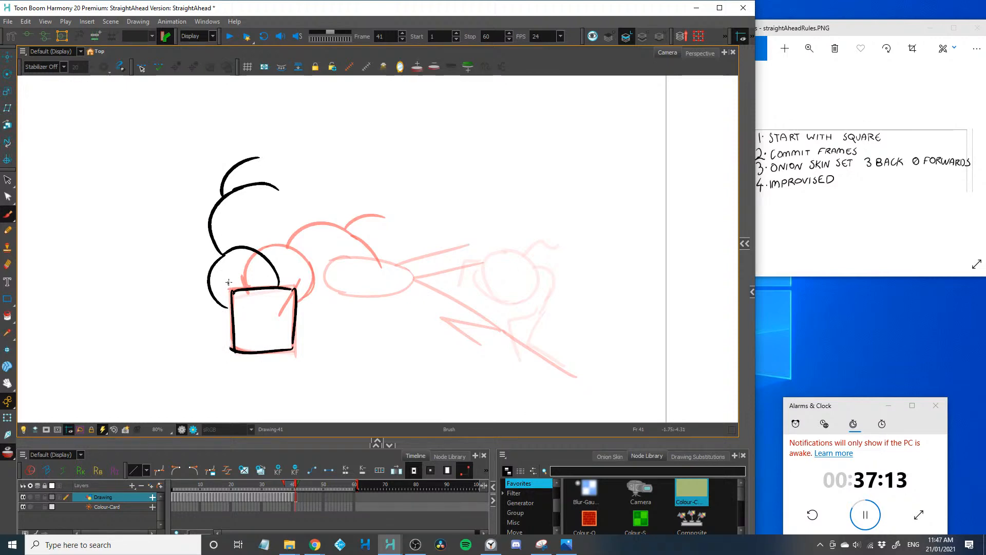
pyautogui.moveTo(227, 281)
pyautogui.mouseDown()
pyautogui.moveTo(253, 306)
pyautogui.moveTo(286, 303)
pyautogui.mouseUp()
# Redraw the square on frame 42 and draw the stick figure swung past its far side, legs curving up and arms gripping the corners
pyautogui.press('.')
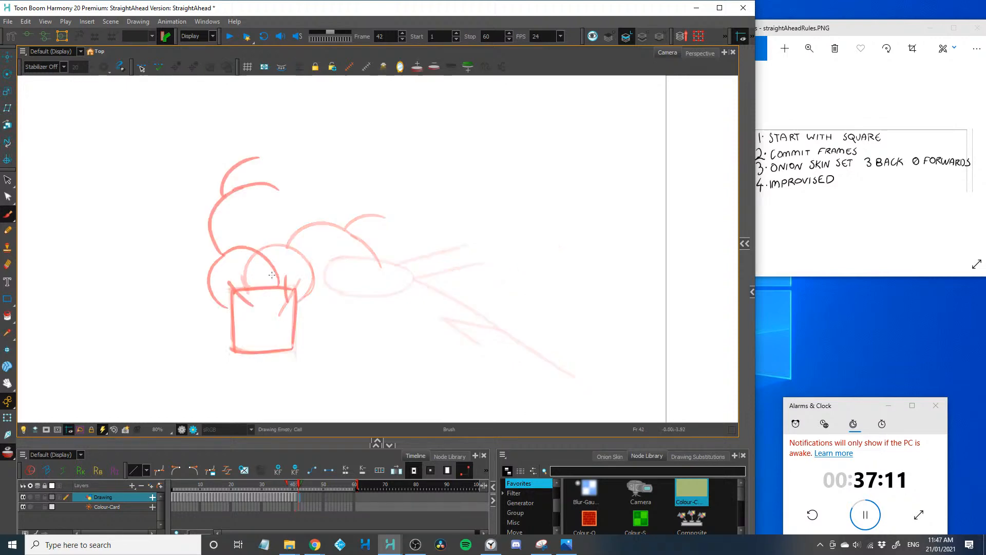
pyautogui.moveTo(231, 288)
pyautogui.mouseDown()
pyautogui.moveTo(236, 351)
pyautogui.moveTo(297, 290)
pyautogui.moveTo(296, 351)
pyautogui.mouseUp()
pyautogui.moveTo(296, 348); pyautogui.dragTo(224, 344)
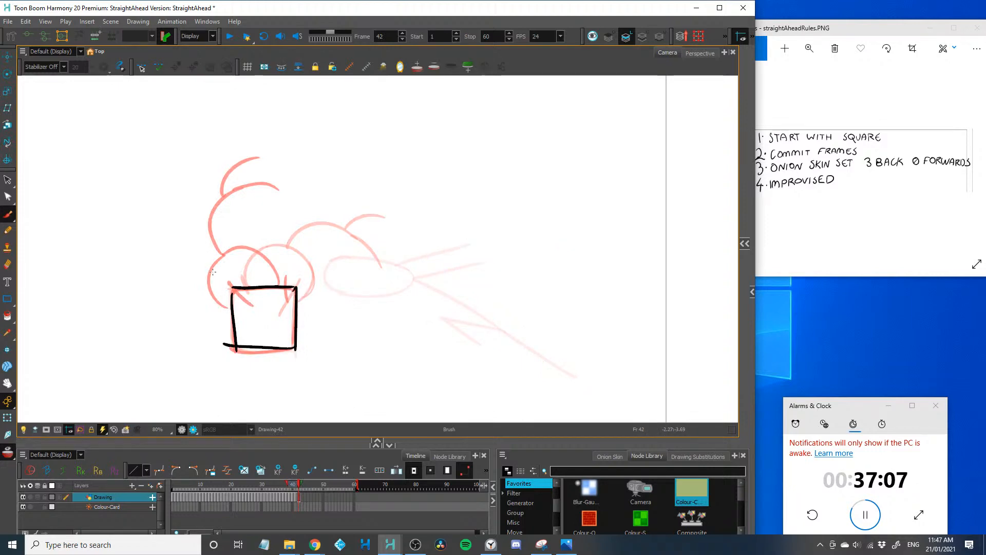
pyautogui.moveTo(206, 308); pyautogui.dragTo(232, 320)
pyautogui.moveTo(264, 285)
pyautogui.mouseDown()
pyautogui.moveTo(203, 263)
pyautogui.moveTo(214, 315)
pyautogui.mouseUp()
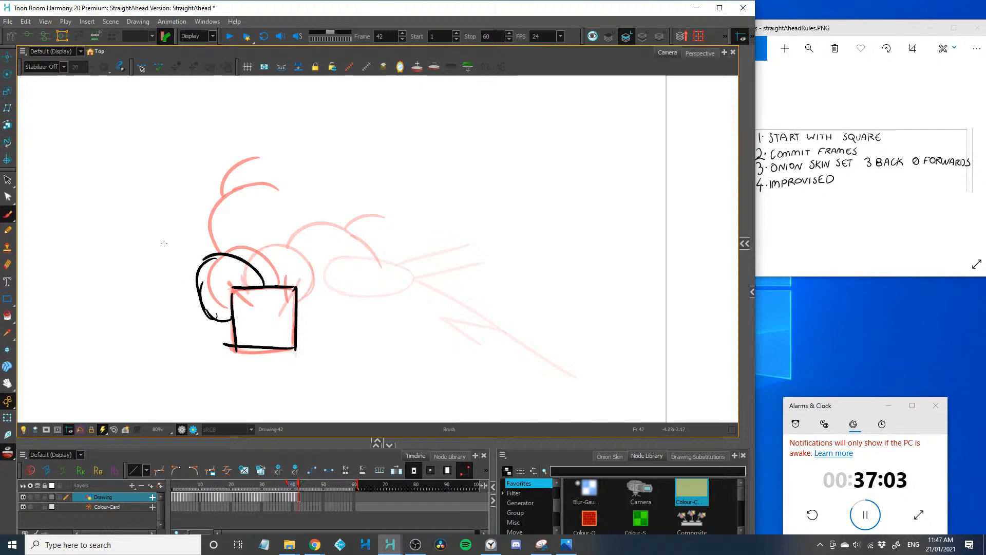
pyautogui.moveTo(196, 278)
pyautogui.mouseDown()
pyautogui.moveTo(153, 207)
pyautogui.moveTo(179, 176)
pyautogui.mouseUp()
pyautogui.moveTo(156, 233); pyautogui.dragTo(200, 200)
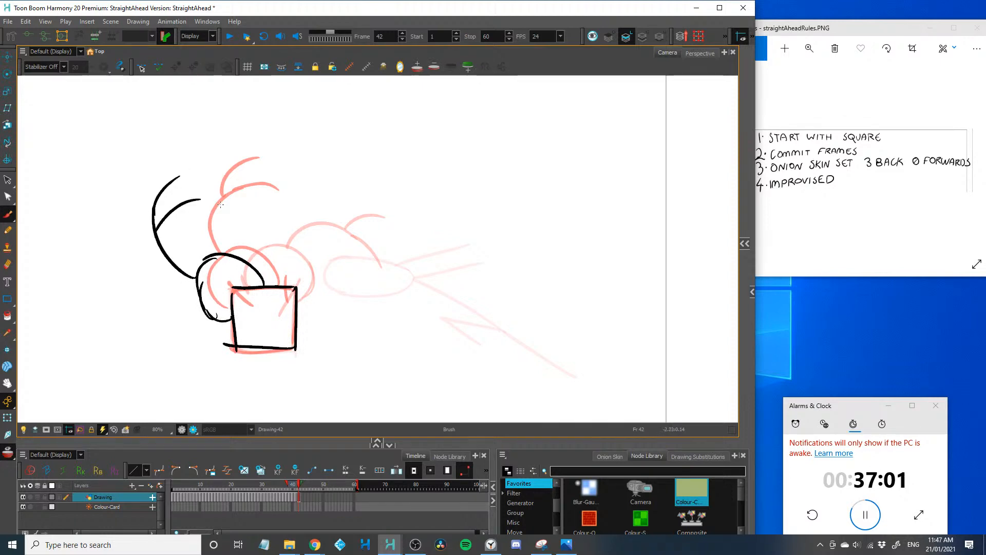
pyautogui.moveTo(229, 284); pyautogui.dragTo(251, 310)
pyautogui.moveTo(296, 279); pyautogui.dragTo(280, 312)
# Advance to frame 43 and extend the scene's end to frame 137
pyautogui.press('.')
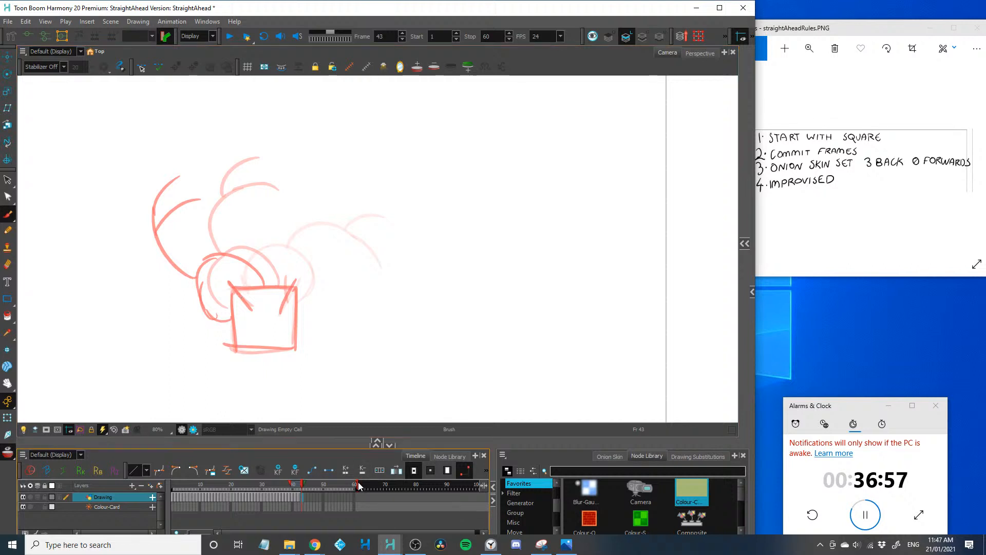
pyautogui.moveTo(513, 483); pyautogui.dragTo(561, 506)
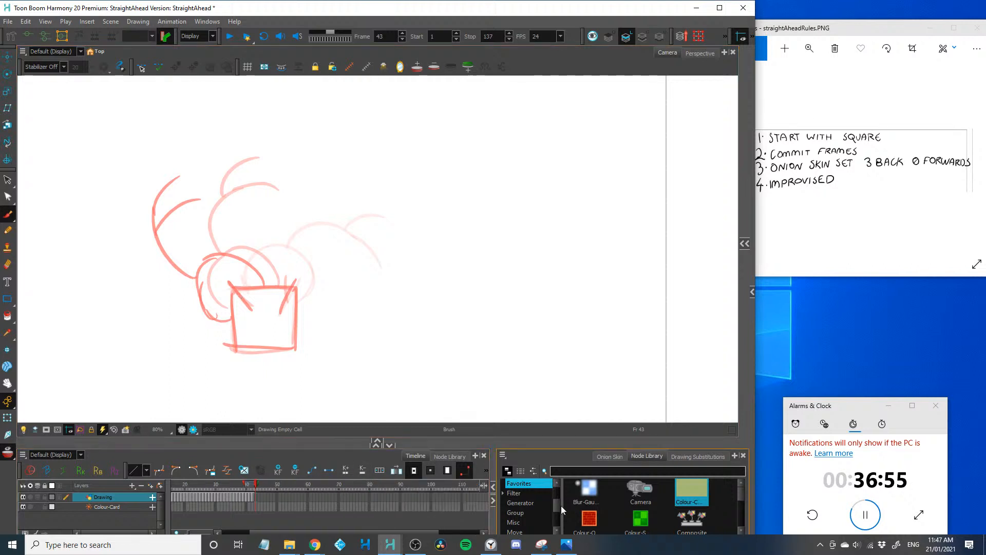
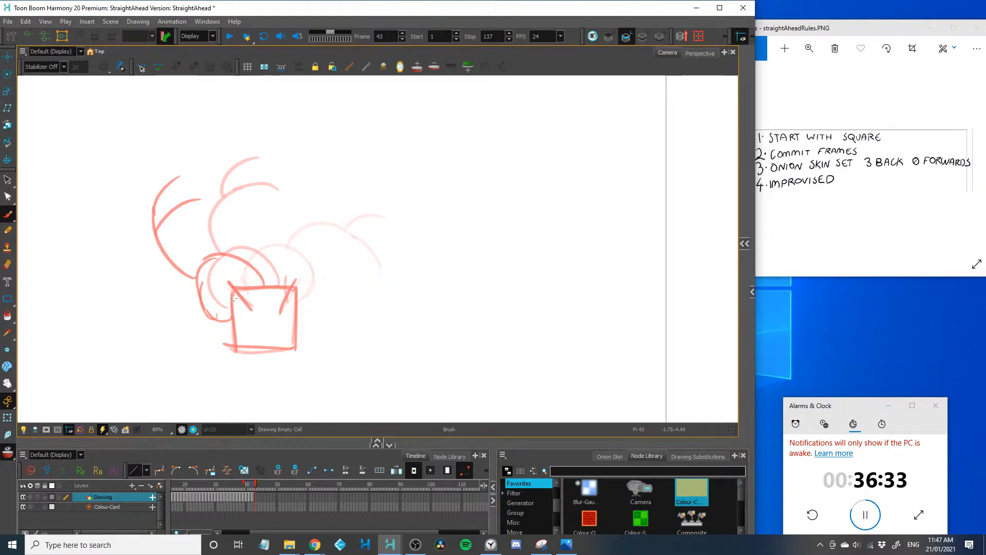
# Redraw the square on frame 43 and draw the stick figure's arms gripping its two upper corners
pyautogui.moveTo(233, 290)
pyautogui.mouseDown()
pyautogui.moveTo(237, 340)
pyautogui.moveTo(235, 285)
pyautogui.moveTo(294, 292)
pyautogui.moveTo(297, 350)
pyautogui.mouseUp()
pyautogui.moveTo(198, 329)
pyautogui.mouseDown()
pyautogui.moveTo(229, 328)
pyautogui.moveTo(247, 313)
pyautogui.moveTo(248, 271)
pyautogui.mouseUp()
pyautogui.press('2')
pyautogui.press('2')
pyautogui.moveTo(434, 376)
pyautogui.mouseDown()
pyautogui.moveTo(316, 356)
pyautogui.moveTo(414, 376)
pyautogui.mouseUp()
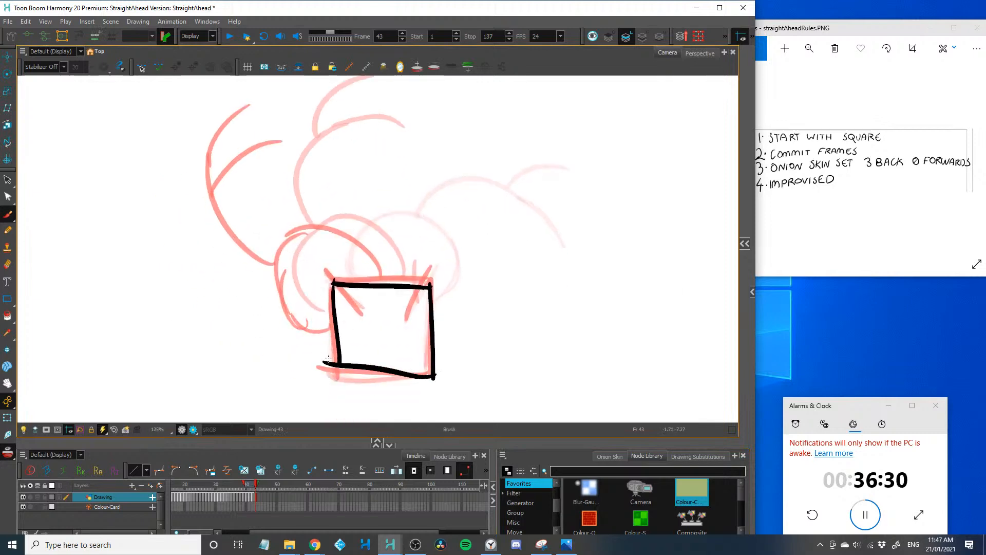
pyautogui.hotkey('ctrl', 'z')
pyautogui.moveTo(329, 266); pyautogui.dragTo(361, 312)
pyautogui.moveTo(426, 273); pyautogui.dragTo(405, 325)
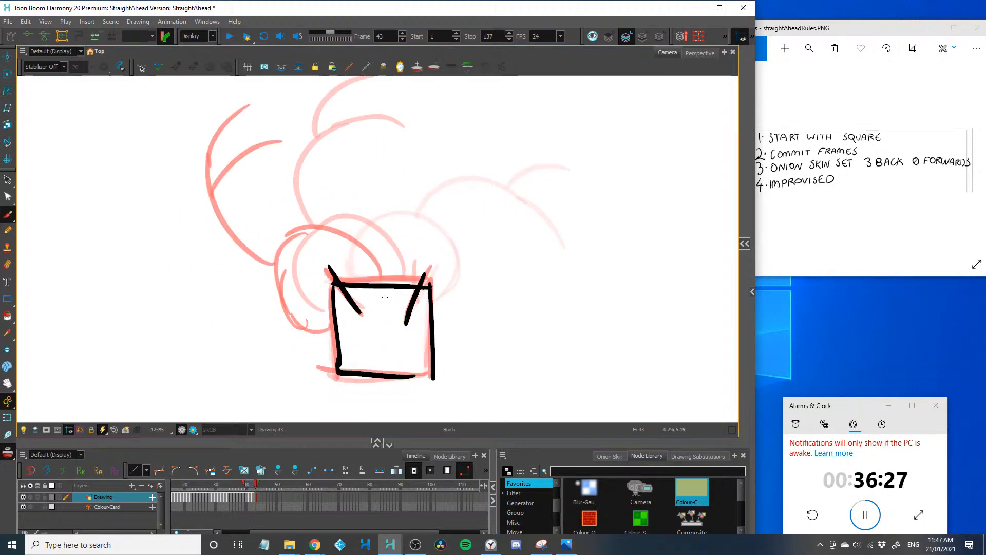
# Draw the figure's head beside the square, with the torso arching away to the left and both legs bent in mid-air
pyautogui.moveTo(332, 336); pyautogui.dragTo(282, 320)
pyautogui.moveTo(371, 282)
pyautogui.mouseDown()
pyautogui.moveTo(285, 273)
pyautogui.moveTo(289, 243)
pyautogui.moveTo(282, 327)
pyautogui.mouseUp()
pyautogui.moveTo(274, 260)
pyautogui.mouseDown()
pyautogui.moveTo(146, 236)
pyautogui.moveTo(178, 302)
pyautogui.mouseUp()
pyautogui.moveTo(146, 235); pyautogui.dragTo(106, 237)
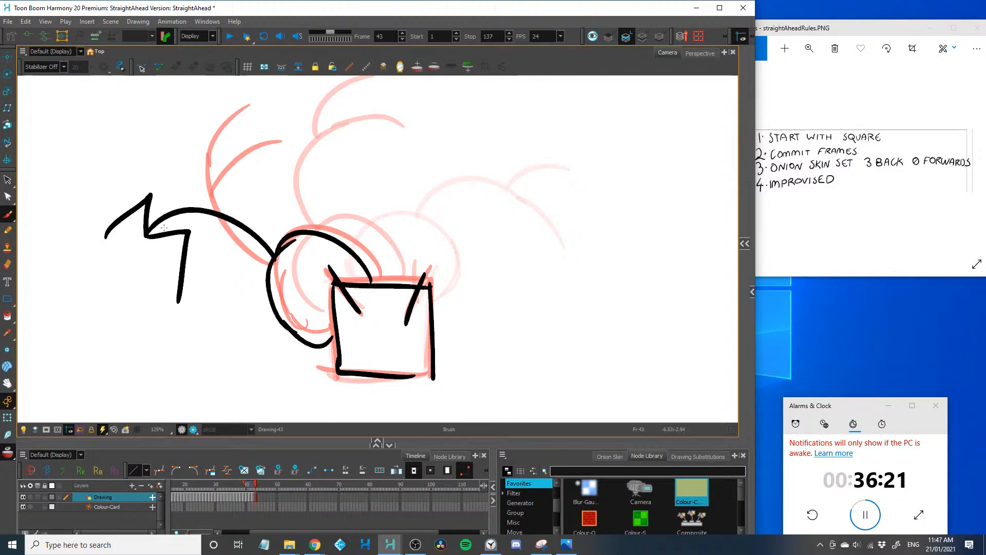
# Advance to frame 44 and redraw the square, the gripping arms and the head tucked against the square's left side
pyautogui.press('.')
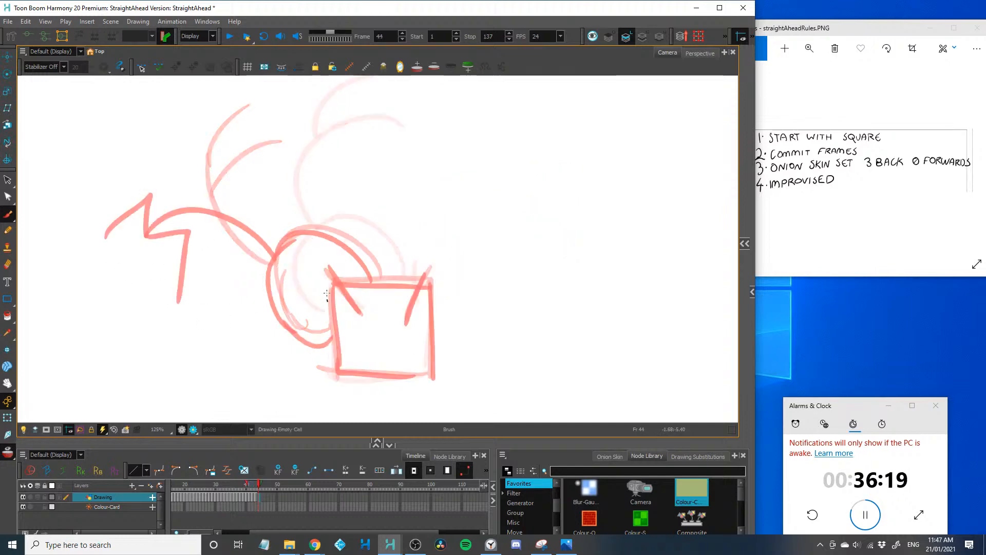
pyautogui.moveTo(330, 284)
pyautogui.mouseDown()
pyautogui.moveTo(337, 368)
pyautogui.moveTo(430, 366)
pyautogui.mouseUp()
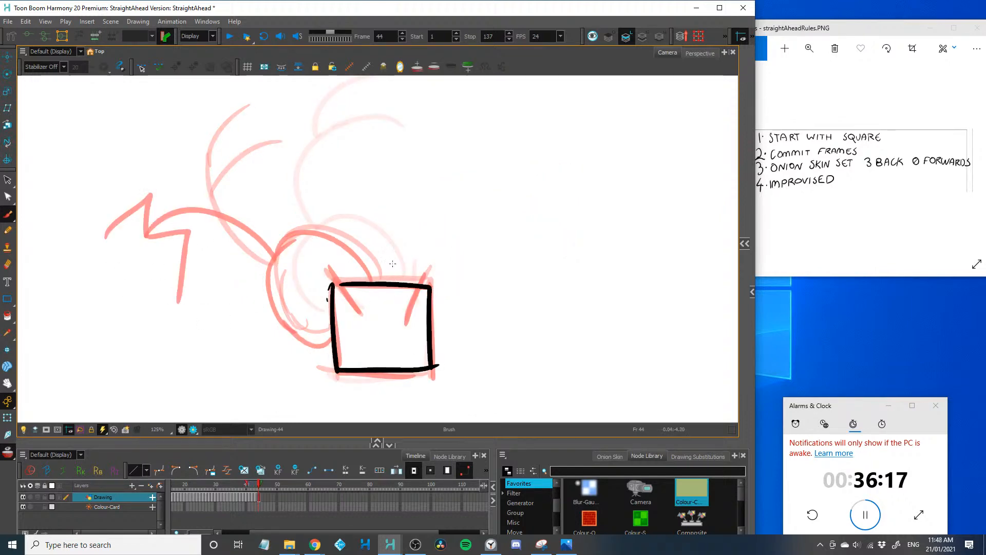
pyautogui.moveTo(393, 263); pyautogui.dragTo(403, 326)
pyautogui.moveTo(321, 293); pyautogui.dragTo(352, 325)
pyautogui.moveTo(268, 268); pyautogui.dragTo(313, 257)
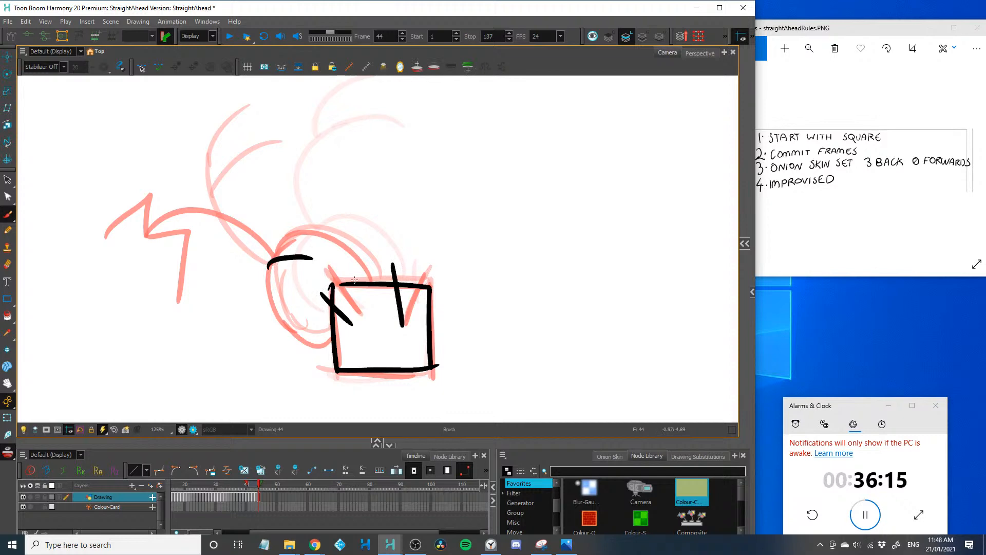
pyautogui.moveTo(260, 285); pyautogui.dragTo(356, 282)
pyautogui.moveTo(327, 333); pyautogui.dragTo(263, 277)
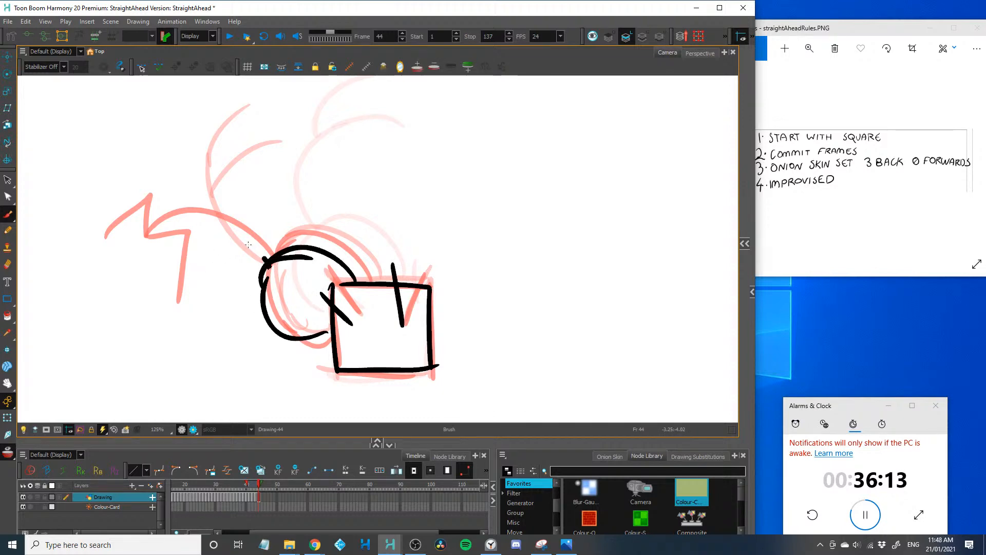
# Draw the figure's bent landing legs on frame 44 and replace the torso with a stronger curve joining head and hips
pyautogui.moveTo(203, 233); pyautogui.dragTo(270, 264)
pyautogui.moveTo(203, 330)
pyautogui.mouseDown()
pyautogui.moveTo(238, 369)
pyautogui.moveTo(173, 306)
pyautogui.moveTo(142, 358)
pyautogui.mouseUp()
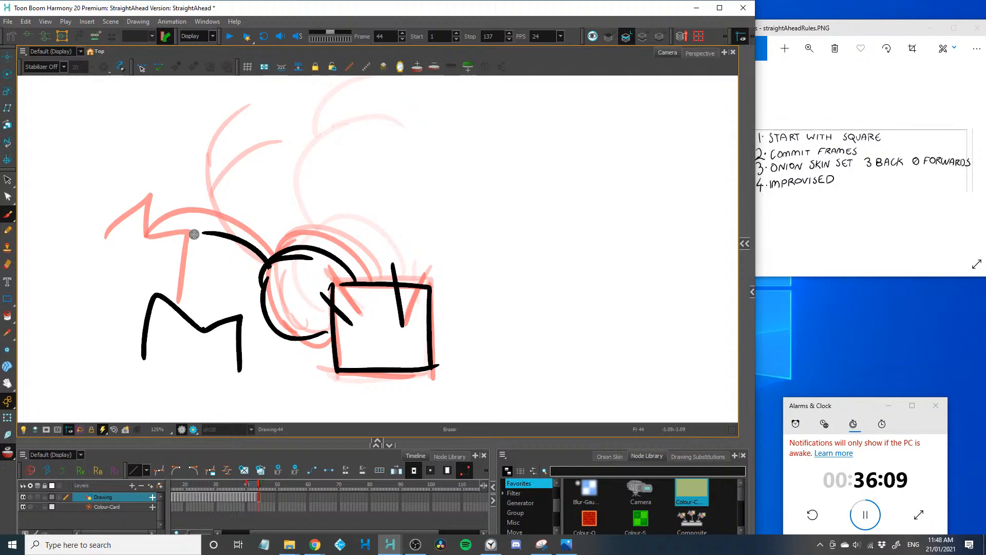
pyautogui.moveTo(193, 232)
pyautogui.mouseDown()
pyautogui.moveTo(217, 232)
pyautogui.moveTo(276, 263)
pyautogui.mouseUp()
pyautogui.moveTo(199, 324)
pyautogui.mouseDown()
pyautogui.moveTo(201, 290)
pyautogui.moveTo(270, 263)
pyautogui.mouseUp()
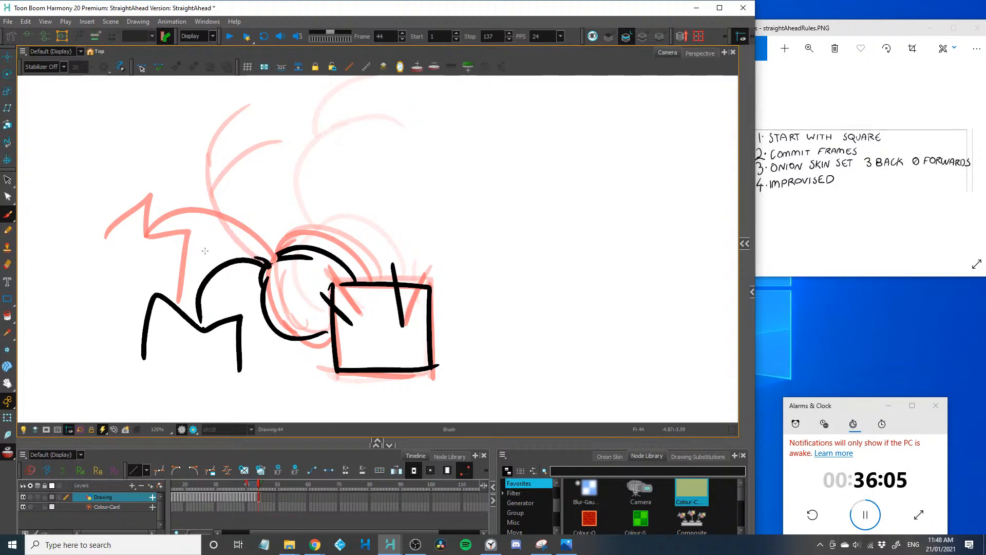
# Erase the right arm on frame 44 and patch the gaps in the square's upper edge
pyautogui.hotkey('alt', 'e')
pyautogui.moveTo(396, 270); pyautogui.dragTo(404, 327)
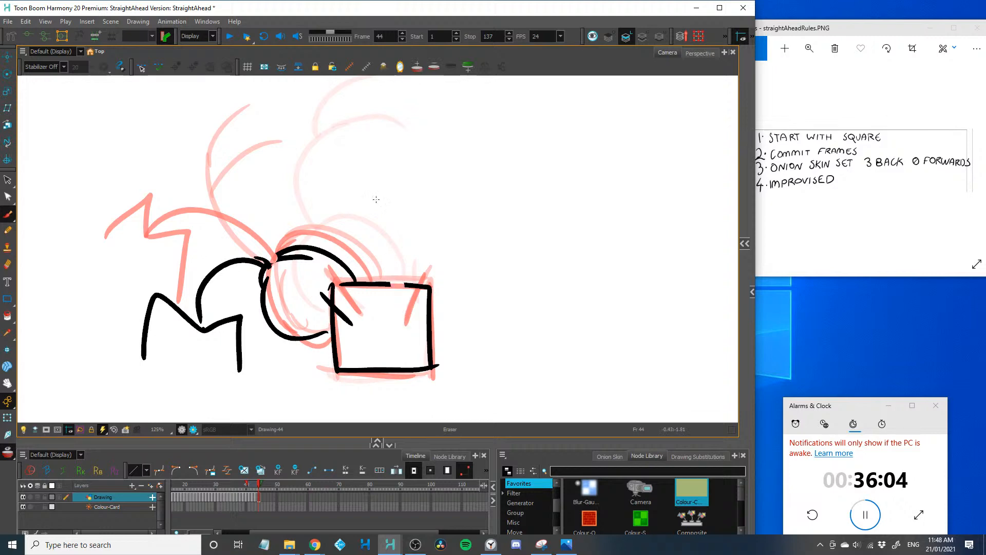
pyautogui.rightClick(376, 285)
pyautogui.moveTo(343, 284)
pyautogui.mouseDown()
pyautogui.moveTo(402, 286)
pyautogui.moveTo(357, 292)
pyautogui.mouseUp()
# Compare frame 44 with the preceding frame and save the scene
pyautogui.press('2')
pyautogui.press('2')
pyautogui.press('2')
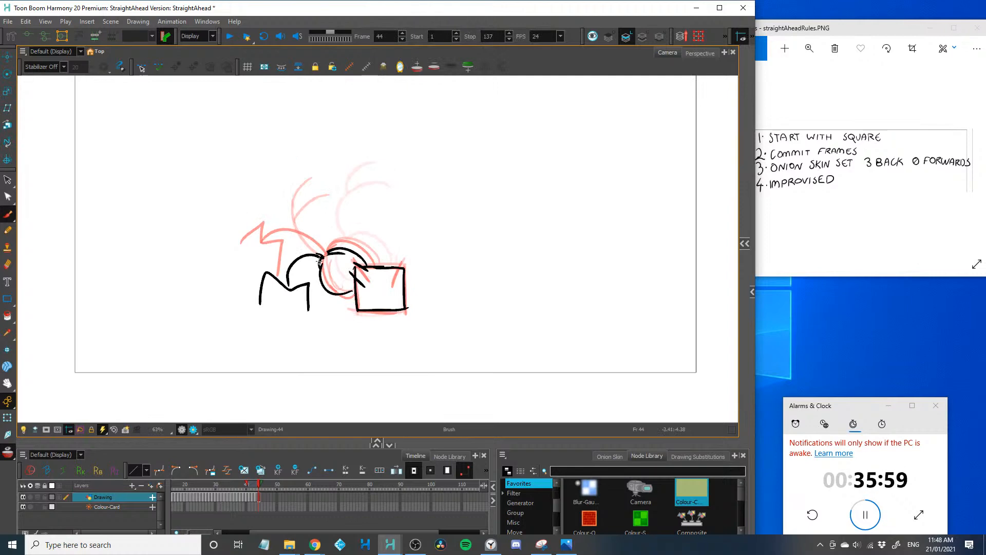
pyautogui.press(',')
pyautogui.press('.')
pyautogui.press('1')
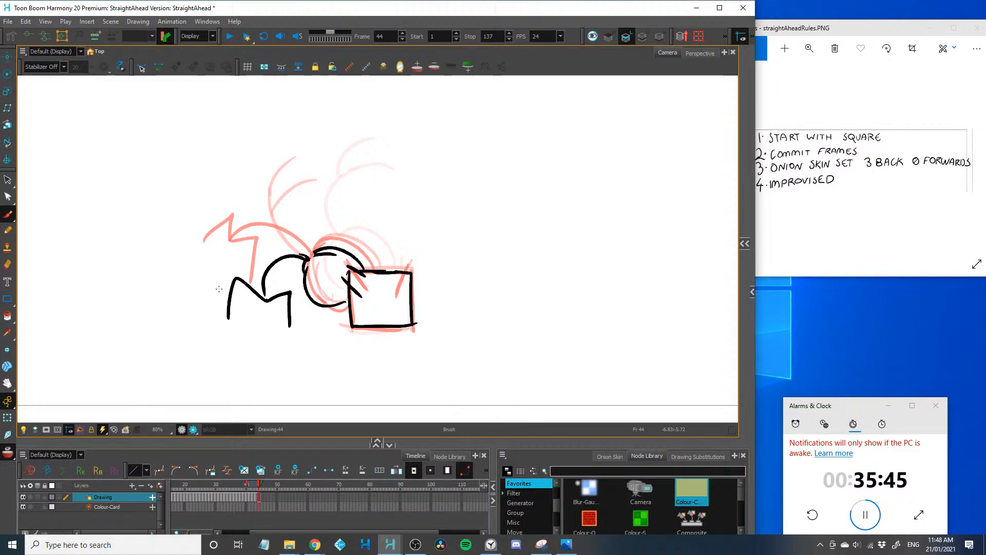
pyautogui.hotkey('ctrl', 's')
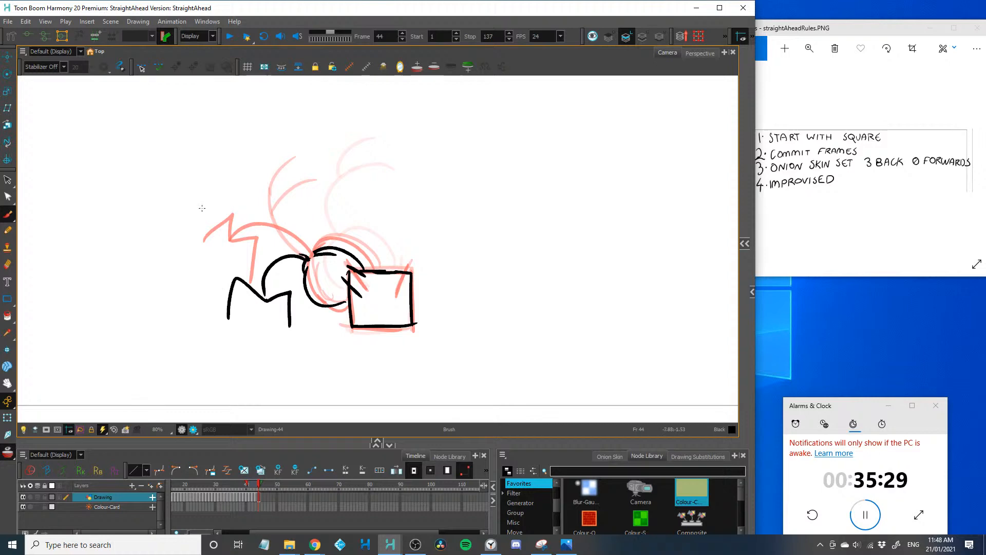
pyautogui.moveTo(195, 260); pyautogui.dragTo(585, 311)
pyautogui.hotkey('ctrl', 'z')
pyautogui.hotkey('shift', 'z')
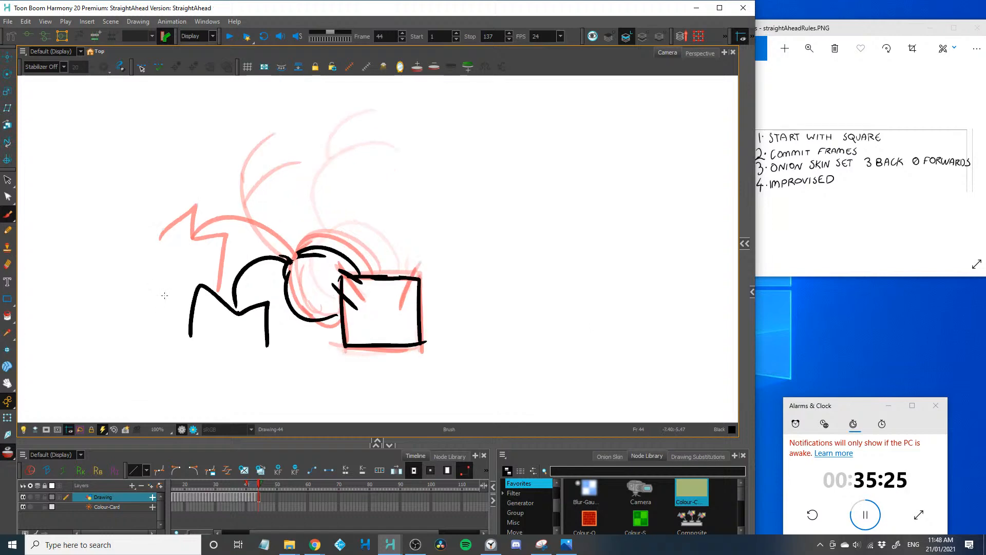
# Advance to frame 45 and draw the figure crouching on bent legs, with a short curved torso and raised head
pyautogui.press('.')
pyautogui.moveTo(186, 348); pyautogui.dragTo(209, 338)
pyautogui.moveTo(213, 291); pyautogui.dragTo(213, 347)
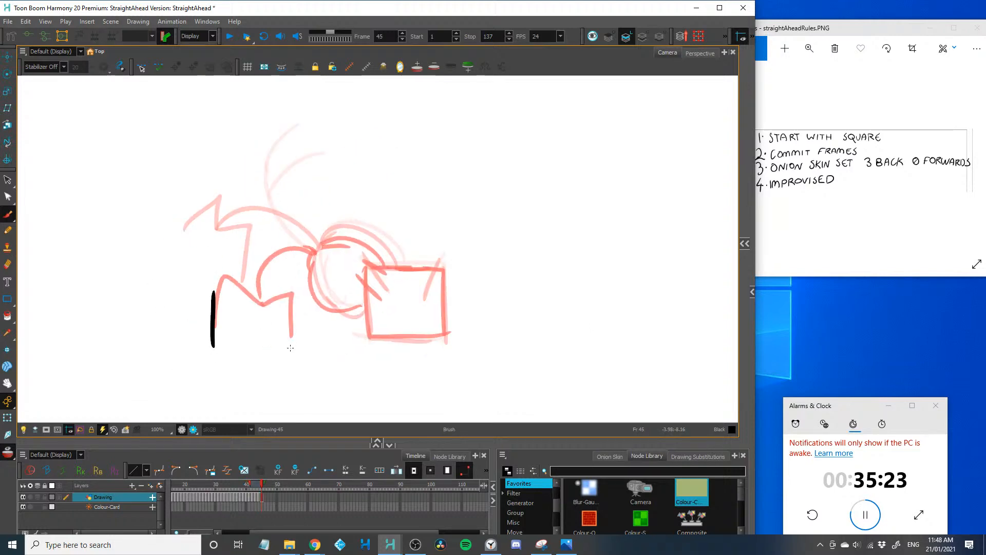
pyautogui.moveTo(285, 301)
pyautogui.mouseDown()
pyautogui.moveTo(291, 352)
pyautogui.moveTo(256, 320)
pyautogui.mouseUp()
pyautogui.moveTo(206, 289); pyautogui.dragTo(255, 321)
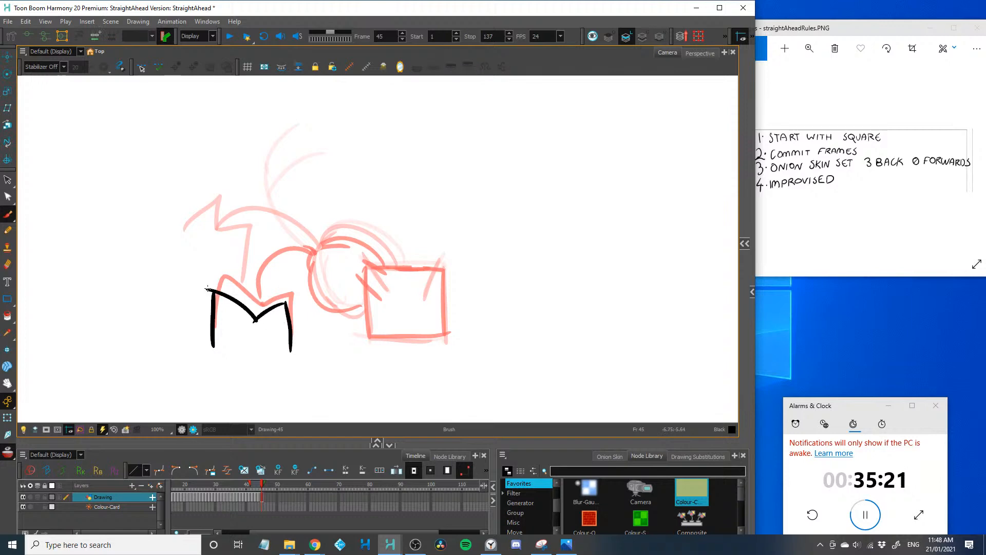
pyautogui.moveTo(262, 243); pyautogui.dragTo(254, 319)
pyautogui.moveTo(270, 195)
pyautogui.mouseDown()
pyautogui.moveTo(283, 257)
pyautogui.moveTo(280, 190)
pyautogui.mouseUp()
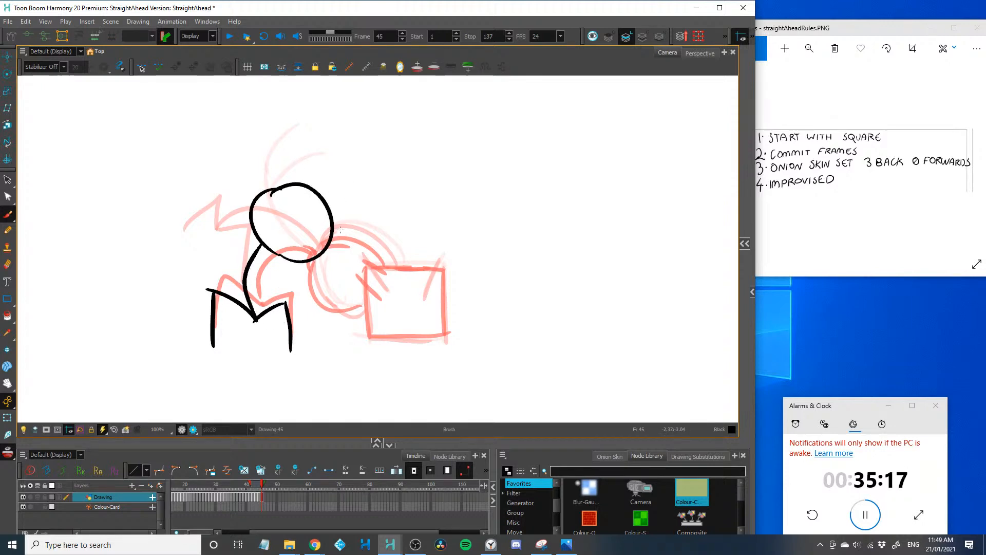
# Draw the square tilted and lifted off the ground in front of the figure's head, with both arms reaching to it
pyautogui.moveTo(334, 244); pyautogui.dragTo(349, 279)
pyautogui.moveTo(335, 235)
pyautogui.mouseDown()
pyautogui.moveTo(394, 206)
pyautogui.moveTo(419, 256)
pyautogui.moveTo(354, 284)
pyautogui.mouseUp()
pyautogui.moveTo(265, 245); pyautogui.dragTo(341, 262)
pyautogui.moveTo(335, 208); pyautogui.dragTo(359, 211)
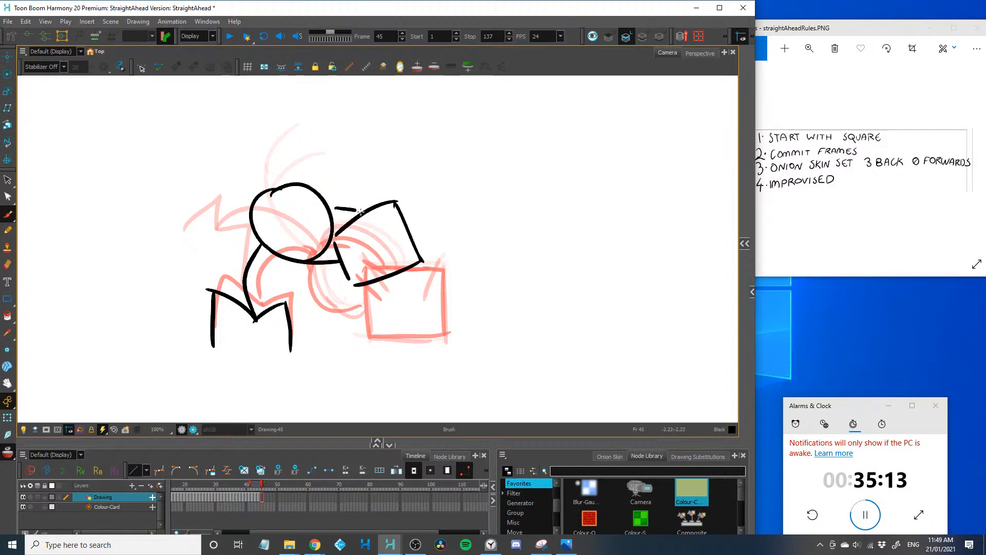
# Advance to frame 46 and draw the figure standing up, with head, straight torso and slightly bent legs
pyautogui.press('.')
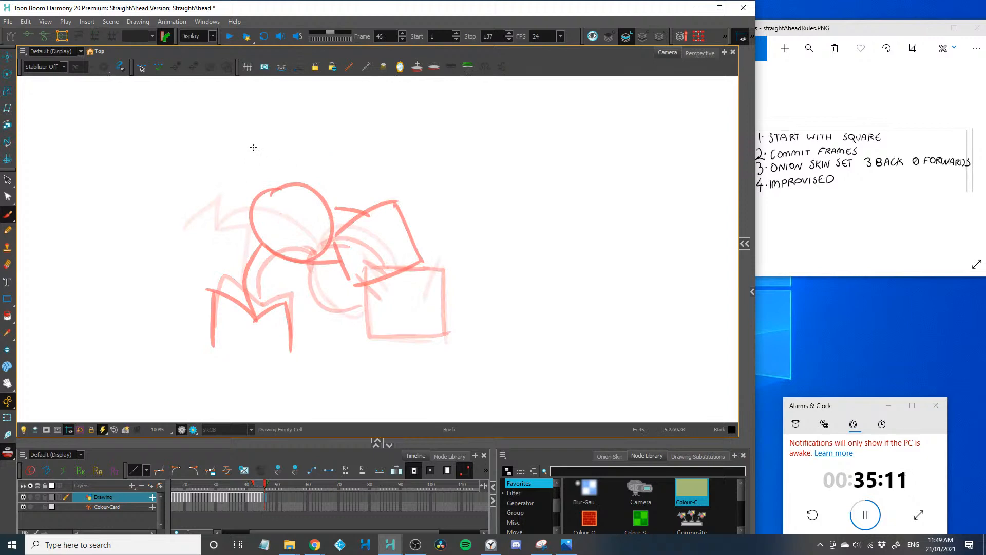
pyautogui.moveTo(253, 146)
pyautogui.mouseDown()
pyautogui.moveTo(243, 291)
pyautogui.moveTo(284, 307)
pyautogui.moveTo(292, 351)
pyautogui.mouseUp()
pyautogui.moveTo(246, 283)
pyautogui.mouseDown()
pyautogui.moveTo(216, 312)
pyautogui.moveTo(216, 339)
pyautogui.mouseUp()
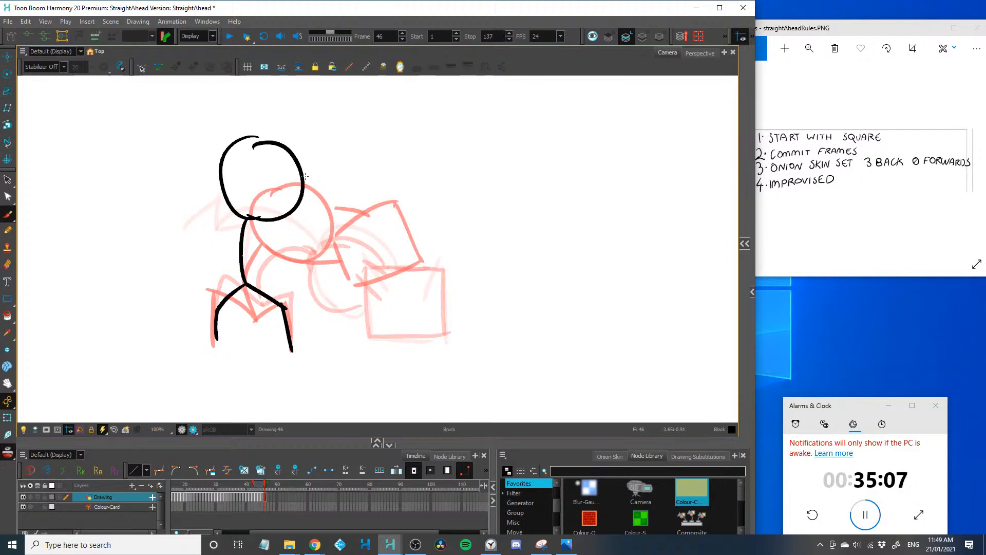
pyautogui.moveTo(263, 138)
pyautogui.mouseDown()
pyautogui.moveTo(332, 153)
pyautogui.moveTo(254, 199)
pyautogui.mouseUp()
pyautogui.moveTo(333, 154); pyautogui.dragTo(320, 215)
pyautogui.moveTo(319, 215)
pyautogui.mouseDown()
pyautogui.moveTo(249, 196)
pyautogui.moveTo(223, 212)
pyautogui.mouseUp()
pyautogui.hotkey('ctrl', 'z')
pyautogui.hotkey('ctrl', 'z')
pyautogui.hotkey('ctrl', 'z')
pyautogui.hotkey('ctrl', 'z')
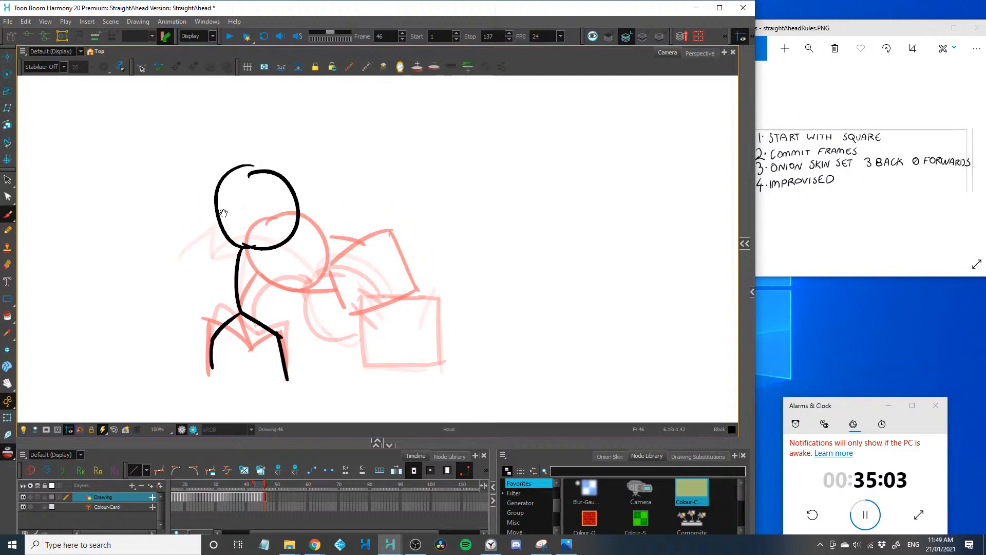
pyautogui.moveTo(439, 339); pyautogui.dragTo(277, 123)
pyautogui.hotkey('ctrl', 'z')
pyautogui.moveTo(445, 330)
pyautogui.mouseDown()
pyautogui.moveTo(284, 147)
pyautogui.moveTo(346, 172)
pyautogui.mouseUp()
pyautogui.hotkey('ctrl', 'z')
pyautogui.hotkey('ctrl', 'z')
# Draw the square tilted like a diamond beside the raised head on frame 46, with both arms holding it up
pyautogui.moveTo(292, 136)
pyautogui.mouseDown()
pyautogui.moveTo(340, 172)
pyautogui.moveTo(308, 219)
pyautogui.mouseUp()
pyautogui.moveTo(289, 131)
pyautogui.mouseDown()
pyautogui.moveTo(259, 162)
pyautogui.moveTo(297, 218)
pyautogui.moveTo(300, 203)
pyautogui.moveTo(261, 173)
pyautogui.moveTo(261, 164)
pyautogui.mouseUp()
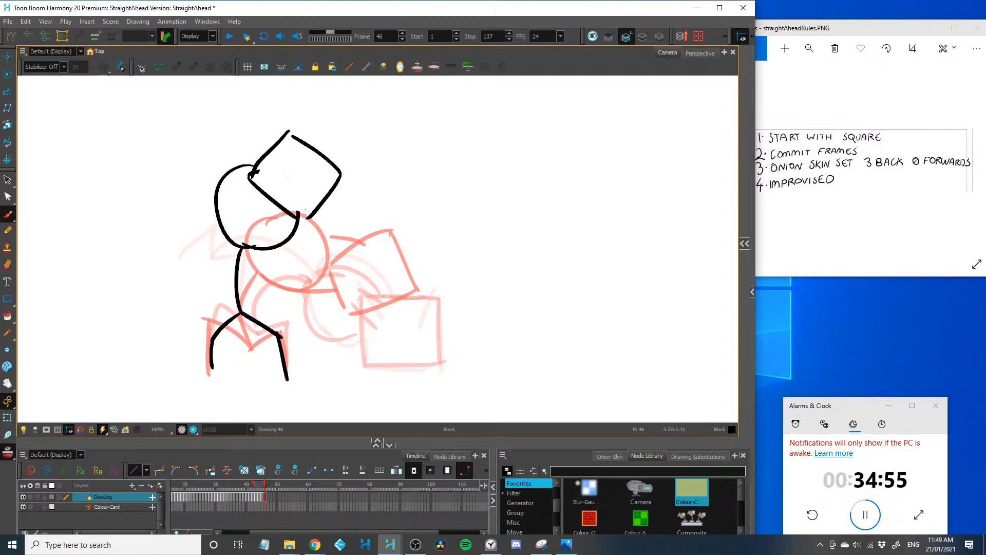
pyautogui.moveTo(308, 218)
pyautogui.mouseDown()
pyautogui.moveTo(307, 242)
pyautogui.moveTo(262, 258)
pyautogui.mouseUp()
pyautogui.moveTo(259, 168)
pyautogui.mouseDown()
pyautogui.moveTo(240, 183)
pyautogui.moveTo(226, 254)
pyautogui.mouseUp()
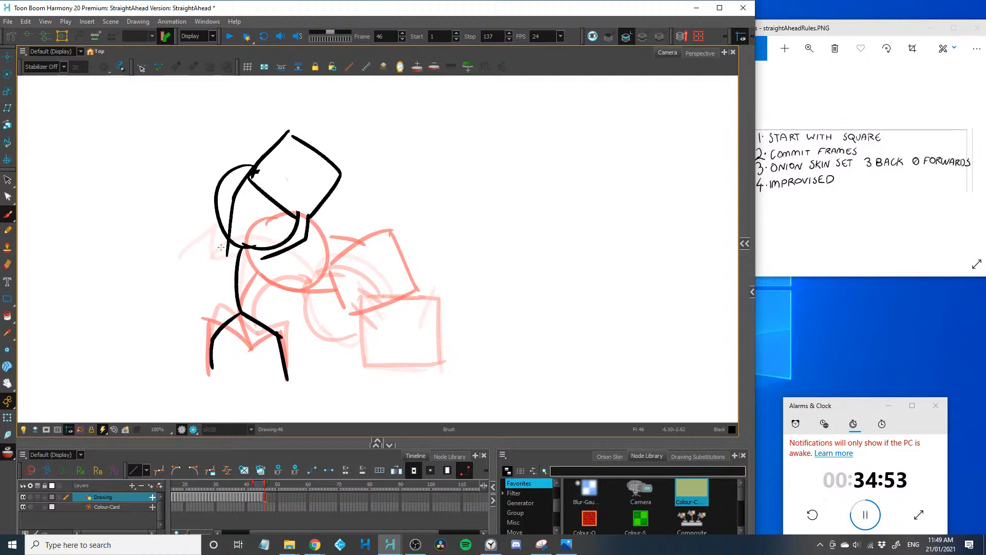
# Advance to frame 47 and draw the figure leaning back to the left, its arms swinging the tilted square past its head
pyautogui.press('.')
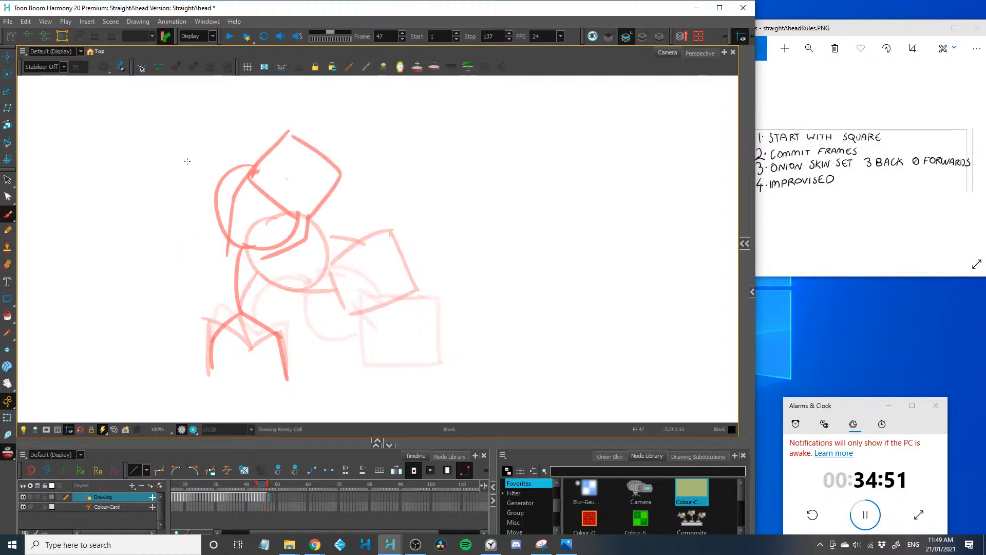
pyautogui.moveTo(215, 245)
pyautogui.mouseDown()
pyautogui.moveTo(232, 307)
pyautogui.moveTo(287, 380)
pyautogui.mouseUp()
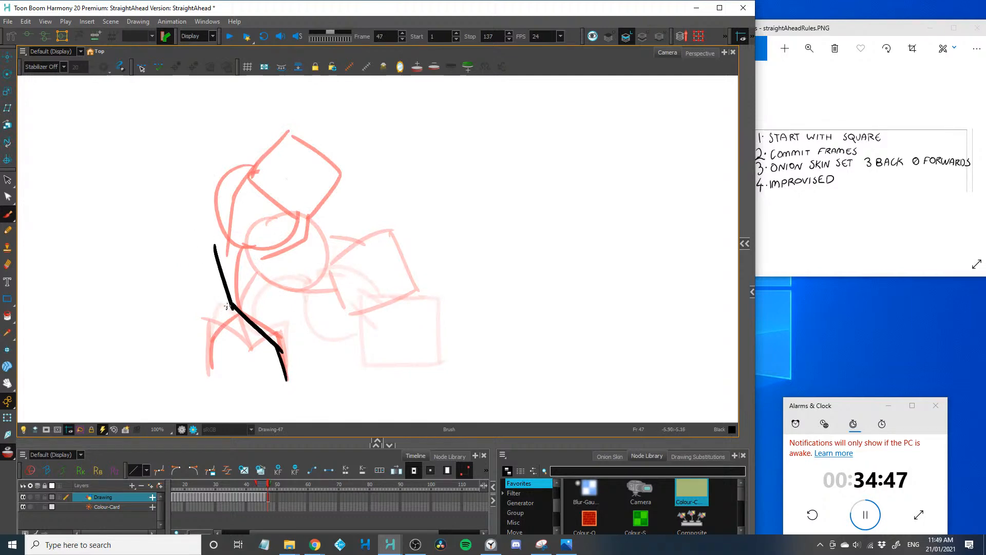
pyautogui.moveTo(231, 305)
pyautogui.mouseDown()
pyautogui.moveTo(207, 336)
pyautogui.moveTo(216, 375)
pyautogui.mouseUp()
pyautogui.moveTo(181, 170)
pyautogui.mouseDown()
pyautogui.moveTo(170, 228)
pyautogui.moveTo(193, 174)
pyautogui.moveTo(186, 248)
pyautogui.mouseUp()
pyautogui.moveTo(167, 142)
pyautogui.mouseDown()
pyautogui.moveTo(119, 183)
pyautogui.moveTo(204, 190)
pyautogui.moveTo(154, 226)
pyautogui.mouseUp()
pyautogui.moveTo(113, 184); pyautogui.dragTo(143, 229)
pyautogui.moveTo(180, 164); pyautogui.dragTo(159, 220)
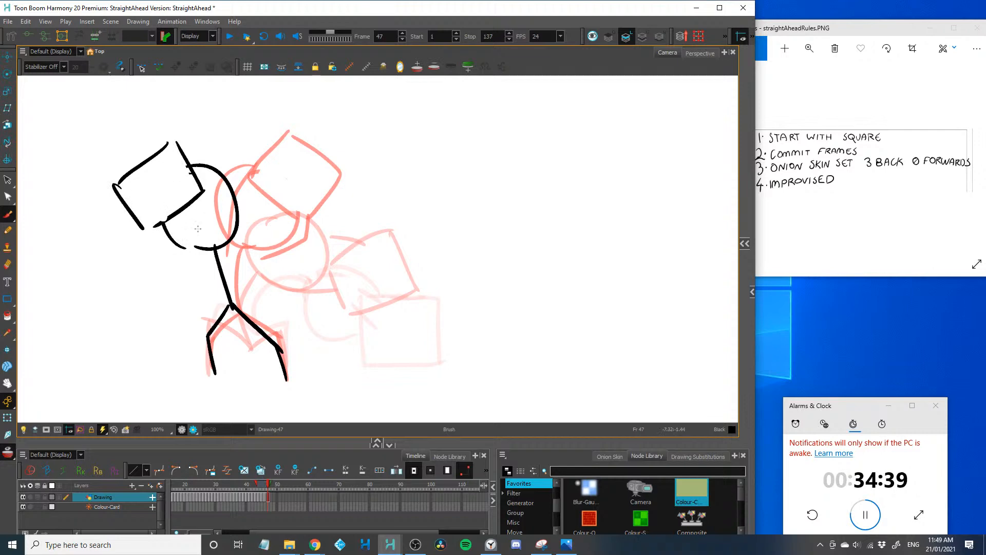
pyautogui.moveTo(218, 252); pyautogui.dragTo(188, 165)
pyautogui.moveTo(140, 224); pyautogui.dragTo(212, 259)
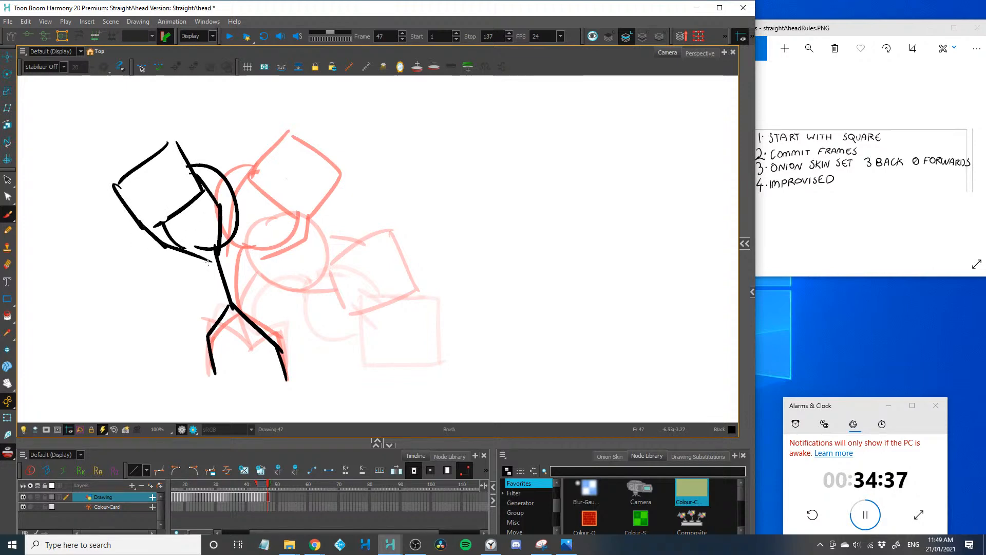
# Advance to frame 48 and draw the square lowered in front of the head, with the figure's torso, spread legs and holding arms
pyautogui.press('.')
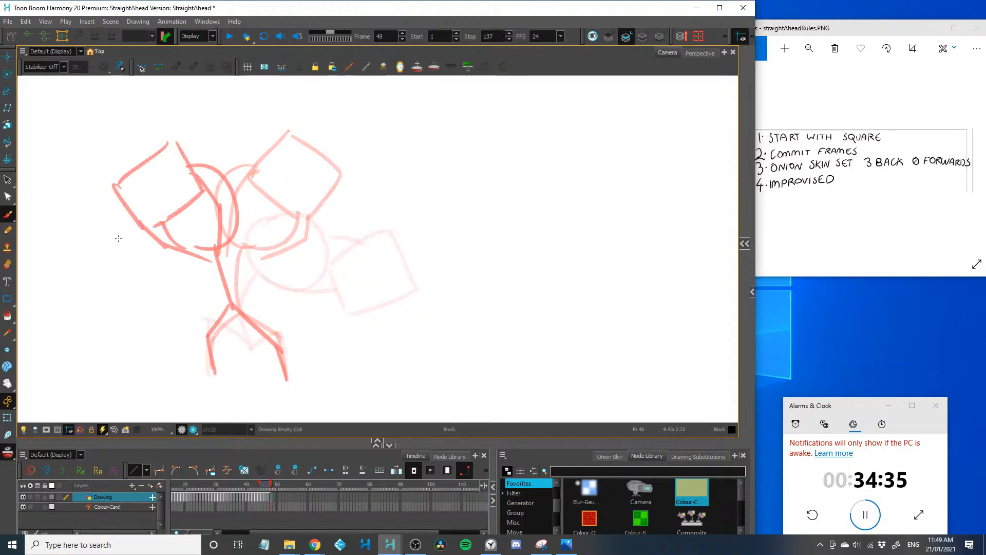
pyautogui.moveTo(172, 208)
pyautogui.mouseDown()
pyautogui.moveTo(117, 268)
pyautogui.moveTo(185, 259)
pyautogui.moveTo(116, 273)
pyautogui.mouseUp()
pyautogui.moveTo(149, 200)
pyautogui.mouseDown()
pyautogui.moveTo(220, 206)
pyautogui.moveTo(186, 252)
pyautogui.moveTo(229, 309)
pyautogui.moveTo(280, 340)
pyautogui.mouseUp()
pyautogui.hotkey('ctrl', 'z')
pyautogui.moveTo(229, 304); pyautogui.dragTo(289, 376)
pyautogui.hotkey('ctrl', 'z')
pyautogui.moveTo(235, 307); pyautogui.dragTo(286, 362)
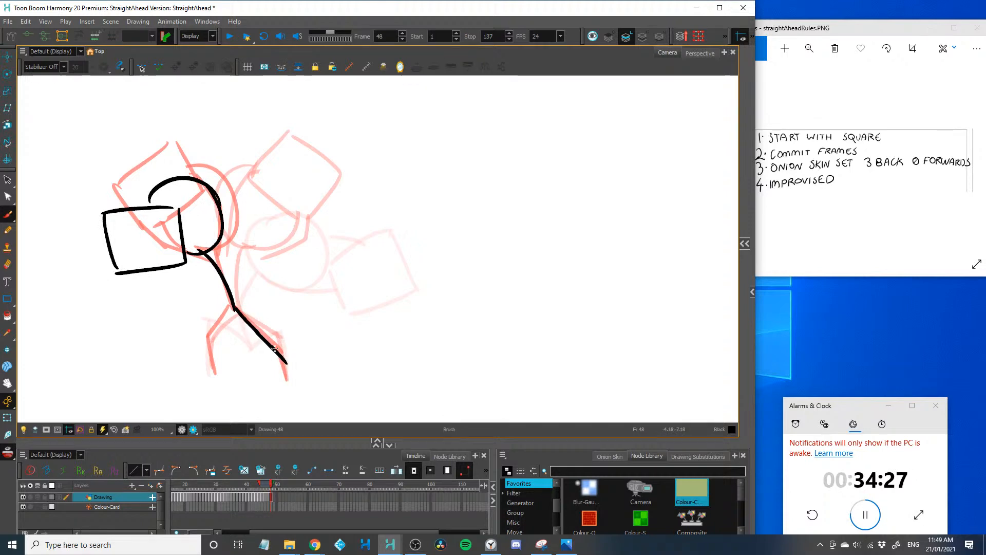
pyautogui.moveTo(234, 304)
pyautogui.mouseDown()
pyautogui.moveTo(205, 327)
pyautogui.moveTo(216, 378)
pyautogui.mouseUp()
pyautogui.hotkey('ctrl', 'z')
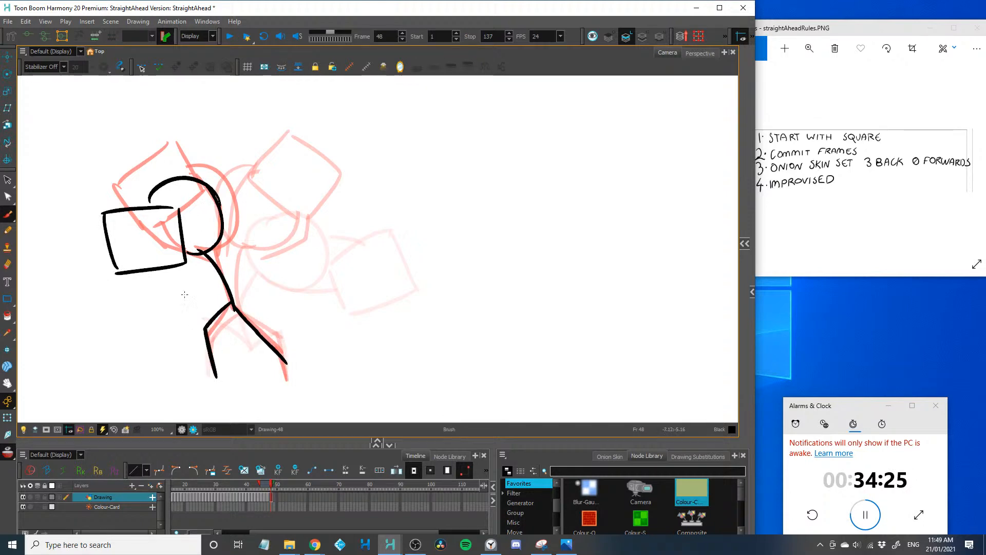
pyautogui.moveTo(181, 244)
pyautogui.mouseDown()
pyautogui.moveTo(230, 276)
pyautogui.moveTo(189, 255)
pyautogui.mouseUp()
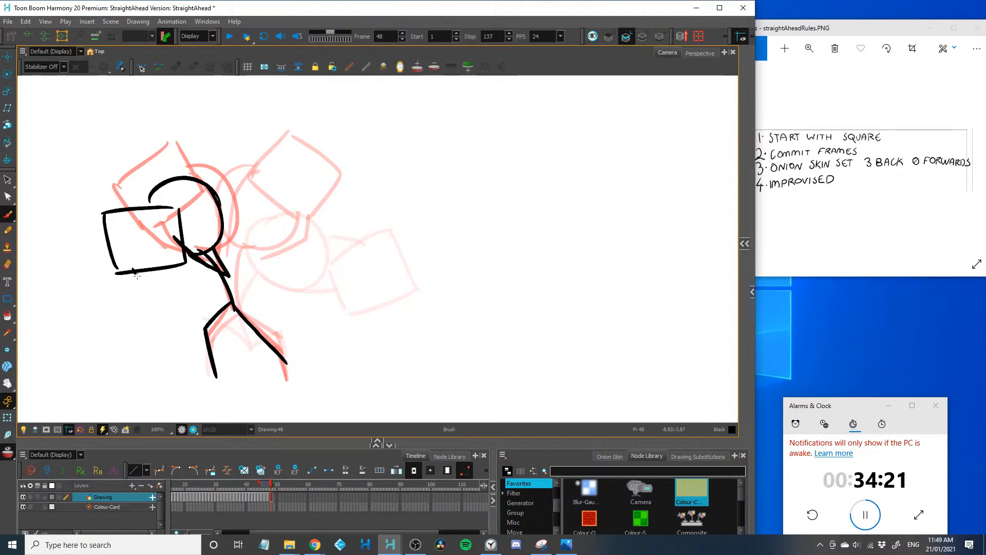
# Save the scene and advance to frame 49
pyautogui.hotkey('ctrl', 's')
pyautogui.press('.')
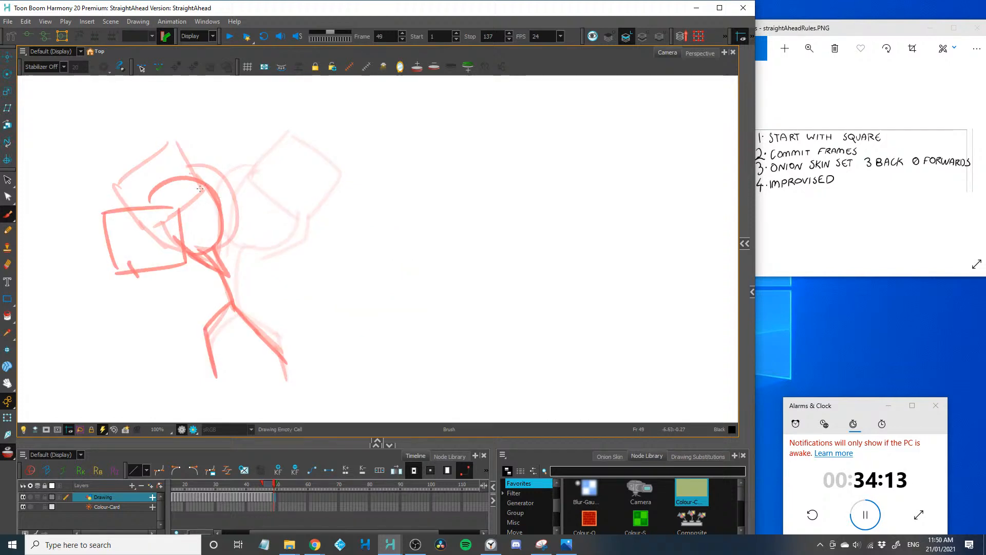
pyautogui.moveTo(186, 180); pyautogui.dragTo(211, 251)
pyautogui.hotkey('ctrl', 'z')
pyautogui.moveTo(182, 218); pyautogui.dragTo(108, 216)
pyautogui.hotkey('ctrl', 'z')
pyautogui.moveTo(232, 111); pyautogui.dragTo(190, 308)
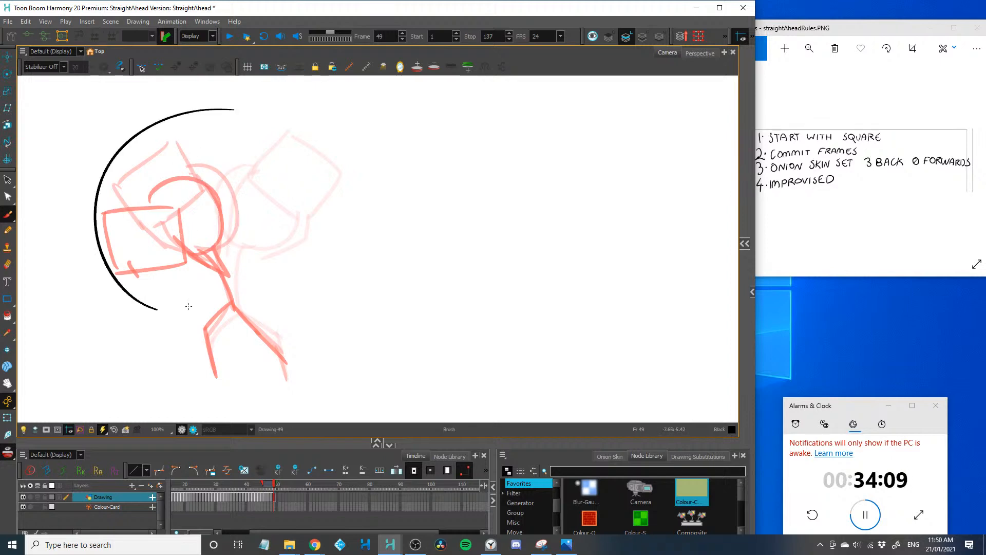
pyautogui.hotkey('ctrl', 'z')
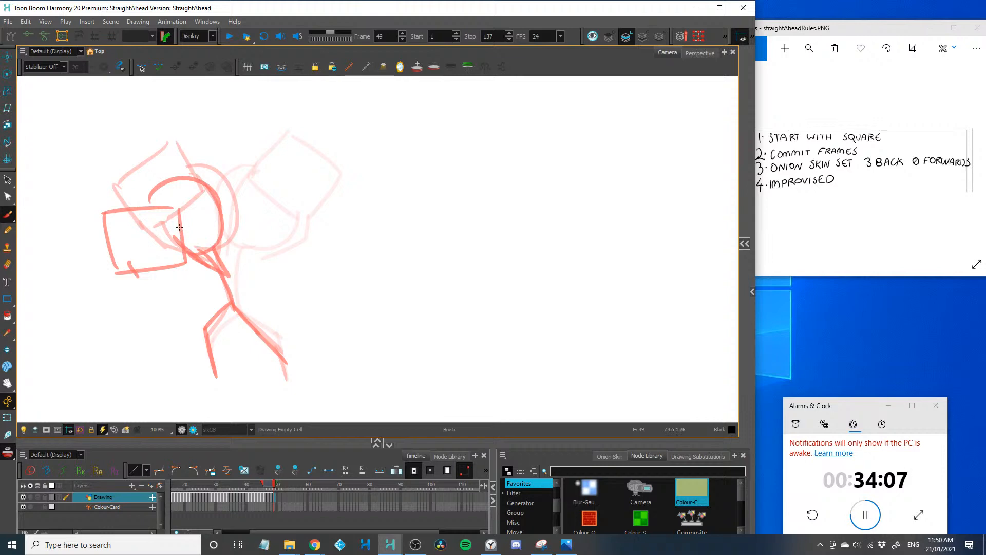
# Draw frame 49 with the square slightly lower in front of the figure, plus its open head curve, leaning torso and spread legs
pyautogui.moveTo(180, 227)
pyautogui.mouseDown()
pyautogui.moveTo(122, 283)
pyautogui.moveTo(125, 297)
pyautogui.mouseUp()
pyautogui.moveTo(183, 233); pyautogui.dragTo(191, 289)
pyautogui.moveTo(125, 295); pyautogui.dragTo(188, 286)
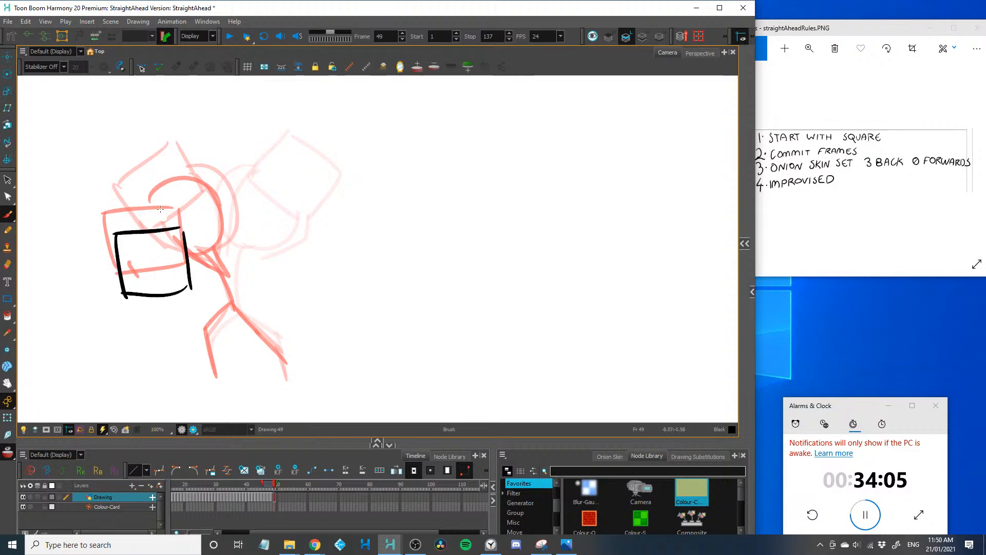
pyautogui.moveTo(150, 220)
pyautogui.mouseDown()
pyautogui.moveTo(192, 195)
pyautogui.moveTo(220, 215)
pyautogui.moveTo(187, 262)
pyautogui.moveTo(164, 199)
pyautogui.moveTo(206, 197)
pyautogui.moveTo(213, 249)
pyautogui.moveTo(183, 254)
pyautogui.moveTo(291, 381)
pyautogui.mouseUp()
pyautogui.hotkey('ctrl', 'z')
pyautogui.hotkey('ctrl', 'z')
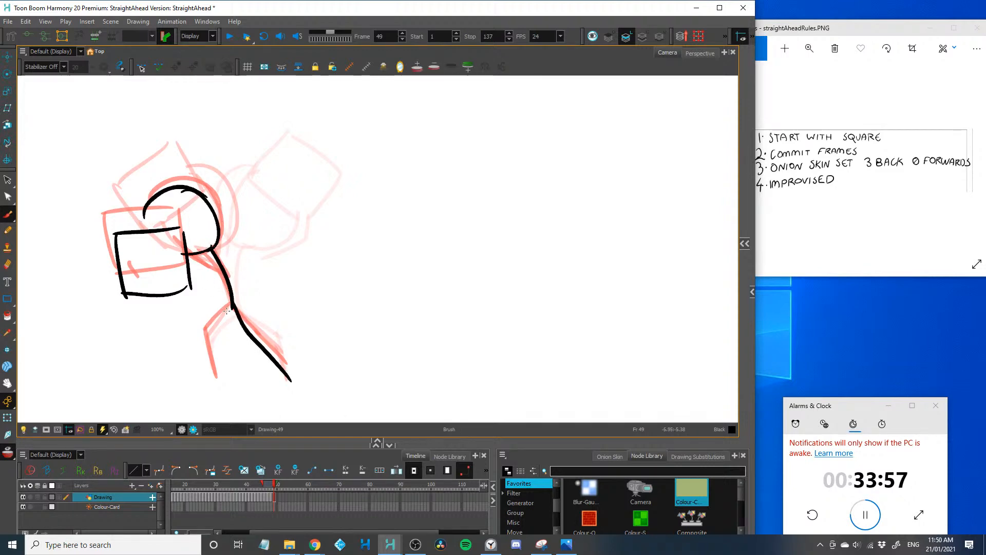
pyautogui.moveTo(232, 306); pyautogui.dragTo(214, 377)
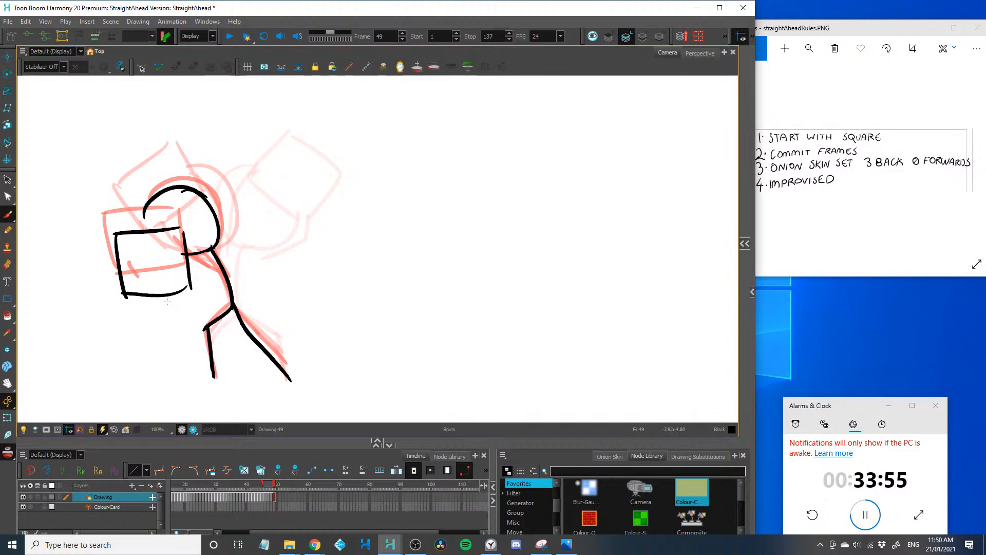
# Advance to frame 50 and draw the square lower and closer to the figure's torso
pyautogui.press('.')
pyautogui.moveTo(146, 259); pyautogui.dragTo(206, 257)
pyautogui.moveTo(144, 261); pyautogui.dragTo(148, 310)
pyautogui.moveTo(210, 257); pyautogui.dragTo(210, 317)
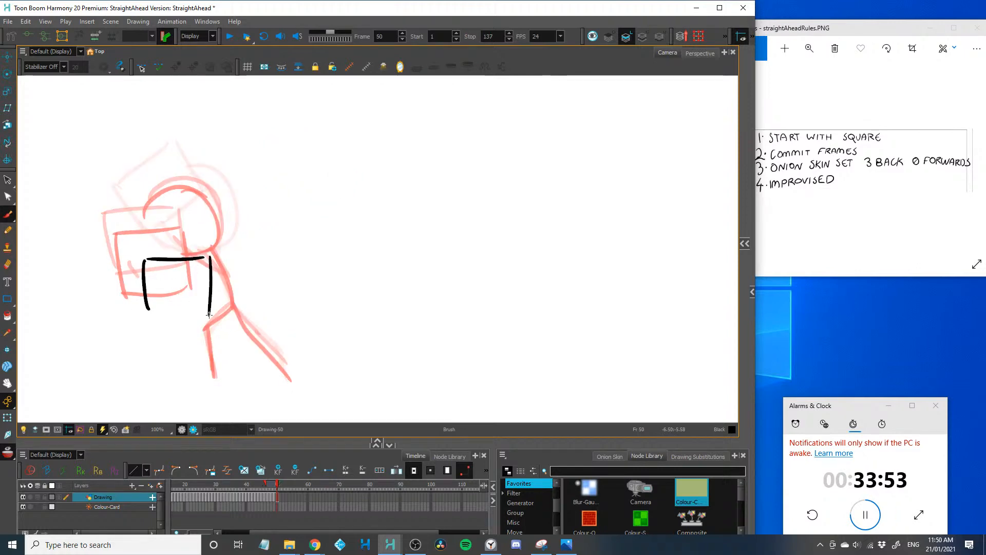
pyautogui.moveTo(145, 314); pyautogui.dragTo(212, 316)
pyautogui.moveTo(150, 237)
pyautogui.mouseDown()
pyautogui.moveTo(158, 217)
pyautogui.moveTo(224, 230)
pyautogui.moveTo(221, 263)
pyautogui.moveTo(161, 256)
pyautogui.moveTo(206, 217)
pyautogui.moveTo(217, 225)
pyautogui.mouseUp()
pyautogui.hotkey('ctrl', 'z')
pyautogui.hotkey('ctrl', 'z')
pyautogui.hotkey('ctrl', 'z')
pyautogui.moveTo(195, 211); pyautogui.dragTo(222, 271)
pyautogui.hotkey('ctrl', 'z')
pyautogui.hotkey('ctrl', 'z')
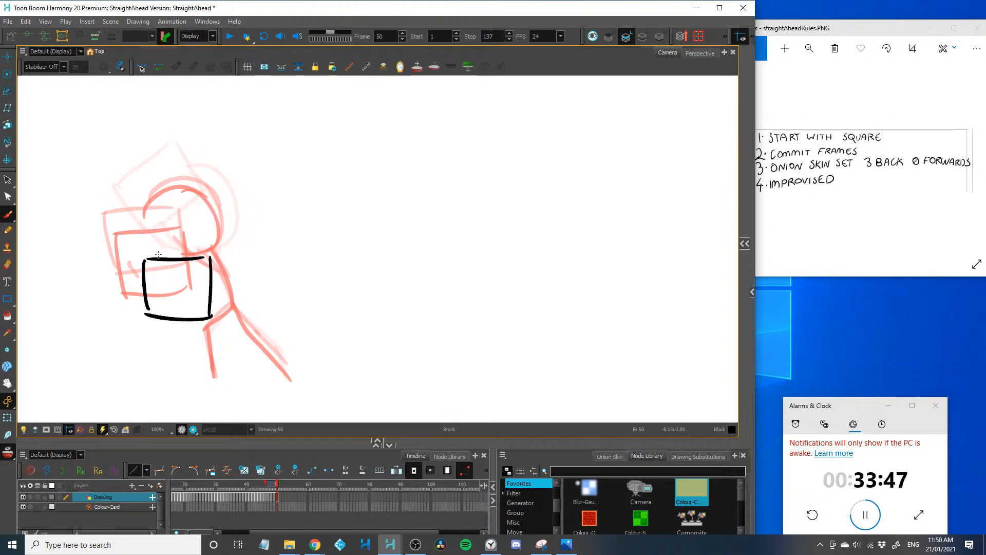
# Draw the rounded head above the frame 50 square, with the curved torso, bent legs and arms gripping the square's sides
pyautogui.moveTo(152, 251)
pyautogui.mouseDown()
pyautogui.moveTo(226, 246)
pyautogui.moveTo(238, 314)
pyautogui.moveTo(290, 375)
pyautogui.mouseUp()
pyautogui.moveTo(238, 307); pyautogui.dragTo(210, 377)
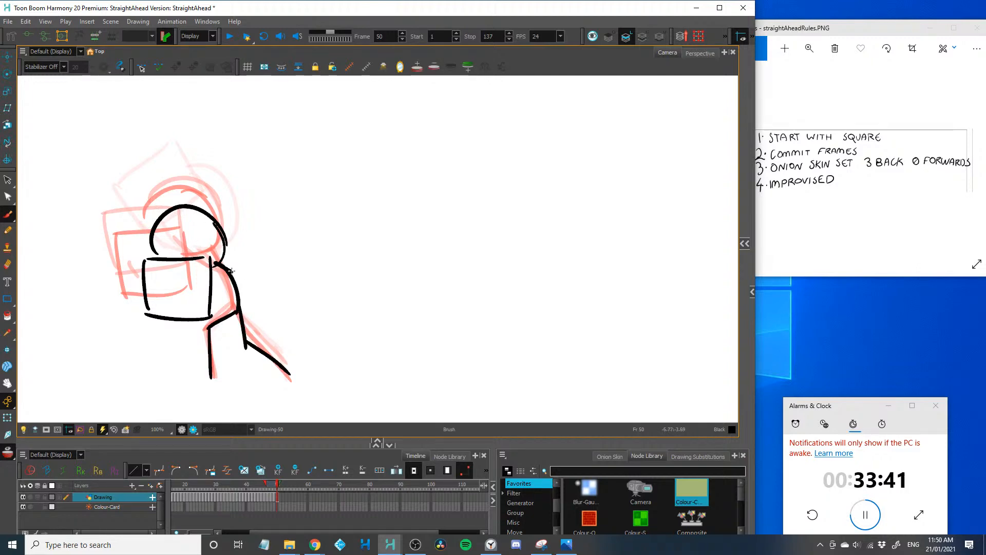
pyautogui.moveTo(218, 261); pyautogui.dragTo(210, 301)
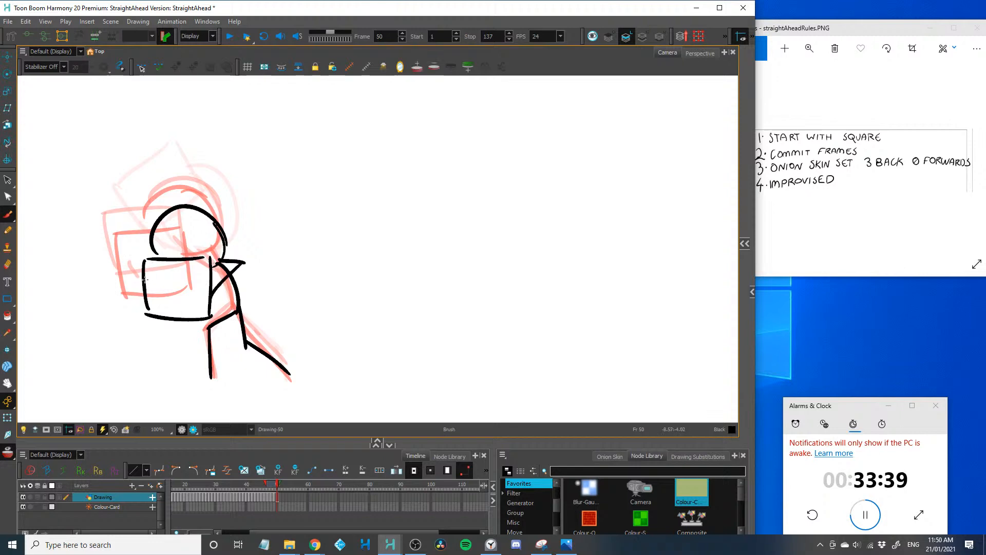
pyautogui.moveTo(142, 271); pyautogui.dragTo(151, 295)
# Advance to frame 51 and draw the square shifted right so that it covers the figure's torso
pyautogui.press('.')
pyautogui.moveTo(264, 114)
pyautogui.mouseDown()
pyautogui.moveTo(225, 116)
pyautogui.moveTo(221, 314)
pyautogui.moveTo(146, 273)
pyautogui.mouseUp()
pyautogui.hotkey('ctrl', 'z')
pyautogui.hotkey('ctrl', 'z')
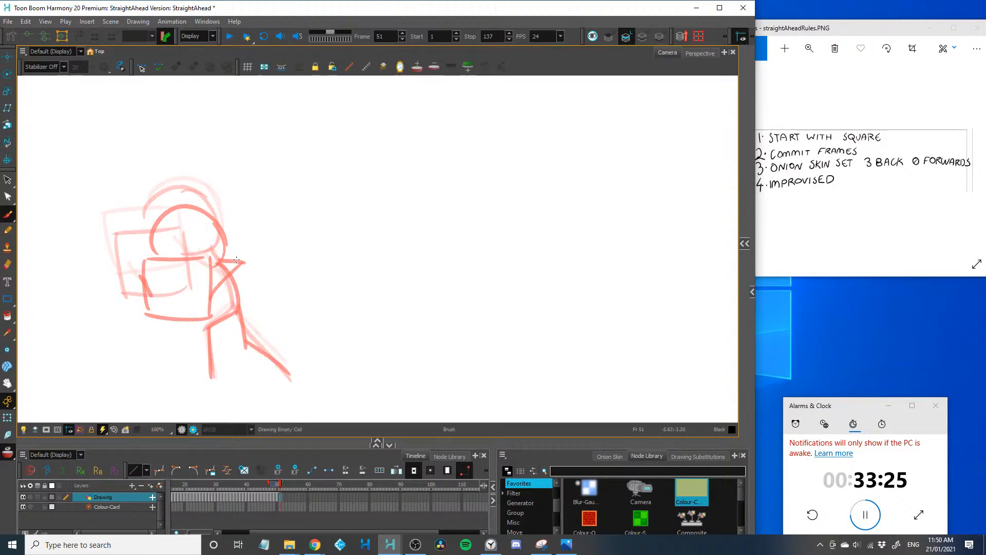
pyautogui.moveTo(242, 250)
pyautogui.mouseDown()
pyautogui.moveTo(157, 247)
pyautogui.moveTo(236, 251)
pyautogui.moveTo(185, 311)
pyautogui.mouseUp()
pyautogui.hotkey('ctrl', 'z')
pyautogui.moveTo(164, 250)
pyautogui.mouseDown()
pyautogui.moveTo(188, 311)
pyautogui.moveTo(121, 270)
pyautogui.moveTo(112, 225)
pyautogui.mouseUp()
pyautogui.hotkey('ctrl', 'z')
pyautogui.moveTo(232, 321); pyautogui.dragTo(100, 193)
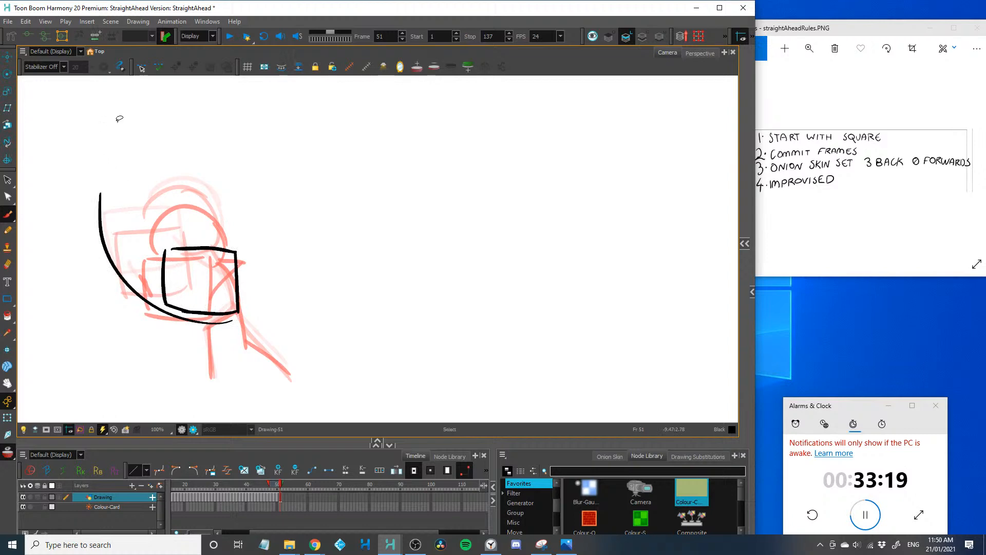
pyautogui.hotkey('ctrl', 'z')
# Add both gripping hands, the half-round head, the back line and the bent legs around the frame 51 square
pyautogui.press('2')
pyautogui.moveTo(112, 363); pyautogui.dragTo(199, 317)
pyautogui.moveTo(297, 223); pyautogui.dragTo(288, 245)
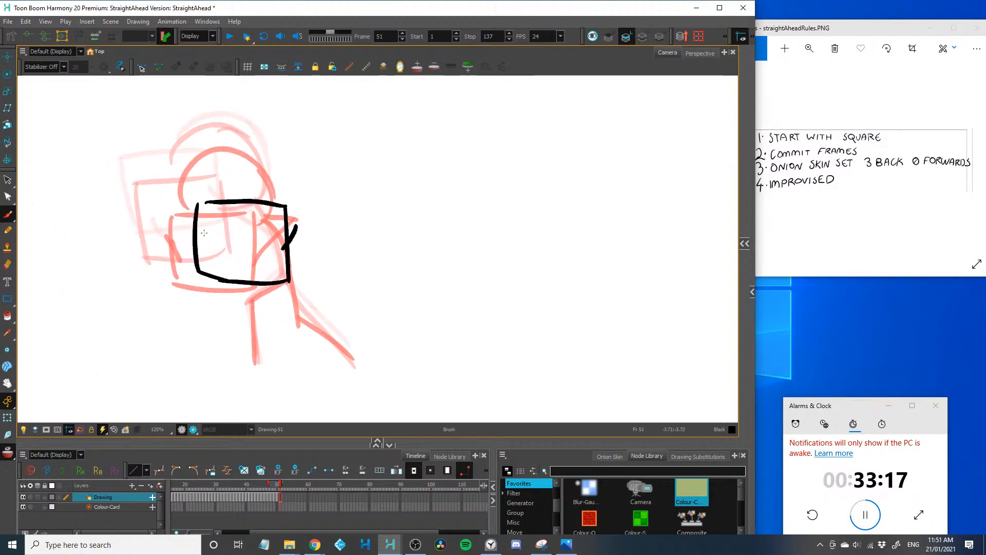
pyautogui.moveTo(197, 223); pyautogui.dragTo(202, 241)
pyautogui.moveTo(199, 206)
pyautogui.mouseDown()
pyautogui.moveTo(196, 239)
pyautogui.moveTo(263, 190)
pyautogui.moveTo(290, 227)
pyautogui.mouseUp()
pyautogui.moveTo(294, 319)
pyautogui.mouseDown()
pyautogui.moveTo(303, 359)
pyautogui.moveTo(358, 405)
pyautogui.moveTo(252, 354)
pyautogui.moveTo(250, 410)
pyautogui.mouseUp()
pyautogui.moveTo(288, 259); pyautogui.dragTo(290, 310)
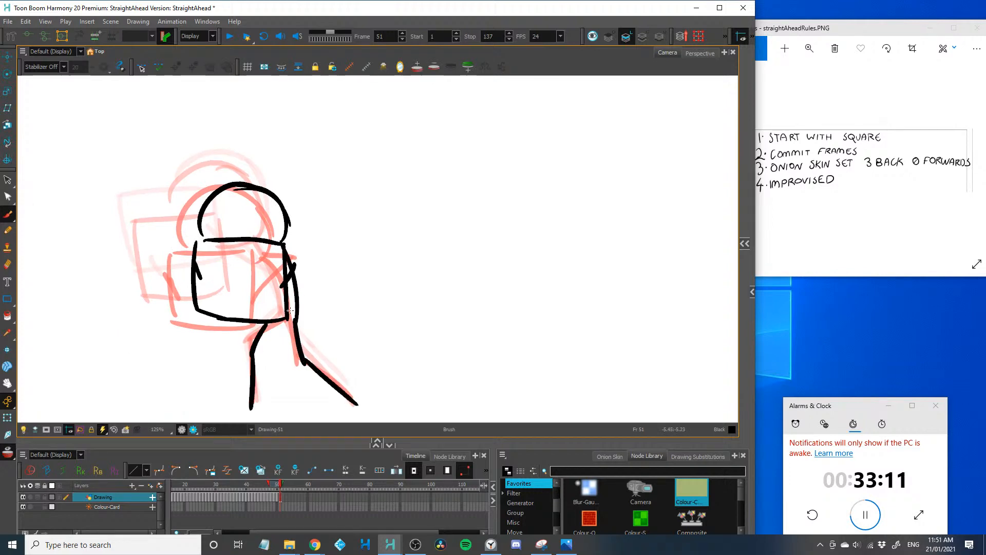
# Advance to frame 52 and draw the head higher and further right, with the square directly below it
pyautogui.press('.')
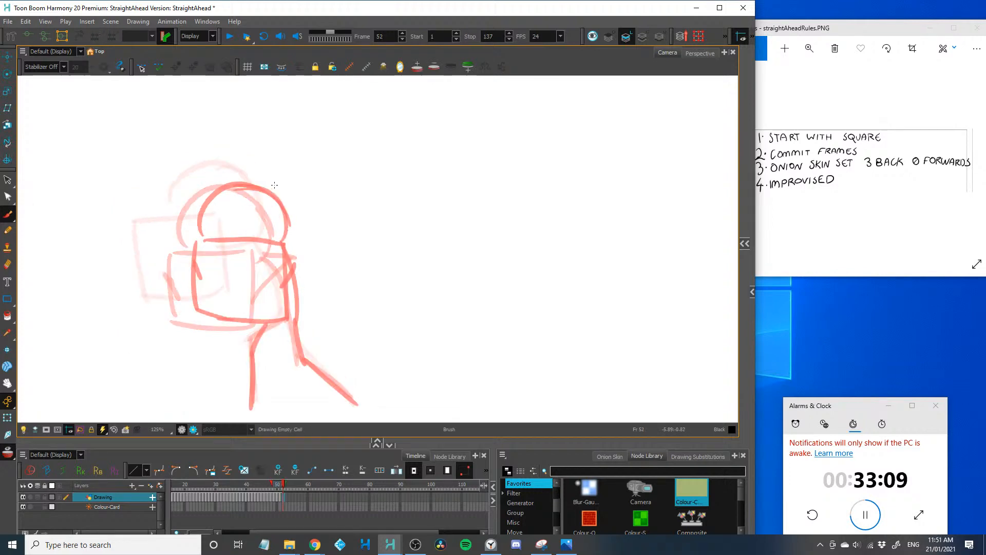
pyautogui.moveTo(236, 175)
pyautogui.mouseDown()
pyautogui.moveTo(313, 210)
pyautogui.moveTo(310, 237)
pyautogui.mouseUp()
pyautogui.moveTo(264, 164)
pyautogui.mouseDown()
pyautogui.moveTo(232, 215)
pyautogui.moveTo(302, 233)
pyautogui.mouseUp()
pyautogui.moveTo(231, 235); pyautogui.dragTo(233, 292)
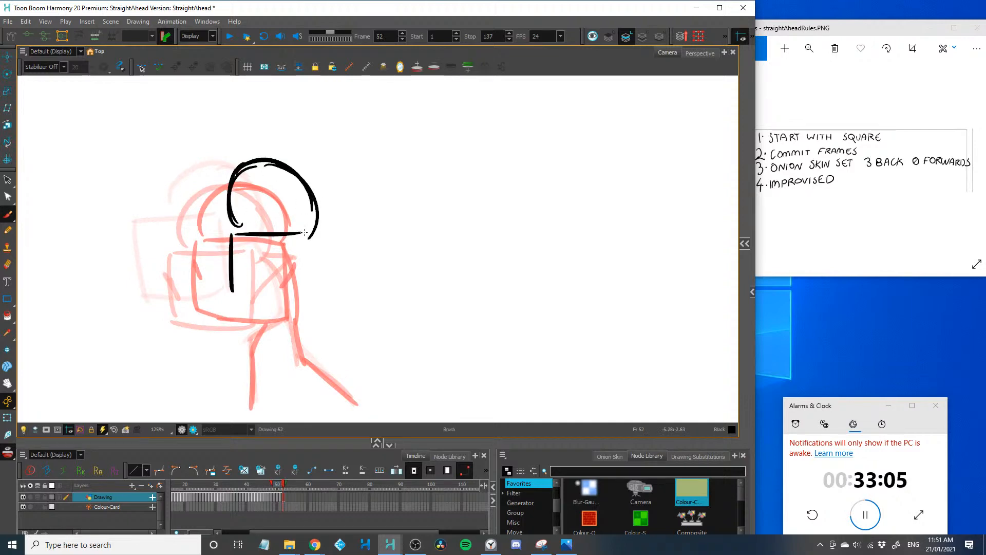
pyautogui.moveTo(307, 232); pyautogui.dragTo(295, 303)
pyautogui.moveTo(227, 297)
pyautogui.mouseDown()
pyautogui.moveTo(308, 295)
pyautogui.moveTo(306, 354)
pyautogui.moveTo(351, 400)
pyautogui.mouseUp()
pyautogui.hotkey('ctrl', 'z')
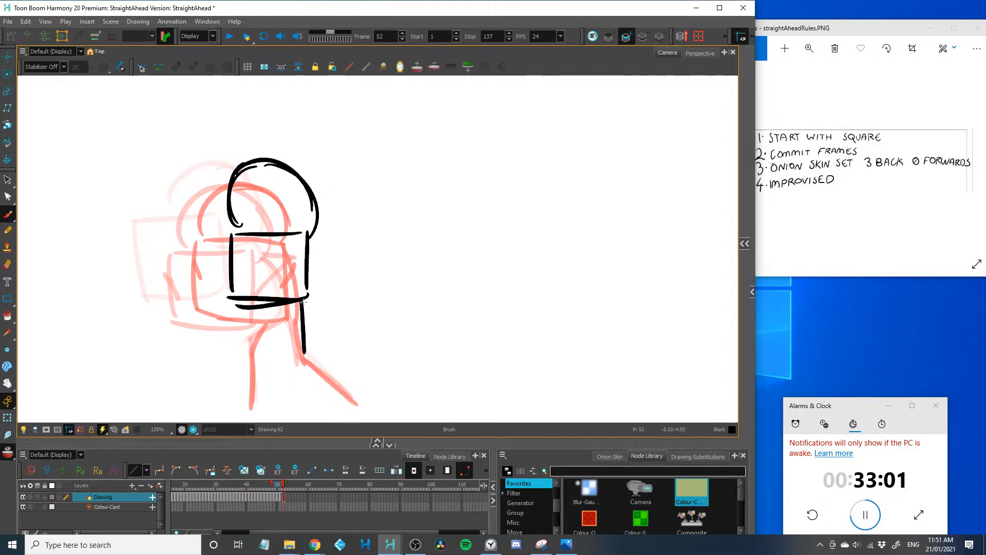
# Draw the two legs below the frame 52 square and the arms holding its sides
pyautogui.moveTo(302, 303)
pyautogui.mouseDown()
pyautogui.moveTo(307, 351)
pyautogui.moveTo(343, 391)
pyautogui.mouseUp()
pyautogui.moveTo(262, 302); pyautogui.dragTo(254, 414)
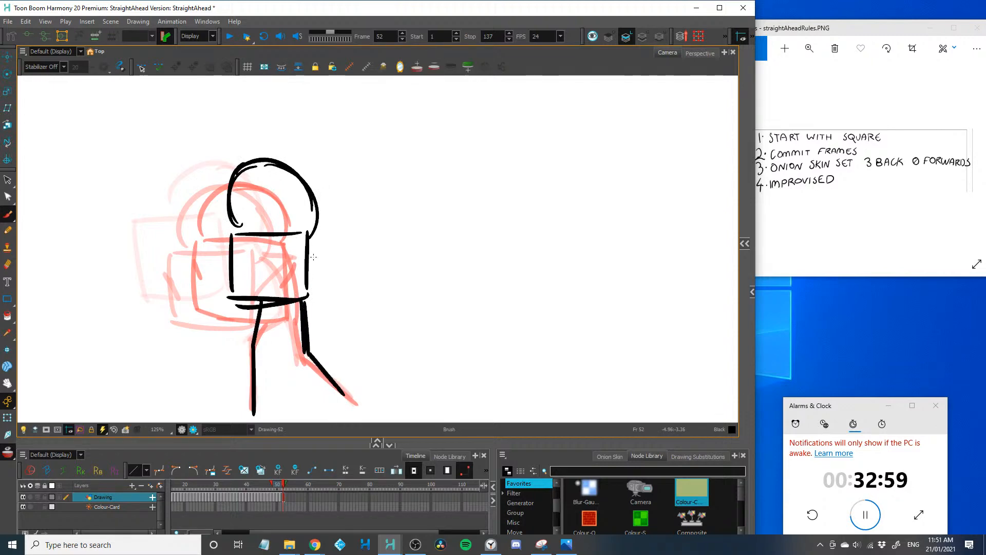
pyautogui.moveTo(293, 277); pyautogui.dragTo(317, 254)
# Advance to frame 53 and draw a full round head raised above the square held at the chest
pyautogui.press('.')
pyautogui.moveTo(283, 137)
pyautogui.mouseDown()
pyautogui.moveTo(286, 218)
pyautogui.moveTo(308, 220)
pyautogui.moveTo(234, 230)
pyautogui.mouseUp()
pyautogui.moveTo(234, 233); pyautogui.dragTo(240, 287)
pyautogui.moveTo(326, 232); pyautogui.dragTo(318, 304)
pyautogui.moveTo(235, 296)
pyautogui.mouseDown()
pyautogui.moveTo(315, 301)
pyautogui.moveTo(323, 391)
pyautogui.mouseUp()
pyautogui.hotkey('ctrl', 'z')
# Draw the straightening legs under the frame 53 square and a short hand stroke across each of its sides
pyautogui.moveTo(307, 302)
pyautogui.mouseDown()
pyautogui.moveTo(314, 350)
pyautogui.moveTo(341, 401)
pyautogui.mouseUp()
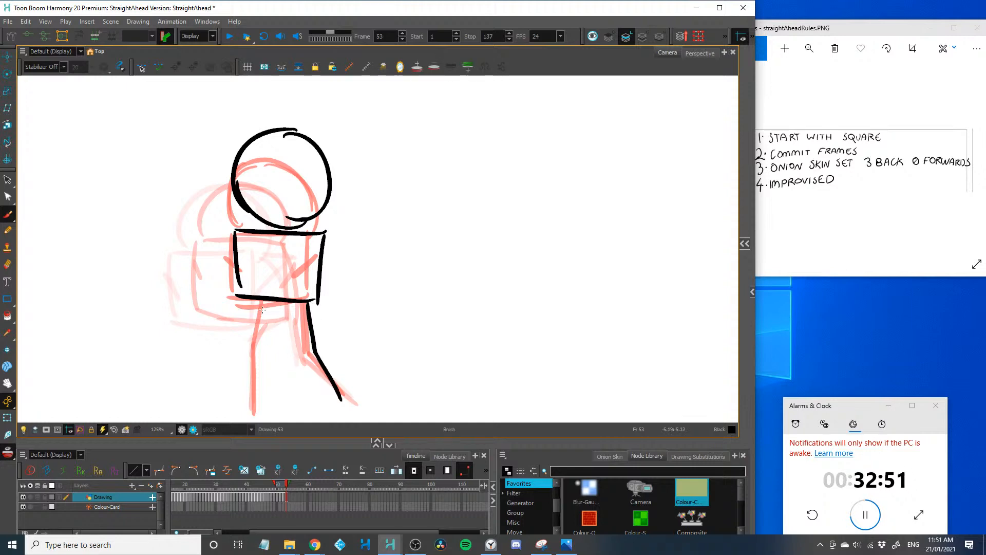
pyautogui.moveTo(262, 303); pyautogui.dragTo(253, 409)
pyautogui.moveTo(333, 261); pyautogui.dragTo(309, 271)
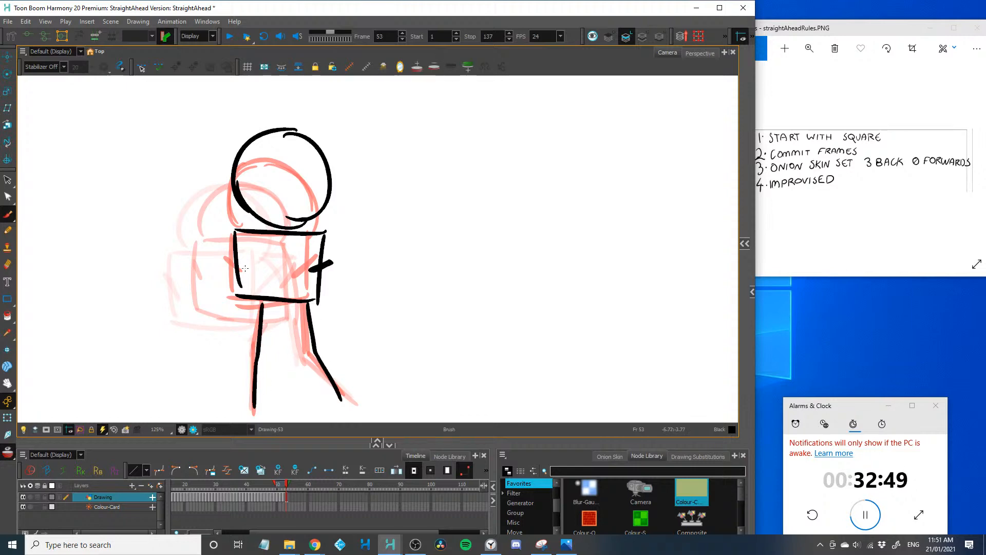
pyautogui.moveTo(221, 268); pyautogui.dragTo(249, 266)
# Advance to frame 54 and draw the round head, short neck and square slightly higher than on the previous frame
pyautogui.press('.')
pyautogui.moveTo(273, 124)
pyautogui.mouseDown()
pyautogui.moveTo(312, 206)
pyautogui.moveTo(268, 207)
pyautogui.moveTo(245, 165)
pyautogui.moveTo(280, 227)
pyautogui.moveTo(241, 227)
pyautogui.moveTo(239, 271)
pyautogui.mouseUp()
pyautogui.moveTo(324, 220)
pyautogui.mouseDown()
pyautogui.moveTo(257, 283)
pyautogui.moveTo(240, 262)
pyautogui.mouseUp()
pyautogui.hotkey('ctrl', 'z')
pyautogui.hotkey('ctrl', 'z')
# Draw the frame 54 legs spreading from a single hip point below the square, and add the hands on both sides
pyautogui.moveTo(317, 290)
pyautogui.mouseDown()
pyautogui.moveTo(252, 290)
pyautogui.moveTo(240, 262)
pyautogui.moveTo(313, 307)
pyautogui.moveTo(325, 399)
pyautogui.mouseUp()
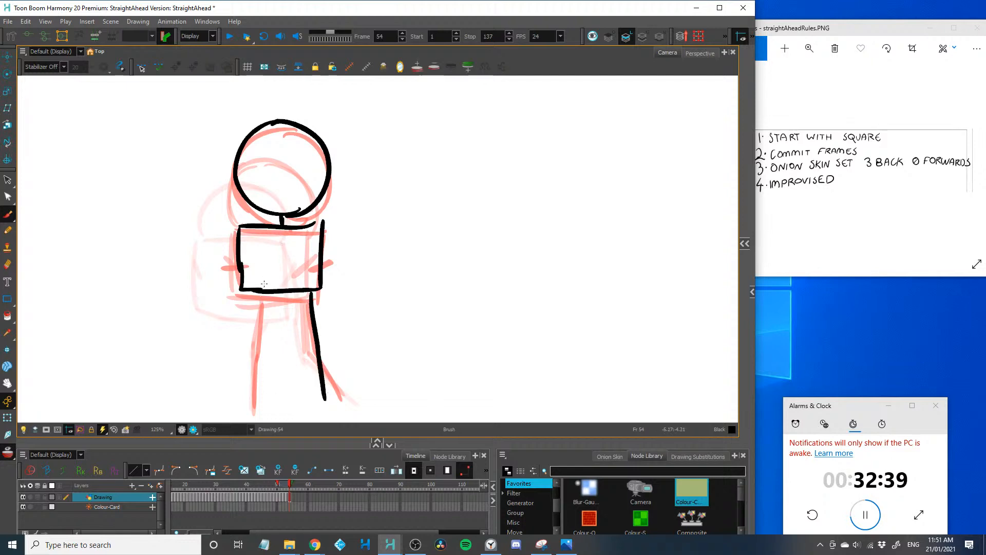
pyautogui.hotkey('ctrl', 'z')
pyautogui.hotkey('ctrl', 'z')
pyautogui.moveTo(289, 288)
pyautogui.mouseDown()
pyautogui.moveTo(336, 395)
pyautogui.moveTo(264, 347)
pyautogui.moveTo(253, 400)
pyautogui.mouseUp()
pyautogui.moveTo(306, 261); pyautogui.dragTo(333, 254)
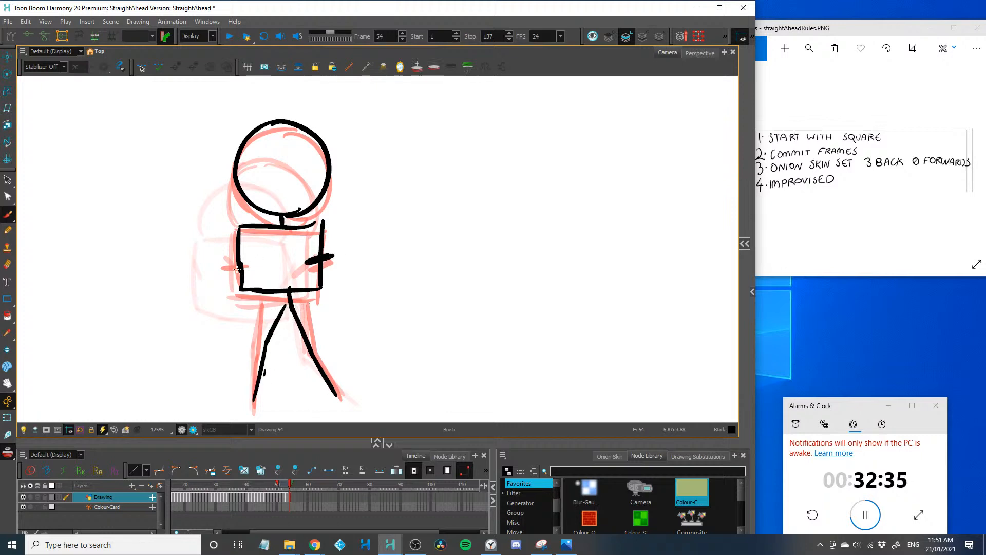
pyautogui.moveTo(220, 255)
pyautogui.mouseDown()
pyautogui.moveTo(247, 259)
pyautogui.moveTo(187, 247)
pyautogui.mouseUp()
# Advance to frame 55 and draw the round head, the square at chest height and both gripping hands
pyautogui.press('2')
pyautogui.press('2')
pyautogui.press('2')
pyautogui.press('1')
pyautogui.press('1')
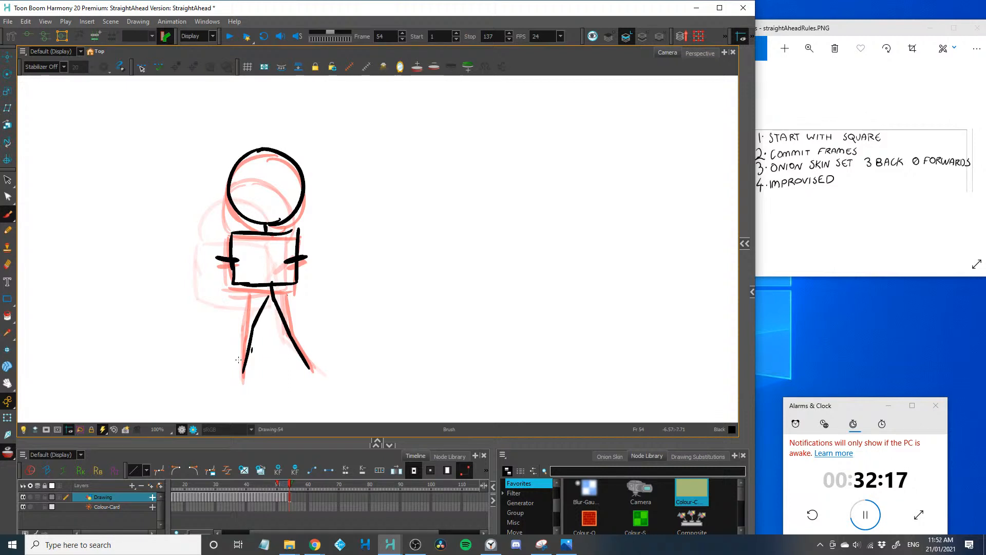
pyautogui.press('.')
pyautogui.press('2')
pyautogui.moveTo(163, 288); pyautogui.dragTo(171, 296)
pyautogui.press('2')
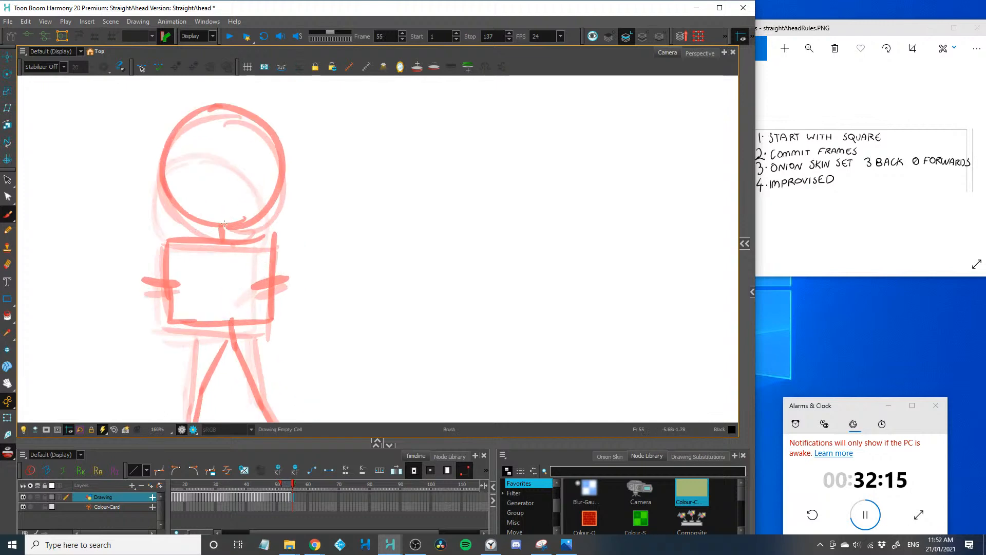
pyautogui.moveTo(223, 227)
pyautogui.mouseDown()
pyautogui.moveTo(183, 211)
pyautogui.moveTo(161, 163)
pyautogui.moveTo(201, 109)
pyautogui.moveTo(269, 134)
pyautogui.moveTo(268, 200)
pyautogui.moveTo(176, 239)
pyautogui.moveTo(115, 242)
pyautogui.moveTo(124, 339)
pyautogui.moveTo(217, 342)
pyautogui.moveTo(250, 235)
pyautogui.mouseUp()
pyautogui.press('2')
pyautogui.moveTo(263, 282); pyautogui.dragTo(226, 299)
pyautogui.moveTo(96, 285); pyautogui.dragTo(133, 296)
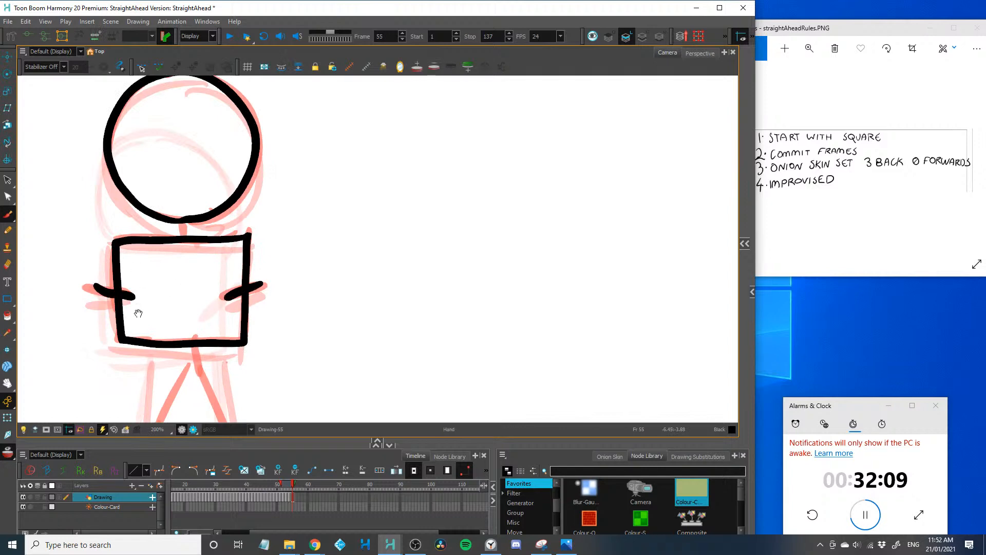
# Complete frame 55 with the short neck and two legs spreading from the hip below the square
pyautogui.moveTo(190, 225); pyautogui.dragTo(189, 237)
pyautogui.press('space')
pyautogui.moveTo(156, 338)
pyautogui.mouseDown()
pyautogui.moveTo(171, 211)
pyautogui.moveTo(208, 234)
pyautogui.moveTo(149, 397)
pyautogui.mouseUp()
pyautogui.moveTo(209, 233); pyautogui.dragTo(286, 383)
pyautogui.press('2')
pyautogui.press('2')
pyautogui.press('2')
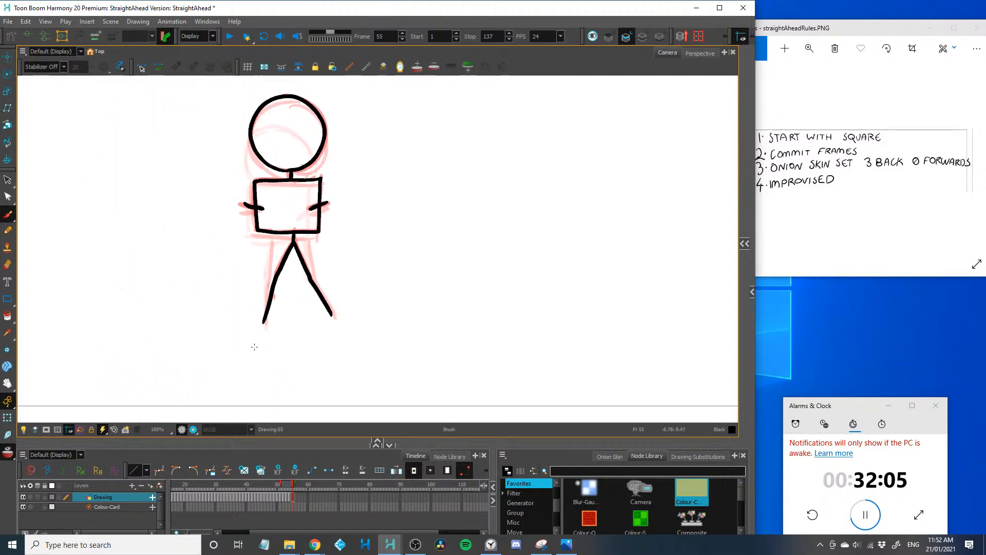
pyautogui.press('space')
pyautogui.moveTo(203, 285); pyautogui.dragTo(167, 341)
# Advance to frame 56 and try a curved motion guide sweeping from the square around the left side of the head
pyautogui.press('.')
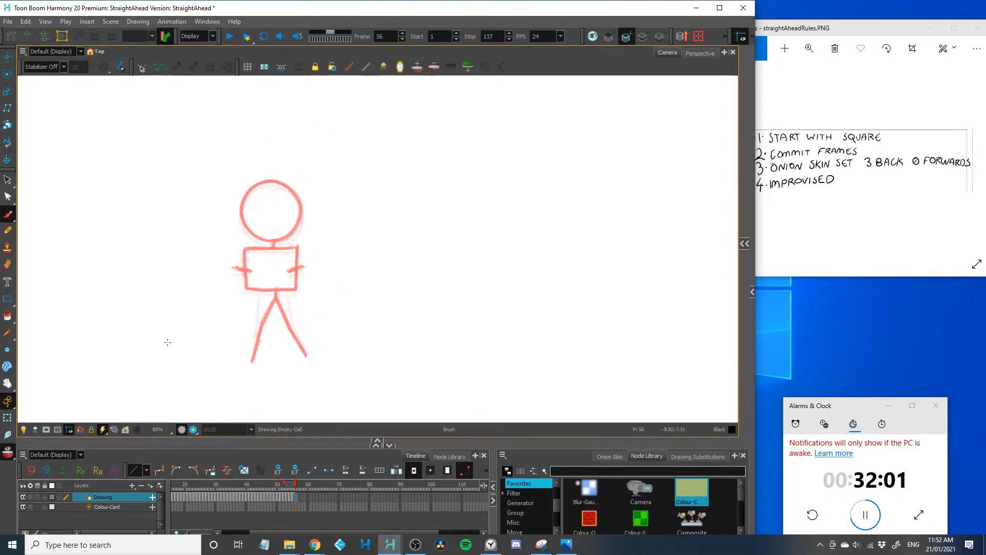
pyautogui.press('1')
pyautogui.press('1')
pyautogui.press('1')
pyautogui.press('2')
pyautogui.press('space')
pyautogui.moveTo(202, 311)
pyautogui.mouseDown()
pyautogui.moveTo(143, 337)
pyautogui.moveTo(123, 359)
pyautogui.mouseUp()
pyautogui.press('2')
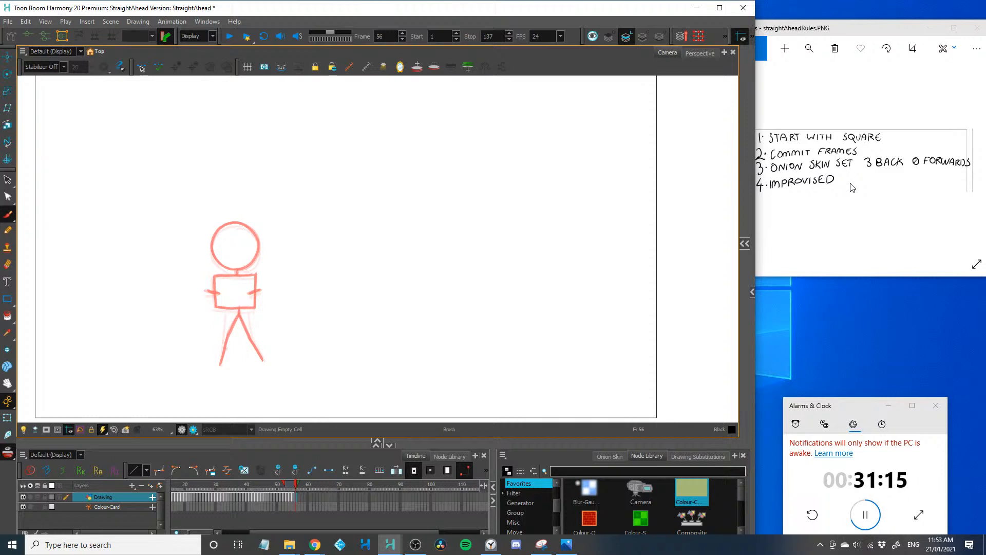
pyautogui.moveTo(194, 199); pyautogui.dragTo(255, 291)
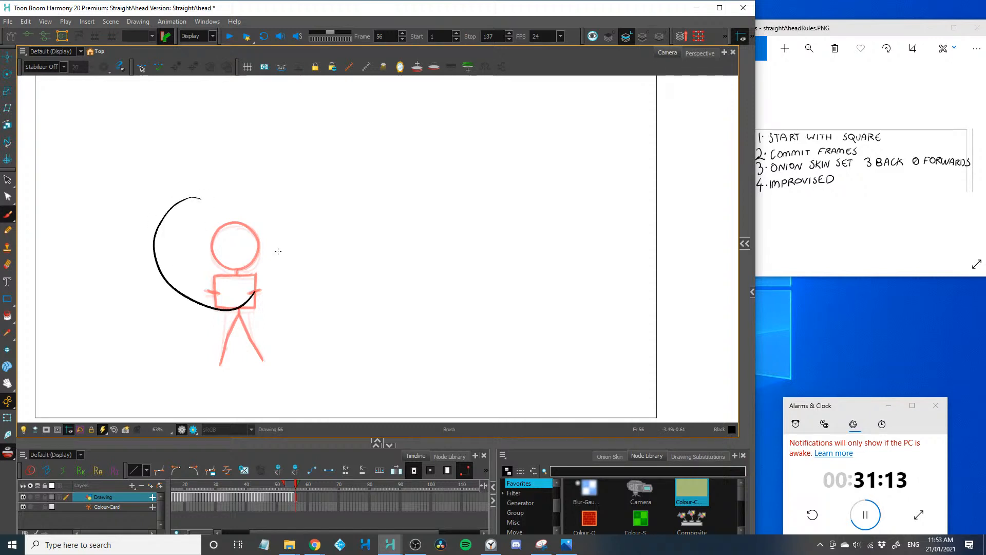
pyautogui.hotkey('ctrl', 'z')
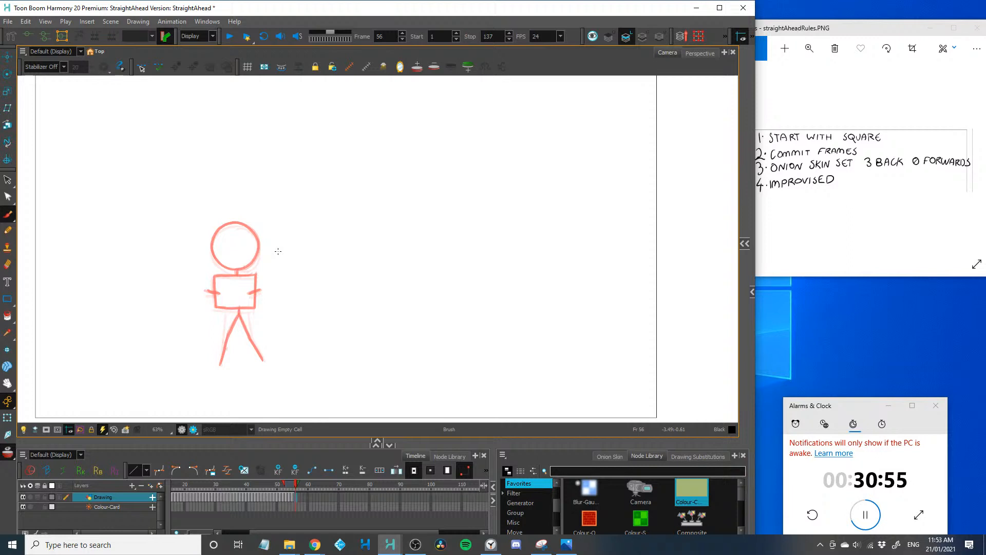
# Draw the frame 56 head, neck and square tilting slightly to the left, along with the right leg
pyautogui.press('2')
pyautogui.press('2')
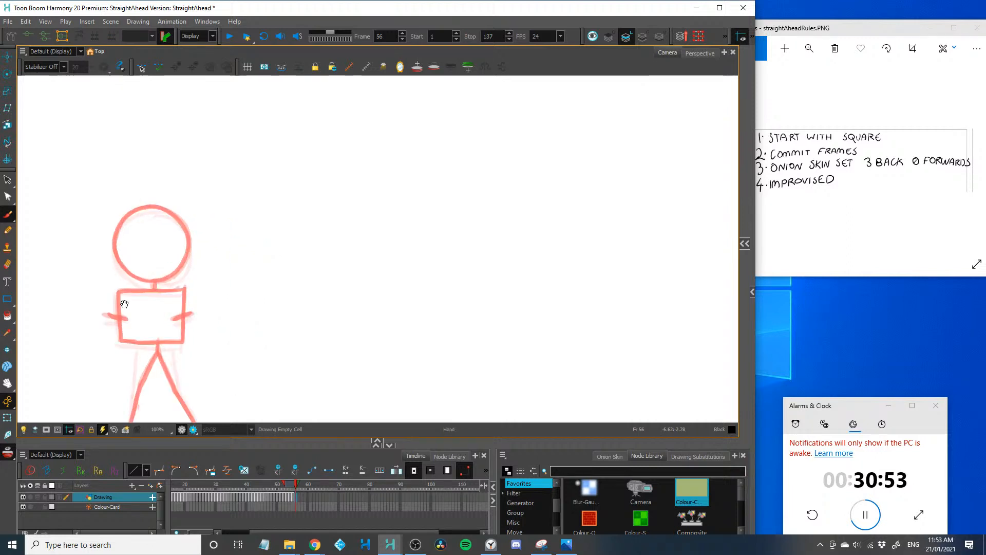
pyautogui.moveTo(133, 298); pyautogui.dragTo(262, 279)
pyautogui.scroll(1, 187, 308)
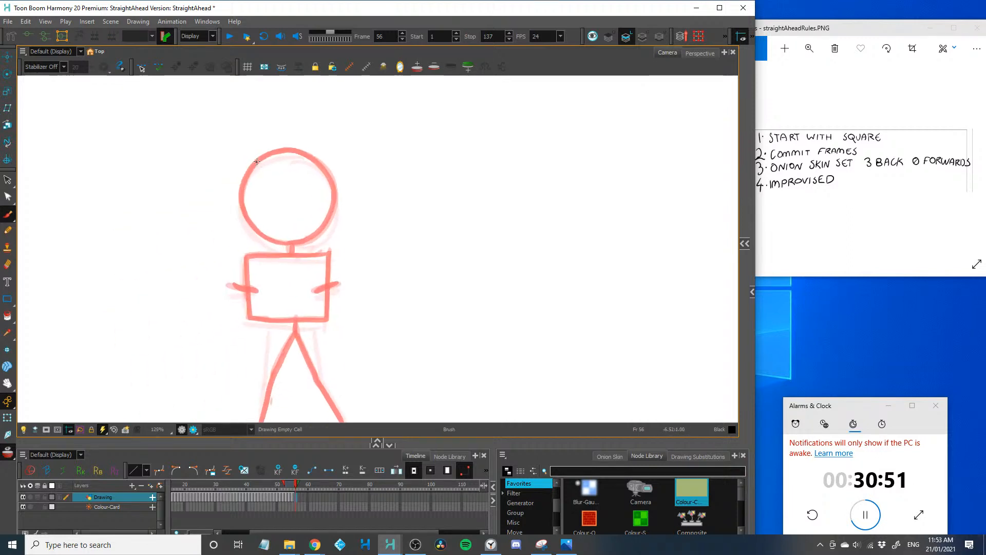
pyautogui.moveTo(256, 161)
pyautogui.mouseDown()
pyautogui.moveTo(323, 218)
pyautogui.moveTo(302, 167)
pyautogui.moveTo(288, 247)
pyautogui.moveTo(273, 158)
pyautogui.moveTo(290, 243)
pyautogui.moveTo(260, 239)
pyautogui.moveTo(293, 241)
pyautogui.moveTo(235, 263)
pyautogui.moveTo(238, 301)
pyautogui.mouseUp()
pyautogui.hotkey('ctrl', 'z')
pyautogui.moveTo(285, 251)
pyautogui.mouseDown()
pyautogui.moveTo(323, 314)
pyautogui.moveTo(249, 328)
pyautogui.moveTo(237, 282)
pyautogui.moveTo(321, 325)
pyautogui.moveTo(340, 377)
pyautogui.mouseUp()
pyautogui.scroll(-2, 295, 275)
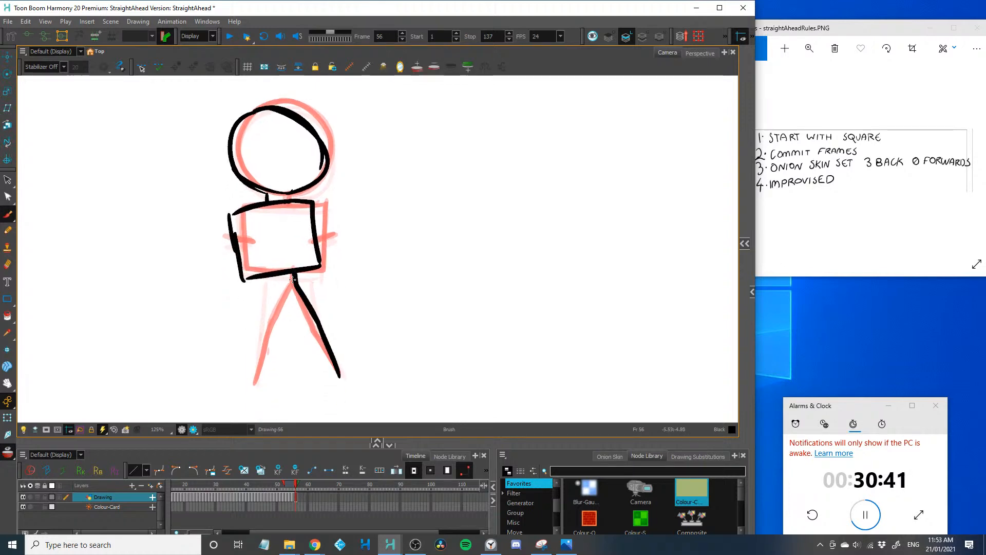
# Add the left leg and the angled hands on both sides of the frame 56 square
pyautogui.moveTo(293, 277); pyautogui.dragTo(255, 382)
pyautogui.moveTo(301, 234); pyautogui.dragTo(324, 221)
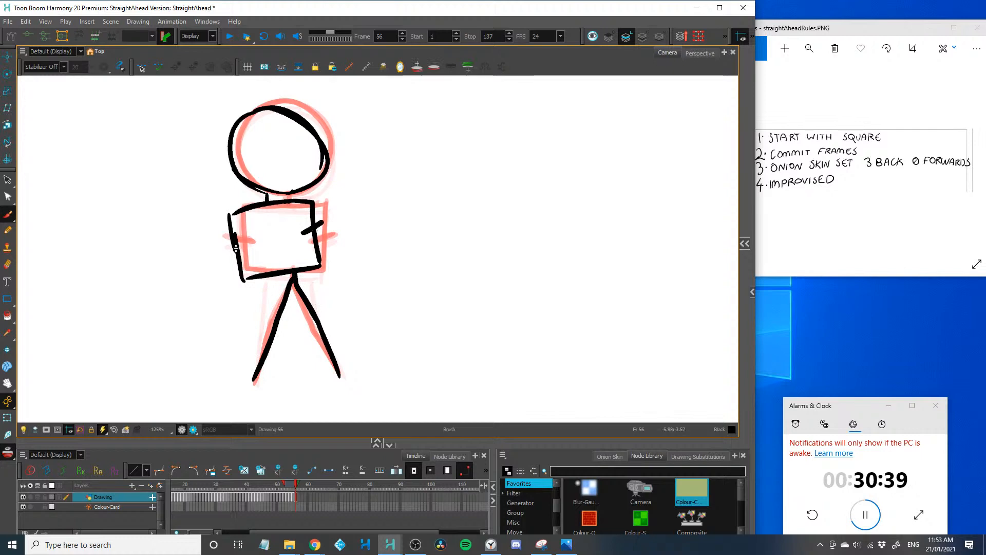
pyautogui.moveTo(246, 238); pyautogui.dragTo(227, 250)
# Advance to frame 57 and draw the tilted square further left, with its gripping hands, the round head and neck
pyautogui.press('.')
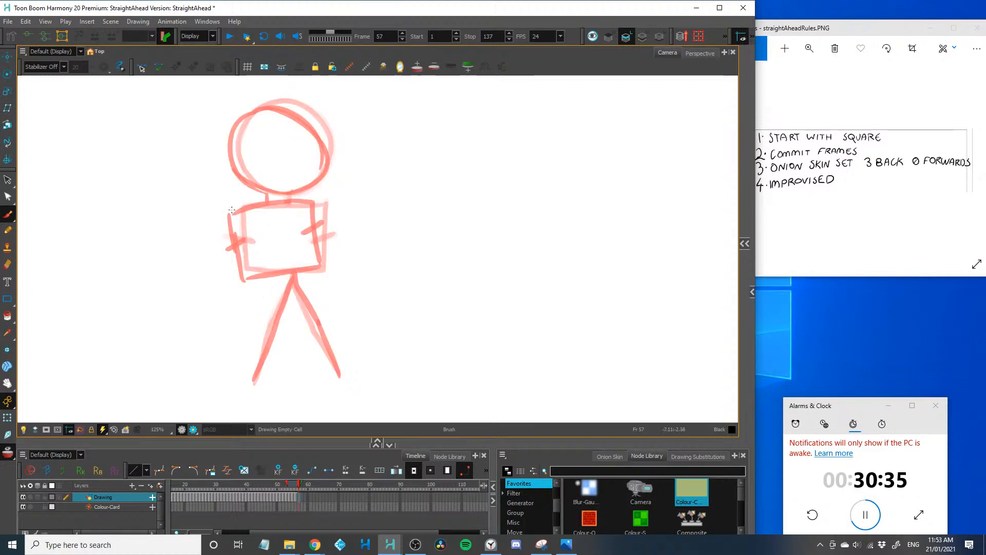
pyautogui.moveTo(250, 205)
pyautogui.mouseDown()
pyautogui.moveTo(182, 248)
pyautogui.moveTo(270, 255)
pyautogui.moveTo(210, 294)
pyautogui.moveTo(182, 248)
pyautogui.mouseUp()
pyautogui.moveTo(261, 220); pyautogui.dragTo(258, 239)
pyautogui.moveTo(183, 273); pyautogui.dragTo(207, 266)
pyautogui.moveTo(200, 130)
pyautogui.mouseDown()
pyautogui.moveTo(249, 175)
pyautogui.moveTo(210, 208)
pyautogui.mouseUp()
pyautogui.moveTo(204, 128)
pyautogui.mouseDown()
pyautogui.moveTo(187, 137)
pyautogui.moveTo(228, 211)
pyautogui.mouseUp()
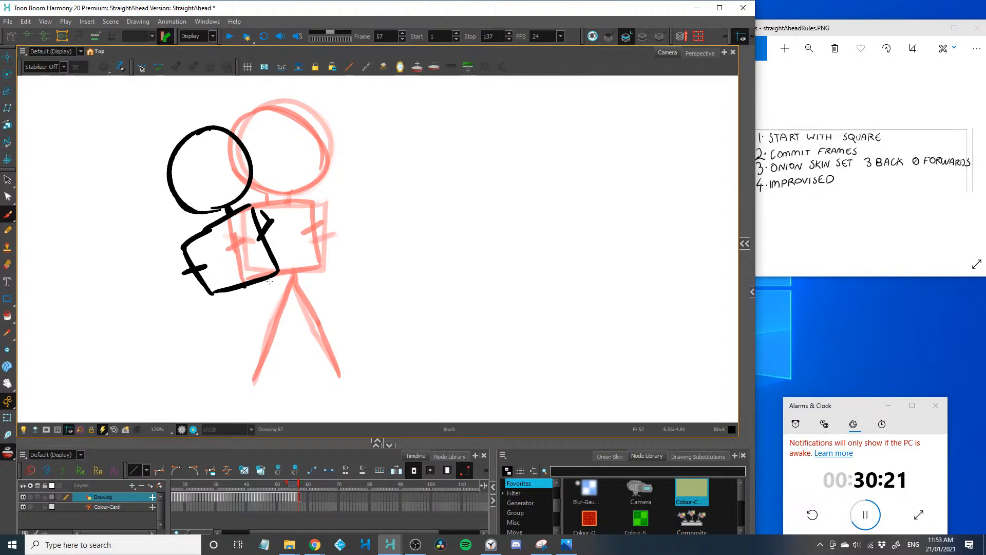
# Draw the frame 57 legs, the right one stretched back to its footing and the left one bent and stepping forward
pyautogui.moveTo(259, 281)
pyautogui.mouseDown()
pyautogui.moveTo(313, 314)
pyautogui.moveTo(340, 375)
pyautogui.mouseUp()
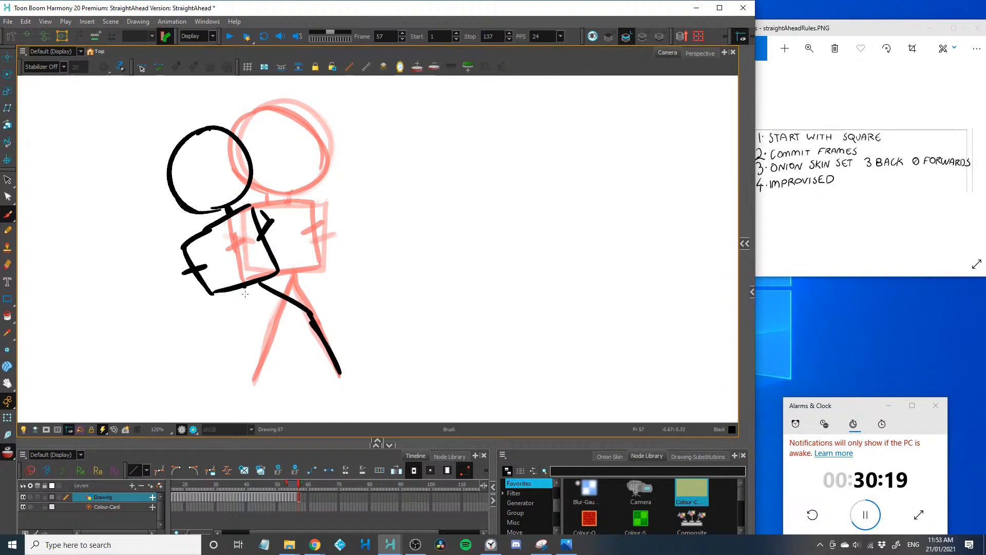
pyautogui.moveTo(244, 289); pyautogui.dragTo(230, 332)
pyautogui.hotkey('ctrl', 'z')
pyautogui.moveTo(238, 288)
pyautogui.mouseDown()
pyautogui.moveTo(226, 310)
pyautogui.moveTo(235, 356)
pyautogui.mouseUp()
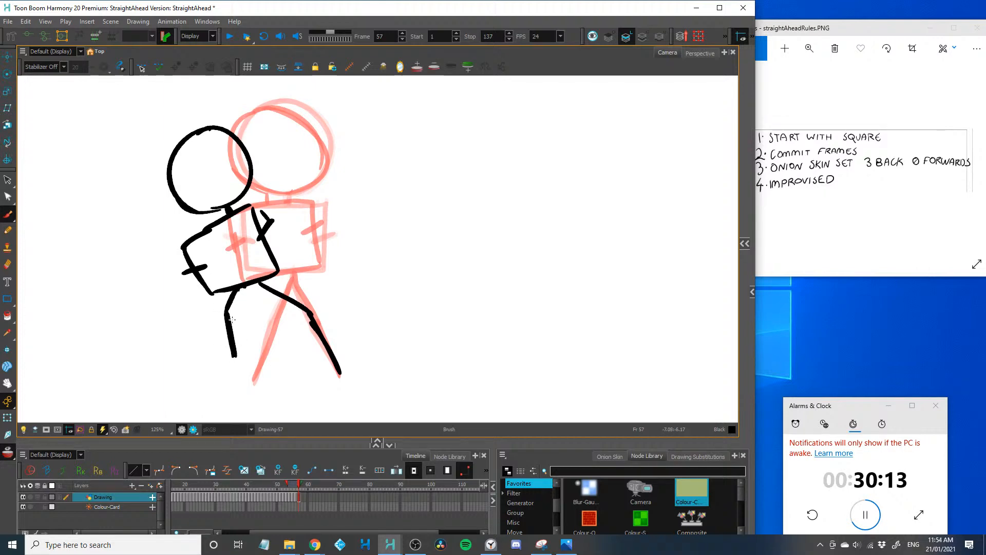
# Advance to frame 58 and draw the left leg striding forward and the right leg stretched back to its footing
pyautogui.press('.')
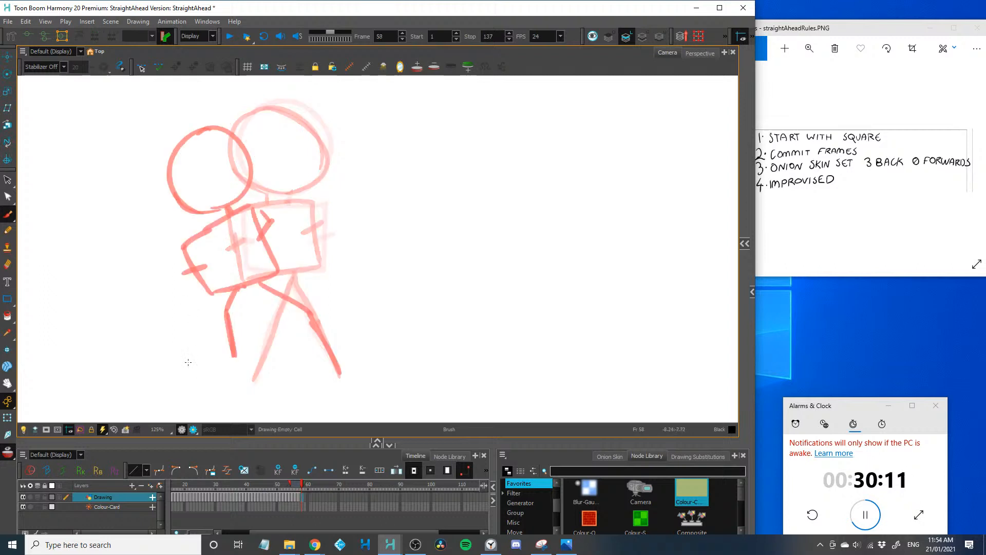
pyautogui.moveTo(193, 334)
pyautogui.mouseDown()
pyautogui.moveTo(180, 378)
pyautogui.moveTo(187, 341)
pyautogui.mouseUp()
pyautogui.hotkey('ctrl', 'z')
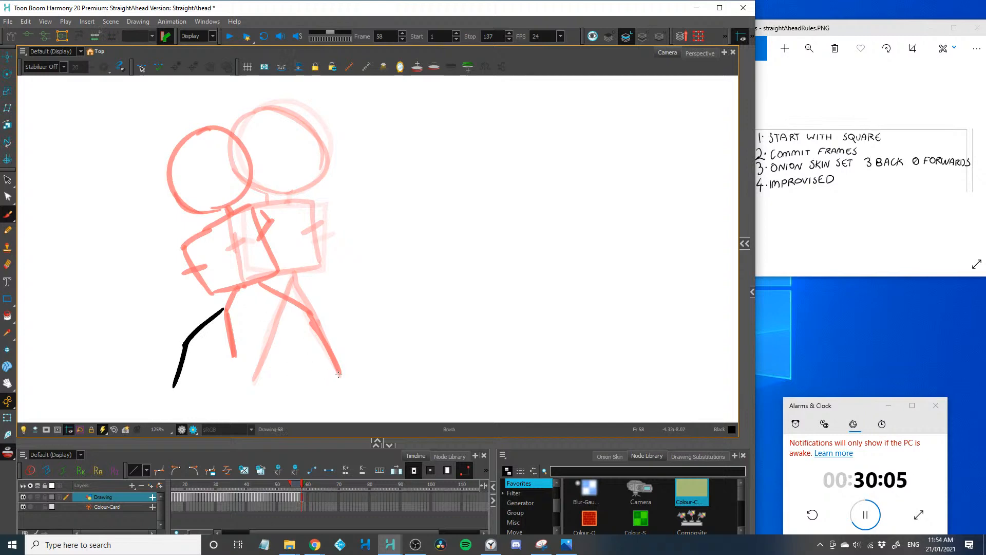
pyautogui.moveTo(339, 374)
pyautogui.mouseDown()
pyautogui.moveTo(289, 315)
pyautogui.moveTo(232, 302)
pyautogui.mouseUp()
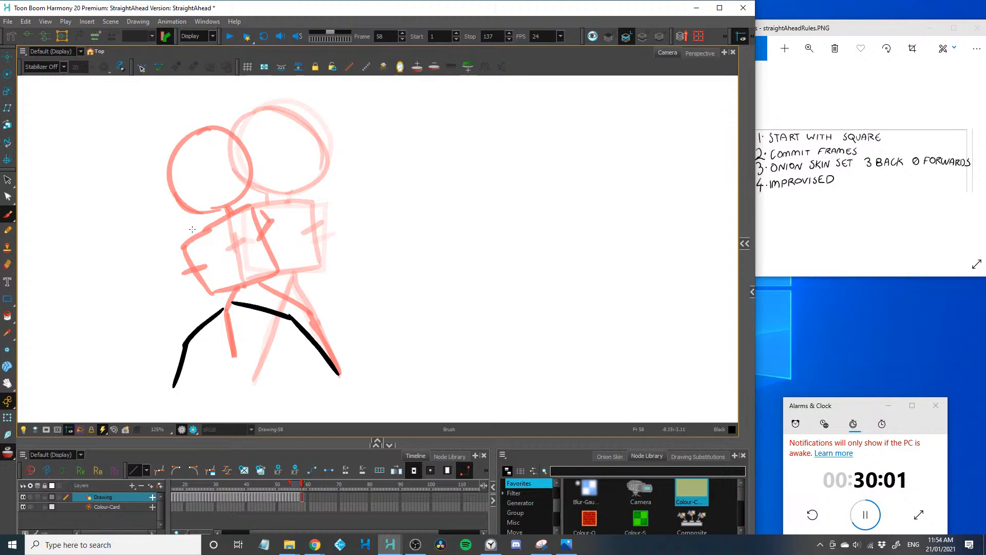
# Draw the frame 58 tilted square further left, with the right hand gripping its edge and the elbow bent outward
pyautogui.moveTo(195, 227)
pyautogui.mouseDown()
pyautogui.moveTo(155, 281)
pyautogui.moveTo(172, 316)
pyautogui.mouseUp()
pyautogui.moveTo(195, 228)
pyautogui.mouseDown()
pyautogui.moveTo(231, 298)
pyautogui.moveTo(152, 266)
pyautogui.moveTo(163, 306)
pyautogui.mouseUp()
pyautogui.moveTo(206, 267); pyautogui.dragTo(217, 252)
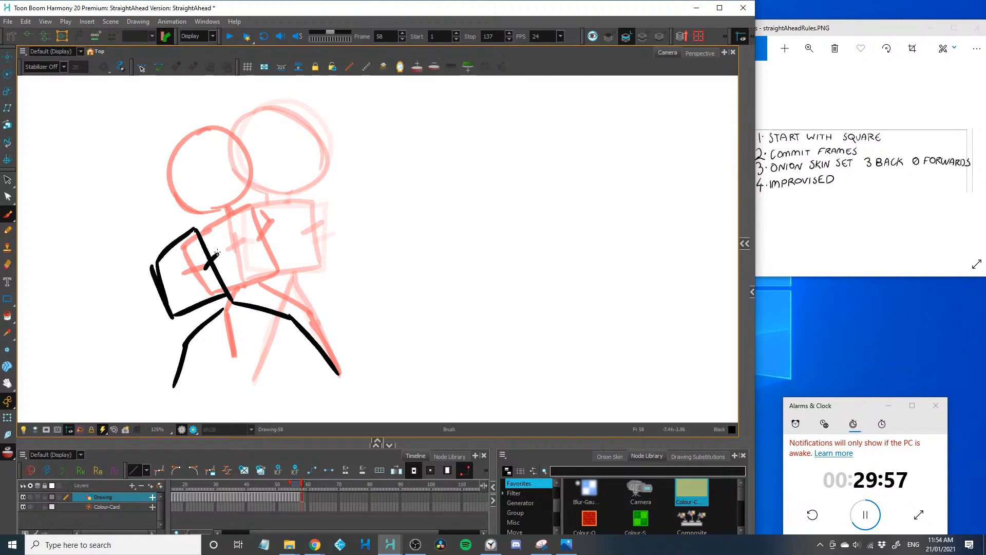
pyautogui.moveTo(208, 219)
pyautogui.mouseDown()
pyautogui.moveTo(241, 221)
pyautogui.moveTo(207, 265)
pyautogui.mouseUp()
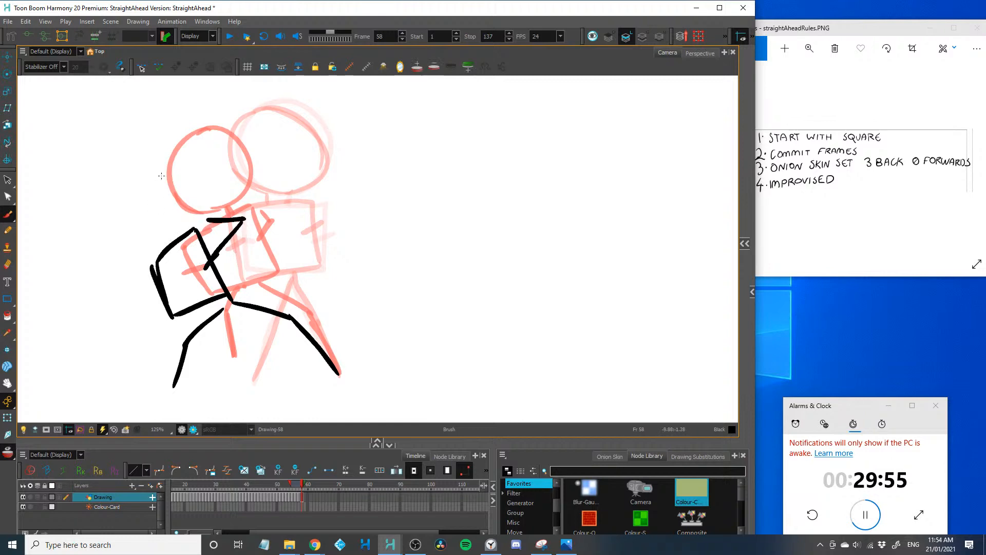
# Draw the frame 58 round head, erase its stray inner arc, and add the left arm and hand on the square
pyautogui.moveTo(164, 164); pyautogui.dragTo(193, 220)
pyautogui.hotkey('ctrl', 'z')
pyautogui.moveTo(182, 146)
pyautogui.mouseDown()
pyautogui.moveTo(191, 213)
pyautogui.moveTo(154, 188)
pyautogui.moveTo(161, 216)
pyautogui.moveTo(216, 204)
pyautogui.moveTo(151, 216)
pyautogui.moveTo(162, 225)
pyautogui.mouseUp()
pyautogui.click(173, 140)
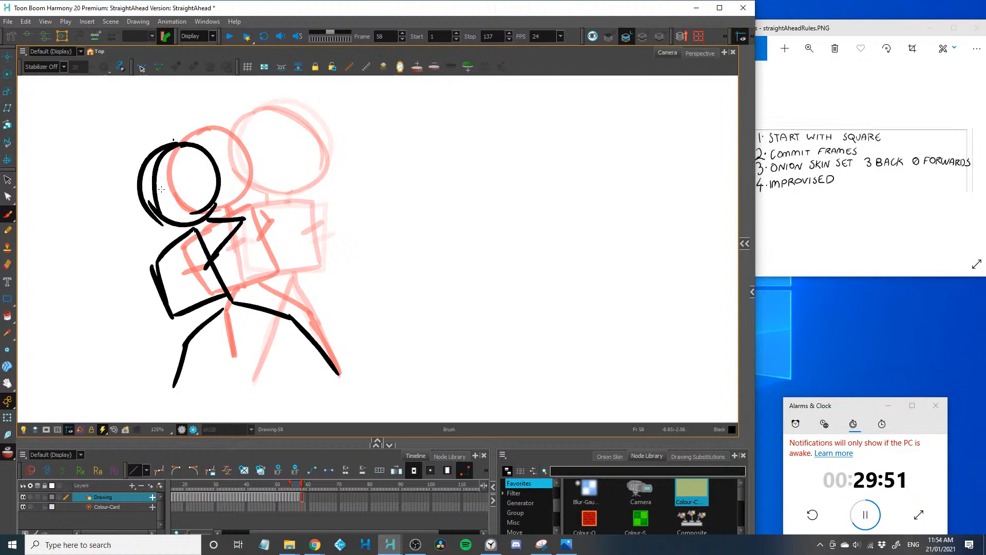
pyautogui.moveTo(166, 159)
pyautogui.mouseDown()
pyautogui.moveTo(161, 203)
pyautogui.moveTo(154, 173)
pyautogui.mouseUp()
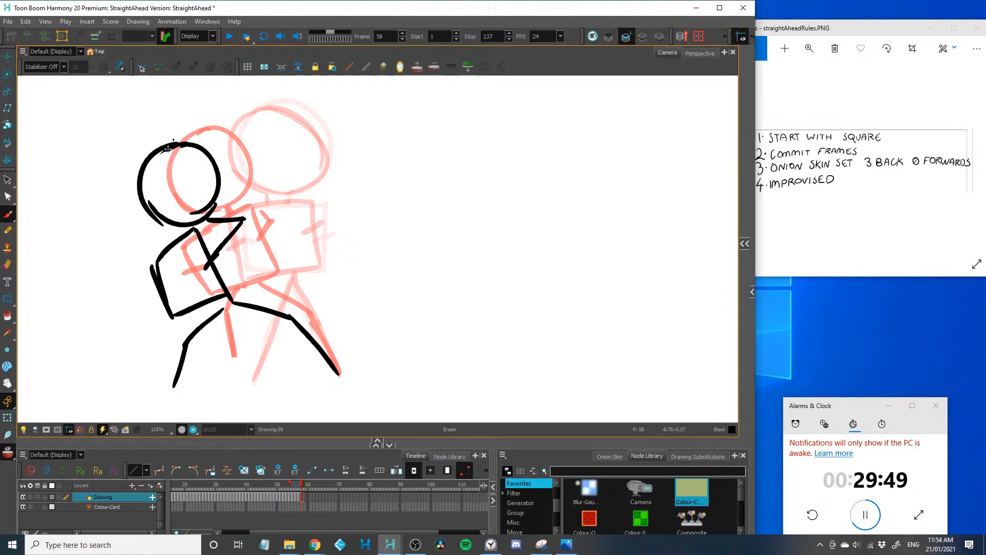
pyautogui.moveTo(147, 283); pyautogui.dragTo(143, 283)
pyautogui.moveTo(167, 223)
pyautogui.mouseDown()
pyautogui.moveTo(146, 267)
pyautogui.moveTo(219, 292)
pyautogui.moveTo(169, 311)
pyautogui.mouseUp()
# Advance to frame 59 and draw the tilted square slightly further left, the planted left leg and the right leg bent and lifting off
pyautogui.press('.')
pyautogui.moveTo(145, 266)
pyautogui.mouseDown()
pyautogui.moveTo(149, 311)
pyautogui.moveTo(203, 302)
pyautogui.moveTo(214, 311)
pyautogui.moveTo(194, 328)
pyautogui.moveTo(171, 388)
pyautogui.mouseUp()
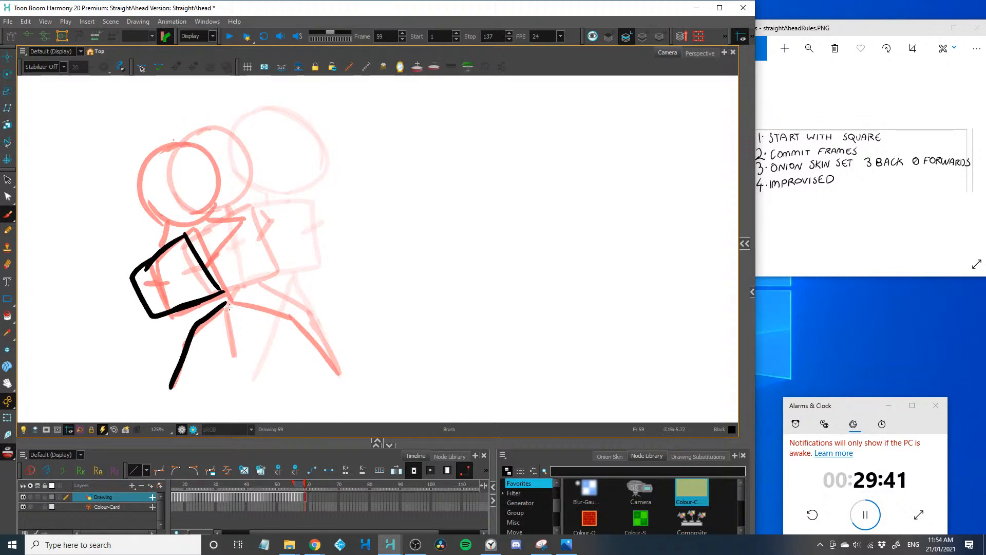
pyautogui.moveTo(230, 305); pyautogui.dragTo(290, 309)
pyautogui.hotkey('ctrl', 'z')
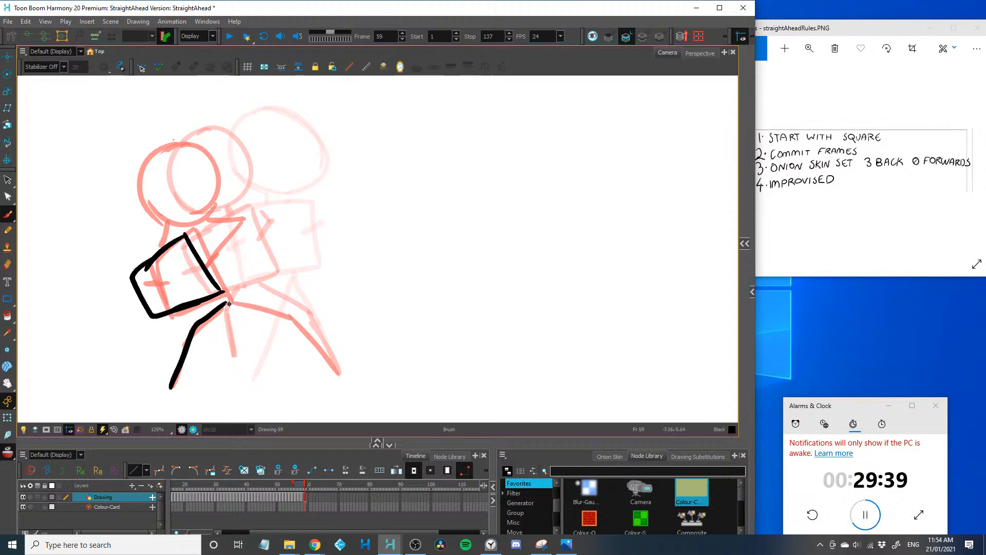
pyautogui.moveTo(228, 304)
pyautogui.mouseDown()
pyautogui.moveTo(264, 303)
pyautogui.moveTo(283, 355)
pyautogui.mouseUp()
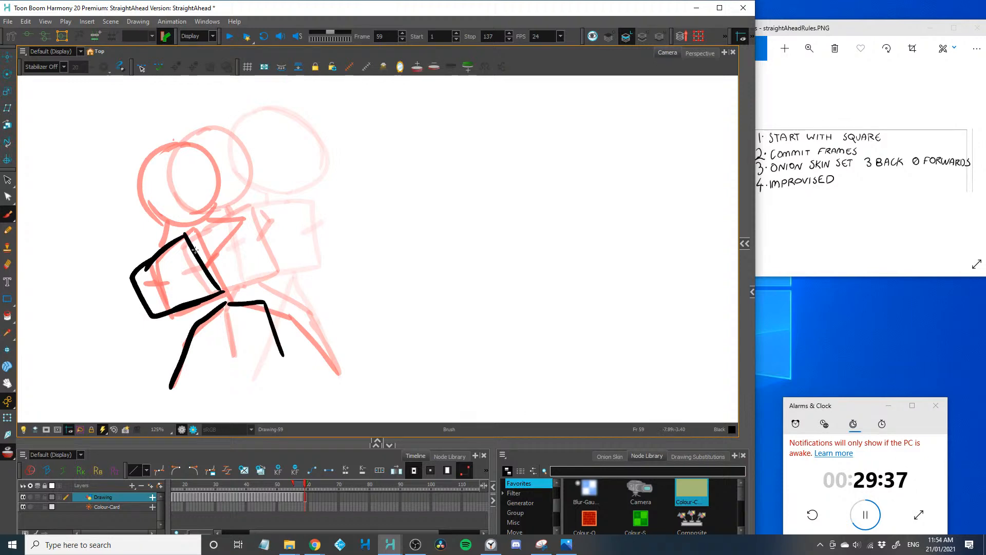
# Draw the frame 59 bent arms gripping both sides of the square and the round head above them
pyautogui.moveTo(197, 225)
pyautogui.mouseDown()
pyautogui.moveTo(228, 226)
pyautogui.moveTo(202, 277)
pyautogui.moveTo(165, 229)
pyautogui.mouseUp()
pyautogui.moveTo(151, 284); pyautogui.dragTo(132, 297)
pyautogui.moveTo(160, 155); pyautogui.dragTo(179, 220)
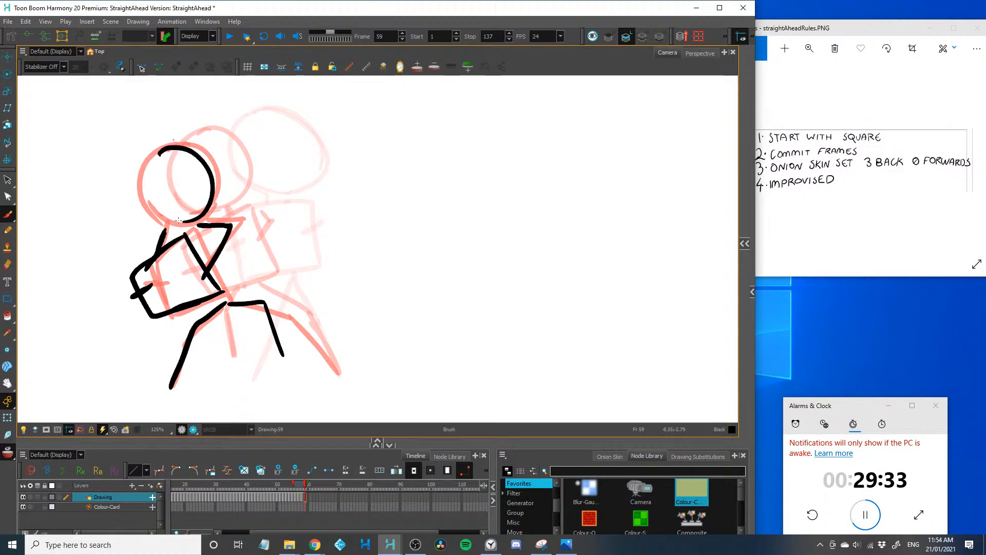
pyautogui.moveTo(169, 148)
pyautogui.mouseDown()
pyautogui.moveTo(165, 224)
pyautogui.moveTo(202, 226)
pyautogui.mouseUp()
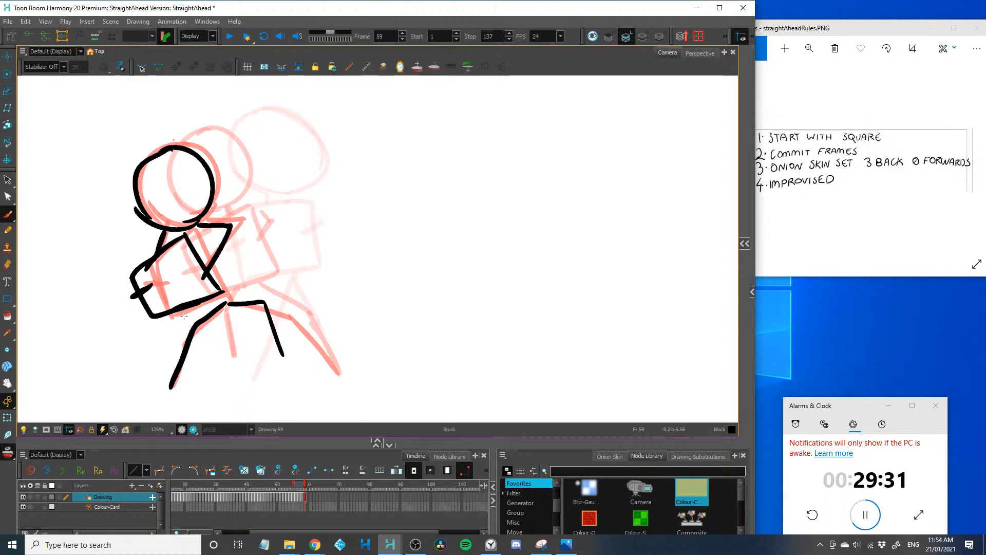
# Advance to frame 60 and draw both bent legs, bringing the right one closer to the planted left leg
pyautogui.press('.')
pyautogui.moveTo(225, 304)
pyautogui.mouseDown()
pyautogui.moveTo(180, 334)
pyautogui.moveTo(171, 389)
pyautogui.mouseUp()
pyautogui.moveTo(226, 305)
pyautogui.mouseDown()
pyautogui.moveTo(251, 327)
pyautogui.moveTo(262, 380)
pyautogui.mouseUp()
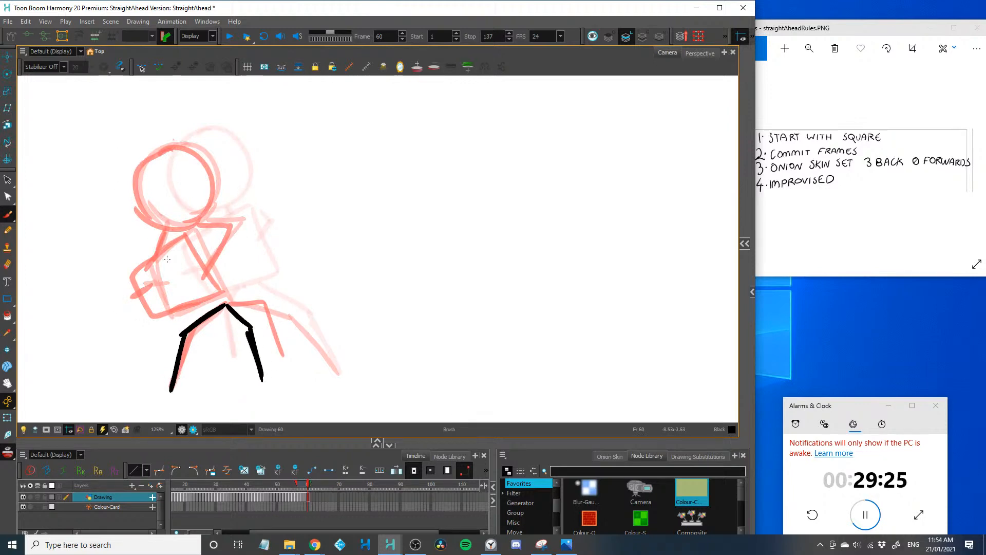
# Draw the frame 60 tilted square, the bent right arm and the left hand gripping its outer edge
pyautogui.press('2')
pyautogui.moveTo(121, 260)
pyautogui.mouseDown()
pyautogui.moveTo(323, 262)
pyautogui.moveTo(356, 322)
pyautogui.moveTo(280, 349)
pyautogui.mouseUp()
pyautogui.moveTo(319, 241)
pyautogui.mouseDown()
pyautogui.moveTo(239, 287)
pyautogui.moveTo(272, 354)
pyautogui.moveTo(295, 348)
pyautogui.moveTo(372, 237)
pyautogui.moveTo(336, 303)
pyautogui.mouseUp()
pyautogui.moveTo(237, 327); pyautogui.dragTo(266, 317)
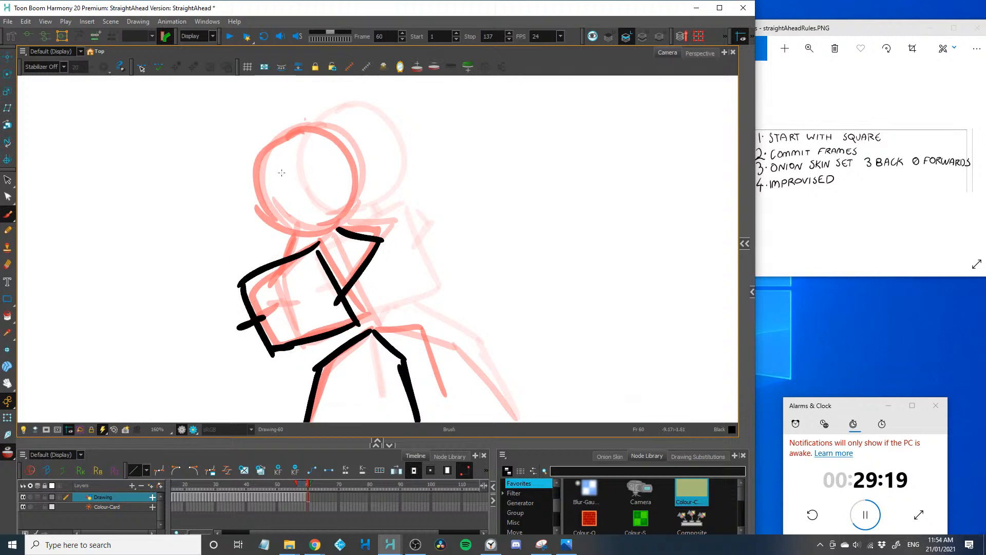
# Draw the frame 60 round head slightly lower and further left than the previous one
pyautogui.moveTo(288, 137)
pyautogui.mouseDown()
pyautogui.moveTo(344, 198)
pyautogui.moveTo(304, 239)
pyautogui.mouseUp()
pyautogui.hotkey('ctrl', 'z')
pyautogui.press('2')
pyautogui.press('2')
pyautogui.press('2')
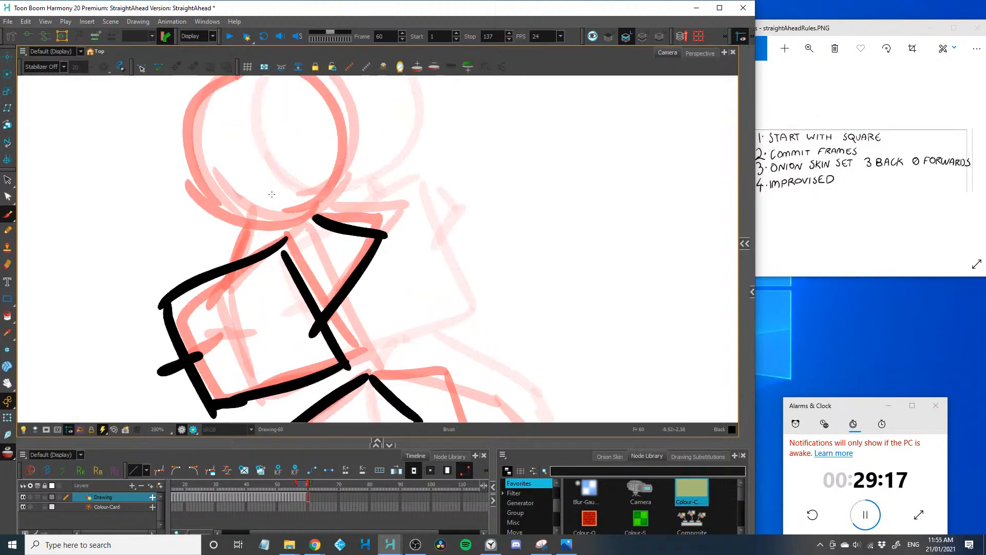
pyautogui.moveTo(233, 105); pyautogui.dragTo(259, 224)
pyautogui.moveTo(246, 132)
pyautogui.mouseDown()
pyautogui.moveTo(348, 208)
pyautogui.moveTo(305, 336)
pyautogui.moveTo(158, 297)
pyautogui.moveTo(254, 129)
pyautogui.mouseUp()
pyautogui.press('1')
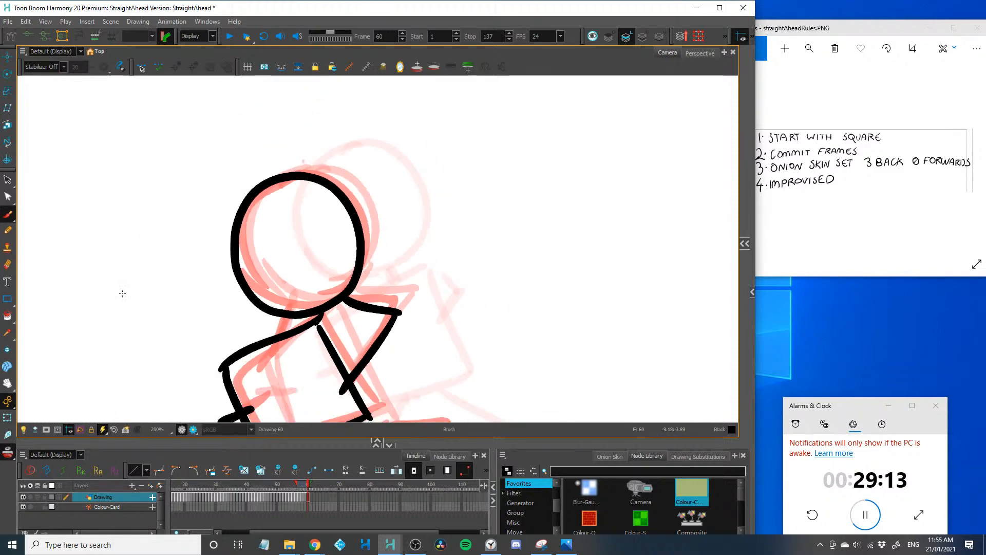
pyautogui.press('1')
pyautogui.moveTo(252, 326); pyautogui.dragTo(121, 337)
pyautogui.scroll(4, 208, 324)
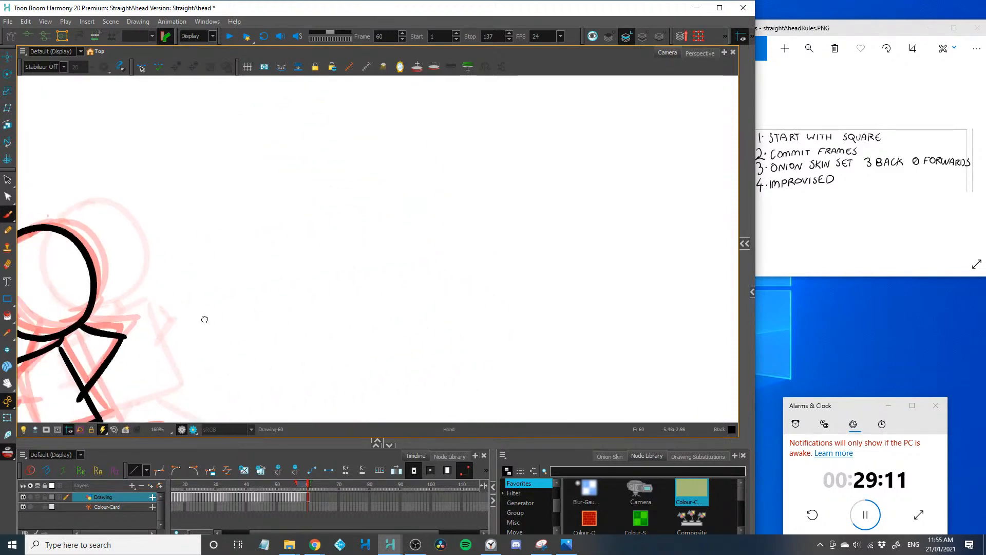
pyautogui.scroll(-4, 173, 231)
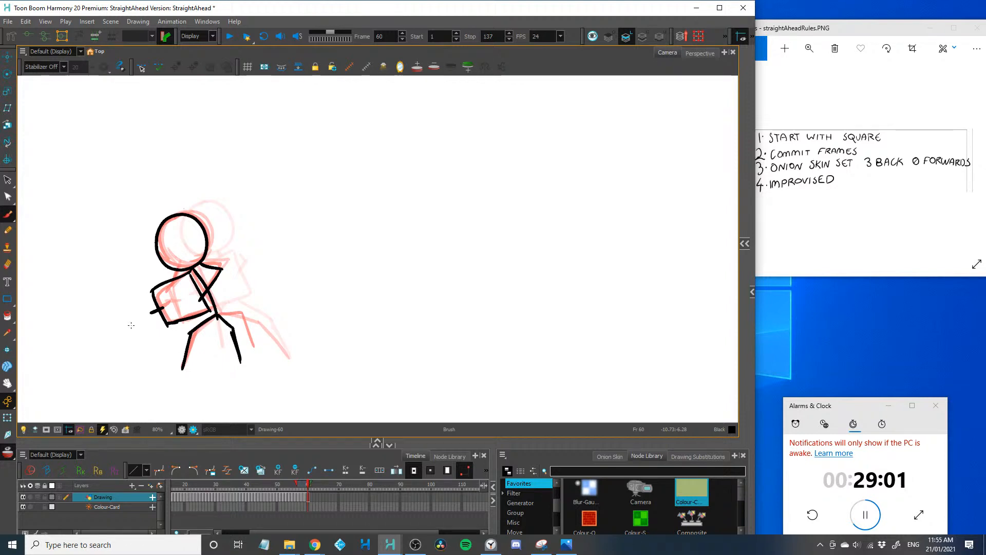
# Advance to frame 61 and enlarge the drawing area by shrinking the timeline below it
pyautogui.press('.')
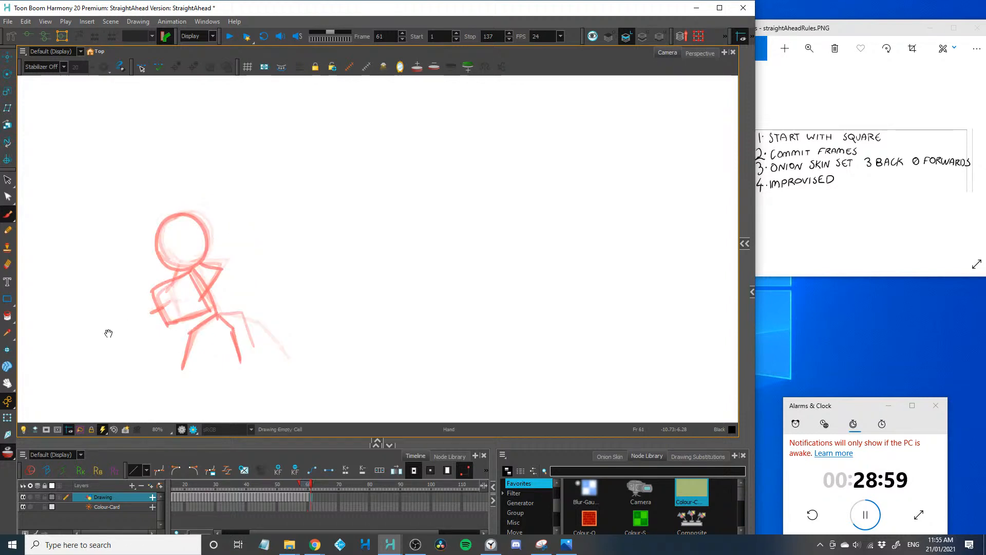
pyautogui.moveTo(106, 332); pyautogui.dragTo(233, 286)
pyautogui.press('2')
pyautogui.press('2')
pyautogui.press('2')
pyautogui.moveTo(294, 445); pyautogui.dragTo(295, 484)
pyautogui.moveTo(198, 379); pyautogui.dragTo(265, 380)
pyautogui.moveTo(166, 336); pyautogui.dragTo(183, 383)
pyautogui.press('2')
pyautogui.moveTo(152, 301)
pyautogui.mouseDown()
pyautogui.moveTo(167, 267)
pyautogui.moveTo(160, 282)
pyautogui.mouseUp()
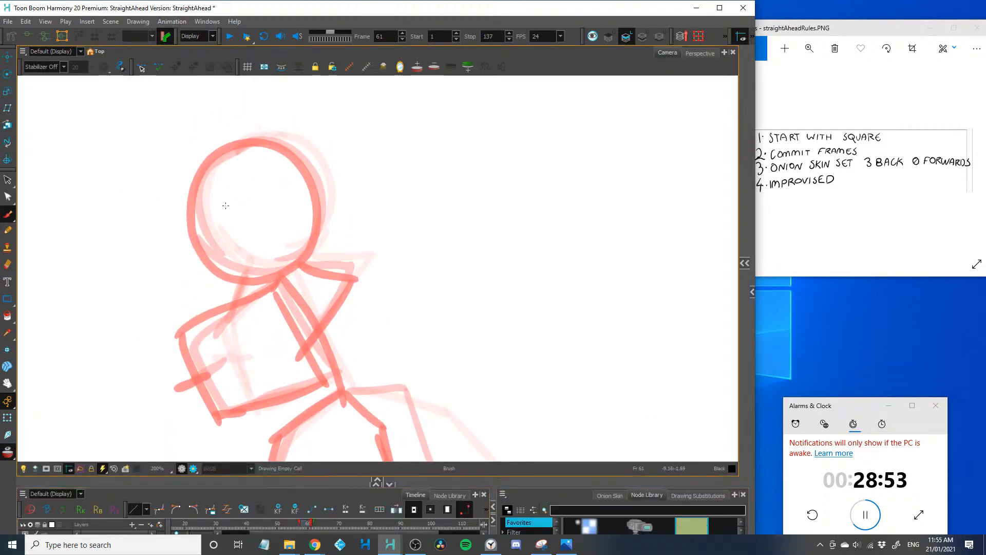
# Draw the frame 61 round head slightly higher and to the right of the previous one, redoing the first attempt
pyautogui.moveTo(264, 132)
pyautogui.mouseDown()
pyautogui.moveTo(334, 172)
pyautogui.moveTo(251, 274)
pyautogui.moveTo(282, 135)
pyautogui.moveTo(214, 254)
pyautogui.moveTo(199, 242)
pyautogui.moveTo(324, 216)
pyautogui.moveTo(269, 260)
pyautogui.moveTo(308, 254)
pyautogui.moveTo(255, 274)
pyautogui.mouseUp()
pyautogui.hotkey('ctrl', 'z')
pyautogui.hotkey('ctrl', 'z')
pyautogui.hotkey('ctrl', 'z')
pyautogui.moveTo(305, 142)
pyautogui.mouseDown()
pyautogui.moveTo(204, 238)
pyautogui.moveTo(258, 273)
pyautogui.mouseUp()
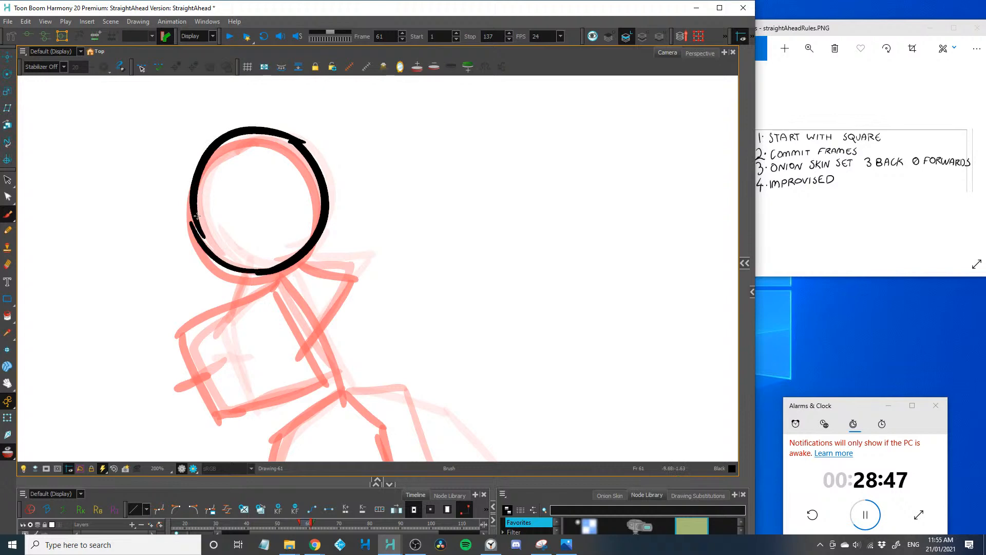
pyautogui.moveTo(195, 212); pyautogui.dragTo(212, 252)
# Draw the frame 61 tilted square shifted back to the right, with both bent legs beneath it
pyautogui.press('1')
pyautogui.moveTo(204, 352)
pyautogui.mouseDown()
pyautogui.moveTo(191, 259)
pyautogui.moveTo(152, 258)
pyautogui.mouseUp()
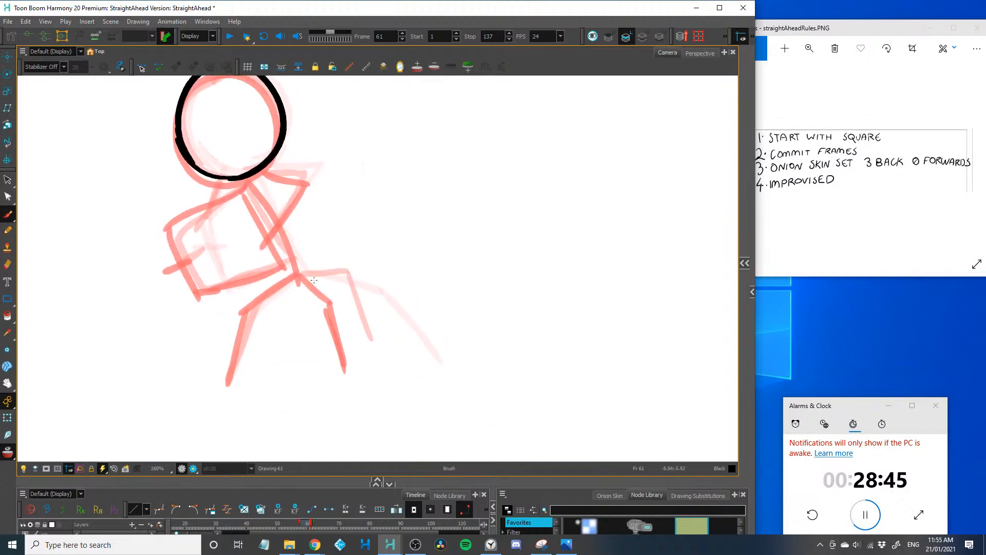
pyautogui.press('2')
pyautogui.moveTo(169, 163); pyautogui.dragTo(179, 188)
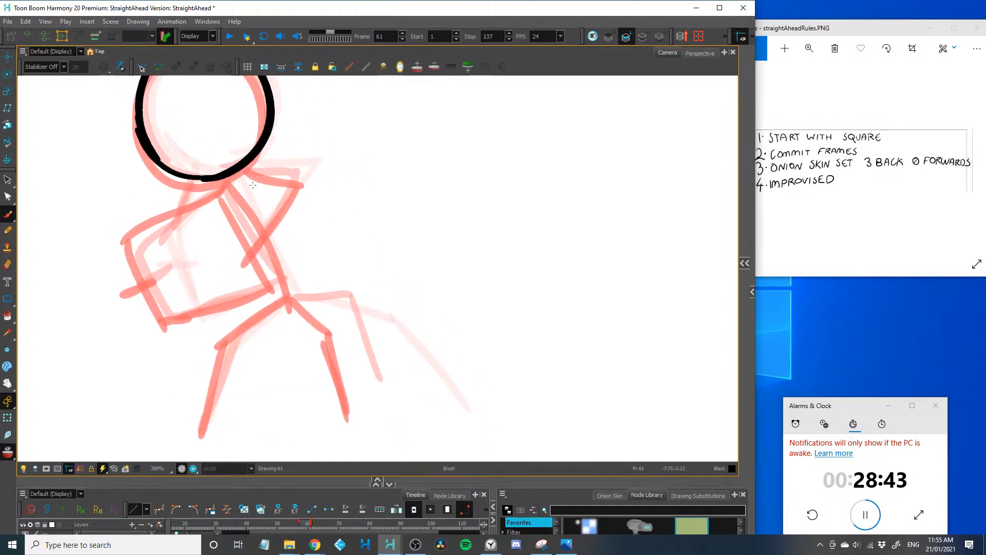
pyautogui.moveTo(253, 173); pyautogui.dragTo(299, 270)
pyautogui.moveTo(277, 214); pyautogui.dragTo(218, 307)
pyautogui.moveTo(253, 173)
pyautogui.mouseDown()
pyautogui.moveTo(142, 237)
pyautogui.moveTo(144, 228)
pyautogui.moveTo(187, 321)
pyautogui.mouseUp()
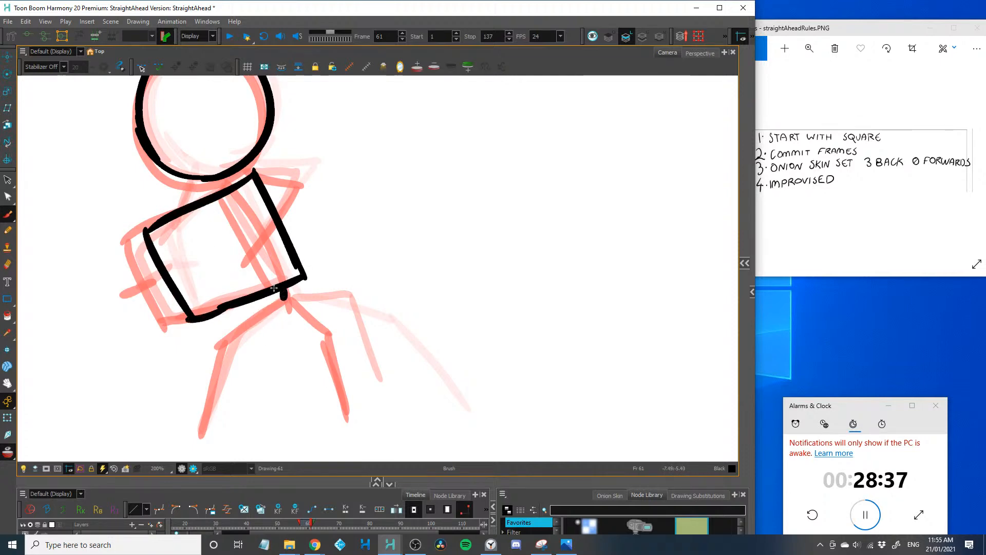
pyautogui.moveTo(283, 294)
pyautogui.mouseDown()
pyautogui.moveTo(260, 352)
pyautogui.moveTo(202, 436)
pyautogui.mouseUp()
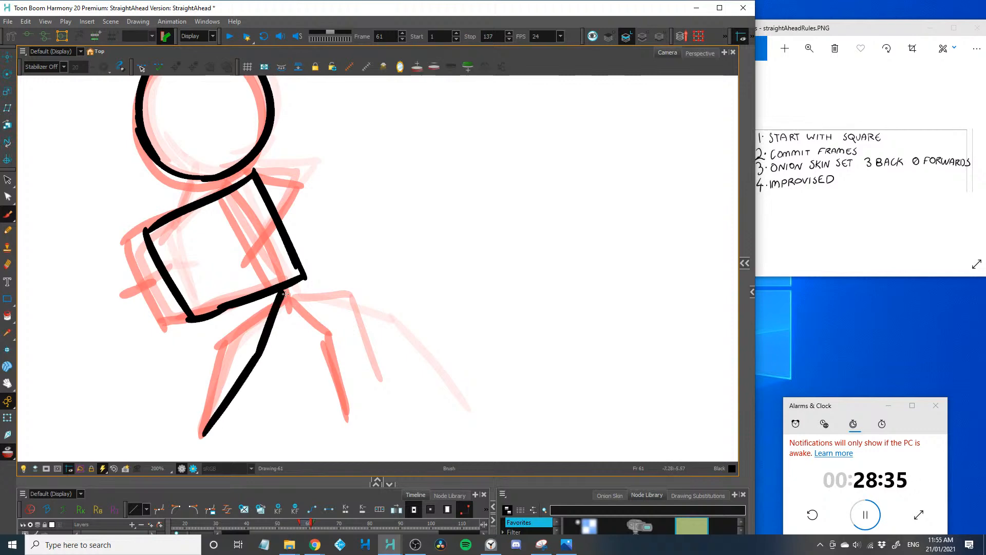
pyautogui.moveTo(287, 297)
pyautogui.mouseDown()
pyautogui.moveTo(354, 349)
pyautogui.moveTo(351, 424)
pyautogui.mouseUp()
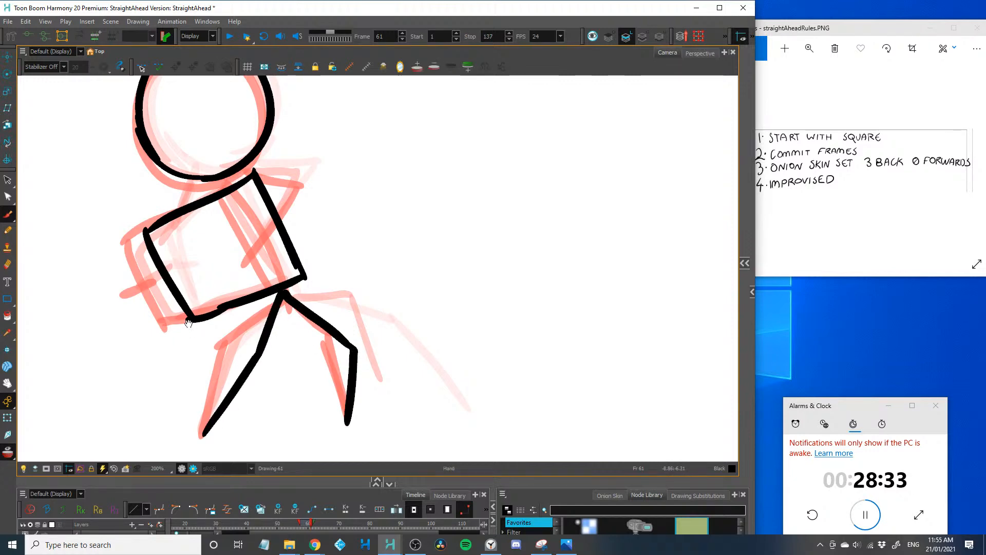
# Add the left hand on the frame 61 square, the short bent right arm and the neck
pyautogui.moveTo(193, 240)
pyautogui.mouseDown()
pyautogui.moveTo(186, 311)
pyautogui.moveTo(146, 355)
pyautogui.mouseUp()
pyautogui.moveTo(249, 235)
pyautogui.mouseDown()
pyautogui.moveTo(275, 245)
pyautogui.moveTo(273, 282)
pyautogui.mouseUp()
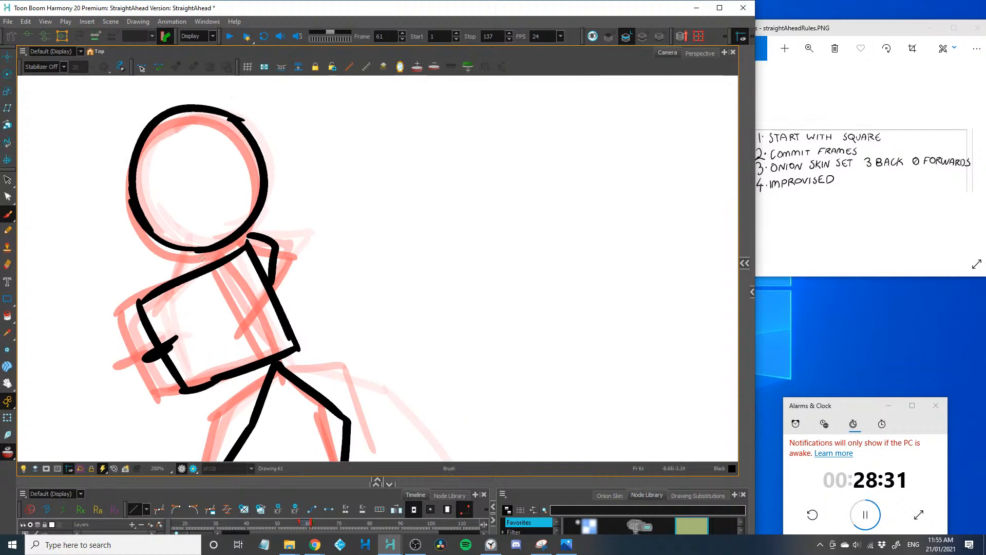
pyautogui.moveTo(210, 252); pyautogui.dragTo(210, 264)
pyautogui.press('1')
pyautogui.press('1')
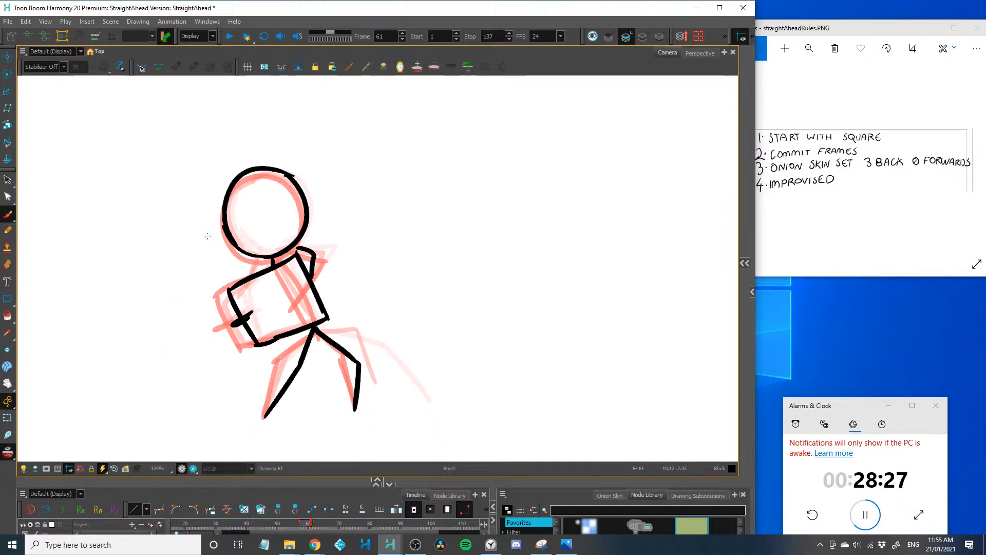
# Advance to frame 62 and draw the round head up and to the right of the previous one
pyautogui.press('.')
pyautogui.press('2')
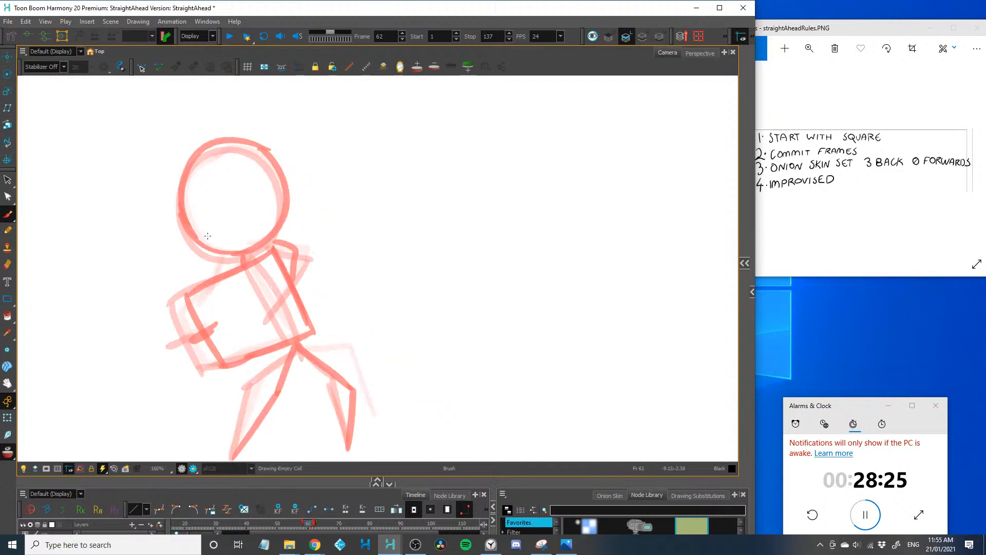
pyautogui.moveTo(152, 331); pyautogui.dragTo(101, 340)
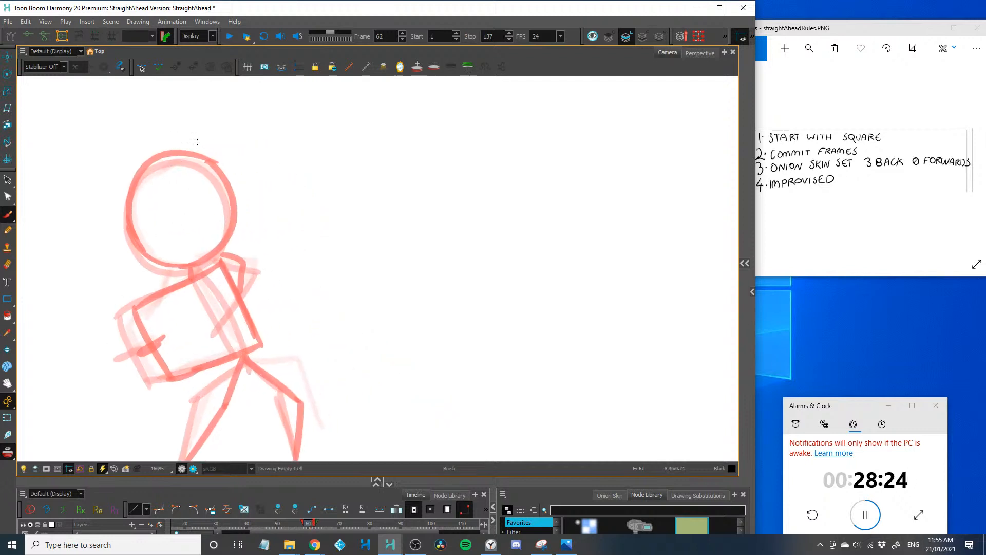
pyautogui.moveTo(206, 135)
pyautogui.mouseDown()
pyautogui.moveTo(235, 132)
pyautogui.moveTo(276, 229)
pyautogui.moveTo(165, 185)
pyautogui.mouseUp()
pyautogui.moveTo(275, 221); pyautogui.dragTo(162, 212)
pyautogui.moveTo(168, 156); pyautogui.dragTo(183, 226)
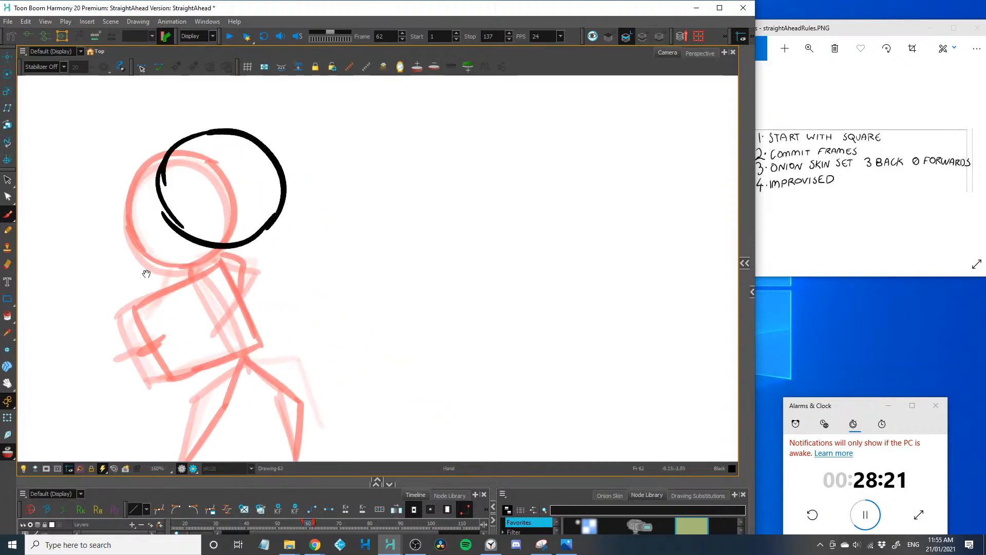
# Draw the frame 62 square swung over to the figure's right side, with the arms holding it and a torso line
pyautogui.moveTo(147, 274); pyautogui.dragTo(136, 246)
pyautogui.moveTo(297, 184)
pyautogui.mouseDown()
pyautogui.moveTo(242, 224)
pyautogui.moveTo(331, 266)
pyautogui.moveTo(275, 286)
pyautogui.mouseUp()
pyautogui.moveTo(237, 224); pyautogui.dragTo(305, 280)
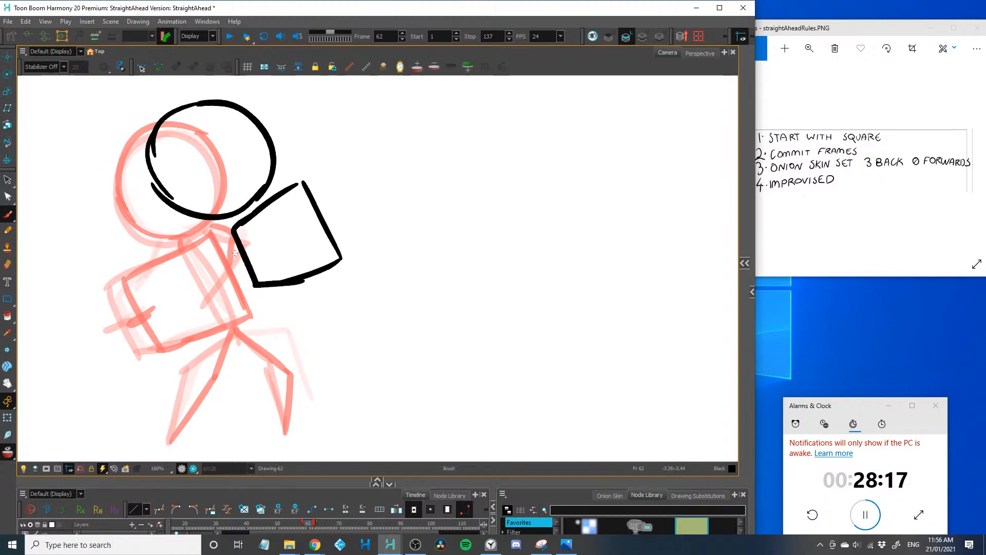
pyautogui.moveTo(208, 265); pyautogui.dragTo(254, 246)
pyautogui.moveTo(217, 219)
pyautogui.mouseDown()
pyautogui.moveTo(202, 266)
pyautogui.moveTo(233, 332)
pyautogui.mouseUp()
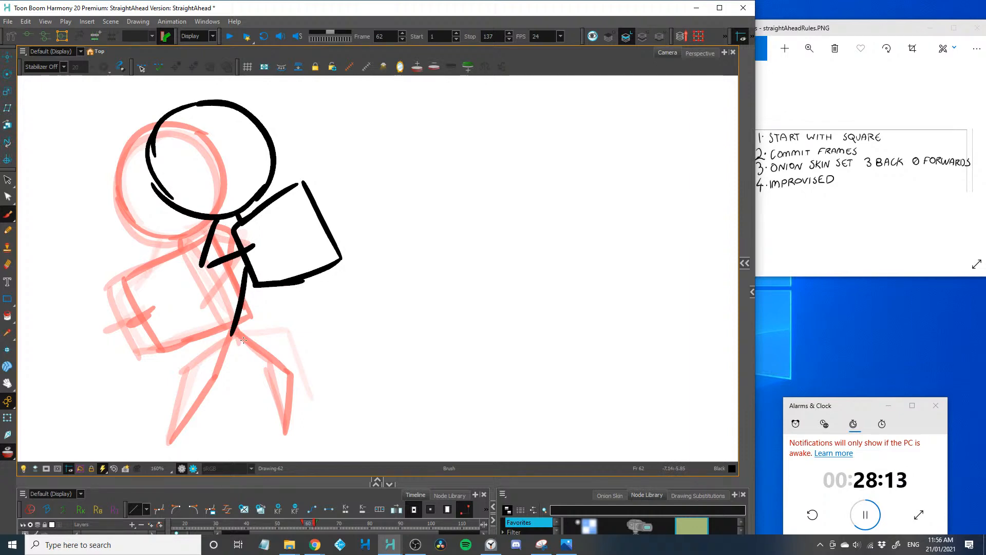
pyautogui.moveTo(309, 373); pyautogui.dragTo(283, 428)
pyautogui.moveTo(237, 328); pyautogui.dragTo(317, 359)
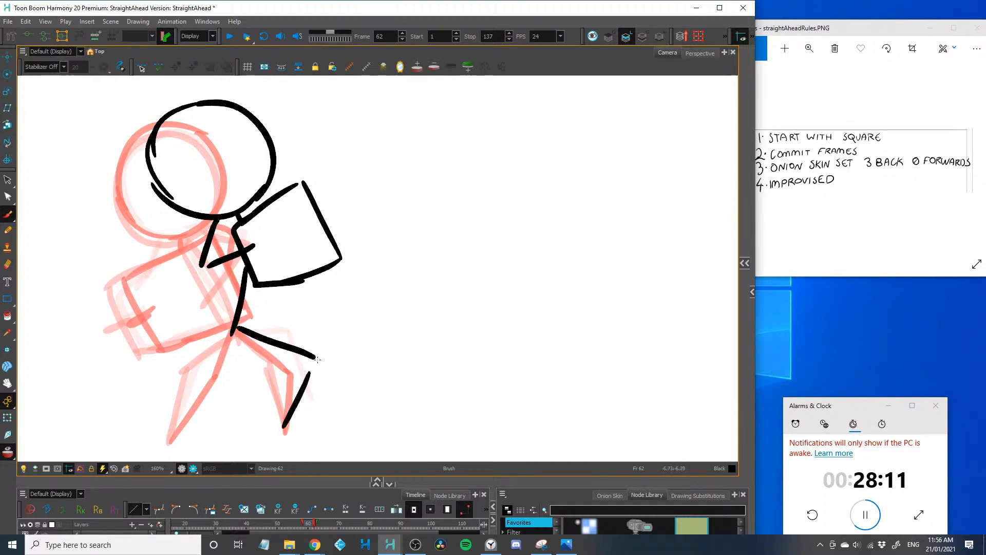
pyautogui.hotkey('ctrl', 'z')
pyautogui.hotkey('ctrl', 'z')
pyautogui.hotkey('ctrl', 'z')
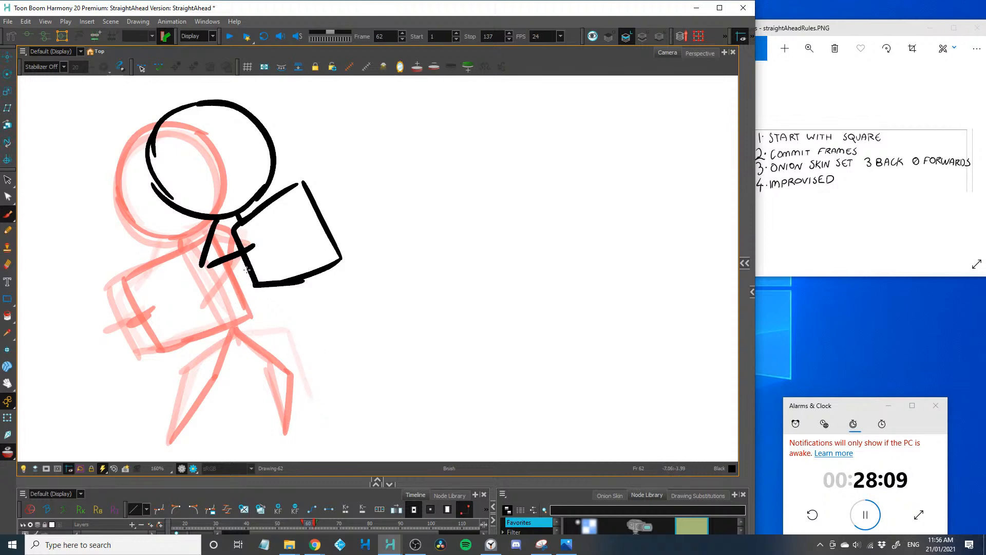
# Draw the frame 62 torso line down from the square, the bent right leg and the left leg stretched to its footing
pyautogui.moveTo(253, 282)
pyautogui.mouseDown()
pyautogui.moveTo(253, 333)
pyautogui.moveTo(313, 357)
pyautogui.moveTo(289, 423)
pyautogui.mouseUp()
pyautogui.moveTo(254, 327); pyautogui.dragTo(172, 430)
pyautogui.hotkey('ctrl', 'z')
pyautogui.moveTo(252, 328); pyautogui.dragTo(172, 436)
pyautogui.press('1')
pyautogui.press('1')
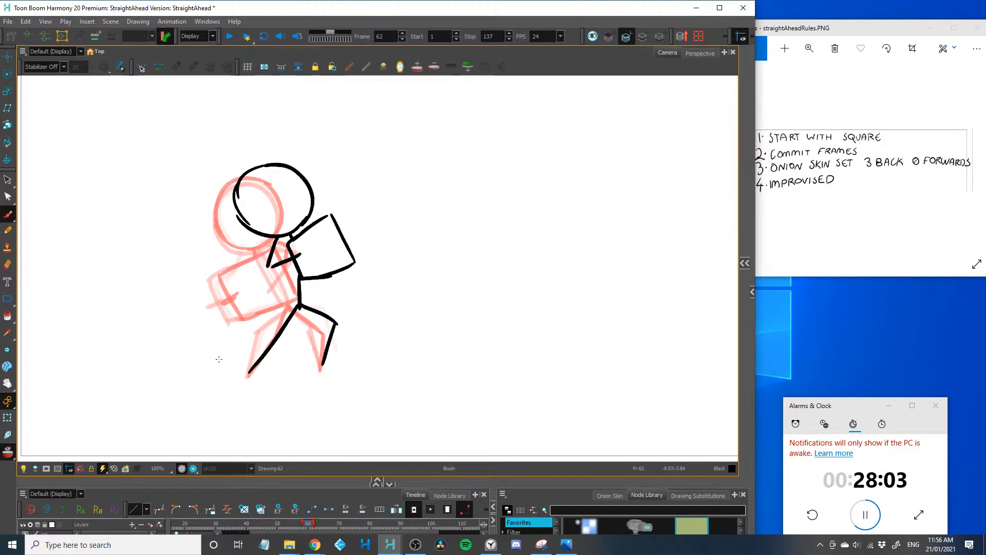
# Add a short crossing hand stroke at the upper corner of the frame 62 square
pyautogui.press('2')
pyautogui.press('2')
pyautogui.moveTo(317, 194); pyautogui.dragTo(308, 217)
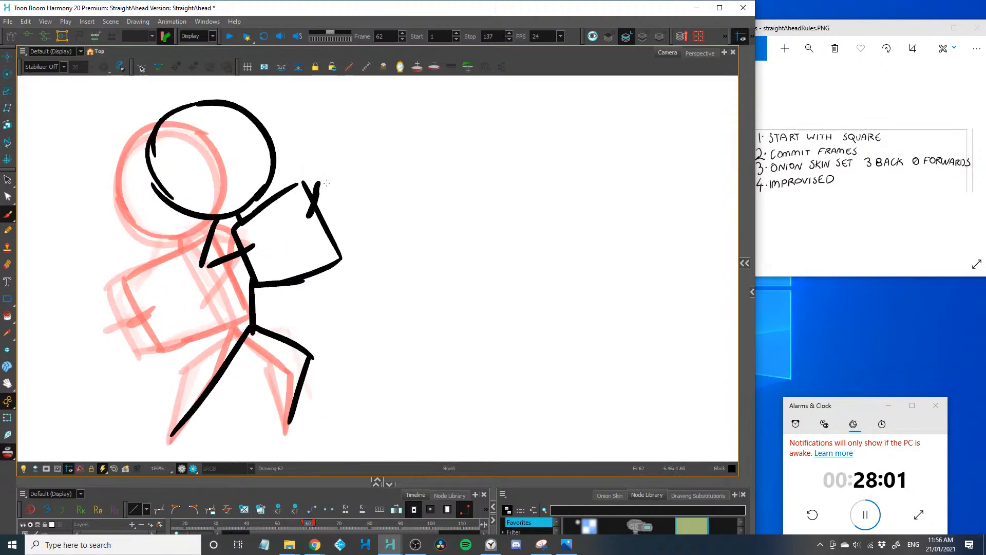
pyautogui.press('1')
pyautogui.press('1')
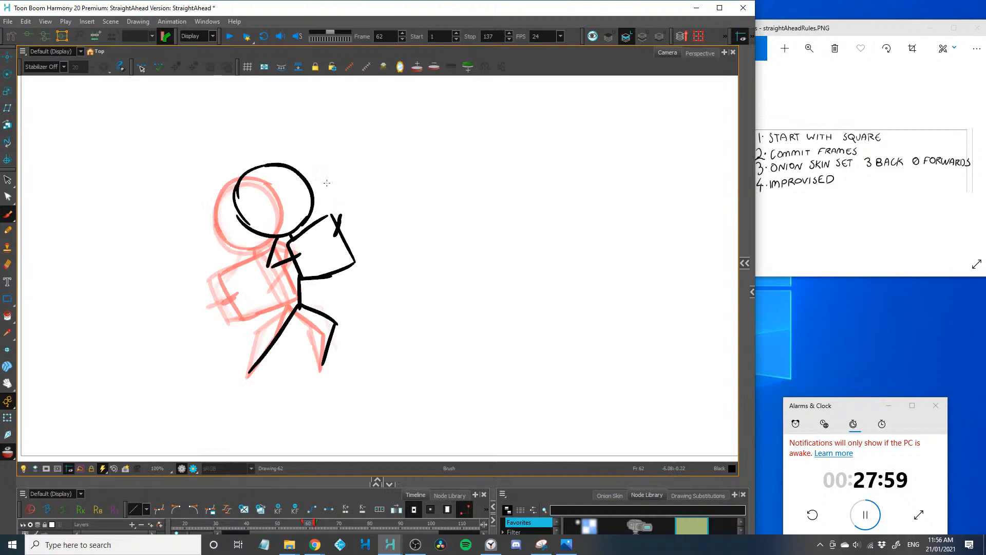
pyautogui.press('space')
pyautogui.moveTo(183, 332)
pyautogui.mouseDown()
pyautogui.moveTo(114, 391)
pyautogui.moveTo(86, 369)
pyautogui.mouseUp()
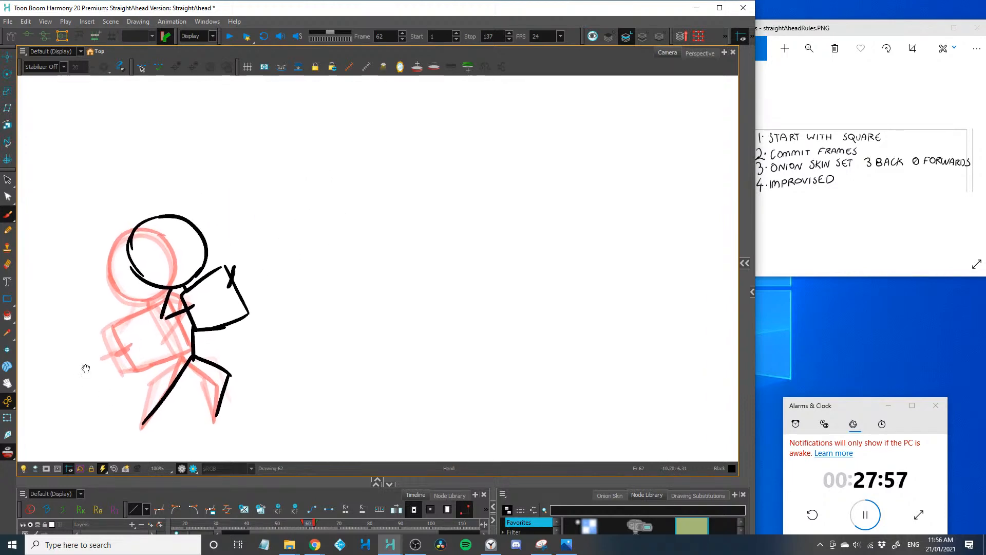
# Redraw the lower edge of the frame 62 square as a straight line and erase the leftover part of the old edge
pyautogui.press('1')
pyautogui.press('1')
pyautogui.press('1')
pyautogui.press('2')
pyautogui.moveTo(166, 342); pyautogui.dragTo(101, 384)
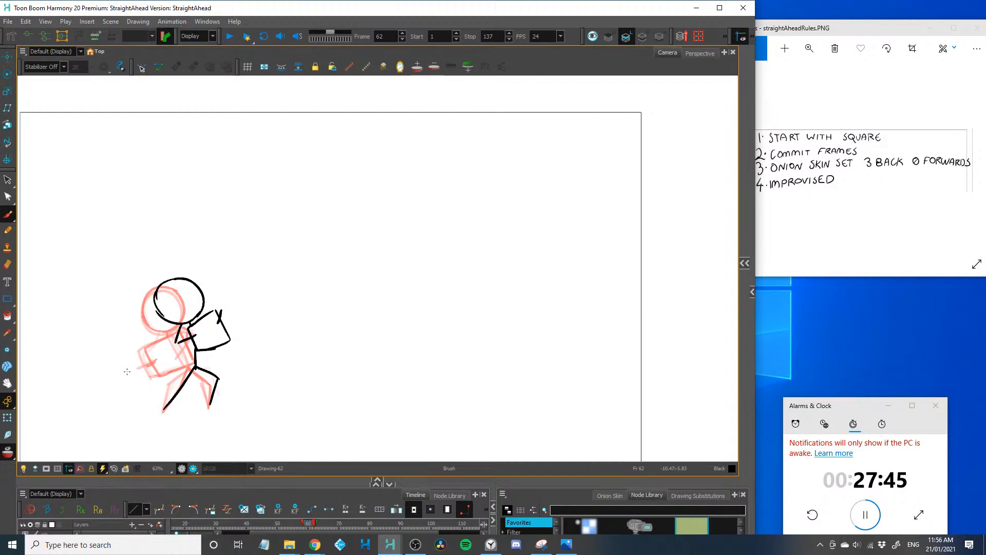
pyautogui.press('2')
pyautogui.press('2')
pyautogui.moveTo(128, 354)
pyautogui.mouseDown()
pyautogui.moveTo(299, 312)
pyautogui.moveTo(267, 363)
pyautogui.mouseUp()
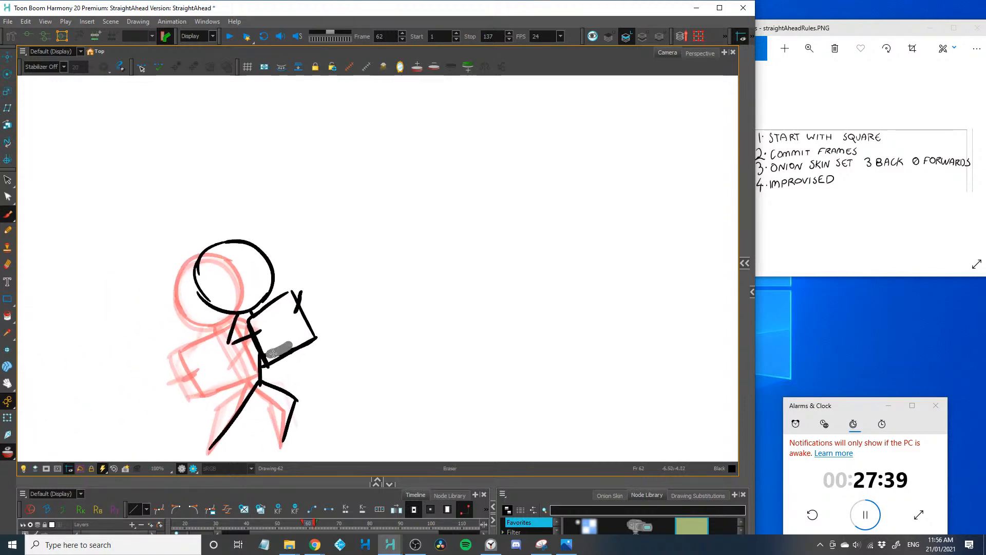
pyautogui.press('1')
pyautogui.moveTo(187, 368); pyautogui.dragTo(96, 399)
# Try a long diagonal motion arrow from the frame 62 figure's old square position up to the right
pyautogui.press('1')
pyautogui.moveTo(131, 333); pyautogui.dragTo(99, 352)
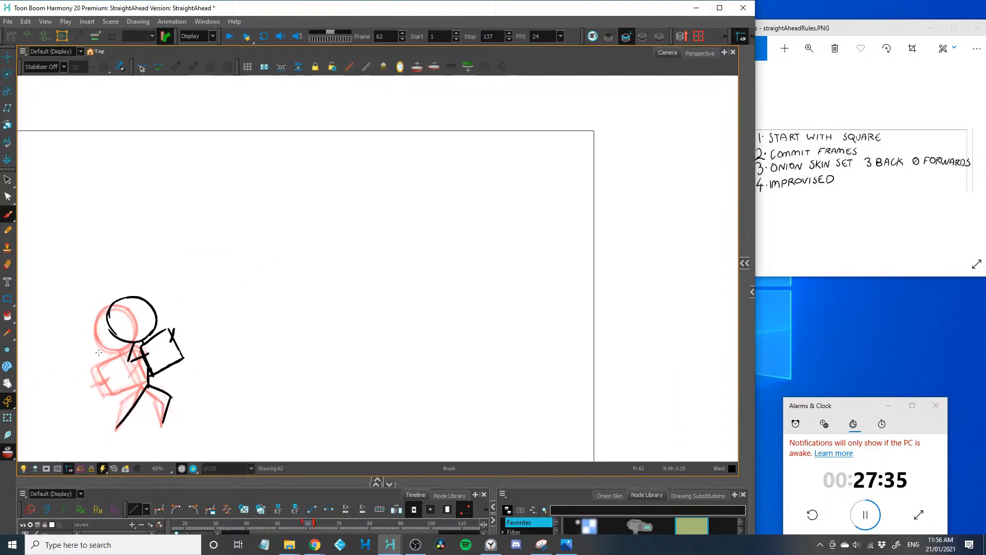
pyautogui.moveTo(93, 391); pyautogui.dragTo(431, 226)
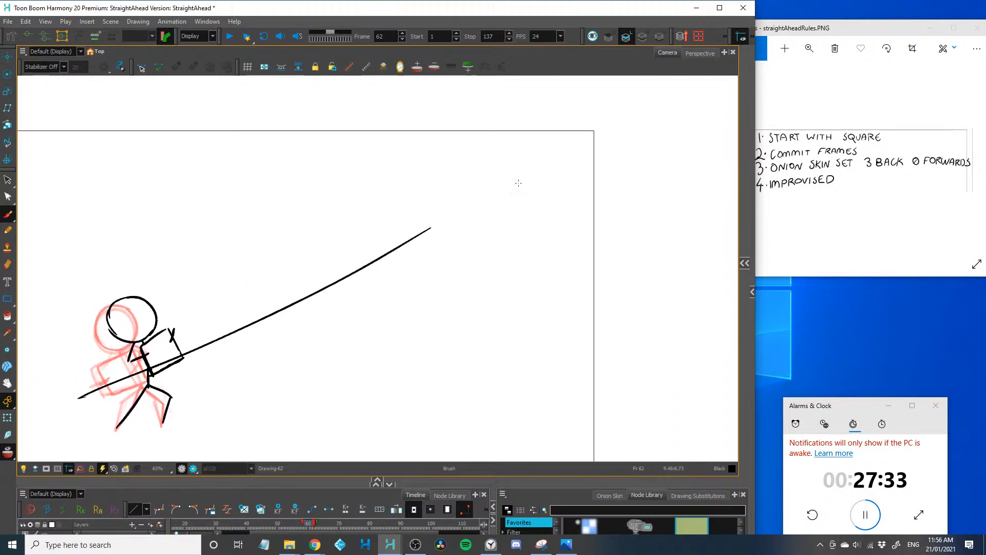
pyautogui.hotkey('ctrl', 'z')
pyautogui.moveTo(84, 394); pyautogui.dragTo(434, 219)
pyautogui.hotkey('ctrl', 'z')
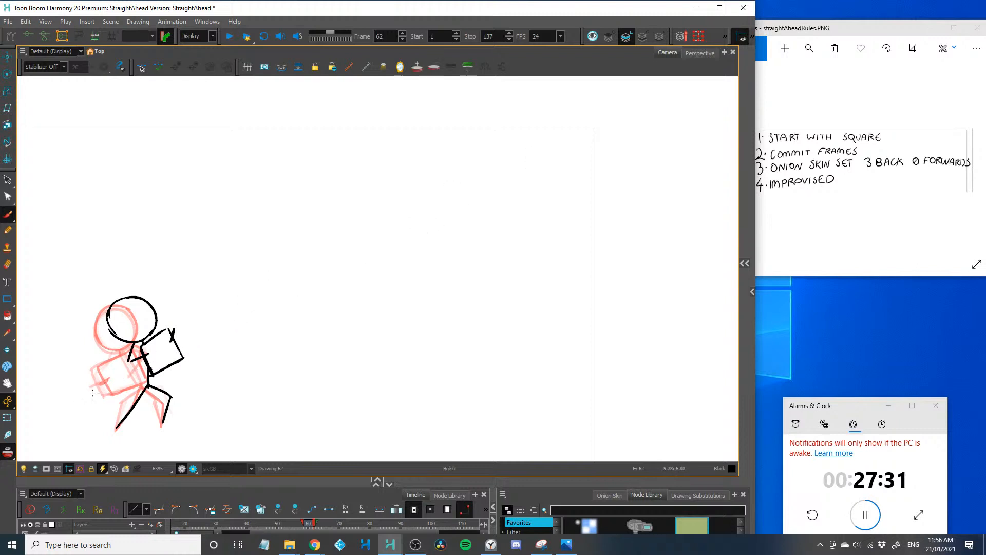
pyautogui.moveTo(92, 392)
pyautogui.mouseDown()
pyautogui.moveTo(426, 210)
pyautogui.moveTo(426, 218)
pyautogui.mouseUp()
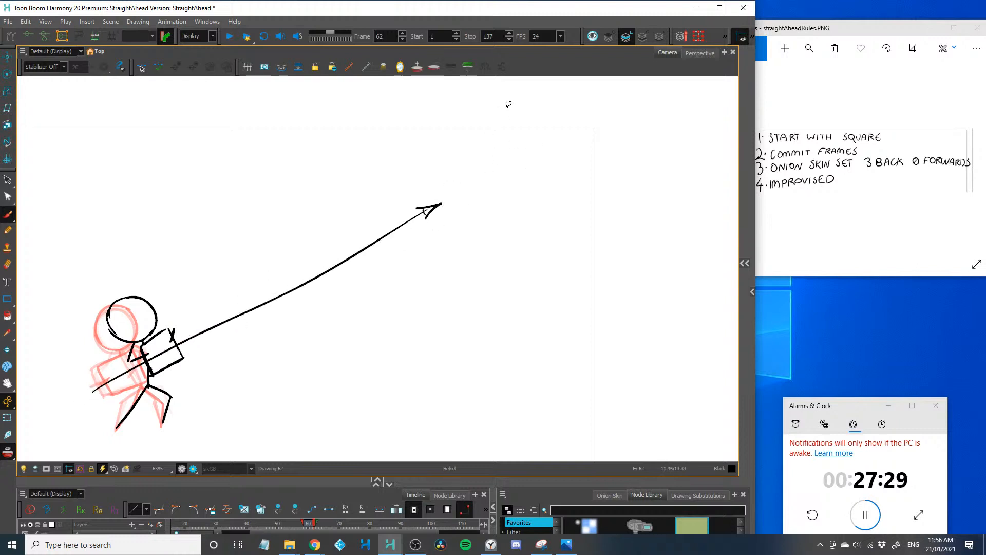
pyautogui.hotkey('ctrl', 'z')
pyautogui.hotkey('ctrl', 'z')
pyautogui.hotkey('ctrl', 'z')
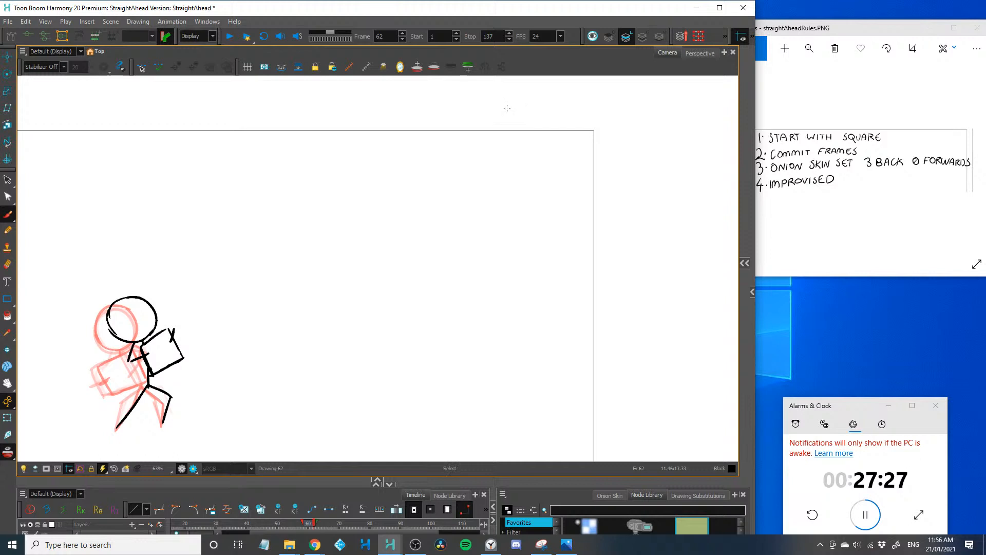
# Advance to frame 63 and draw the thrown square as a long, thin rectangle slanting up to the right, well ahead of the figure
pyautogui.press('.')
pyautogui.moveTo(154, 325); pyautogui.dragTo(193, 335)
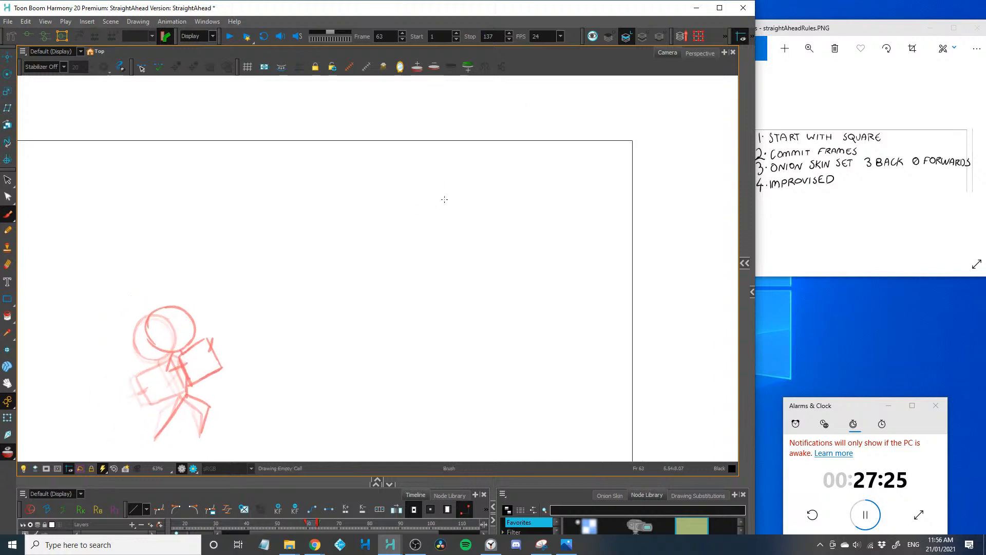
pyautogui.moveTo(465, 187)
pyautogui.mouseDown()
pyautogui.moveTo(330, 265)
pyautogui.moveTo(337, 282)
pyautogui.moveTo(479, 196)
pyautogui.moveTo(472, 184)
pyautogui.moveTo(437, 203)
pyautogui.mouseUp()
pyautogui.moveTo(170, 331); pyautogui.dragTo(263, 289)
pyautogui.press('2')
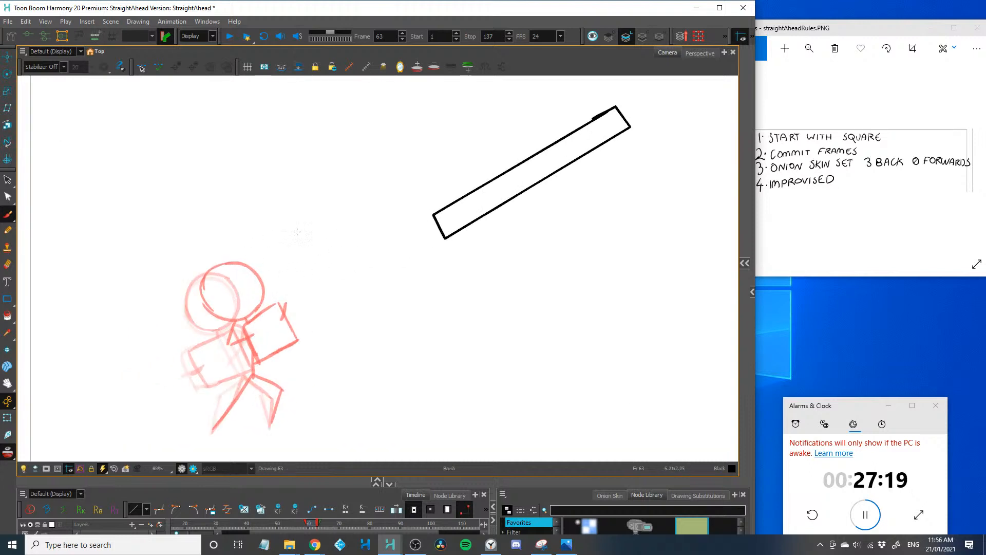
# Draw the frame 63 round head up and right of the previous one, one arm reaching forward and the other trailing behind
pyautogui.moveTo(320, 228); pyautogui.dragTo(300, 297)
pyautogui.hotkey('ctrl', 'z')
pyautogui.moveTo(315, 228)
pyautogui.mouseDown()
pyautogui.moveTo(298, 287)
pyautogui.moveTo(293, 281)
pyautogui.moveTo(304, 287)
pyautogui.mouseUp()
pyautogui.hotkey('ctrl', 'z')
pyautogui.hotkey('ctrl', 'z')
pyautogui.moveTo(315, 228)
pyautogui.mouseDown()
pyautogui.moveTo(293, 281)
pyautogui.moveTo(389, 243)
pyautogui.mouseUp()
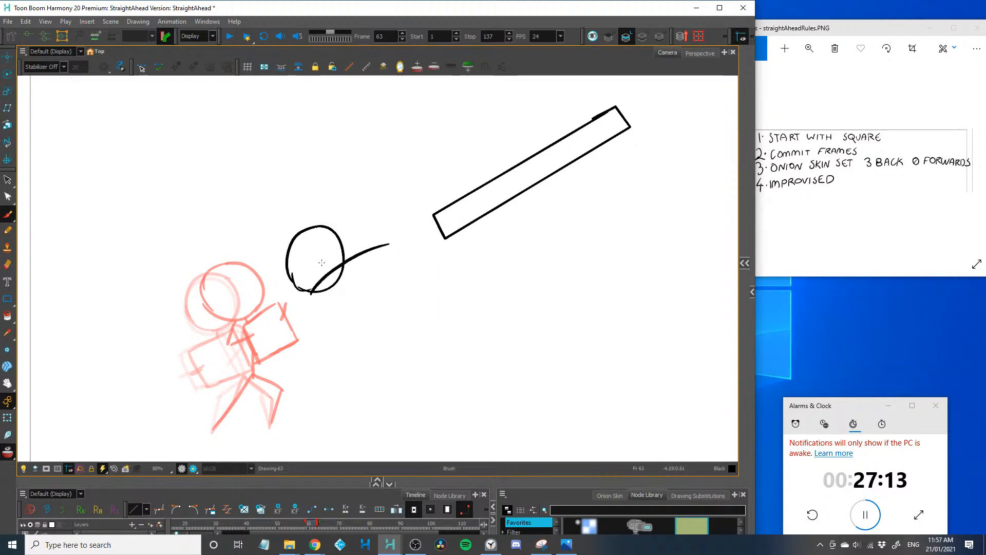
pyautogui.moveTo(311, 290); pyautogui.dragTo(263, 309)
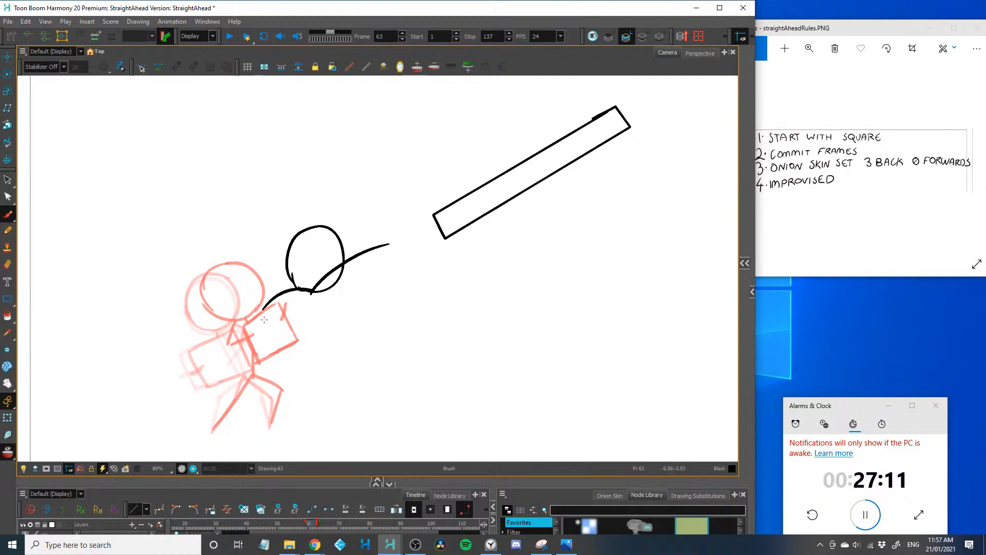
# Draw the frame 63 curved torso flowing into the planted leg, plus a second leg bent at a forward knee
pyautogui.moveTo(325, 293); pyautogui.dragTo(266, 376)
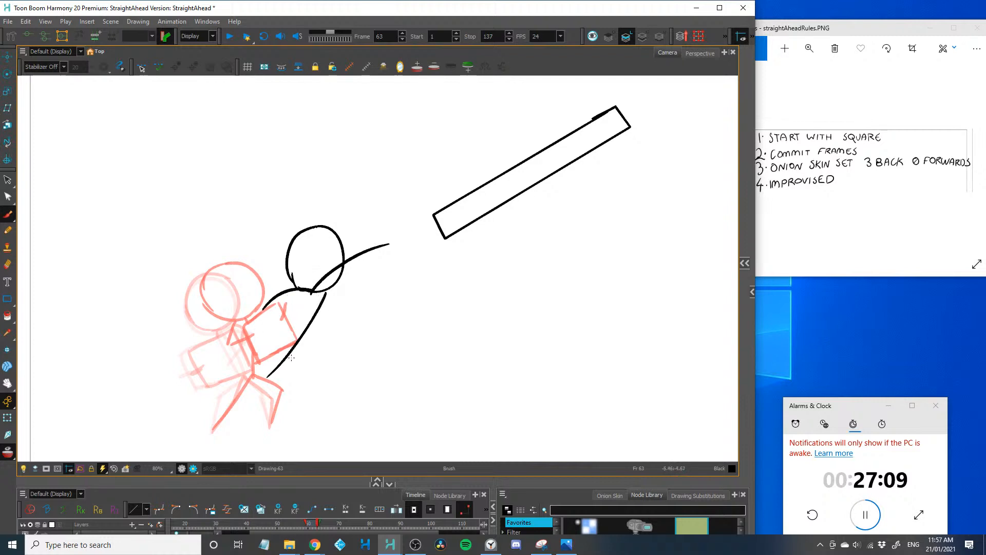
pyautogui.hotkey('ctrl', 'z')
pyautogui.moveTo(319, 293); pyautogui.dragTo(281, 369)
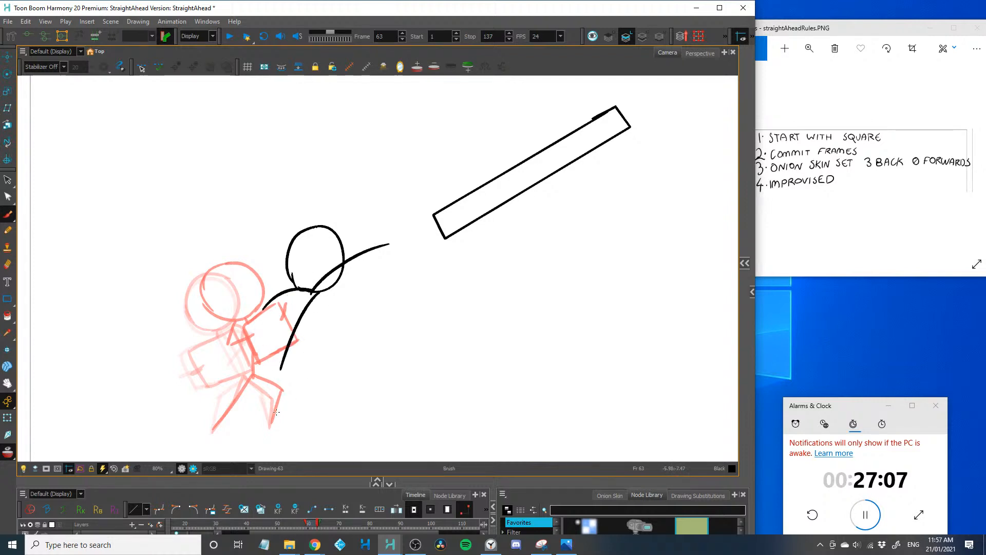
pyautogui.hotkey('ctrl', 'z')
pyautogui.moveTo(269, 425); pyautogui.dragTo(293, 389)
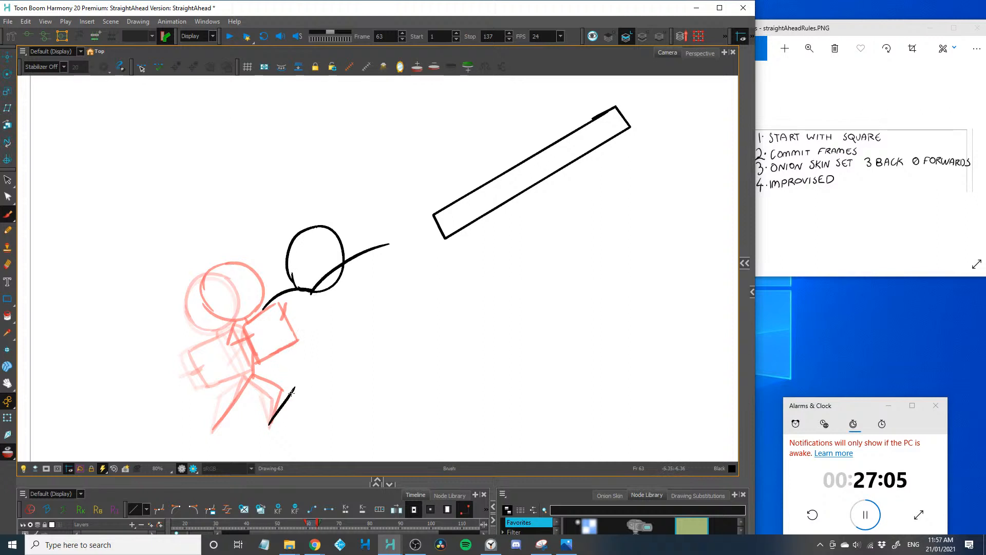
pyautogui.moveTo(314, 294)
pyautogui.mouseDown()
pyautogui.moveTo(296, 366)
pyautogui.moveTo(260, 400)
pyautogui.mouseUp()
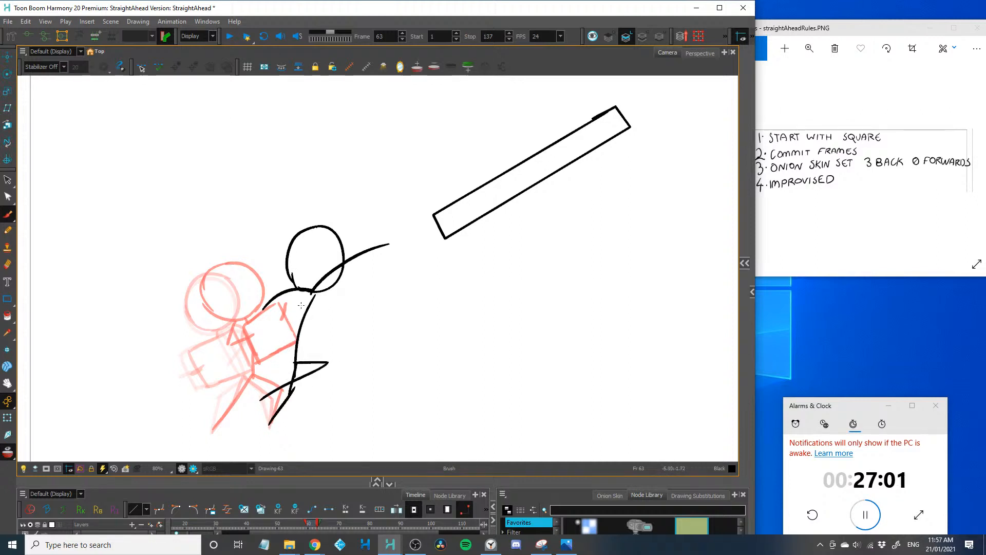
# Advance to frame 64 and draw the head further right, the forward-curving torso and the back leg stretched behind
pyautogui.moveTo(238, 302); pyautogui.dragTo(183, 304)
pyautogui.press('.')
pyautogui.press('2')
pyautogui.moveTo(217, 269); pyautogui.dragTo(238, 244)
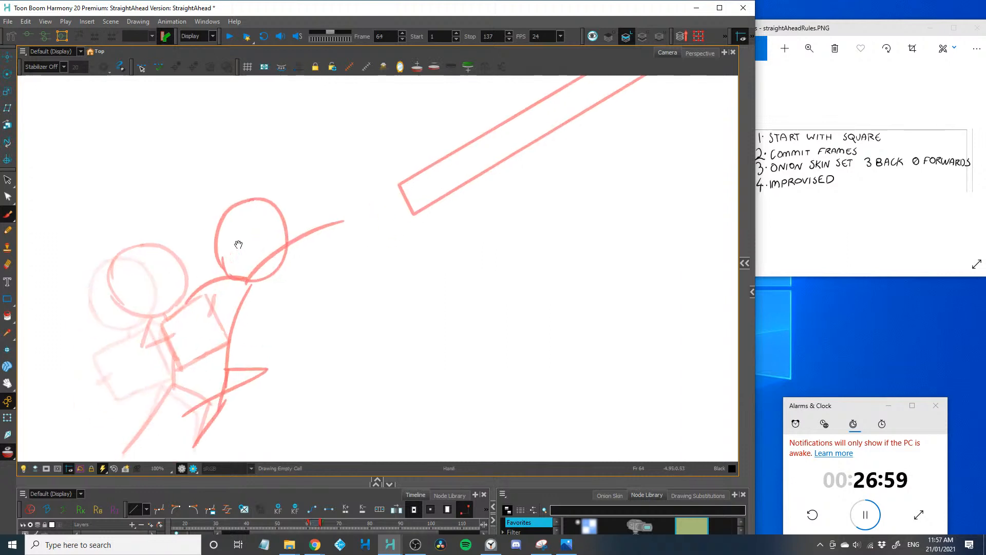
pyautogui.moveTo(304, 225)
pyautogui.mouseDown()
pyautogui.moveTo(322, 281)
pyautogui.moveTo(296, 288)
pyautogui.mouseUp()
pyautogui.moveTo(306, 221)
pyautogui.mouseDown()
pyautogui.moveTo(265, 235)
pyautogui.moveTo(295, 284)
pyautogui.moveTo(256, 353)
pyautogui.mouseUp()
pyautogui.moveTo(202, 368)
pyautogui.mouseDown()
pyautogui.moveTo(241, 322)
pyautogui.moveTo(284, 346)
pyautogui.moveTo(233, 394)
pyautogui.mouseUp()
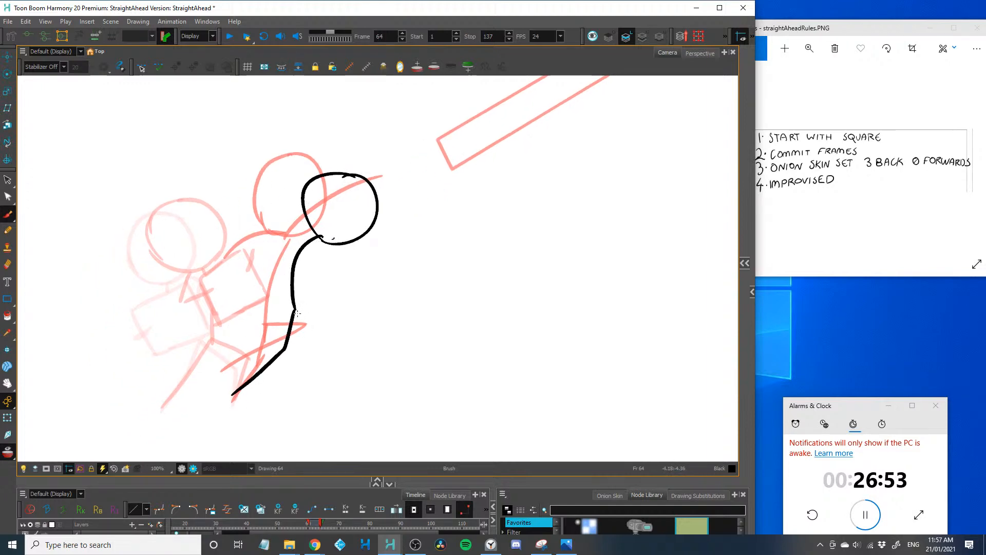
# Draw the frame 64 bent front leg, the arm reaching forward and the curved arm trailing behind the shoulder
pyautogui.moveTo(296, 315)
pyautogui.mouseDown()
pyautogui.moveTo(331, 320)
pyautogui.moveTo(338, 395)
pyautogui.mouseUp()
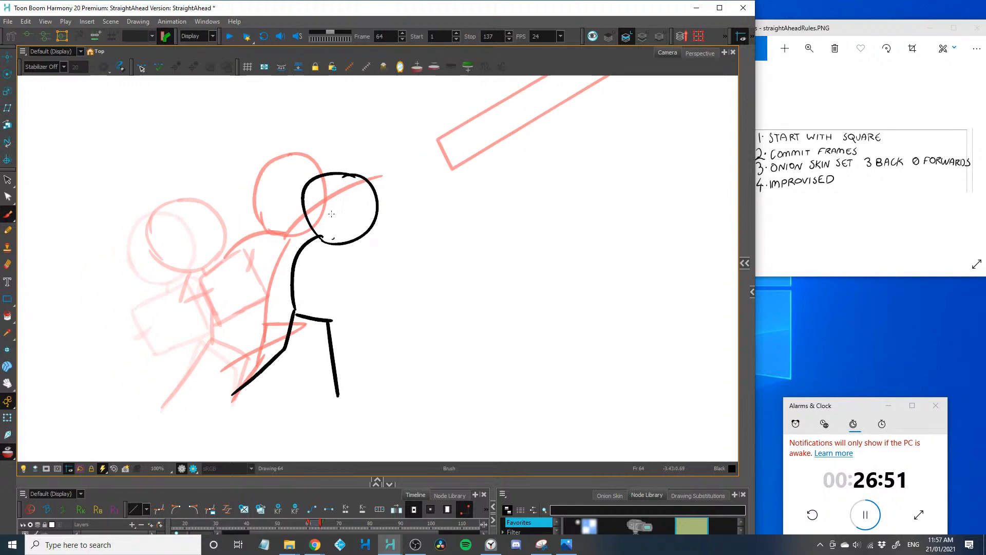
pyautogui.moveTo(323, 236); pyautogui.dragTo(431, 220)
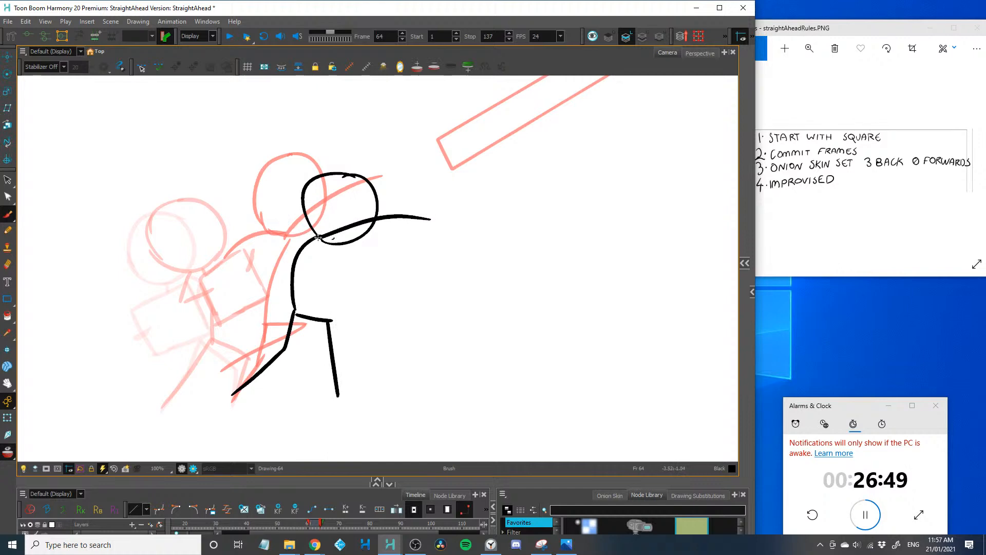
pyautogui.moveTo(320, 235); pyautogui.dragTo(247, 280)
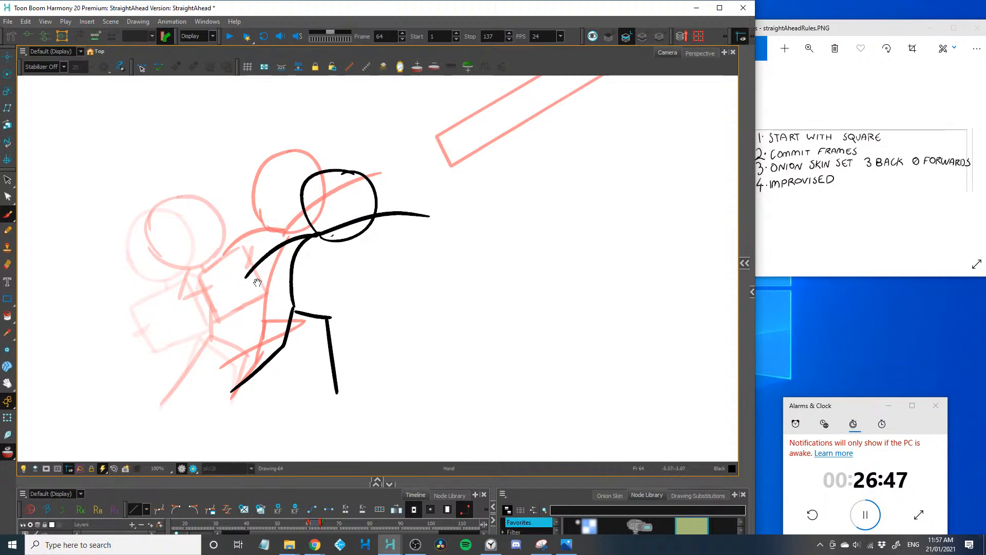
pyautogui.moveTo(249, 324); pyautogui.dragTo(180, 321)
pyautogui.hotkey('ctrl', 'z')
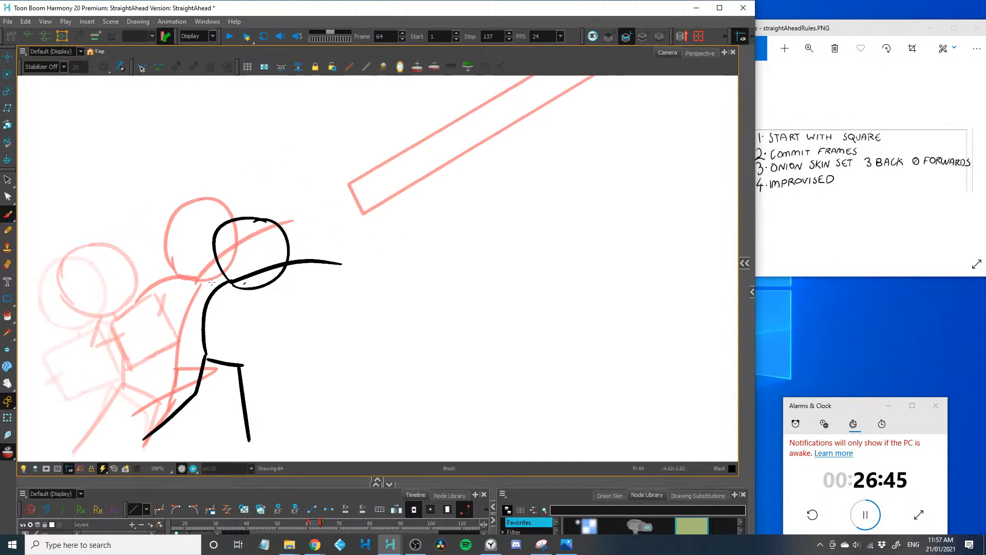
pyautogui.moveTo(228, 282); pyautogui.dragTo(162, 301)
# Try a zigzag line at the canvas's top edge, above the far end of the onion-skinned rectangle
pyautogui.press('1')
pyautogui.press('1')
pyautogui.moveTo(235, 246); pyautogui.dragTo(131, 304)
pyautogui.press('2')
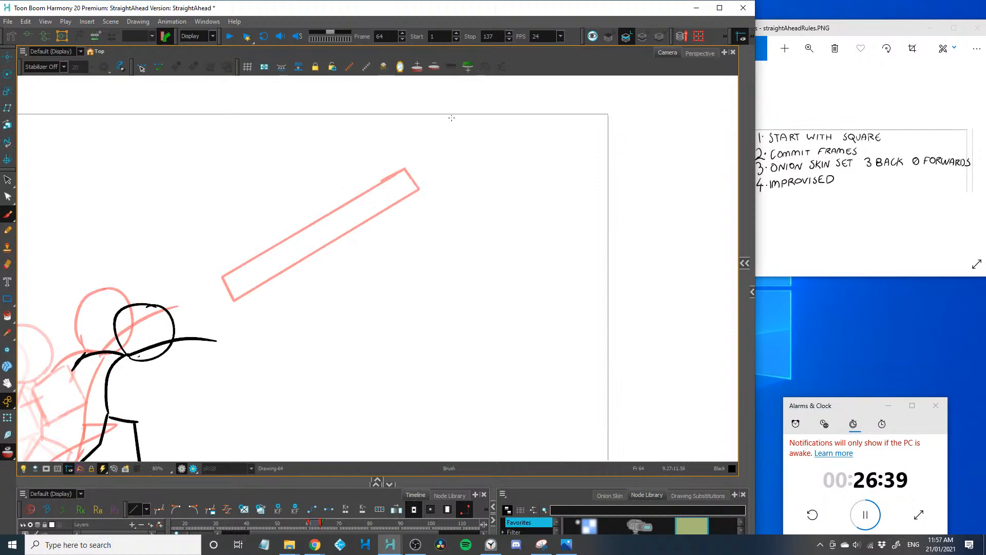
pyautogui.moveTo(398, 129)
pyautogui.mouseDown()
pyautogui.moveTo(450, 124)
pyautogui.moveTo(425, 142)
pyautogui.moveTo(484, 121)
pyautogui.moveTo(459, 145)
pyautogui.mouseUp()
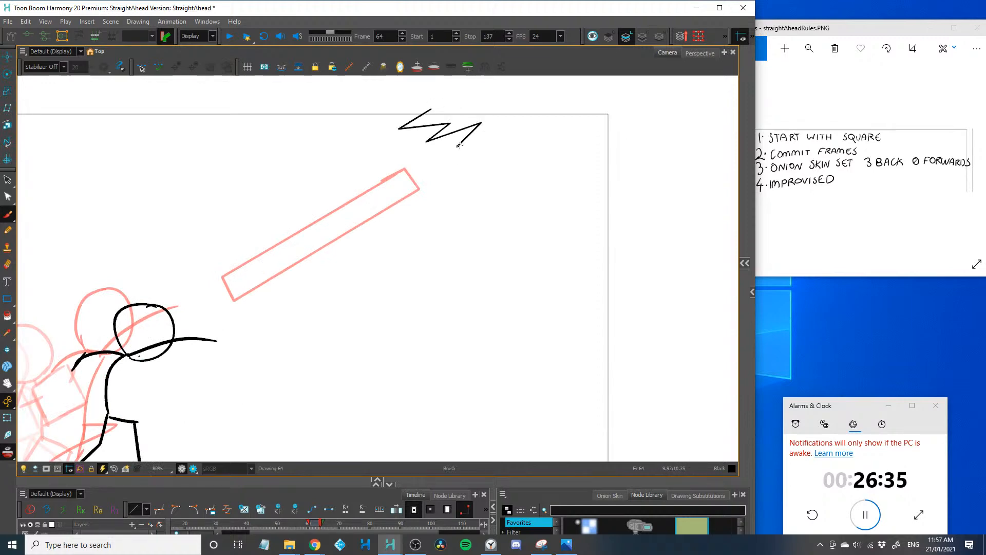
pyautogui.hotkey('ctrl', 'z')
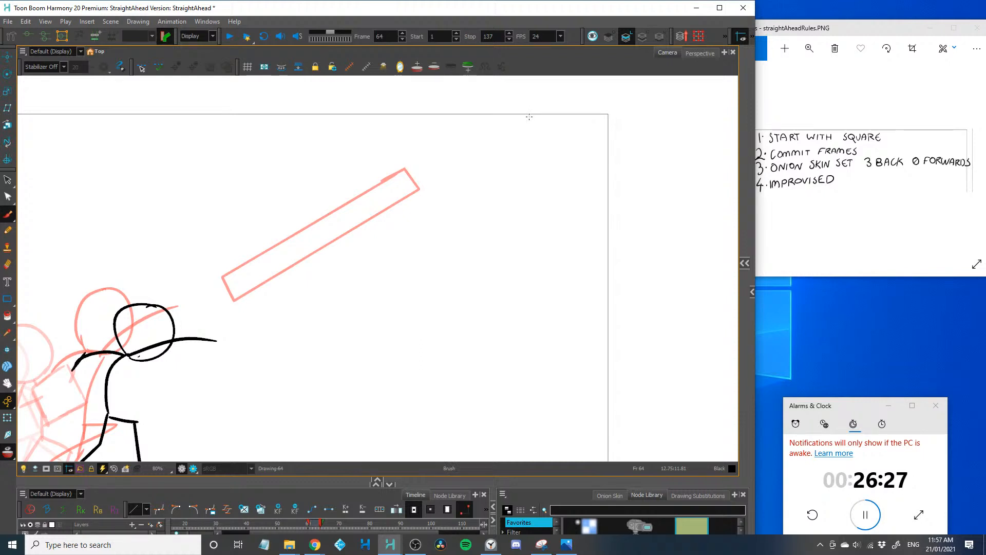
# Try a row of loose slanted scribble strokes across the canvas's top edge on frame 64
pyautogui.scroll(1, 529, 116)
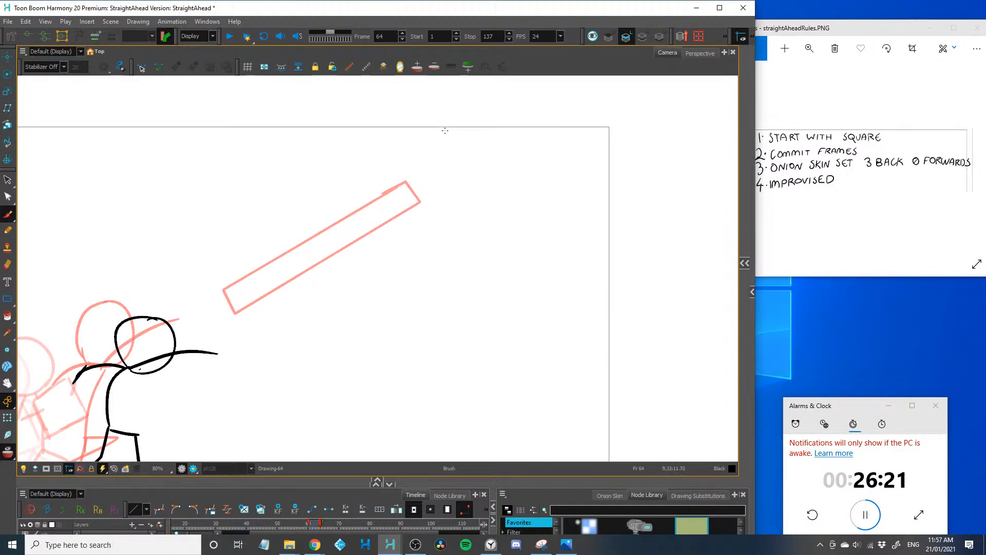
pyautogui.moveTo(442, 128); pyautogui.dragTo(487, 143)
pyautogui.hotkey('ctrl', 'z')
pyautogui.moveTo(450, 116); pyautogui.dragTo(388, 147)
pyautogui.moveTo(399, 144)
pyautogui.mouseDown()
pyautogui.moveTo(480, 124)
pyautogui.moveTo(546, 123)
pyautogui.mouseUp()
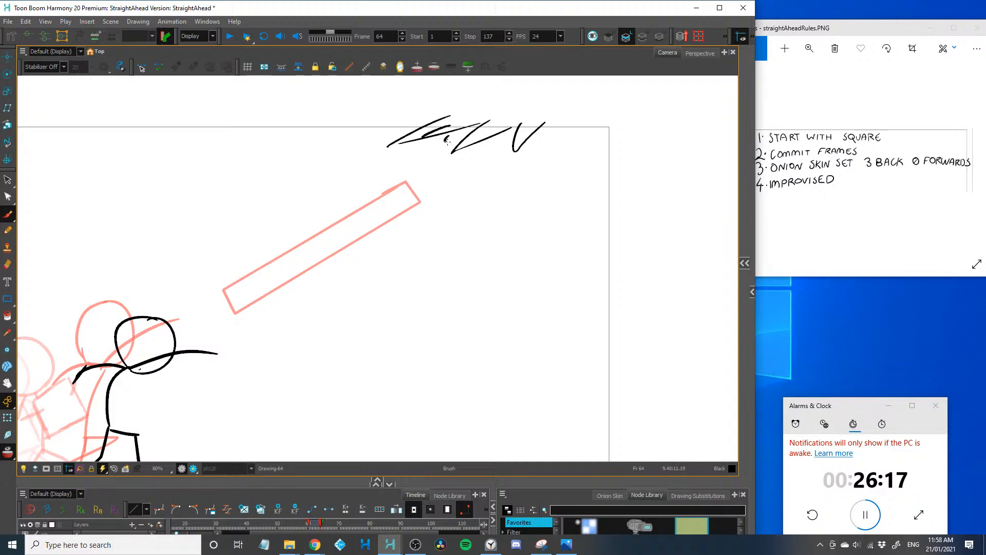
pyautogui.moveTo(476, 147); pyautogui.dragTo(510, 154)
pyautogui.press('1')
pyautogui.press('1')
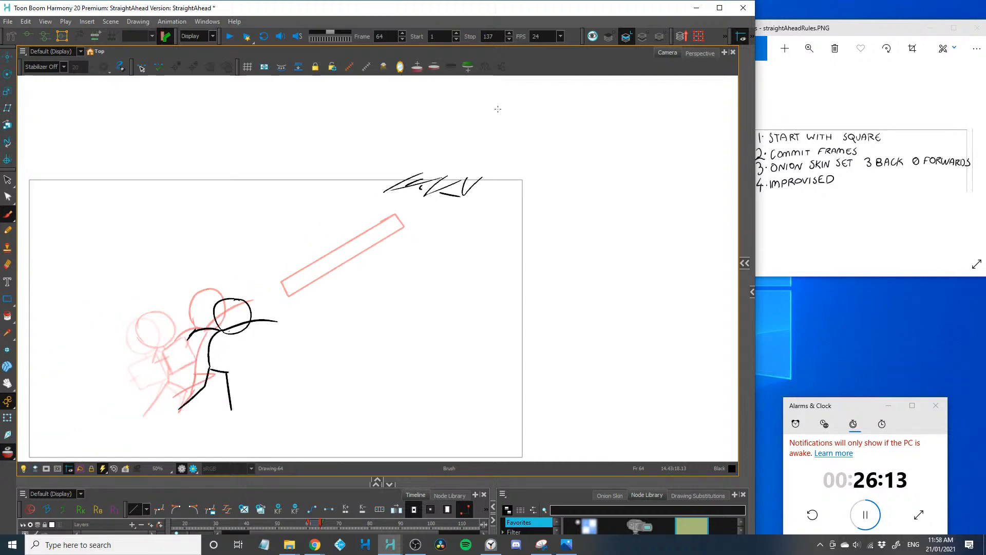
pyautogui.hotkey('ctrl', 'z')
pyautogui.hotkey('ctrl', 'z')
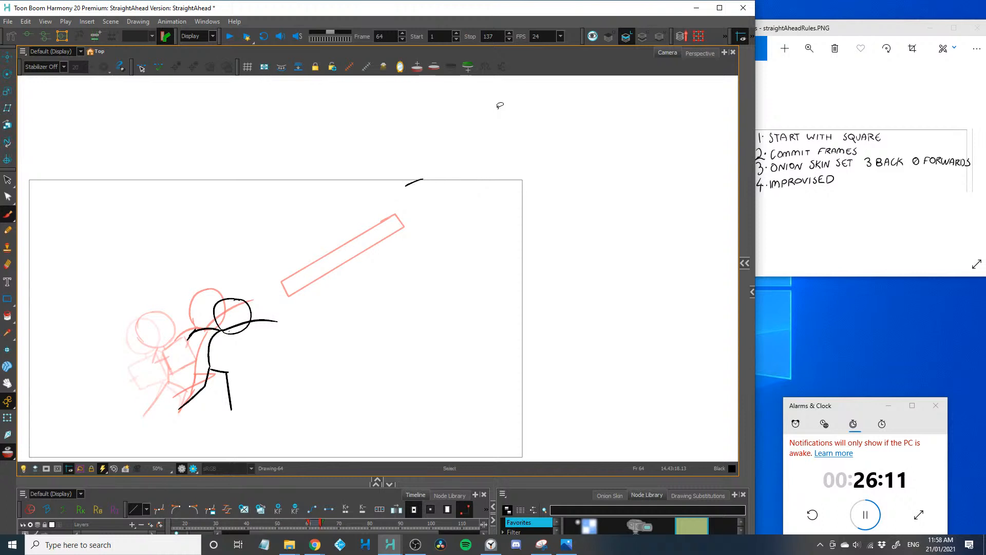
# Try an open, tilted box shape just below the canvas's top edge on frame 64
pyautogui.press('2')
pyautogui.press('2')
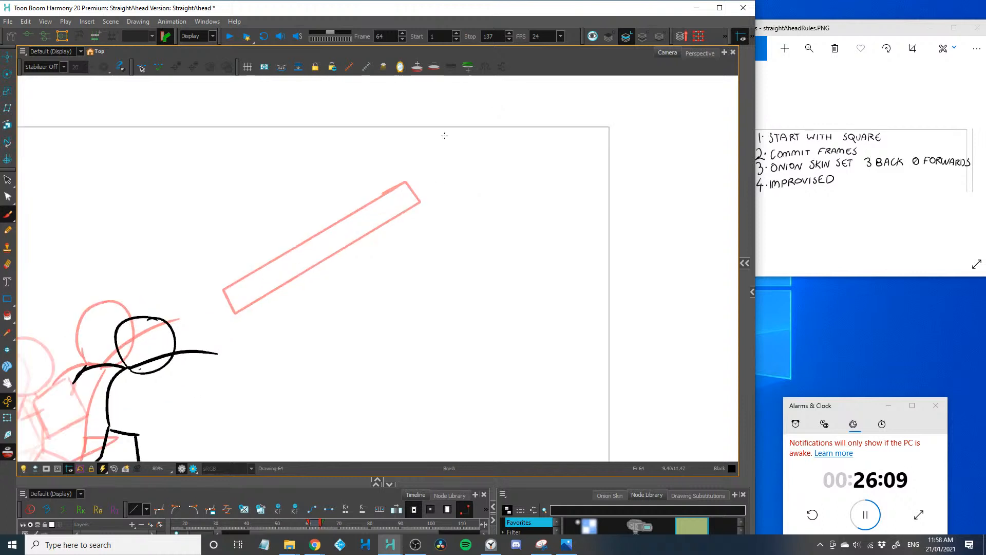
pyautogui.moveTo(408, 146)
pyautogui.mouseDown()
pyautogui.moveTo(538, 142)
pyautogui.moveTo(521, 119)
pyautogui.mouseUp()
pyautogui.hotkey('ctrl', 'z')
pyautogui.hotkey('ctrl', 'z')
pyautogui.moveTo(451, 134)
pyautogui.mouseDown()
pyautogui.moveTo(466, 170)
pyautogui.moveTo(511, 147)
pyautogui.mouseUp()
pyautogui.hotkey('ctrl', 'z')
pyautogui.hotkey('ctrl', 'z')
pyautogui.hotkey('ctrl', 'z')
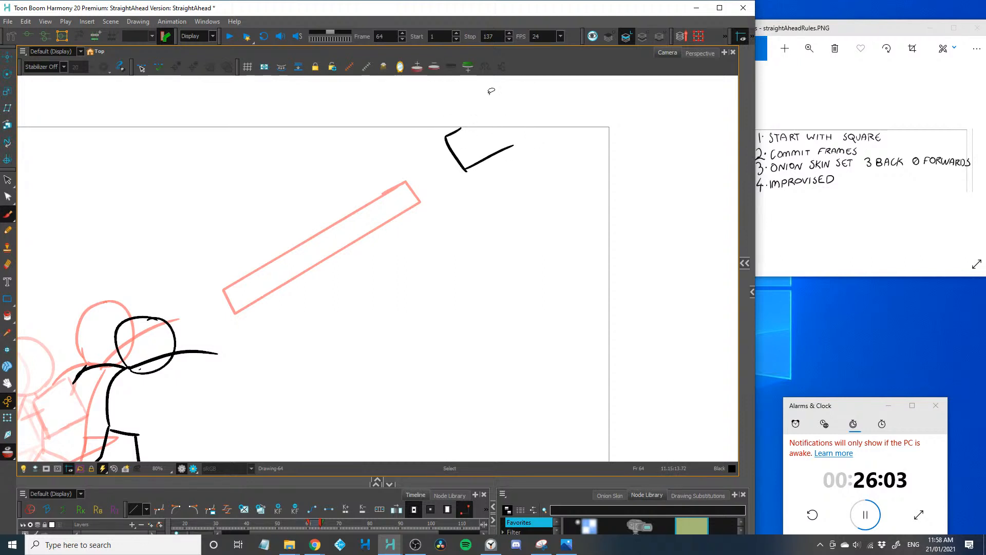
# Draw the frame 64 square as a flattened parallelogram with its upper side along the canvas's top edge, right of the onion-skinned rectangle
pyautogui.press('2')
pyautogui.moveTo(382, 261); pyautogui.dragTo(198, 355)
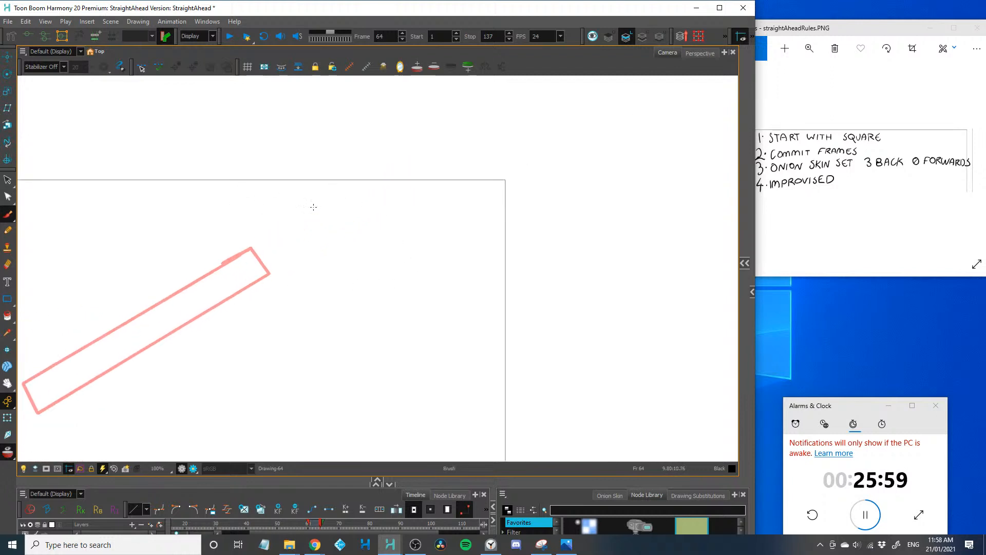
pyautogui.moveTo(308, 201); pyautogui.dragTo(268, 230)
pyautogui.hotkey('ctrl', 'z')
pyautogui.moveTo(310, 180)
pyautogui.mouseDown()
pyautogui.moveTo(401, 180)
pyautogui.moveTo(407, 208)
pyautogui.moveTo(429, 205)
pyautogui.moveTo(322, 199)
pyautogui.moveTo(339, 210)
pyautogui.moveTo(307, 185)
pyautogui.mouseUp()
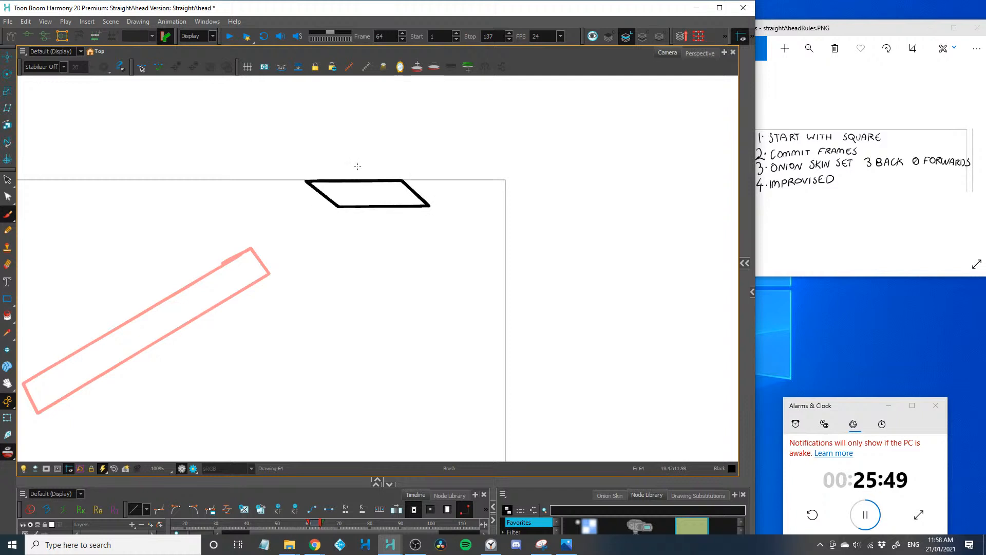
# Advance to frame 65 and draw the stick figure's round head slightly ahead of and below the onion-skinned head
pyautogui.scroll(-2, 259, 192)
pyautogui.scroll(-1, 369, 225)
pyautogui.press('space')
pyautogui.moveTo(112, 371)
pyautogui.mouseDown()
pyautogui.moveTo(260, 275)
pyautogui.moveTo(186, 323)
pyautogui.mouseUp()
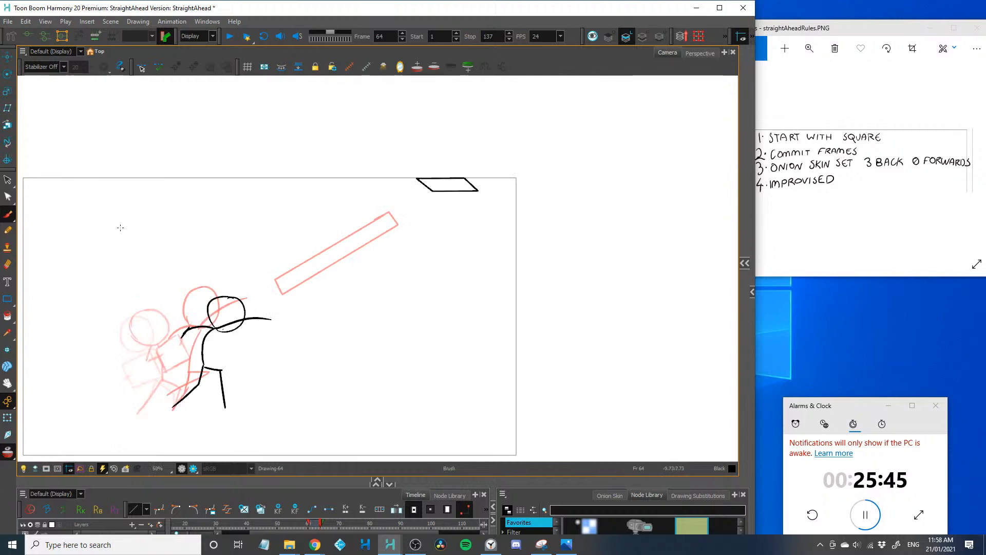
pyautogui.press('.')
pyautogui.press('2')
pyautogui.press('2')
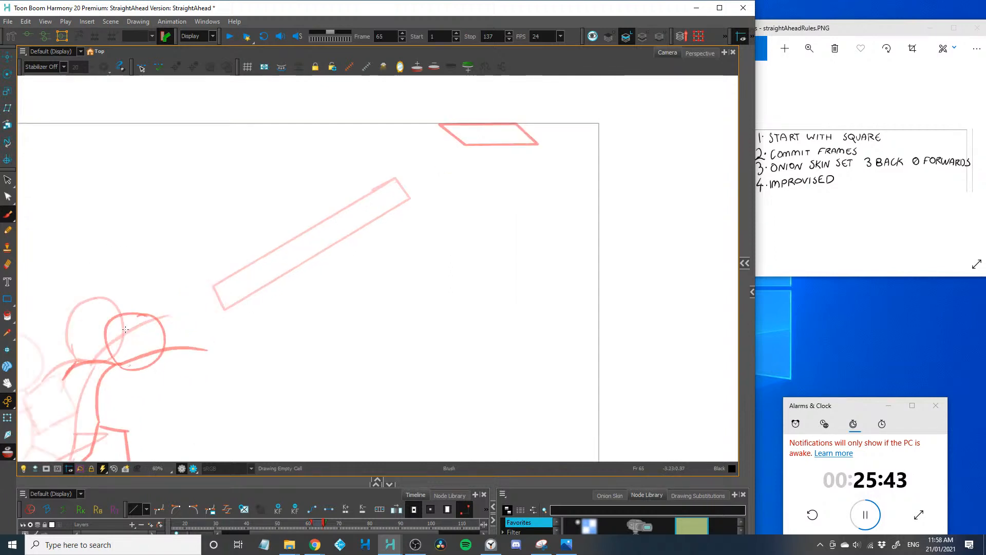
pyautogui.press('space')
pyautogui.moveTo(116, 296); pyautogui.dragTo(296, 194)
pyautogui.press('2')
pyautogui.press('2')
pyautogui.press('2')
pyautogui.moveTo(226, 208)
pyautogui.mouseDown()
pyautogui.moveTo(333, 236)
pyautogui.moveTo(268, 312)
pyautogui.mouseUp()
pyautogui.moveTo(227, 205)
pyautogui.mouseDown()
pyautogui.moveTo(219, 281)
pyautogui.moveTo(268, 312)
pyautogui.mouseUp()
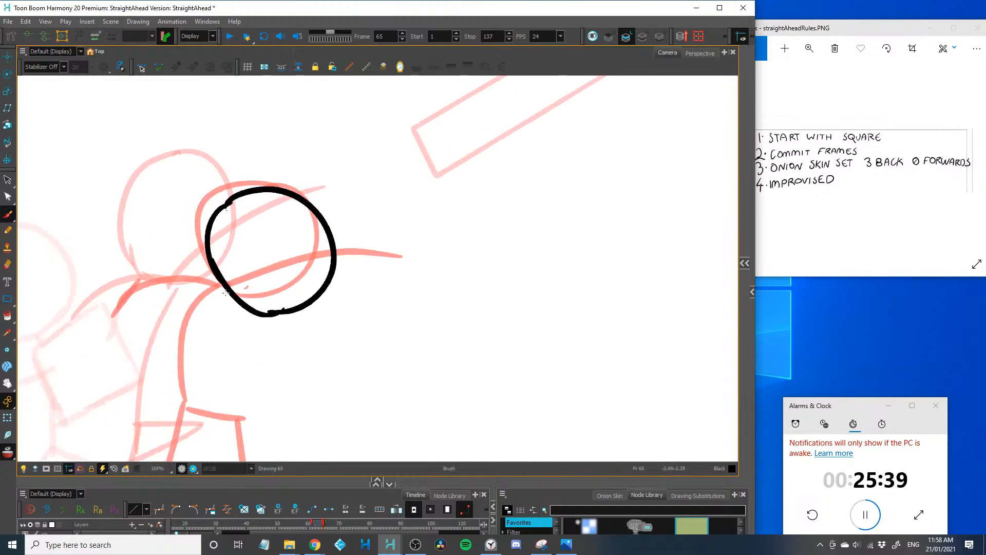
# Draw the frame 65 figure's front arm reaching forward with a downward curve and its torso arching down to the hips
pyautogui.moveTo(221, 285)
pyautogui.mouseDown()
pyautogui.moveTo(391, 295)
pyautogui.moveTo(426, 312)
pyautogui.mouseUp()
pyautogui.hotkey('ctrl', 'z')
pyautogui.moveTo(221, 293); pyautogui.dragTo(414, 324)
pyautogui.moveTo(168, 368); pyautogui.dragTo(253, 296)
pyautogui.moveTo(325, 225)
pyautogui.mouseDown()
pyautogui.moveTo(267, 359)
pyautogui.moveTo(300, 259)
pyautogui.mouseUp()
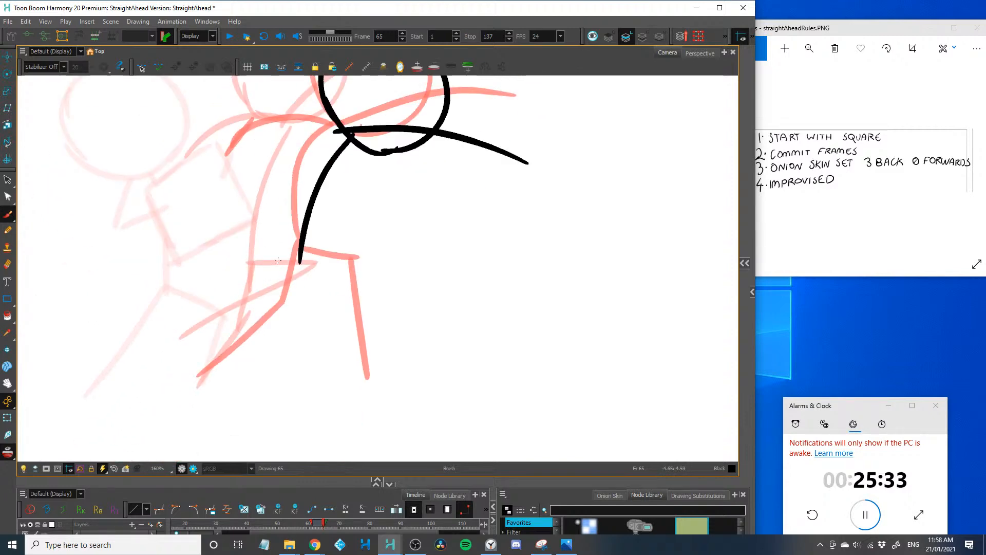
# Draw the frame 65 figure's front leg with the knee bent forward and the foot planted on the onion-skinned foot
pyautogui.press('1')
pyautogui.moveTo(244, 282); pyautogui.dragTo(188, 288)
pyautogui.moveTo(265, 265)
pyautogui.mouseDown()
pyautogui.moveTo(347, 278)
pyautogui.moveTo(313, 356)
pyautogui.mouseUp()
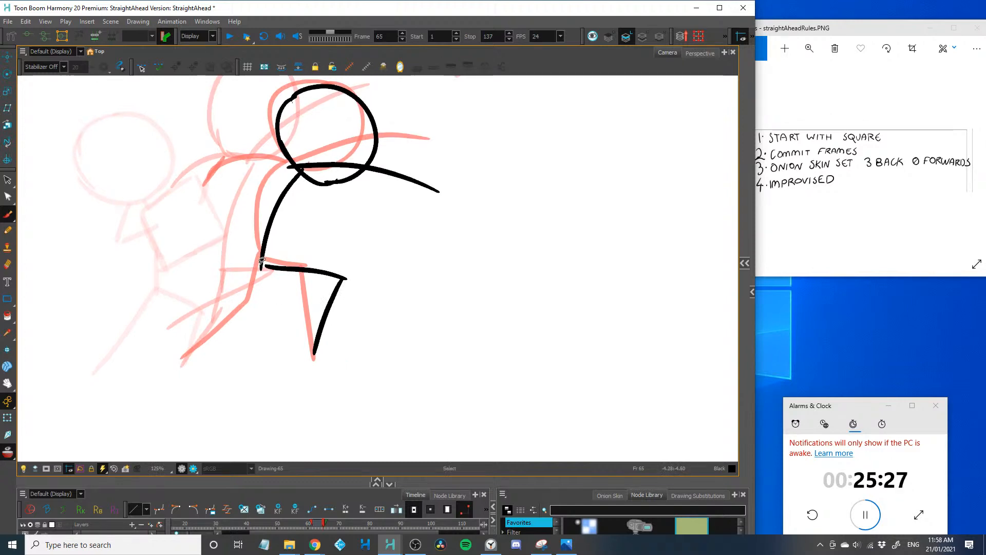
# Draw the frame 65 figure's rear leg bent and lifted behind the hips and its rear arm bent back from the shoulder
pyautogui.moveTo(262, 268)
pyautogui.mouseDown()
pyautogui.moveTo(191, 310)
pyautogui.moveTo(209, 297)
pyautogui.moveTo(155, 297)
pyautogui.moveTo(165, 305)
pyautogui.moveTo(143, 377)
pyautogui.mouseUp()
pyautogui.hotkey('ctrl', 'z')
pyautogui.press('space')
pyautogui.moveTo(278, 247)
pyautogui.mouseDown()
pyautogui.moveTo(199, 210)
pyautogui.moveTo(169, 242)
pyautogui.mouseUp()
pyautogui.press('2')
pyautogui.hotkey('ctrl', 'z')
pyautogui.hotkey('ctrl', 'z')
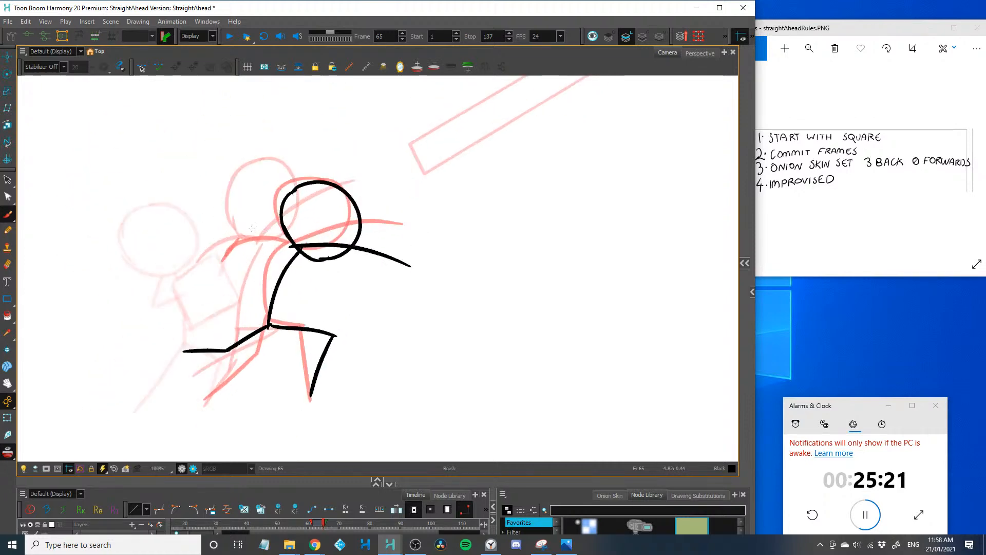
pyautogui.moveTo(295, 247)
pyautogui.mouseDown()
pyautogui.moveTo(245, 216)
pyautogui.moveTo(218, 231)
pyautogui.mouseUp()
# Try the frame 65 square as a folded shape bending from the onion-skinned parallelogram down along the canvas's right edge
pyautogui.press('2')
pyautogui.press('2')
pyautogui.press('1')
pyautogui.press('space')
pyautogui.moveTo(475, 187); pyautogui.dragTo(199, 334)
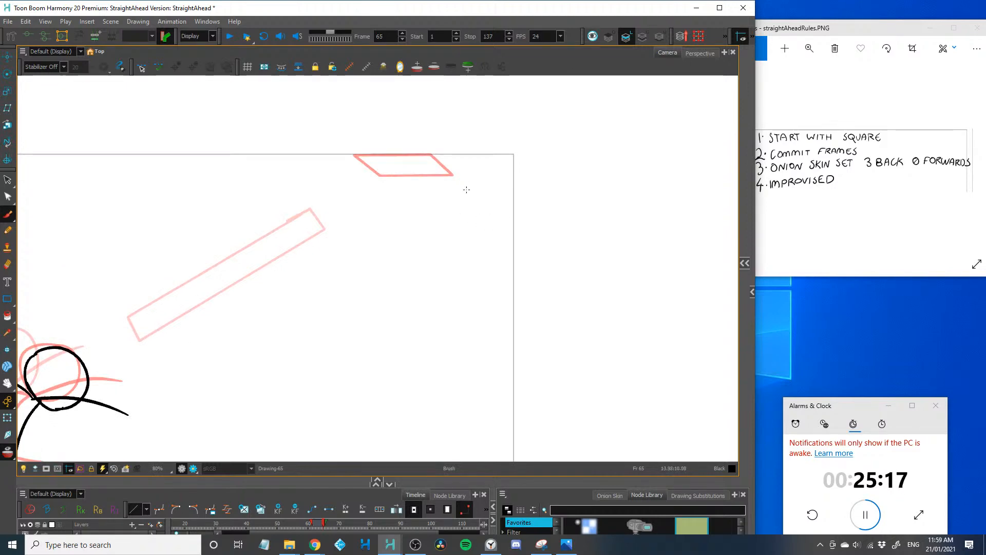
pyautogui.moveTo(451, 171); pyautogui.dragTo(502, 208)
pyautogui.moveTo(512, 240)
pyautogui.mouseDown()
pyautogui.moveTo(513, 257)
pyautogui.moveTo(477, 283)
pyautogui.moveTo(465, 253)
pyautogui.moveTo(476, 207)
pyautogui.moveTo(452, 171)
pyautogui.mouseUp()
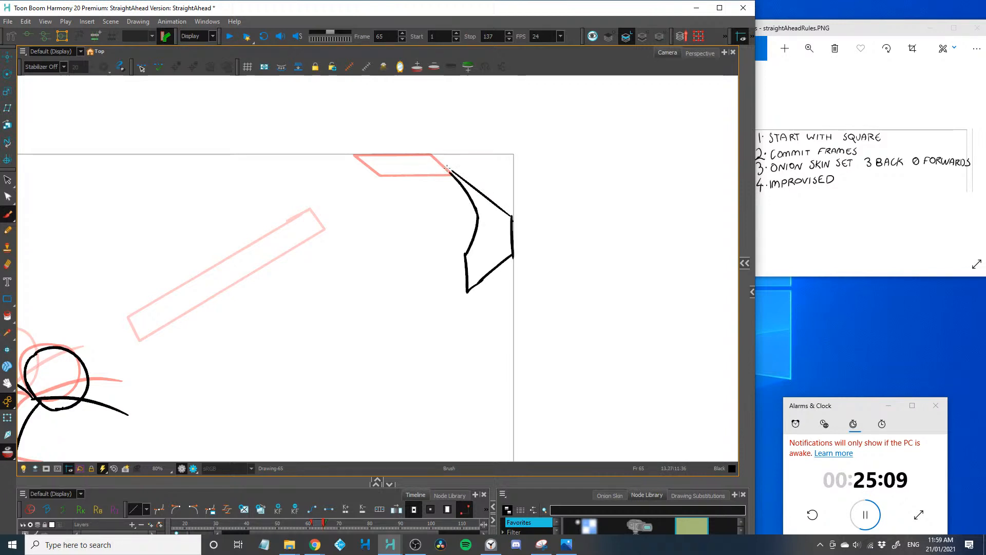
pyautogui.hotkey('ctrl', 'z')
pyautogui.moveTo(477, 212)
pyautogui.mouseDown()
pyautogui.moveTo(440, 180)
pyautogui.moveTo(453, 191)
pyautogui.moveTo(446, 197)
pyautogui.mouseUp()
# Undo all strokes of the folded shape at the canvas's right edge
pyautogui.press('1')
pyautogui.press('2')
pyautogui.press('2')
pyautogui.hotkey('ctrl', 'z')
pyautogui.hotkey('ctrl', 'z')
pyautogui.hotkey('ctrl', 'z')
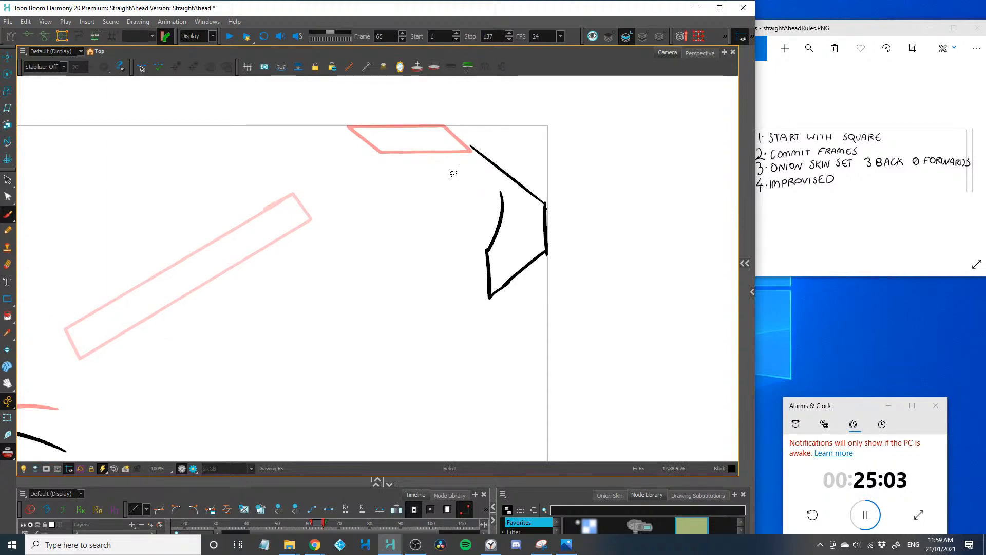
pyautogui.hotkey('ctrl', 'z')
pyautogui.moveTo(207, 302); pyautogui.dragTo(104, 300)
pyautogui.press('1')
pyautogui.press('1')
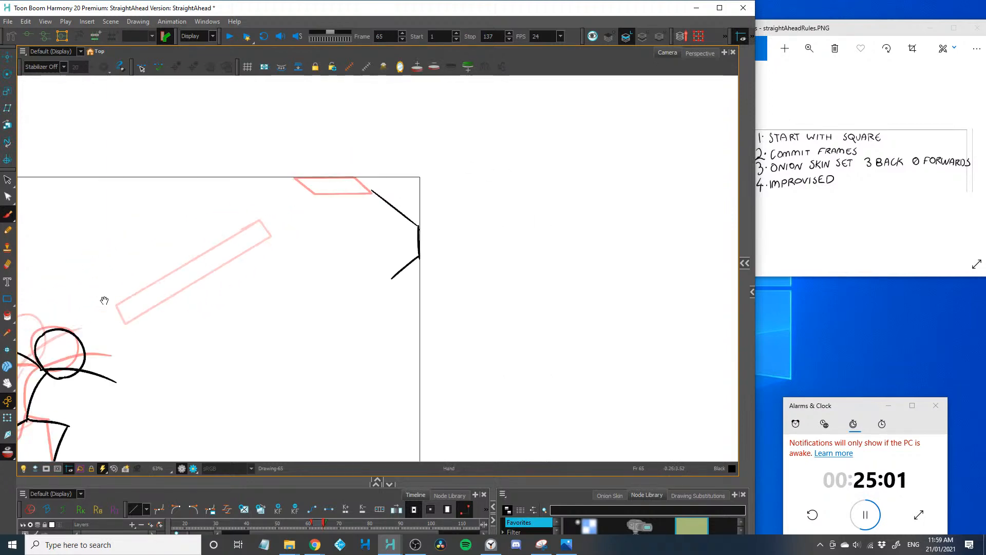
pyautogui.hotkey('ctrl', 'z')
pyautogui.hotkey('ctrl', 'z')
pyautogui.press('2')
pyautogui.hotkey('ctrl', 'z')
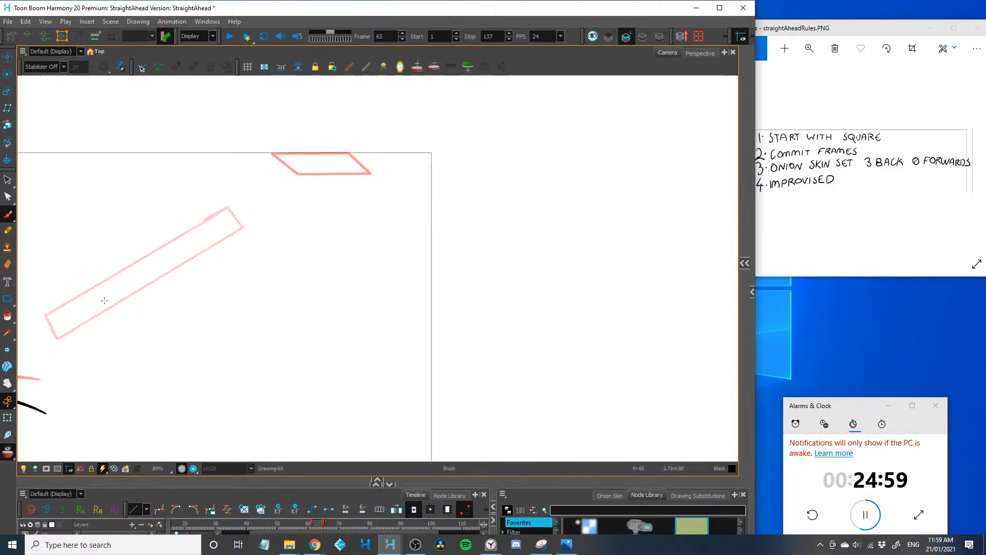
# Mark a short vertical line on the canvas's right edge and sketch guide strokes for the square's bouncing path
pyautogui.moveTo(430, 207); pyautogui.dragTo(430, 264)
pyautogui.moveTo(211, 235)
pyautogui.mouseDown()
pyautogui.moveTo(335, 165)
pyautogui.moveTo(410, 226)
pyautogui.mouseUp()
pyautogui.hotkey('ctrl', 'z')
pyautogui.moveTo(211, 230); pyautogui.dragTo(327, 168)
pyautogui.moveTo(341, 160)
pyautogui.mouseDown()
pyautogui.moveTo(423, 235)
pyautogui.moveTo(326, 302)
pyautogui.mouseUp()
pyautogui.press('1')
pyautogui.press('2')
pyautogui.hotkey('ctrl', 'z')
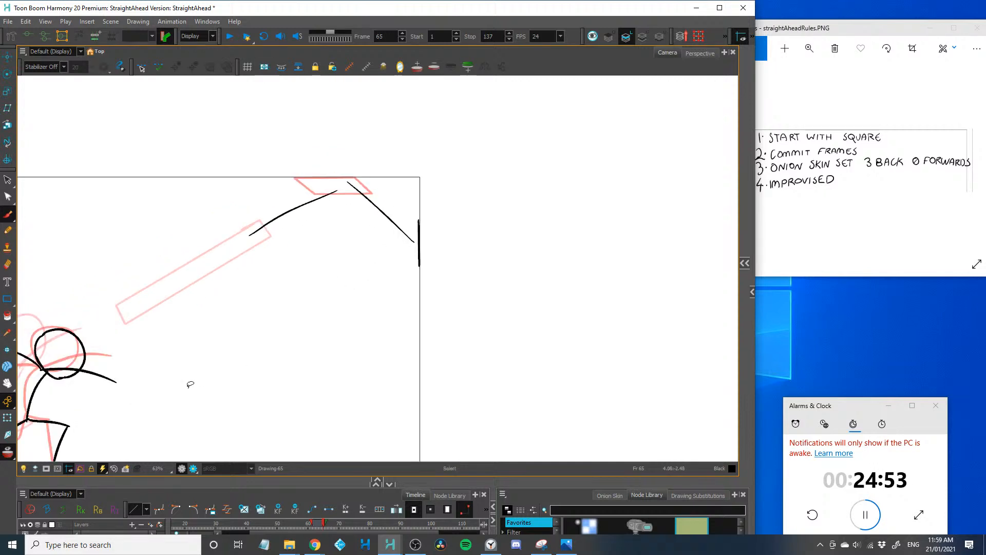
pyautogui.moveTo(410, 238); pyautogui.dragTo(291, 299)
# Complete the frame 65 square as a narrow upright parallelogram with its long side along the canvas's right edge
pyautogui.press('2')
pyautogui.press('space')
pyautogui.moveTo(308, 226)
pyautogui.mouseDown()
pyautogui.moveTo(285, 273)
pyautogui.moveTo(222, 277)
pyautogui.mouseUp()
pyautogui.press('2')
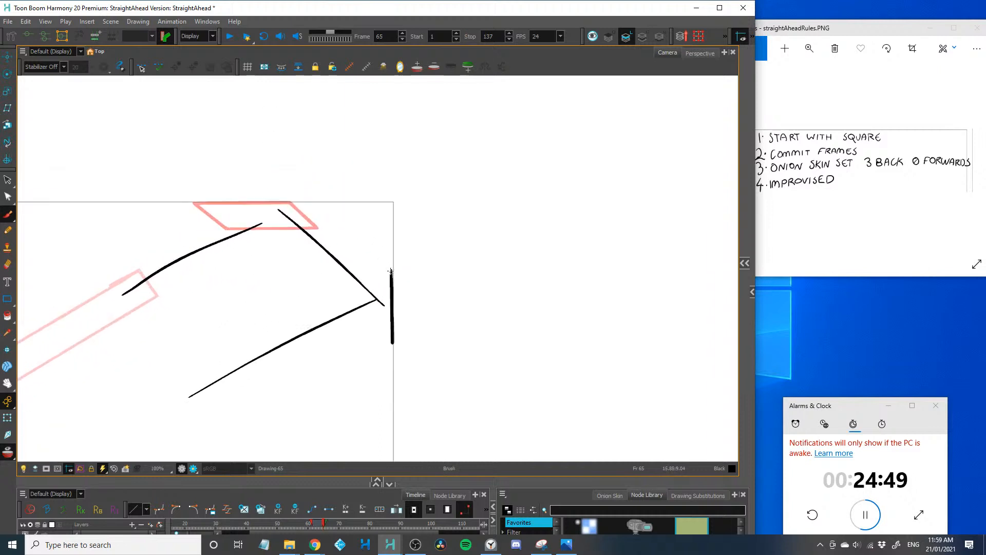
pyautogui.moveTo(391, 271)
pyautogui.mouseDown()
pyautogui.moveTo(363, 243)
pyautogui.moveTo(368, 329)
pyautogui.moveTo(390, 368)
pyautogui.moveTo(365, 288)
pyautogui.mouseUp()
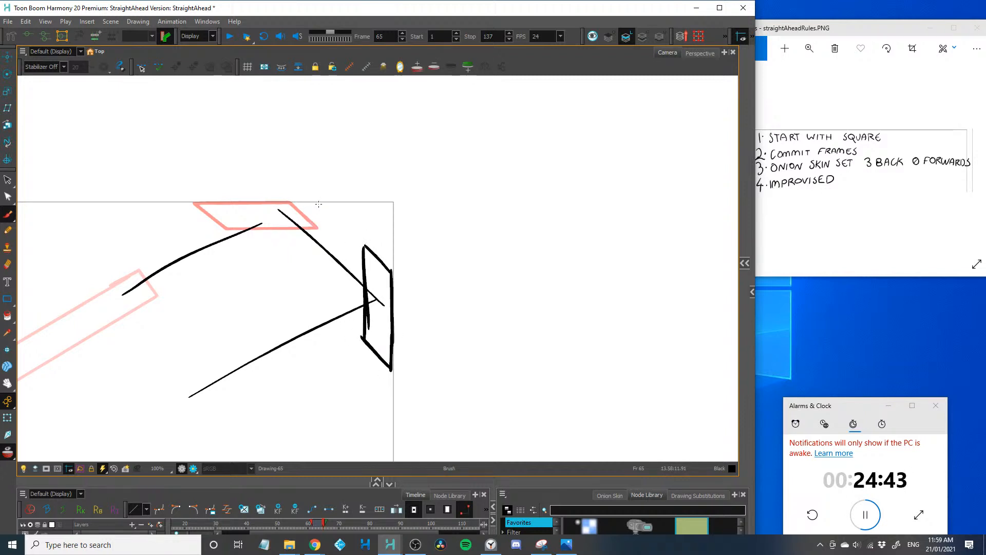
# Select the guide strokes for the bouncing path and delete them
pyautogui.hotkey('alt', 's')
pyautogui.moveTo(286, 194); pyautogui.dragTo(183, 290)
pyautogui.press('Delete')
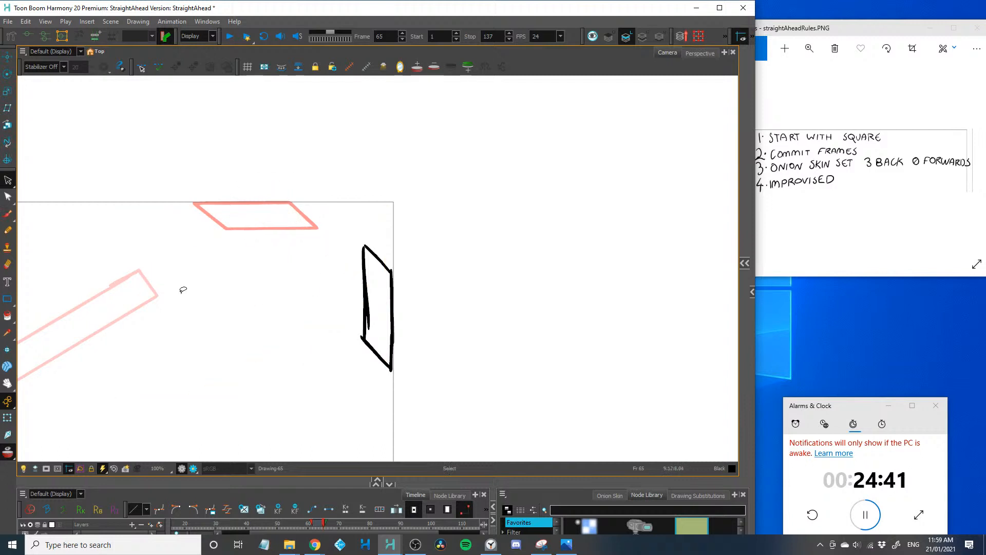
# Try two diagonal speed lines between the onion-skinned parallelogram and the frame 65 square
pyautogui.hotkey('alt', 'b')
pyautogui.press('2')
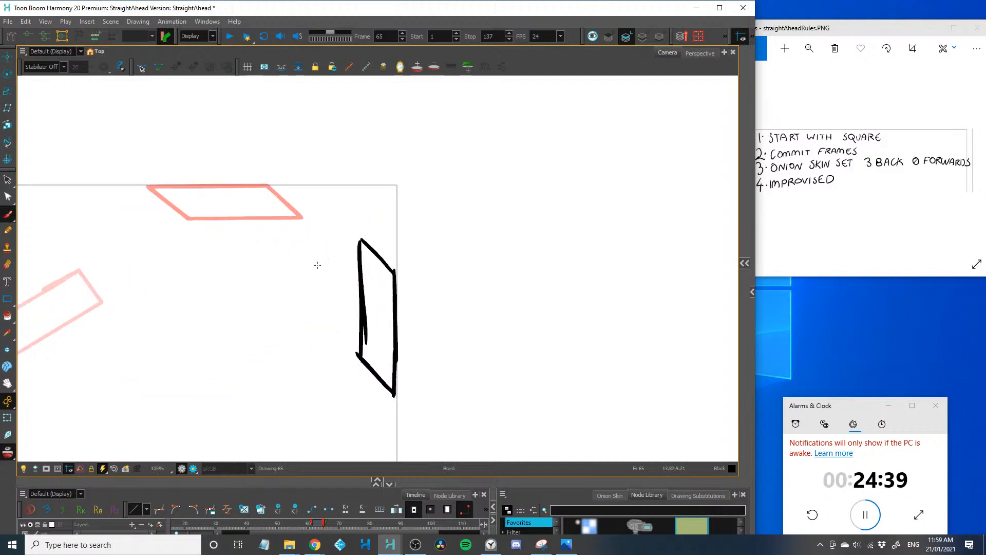
pyautogui.moveTo(273, 229); pyautogui.dragTo(355, 321)
pyautogui.hotkey('ctrl', 'z')
pyautogui.moveTo(272, 235)
pyautogui.mouseDown()
pyautogui.moveTo(334, 293)
pyautogui.moveTo(336, 270)
pyautogui.mouseUp()
pyautogui.moveTo(156, 300)
pyautogui.mouseDown()
pyautogui.moveTo(334, 270)
pyautogui.moveTo(185, 301)
pyautogui.moveTo(228, 254)
pyautogui.mouseUp()
pyautogui.press('1')
pyautogui.press('1')
pyautogui.press('1')
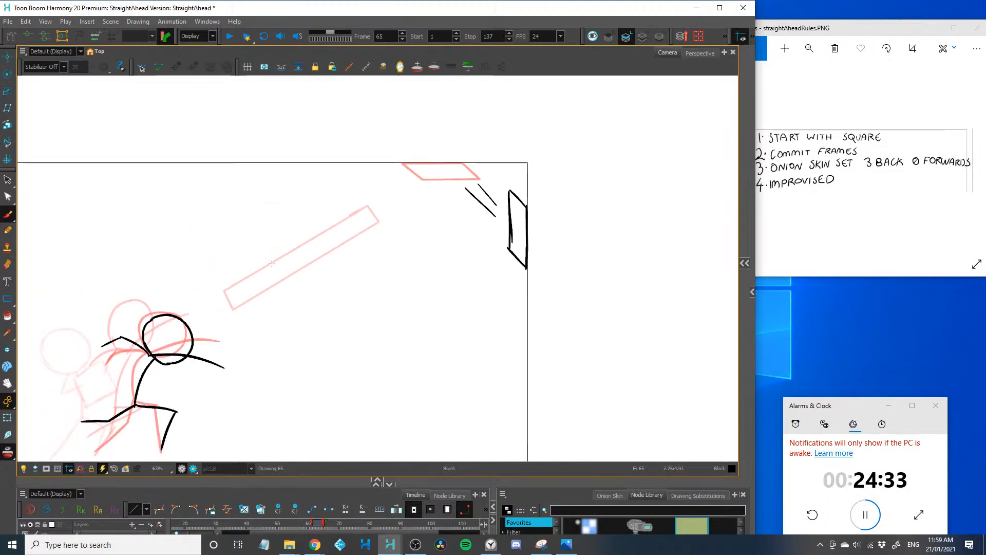
# Try further motion strokes along the square's path and undo them together with the earlier speed lines
pyautogui.moveTo(353, 208)
pyautogui.mouseDown()
pyautogui.moveTo(283, 252)
pyautogui.moveTo(194, 271)
pyautogui.mouseUp()
pyautogui.hotkey('ctrl', 'z')
pyautogui.press('2')
pyautogui.press('2')
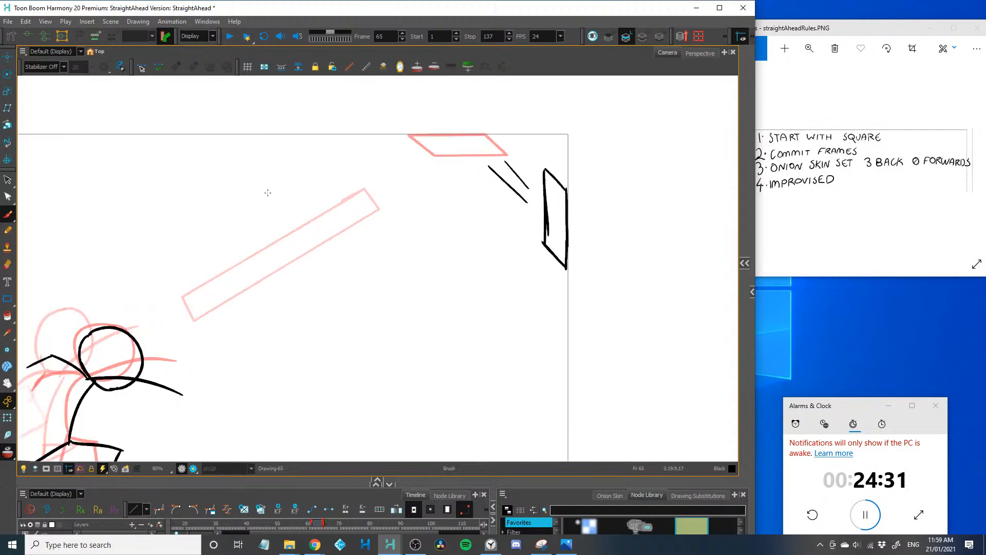
pyautogui.moveTo(275, 277); pyautogui.dragTo(53, 408)
pyautogui.hotkey('ctrl', 'z')
pyautogui.hotkey('ctrl', 'z')
pyautogui.press('2')
pyautogui.moveTo(242, 282)
pyautogui.mouseDown()
pyautogui.moveTo(227, 228)
pyautogui.moveTo(335, 291)
pyautogui.mouseUp()
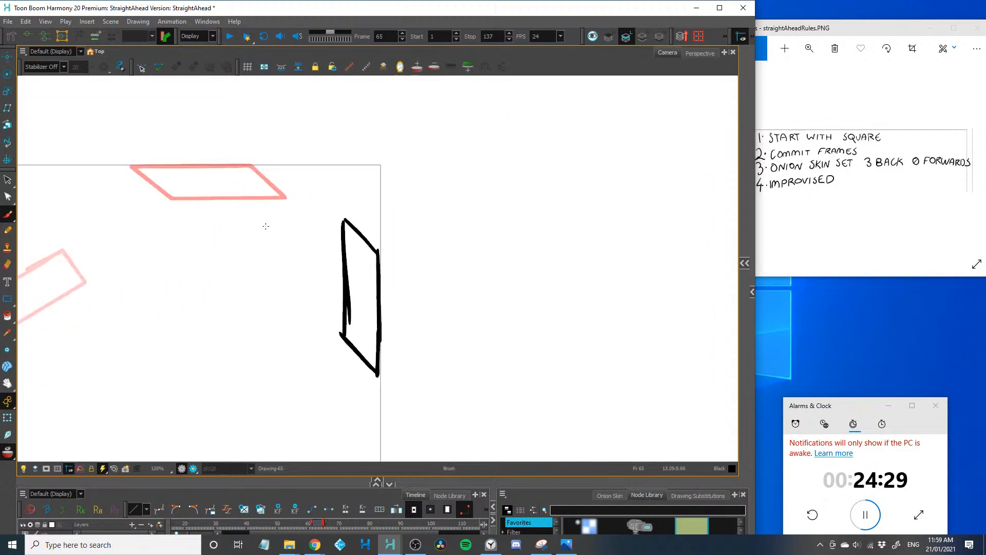
pyautogui.moveTo(295, 207); pyautogui.dragTo(341, 260)
pyautogui.hotkey('ctrl', 'z')
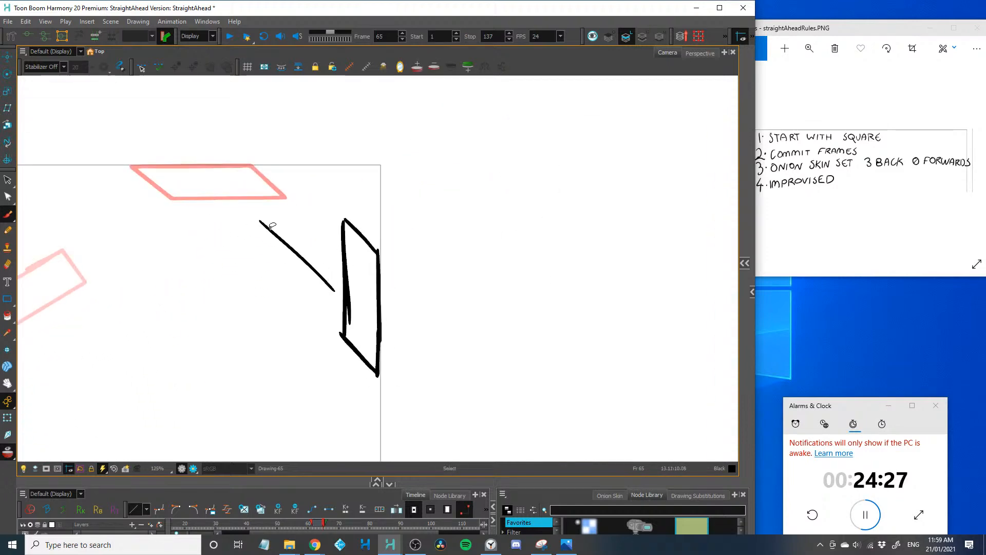
pyautogui.hotkey('ctrl', 'z')
# Draw three diagonal speed lines of differing lengths between the onion-skinned parallelogram and the frame 65 square
pyautogui.moveTo(239, 233); pyautogui.dragTo(298, 295)
pyautogui.moveTo(298, 206); pyautogui.dragTo(326, 233)
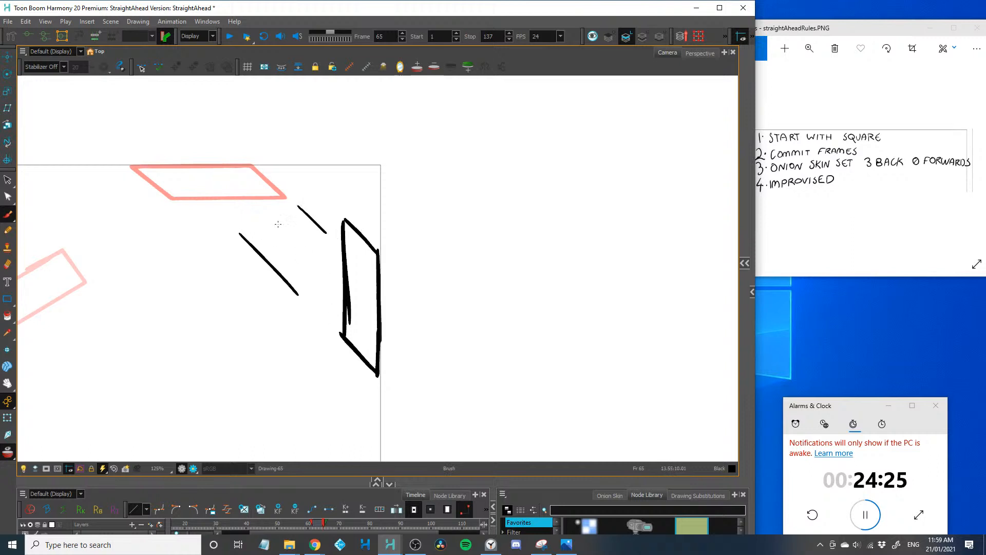
pyautogui.moveTo(238, 188); pyautogui.dragTo(303, 255)
# On frame 66, draw the square as a long thin rectangle rebounding diagonally down from the right edge toward the figure
pyautogui.press('1')
pyautogui.press('1')
pyautogui.press('1')
pyautogui.press('1')
pyautogui.moveTo(153, 374); pyautogui.dragTo(348, 305)
pyautogui.press('.')
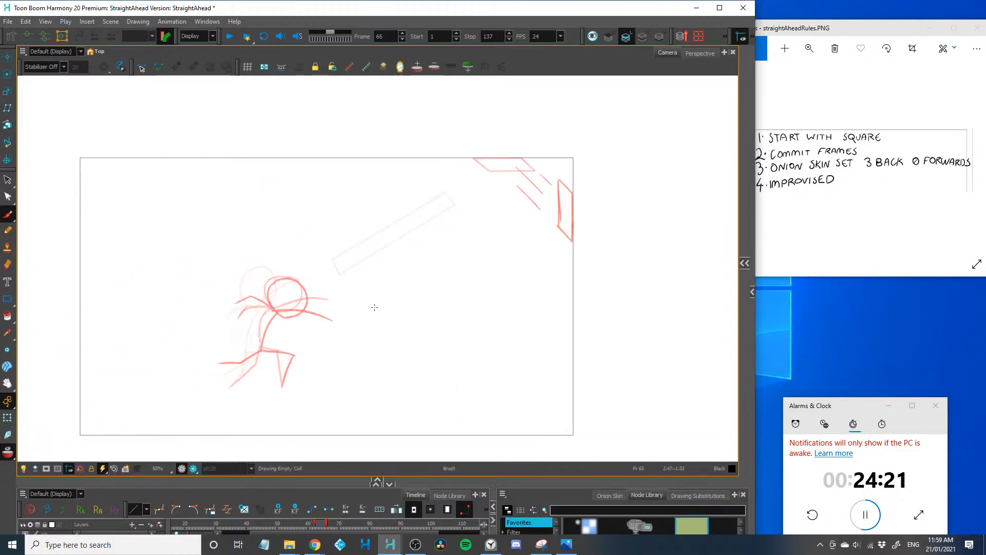
pyautogui.press('2')
pyautogui.moveTo(249, 309); pyautogui.dragTo(152, 325)
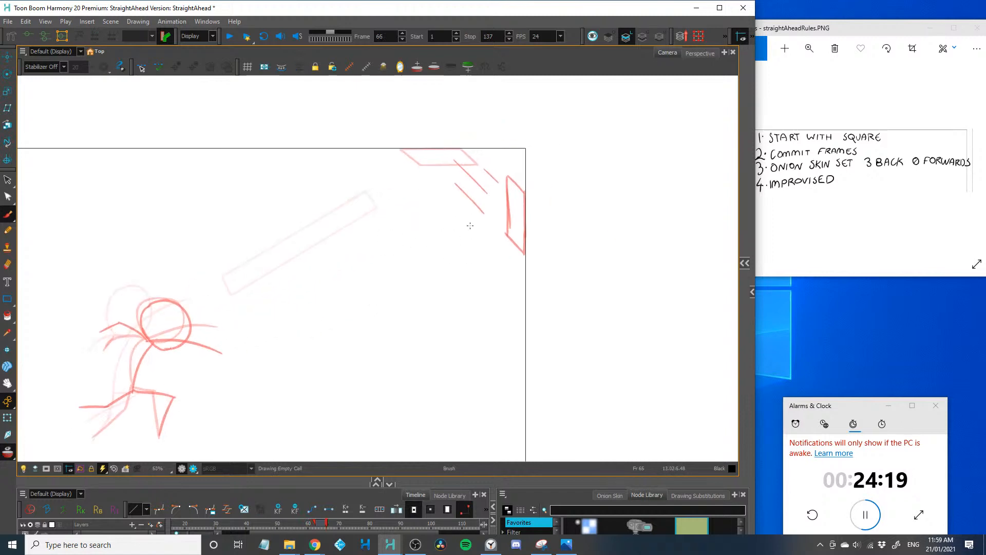
pyautogui.moveTo(473, 223)
pyautogui.mouseDown()
pyautogui.moveTo(337, 292)
pyautogui.moveTo(327, 283)
pyautogui.moveTo(334, 299)
pyautogui.moveTo(481, 238)
pyautogui.moveTo(473, 222)
pyautogui.mouseUp()
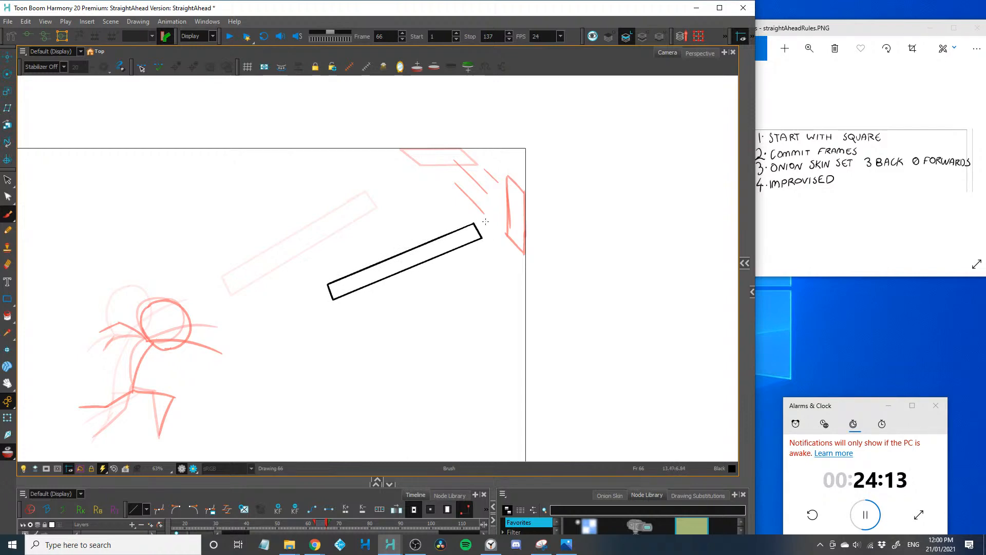
# Try a bent front leg rising from the onion-skinned front foot on frame 66
pyautogui.moveTo(128, 404); pyautogui.dragTo(243, 306)
pyautogui.press('2')
pyautogui.press('2')
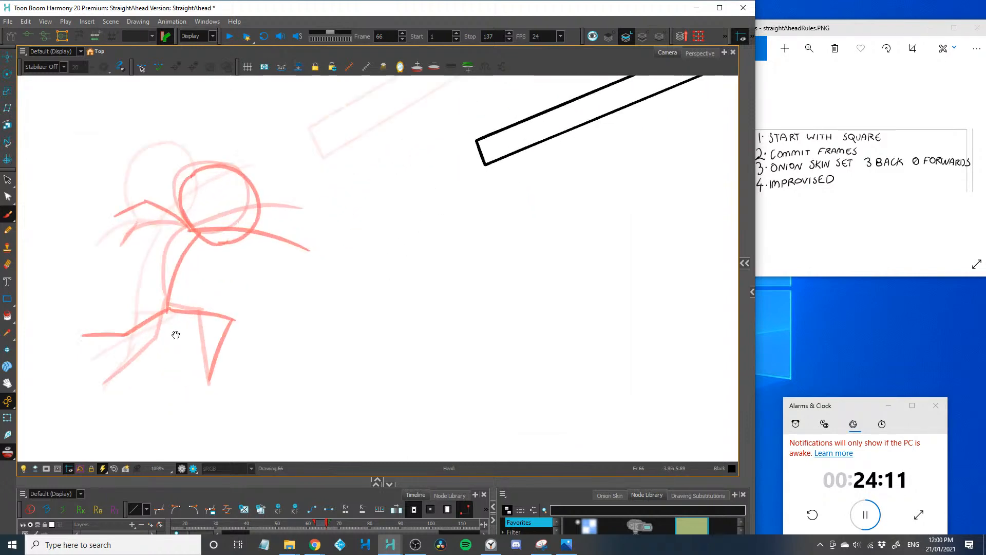
pyautogui.moveTo(176, 334); pyautogui.dragTo(266, 344)
pyautogui.moveTo(301, 391); pyautogui.dragTo(354, 359)
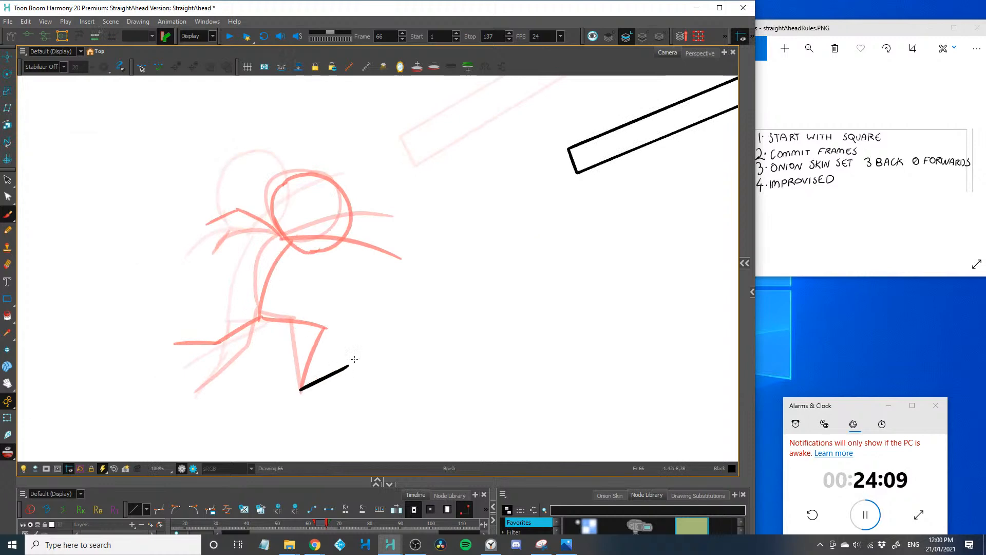
pyautogui.moveTo(303, 317); pyautogui.dragTo(350, 365)
pyautogui.press('2')
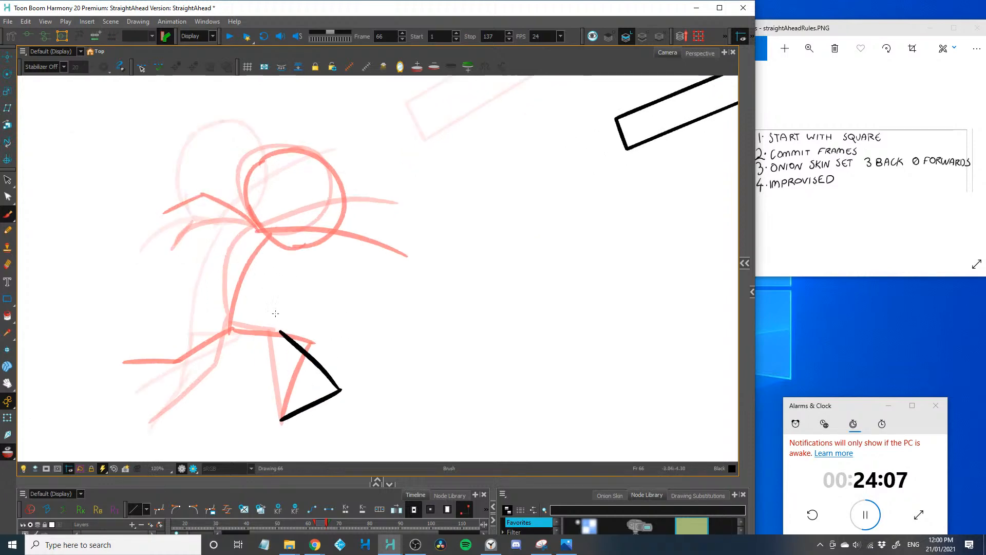
pyautogui.moveTo(271, 333)
pyautogui.mouseDown()
pyautogui.moveTo(299, 261)
pyautogui.moveTo(246, 333)
pyautogui.mouseUp()
pyautogui.hotkey('ctrl', 'z')
pyautogui.hotkey('ctrl', 'z')
pyautogui.hotkey('ctrl', 'z')
# Draw the frame 66 figure's forward-leaning torso and its round head, lower and further ahead than the onion-skinned head
pyautogui.press('2')
pyautogui.moveTo(259, 216)
pyautogui.mouseDown()
pyautogui.moveTo(240, 266)
pyautogui.moveTo(205, 269)
pyautogui.moveTo(267, 322)
pyautogui.mouseUp()
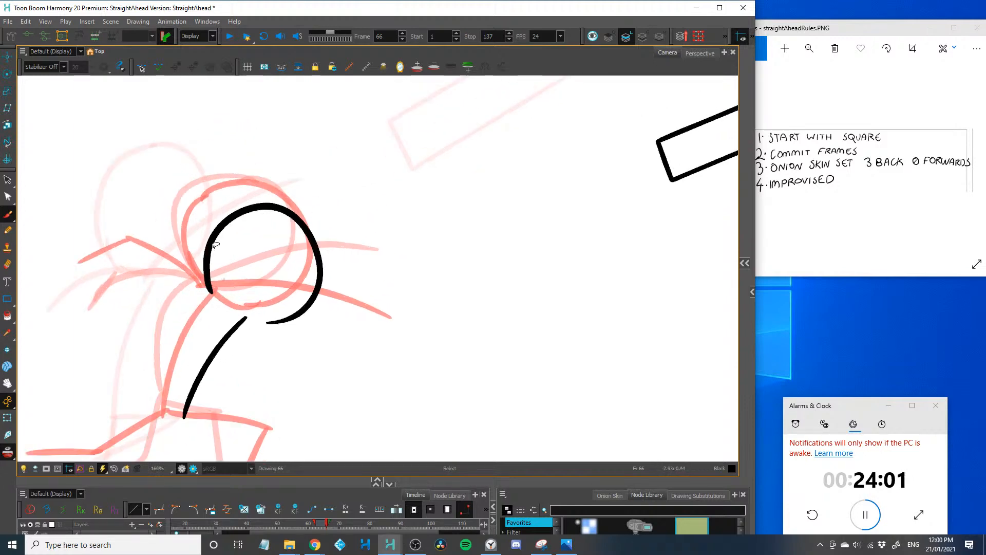
pyautogui.hotkey('ctrl', 'z')
pyautogui.moveTo(204, 249)
pyautogui.mouseDown()
pyautogui.moveTo(311, 221)
pyautogui.moveTo(275, 324)
pyautogui.mouseUp()
pyautogui.moveTo(229, 228); pyautogui.dragTo(276, 326)
# Draw the frame 66 figure's front arm curving down ahead of the body and its rear arm bent back behind the head
pyautogui.moveTo(211, 271)
pyautogui.mouseDown()
pyautogui.moveTo(265, 323)
pyautogui.moveTo(367, 388)
pyautogui.mouseUp()
pyautogui.moveTo(185, 374); pyautogui.dragTo(268, 340)
pyautogui.moveTo(322, 287); pyautogui.dragTo(219, 194)
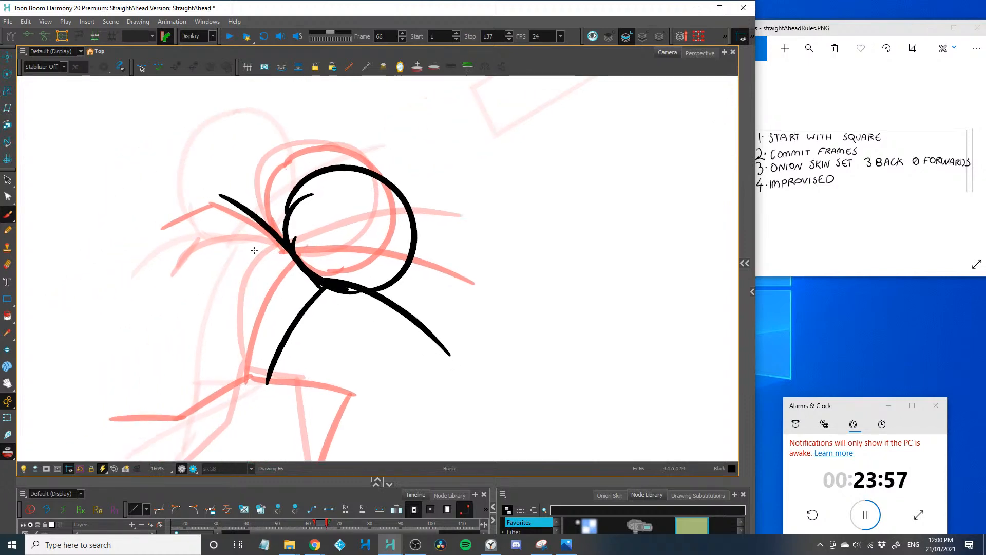
pyautogui.hotkey('ctrl', 'z')
pyautogui.moveTo(285, 247)
pyautogui.mouseDown()
pyautogui.moveTo(250, 214)
pyautogui.moveTo(154, 241)
pyautogui.mouseUp()
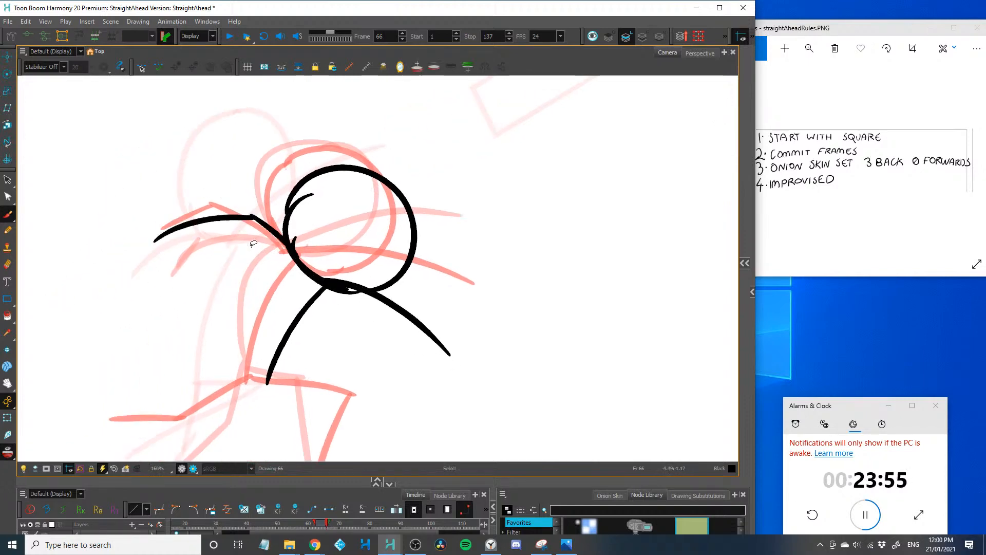
pyautogui.hotkey('ctrl', 'z')
pyautogui.hotkey('ctrl', 'z')
pyautogui.moveTo(286, 245)
pyautogui.mouseDown()
pyautogui.moveTo(263, 208)
pyautogui.moveTo(188, 232)
pyautogui.mouseUp()
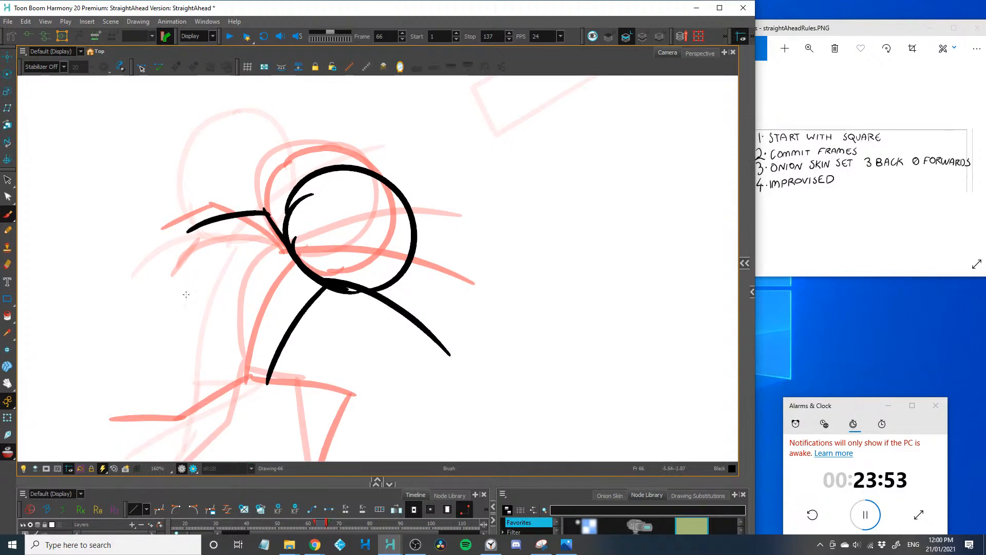
# Draw the frame 66 figure's legs, with the front knee bent forward and the rear foot kicked up behind
pyautogui.press('1')
pyautogui.moveTo(191, 304); pyautogui.dragTo(192, 246)
pyautogui.moveTo(296, 294)
pyautogui.mouseDown()
pyautogui.moveTo(370, 324)
pyautogui.moveTo(330, 382)
pyautogui.mouseUp()
pyautogui.moveTo(296, 296)
pyautogui.mouseDown()
pyautogui.moveTo(273, 277)
pyautogui.moveTo(256, 308)
pyautogui.moveTo(261, 327)
pyautogui.moveTo(207, 293)
pyautogui.mouseUp()
pyautogui.hotkey('ctrl', 'z')
pyautogui.hotkey('ctrl', 'z')
pyautogui.press('2')
pyautogui.press('2')
pyautogui.moveTo(260, 332); pyautogui.dragTo(155, 385)
# On frame 67, draw a rounded outline with finger-like bumps at both ends of a slanted straight edge, behind the onion-skinned head
pyautogui.press('.')
pyautogui.press('1')
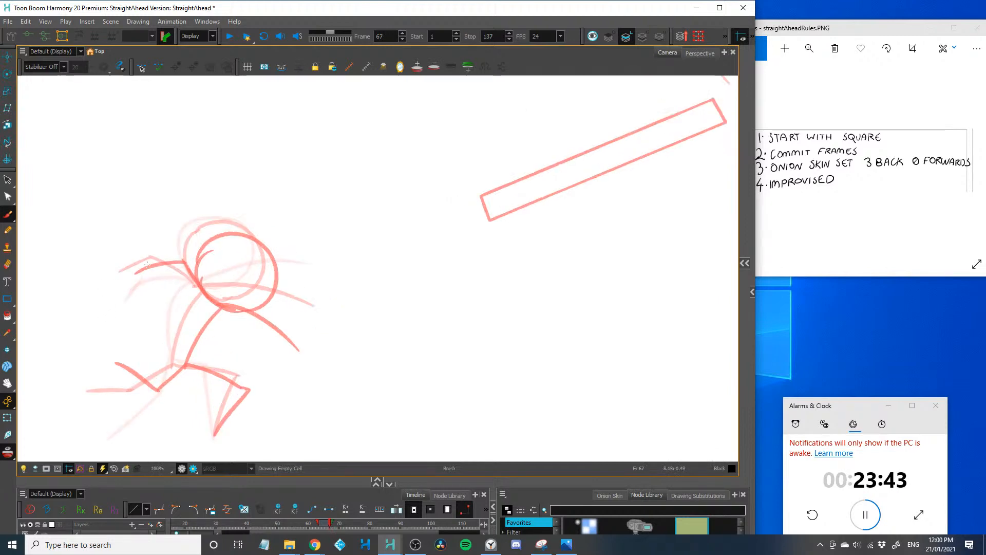
pyautogui.moveTo(156, 319); pyautogui.dragTo(188, 308)
pyautogui.moveTo(184, 238)
pyautogui.mouseDown()
pyautogui.moveTo(225, 237)
pyautogui.moveTo(219, 305)
pyautogui.moveTo(187, 231)
pyautogui.moveTo(196, 311)
pyautogui.moveTo(180, 232)
pyautogui.moveTo(206, 233)
pyautogui.moveTo(226, 304)
pyautogui.mouseUp()
pyautogui.hotkey('ctrl', 'z')
pyautogui.hotkey('ctrl', 'z')
pyautogui.hotkey('ctrl', 'z')
pyautogui.hotkey('ctrl', 'z')
pyautogui.press('2')
pyautogui.press('2')
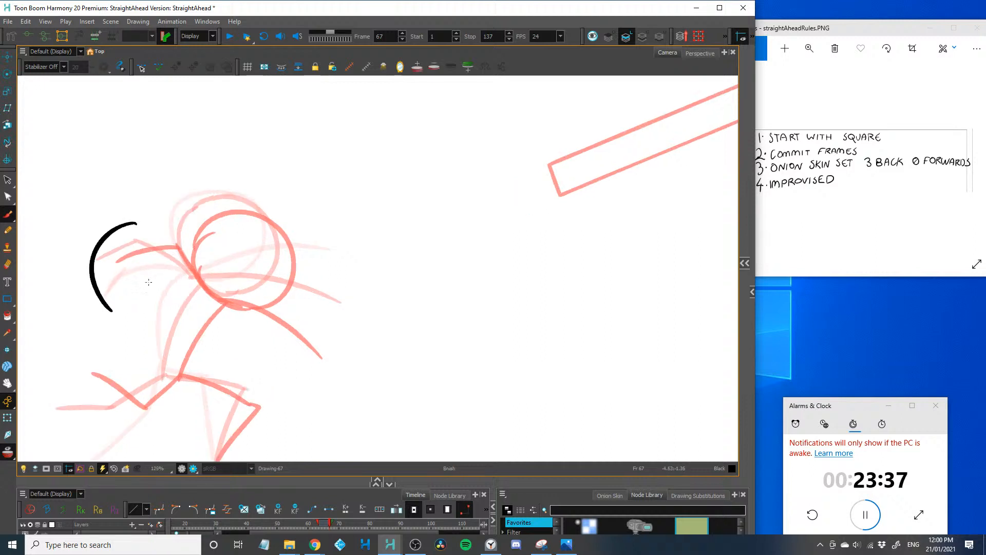
pyautogui.moveTo(68, 211); pyautogui.dragTo(83, 211)
pyautogui.moveTo(108, 254); pyautogui.dragTo(219, 268)
pyautogui.moveTo(183, 220)
pyautogui.mouseDown()
pyautogui.moveTo(201, 212)
pyautogui.moveTo(231, 322)
pyautogui.moveTo(206, 340)
pyautogui.moveTo(122, 326)
pyautogui.mouseUp()
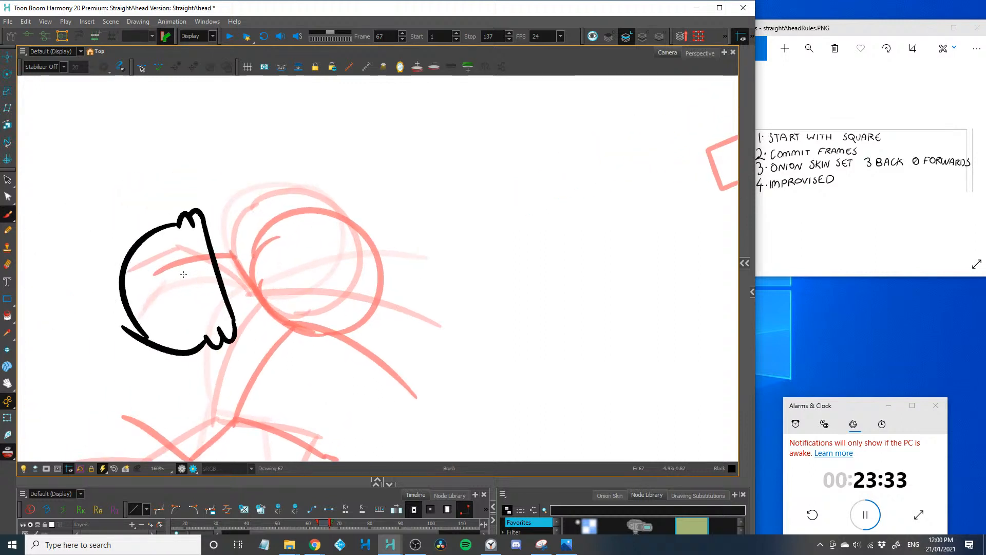
# Add two slightly curved lines inside the rounded outline, alongside its slanted straight edge
pyautogui.moveTo(197, 244)
pyautogui.mouseDown()
pyautogui.moveTo(217, 316)
pyautogui.moveTo(194, 294)
pyautogui.moveTo(152, 334)
pyautogui.mouseUp()
pyautogui.press('1')
pyautogui.press('2')
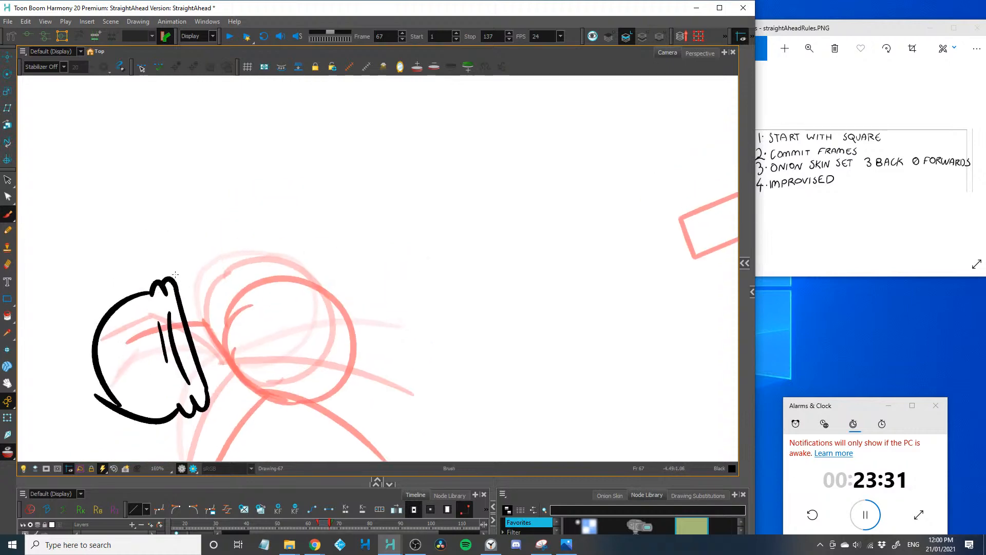
# Draw the frame 67 square as a tilted parallelogram against the slanted edge of the rounded outline
pyautogui.moveTo(176, 290)
pyautogui.mouseDown()
pyautogui.moveTo(156, 228)
pyautogui.moveTo(163, 240)
pyautogui.moveTo(224, 216)
pyautogui.moveTo(197, 196)
pyautogui.mouseUp()
pyautogui.moveTo(194, 195)
pyautogui.mouseDown()
pyautogui.moveTo(225, 258)
pyautogui.moveTo(251, 392)
pyautogui.moveTo(232, 439)
pyautogui.moveTo(208, 383)
pyautogui.moveTo(226, 448)
pyautogui.moveTo(252, 390)
pyautogui.moveTo(221, 268)
pyautogui.moveTo(159, 233)
pyautogui.moveTo(207, 350)
pyautogui.mouseUp()
pyautogui.hotkey('ctrl', 'z')
pyautogui.moveTo(145, 358); pyautogui.dragTo(217, 312)
pyautogui.press('1')
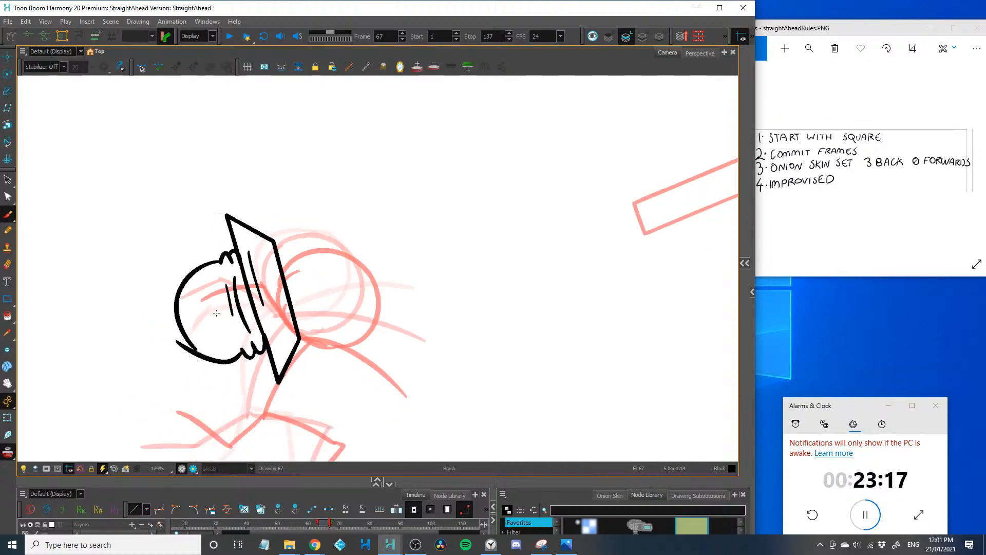
# Save the scene and draw the frame 67 figure's slanted torso, two short forward arms and sharply bent legs beneath the rounded outline
pyautogui.hotkey('ctrl', 's')
pyautogui.hotkey('alt', 's')
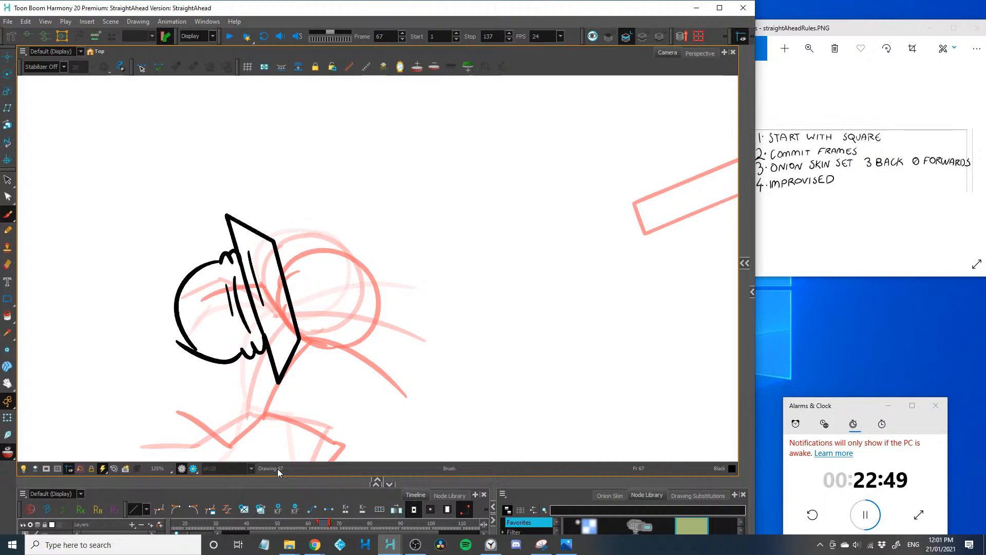
pyautogui.press('space')
pyautogui.moveTo(136, 396)
pyautogui.mouseDown()
pyautogui.moveTo(188, 297)
pyautogui.moveTo(179, 294)
pyautogui.mouseUp()
pyautogui.press('2')
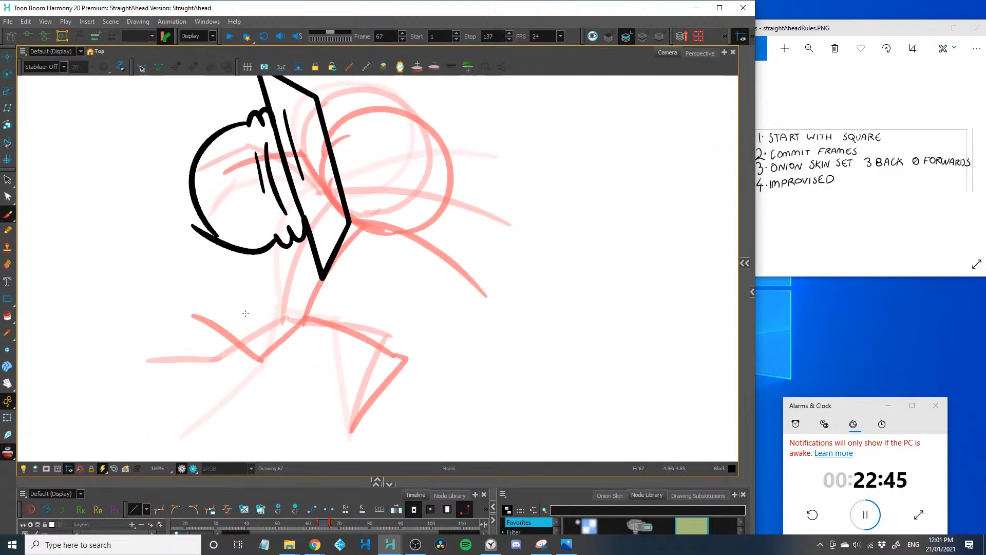
pyautogui.moveTo(270, 245); pyautogui.dragTo(359, 326)
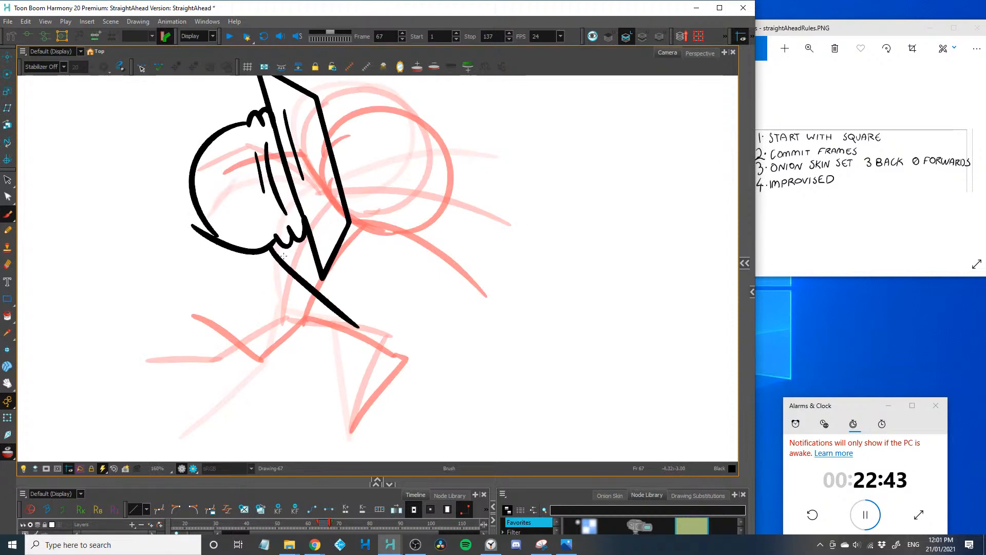
pyautogui.moveTo(348, 211); pyautogui.dragTo(417, 216)
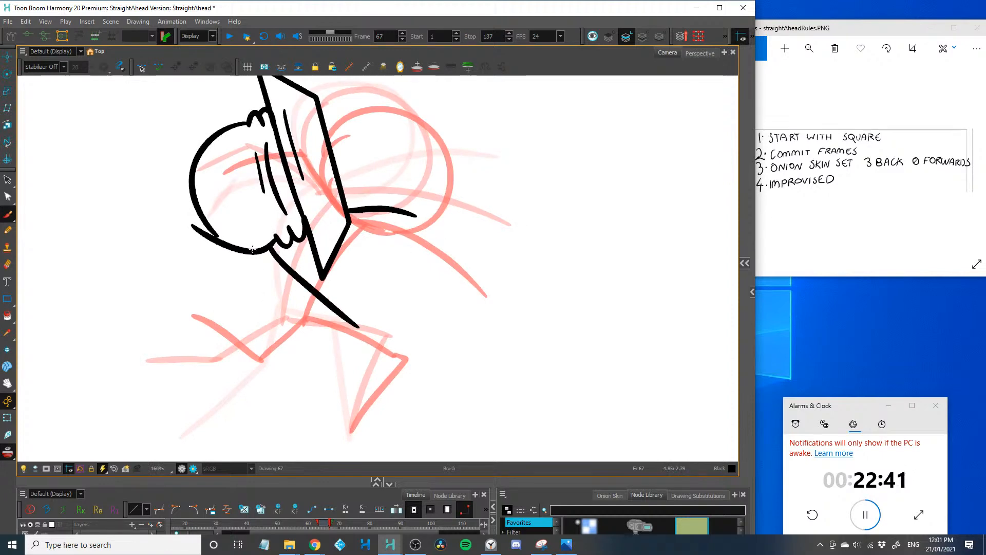
pyautogui.moveTo(272, 243); pyautogui.dragTo(371, 247)
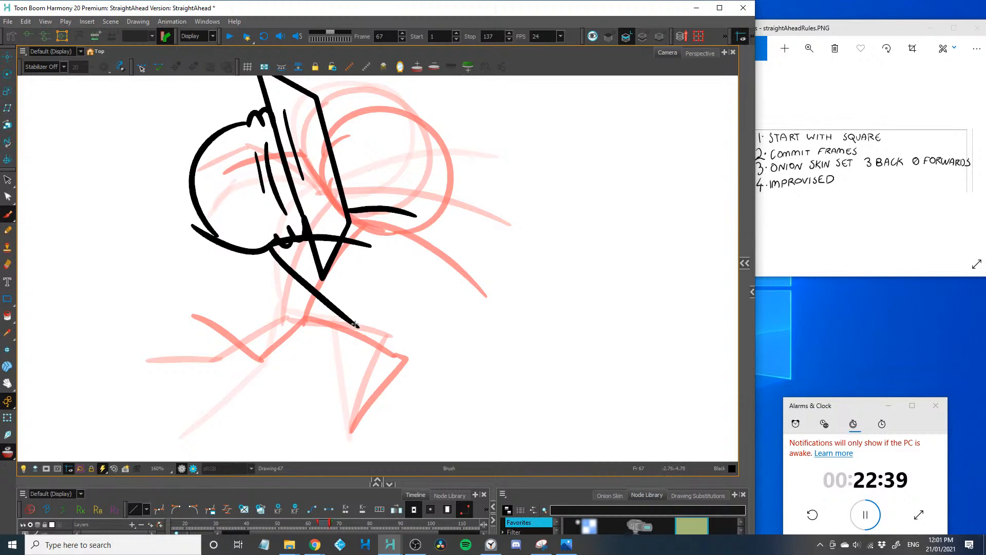
pyautogui.moveTo(357, 326)
pyautogui.mouseDown()
pyautogui.moveTo(368, 333)
pyautogui.moveTo(362, 414)
pyautogui.mouseUp()
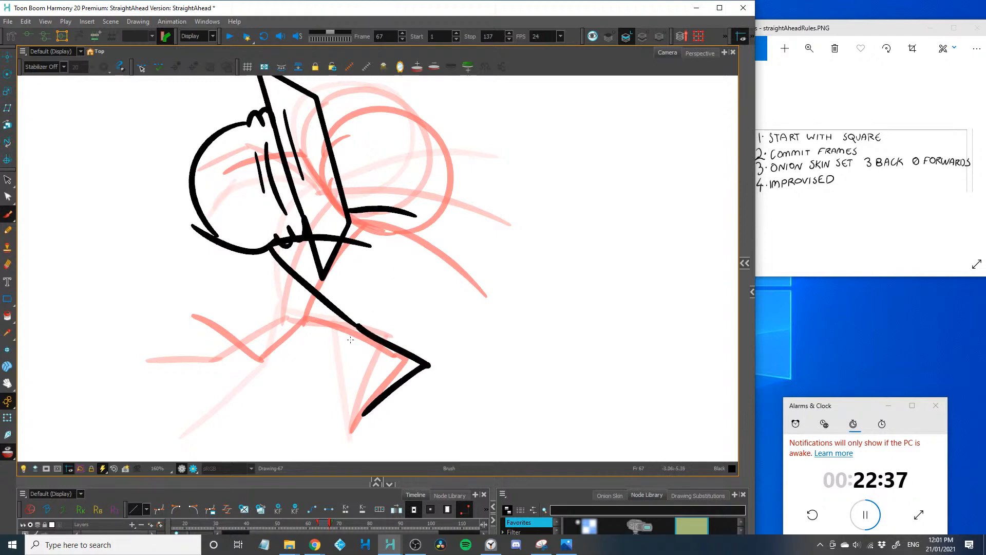
pyautogui.moveTo(353, 324)
pyautogui.mouseDown()
pyautogui.moveTo(383, 343)
pyautogui.moveTo(369, 381)
pyautogui.mouseUp()
pyautogui.press('1')
pyautogui.press('1')
pyautogui.press('1')
pyautogui.press('1')
pyautogui.press('space')
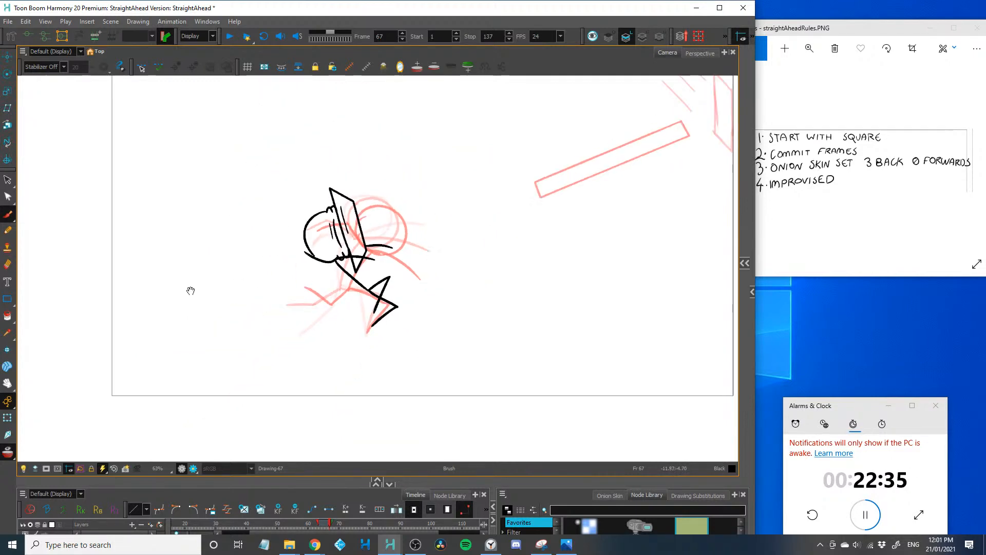
pyautogui.moveTo(188, 293); pyautogui.dragTo(117, 352)
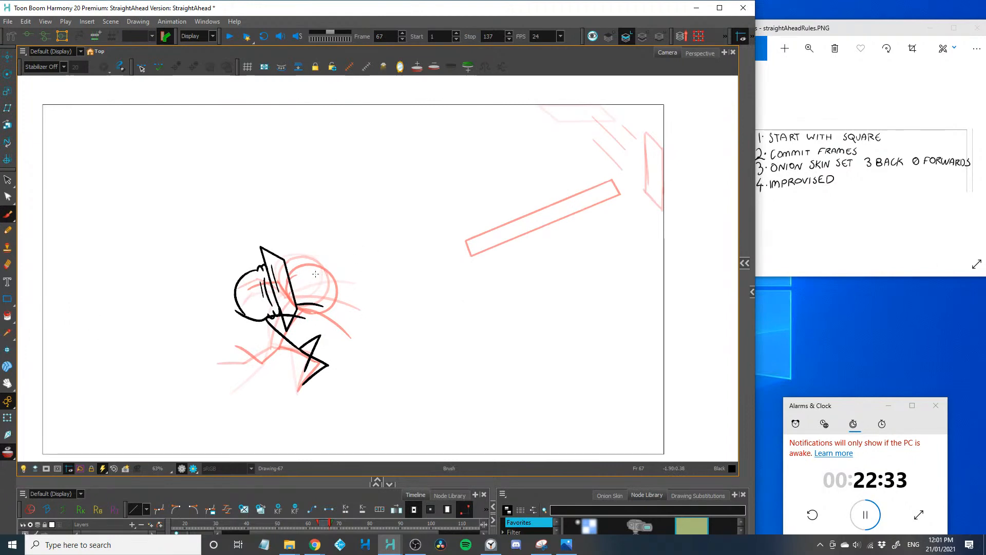
pyautogui.moveTo(313, 274); pyautogui.dragTo(484, 221)
pyautogui.moveTo(360, 267); pyautogui.dragTo(508, 228)
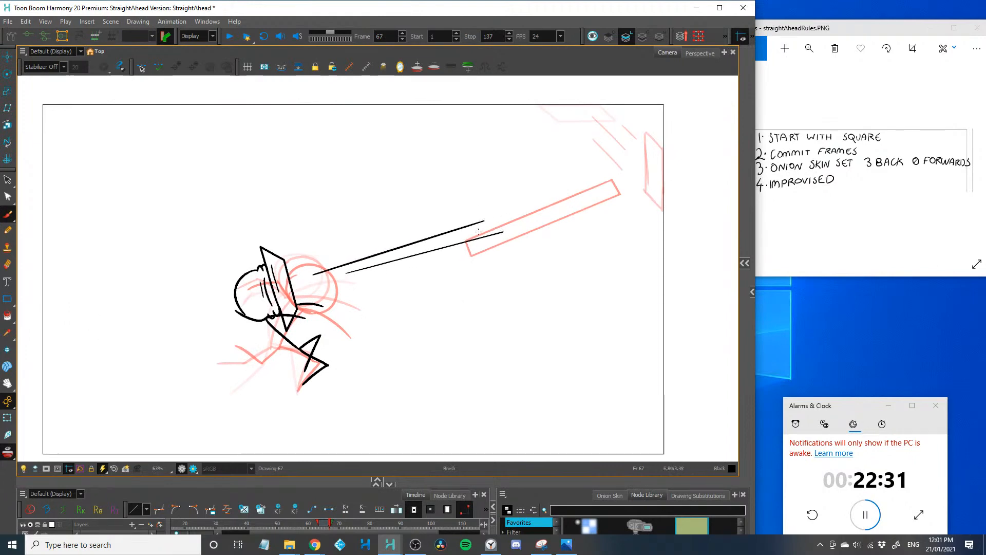
pyautogui.hotkey('ctrl', 'z')
pyautogui.hotkey('ctrl', 'z')
# Draw two long parallel speed lines on frame 67, running from near the onion-skinned head back to the onion-skinned bar
pyautogui.moveTo(327, 275)
pyautogui.mouseDown()
pyautogui.moveTo(492, 229)
pyautogui.moveTo(471, 245)
pyautogui.moveTo(501, 239)
pyautogui.mouseUp()
pyautogui.moveTo(441, 263); pyautogui.dragTo(481, 255)
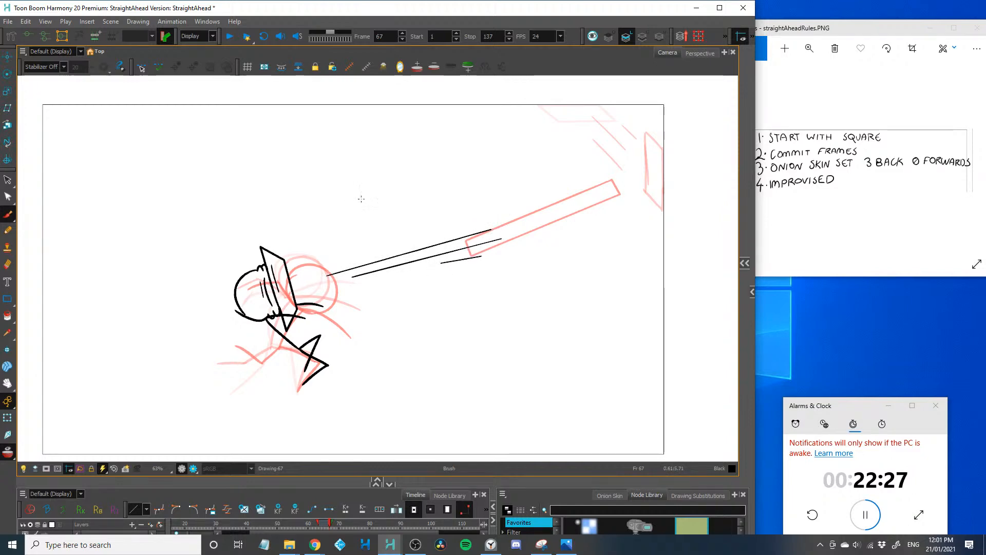
pyautogui.moveTo(478, 206); pyautogui.dragTo(401, 220)
pyautogui.moveTo(541, 158)
pyautogui.mouseDown()
pyautogui.moveTo(506, 210)
pyautogui.moveTo(466, 234)
pyautogui.moveTo(256, 295)
pyautogui.mouseUp()
pyautogui.hotkey('ctrl', 'z')
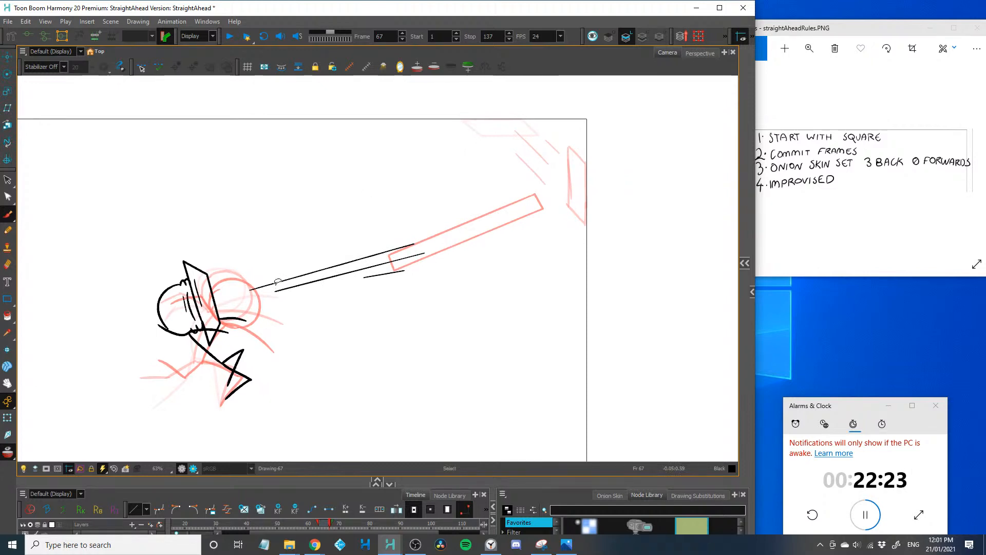
pyautogui.hotkey('ctrl', 'z')
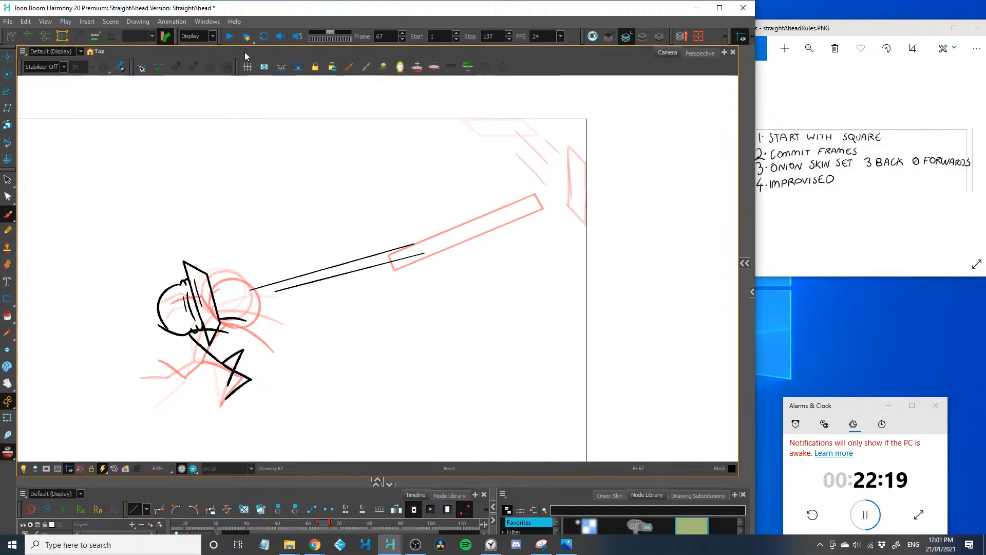
# Advance to frame 68 and make the timeline area slightly taller so the drawing layer's row shows
pyautogui.press('.')
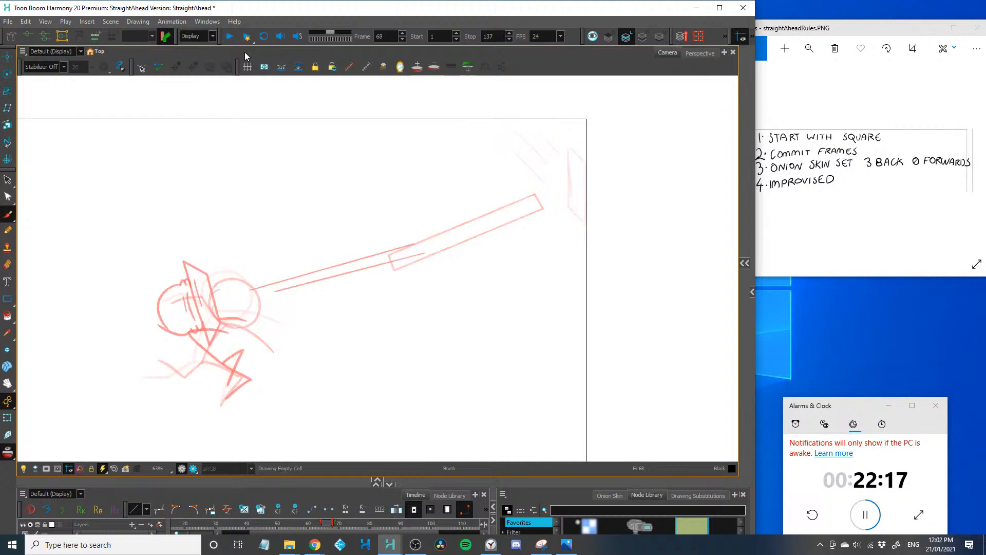
pyautogui.moveTo(146, 288); pyautogui.dragTo(219, 237)
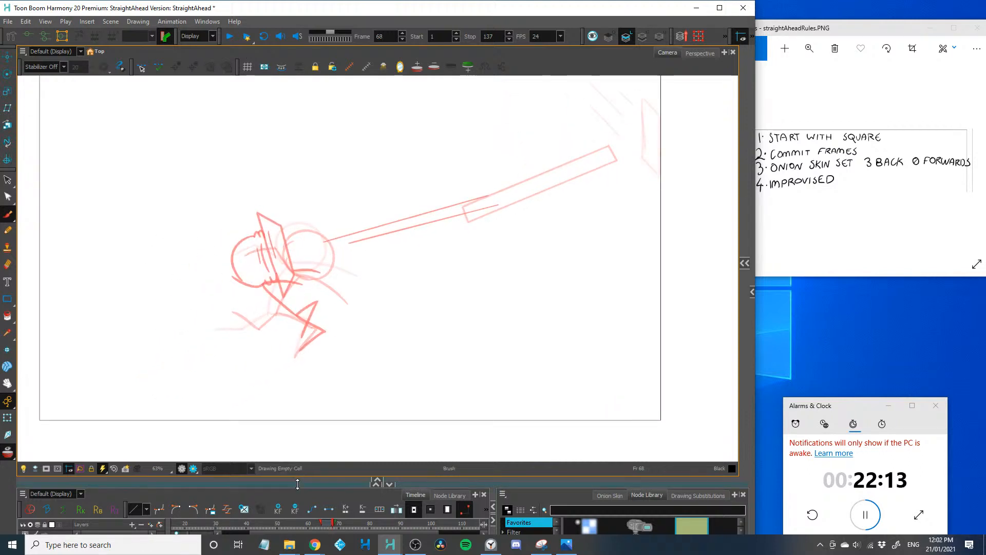
pyautogui.moveTo(307, 482); pyautogui.dragTo(305, 458)
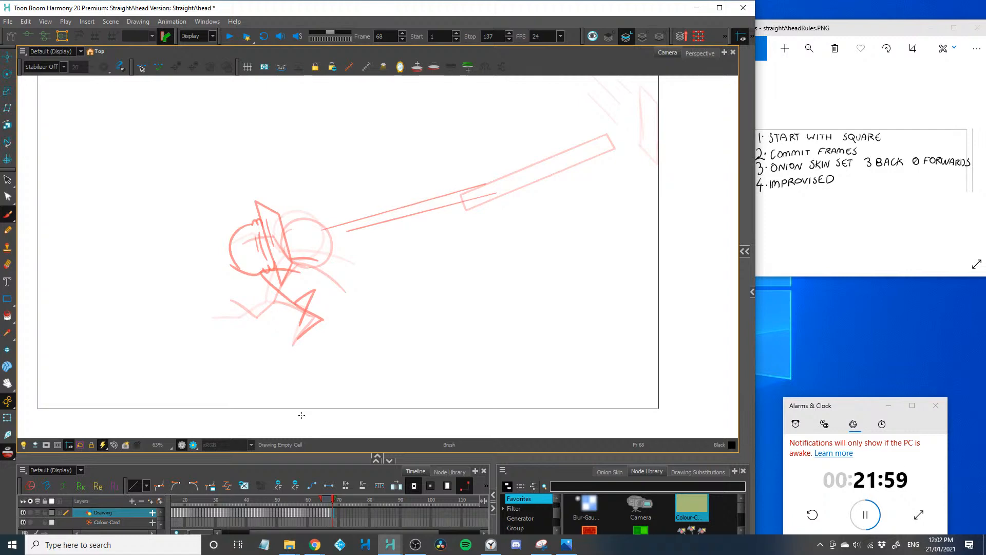
pyautogui.press('2')
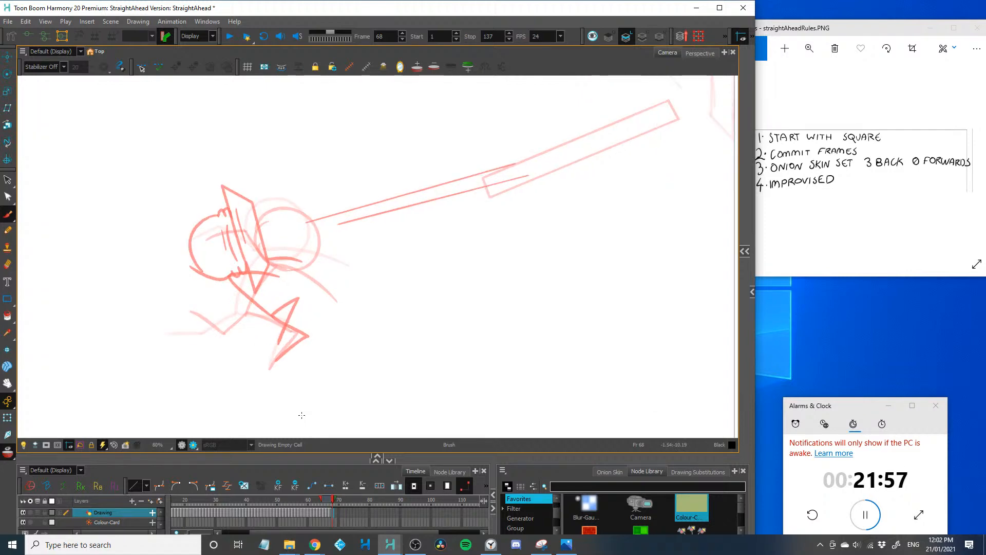
pyautogui.moveTo(167, 287); pyautogui.dragTo(272, 283)
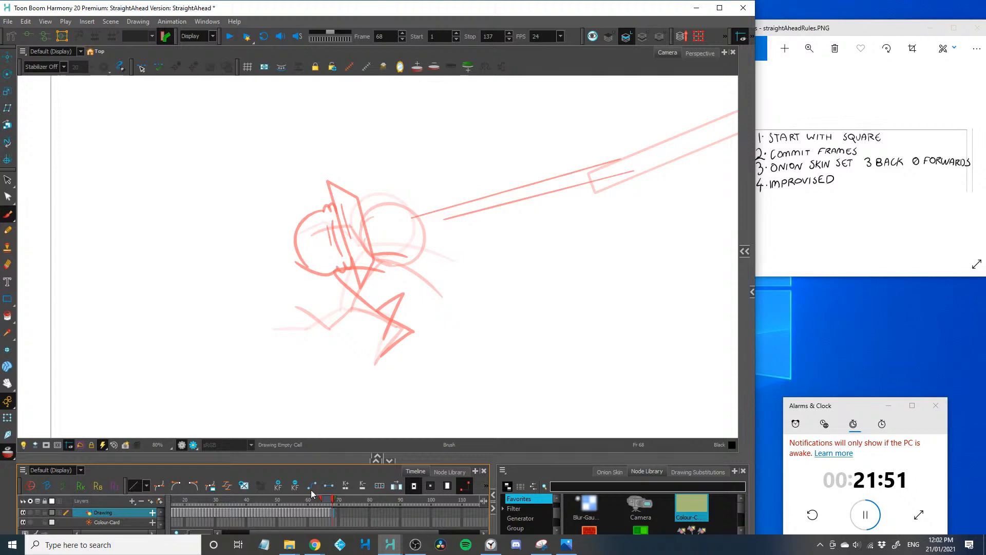
pyautogui.moveTo(303, 467); pyautogui.dragTo(273, 434)
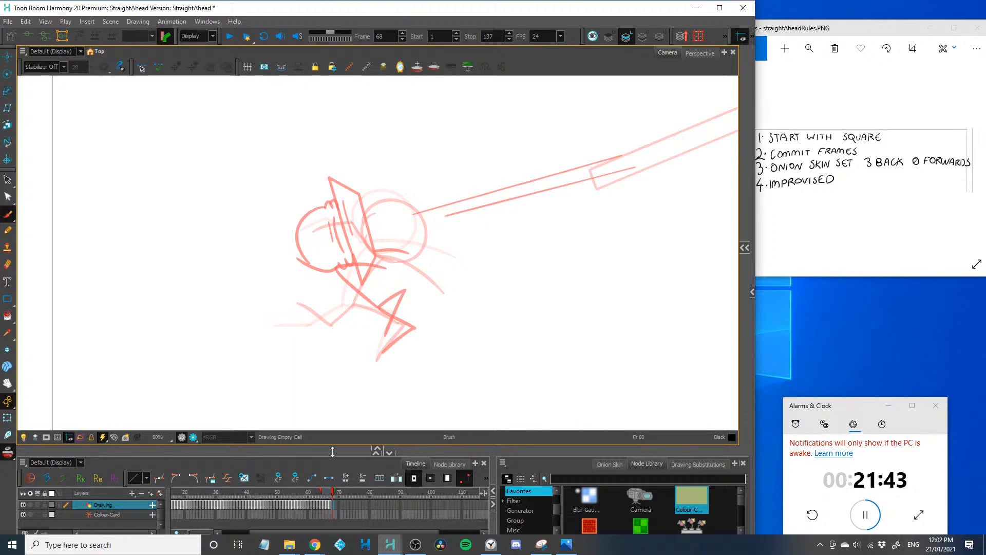
pyautogui.moveTo(319, 450); pyautogui.dragTo(319, 473)
pyautogui.moveTo(209, 358); pyautogui.dragTo(213, 366)
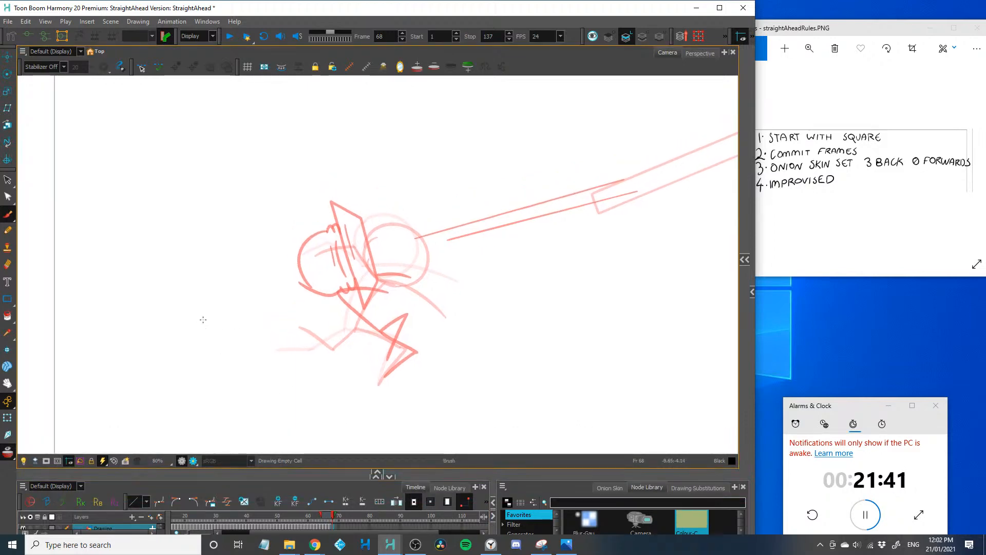
# Sketch a short curve, a small tick and a long wavy line across frame 68, and undo all three
pyautogui.moveTo(108, 341); pyautogui.dragTo(96, 284)
pyautogui.moveTo(159, 337); pyautogui.dragTo(188, 281)
pyautogui.moveTo(237, 272)
pyautogui.mouseDown()
pyautogui.moveTo(497, 271)
pyautogui.moveTo(704, 352)
pyautogui.mouseUp()
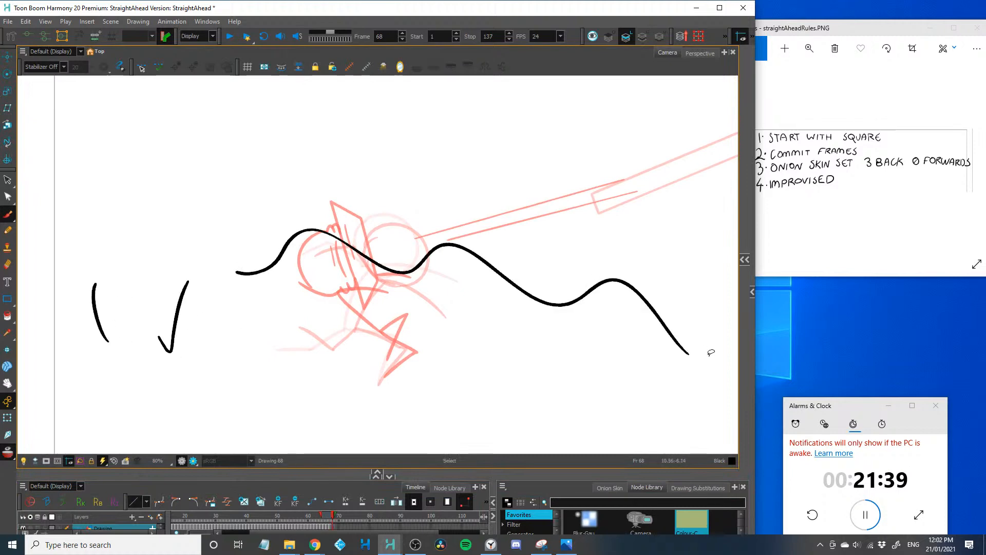
pyautogui.hotkey('ctrl', 'z')
pyautogui.hotkey('ctrl', 'z')
pyautogui.hotkey('ctrl', 'z')
pyautogui.hotkey('ctrl', 'z')
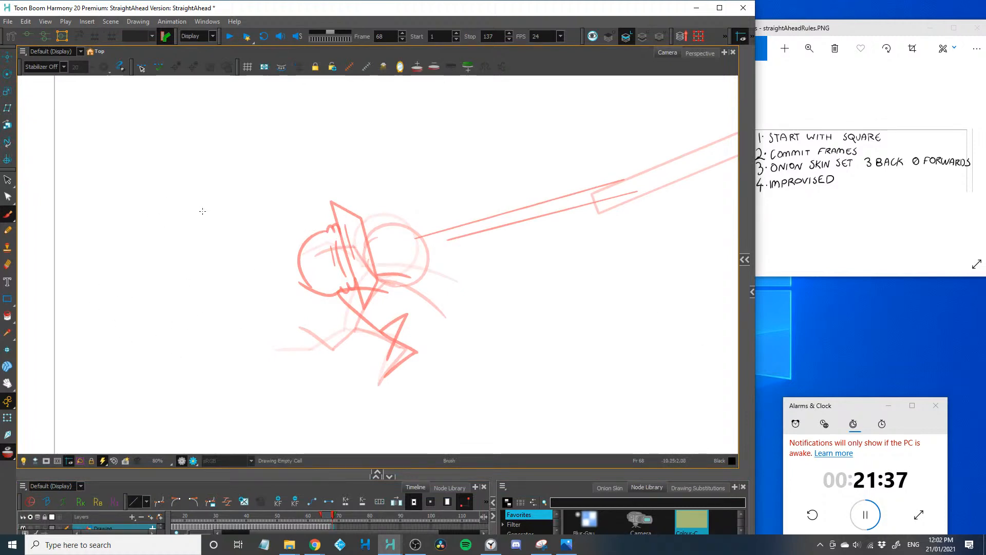
# Try a rounded arc on frame 68, low behind the onion-skinned figure
pyautogui.moveTo(206, 298); pyautogui.dragTo(141, 278)
pyautogui.moveTo(160, 345); pyautogui.dragTo(141, 368)
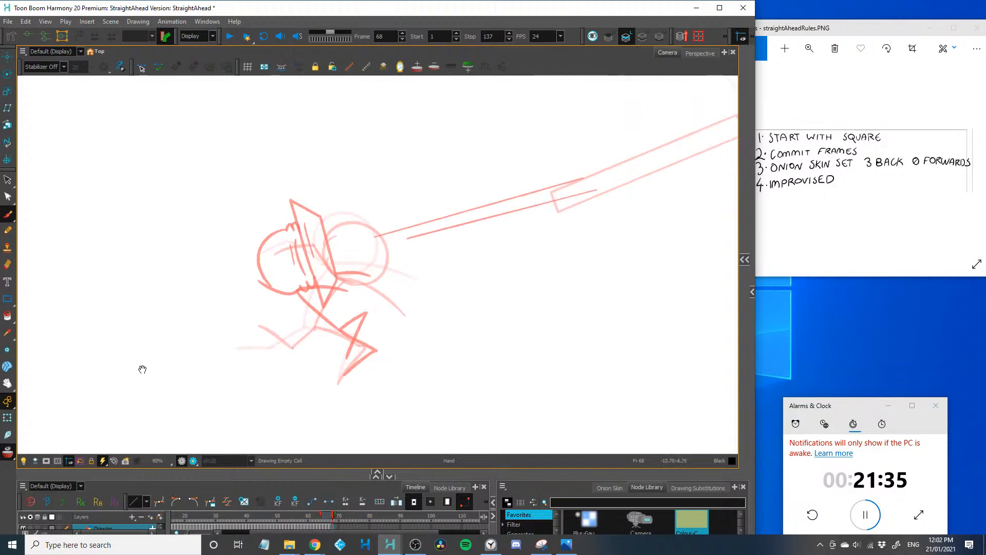
pyautogui.scroll(2, 158, 283)
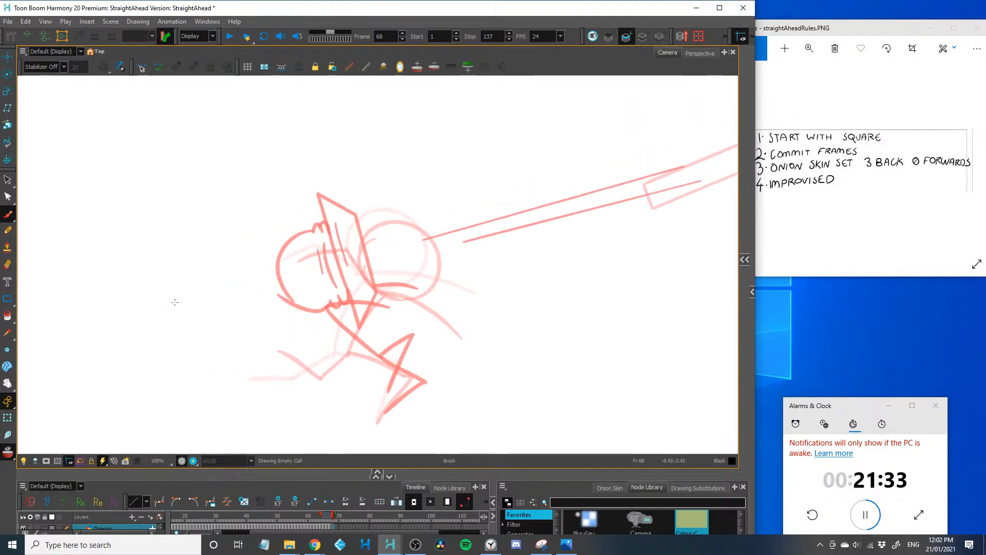
pyautogui.scroll(-1, 215, 328)
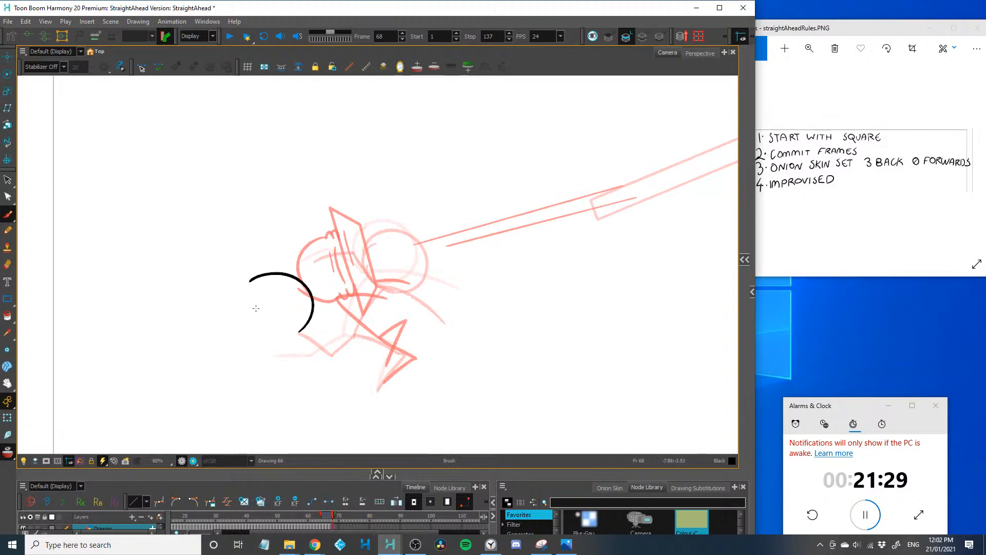
pyautogui.scroll(2, 198, 329)
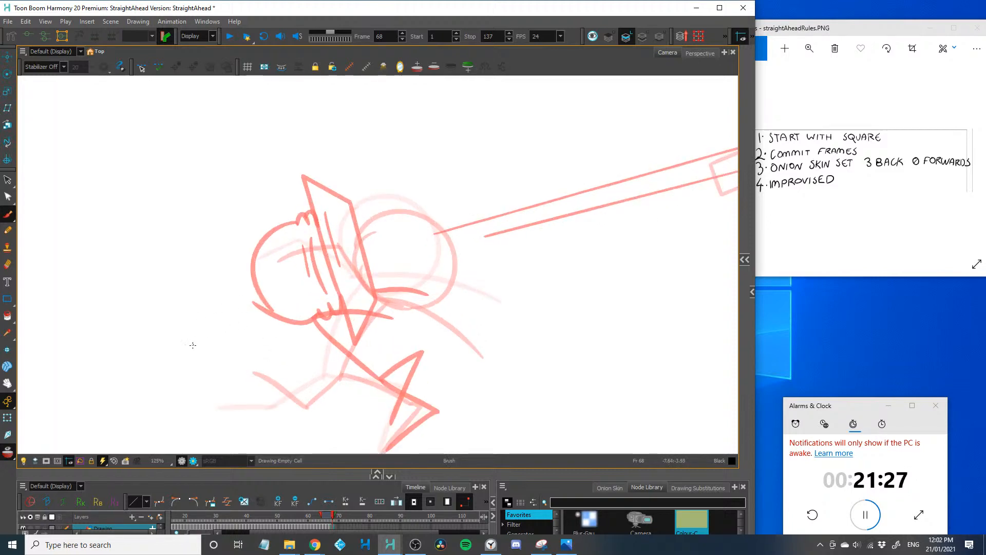
pyautogui.moveTo(195, 345); pyautogui.dragTo(203, 300)
pyautogui.scroll(-3, 209, 282)
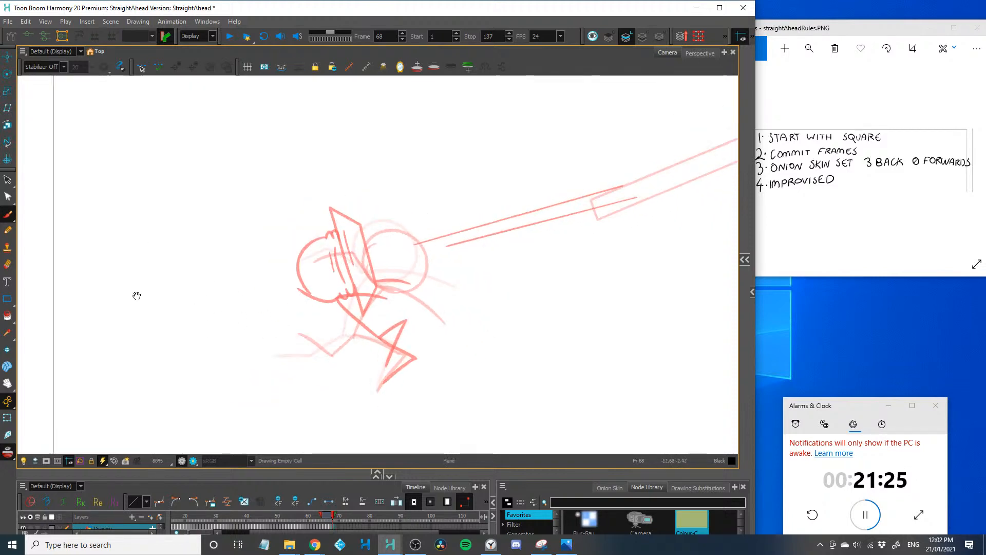
pyautogui.scroll(1, 175, 285)
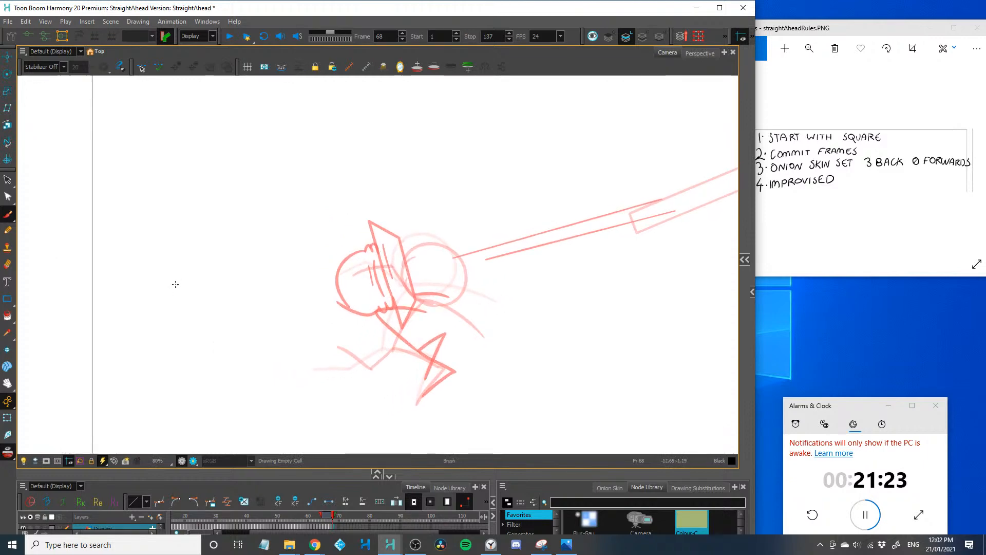
# Sketch a curved arrow down behind the onion-skinned figure and a diagonal arrow up and away from it, and undo both
pyautogui.moveTo(436, 253)
pyautogui.mouseDown()
pyautogui.moveTo(377, 265)
pyautogui.moveTo(303, 357)
pyautogui.moveTo(323, 343)
pyautogui.mouseUp()
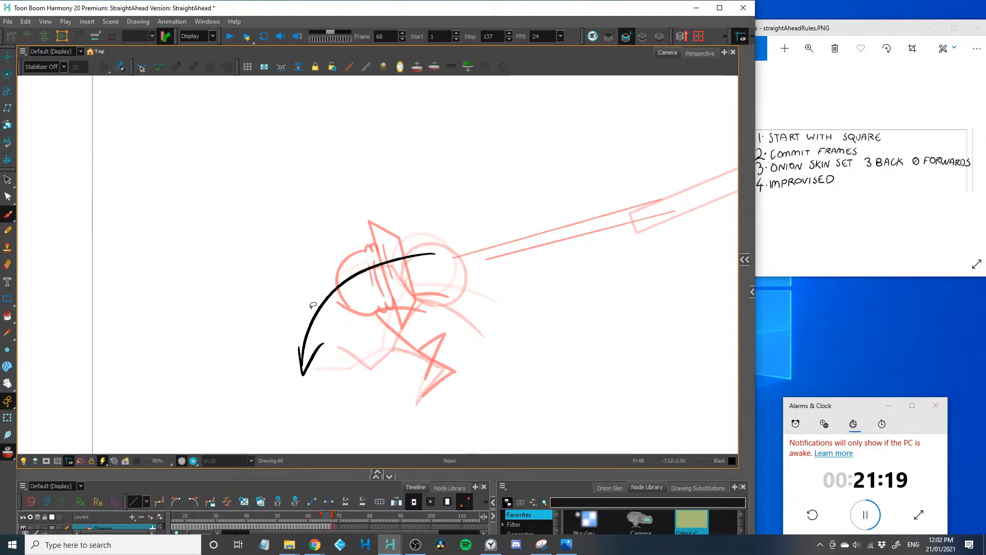
pyautogui.hotkey('ctrl', 'z')
pyautogui.hotkey('ctrl', 'z')
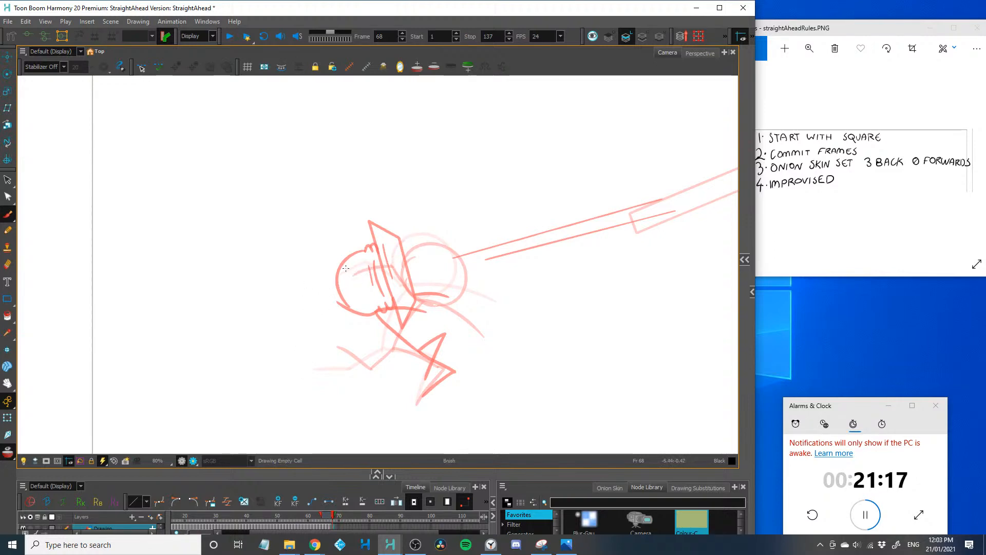
pyautogui.moveTo(358, 296)
pyautogui.mouseDown()
pyautogui.moveTo(163, 132)
pyautogui.moveTo(230, 166)
pyautogui.mouseUp()
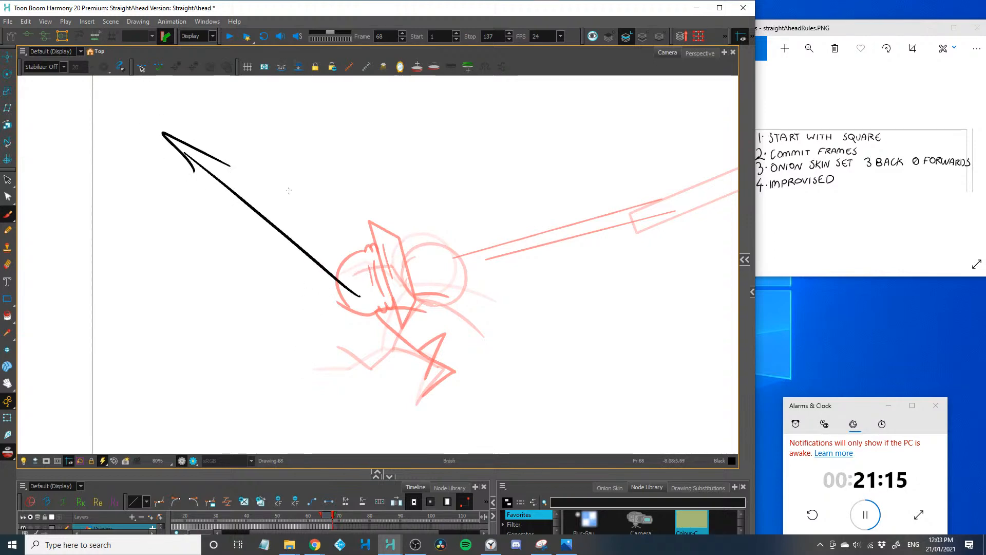
pyautogui.hotkey('ctrl', 'z')
pyautogui.hotkey('ctrl', 'z')
pyautogui.hotkey('ctrl', 'z')
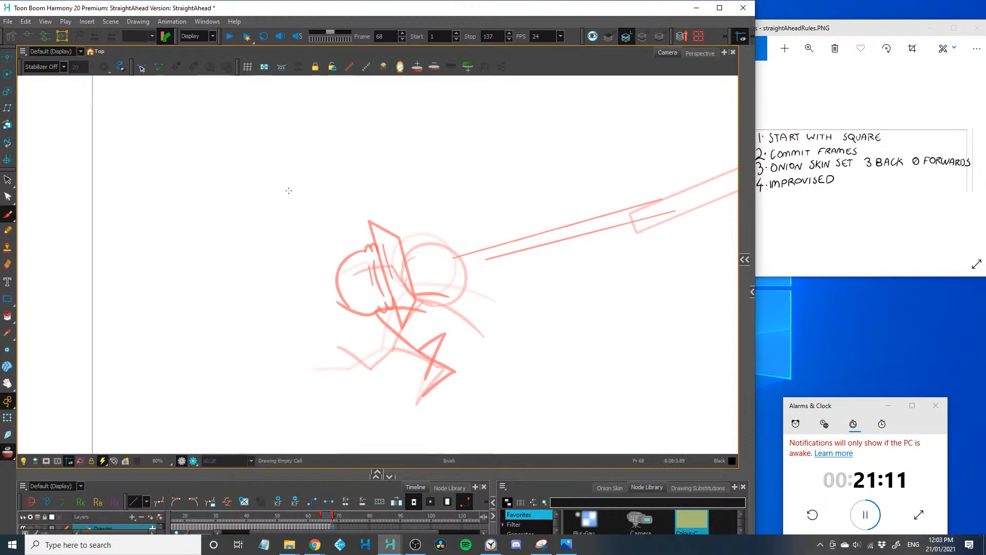
# Draw the frame 68 square as a long, thin slanted bar in the air behind the onion-skinned figure
pyautogui.scroll(1, 267, 308)
pyautogui.moveTo(280, 289)
pyautogui.mouseDown()
pyautogui.moveTo(150, 209)
pyautogui.moveTo(149, 183)
pyautogui.moveTo(295, 277)
pyautogui.moveTo(280, 288)
pyautogui.mouseUp()
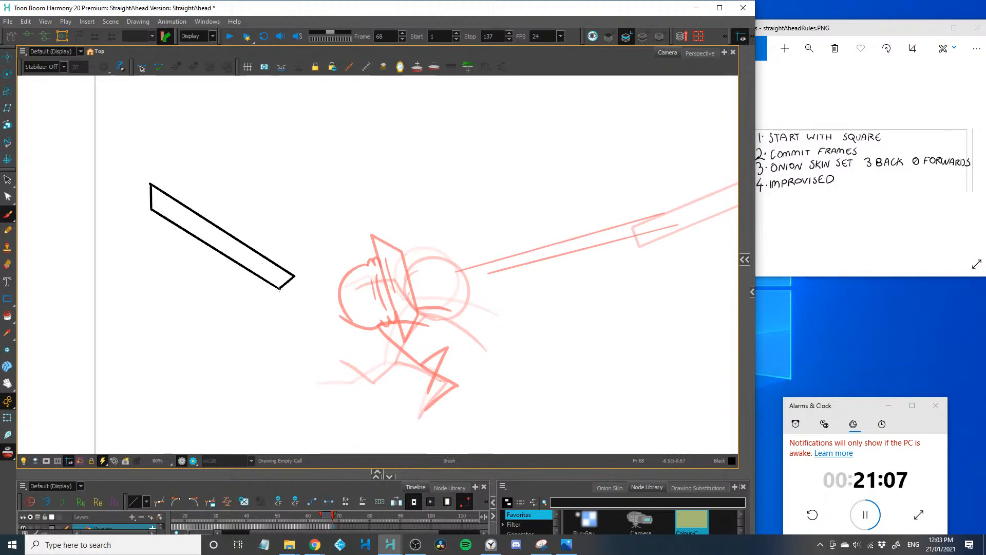
pyautogui.press('2')
pyautogui.moveTo(249, 359); pyautogui.dragTo(252, 280)
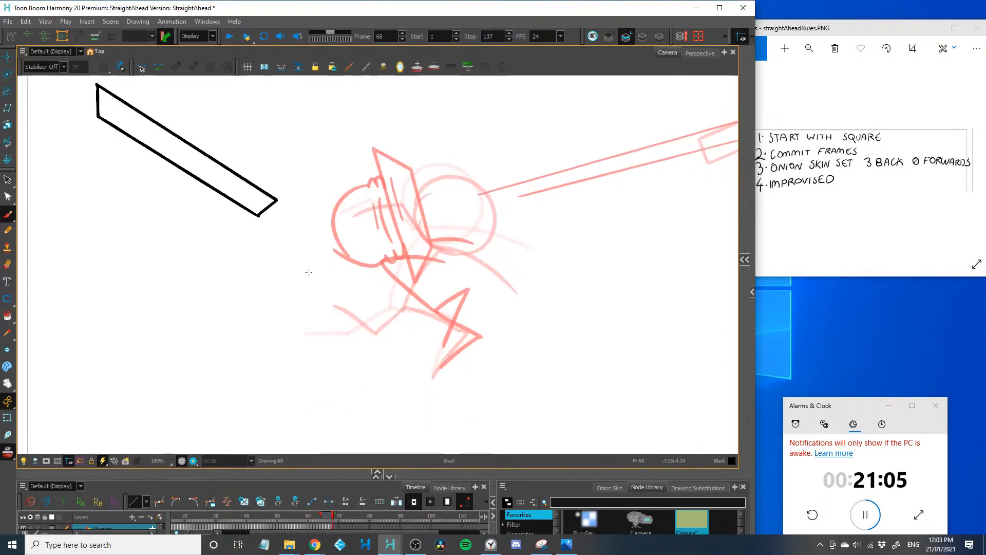
pyautogui.moveTo(344, 228)
pyautogui.mouseDown()
pyautogui.moveTo(310, 310)
pyautogui.moveTo(342, 358)
pyautogui.mouseUp()
pyautogui.hotkey('ctrl', 'z')
pyautogui.press('2')
pyautogui.hotkey('ctrl', 'z')
pyautogui.hotkey('alt', 's')
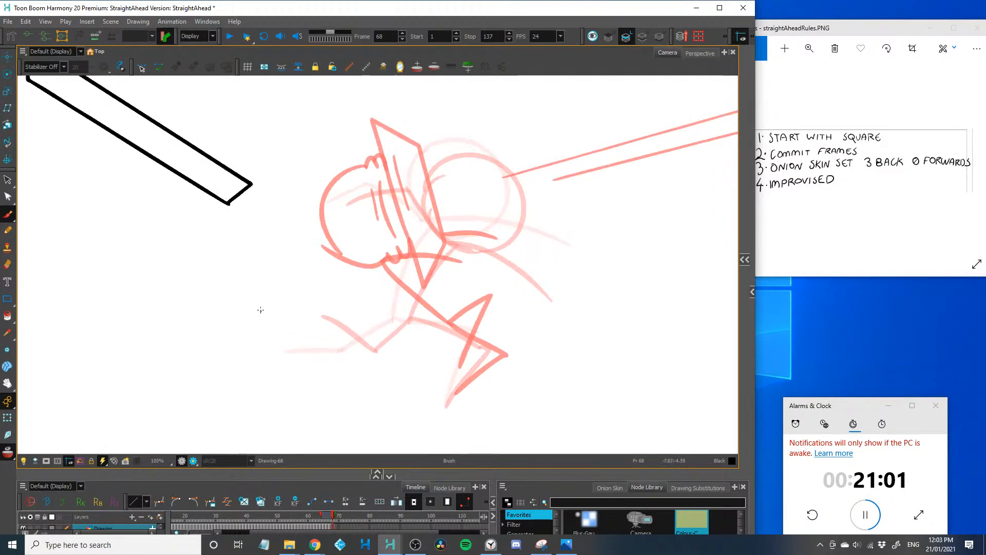
# Draw the rounded top of the figure's head on frame 68, low behind the onion-skinned figure, with small bulges at its lower ends
pyautogui.moveTo(260, 303); pyautogui.dragTo(257, 380)
pyautogui.hotkey('ctrl', 'z')
pyautogui.moveTo(267, 306)
pyautogui.mouseDown()
pyautogui.moveTo(329, 368)
pyautogui.moveTo(246, 370)
pyautogui.mouseUp()
pyautogui.moveTo(327, 366); pyautogui.dragTo(320, 381)
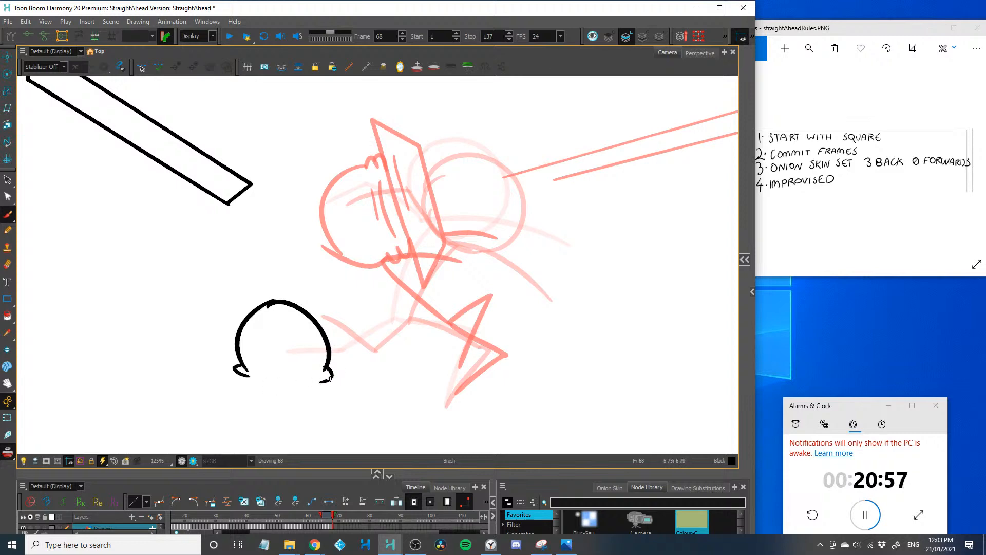
# Close the squashed base of the frame 68 head and draw the trailing body with two bent legs and two raised arms
pyautogui.moveTo(233, 372)
pyautogui.mouseDown()
pyautogui.moveTo(332, 375)
pyautogui.moveTo(312, 364)
pyautogui.moveTo(122, 379)
pyautogui.moveTo(231, 369)
pyautogui.moveTo(322, 342)
pyautogui.moveTo(377, 249)
pyautogui.mouseUp()
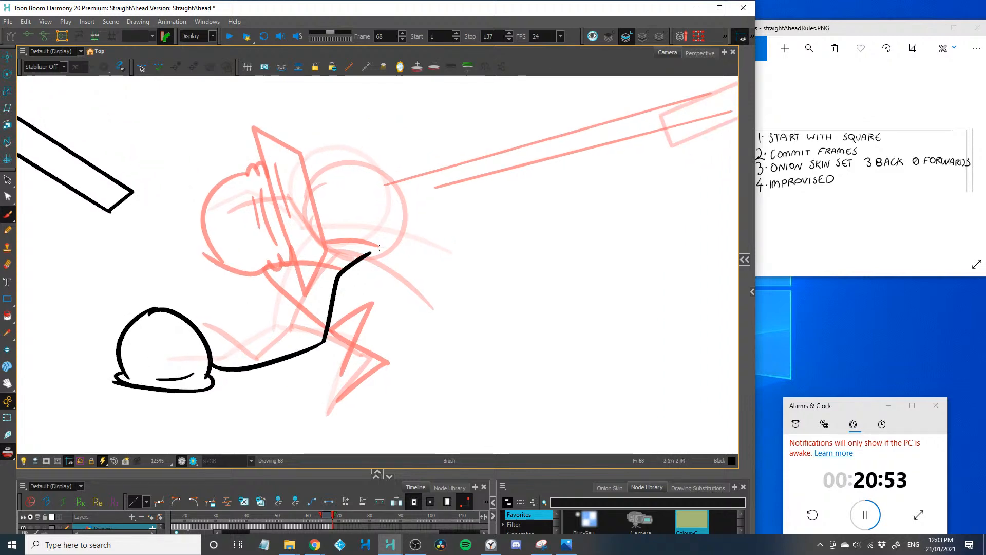
pyautogui.moveTo(325, 340); pyautogui.dragTo(394, 283)
pyautogui.moveTo(203, 343); pyautogui.dragTo(247, 272)
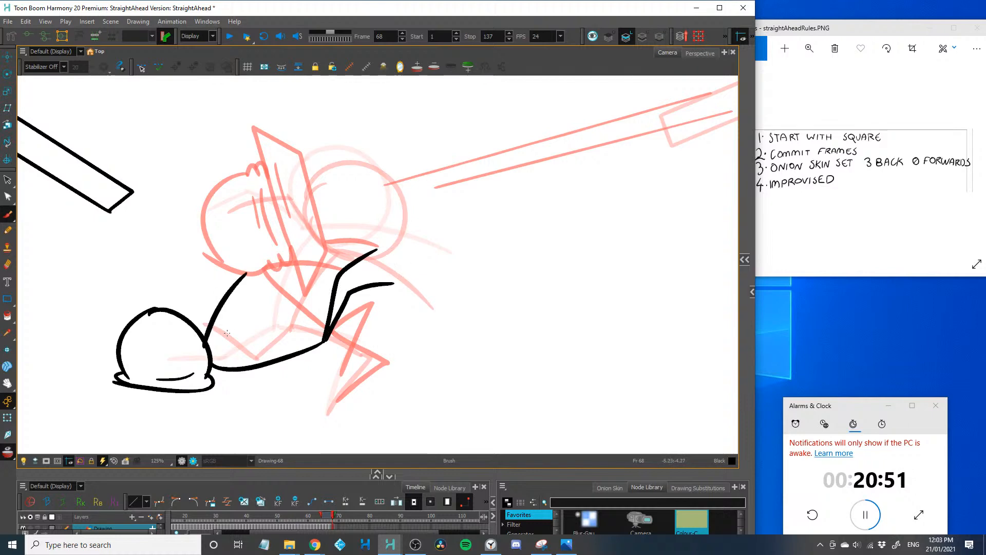
pyautogui.moveTo(214, 365); pyautogui.dragTo(270, 300)
# Draw a row of pointed impact marks beneath the squashed head on frame 68
pyautogui.press('1')
pyautogui.press('1')
pyautogui.moveTo(198, 340)
pyautogui.mouseDown()
pyautogui.moveTo(204, 380)
pyautogui.moveTo(222, 376)
pyautogui.mouseUp()
pyautogui.moveTo(227, 383)
pyautogui.mouseDown()
pyautogui.moveTo(229, 397)
pyautogui.moveTo(239, 381)
pyautogui.mouseUp()
pyautogui.moveTo(251, 382)
pyautogui.mouseDown()
pyautogui.moveTo(262, 400)
pyautogui.moveTo(261, 387)
pyautogui.mouseUp()
pyautogui.moveTo(272, 385); pyautogui.dragTo(287, 381)
pyautogui.press('1')
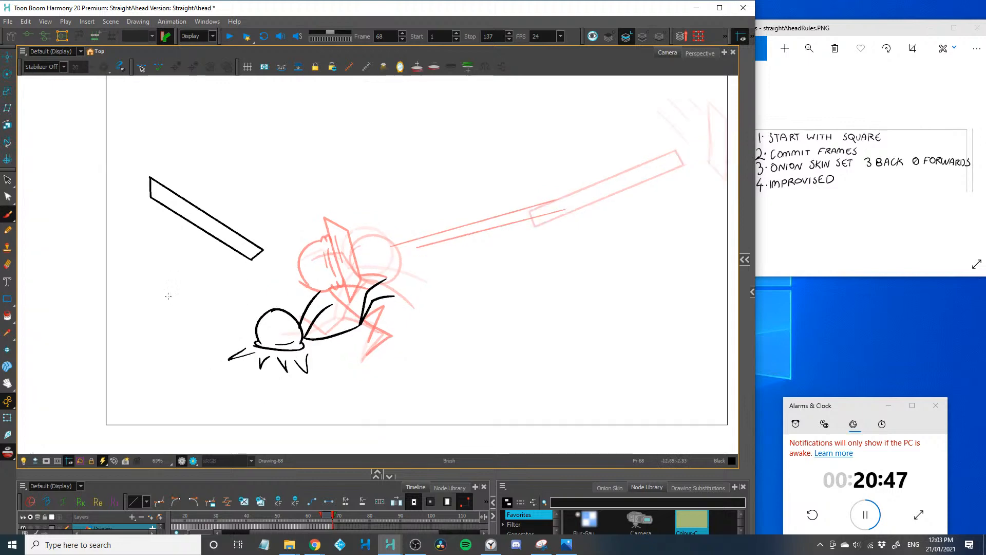
# Advance to frame 69 and draw the square as a steeply slanted bar in the upper-left corner of the camera frame
pyautogui.moveTo(165, 292); pyautogui.dragTo(175, 322)
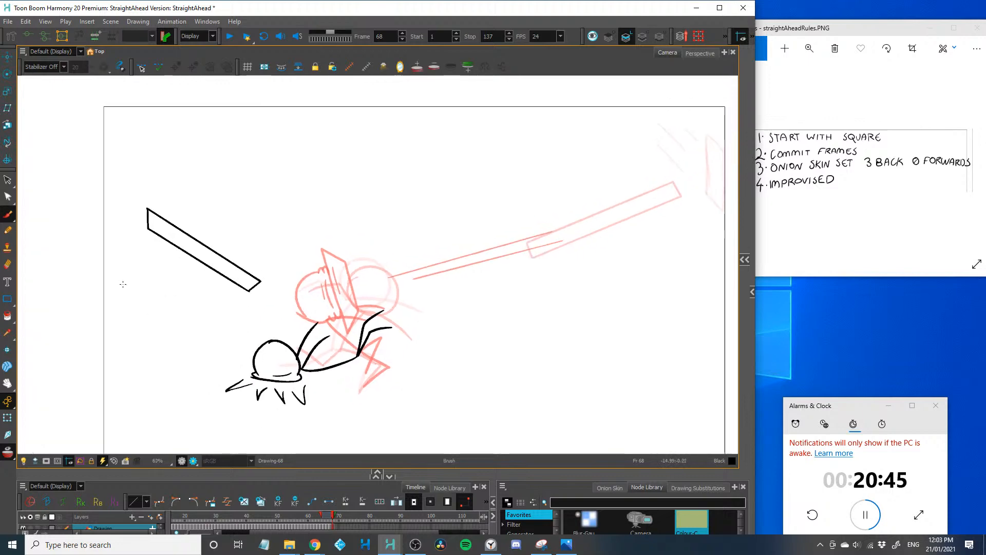
pyautogui.press('.')
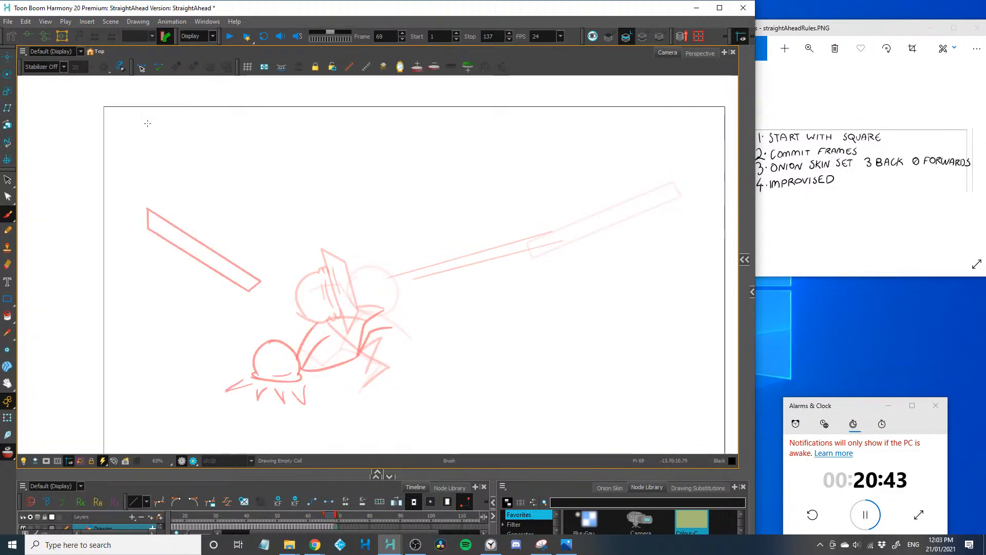
pyautogui.moveTo(155, 110)
pyautogui.mouseDown()
pyautogui.moveTo(94, 195)
pyautogui.moveTo(103, 187)
pyautogui.moveTo(111, 208)
pyautogui.moveTo(172, 124)
pyautogui.moveTo(112, 191)
pyautogui.mouseUp()
pyautogui.hotkey('ctrl', 'z')
pyautogui.hotkey('ctrl', 'z')
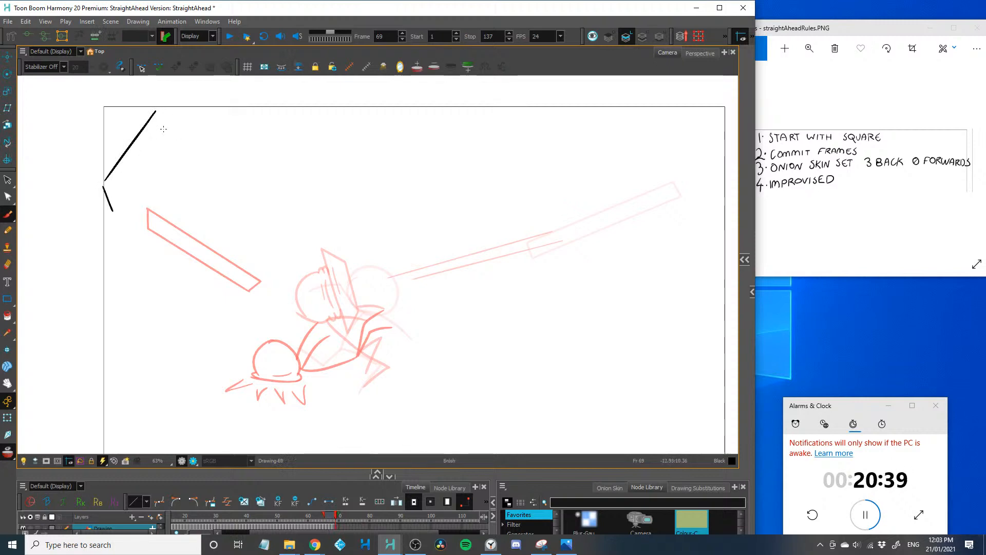
pyautogui.moveTo(163, 126); pyautogui.dragTo(117, 202)
pyautogui.moveTo(162, 111); pyautogui.dragTo(166, 128)
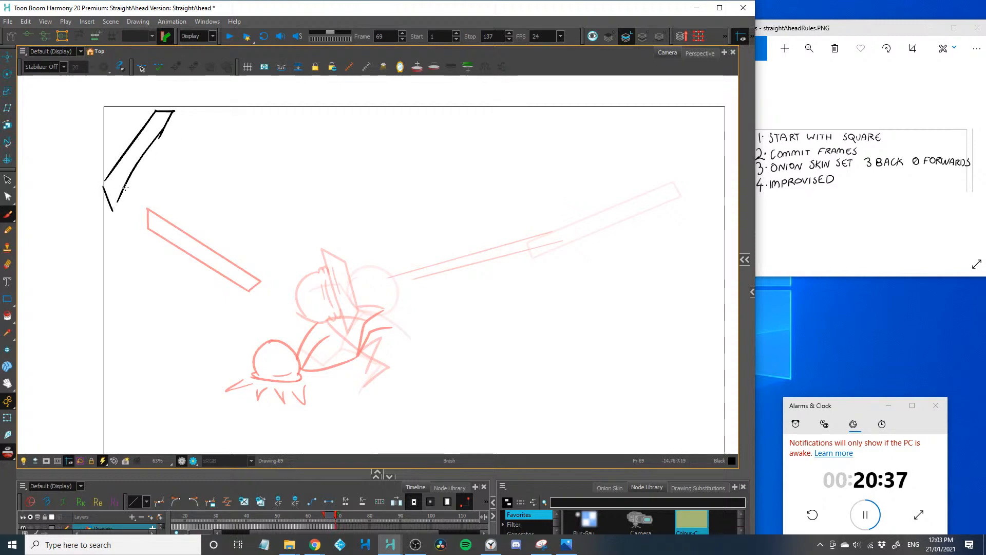
# Try an arc for the frame 69 head over the onion-skinned squashed head, and undo it
pyautogui.scroll(2, 209, 280)
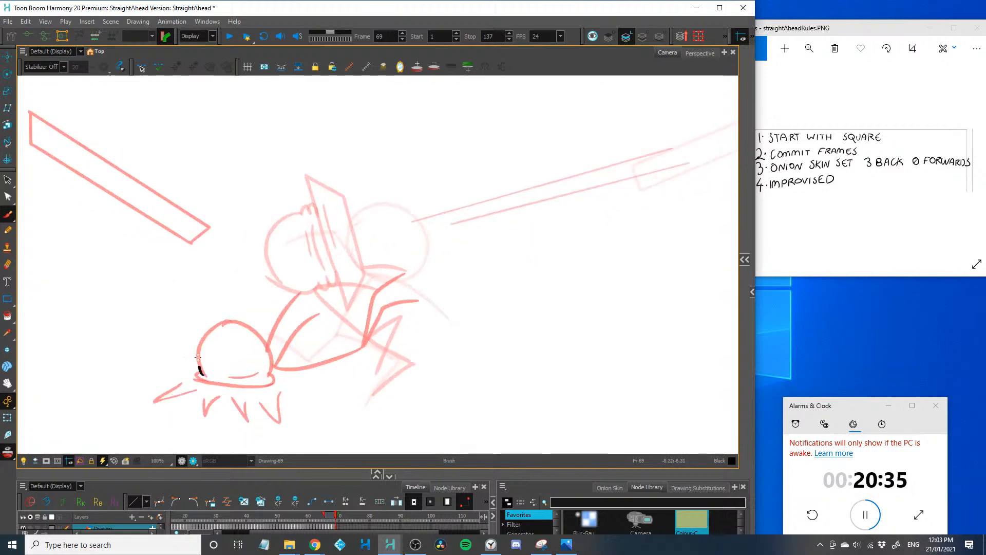
pyautogui.moveTo(204, 374)
pyautogui.mouseDown()
pyautogui.moveTo(249, 321)
pyautogui.moveTo(272, 354)
pyautogui.mouseUp()
pyautogui.hotkey('ctrl', 'z')
pyautogui.hotkey('ctrl', 'z')
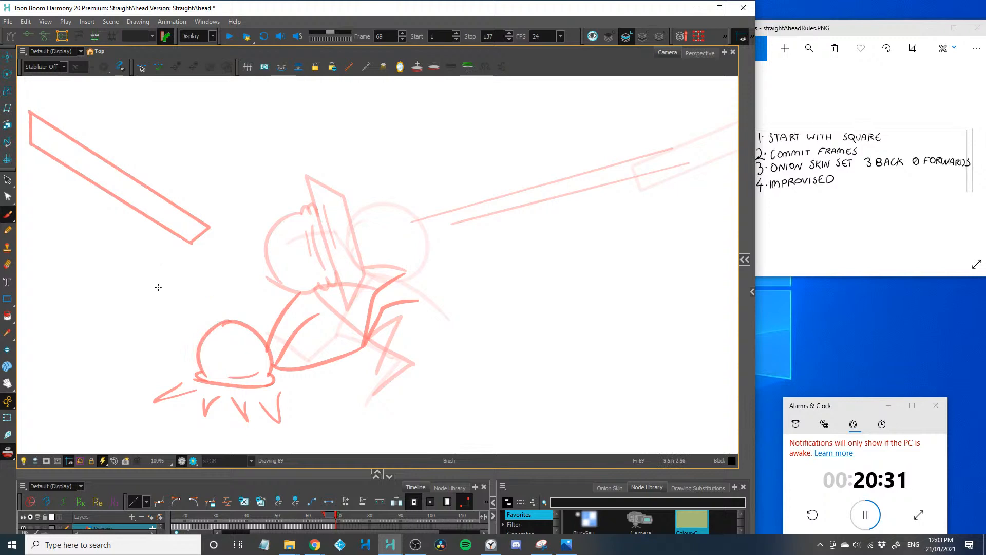
# Sketch a couple of loose strokes beside the slanted bar on frame 69, and undo them
pyautogui.press('1')
pyautogui.press('1')
pyautogui.moveTo(172, 218); pyautogui.dragTo(181, 263)
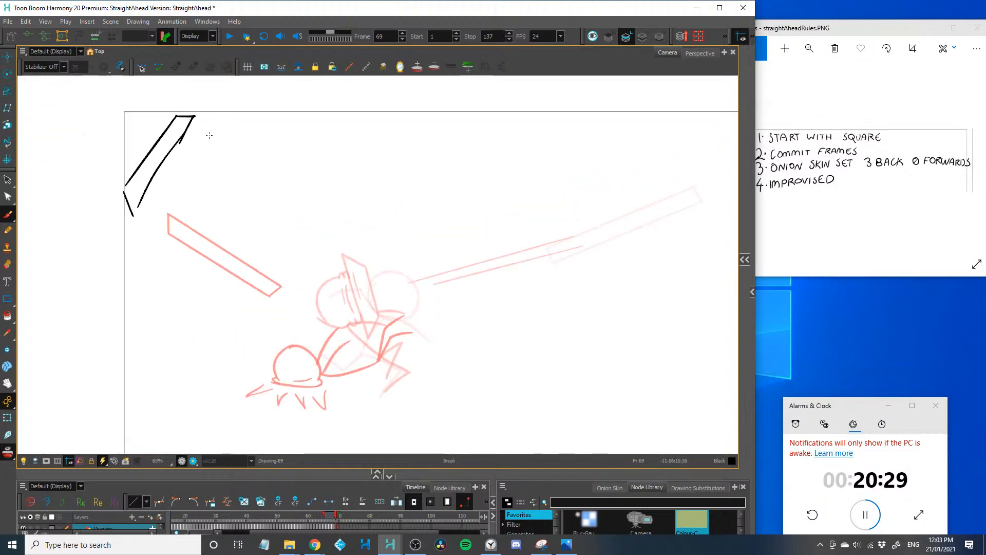
pyautogui.moveTo(232, 125); pyautogui.dragTo(281, 118)
pyautogui.hotkey('ctrl', 'z')
pyautogui.moveTo(201, 126)
pyautogui.mouseDown()
pyautogui.moveTo(284, 223)
pyautogui.moveTo(267, 210)
pyautogui.mouseUp()
pyautogui.hotkey('ctrl', 'z')
pyautogui.hotkey('ctrl', 'z')
# Sketch a curved path line on frame 69 from the earlier onion-skinned head down through the squashed head, and undo it
pyautogui.moveTo(207, 302); pyautogui.dragTo(209, 280)
pyautogui.press('2')
pyautogui.moveTo(195, 331); pyautogui.dragTo(198, 296)
pyautogui.press('2')
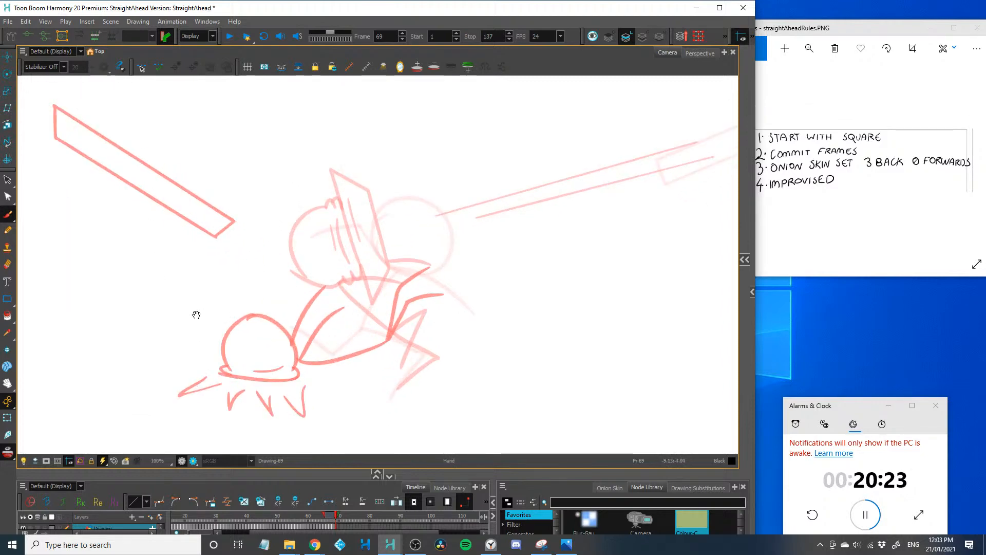
pyautogui.moveTo(322, 241); pyautogui.dragTo(249, 382)
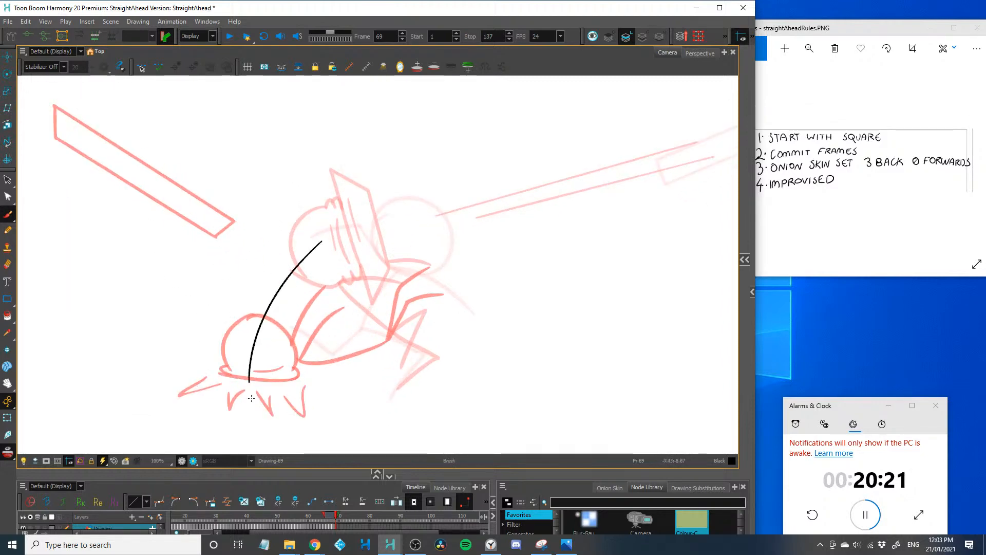
pyautogui.hotkey('ctrl', 'z')
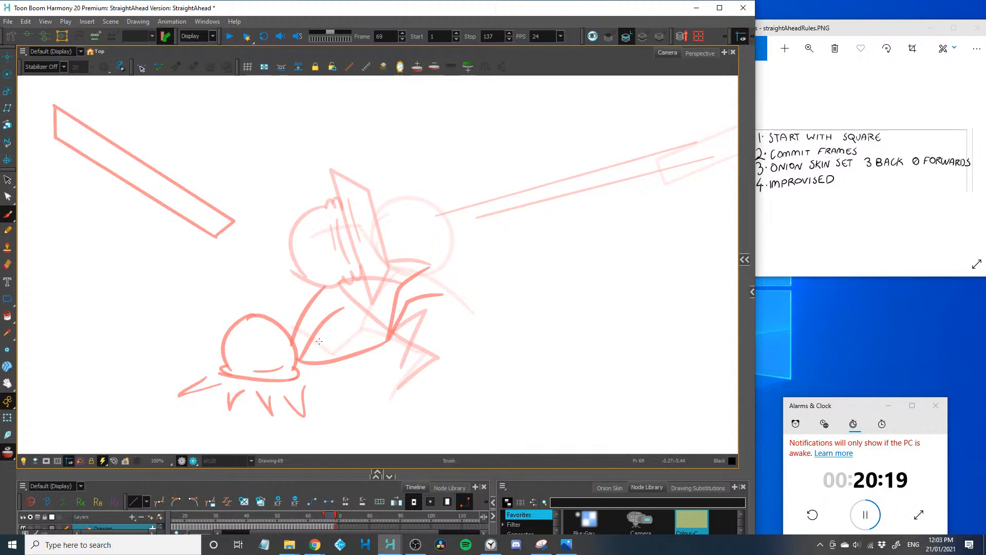
# Try a body curling up from the onion-skinned head with two legs bent over it on frame 69, and undo the strokes
pyautogui.moveTo(297, 363); pyautogui.dragTo(335, 270)
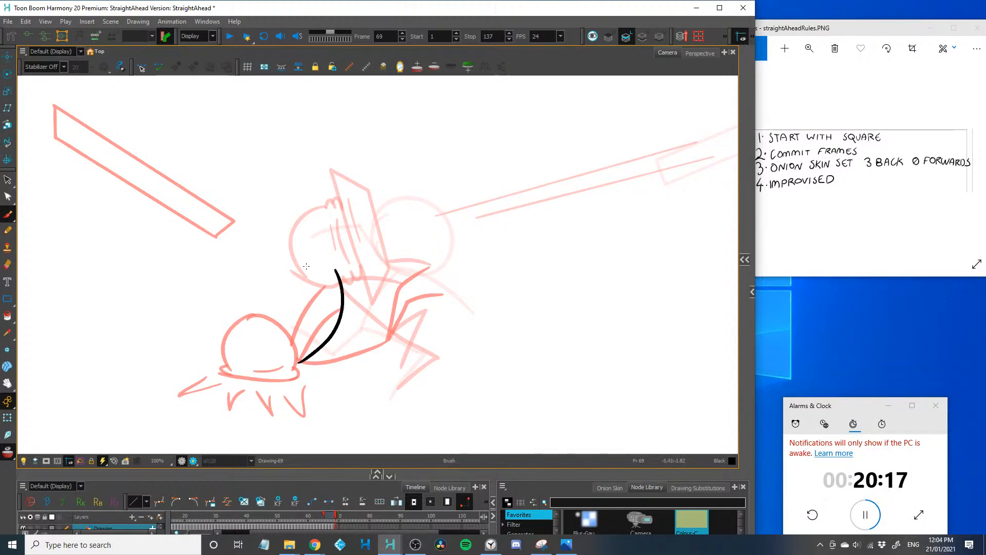
pyautogui.moveTo(274, 255); pyautogui.dragTo(338, 273)
pyautogui.moveTo(289, 230); pyautogui.dragTo(337, 271)
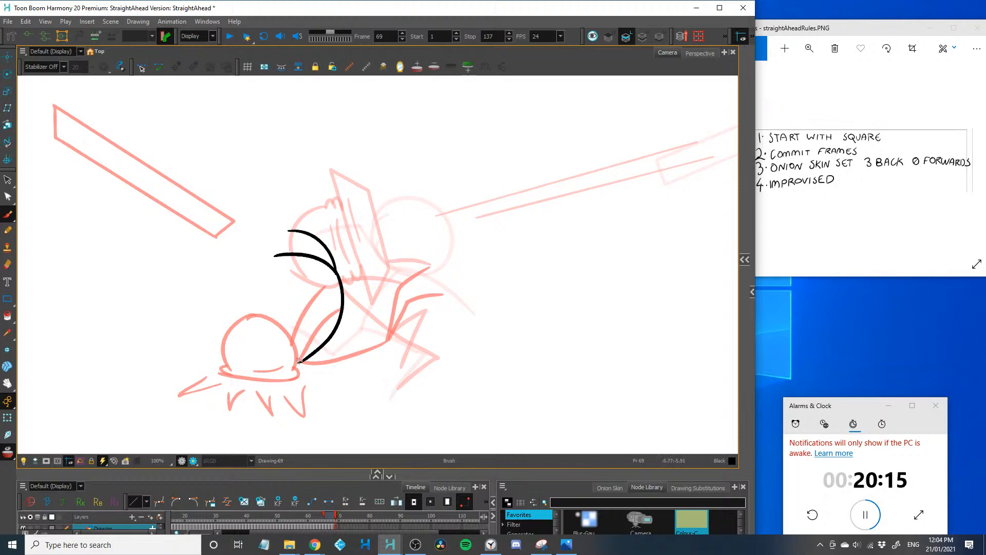
pyautogui.moveTo(306, 300); pyautogui.dragTo(301, 361)
pyautogui.hotkey('ctrl', 'z')
pyautogui.hotkey('ctrl', 'z')
pyautogui.hotkey('ctrl', 'z')
pyautogui.hotkey('ctrl', 'z')
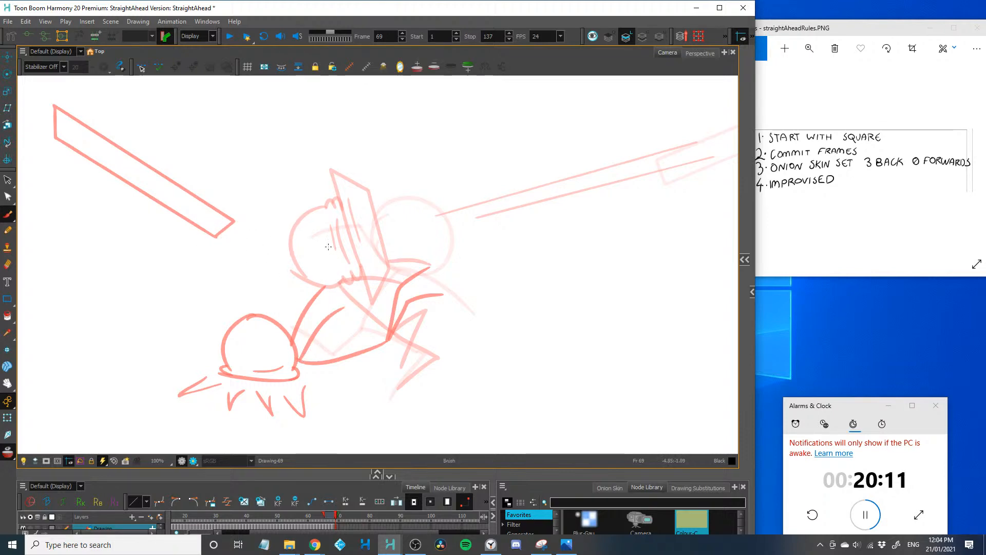
# Draw the figure's head on frame 69 as a full circle just above the onion-skinned squashed head, redoing the outline until it is clean
pyautogui.press('2')
pyautogui.moveTo(203, 323); pyautogui.dragTo(201, 310)
pyautogui.moveTo(215, 258); pyautogui.dragTo(180, 309)
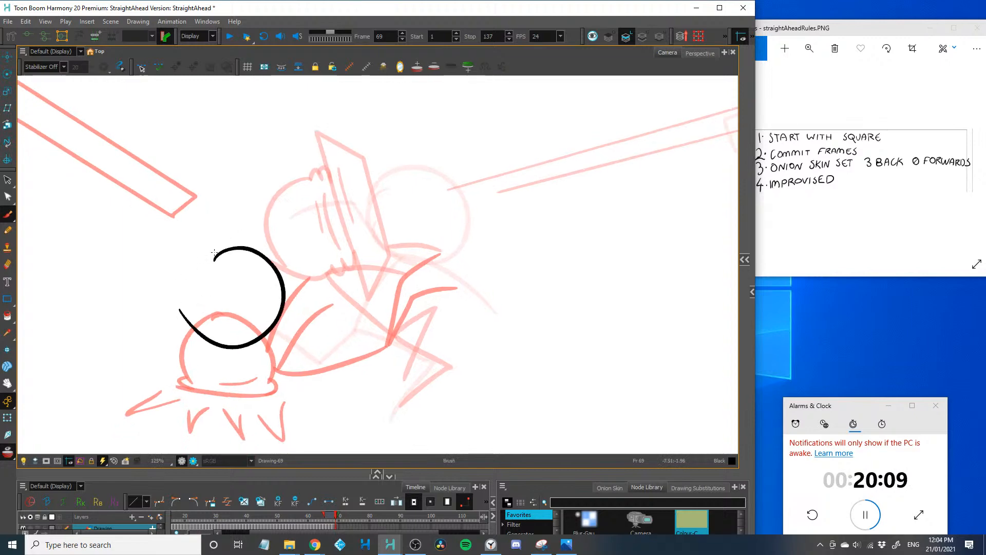
pyautogui.moveTo(229, 246); pyautogui.dragTo(244, 333)
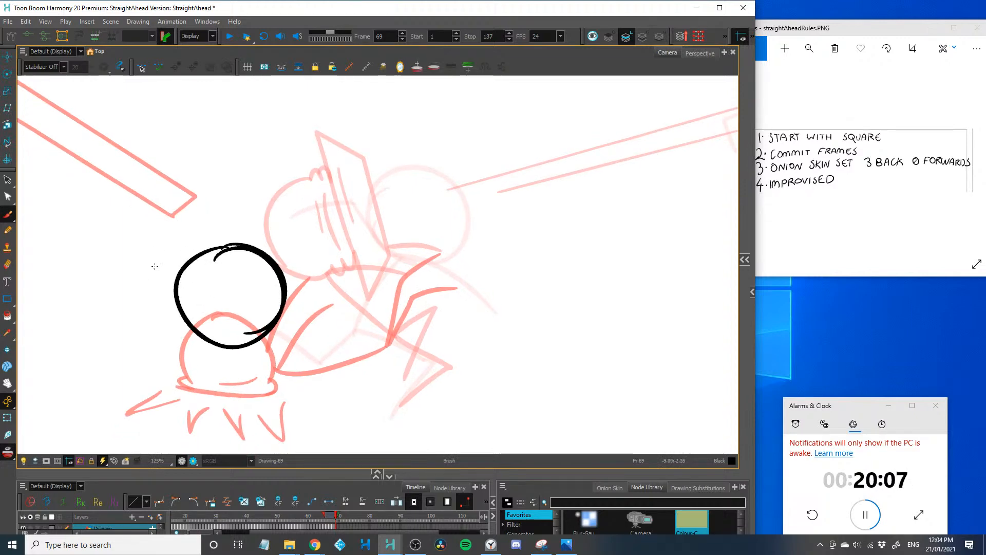
pyautogui.hotkey('ctrl', 'z')
pyautogui.moveTo(231, 251); pyautogui.dragTo(236, 345)
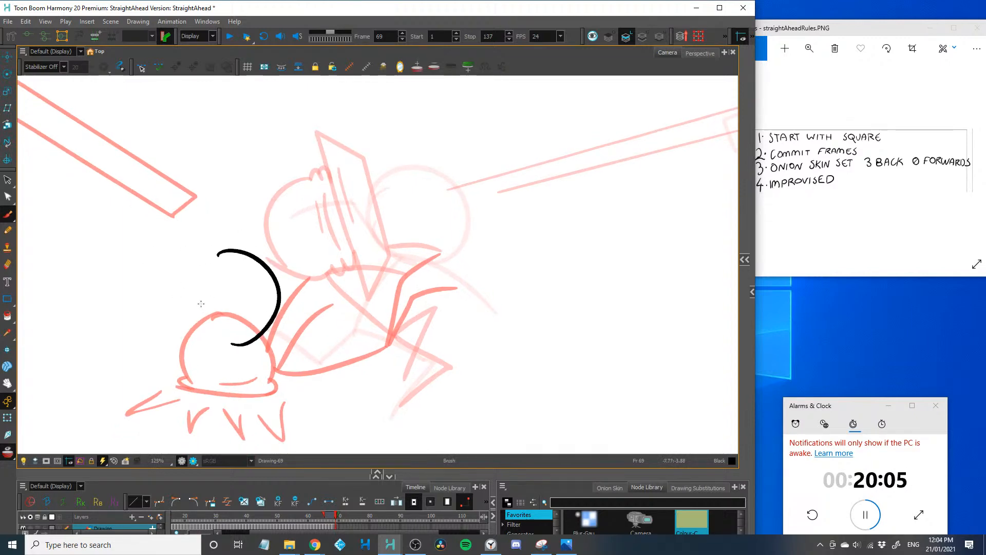
pyautogui.hotkey('ctrl', 'z')
pyautogui.moveTo(234, 247)
pyautogui.mouseDown()
pyautogui.moveTo(280, 295)
pyautogui.moveTo(227, 340)
pyautogui.moveTo(201, 323)
pyautogui.moveTo(239, 340)
pyautogui.mouseUp()
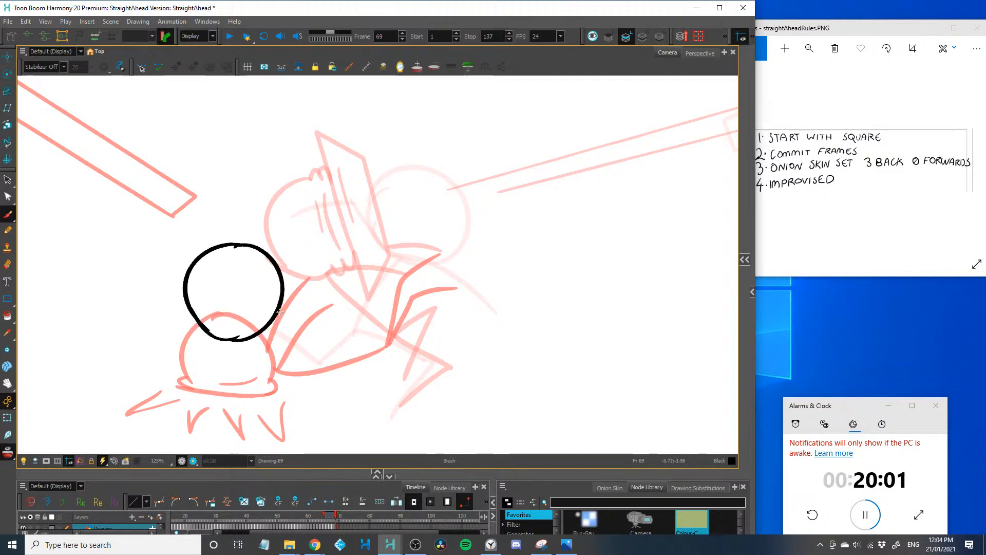
# Try an upward-curving body from the frame 69 head and a vertical bounce path line through it, and undo both
pyautogui.moveTo(279, 305)
pyautogui.mouseDown()
pyautogui.moveTo(326, 309)
pyautogui.moveTo(366, 222)
pyautogui.mouseUp()
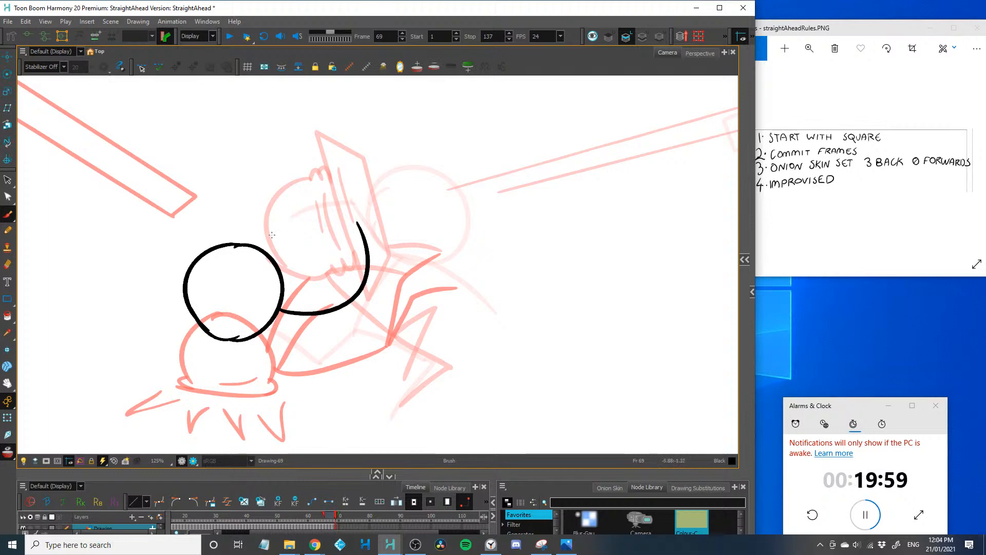
pyautogui.hotkey('ctrl', 'z')
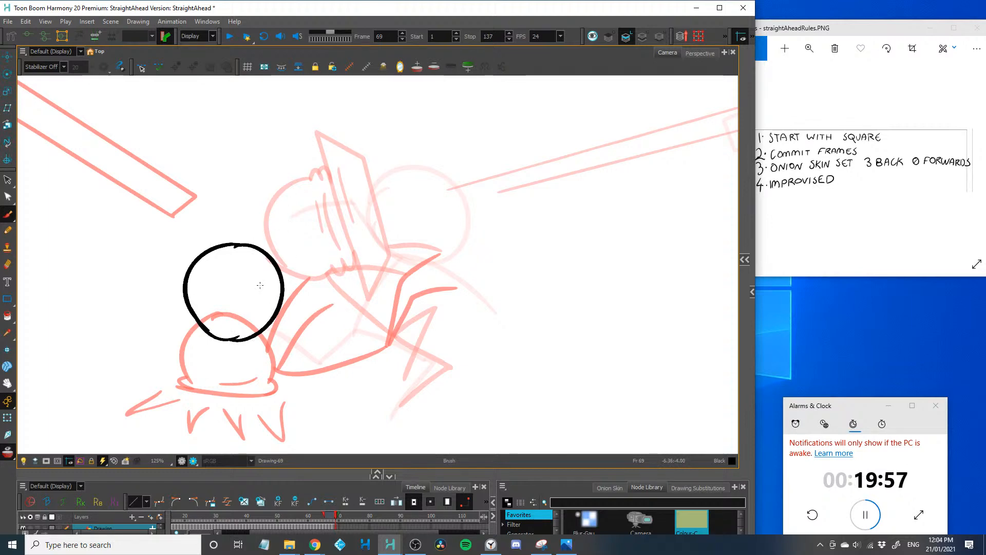
pyautogui.moveTo(241, 393); pyautogui.dragTo(255, 249)
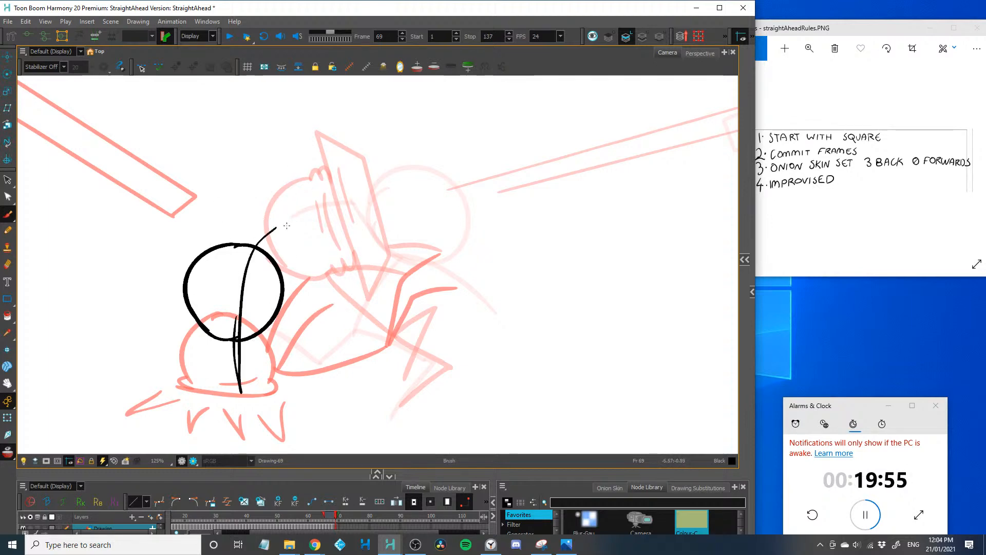
pyautogui.hotkey('ctrl', 'z')
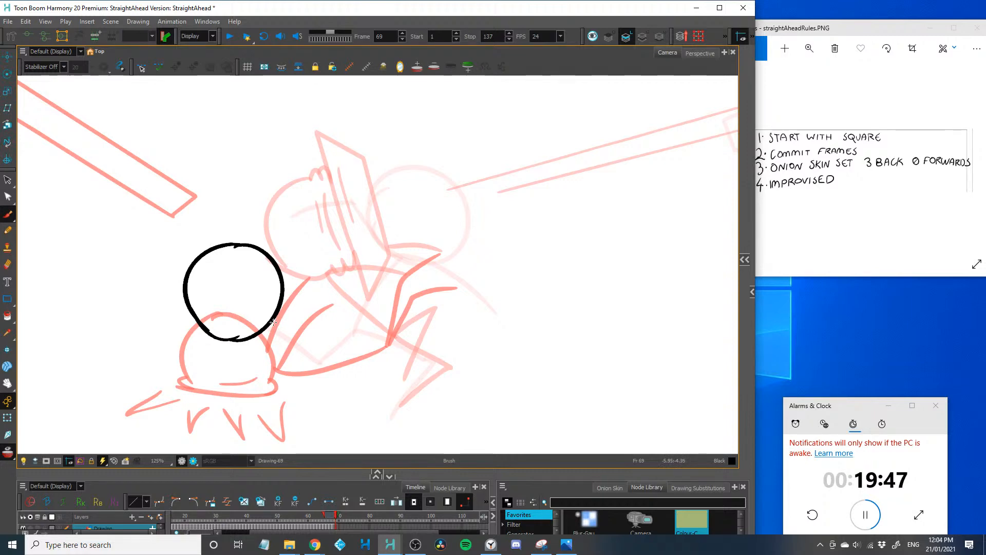
# Try a long body curve sweeping low behind the frame 69 head and an upward arrow beneath it, and undo both
pyautogui.moveTo(276, 317)
pyautogui.mouseDown()
pyautogui.moveTo(381, 383)
pyautogui.moveTo(466, 403)
pyautogui.moveTo(313, 364)
pyautogui.moveTo(453, 383)
pyautogui.mouseUp()
pyautogui.hotkey('ctrl', 'z')
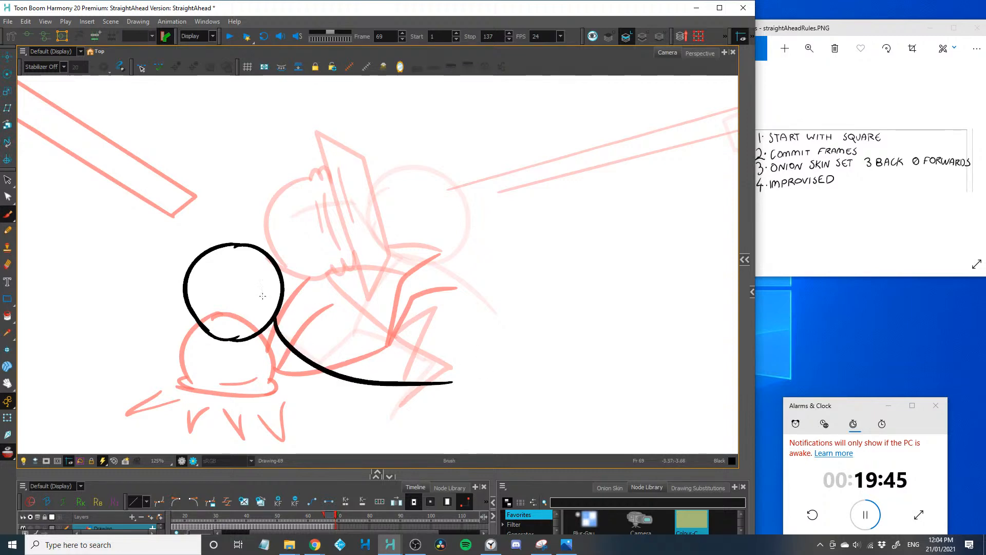
pyautogui.moveTo(216, 379); pyautogui.dragTo(209, 333)
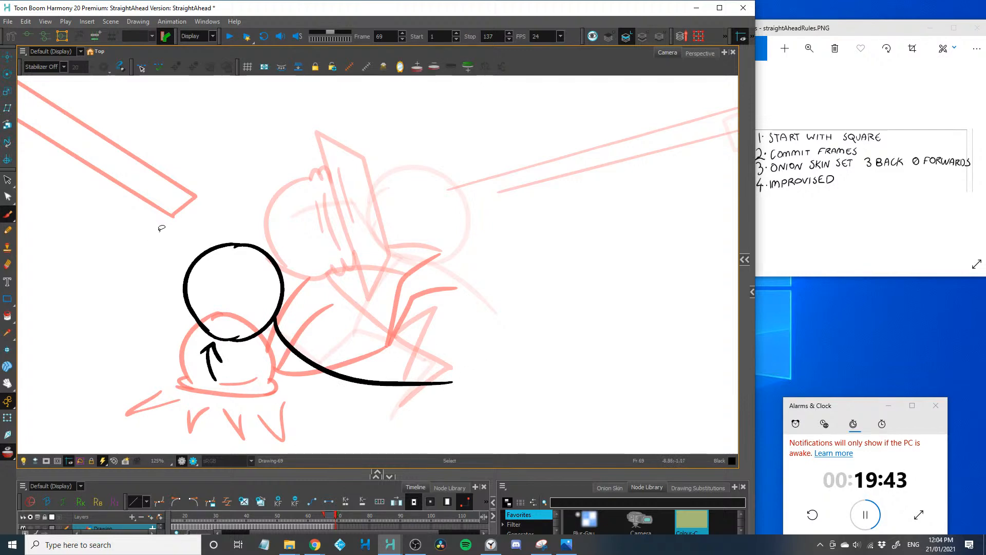
pyautogui.hotkey('ctrl', 'z')
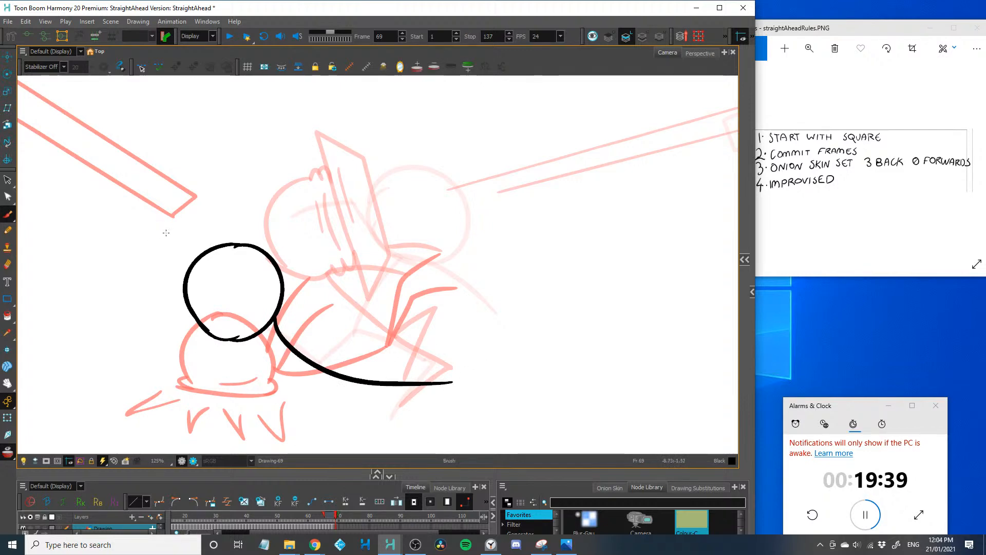
pyautogui.hotkey('ctrl', 'z')
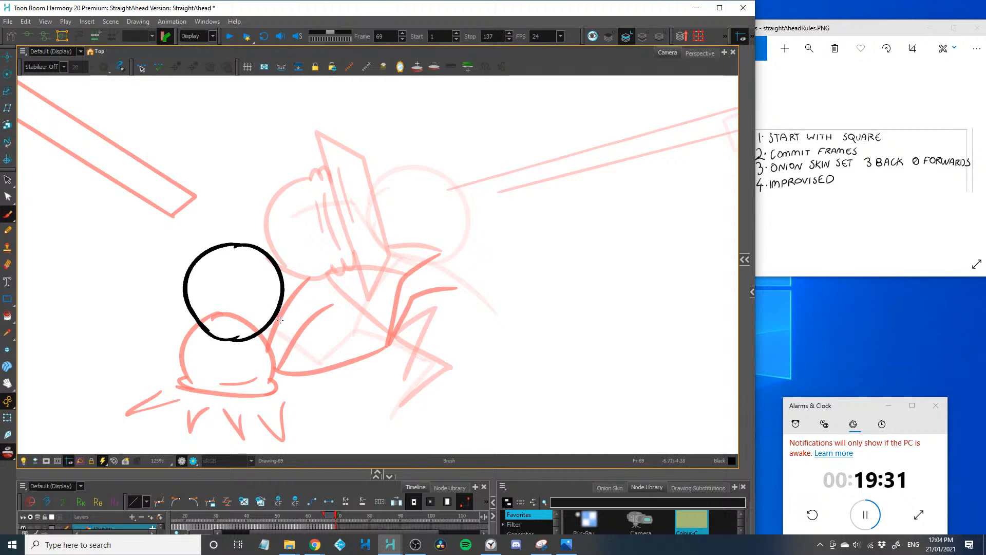
# Draw the frame 69 body as a U-shaped curve from the head, with two legs trailing upward and two raised arms
pyautogui.moveTo(277, 319); pyautogui.dragTo(336, 285)
pyautogui.hotkey('ctrl', 'z')
pyautogui.moveTo(276, 315)
pyautogui.mouseDown()
pyautogui.moveTo(321, 251)
pyautogui.moveTo(309, 262)
pyautogui.moveTo(312, 249)
pyautogui.moveTo(322, 254)
pyautogui.moveTo(313, 244)
pyautogui.moveTo(339, 168)
pyautogui.mouseUp()
pyautogui.moveTo(324, 253)
pyautogui.mouseDown()
pyautogui.moveTo(322, 227)
pyautogui.moveTo(366, 198)
pyautogui.mouseUp()
pyautogui.moveTo(269, 219)
pyautogui.mouseDown()
pyautogui.moveTo(283, 315)
pyautogui.moveTo(282, 223)
pyautogui.mouseUp()
pyautogui.hotkey('ctrl', 'z')
pyautogui.moveTo(276, 311); pyautogui.dragTo(301, 261)
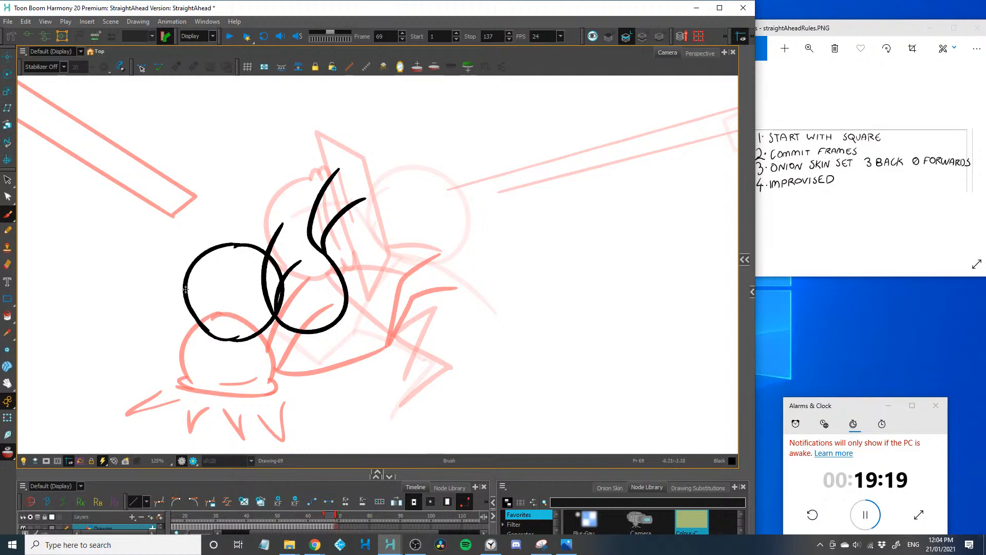
# Advance to frame 70 and draw the figure's head squashed against the ground, with a bulging flattened base
pyautogui.press('.')
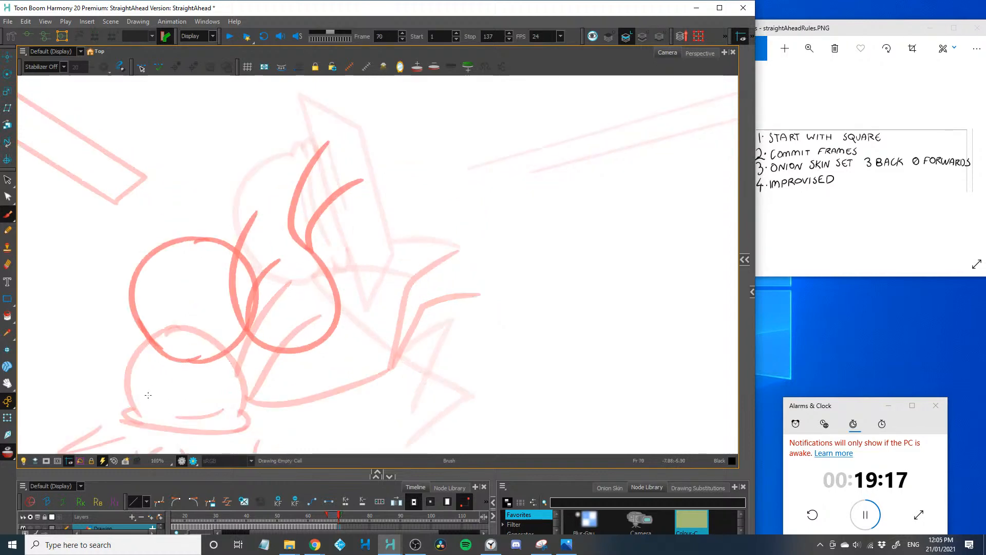
pyautogui.scroll(1, 178, 366)
pyautogui.moveTo(196, 368)
pyautogui.mouseDown()
pyautogui.moveTo(181, 339)
pyautogui.moveTo(196, 296)
pyautogui.moveTo(265, 290)
pyautogui.moveTo(292, 368)
pyautogui.moveTo(198, 381)
pyautogui.mouseUp()
pyautogui.moveTo(294, 363)
pyautogui.mouseDown()
pyautogui.moveTo(278, 387)
pyautogui.moveTo(164, 381)
pyautogui.moveTo(281, 366)
pyautogui.mouseUp()
pyautogui.moveTo(348, 324); pyautogui.dragTo(302, 346)
# Draw the frame 70 body curling up from the head, with two legs and two arms bent over it, and advance to frame 71
pyautogui.moveTo(303, 240)
pyautogui.mouseDown()
pyautogui.moveTo(314, 295)
pyautogui.moveTo(251, 381)
pyautogui.mouseUp()
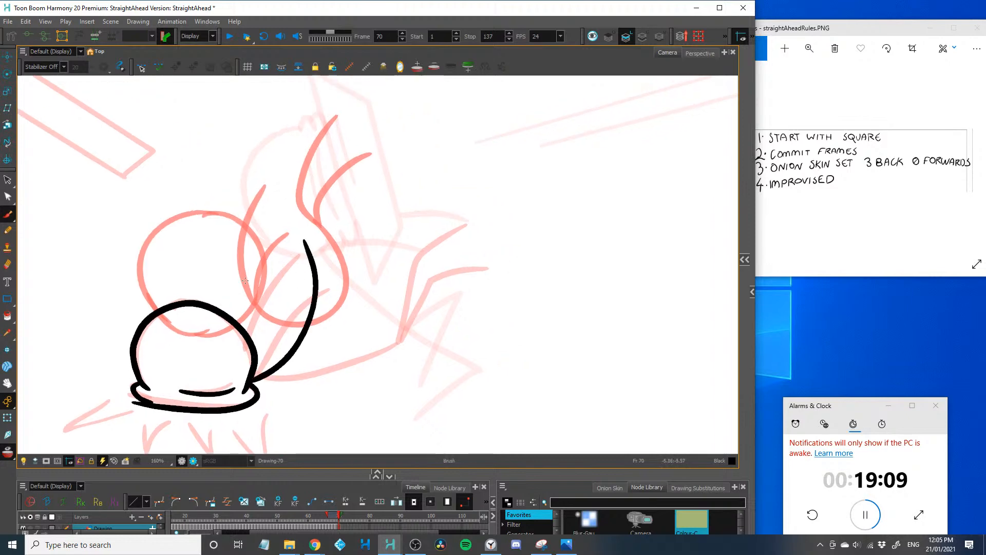
pyautogui.moveTo(312, 266); pyautogui.dragTo(200, 179)
pyautogui.moveTo(312, 262); pyautogui.dragTo(211, 215)
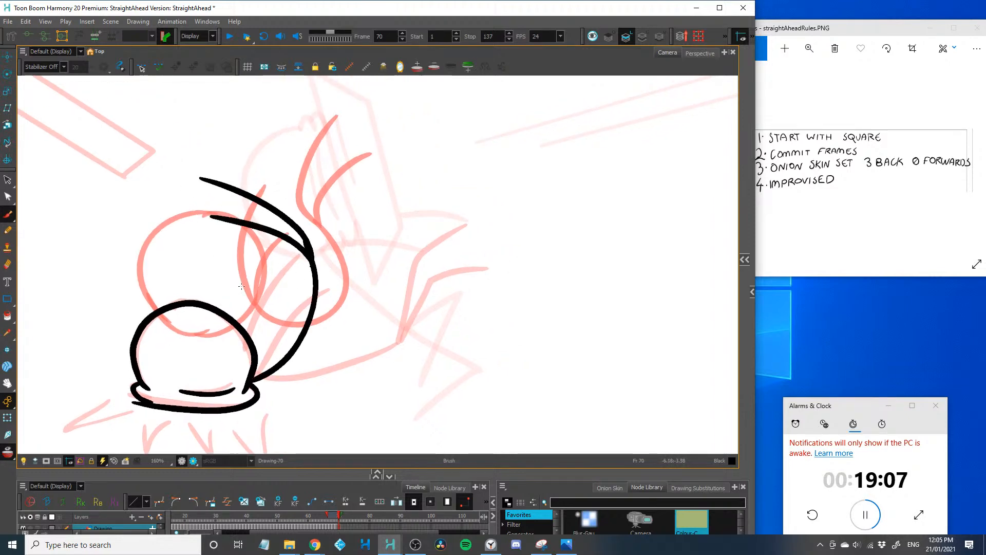
pyautogui.moveTo(213, 272)
pyautogui.mouseDown()
pyautogui.moveTo(251, 360)
pyautogui.moveTo(242, 255)
pyautogui.mouseUp()
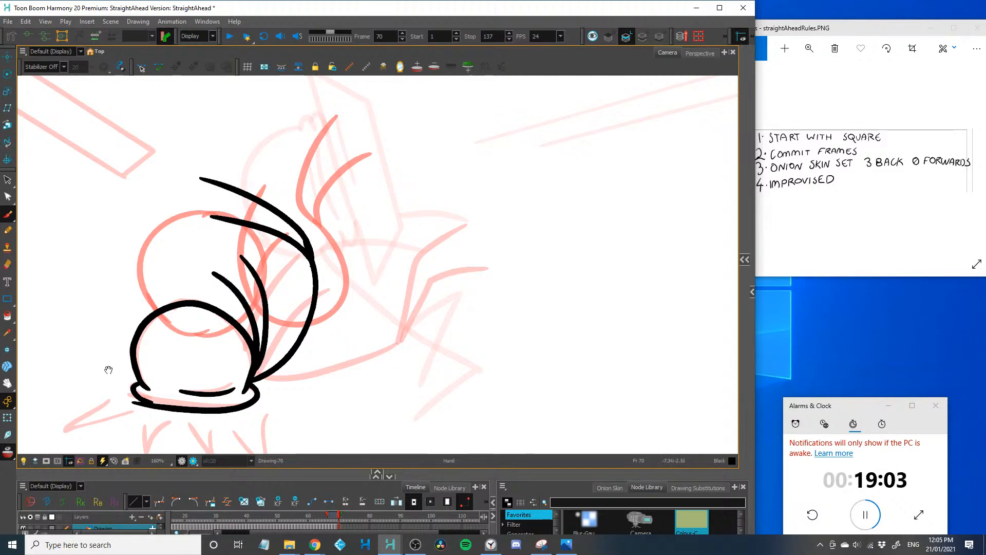
pyautogui.moveTo(108, 370); pyautogui.dragTo(131, 315)
pyautogui.press('.')
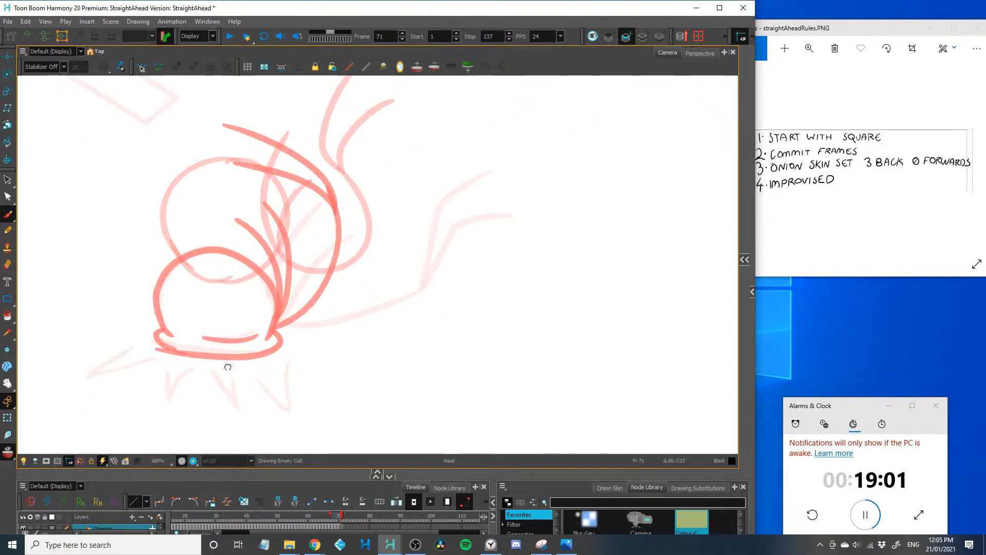
# Draw frame 71 with the squashed head, the curled body leaning further backward, two bent legs and two raised arms, and advance to frame 72
pyautogui.moveTo(227, 367); pyautogui.dragTo(240, 388)
pyautogui.moveTo(185, 358)
pyautogui.mouseDown()
pyautogui.moveTo(167, 328)
pyautogui.moveTo(179, 293)
pyautogui.moveTo(226, 274)
pyautogui.moveTo(289, 316)
pyautogui.moveTo(268, 380)
pyautogui.moveTo(164, 370)
pyautogui.moveTo(173, 348)
pyautogui.moveTo(199, 381)
pyautogui.mouseUp()
pyautogui.moveTo(249, 374); pyautogui.dragTo(259, 402)
pyautogui.moveTo(379, 249)
pyautogui.mouseDown()
pyautogui.moveTo(381, 266)
pyautogui.moveTo(287, 390)
pyautogui.mouseUp()
pyautogui.moveTo(379, 259)
pyautogui.mouseDown()
pyautogui.moveTo(318, 187)
pyautogui.moveTo(382, 275)
pyautogui.mouseUp()
pyautogui.moveTo(311, 258); pyautogui.dragTo(302, 380)
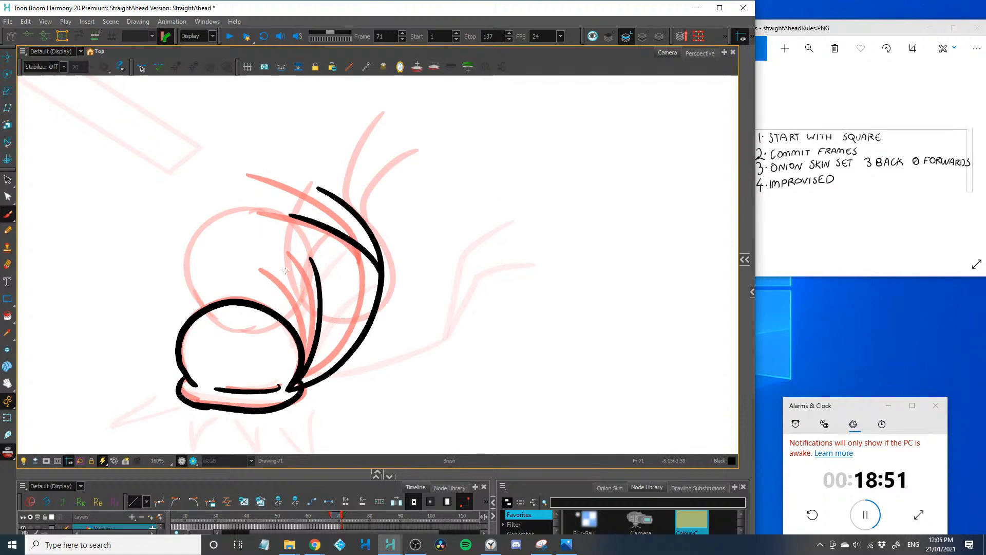
pyautogui.moveTo(287, 267); pyautogui.dragTo(304, 362)
pyautogui.press('.')
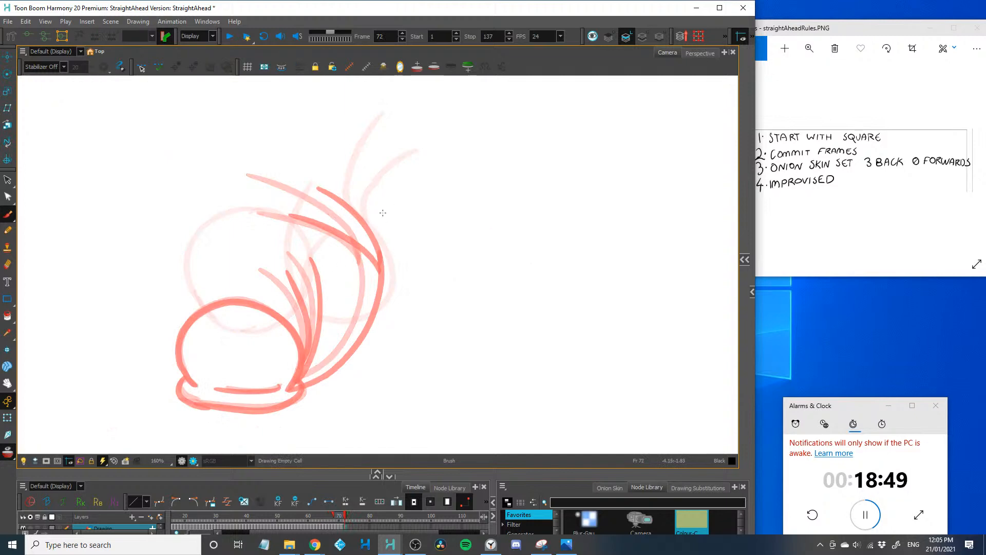
# Draw frame 72 with the body and legs swinging down behind the squashed head and both arms raised, and advance to frame 73
pyautogui.moveTo(412, 216)
pyautogui.mouseDown()
pyautogui.moveTo(421, 238)
pyautogui.moveTo(410, 322)
pyautogui.moveTo(297, 389)
pyautogui.mouseUp()
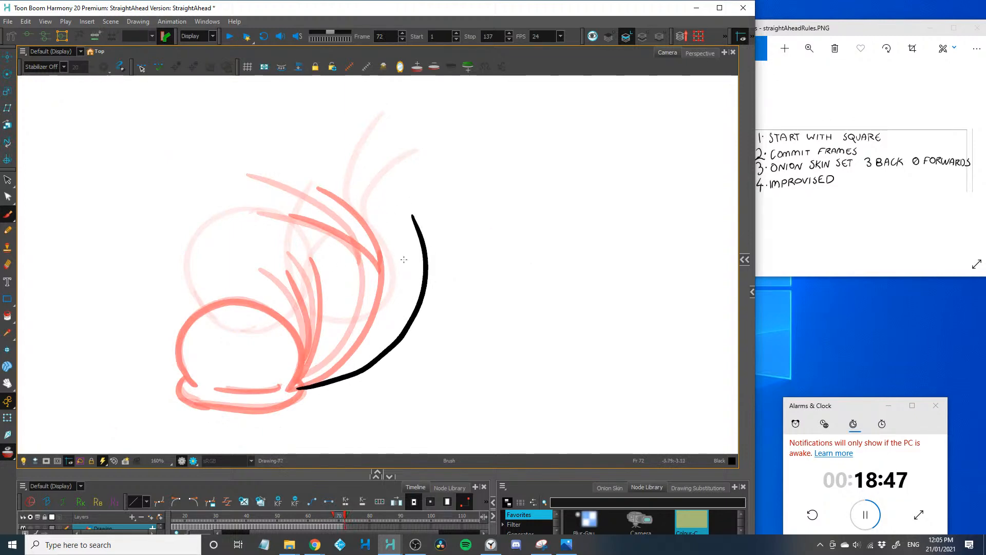
pyautogui.moveTo(406, 253); pyautogui.dragTo(412, 321)
pyautogui.moveTo(290, 386)
pyautogui.mouseDown()
pyautogui.moveTo(252, 300)
pyautogui.moveTo(206, 308)
pyautogui.moveTo(178, 344)
pyautogui.moveTo(195, 387)
pyautogui.moveTo(172, 401)
pyautogui.mouseUp()
pyautogui.moveTo(214, 390); pyautogui.dragTo(283, 391)
pyautogui.moveTo(326, 259); pyautogui.dragTo(289, 405)
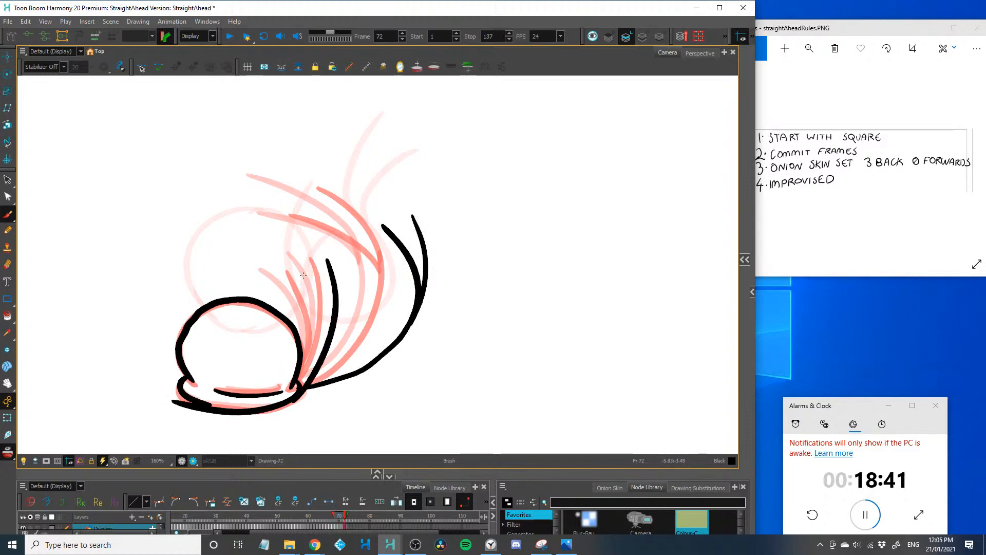
pyautogui.moveTo(305, 276); pyautogui.dragTo(302, 385)
pyautogui.press('.')
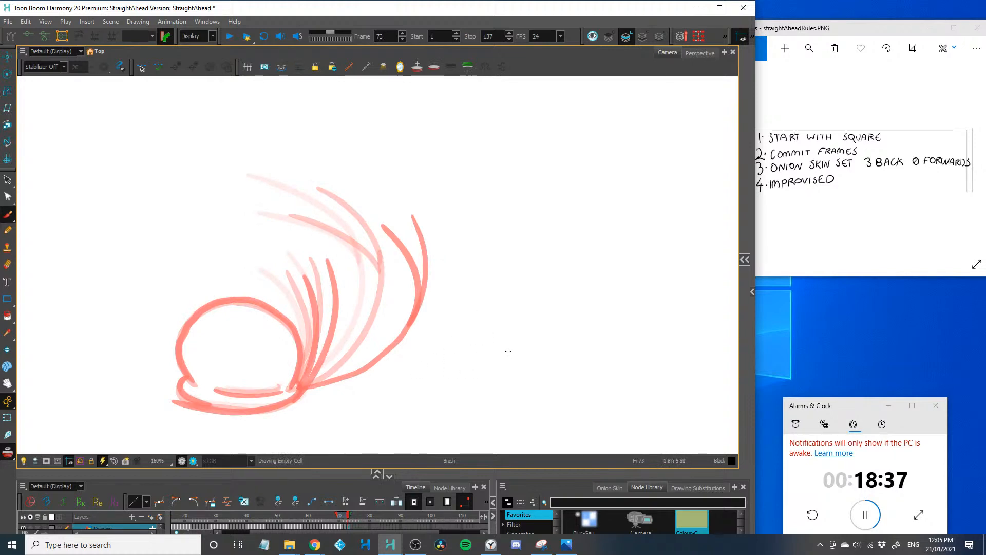
# Draw the frame 73 body and first leg as one long, nearly flat stroke running back from the head's base
pyautogui.moveTo(534, 350); pyautogui.dragTo(302, 389)
pyautogui.press('2')
pyautogui.press('2')
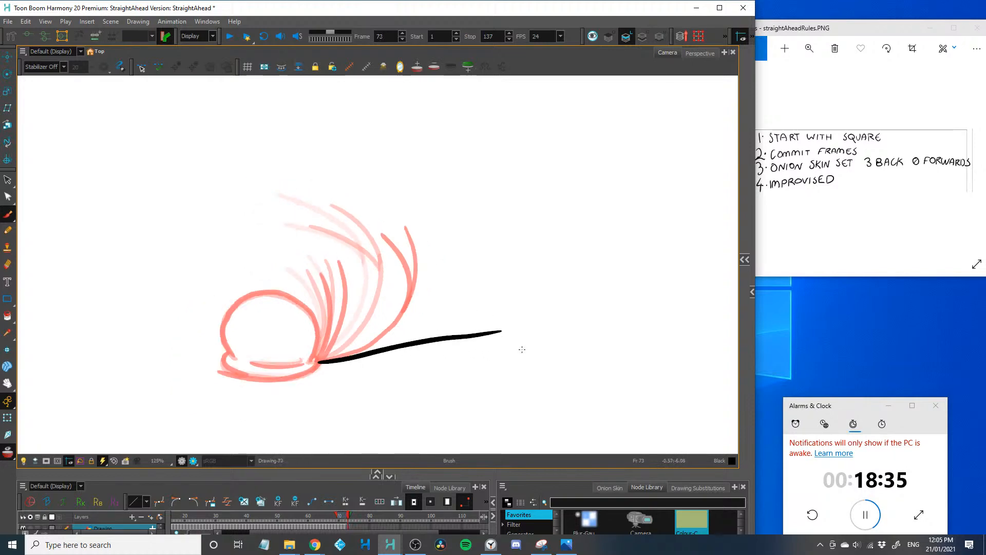
# Try a diagonal upward arrow across the top edge of the camera frame, and undo it
pyautogui.moveTo(241, 239); pyautogui.dragTo(224, 319)
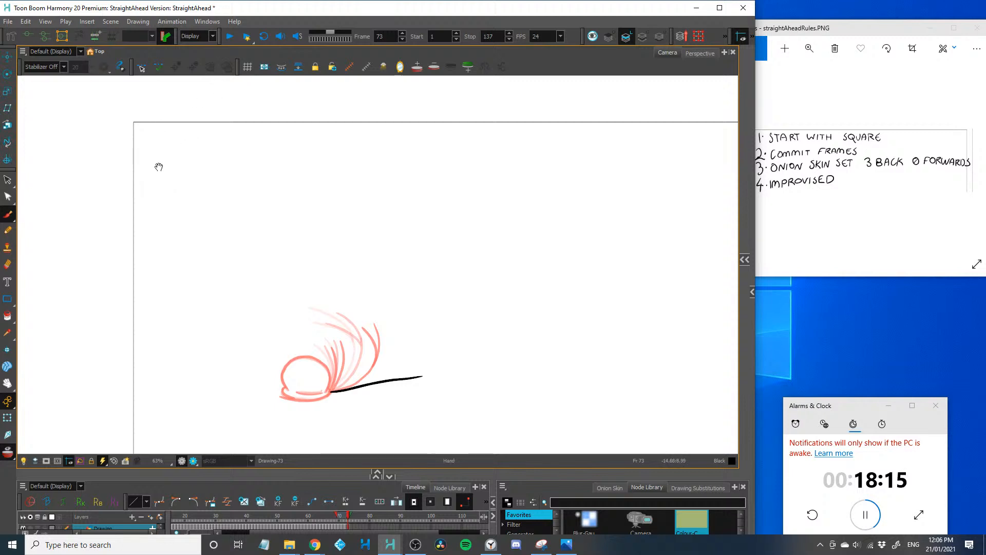
pyautogui.moveTo(158, 158); pyautogui.dragTo(250, 94)
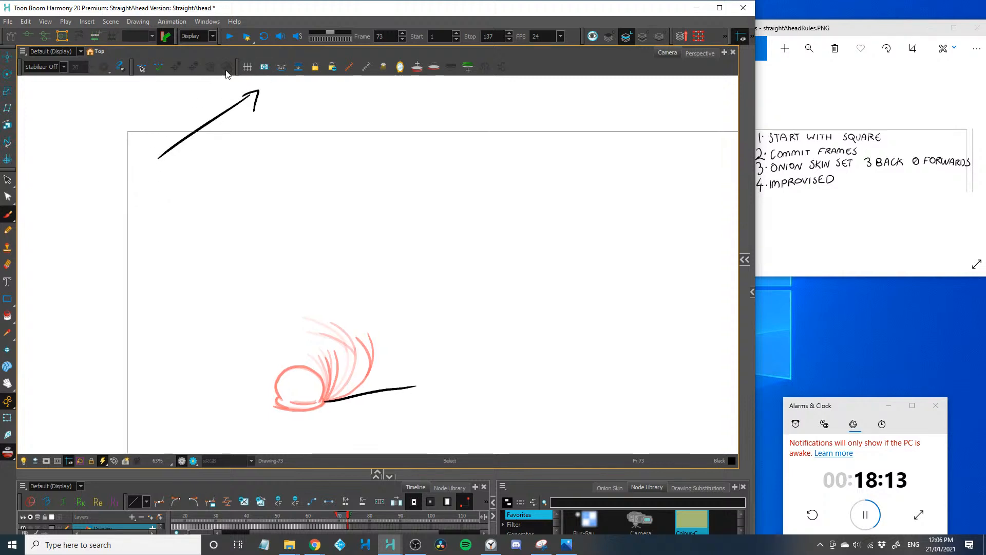
pyautogui.hotkey('ctrl', 'z')
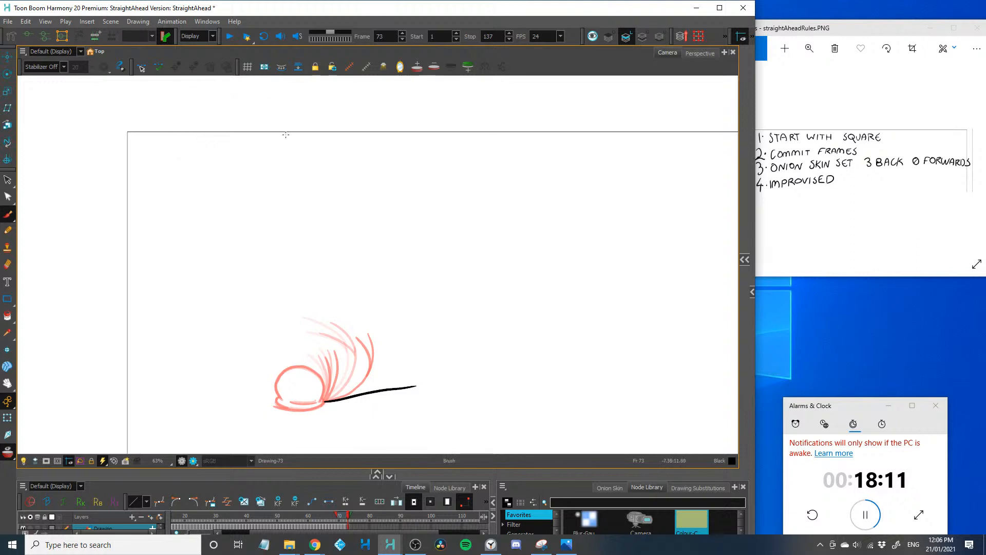
# Draw the square's lower part entering through the camera frame's top edge above the figure, and add the second leg branching upward from the body
pyautogui.moveTo(277, 123); pyautogui.dragTo(276, 144)
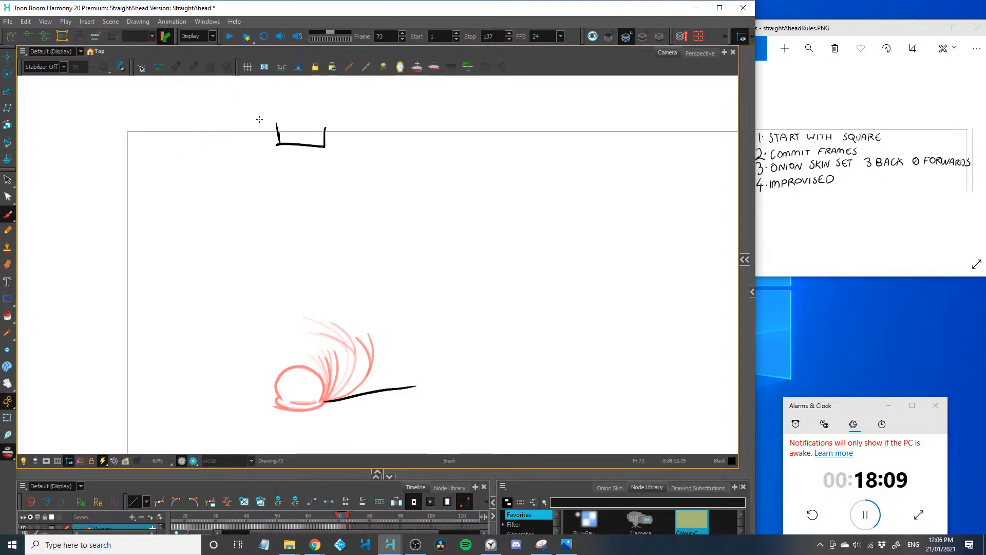
pyautogui.scroll(4, 242, 184)
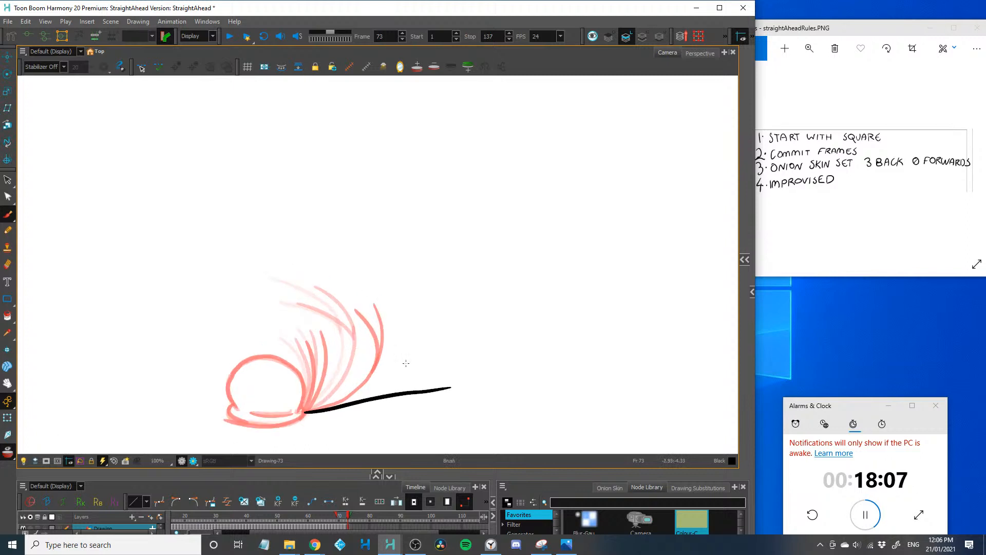
pyautogui.moveTo(433, 363); pyautogui.dragTo(390, 394)
pyautogui.scroll(2, 284, 342)
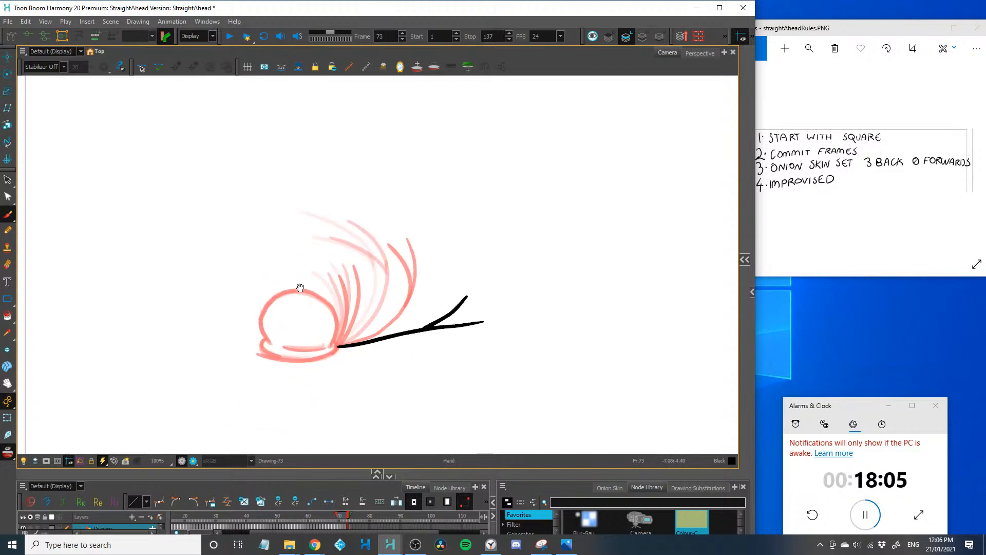
# Draw the frame 73 squashed head with its flattened base and two arms curving up behind it, and advance to frame 74
pyautogui.moveTo(318, 369)
pyautogui.mouseDown()
pyautogui.moveTo(315, 314)
pyautogui.moveTo(295, 302)
pyautogui.moveTo(244, 315)
pyautogui.moveTo(233, 365)
pyautogui.moveTo(234, 322)
pyautogui.moveTo(264, 298)
pyautogui.moveTo(322, 329)
pyautogui.moveTo(309, 370)
pyautogui.mouseUp()
pyautogui.hotkey('ctrl', 'z')
pyautogui.scroll(2, 233, 378)
pyautogui.hotkey('ctrl', 'z')
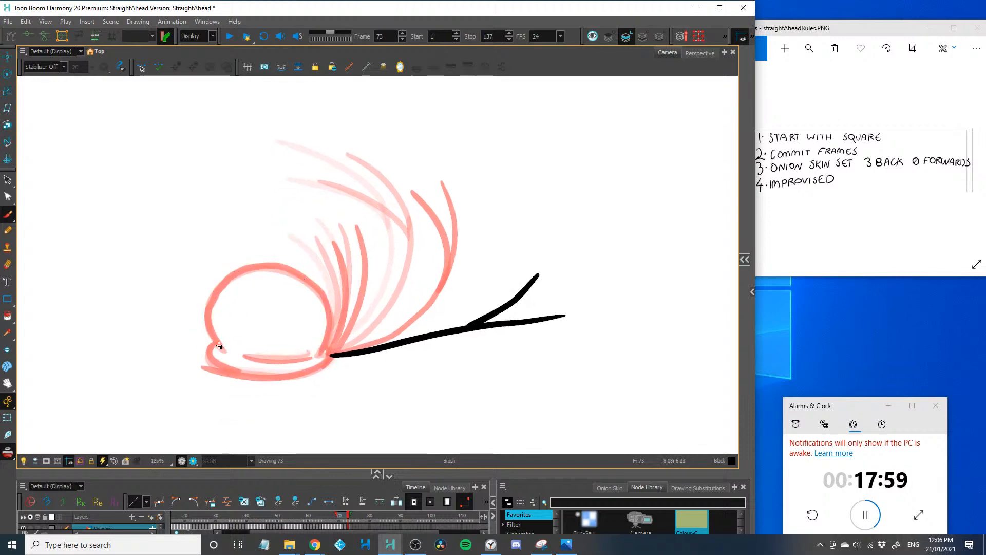
pyautogui.moveTo(220, 347)
pyautogui.mouseDown()
pyautogui.moveTo(238, 267)
pyautogui.moveTo(329, 347)
pyautogui.moveTo(315, 357)
pyautogui.moveTo(248, 358)
pyautogui.mouseUp()
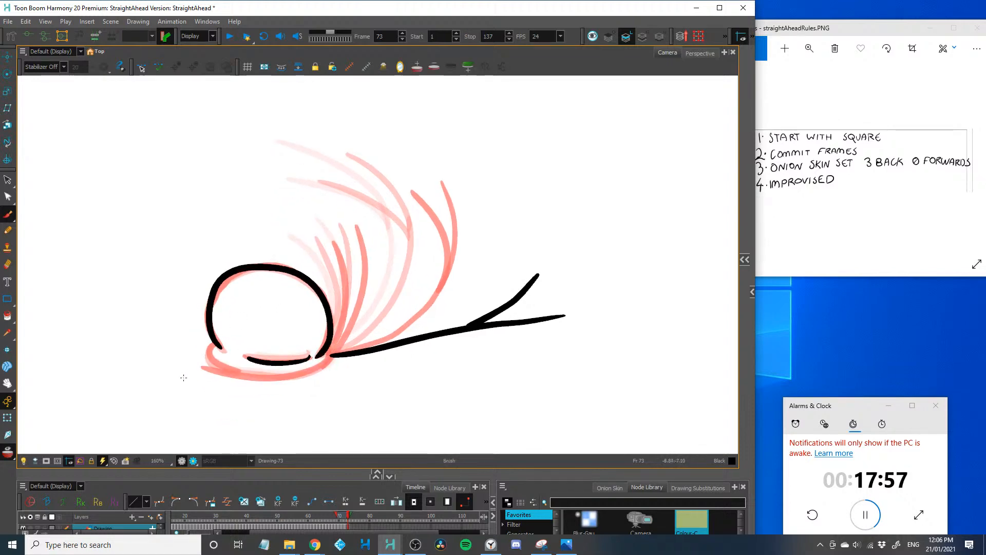
pyautogui.moveTo(332, 351)
pyautogui.mouseDown()
pyautogui.moveTo(335, 361)
pyautogui.moveTo(256, 380)
pyautogui.moveTo(225, 373)
pyautogui.moveTo(258, 371)
pyautogui.mouseUp()
pyautogui.moveTo(380, 280); pyautogui.dragTo(335, 351)
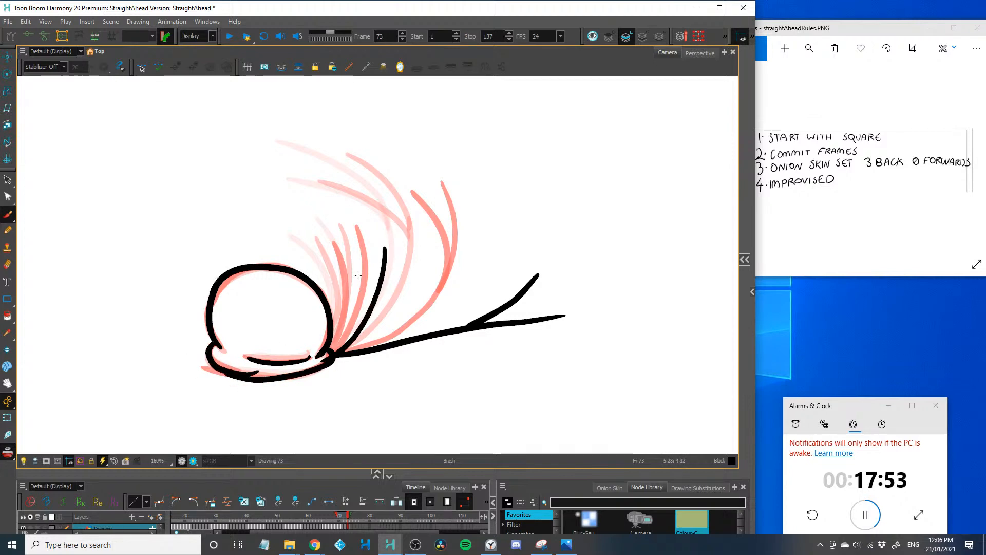
pyautogui.moveTo(365, 259); pyautogui.dragTo(334, 353)
pyautogui.press('.')
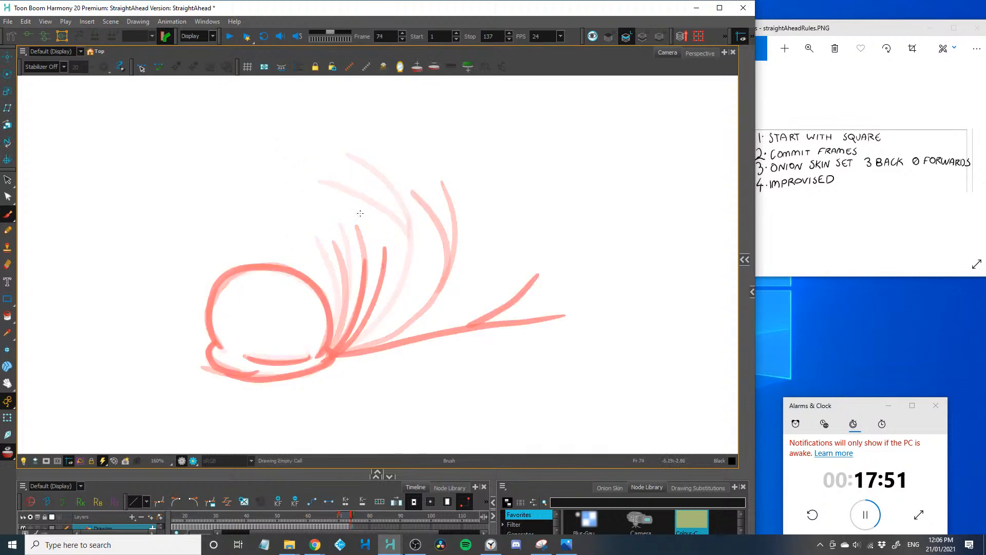
# Draw the frame 74 squashed head with its bulging base and inner crease line, undoing the unwanted strokes
pyautogui.moveTo(223, 352)
pyautogui.mouseDown()
pyautogui.moveTo(213, 304)
pyautogui.moveTo(299, 275)
pyautogui.moveTo(315, 363)
pyautogui.moveTo(216, 343)
pyautogui.moveTo(211, 283)
pyautogui.moveTo(224, 274)
pyautogui.moveTo(209, 306)
pyautogui.moveTo(286, 269)
pyautogui.moveTo(331, 360)
pyautogui.moveTo(257, 379)
pyautogui.mouseUp()
pyautogui.hotkey('ctrl', 'z')
pyautogui.hotkey('ctrl', 'z')
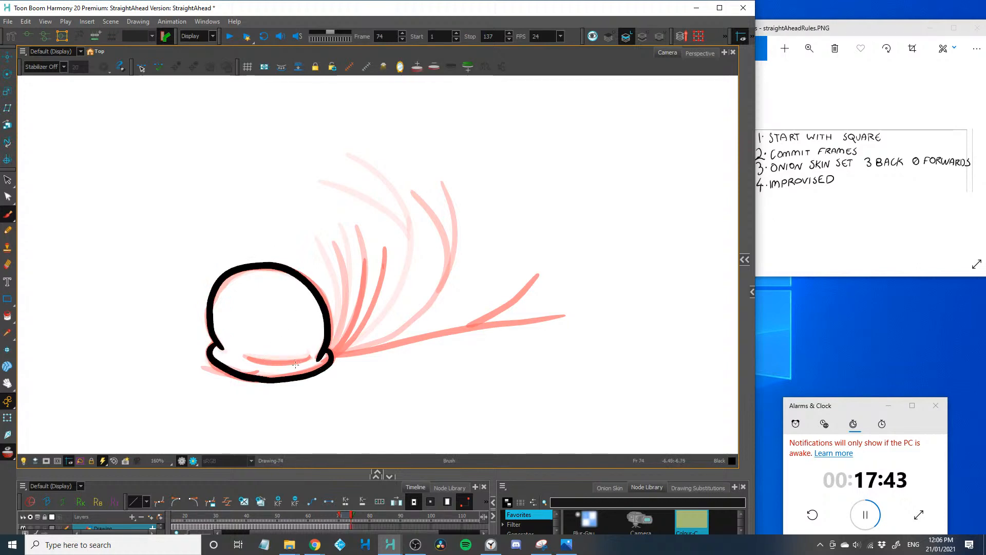
pyautogui.moveTo(308, 358); pyautogui.dragTo(249, 358)
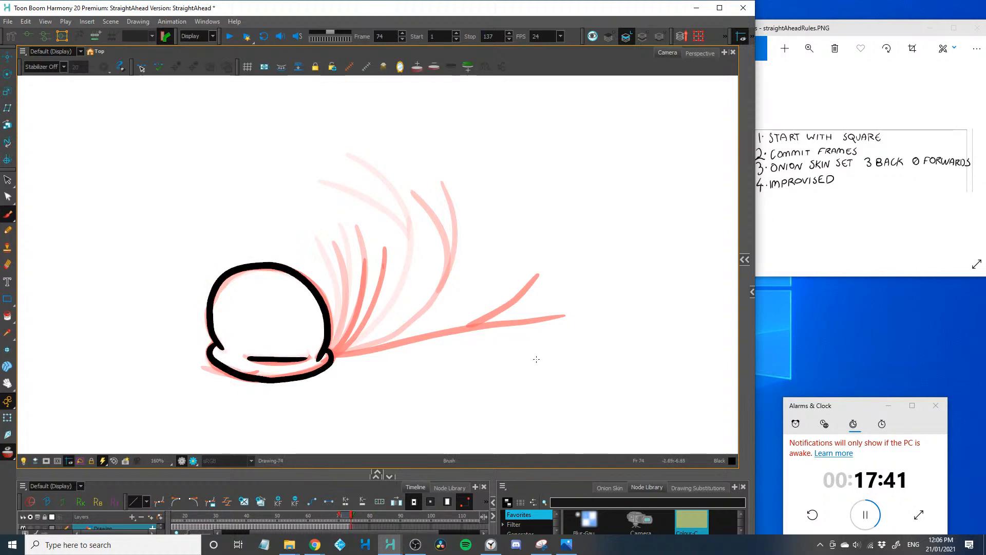
# Draw the frame 74 body as a wavy line lying flat behind the head, with two legs and two spread arms
pyautogui.moveTo(561, 359); pyautogui.dragTo(331, 355)
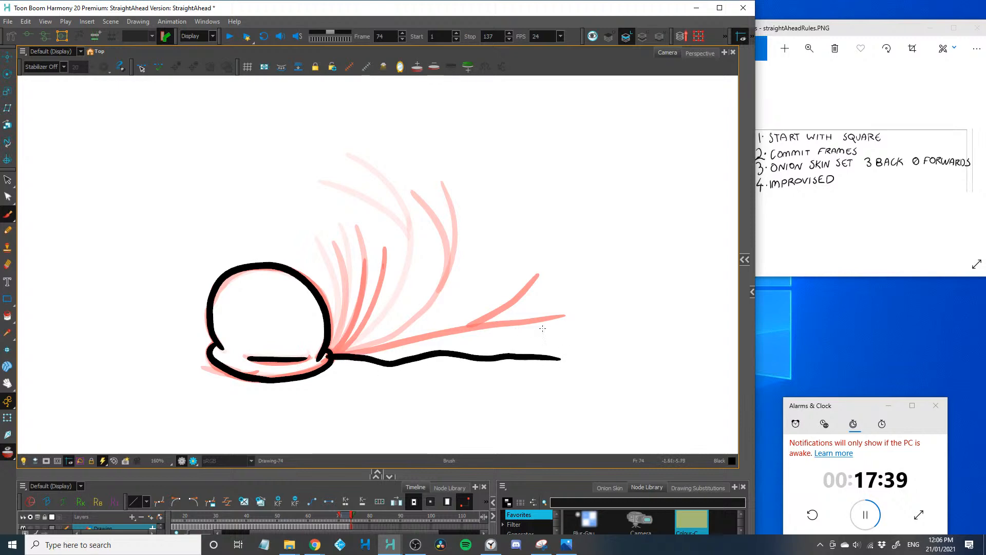
pyautogui.moveTo(542, 328); pyautogui.dragTo(443, 352)
pyautogui.moveTo(334, 354); pyautogui.dragTo(464, 405)
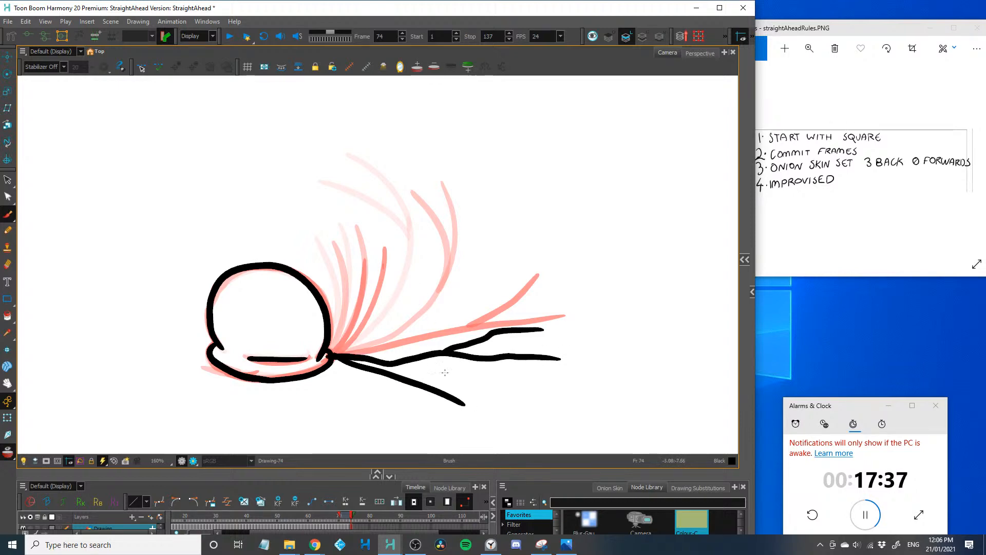
pyautogui.moveTo(331, 353); pyautogui.dragTo(434, 331)
# Draw the falling square in frame 74 as a tall rectangle just below its previous position, and advance to frame 75
pyautogui.press('space')
pyautogui.moveTo(215, 256); pyautogui.dragTo(158, 404)
pyautogui.press('2')
pyautogui.press('2')
pyautogui.press('2')
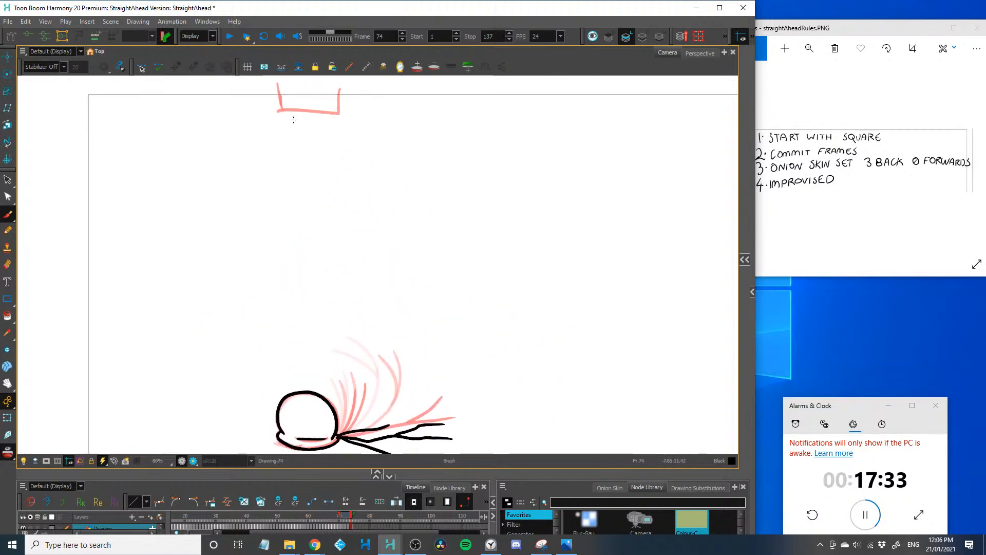
pyautogui.moveTo(290, 176)
pyautogui.mouseDown()
pyautogui.moveTo(313, 113)
pyautogui.moveTo(331, 184)
pyautogui.mouseUp()
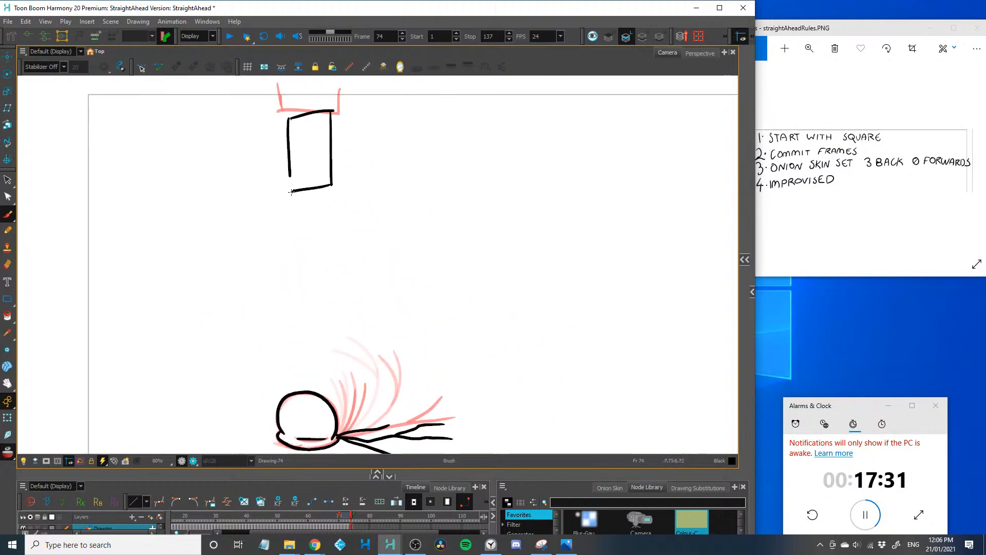
pyautogui.press('.')
# Draw the frame 75 body lying flat behind the head, with two legs and two arms closely following the previous pose
pyautogui.press('space')
pyautogui.moveTo(155, 382); pyautogui.dragTo(101, 266)
pyautogui.press('2')
pyautogui.press('2')
pyautogui.press('2')
pyautogui.moveTo(191, 373); pyautogui.dragTo(434, 380)
pyautogui.moveTo(297, 379)
pyautogui.mouseDown()
pyautogui.moveTo(369, 352)
pyautogui.moveTo(418, 351)
pyautogui.mouseUp()
pyautogui.moveTo(191, 376)
pyautogui.mouseDown()
pyautogui.moveTo(325, 431)
pyautogui.moveTo(302, 357)
pyautogui.mouseUp()
# Draw the frame 75 squashed head with its inner crease and flattened base, redoing the misplaced outline
pyautogui.press('space')
pyautogui.moveTo(60, 407); pyautogui.dragTo(174, 373)
pyautogui.press('2')
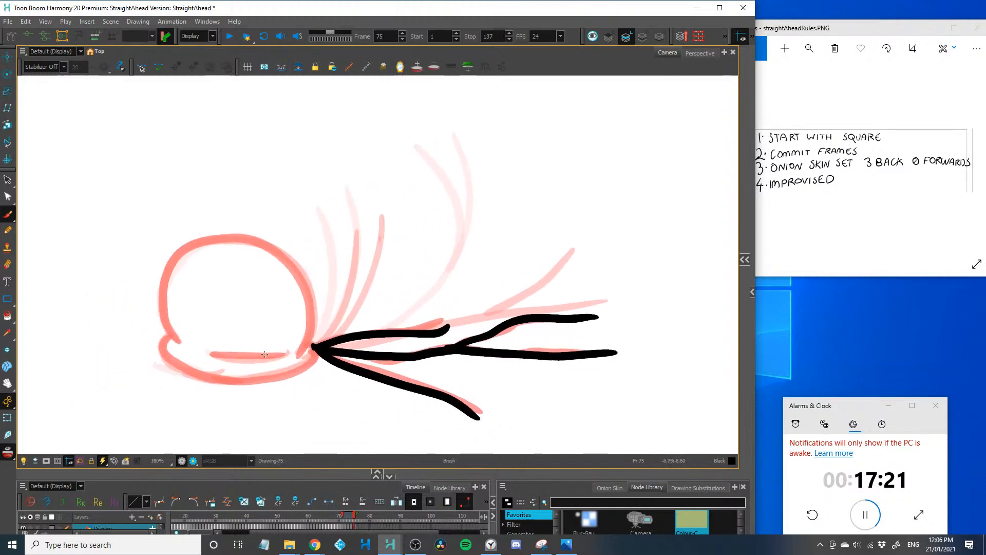
pyautogui.moveTo(286, 352); pyautogui.dragTo(204, 355)
pyautogui.moveTo(159, 313)
pyautogui.mouseDown()
pyautogui.moveTo(179, 344)
pyautogui.moveTo(166, 320)
pyautogui.moveTo(163, 270)
pyautogui.moveTo(254, 233)
pyautogui.moveTo(287, 260)
pyautogui.mouseUp()
pyautogui.hotkey('ctrl', 'z')
pyautogui.hotkey('ctrl', 'z')
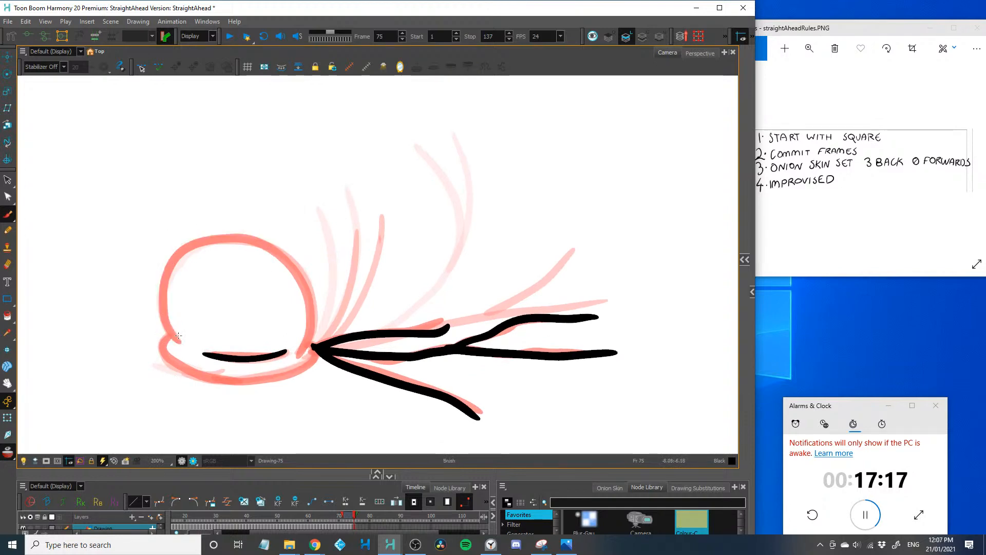
pyautogui.moveTo(180, 341)
pyautogui.mouseDown()
pyautogui.moveTo(160, 309)
pyautogui.moveTo(211, 234)
pyautogui.moveTo(312, 318)
pyautogui.moveTo(295, 359)
pyautogui.moveTo(309, 368)
pyautogui.moveTo(231, 379)
pyautogui.moveTo(159, 343)
pyautogui.moveTo(179, 339)
pyautogui.mouseUp()
# Draw the falling square in frame 75 as a narrower, longer rectangle below its previous position, and advance to frame 76
pyautogui.press('2')
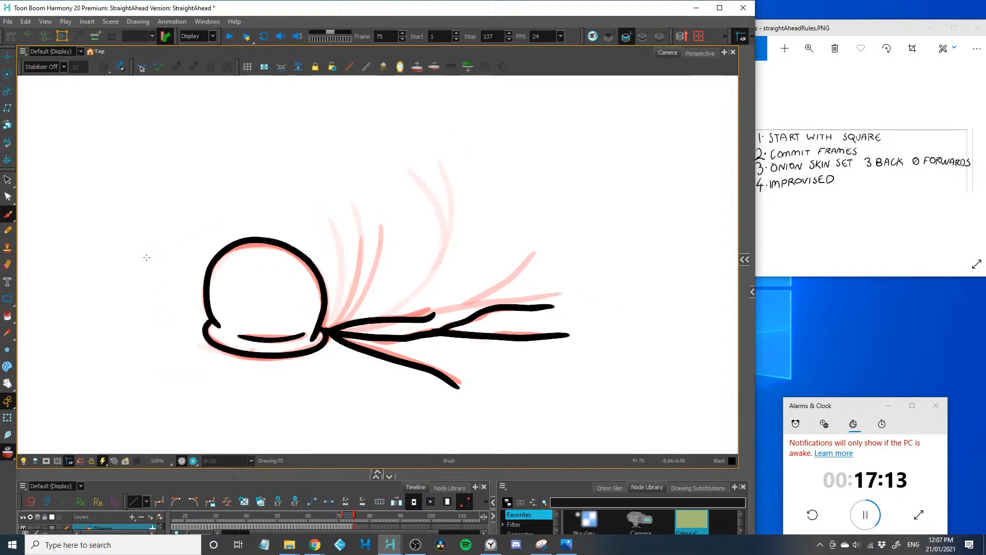
pyautogui.press('1')
pyautogui.moveTo(185, 287); pyautogui.dragTo(194, 418)
pyautogui.press('1')
pyautogui.press('1')
pyautogui.press('1')
pyautogui.moveTo(223, 336); pyautogui.dragTo(215, 367)
pyautogui.press('2')
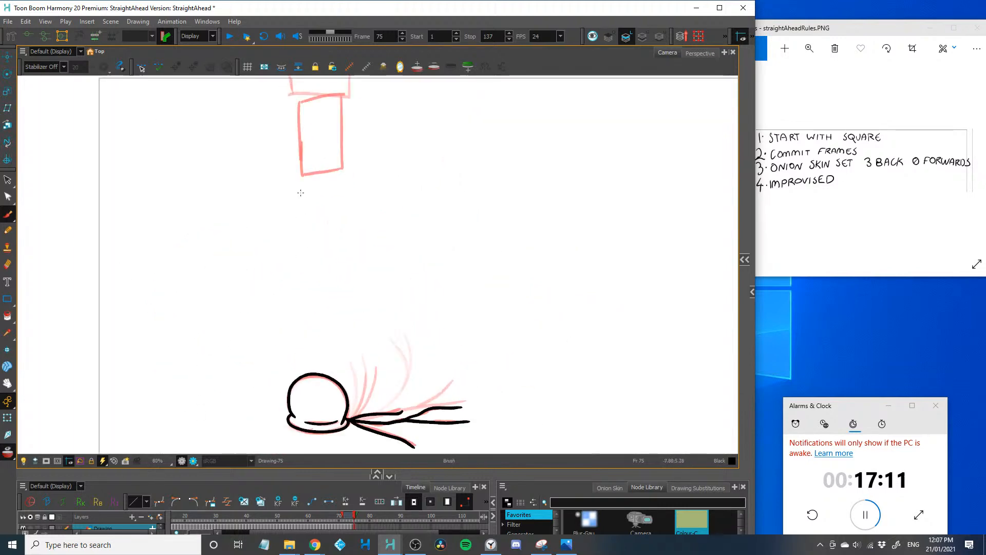
pyautogui.moveTo(310, 164)
pyautogui.mouseDown()
pyautogui.moveTo(308, 254)
pyautogui.moveTo(337, 164)
pyautogui.moveTo(335, 250)
pyautogui.moveTo(307, 256)
pyautogui.moveTo(310, 237)
pyautogui.mouseUp()
pyautogui.press('2')
pyautogui.press('.')
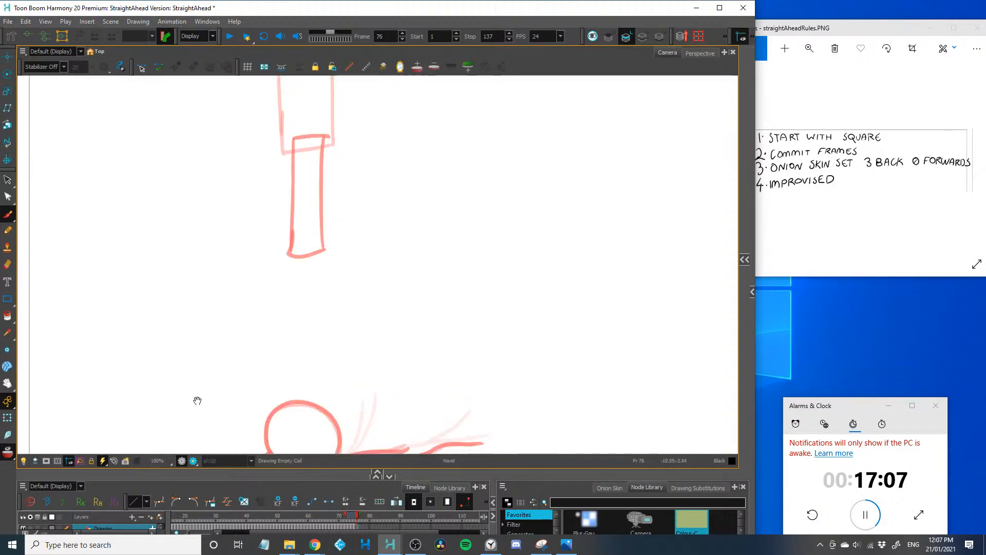
# Draw the frame 76 head outline, inner crease and flattened base over the previous pose, undoing the misplaced base stroke
pyautogui.moveTo(199, 400); pyautogui.dragTo(141, 305)
pyautogui.press('2')
pyautogui.press('2')
pyautogui.press('2')
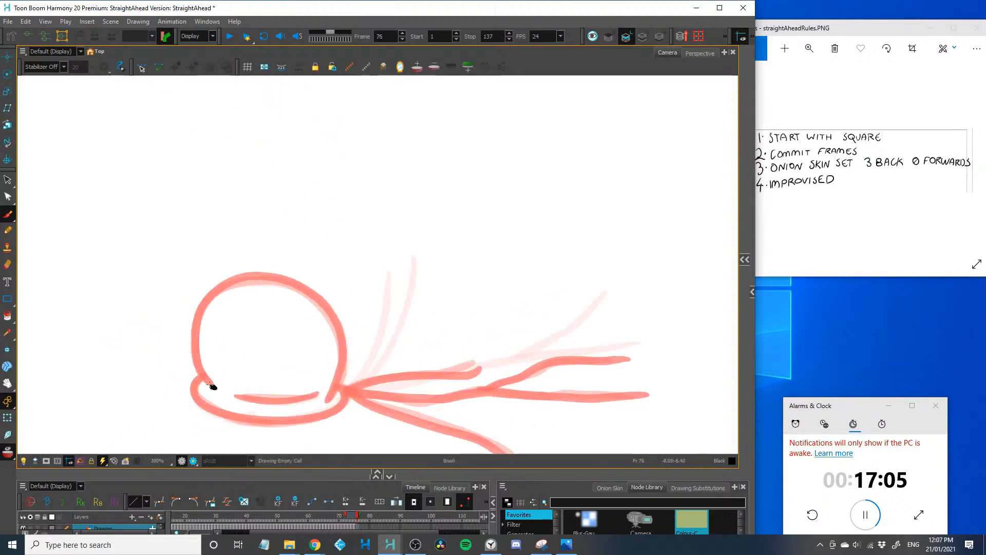
pyautogui.moveTo(215, 388)
pyautogui.mouseDown()
pyautogui.moveTo(196, 319)
pyautogui.moveTo(299, 282)
pyautogui.moveTo(324, 401)
pyautogui.mouseUp()
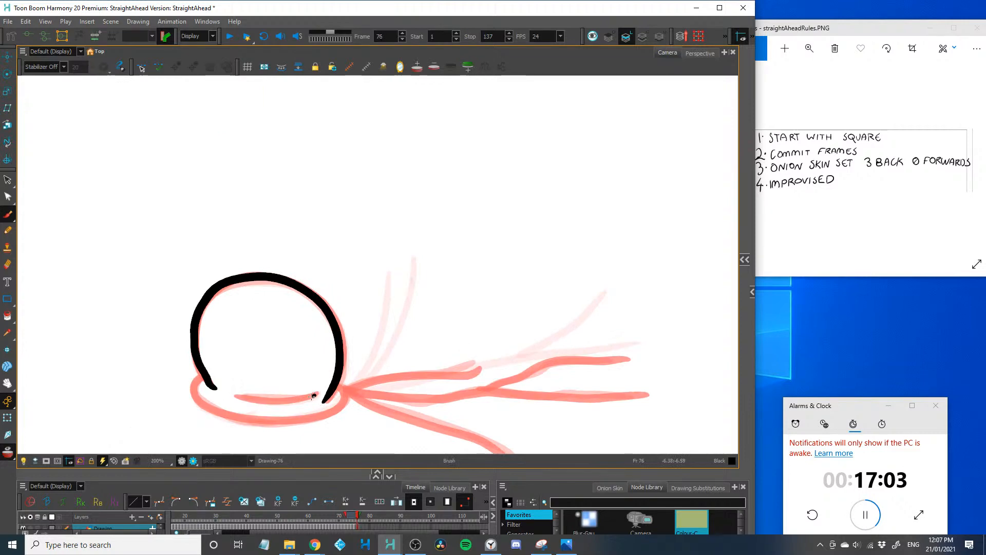
pyautogui.moveTo(235, 394); pyautogui.dragTo(316, 395)
pyautogui.moveTo(206, 379)
pyautogui.mouseDown()
pyautogui.moveTo(198, 405)
pyautogui.moveTo(326, 417)
pyautogui.moveTo(345, 391)
pyautogui.moveTo(204, 340)
pyautogui.moveTo(362, 405)
pyautogui.mouseUp()
pyautogui.hotkey('ctrl', 'z')
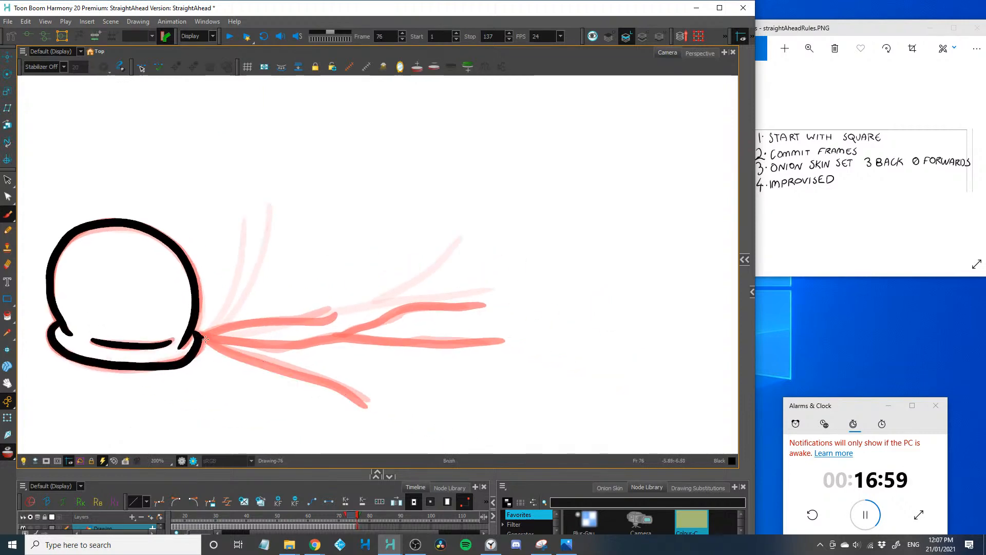
# Draw the frame 76 body stretched flat behind the head, with its two legs and two arms
pyautogui.moveTo(201, 336)
pyautogui.mouseDown()
pyautogui.moveTo(372, 410)
pyautogui.moveTo(308, 320)
pyautogui.moveTo(336, 314)
pyautogui.moveTo(317, 337)
pyautogui.moveTo(506, 341)
pyautogui.mouseUp()
pyautogui.moveTo(338, 335)
pyautogui.mouseDown()
pyautogui.moveTo(439, 308)
pyautogui.moveTo(490, 309)
pyautogui.mouseUp()
pyautogui.press('2')
pyautogui.press('2')
pyautogui.press('2')
# Draw the falling square in frame 76 as a narrow, tall rectangle just above the figure's head, and advance to frame 77
pyautogui.moveTo(218, 335); pyautogui.dragTo(243, 427)
pyautogui.press('1')
pyautogui.moveTo(237, 298); pyautogui.dragTo(247, 336)
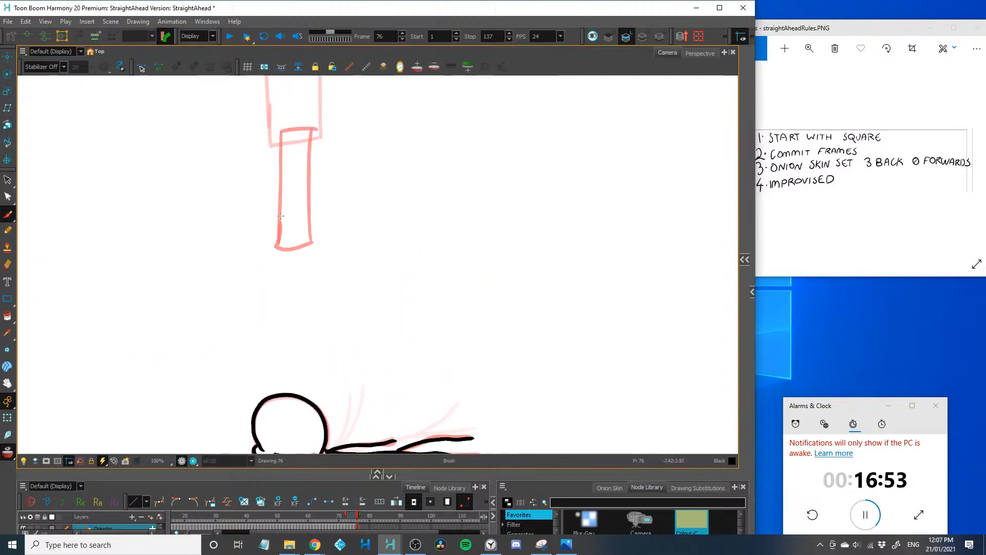
pyautogui.moveTo(279, 225); pyautogui.dragTo(278, 311)
pyautogui.moveTo(277, 223)
pyautogui.mouseDown()
pyautogui.moveTo(316, 341)
pyautogui.moveTo(276, 343)
pyautogui.moveTo(281, 293)
pyautogui.mouseUp()
pyautogui.hotkey('ctrl', 'z')
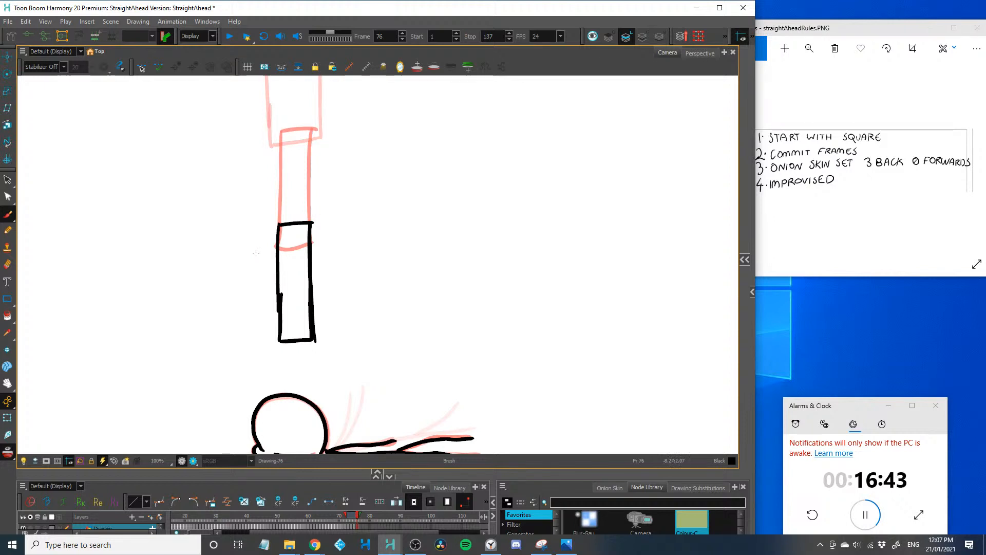
pyautogui.press('.')
pyautogui.moveTo(224, 328); pyautogui.dragTo(189, 198)
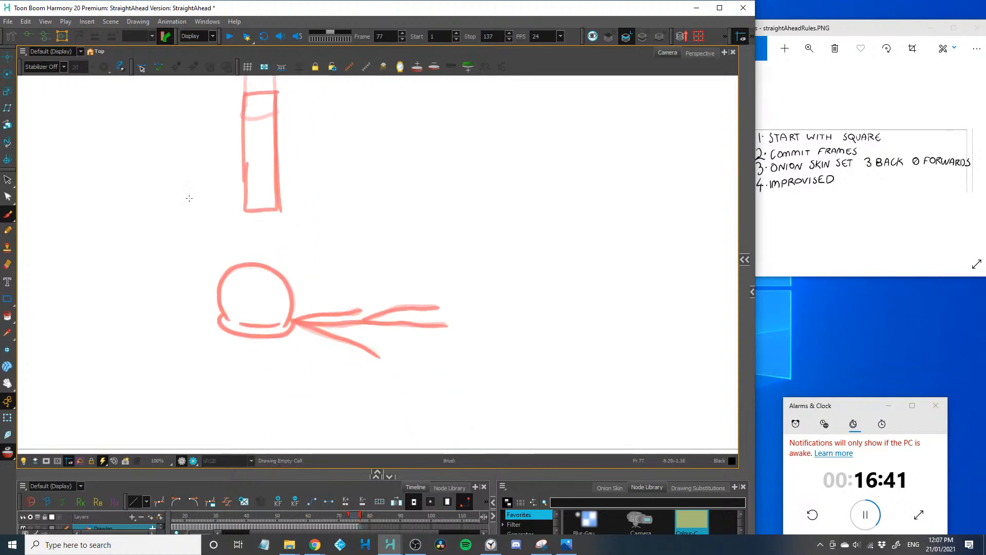
pyautogui.scroll(-2, 189, 198)
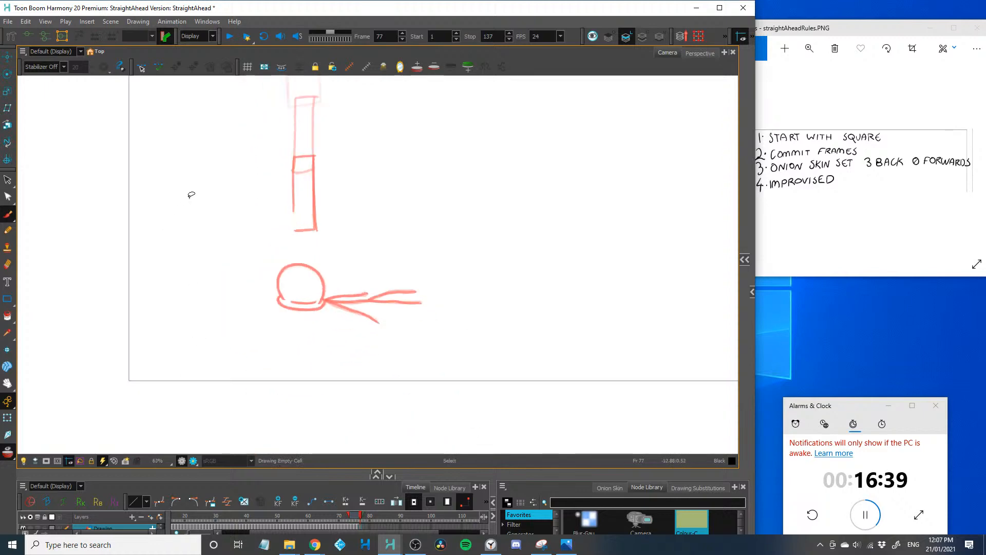
pyautogui.scroll(1, 190, 196)
pyautogui.scroll(-2, 189, 198)
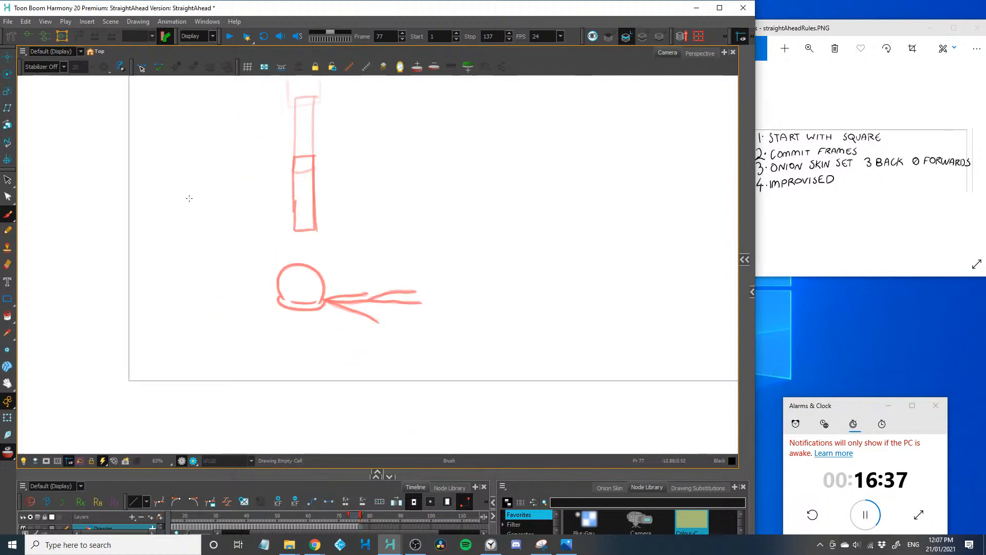
# Examine the onion-skinned head, flattened body and falling square on frame 77, close up and in full, to plan the next drawing
pyautogui.scroll(7, 189, 198)
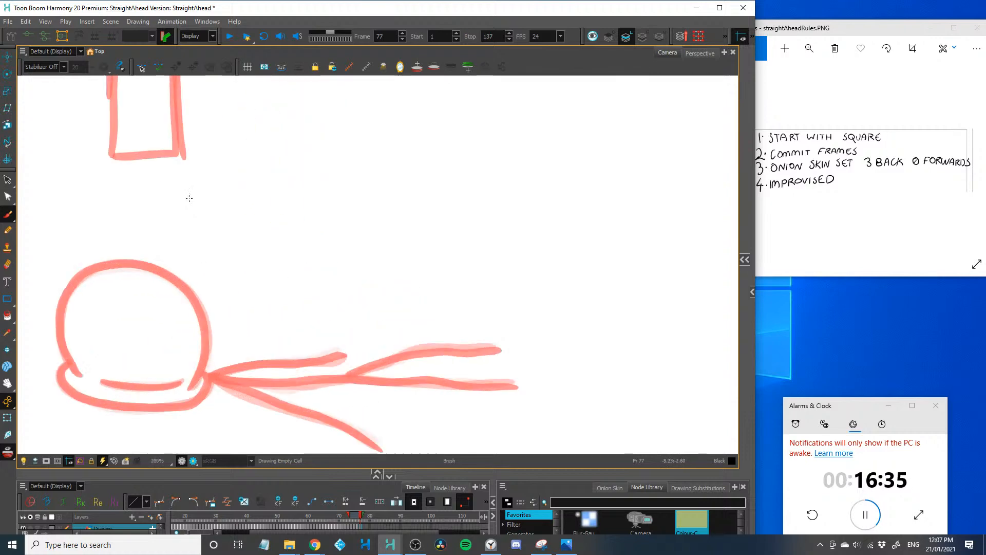
pyautogui.moveTo(204, 361); pyautogui.dragTo(208, 324)
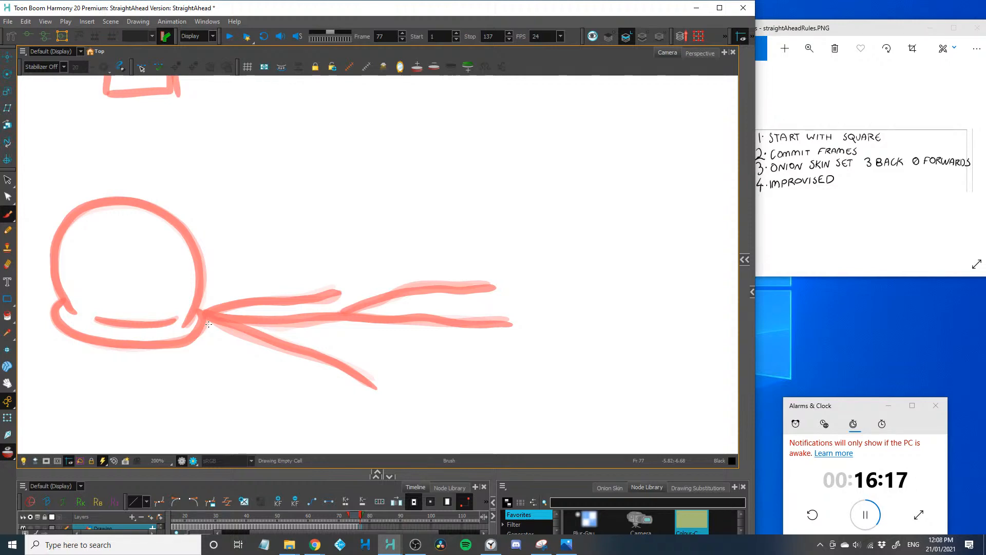
pyautogui.press('1')
pyautogui.press('1')
pyautogui.press('1')
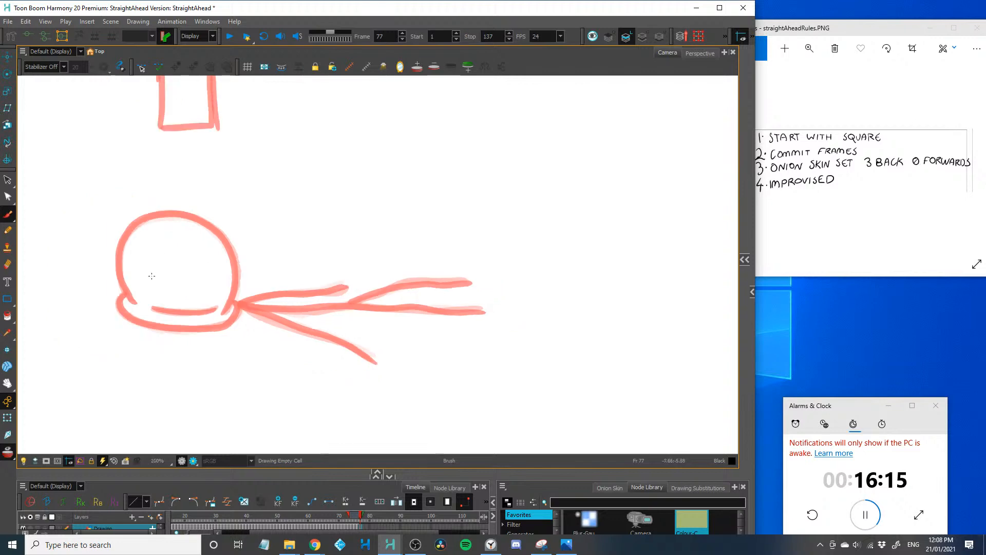
pyautogui.press('space')
pyautogui.moveTo(165, 302); pyautogui.dragTo(226, 345)
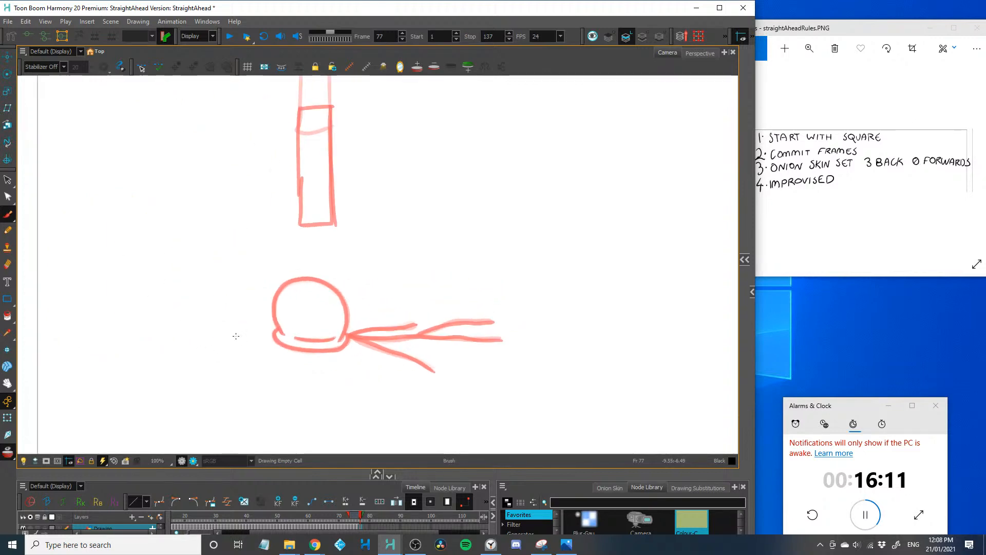
pyautogui.scroll(2, 236, 335)
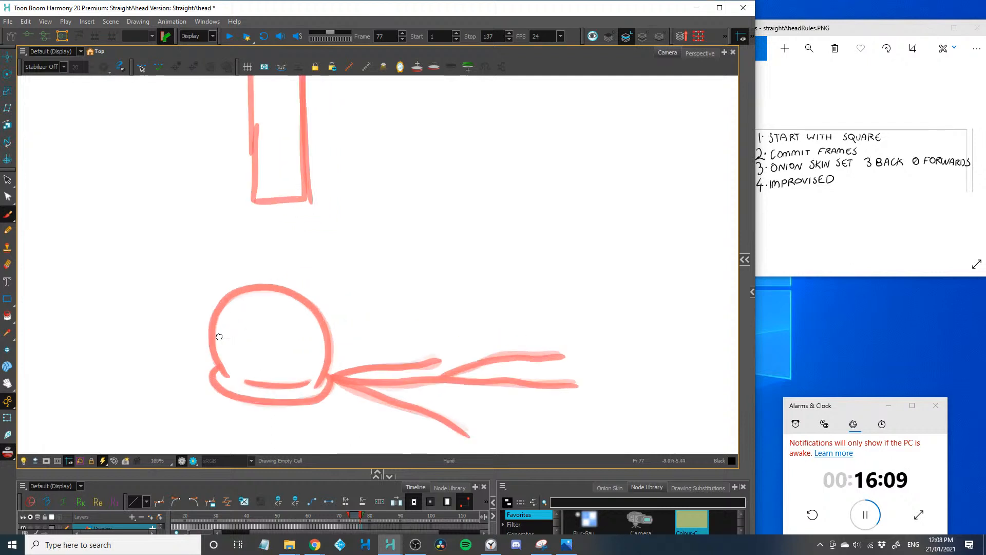
pyautogui.moveTo(220, 336); pyautogui.dragTo(168, 298)
pyautogui.moveTo(281, 347); pyautogui.dragTo(419, 406)
pyautogui.hotkey('ctrl', 'z')
pyautogui.press('2')
pyautogui.press('2')
pyautogui.press('2')
pyautogui.press('2')
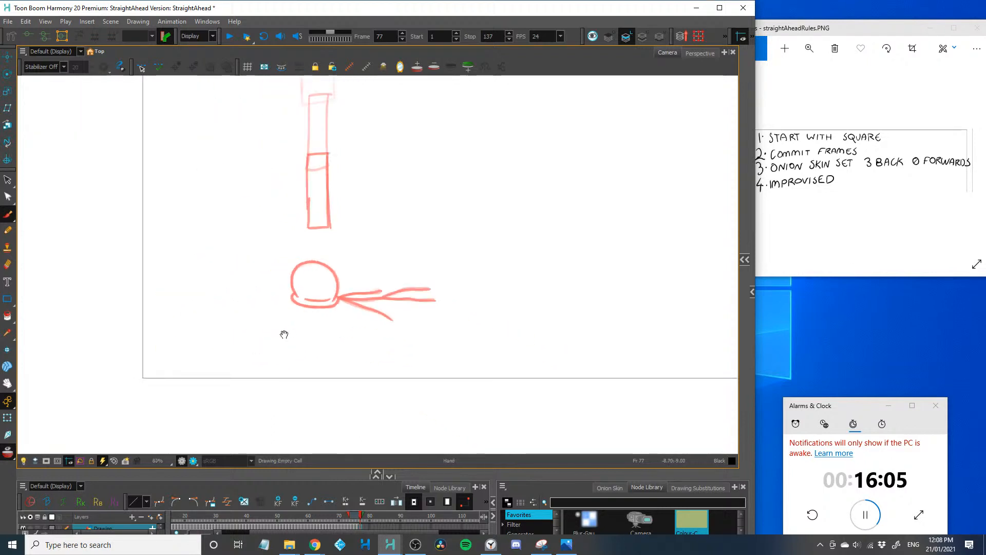
pyautogui.press('1')
pyautogui.moveTo(183, 283)
pyautogui.mouseDown()
pyautogui.moveTo(181, 343)
pyautogui.moveTo(244, 335)
pyautogui.mouseUp()
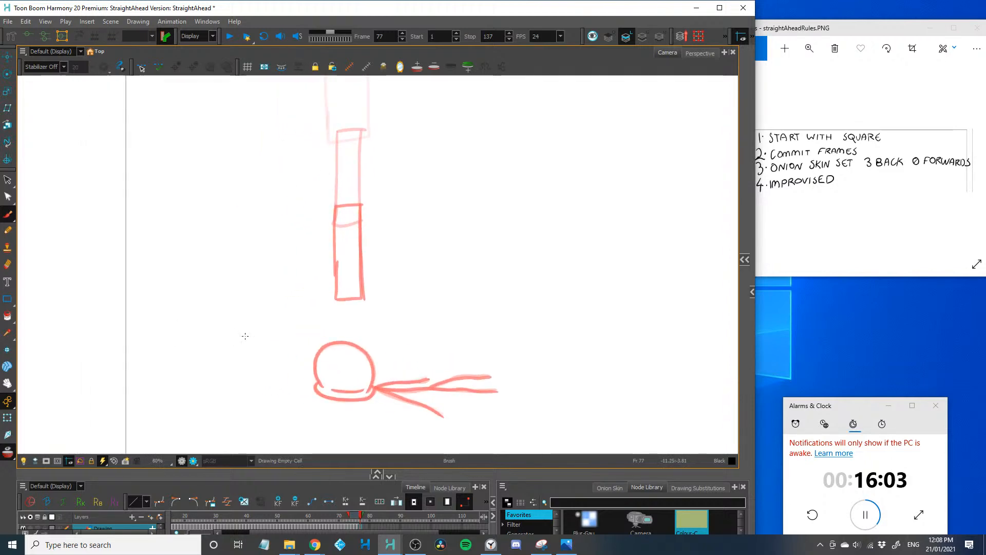
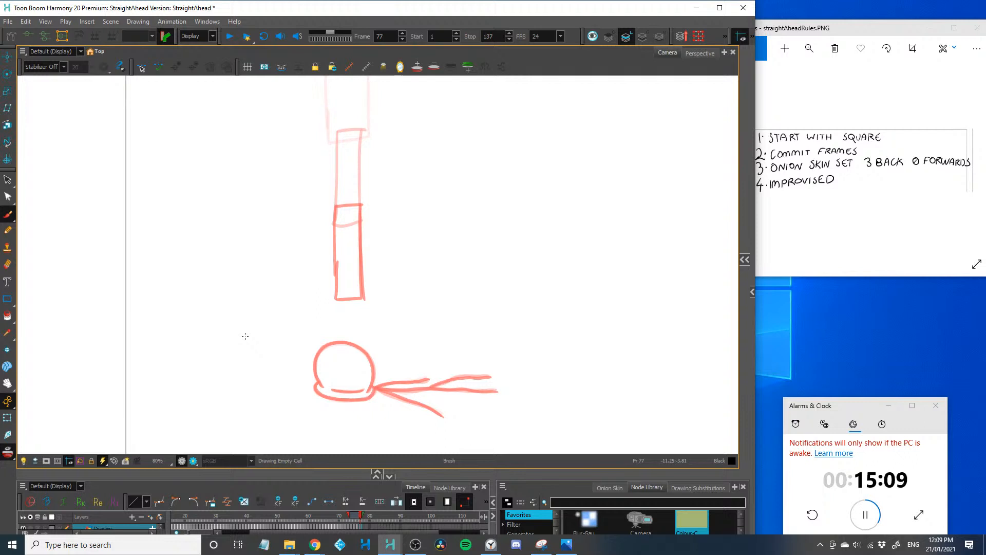
# Draw the frame 77 wide-open mouth as a deep curve over the onion-skinned head, with a row of teeth along each side
pyautogui.press('2')
pyautogui.press('2')
pyautogui.press('space')
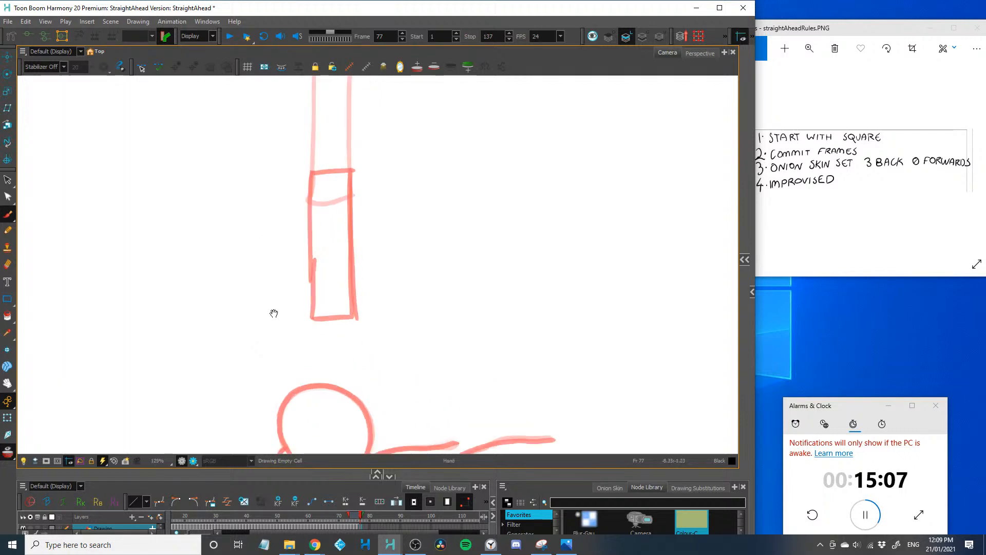
pyautogui.moveTo(264, 334); pyautogui.dragTo(255, 252)
pyautogui.press('2')
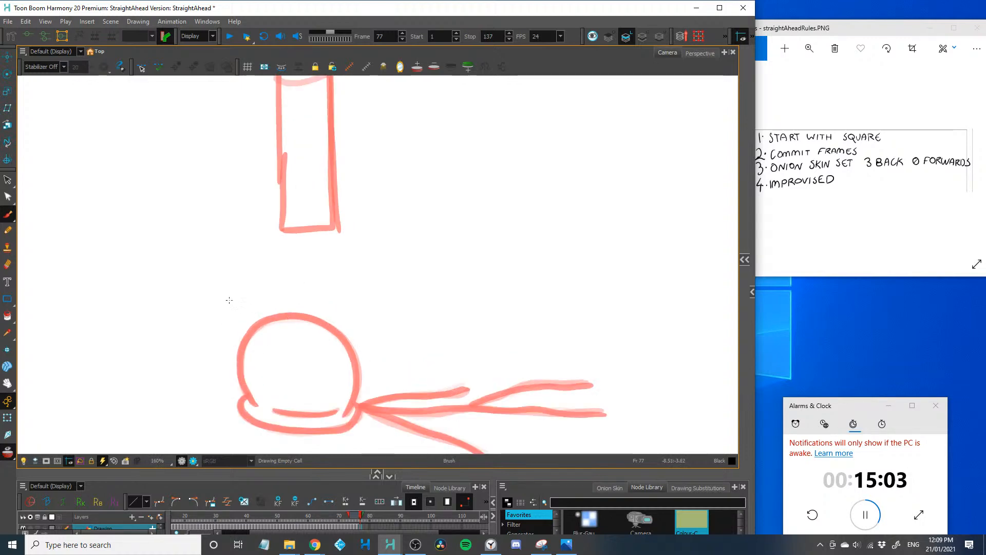
pyautogui.moveTo(228, 298)
pyautogui.mouseDown()
pyautogui.moveTo(254, 359)
pyautogui.moveTo(339, 356)
pyautogui.mouseUp()
pyautogui.moveTo(368, 300); pyautogui.dragTo(349, 340)
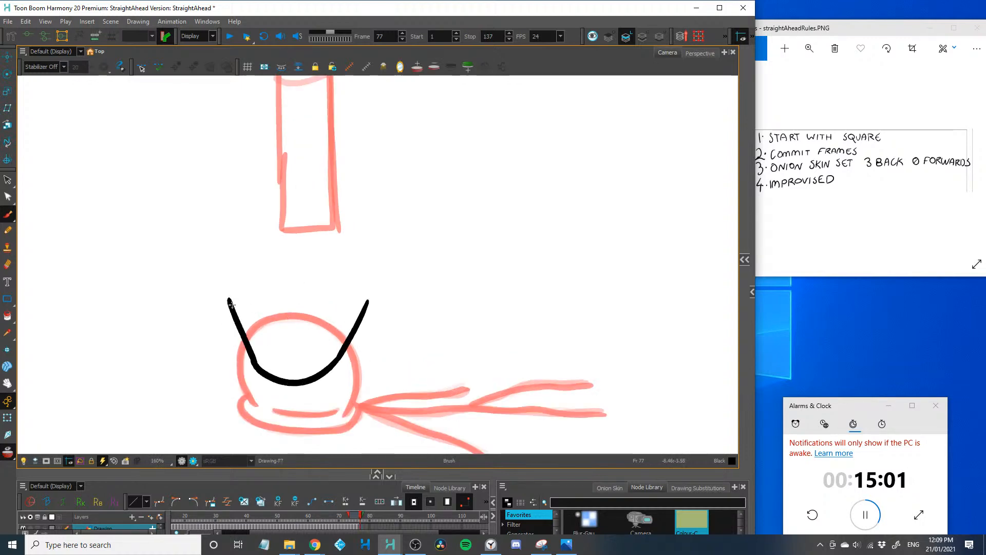
pyautogui.moveTo(229, 302)
pyautogui.mouseDown()
pyautogui.moveTo(248, 288)
pyautogui.moveTo(272, 375)
pyautogui.mouseUp()
pyautogui.moveTo(234, 315); pyautogui.dragTo(251, 310)
pyautogui.moveTo(244, 333); pyautogui.dragTo(255, 327)
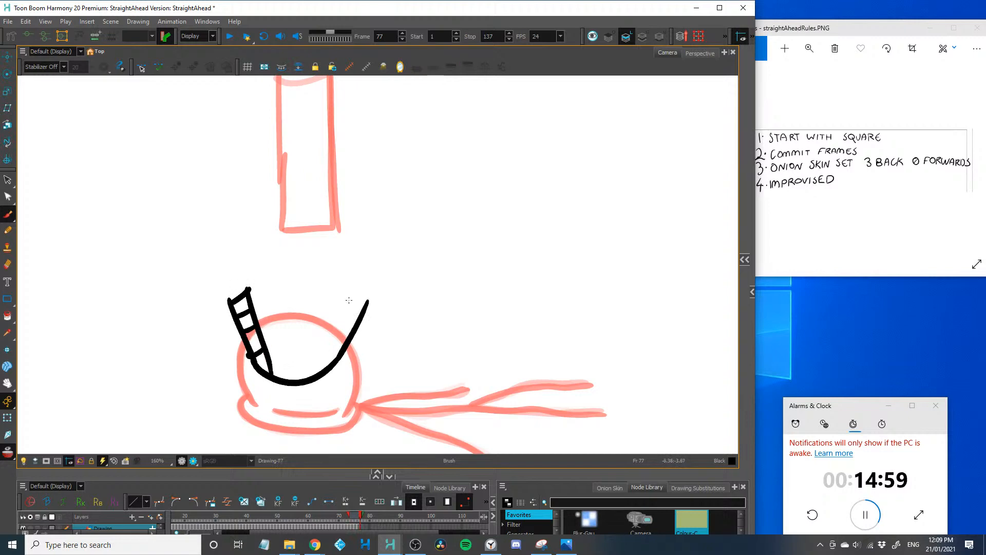
pyautogui.moveTo(368, 302)
pyautogui.mouseDown()
pyautogui.moveTo(351, 295)
pyautogui.moveTo(326, 362)
pyautogui.mouseUp()
pyautogui.moveTo(348, 318); pyautogui.dragTo(366, 309)
pyautogui.moveTo(342, 329); pyautogui.dragTo(355, 321)
pyautogui.scroll(2, 345, 343)
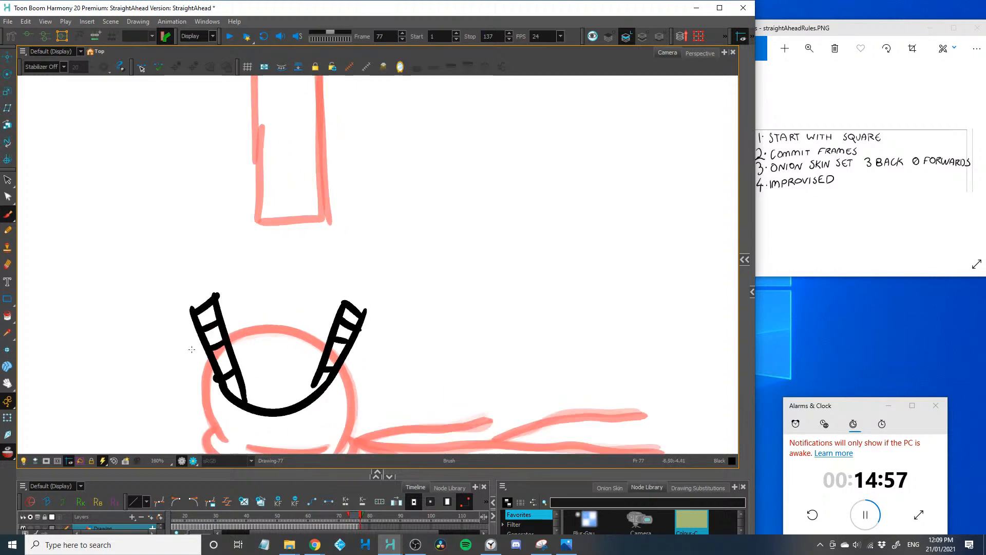
# Draw the frame 77 flared lips, the sides of the head, its flattened base and the inner crease
pyautogui.moveTo(378, 232); pyautogui.dragTo(361, 317)
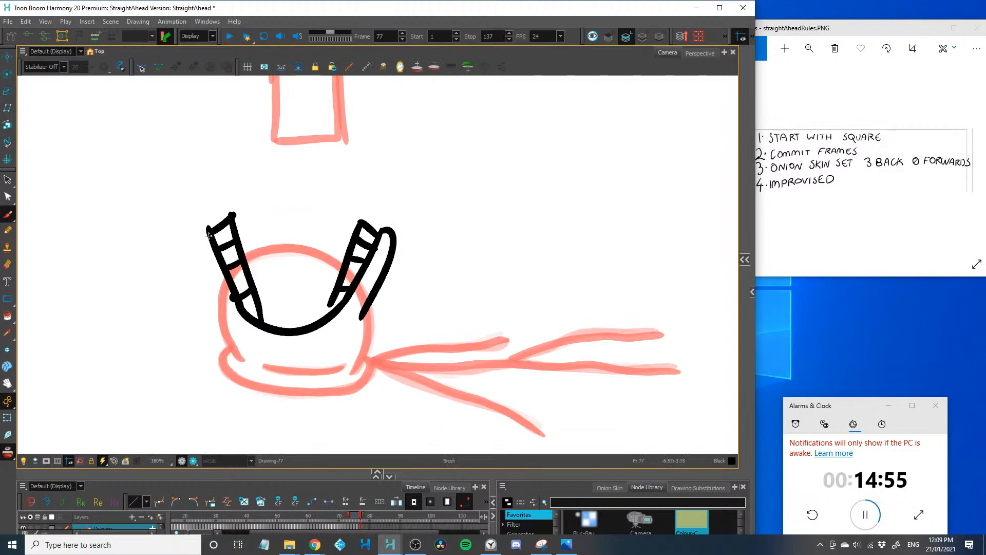
pyautogui.moveTo(209, 236); pyautogui.dragTo(240, 347)
pyautogui.moveTo(368, 308)
pyautogui.mouseDown()
pyautogui.moveTo(371, 338)
pyautogui.moveTo(352, 376)
pyautogui.mouseUp()
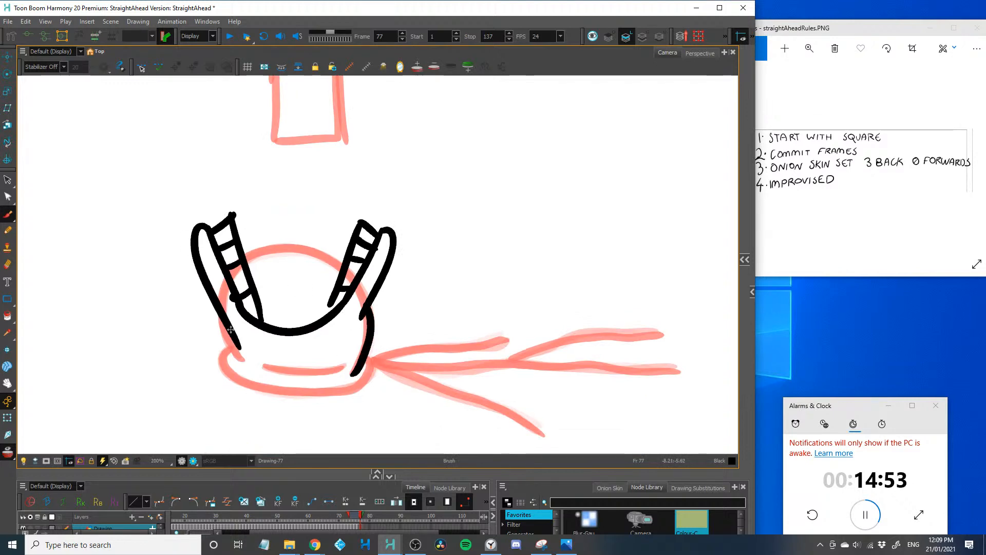
pyautogui.moveTo(222, 319); pyautogui.dragTo(248, 365)
pyautogui.moveTo(368, 354)
pyautogui.mouseDown()
pyautogui.moveTo(341, 387)
pyautogui.moveTo(296, 389)
pyautogui.mouseUp()
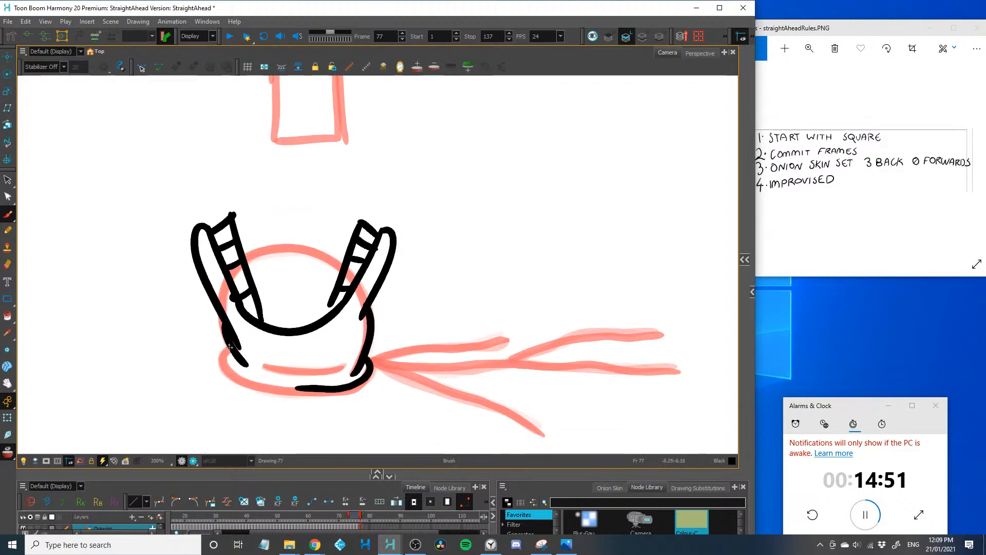
pyautogui.moveTo(228, 348)
pyautogui.mouseDown()
pyautogui.moveTo(272, 390)
pyautogui.moveTo(323, 388)
pyautogui.moveTo(279, 374)
pyautogui.mouseUp()
# Draw the frame 77 body behind the head with two bent arms and two raised legs, undoing the misplaced stroke
pyautogui.moveTo(240, 382); pyautogui.dragTo(103, 361)
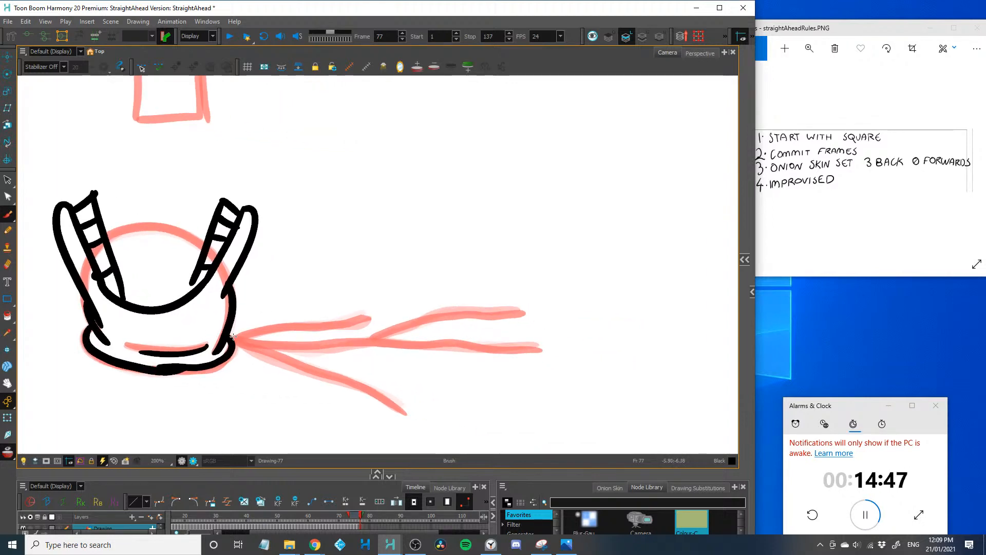
pyautogui.moveTo(234, 337); pyautogui.dragTo(333, 285)
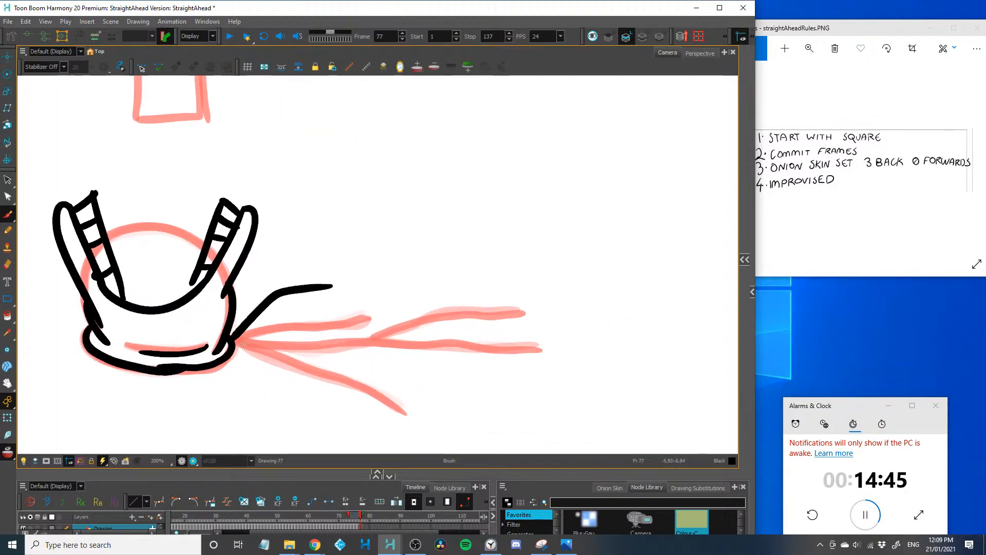
pyautogui.moveTo(232, 348); pyautogui.dragTo(342, 392)
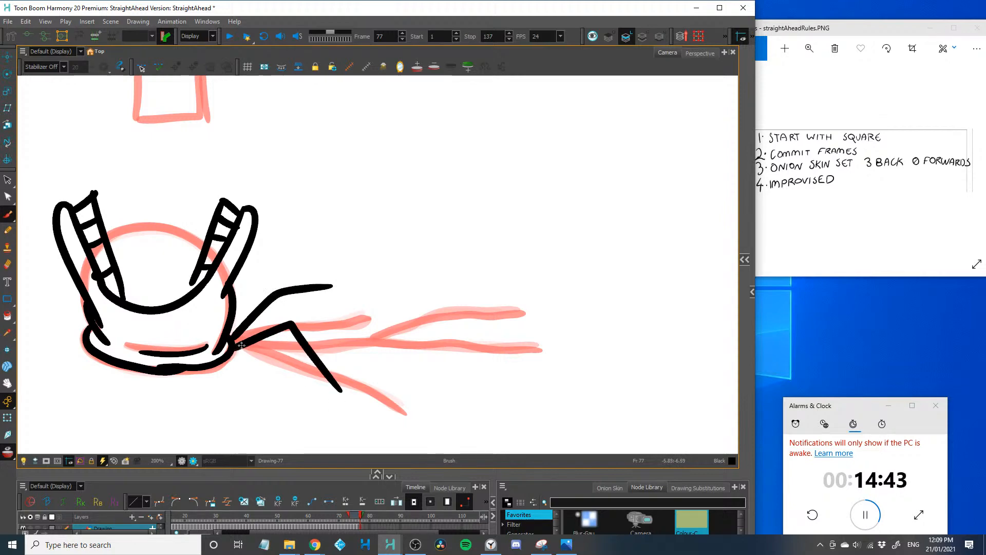
pyautogui.moveTo(237, 347)
pyautogui.mouseDown()
pyautogui.moveTo(362, 339)
pyautogui.moveTo(386, 321)
pyautogui.moveTo(518, 327)
pyautogui.mouseUp()
pyautogui.hotkey('ctrl', 'z')
pyautogui.moveTo(374, 332)
pyautogui.mouseDown()
pyautogui.moveTo(422, 317)
pyautogui.moveTo(536, 373)
pyautogui.mouseUp()
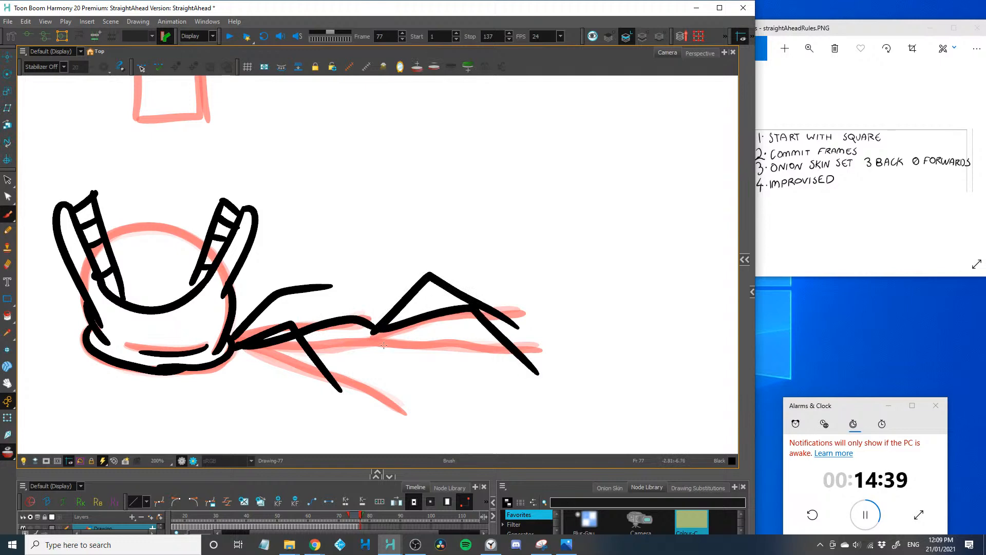
# Draw the falling square entering the open mouth in frame 77, and advance to frame 78
pyautogui.moveTo(146, 335); pyautogui.dragTo(263, 432)
pyautogui.moveTo(218, 310)
pyautogui.mouseDown()
pyautogui.moveTo(226, 235)
pyautogui.moveTo(330, 231)
pyautogui.moveTo(333, 323)
pyautogui.mouseUp()
pyautogui.moveTo(317, 355); pyautogui.dragTo(231, 376)
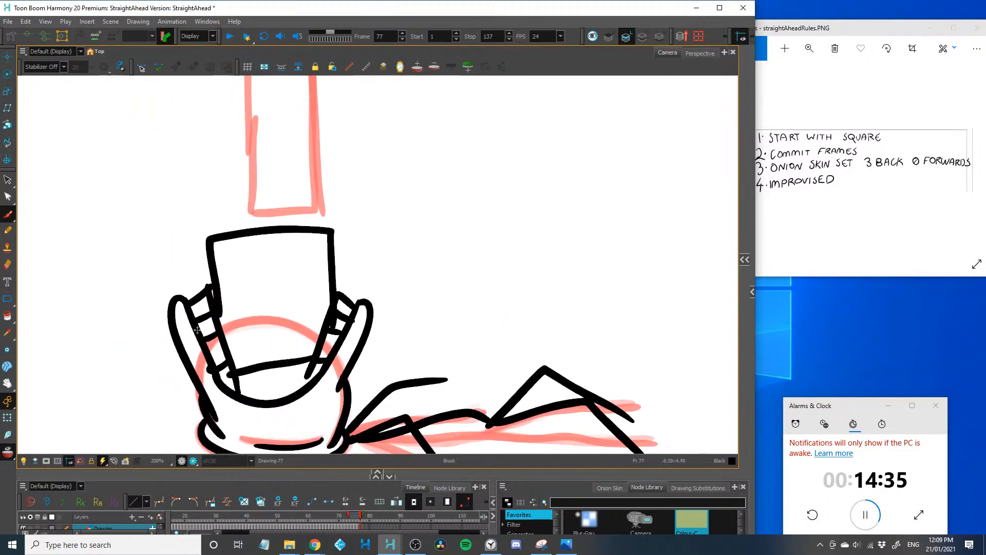
pyautogui.press('1')
pyautogui.press('1')
pyautogui.press('1')
pyautogui.press('1')
pyautogui.moveTo(216, 339)
pyautogui.mouseDown()
pyautogui.moveTo(183, 367)
pyautogui.moveTo(150, 259)
pyautogui.moveTo(185, 319)
pyautogui.moveTo(210, 339)
pyautogui.mouseUp()
pyautogui.press('.')
# Draw the frame 78 lips bulging outward on both sides and the left gum, undoing the misplaced stroke
pyautogui.press('2')
pyautogui.press('2')
pyautogui.press('2')
pyautogui.moveTo(343, 268); pyautogui.dragTo(309, 327)
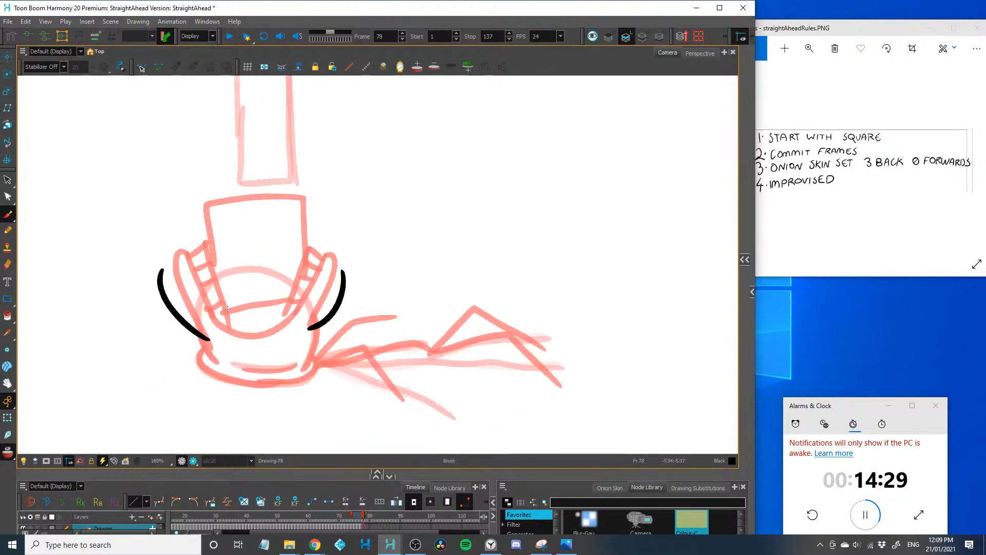
pyautogui.press('2')
pyautogui.moveTo(108, 280)
pyautogui.mouseDown()
pyautogui.moveTo(131, 268)
pyautogui.moveTo(123, 263)
pyautogui.moveTo(179, 345)
pyautogui.mouseUp()
pyautogui.hotkey('ctrl', 'z')
pyautogui.hotkey('alt', 'd')
pyautogui.moveTo(129, 280); pyautogui.dragTo(186, 347)
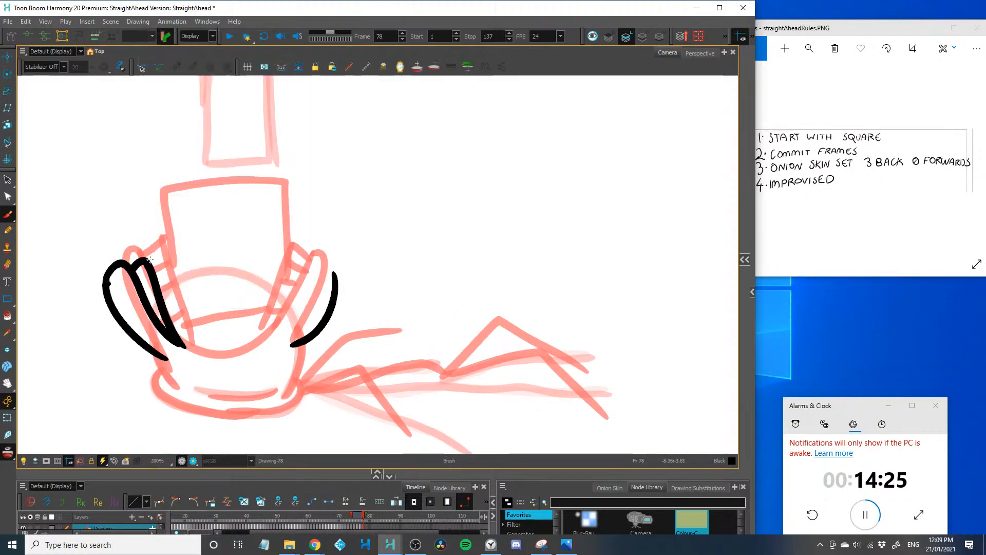
# Draw the frame 78 square as a wide trapezoid filling the mouth, with the right lip, the teeth on both sides and the mouth's lower curve
pyautogui.moveTo(137, 231)
pyautogui.mouseDown()
pyautogui.moveTo(159, 282)
pyautogui.moveTo(313, 218)
pyautogui.mouseUp()
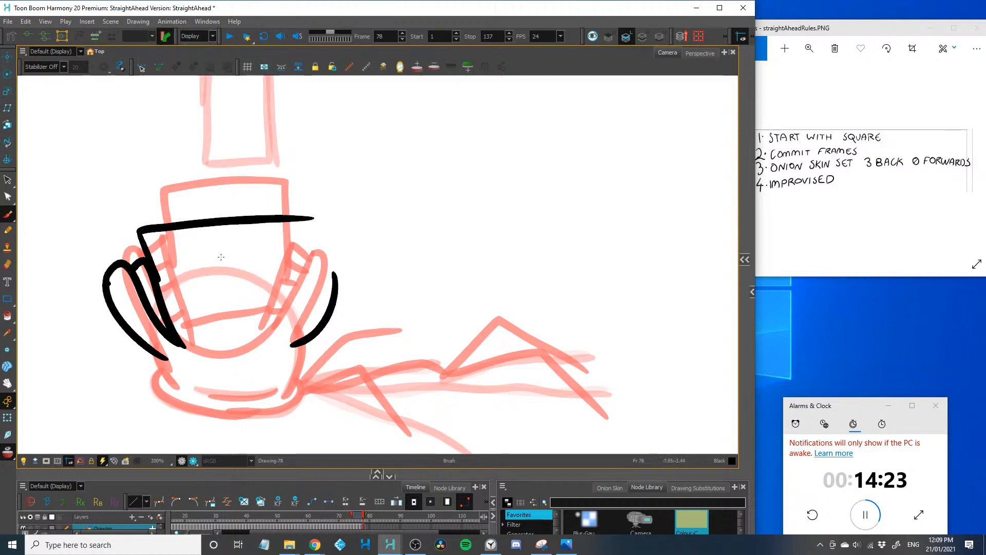
pyautogui.moveTo(335, 276); pyautogui.dragTo(295, 325)
pyautogui.moveTo(313, 264)
pyautogui.mouseDown()
pyautogui.moveTo(298, 262)
pyautogui.moveTo(295, 326)
pyautogui.moveTo(307, 285)
pyautogui.mouseUp()
pyautogui.moveTo(296, 300); pyautogui.dragTo(304, 313)
pyautogui.moveTo(156, 302); pyautogui.dragTo(151, 310)
pyautogui.moveTo(311, 217); pyautogui.dragTo(300, 259)
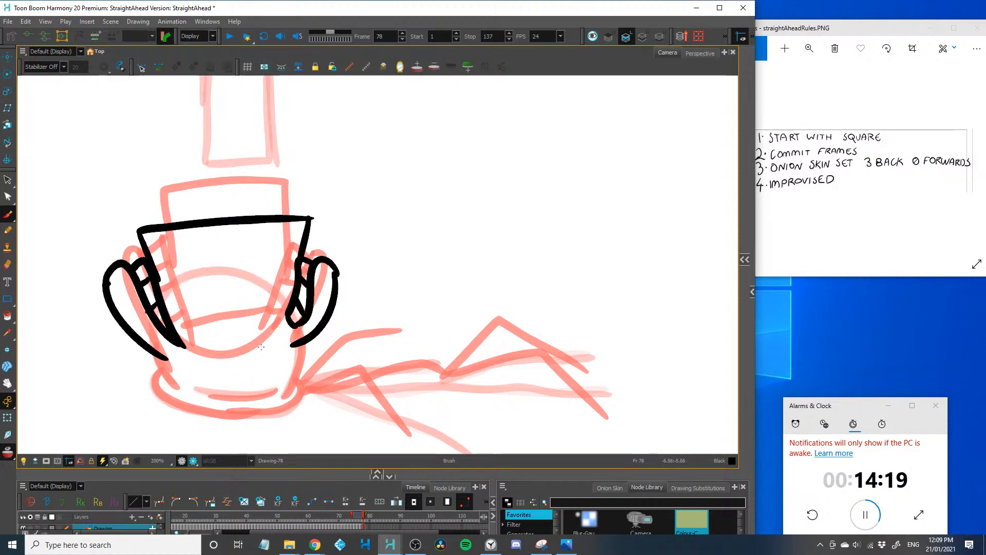
pyautogui.moveTo(290, 322); pyautogui.dragTo(177, 347)
# Draw the frame 78 crease under the mouth, the sides of the head, its flattened base and the inner crease
pyautogui.moveTo(276, 338)
pyautogui.mouseDown()
pyautogui.moveTo(193, 358)
pyautogui.moveTo(161, 341)
pyautogui.mouseUp()
pyautogui.scroll(-1, 175, 369)
pyautogui.moveTo(304, 321); pyautogui.dragTo(287, 370)
pyautogui.moveTo(167, 348); pyautogui.dragTo(180, 383)
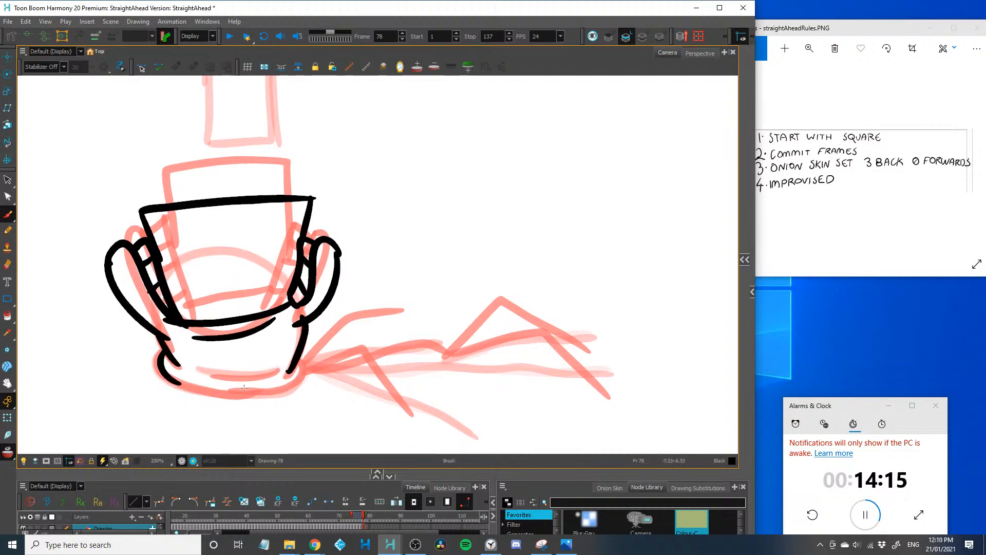
pyautogui.moveTo(300, 365)
pyautogui.mouseDown()
pyautogui.moveTo(273, 385)
pyautogui.moveTo(202, 389)
pyautogui.moveTo(154, 375)
pyautogui.mouseUp()
pyautogui.moveTo(201, 369); pyautogui.dragTo(272, 370)
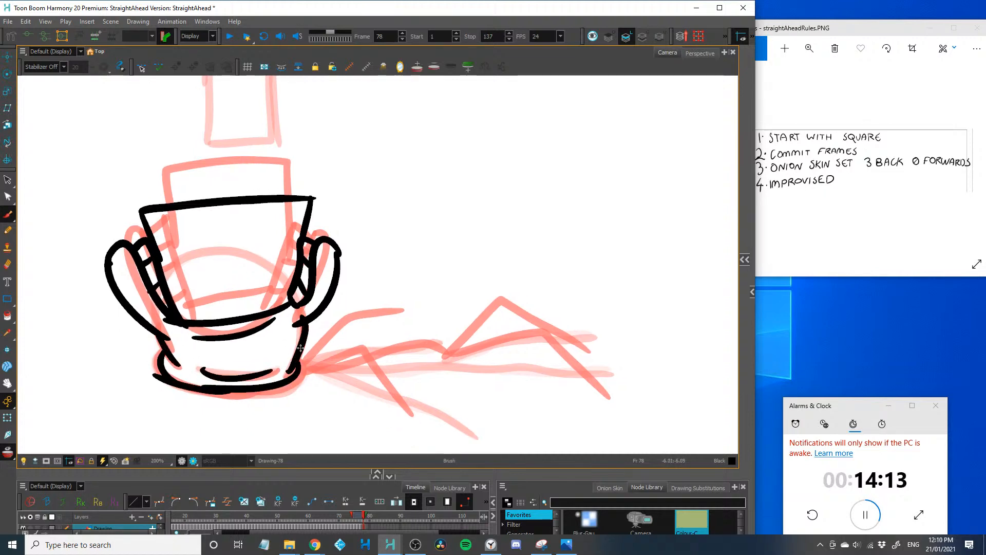
# Draw the frame 78 body, bent arms and legs kicked up behind the head, and advance to frame 79
pyautogui.moveTo(324, 354)
pyautogui.mouseDown()
pyautogui.moveTo(243, 370)
pyautogui.moveTo(353, 397)
pyautogui.mouseUp()
pyautogui.moveTo(239, 362)
pyautogui.mouseDown()
pyautogui.moveTo(256, 337)
pyautogui.moveTo(341, 325)
pyautogui.moveTo(343, 352)
pyautogui.moveTo(381, 354)
pyautogui.moveTo(430, 266)
pyautogui.mouseUp()
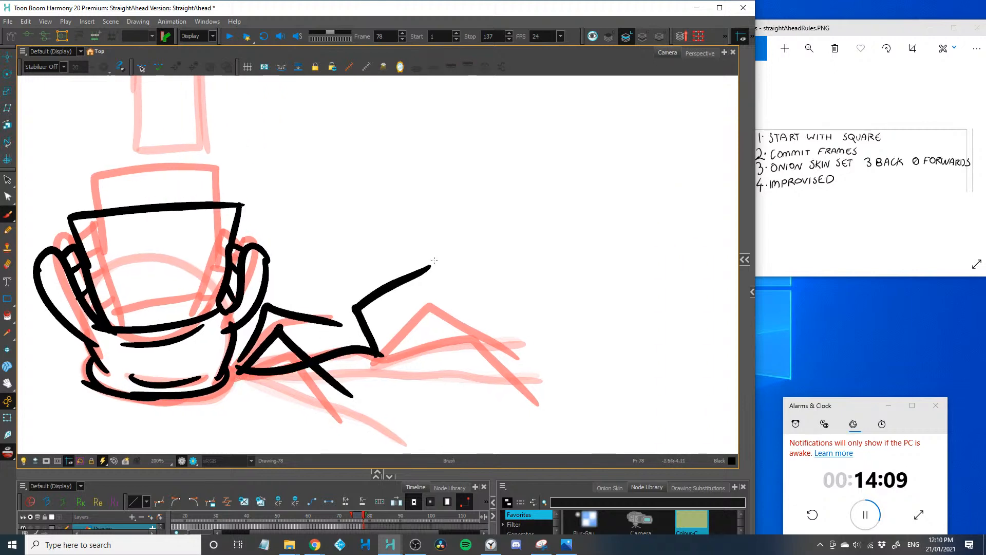
pyautogui.moveTo(379, 353)
pyautogui.mouseDown()
pyautogui.moveTo(391, 311)
pyautogui.moveTo(514, 290)
pyautogui.mouseUp()
pyautogui.press('2')
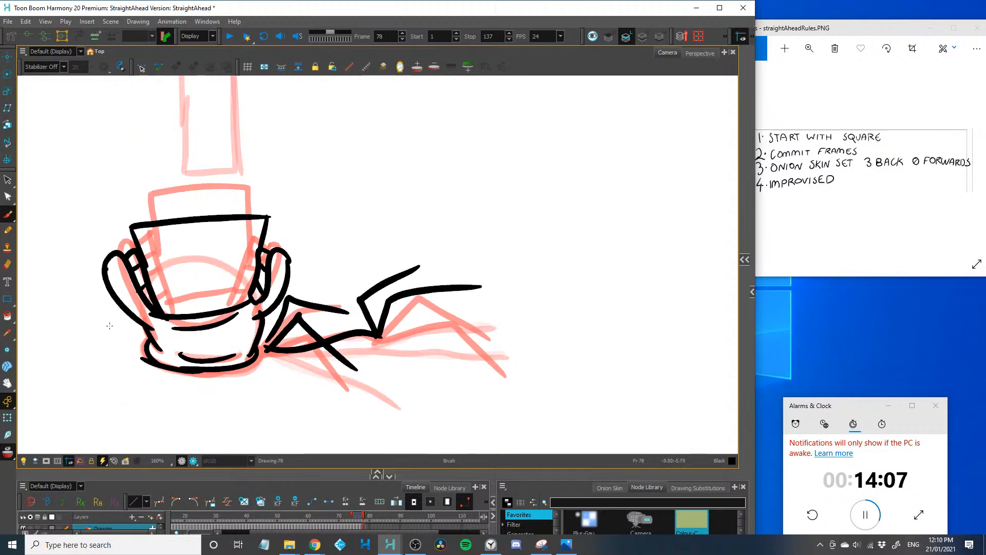
pyautogui.press('.')
# Draw the frame 79 mouth with narrower lips, a row of teeth along each side and a curved lower edge
pyautogui.scroll(5, 106, 325)
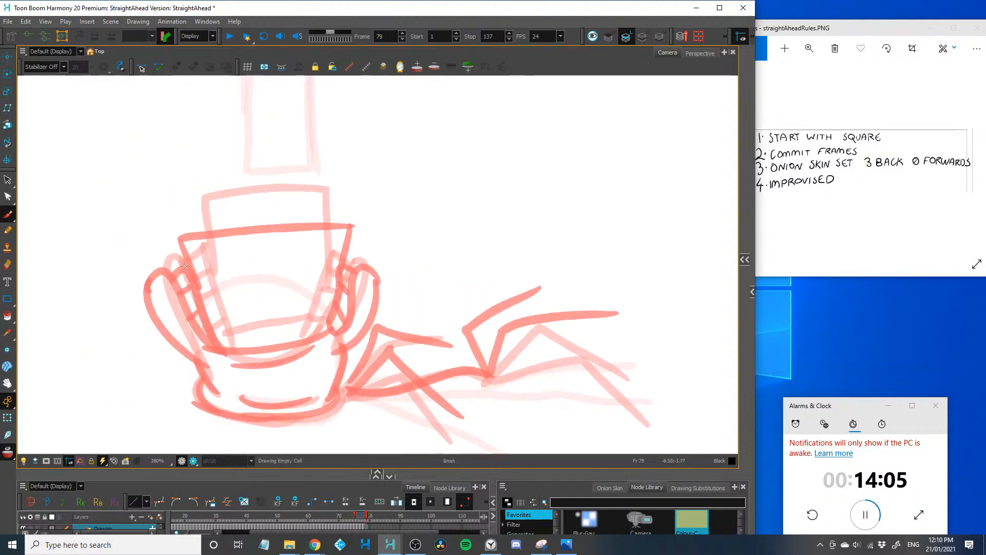
pyautogui.moveTo(185, 265)
pyautogui.mouseDown()
pyautogui.moveTo(206, 367)
pyautogui.moveTo(203, 310)
pyautogui.moveTo(222, 348)
pyautogui.mouseUp()
pyautogui.moveTo(186, 263)
pyautogui.mouseDown()
pyautogui.moveTo(206, 243)
pyautogui.moveTo(236, 354)
pyautogui.mouseUp()
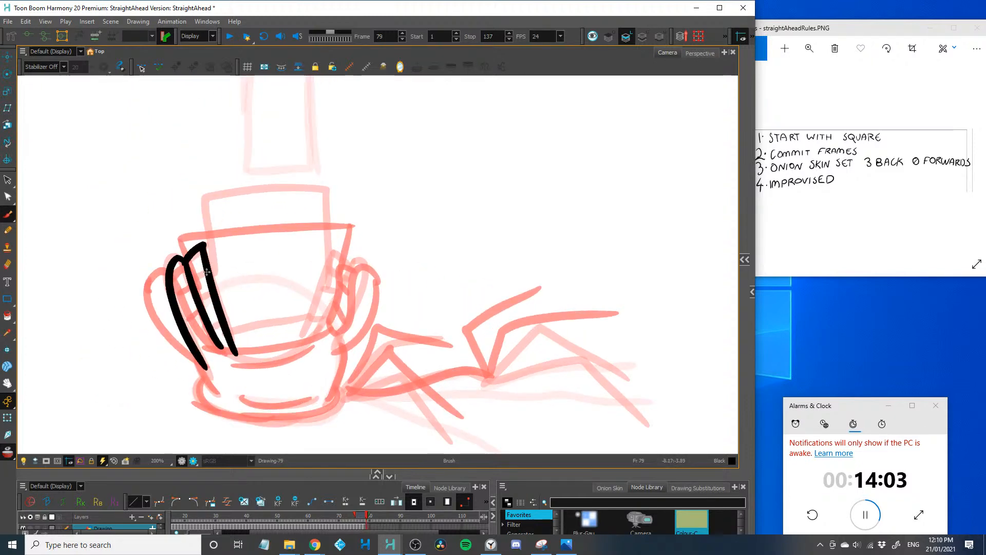
pyautogui.moveTo(194, 280); pyautogui.dragTo(208, 272)
pyautogui.moveTo(201, 299); pyautogui.dragTo(211, 293)
pyautogui.moveTo(334, 252)
pyautogui.mouseDown()
pyautogui.moveTo(303, 334)
pyautogui.moveTo(353, 264)
pyautogui.moveTo(348, 277)
pyautogui.mouseUp()
pyautogui.moveTo(322, 293)
pyautogui.mouseDown()
pyautogui.moveTo(339, 291)
pyautogui.moveTo(316, 333)
pyautogui.mouseUp()
pyautogui.moveTo(347, 277)
pyautogui.mouseDown()
pyautogui.moveTo(367, 262)
pyautogui.moveTo(337, 328)
pyautogui.moveTo(222, 348)
pyautogui.moveTo(214, 337)
pyautogui.mouseUp()
# Draw the frame 79 head sides, flattened base and inner crease, plus the body with its bent arms and raised legs
pyautogui.moveTo(340, 342)
pyautogui.mouseDown()
pyautogui.moveTo(321, 408)
pyautogui.moveTo(374, 294)
pyautogui.moveTo(357, 334)
pyautogui.mouseUp()
pyautogui.moveTo(206, 363); pyautogui.dragTo(215, 388)
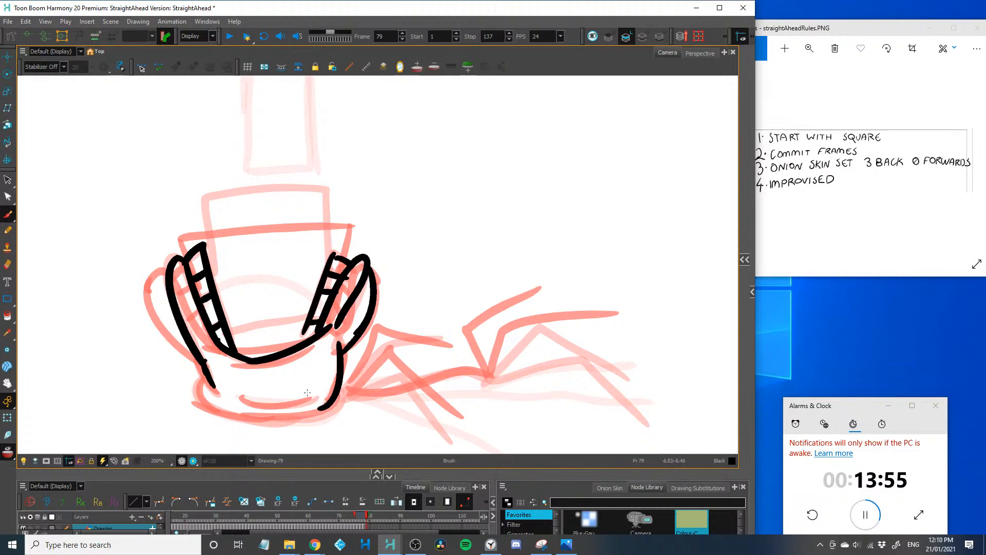
pyautogui.moveTo(318, 396); pyautogui.dragTo(250, 402)
pyautogui.moveTo(343, 385)
pyautogui.mouseDown()
pyautogui.moveTo(332, 411)
pyautogui.moveTo(250, 420)
pyautogui.mouseUp()
pyautogui.moveTo(210, 382)
pyautogui.mouseDown()
pyautogui.moveTo(226, 423)
pyautogui.moveTo(241, 422)
pyautogui.mouseUp()
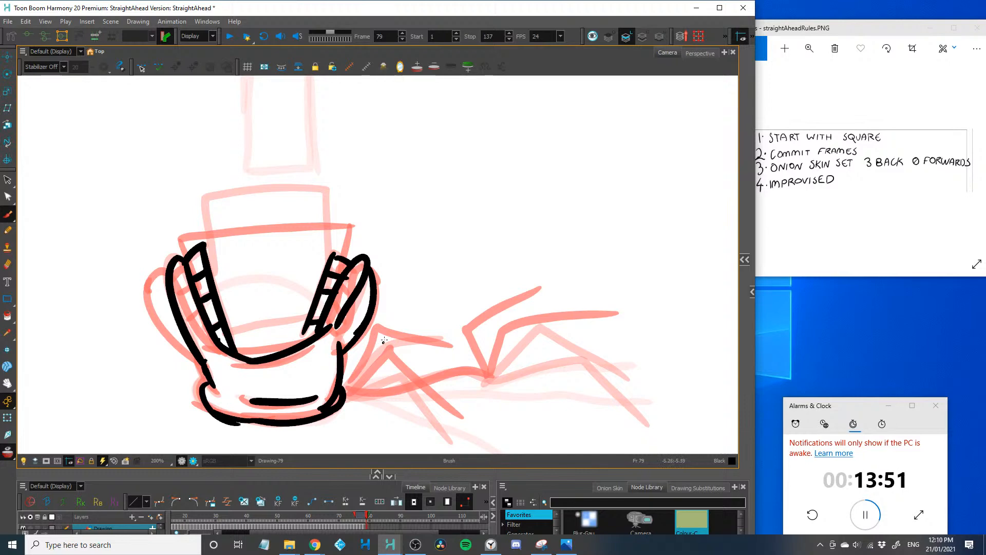
pyautogui.moveTo(341, 399)
pyautogui.mouseDown()
pyautogui.moveTo(385, 335)
pyautogui.moveTo(452, 336)
pyautogui.moveTo(387, 365)
pyautogui.moveTo(459, 420)
pyautogui.moveTo(393, 388)
pyautogui.moveTo(495, 380)
pyautogui.moveTo(500, 325)
pyautogui.moveTo(575, 291)
pyautogui.mouseUp()
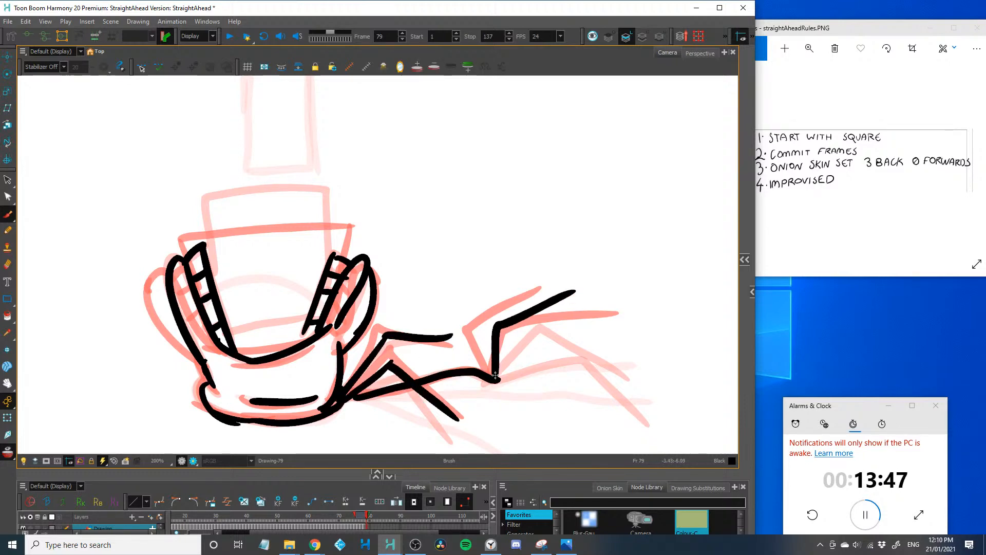
pyautogui.moveTo(495, 378)
pyautogui.mouseDown()
pyautogui.moveTo(590, 345)
pyautogui.moveTo(625, 351)
pyautogui.mouseUp()
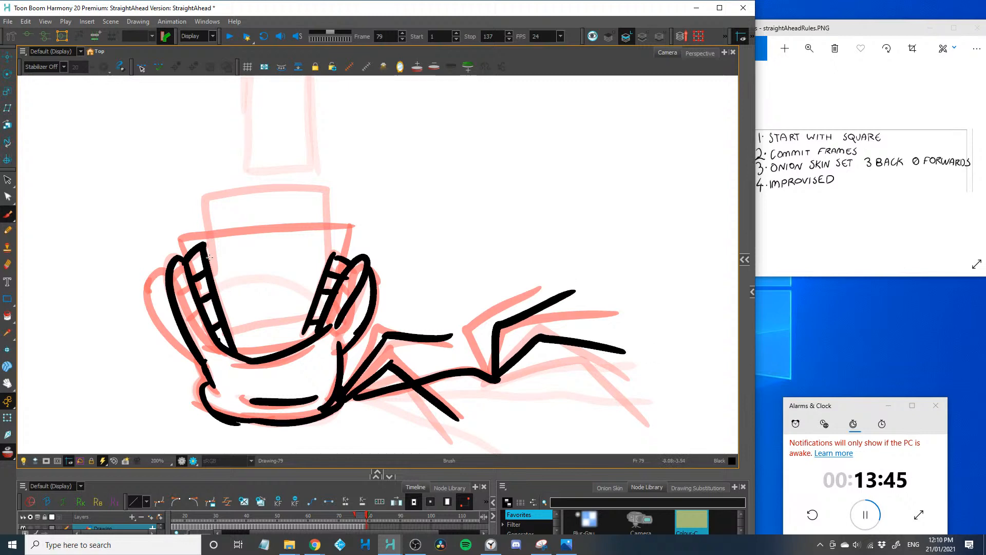
# Draw the frame 79 square between the two rows of teeth, tapering into the mouth, and advance to frame 80
pyautogui.moveTo(209, 257)
pyautogui.mouseDown()
pyautogui.moveTo(199, 222)
pyautogui.moveTo(321, 214)
pyautogui.moveTo(331, 256)
pyautogui.mouseUp()
pyautogui.moveTo(309, 327); pyautogui.dragTo(231, 335)
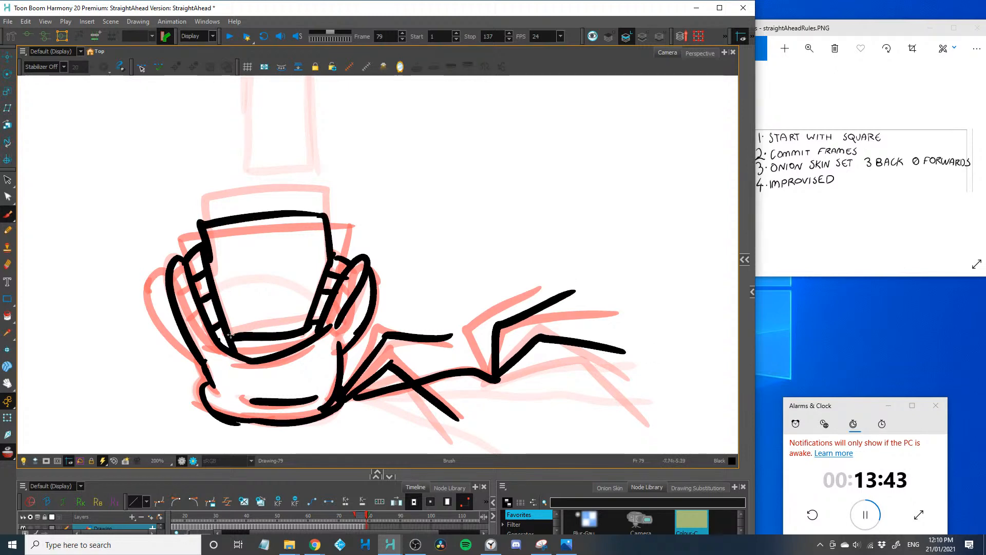
pyautogui.press('1')
pyautogui.press('1')
pyautogui.press('space')
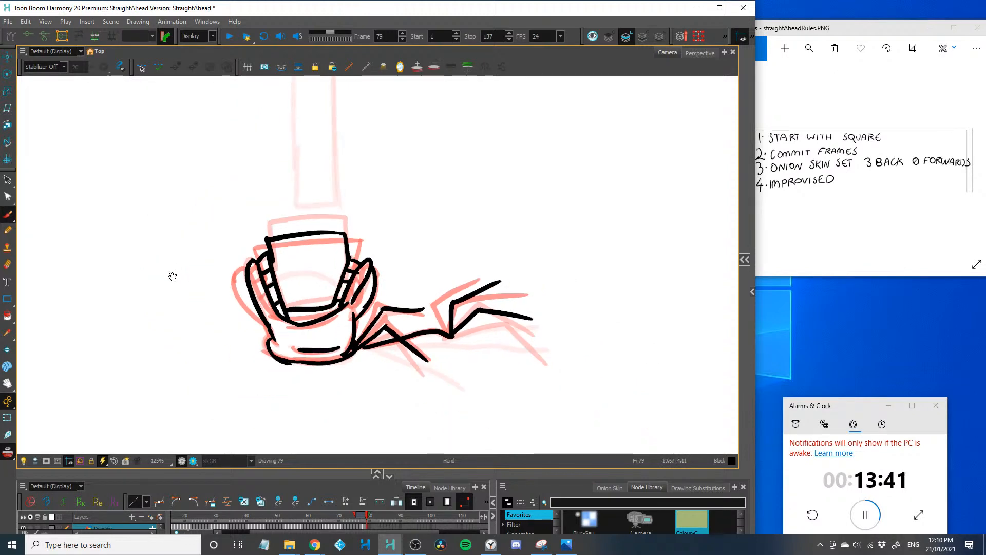
pyautogui.moveTo(172, 276); pyautogui.dragTo(127, 301)
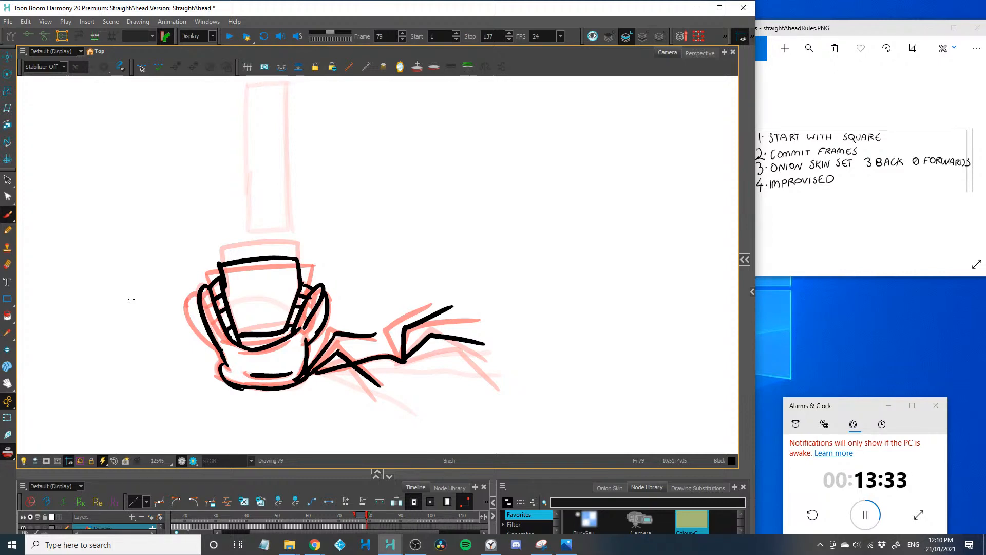
pyautogui.press('2')
pyautogui.press('2')
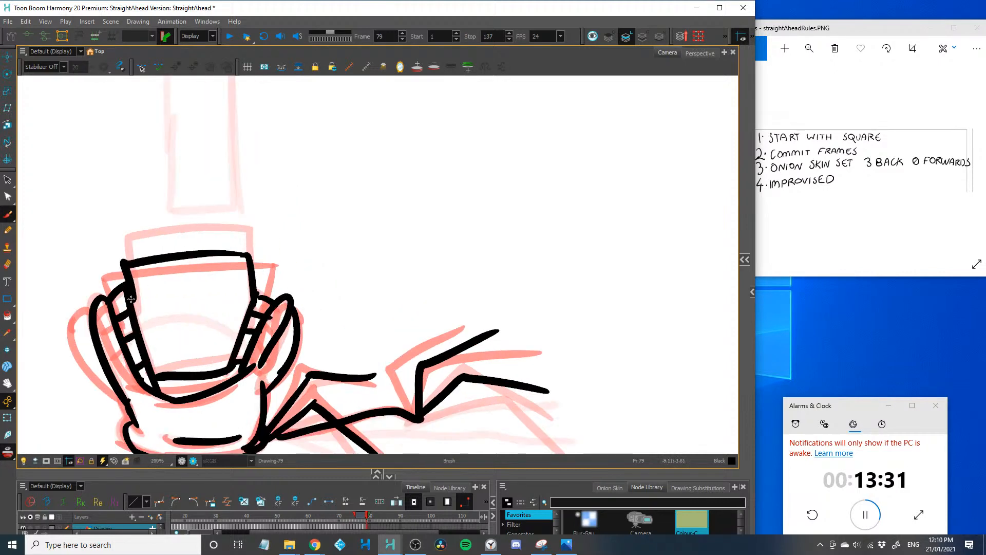
pyautogui.press('.')
# Draw the frame 80 left gum with its row of teeth and the left lip running down the side of the head
pyautogui.moveTo(128, 352); pyautogui.dragTo(303, 281)
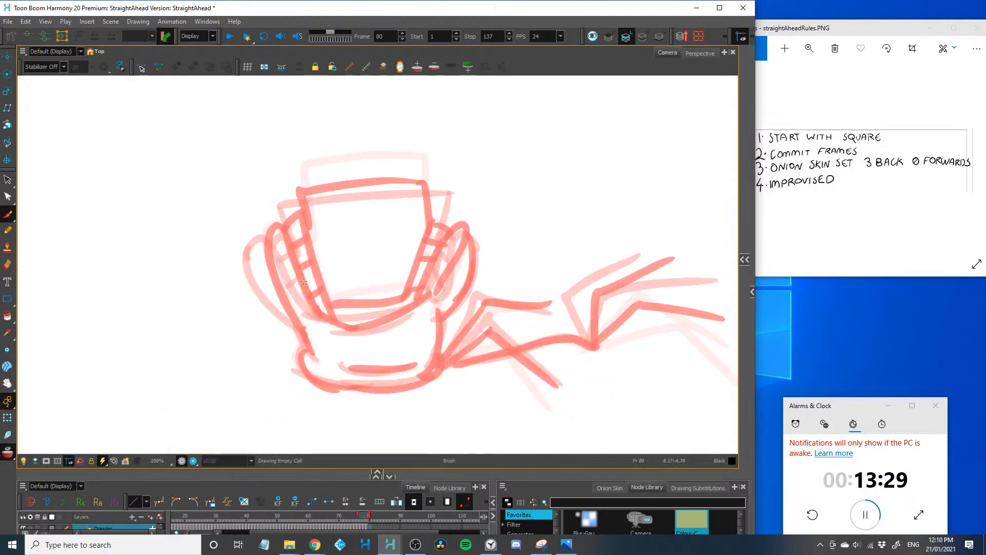
pyautogui.press('2')
pyautogui.press('2')
pyautogui.moveTo(226, 176)
pyautogui.mouseDown()
pyautogui.moveTo(276, 351)
pyautogui.moveTo(205, 191)
pyautogui.moveTo(226, 279)
pyautogui.moveTo(270, 350)
pyautogui.mouseUp()
pyautogui.moveTo(240, 311); pyautogui.dragTo(258, 302)
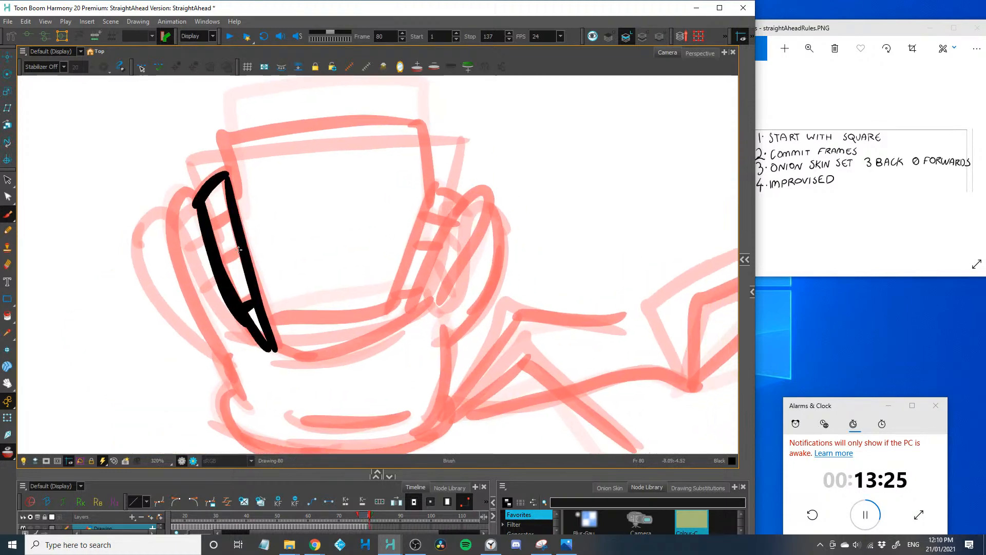
pyautogui.moveTo(219, 263); pyautogui.dragTo(240, 254)
pyautogui.moveTo(210, 232)
pyautogui.mouseDown()
pyautogui.moveTo(231, 222)
pyautogui.moveTo(191, 192)
pyautogui.moveTo(188, 286)
pyautogui.moveTo(250, 415)
pyautogui.mouseUp()
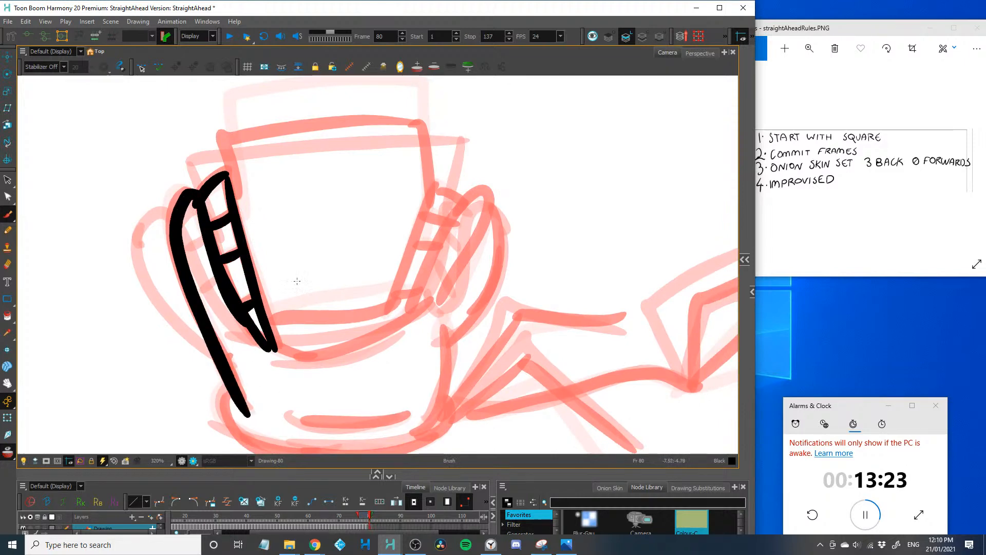
# Draw the frame 80 mouth's curved lower edge and the right lip and gum with its row of teeth
pyautogui.moveTo(420, 308)
pyautogui.mouseDown()
pyautogui.moveTo(303, 351)
pyautogui.moveTo(426, 277)
pyautogui.moveTo(475, 190)
pyautogui.moveTo(435, 309)
pyautogui.mouseUp()
pyautogui.moveTo(464, 198); pyautogui.dragTo(431, 190)
pyautogui.moveTo(432, 191); pyautogui.dragTo(387, 321)
pyautogui.moveTo(431, 213); pyautogui.dragTo(446, 219)
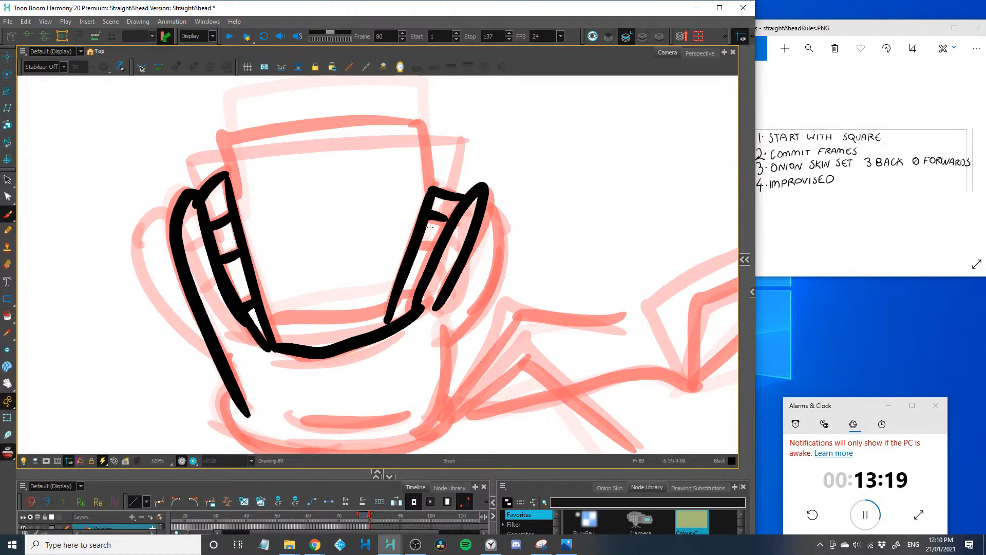
pyautogui.moveTo(401, 293); pyautogui.dragTo(413, 296)
# Draw the right side of the frame 80 head, its rounded, flattened base and the inner crease above the base
pyautogui.moveTo(487, 198)
pyautogui.mouseDown()
pyautogui.moveTo(438, 351)
pyautogui.moveTo(450, 277)
pyautogui.moveTo(467, 332)
pyautogui.moveTo(443, 360)
pyautogui.mouseUp()
pyautogui.hotkey('ctrl', 'z')
pyautogui.moveTo(464, 280); pyautogui.dragTo(439, 370)
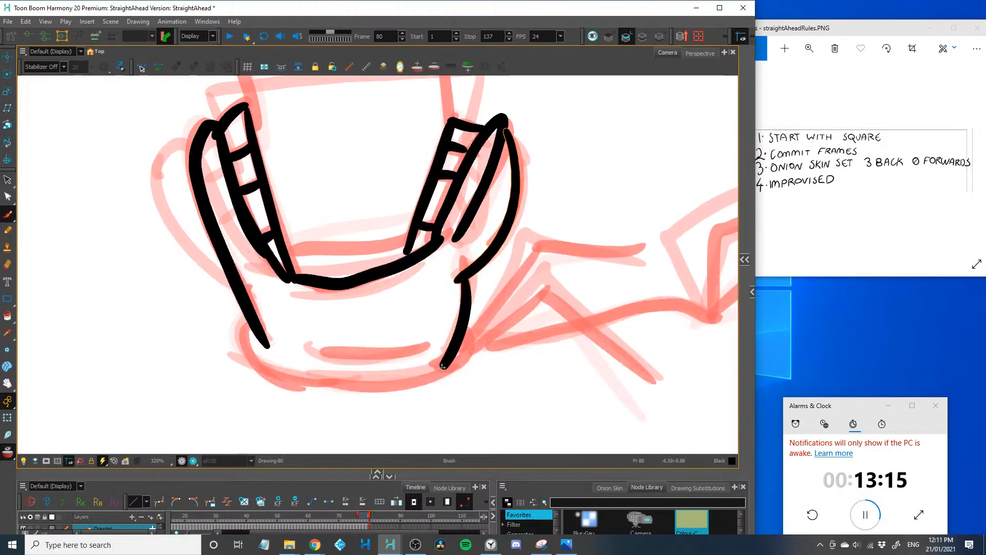
pyautogui.moveTo(466, 330)
pyautogui.mouseDown()
pyautogui.moveTo(468, 338)
pyautogui.moveTo(278, 391)
pyautogui.mouseUp()
pyautogui.moveTo(252, 332); pyautogui.dragTo(311, 392)
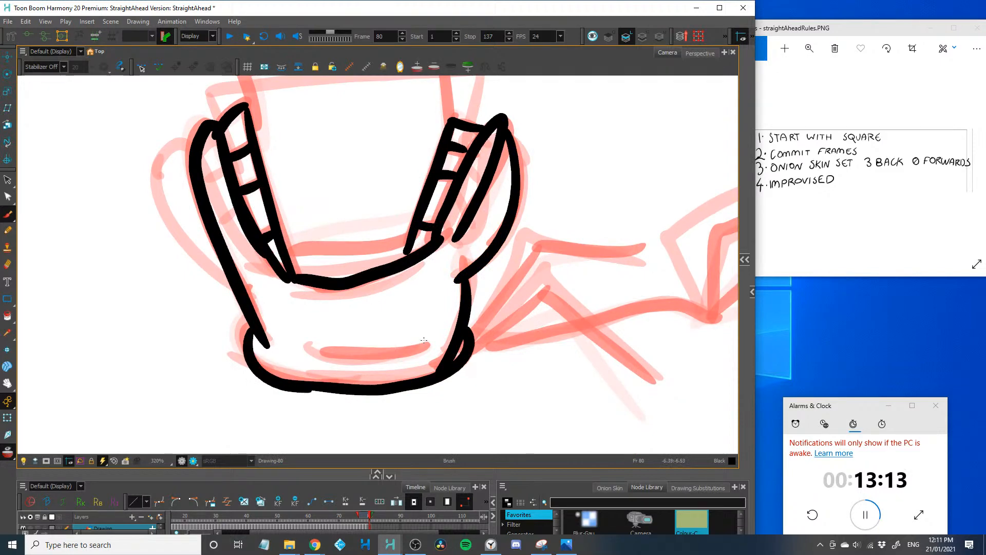
pyautogui.moveTo(321, 356); pyautogui.dragTo(426, 341)
# Draw the frame 80 square gripped between the teeth, with jagged cracks spreading from both sides and the lower edge
pyautogui.press('space')
pyautogui.moveTo(281, 290); pyautogui.dragTo(250, 378)
pyautogui.moveTo(226, 222)
pyautogui.mouseDown()
pyautogui.moveTo(274, 145)
pyautogui.moveTo(416, 210)
pyautogui.mouseUp()
pyautogui.moveTo(303, 214)
pyautogui.mouseDown()
pyautogui.moveTo(239, 272)
pyautogui.moveTo(283, 274)
pyautogui.moveTo(241, 272)
pyautogui.mouseUp()
pyautogui.moveTo(309, 319); pyautogui.dragTo(296, 364)
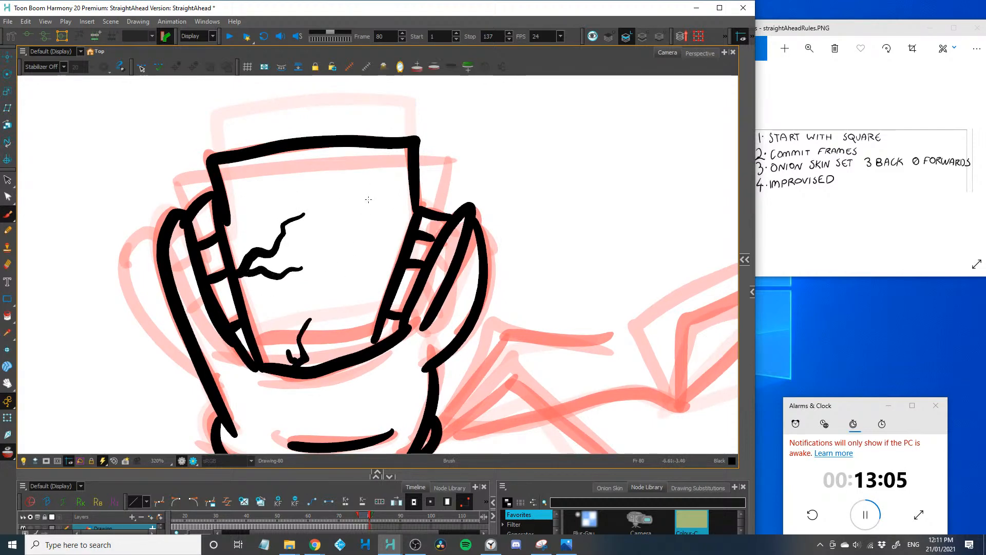
pyautogui.moveTo(368, 199); pyautogui.dragTo(401, 247)
pyautogui.moveTo(261, 286); pyautogui.dragTo(151, 233)
# Complete frame 80 with the body's bent arms and raised legs plus a small corner crack in the square, and advance to frame 81
pyautogui.press('1')
pyautogui.moveTo(287, 355)
pyautogui.mouseDown()
pyautogui.moveTo(243, 379)
pyautogui.moveTo(309, 321)
pyautogui.moveTo(392, 396)
pyautogui.mouseUp()
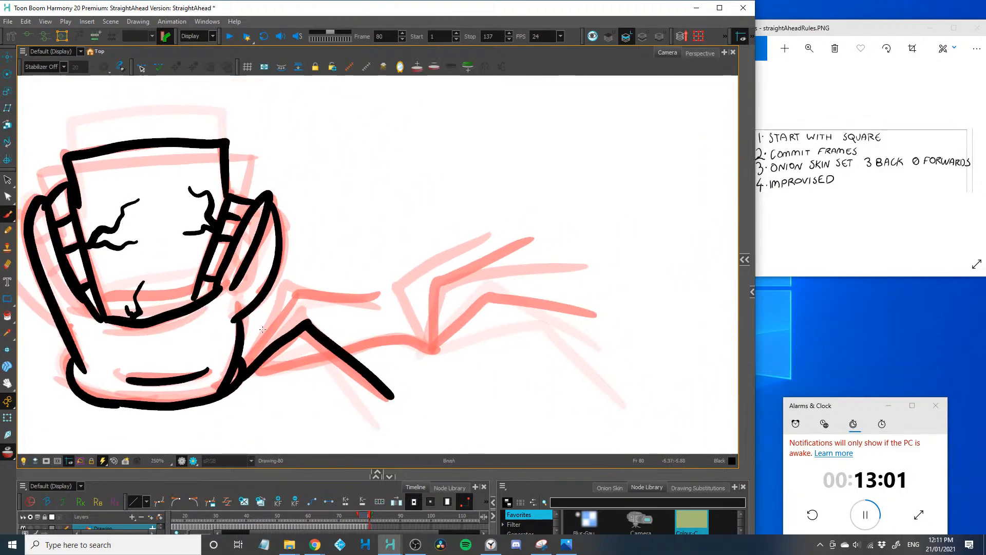
pyautogui.moveTo(242, 374)
pyautogui.mouseDown()
pyautogui.moveTo(292, 298)
pyautogui.moveTo(386, 297)
pyautogui.mouseUp()
pyautogui.moveTo(260, 372)
pyautogui.mouseDown()
pyautogui.moveTo(345, 351)
pyautogui.moveTo(426, 351)
pyautogui.moveTo(435, 284)
pyautogui.moveTo(524, 238)
pyautogui.mouseUp()
pyautogui.moveTo(429, 353)
pyautogui.mouseDown()
pyautogui.moveTo(489, 300)
pyautogui.moveTo(605, 318)
pyautogui.mouseUp()
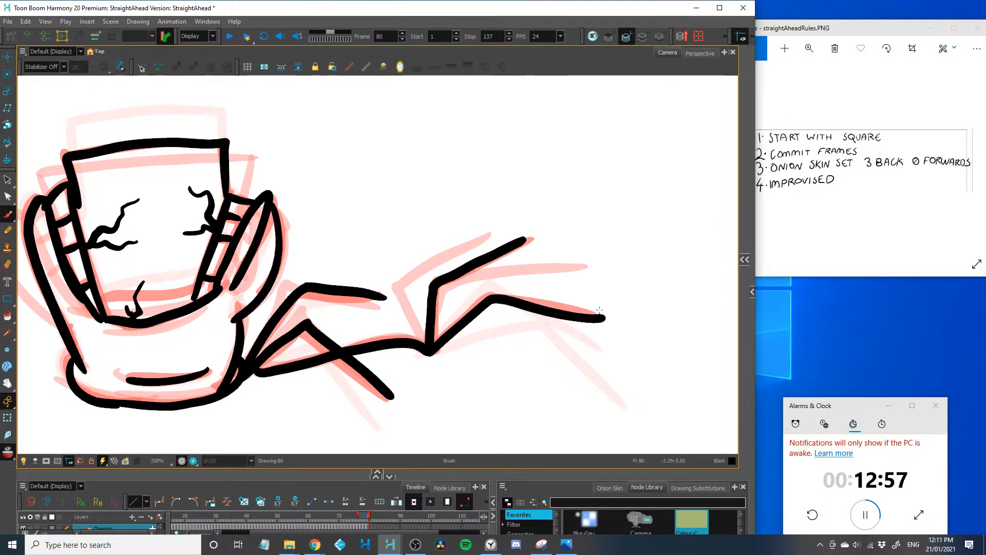
pyautogui.moveTo(88, 155); pyautogui.dragTo(198, 188)
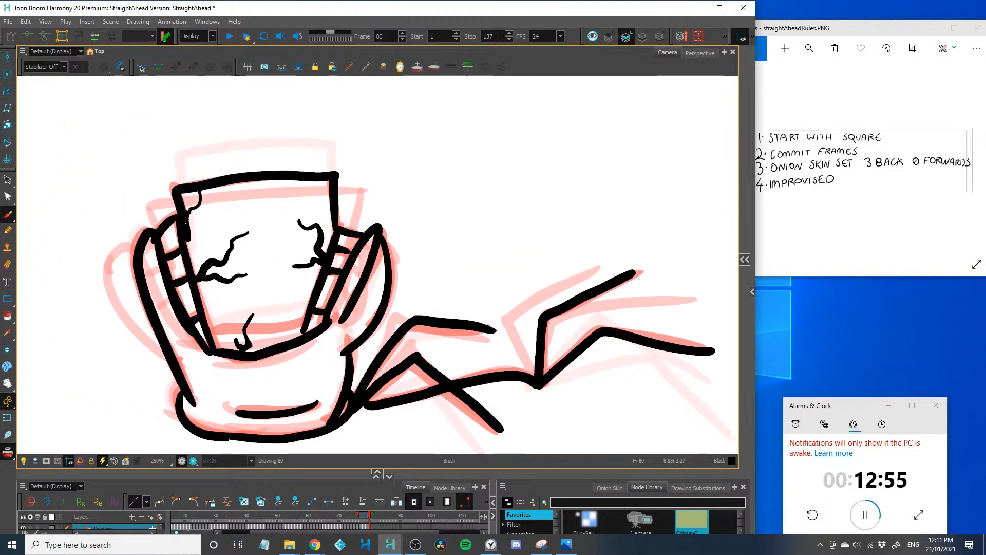
pyautogui.press('.')
pyautogui.moveTo(148, 311); pyautogui.dragTo(229, 321)
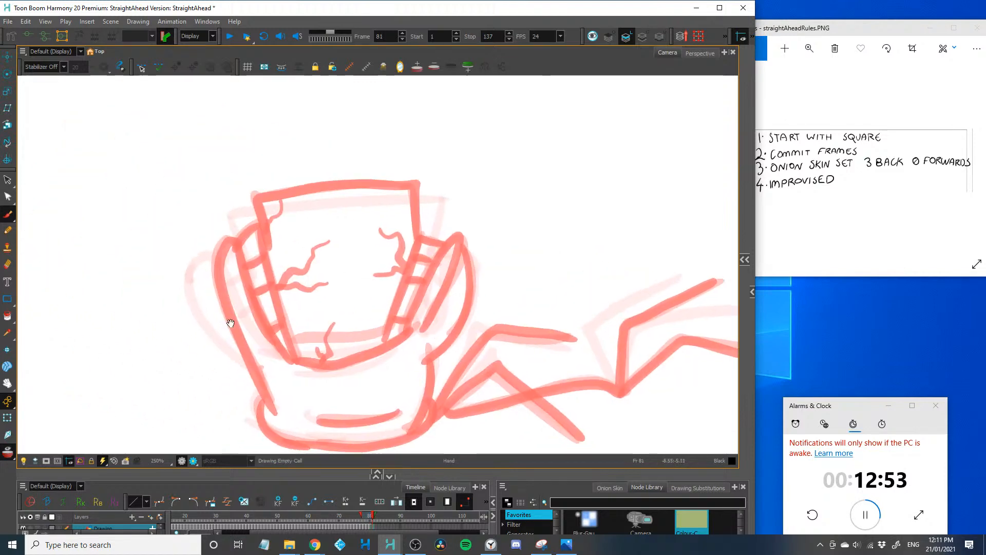
pyautogui.moveTo(259, 198); pyautogui.dragTo(291, 359)
pyautogui.moveTo(256, 197)
pyautogui.mouseDown()
pyautogui.moveTo(414, 184)
pyautogui.moveTo(405, 183)
pyautogui.moveTo(413, 186)
pyautogui.moveTo(418, 237)
pyautogui.mouseUp()
pyautogui.moveTo(263, 222)
pyautogui.mouseDown()
pyautogui.moveTo(235, 247)
pyautogui.moveTo(254, 308)
pyautogui.moveTo(295, 360)
pyautogui.mouseUp()
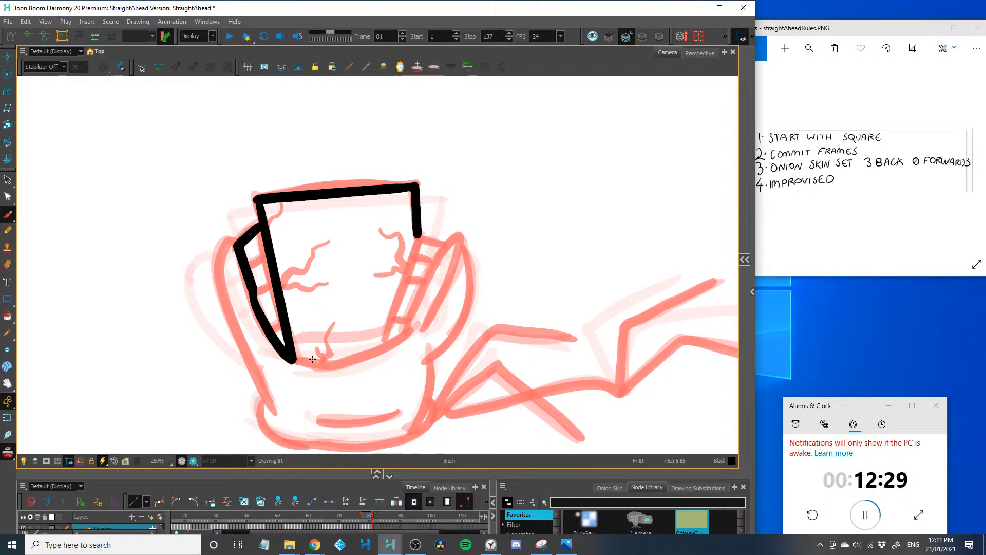
pyautogui.moveTo(254, 179)
pyautogui.mouseDown()
pyautogui.moveTo(216, 211)
pyautogui.moveTo(358, 192)
pyautogui.moveTo(417, 238)
pyautogui.mouseUp()
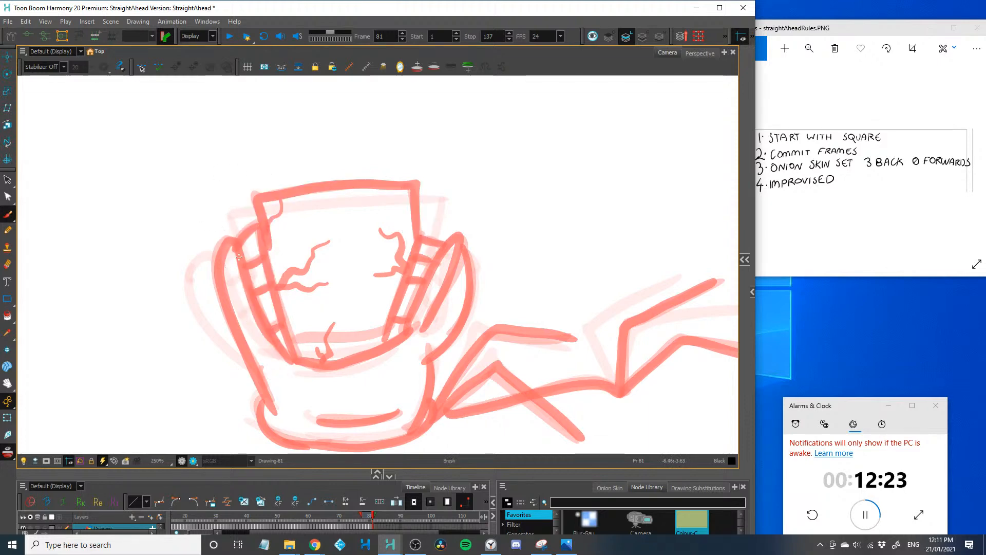
# Draw the frame 81 mouth closing partway, with a higher curved lower edge, rounded lip tips and short rows of teeth on both sides
pyautogui.moveTo(240, 265); pyautogui.dragTo(304, 301)
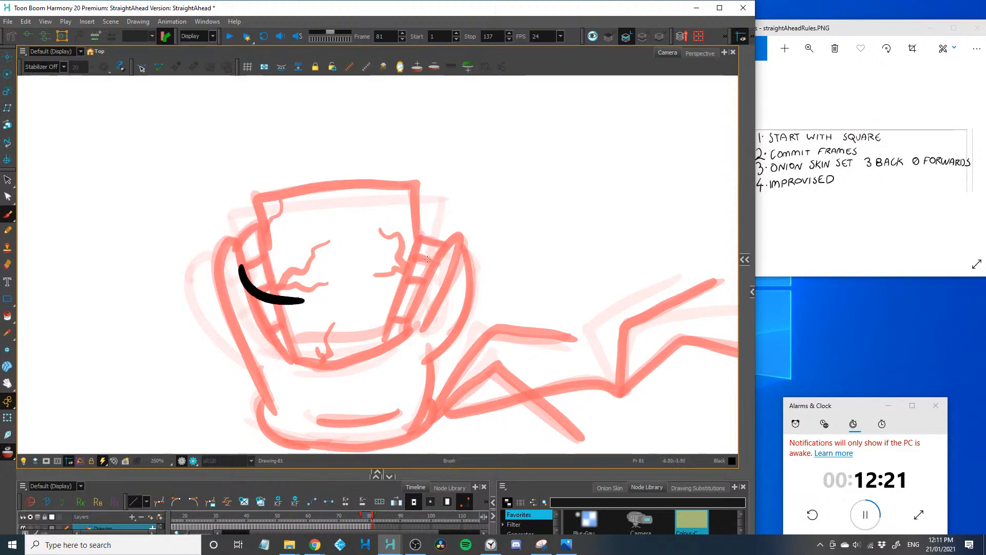
pyautogui.moveTo(433, 258)
pyautogui.mouseDown()
pyautogui.moveTo(412, 282)
pyautogui.moveTo(334, 300)
pyautogui.moveTo(287, 301)
pyautogui.mouseUp()
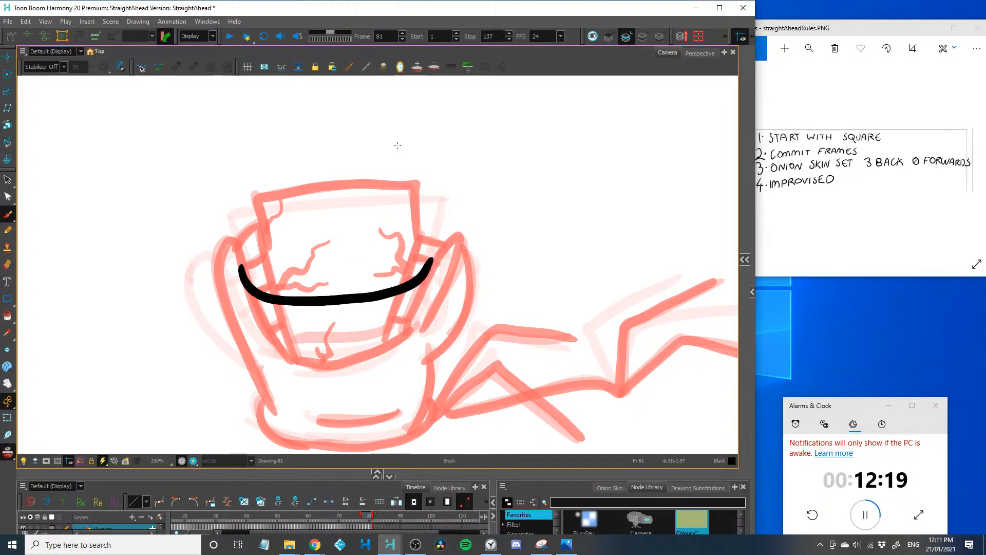
pyautogui.moveTo(430, 260)
pyautogui.mouseDown()
pyautogui.moveTo(429, 226)
pyautogui.moveTo(462, 241)
pyautogui.moveTo(451, 269)
pyautogui.mouseUp()
pyautogui.moveTo(236, 245)
pyautogui.mouseDown()
pyautogui.moveTo(245, 275)
pyautogui.moveTo(241, 224)
pyautogui.moveTo(231, 278)
pyautogui.moveTo(254, 217)
pyautogui.moveTo(283, 305)
pyautogui.mouseUp()
pyautogui.moveTo(244, 264); pyautogui.dragTo(262, 252)
pyautogui.moveTo(248, 284); pyautogui.dragTo(268, 277)
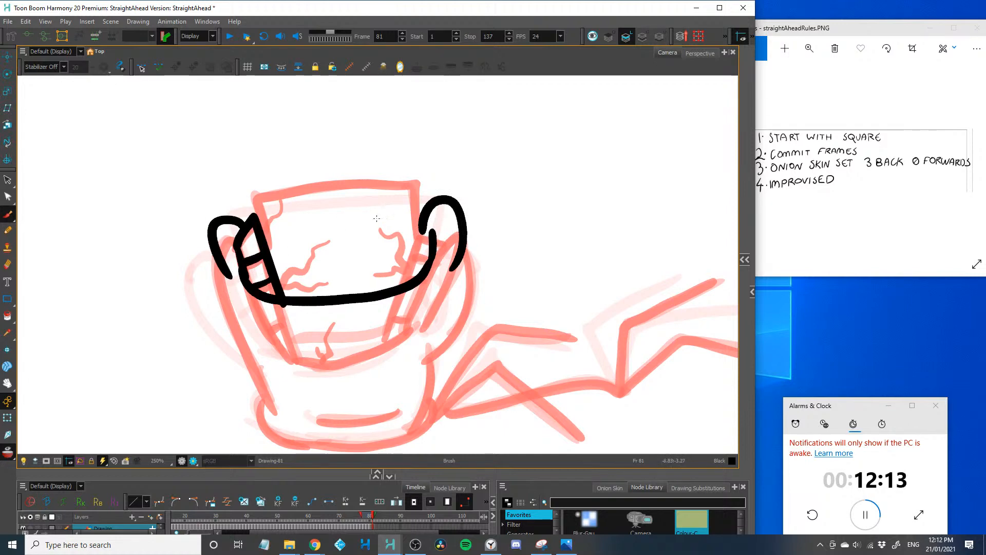
pyautogui.moveTo(409, 235)
pyautogui.mouseDown()
pyautogui.moveTo(432, 244)
pyautogui.moveTo(426, 272)
pyautogui.moveTo(398, 286)
pyautogui.mouseUp()
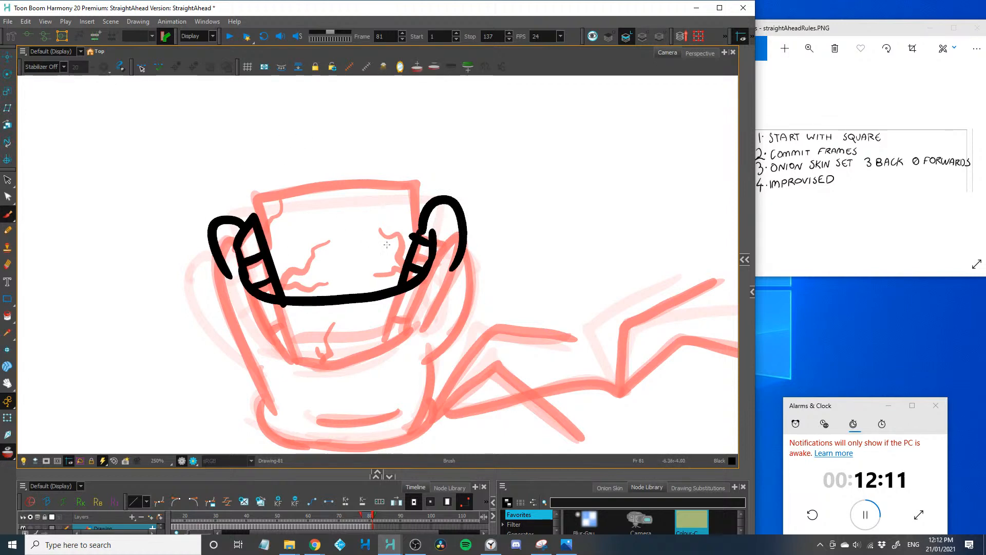
# Draw the frame 81 square sticking out of the mouth, with branching cracks from both sides and a cracked upper-left corner
pyautogui.moveTo(266, 245)
pyautogui.mouseDown()
pyautogui.moveTo(322, 187)
pyautogui.moveTo(412, 182)
pyautogui.moveTo(390, 229)
pyautogui.moveTo(399, 254)
pyautogui.moveTo(378, 275)
pyautogui.moveTo(403, 267)
pyautogui.mouseUp()
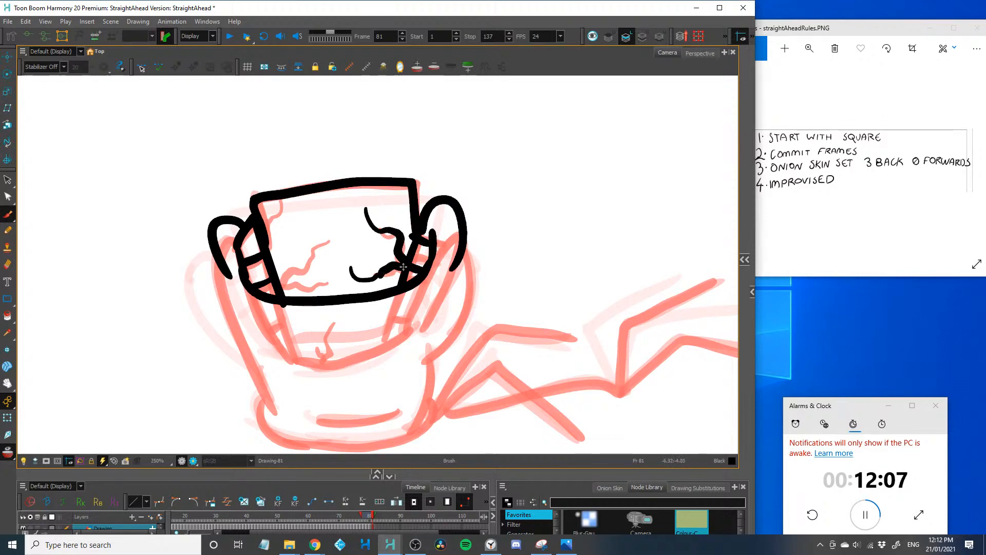
pyautogui.moveTo(347, 232); pyautogui.dragTo(283, 295)
pyautogui.moveTo(339, 279); pyautogui.dragTo(287, 282)
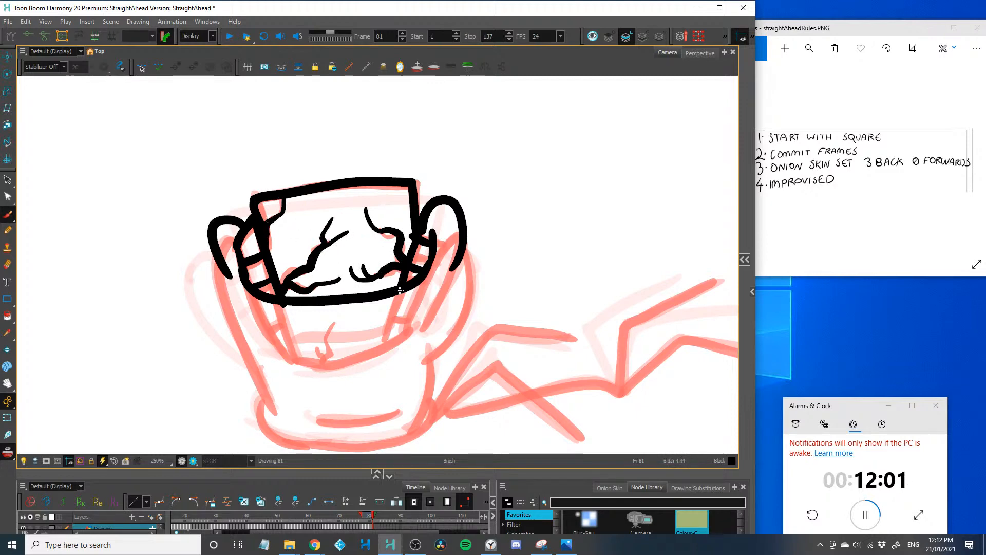
# Draw the frame 81 head sides, the curved crease under the mouth and the flattened base with its inner crease
pyautogui.moveTo(319, 295); pyautogui.dragTo(280, 266)
pyautogui.moveTo(389, 333)
pyautogui.mouseDown()
pyautogui.moveTo(424, 293)
pyautogui.moveTo(433, 219)
pyautogui.mouseUp()
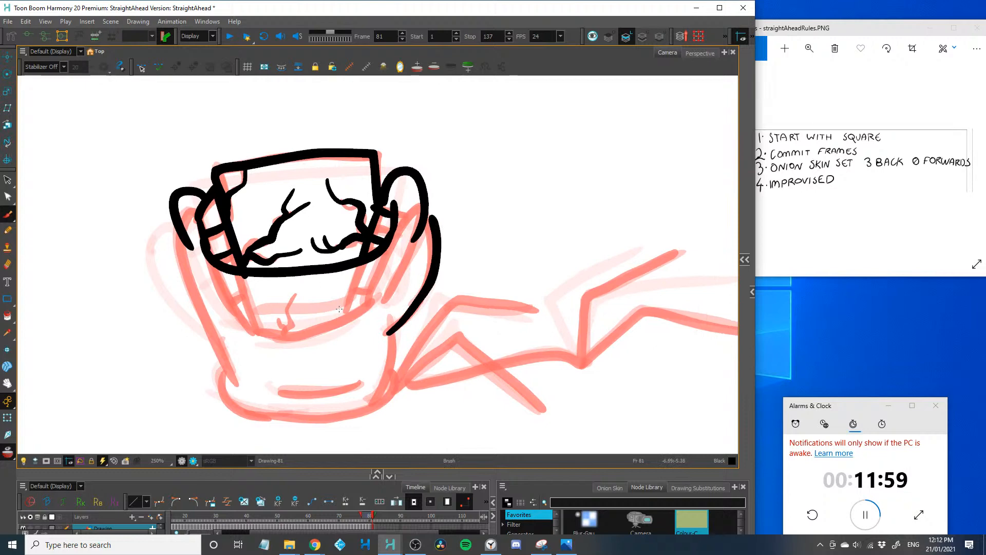
pyautogui.moveTo(381, 298); pyautogui.dragTo(271, 342)
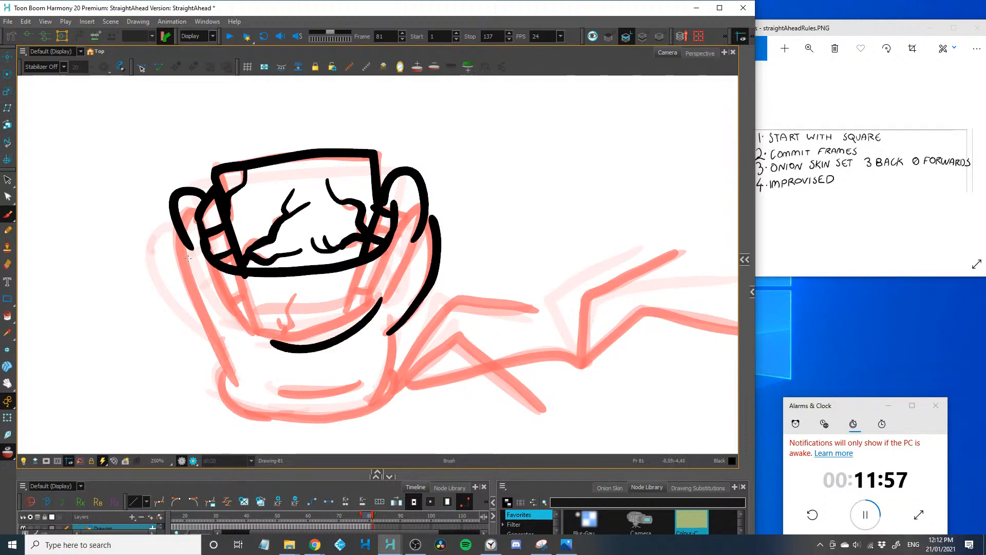
pyautogui.moveTo(182, 236); pyautogui.dragTo(237, 410)
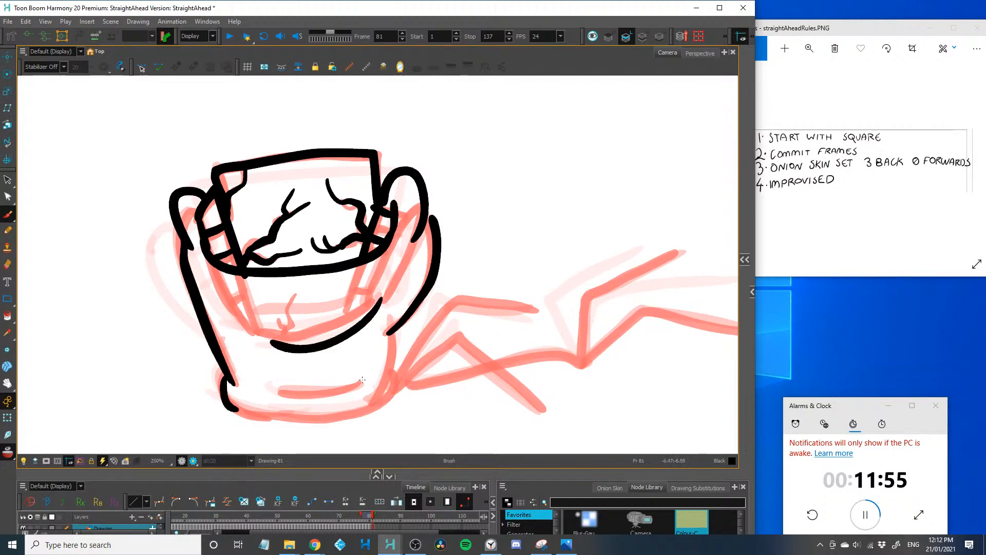
pyautogui.moveTo(402, 324)
pyautogui.mouseDown()
pyautogui.moveTo(387, 379)
pyautogui.moveTo(373, 405)
pyautogui.moveTo(347, 411)
pyautogui.mouseUp()
pyautogui.moveTo(359, 382); pyautogui.dragTo(286, 393)
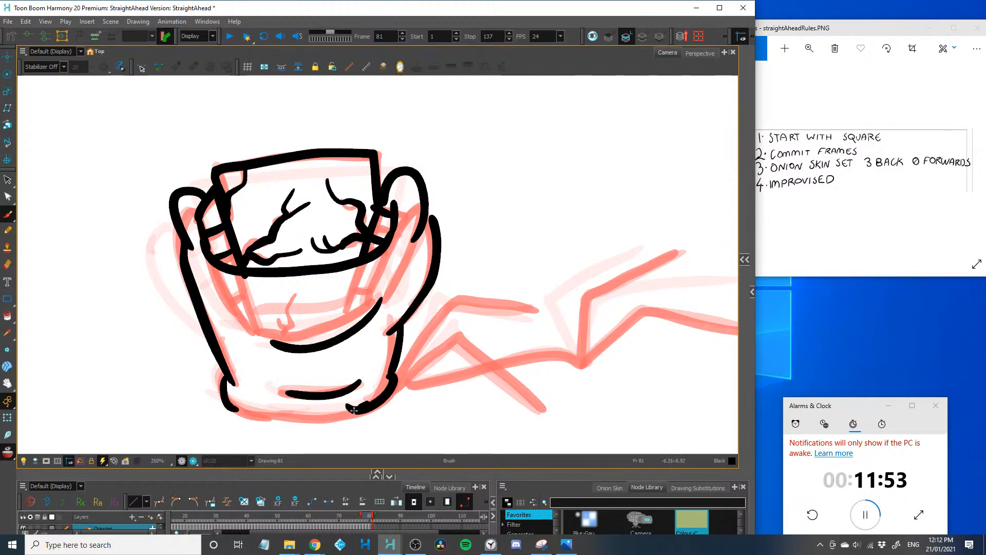
pyautogui.moveTo(359, 410); pyautogui.dragTo(218, 411)
# Draw the frame 81 body with bent arms and raised legs with curled feet, and advance to frame 82
pyautogui.moveTo(384, 377)
pyautogui.mouseDown()
pyautogui.moveTo(323, 379)
pyautogui.moveTo(431, 295)
pyautogui.moveTo(473, 291)
pyautogui.mouseUp()
pyautogui.moveTo(339, 382)
pyautogui.mouseDown()
pyautogui.moveTo(421, 354)
pyautogui.moveTo(502, 386)
pyautogui.moveTo(382, 377)
pyautogui.moveTo(523, 359)
pyautogui.moveTo(510, 303)
pyautogui.moveTo(561, 240)
pyautogui.mouseUp()
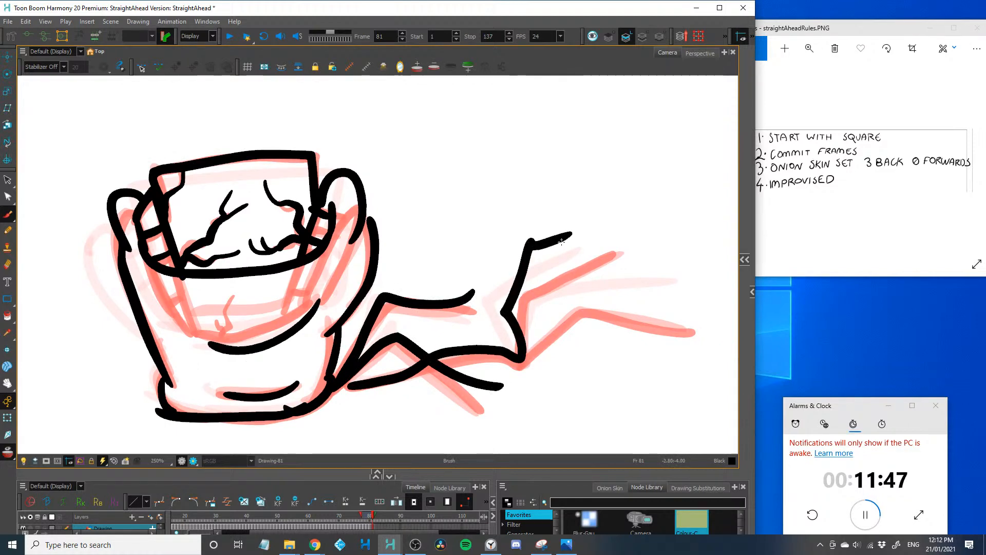
pyautogui.moveTo(519, 355); pyautogui.dragTo(635, 277)
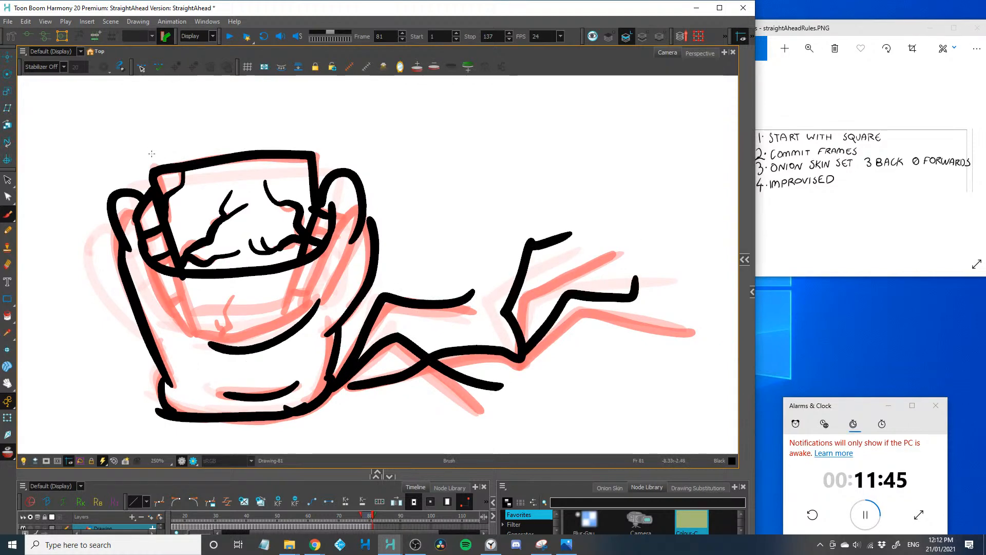
pyautogui.press('.')
# Draw the frame 82 mouth edge and rounded lip tips closing higher around the square, with only the square's cracked upper part exposed
pyautogui.moveTo(143, 312); pyautogui.dragTo(183, 365)
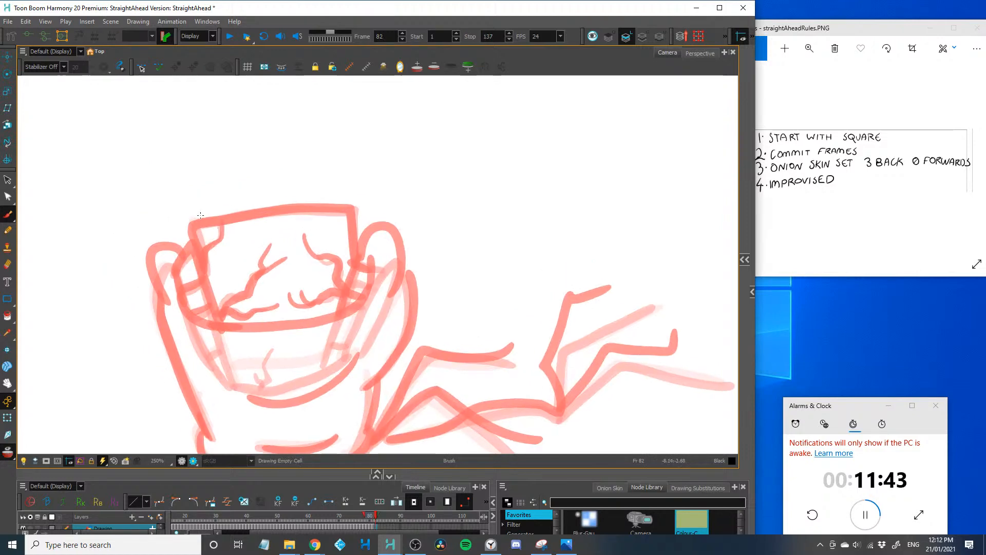
pyautogui.moveTo(178, 270)
pyautogui.mouseDown()
pyautogui.moveTo(202, 275)
pyautogui.moveTo(358, 242)
pyautogui.moveTo(395, 203)
pyautogui.moveTo(394, 263)
pyautogui.mouseUp()
pyautogui.hotkey('ctrl', 'z')
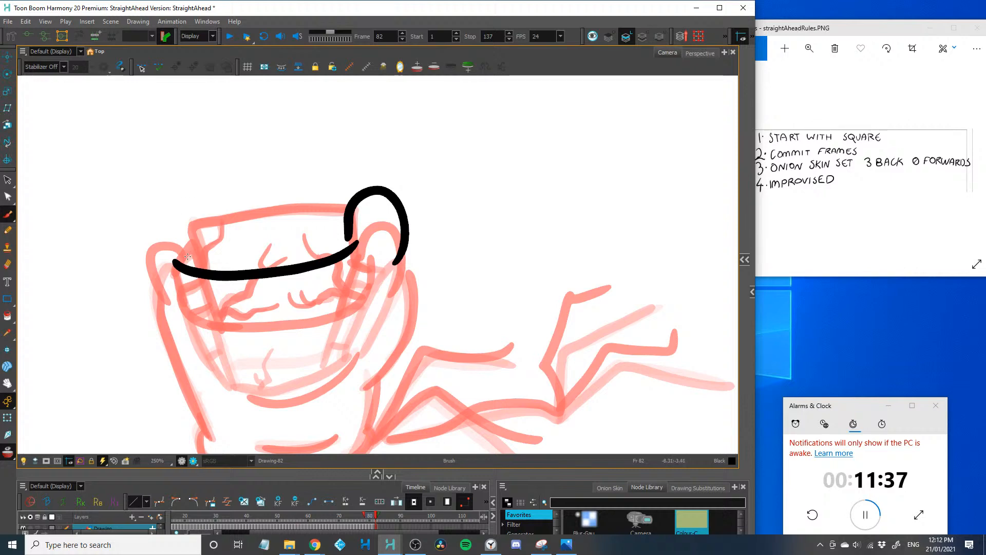
pyautogui.moveTo(188, 257)
pyautogui.mouseDown()
pyautogui.moveTo(142, 231)
pyautogui.moveTo(148, 266)
pyautogui.moveTo(290, 210)
pyautogui.moveTo(349, 207)
pyautogui.mouseUp()
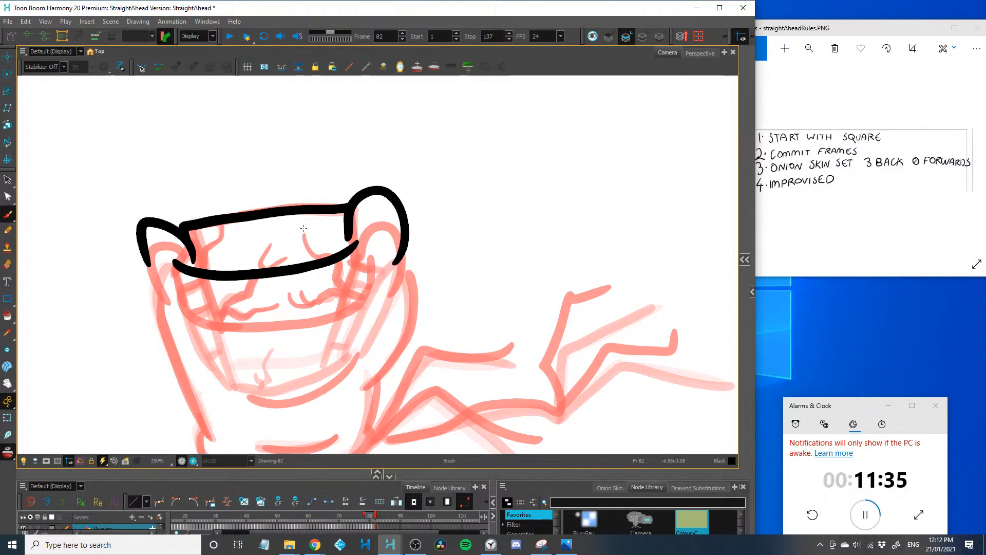
pyautogui.moveTo(304, 242); pyautogui.dragTo(323, 256)
pyautogui.moveTo(261, 255)
pyautogui.mouseDown()
pyautogui.moveTo(259, 266)
pyautogui.moveTo(286, 266)
pyautogui.mouseUp()
pyautogui.moveTo(221, 226); pyautogui.dragTo(196, 263)
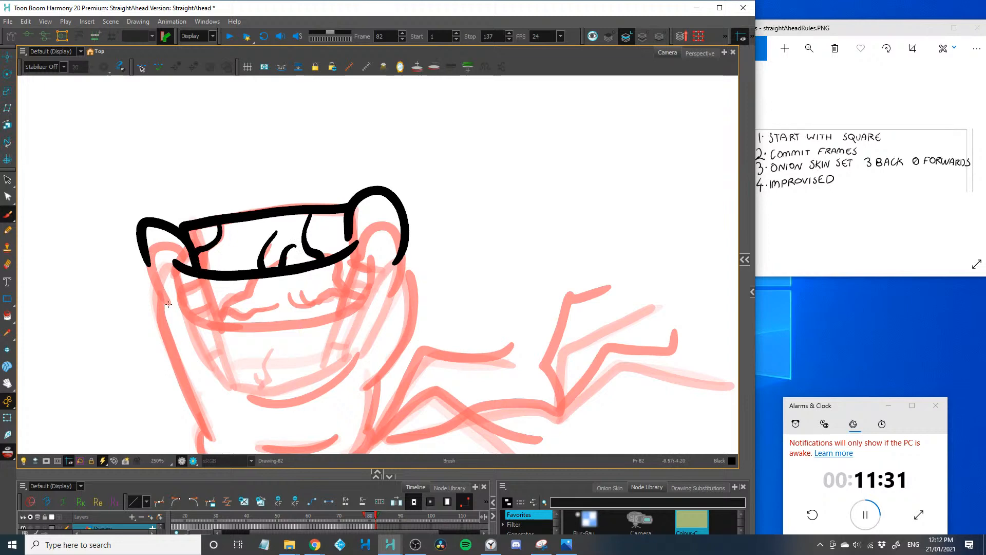
# Draw the frame 82 lip ends, both head sides, the curved crease under the mouth and the flattened base with its inner crease
pyautogui.moveTo(169, 304); pyautogui.dragTo(149, 222)
pyautogui.moveTo(355, 293); pyautogui.dragTo(366, 265)
pyautogui.moveTo(375, 358)
pyautogui.mouseDown()
pyautogui.moveTo(414, 217)
pyautogui.moveTo(373, 210)
pyautogui.mouseUp()
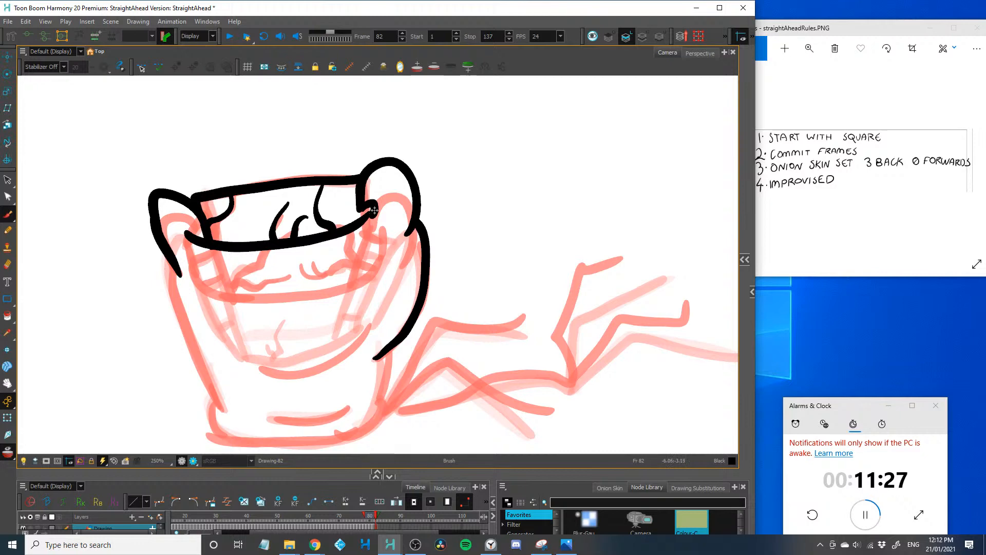
pyautogui.moveTo(373, 311)
pyautogui.mouseDown()
pyautogui.moveTo(359, 335)
pyautogui.moveTo(250, 361)
pyautogui.mouseUp()
pyautogui.moveTo(172, 271); pyautogui.dragTo(223, 436)
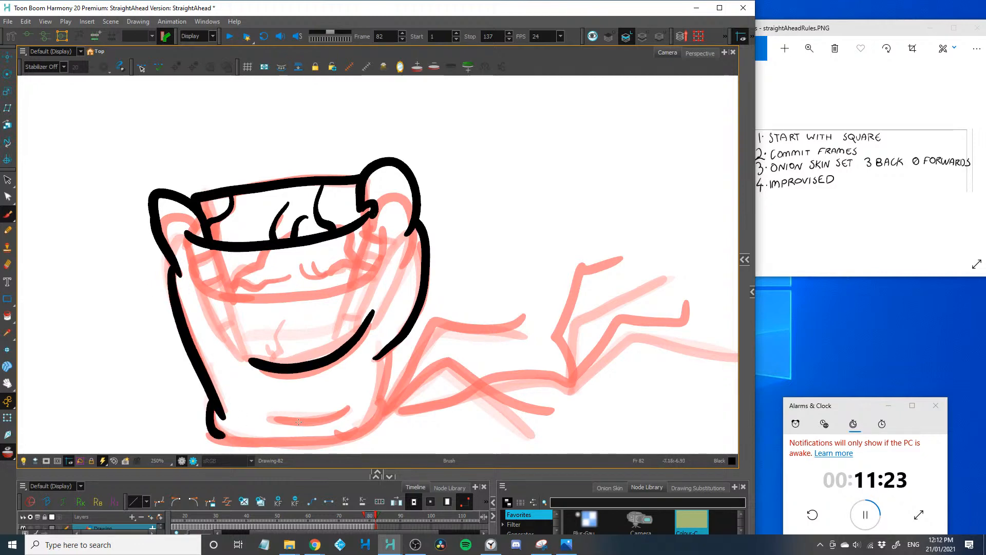
pyautogui.moveTo(395, 346)
pyautogui.mouseDown()
pyautogui.moveTo(381, 408)
pyautogui.moveTo(311, 442)
pyautogui.moveTo(208, 437)
pyautogui.mouseUp()
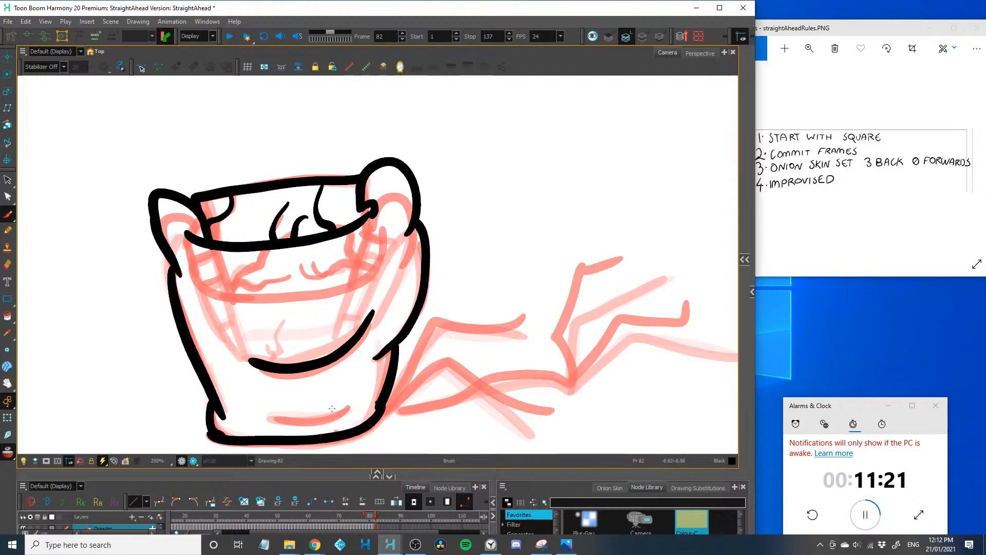
pyautogui.moveTo(347, 406)
pyautogui.mouseDown()
pyautogui.moveTo(291, 421)
pyautogui.moveTo(231, 384)
pyautogui.mouseUp()
# Draw the frame 82 wavy body with bent arms and raised legs, and advance to frame 83
pyautogui.moveTo(343, 381)
pyautogui.mouseDown()
pyautogui.moveTo(383, 285)
pyautogui.moveTo(481, 285)
pyautogui.moveTo(396, 329)
pyautogui.moveTo(511, 377)
pyautogui.moveTo(396, 387)
pyautogui.moveTo(534, 367)
pyautogui.moveTo(500, 312)
pyautogui.moveTo(558, 238)
pyautogui.mouseUp()
pyautogui.moveTo(534, 368)
pyautogui.mouseDown()
pyautogui.moveTo(540, 317)
pyautogui.moveTo(618, 263)
pyautogui.mouseUp()
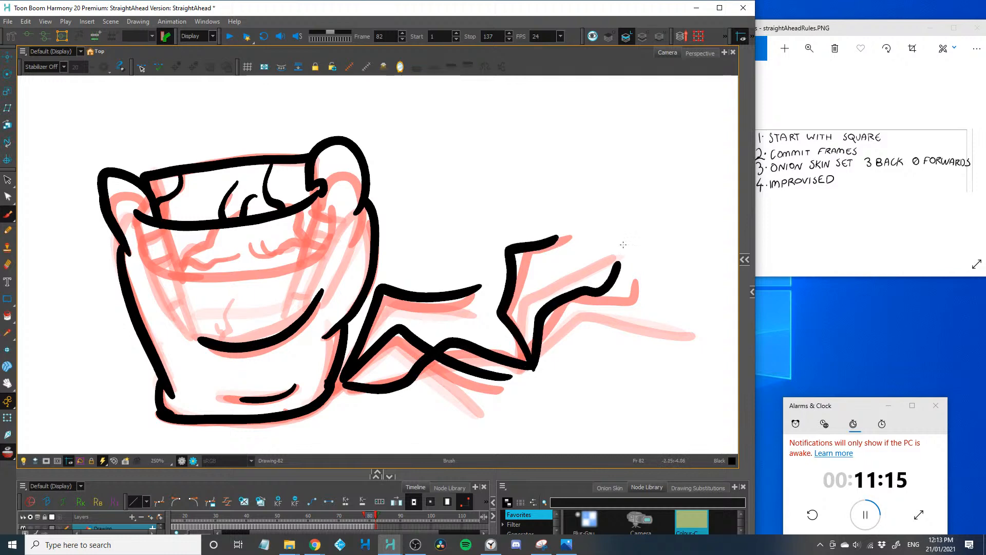
pyautogui.press('.')
# Draw the frame 83 closed head with two domed bumps on top, a small arc between them, a curved smile and the bulging right side
pyautogui.moveTo(143, 145)
pyautogui.mouseDown()
pyautogui.moveTo(184, 231)
pyautogui.moveTo(253, 192)
pyautogui.mouseUp()
pyautogui.hotkey('ctrl', 'z')
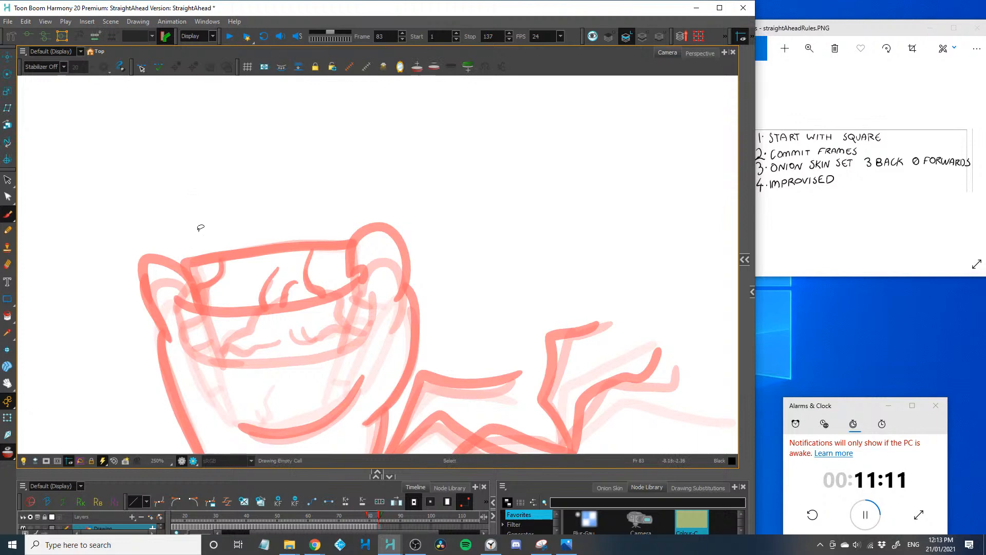
pyautogui.moveTo(194, 229)
pyautogui.mouseDown()
pyautogui.moveTo(257, 191)
pyautogui.moveTo(273, 235)
pyautogui.moveTo(341, 226)
pyautogui.moveTo(335, 246)
pyautogui.moveTo(252, 249)
pyautogui.mouseUp()
pyautogui.moveTo(268, 387); pyautogui.dragTo(286, 339)
pyautogui.moveTo(379, 321)
pyautogui.mouseDown()
pyautogui.moveTo(314, 388)
pyautogui.moveTo(248, 376)
pyautogui.mouseUp()
pyautogui.moveTo(360, 176)
pyautogui.mouseDown()
pyautogui.moveTo(380, 178)
pyautogui.moveTo(374, 375)
pyautogui.mouseUp()
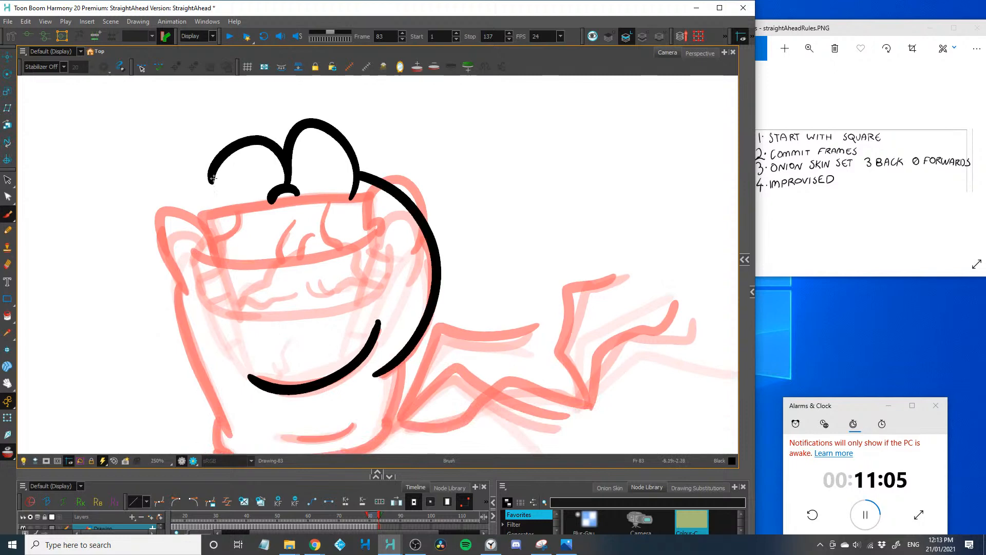
# Draw the bulging left side of the frame 83 head, plus the narrowed neck, flattened base and inner crease
pyautogui.moveTo(212, 178)
pyautogui.mouseDown()
pyautogui.moveTo(218, 219)
pyautogui.moveTo(195, 206)
pyautogui.moveTo(225, 404)
pyautogui.mouseUp()
pyautogui.moveTo(196, 349); pyautogui.dragTo(183, 298)
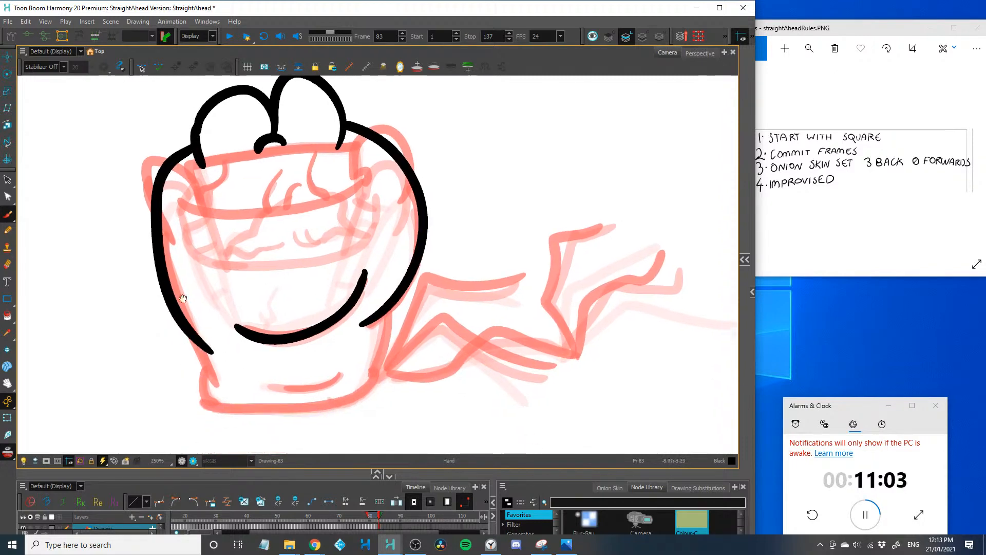
pyautogui.moveTo(385, 312)
pyautogui.mouseDown()
pyautogui.moveTo(384, 354)
pyautogui.moveTo(297, 405)
pyautogui.moveTo(224, 398)
pyautogui.moveTo(236, 403)
pyautogui.moveTo(209, 347)
pyautogui.mouseUp()
pyautogui.moveTo(346, 369); pyautogui.dragTo(284, 390)
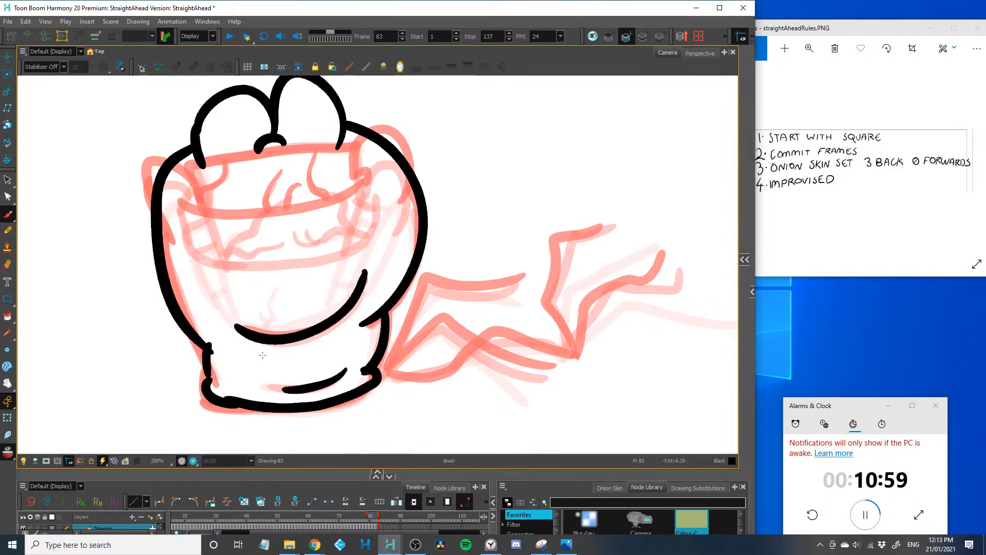
pyautogui.moveTo(260, 270); pyautogui.dragTo(233, 288)
pyautogui.scroll(-6, 233, 288)
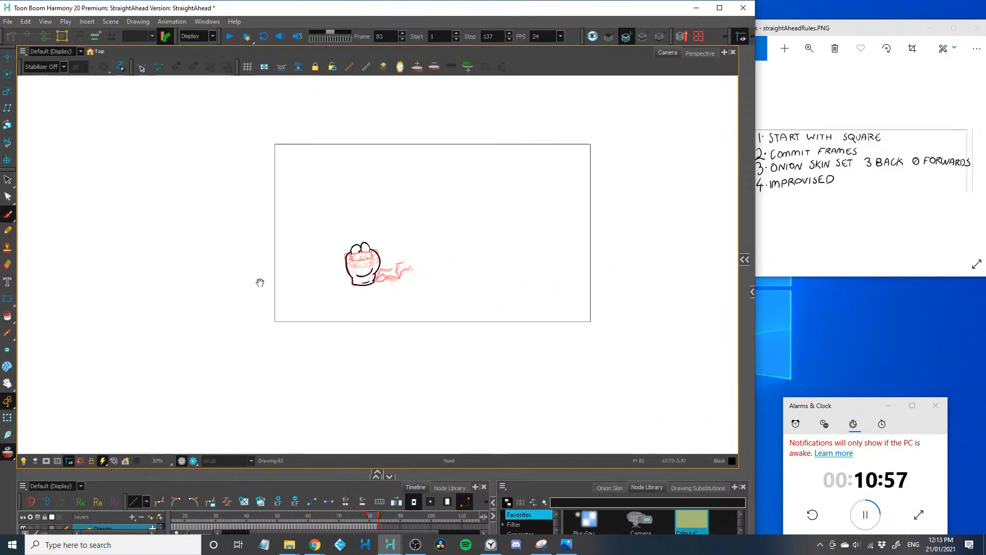
# Draw the frame 83 wavy body with bent arms and raised, kinked legs, and advance to frame 84
pyautogui.scroll(6, 247, 297)
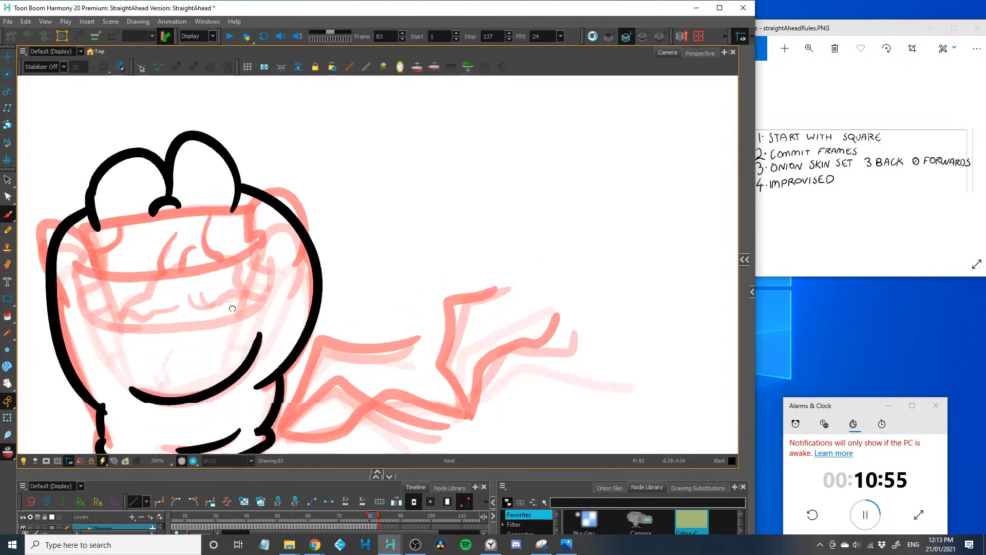
pyautogui.moveTo(313, 289)
pyautogui.mouseDown()
pyautogui.moveTo(268, 391)
pyautogui.moveTo(421, 293)
pyautogui.mouseUp()
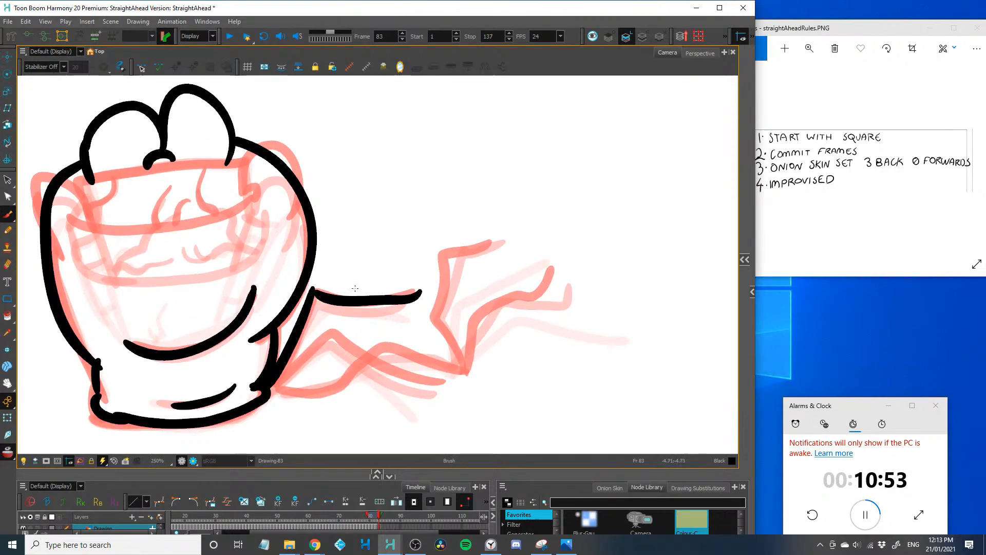
pyautogui.moveTo(268, 392)
pyautogui.mouseDown()
pyautogui.moveTo(386, 343)
pyautogui.moveTo(478, 367)
pyautogui.mouseUp()
pyautogui.moveTo(365, 358)
pyautogui.mouseDown()
pyautogui.moveTo(270, 402)
pyautogui.moveTo(453, 386)
pyautogui.moveTo(432, 285)
pyautogui.moveTo(485, 240)
pyautogui.mouseUp()
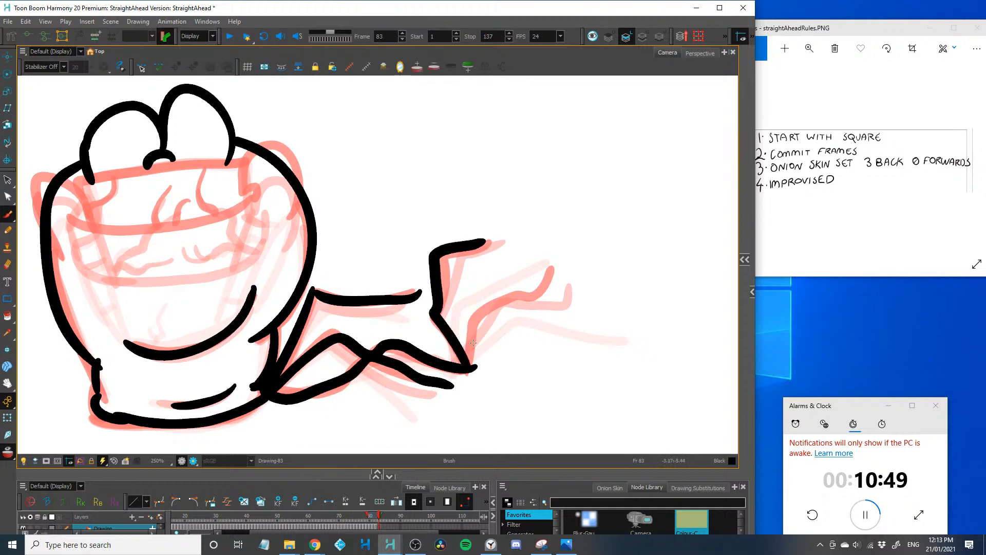
pyautogui.moveTo(474, 366); pyautogui.dragTo(550, 265)
pyautogui.press('1')
pyautogui.press('1')
pyautogui.press('2')
pyautogui.press('2')
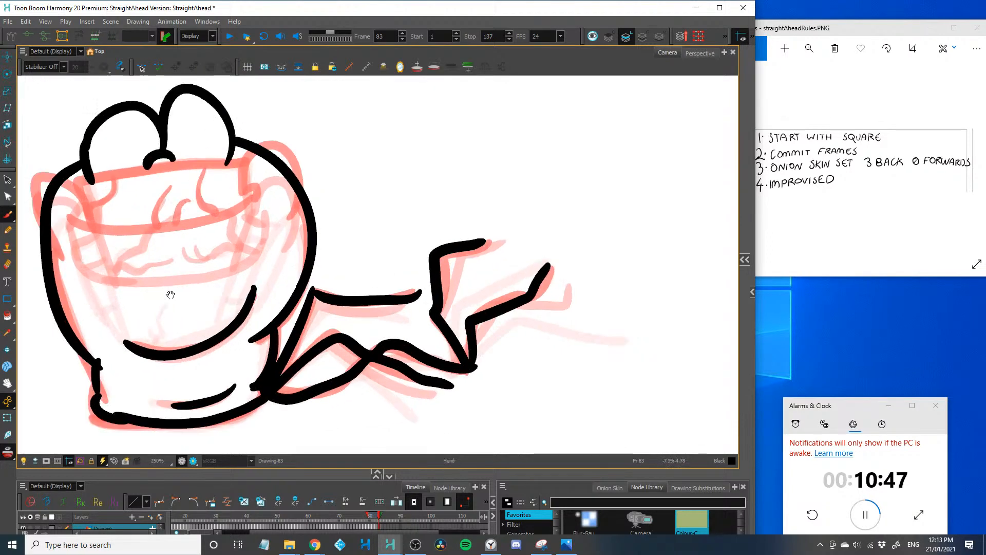
pyautogui.moveTo(169, 295); pyautogui.dragTo(266, 319)
pyautogui.press('1')
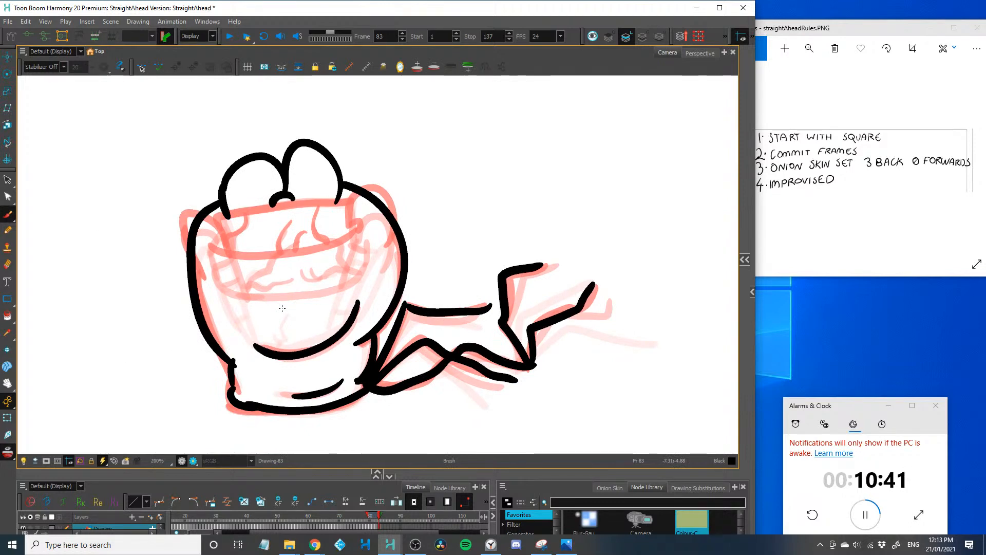
pyautogui.press('.')
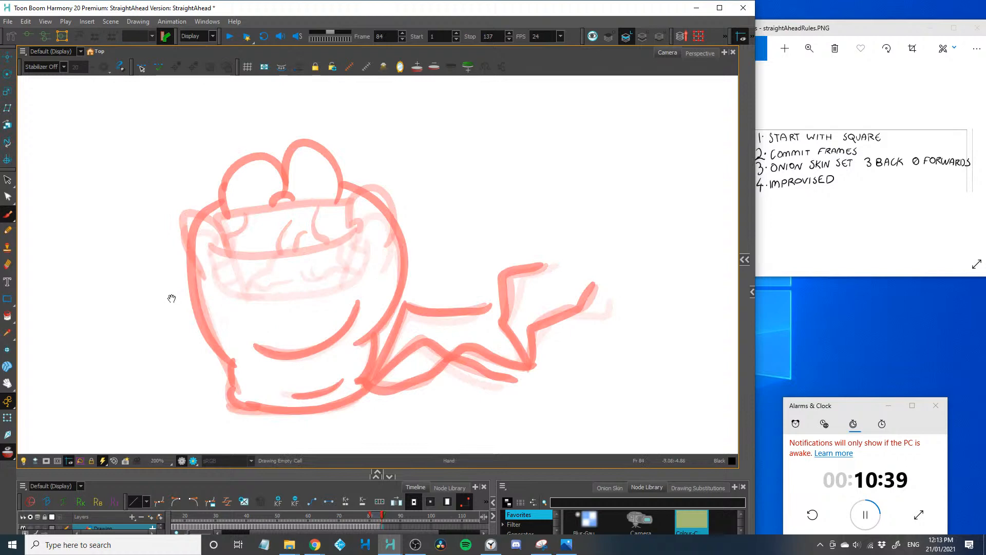
# Draw the frame 84 head with two domed bumps, a wider arc between them, both bulging sides and a curved smile
pyautogui.scroll(1, 197, 149)
pyautogui.press('2')
pyautogui.moveTo(186, 229)
pyautogui.mouseDown()
pyautogui.moveTo(252, 194)
pyautogui.moveTo(326, 222)
pyautogui.mouseUp()
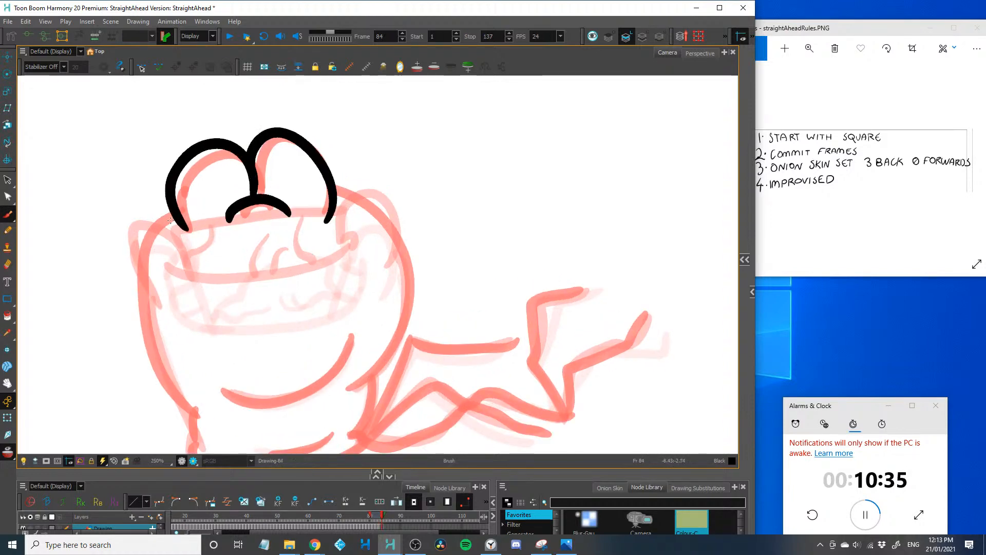
pyautogui.moveTo(170, 220)
pyautogui.mouseDown()
pyautogui.moveTo(142, 231)
pyautogui.moveTo(149, 355)
pyautogui.mouseUp()
pyautogui.hotkey('ctrl', 'z')
pyautogui.moveTo(194, 411)
pyautogui.mouseDown()
pyautogui.moveTo(148, 367)
pyautogui.moveTo(185, 215)
pyautogui.mouseUp()
pyautogui.moveTo(357, 388)
pyautogui.mouseDown()
pyautogui.moveTo(367, 199)
pyautogui.moveTo(329, 182)
pyautogui.mouseUp()
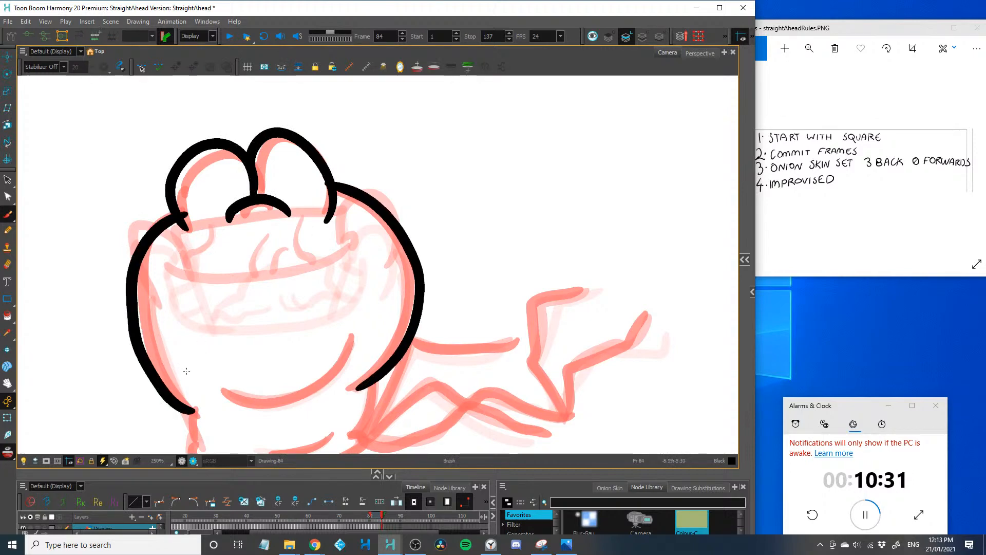
pyautogui.moveTo(187, 371); pyautogui.dragTo(216, 305)
pyautogui.moveTo(387, 288)
pyautogui.mouseDown()
pyautogui.moveTo(368, 310)
pyautogui.moveTo(257, 334)
pyautogui.mouseUp()
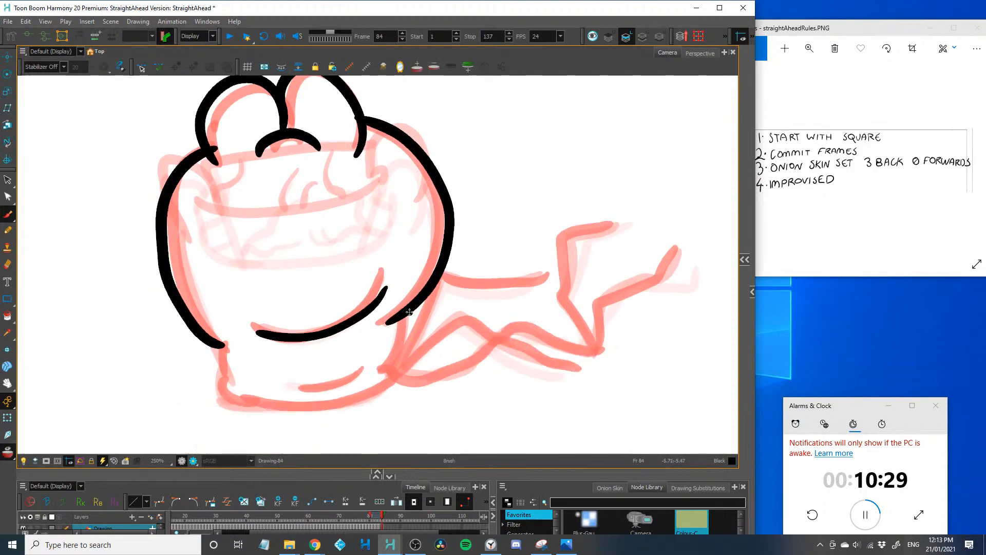
# Draw the frame 84 neck sides, the rounded flattened base and its short inner crease
pyautogui.moveTo(410, 312); pyautogui.dragTo(380, 373)
pyautogui.moveTo(215, 343); pyautogui.dragTo(238, 386)
pyautogui.moveTo(404, 361)
pyautogui.mouseDown()
pyautogui.moveTo(270, 414)
pyautogui.moveTo(203, 386)
pyautogui.mouseUp()
pyautogui.moveTo(308, 384); pyautogui.dragTo(361, 371)
# Draw the frame 84 shortened wavy body with crumpled arms and legs pulled toward the head, and advance to frame 85
pyautogui.moveTo(434, 285)
pyautogui.mouseDown()
pyautogui.moveTo(393, 312)
pyautogui.moveTo(445, 283)
pyautogui.moveTo(499, 277)
pyautogui.mouseUp()
pyautogui.moveTo(374, 366)
pyautogui.mouseDown()
pyautogui.moveTo(427, 331)
pyautogui.moveTo(478, 350)
pyautogui.mouseUp()
pyautogui.moveTo(364, 399)
pyautogui.mouseDown()
pyautogui.moveTo(446, 360)
pyautogui.moveTo(509, 345)
pyautogui.mouseUp()
pyautogui.moveTo(446, 353); pyautogui.dragTo(389, 352)
pyautogui.moveTo(493, 356)
pyautogui.mouseDown()
pyautogui.moveTo(540, 379)
pyautogui.moveTo(499, 288)
pyautogui.moveTo(563, 233)
pyautogui.mouseUp()
pyautogui.moveTo(539, 373)
pyautogui.mouseDown()
pyautogui.moveTo(545, 328)
pyautogui.moveTo(594, 282)
pyautogui.mouseUp()
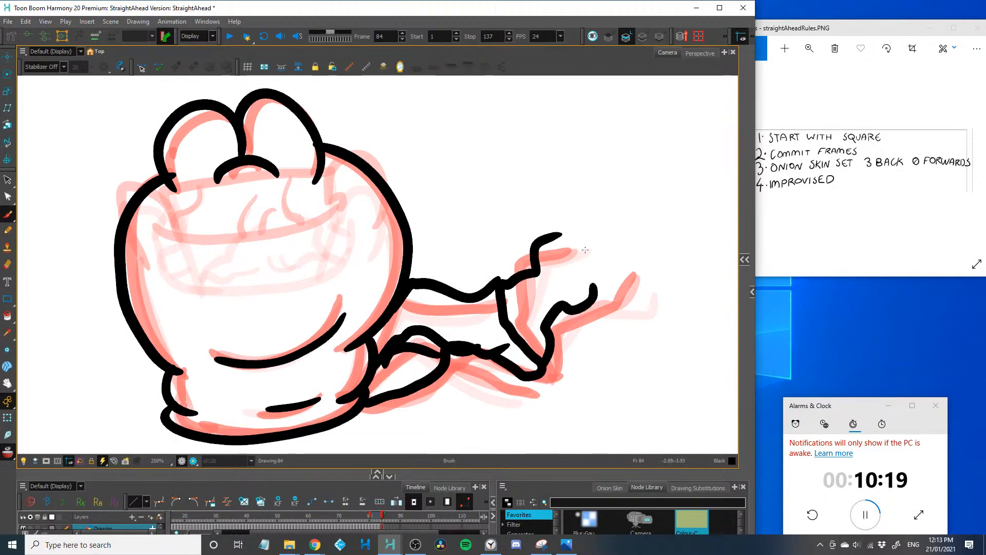
pyautogui.press('.')
# Draw the frame 85 wider bulging head sides, the left neck fold, two domed bumps on top and the arc between them
pyautogui.moveTo(209, 350); pyautogui.dragTo(258, 333)
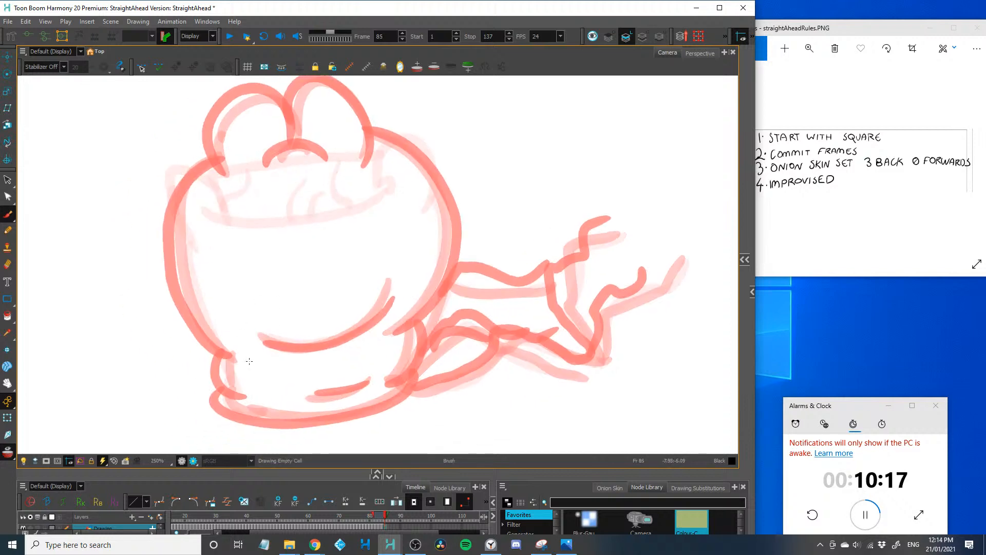
pyautogui.moveTo(241, 395)
pyautogui.mouseDown()
pyautogui.moveTo(200, 348)
pyautogui.moveTo(142, 228)
pyautogui.moveTo(210, 163)
pyautogui.mouseUp()
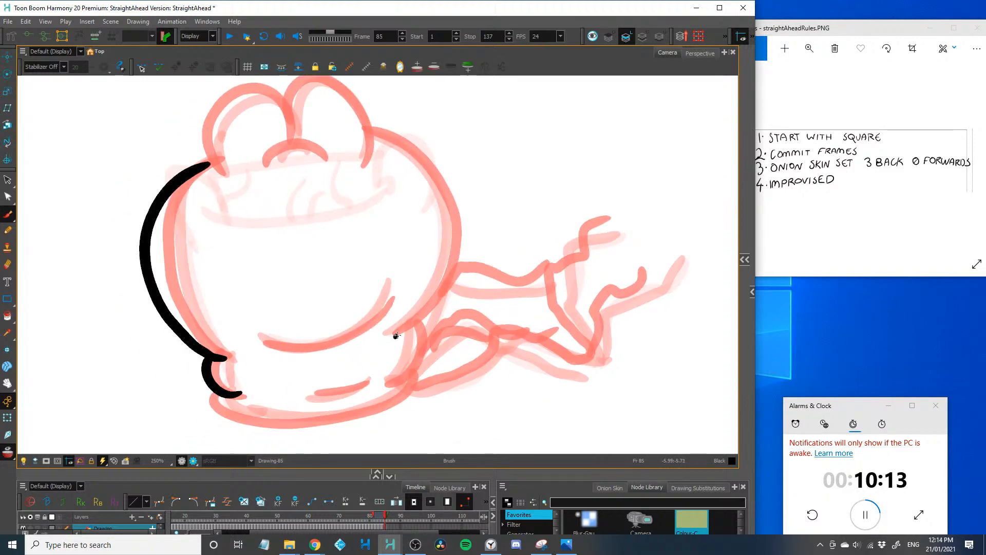
pyautogui.moveTo(394, 337)
pyautogui.mouseDown()
pyautogui.moveTo(468, 237)
pyautogui.moveTo(371, 131)
pyautogui.mouseUp()
pyautogui.moveTo(208, 200)
pyautogui.mouseDown()
pyautogui.moveTo(217, 265)
pyautogui.moveTo(279, 151)
pyautogui.moveTo(296, 175)
pyautogui.moveTo(380, 177)
pyautogui.moveTo(370, 232)
pyautogui.mouseUp()
pyautogui.moveTo(271, 226); pyautogui.dragTo(343, 228)
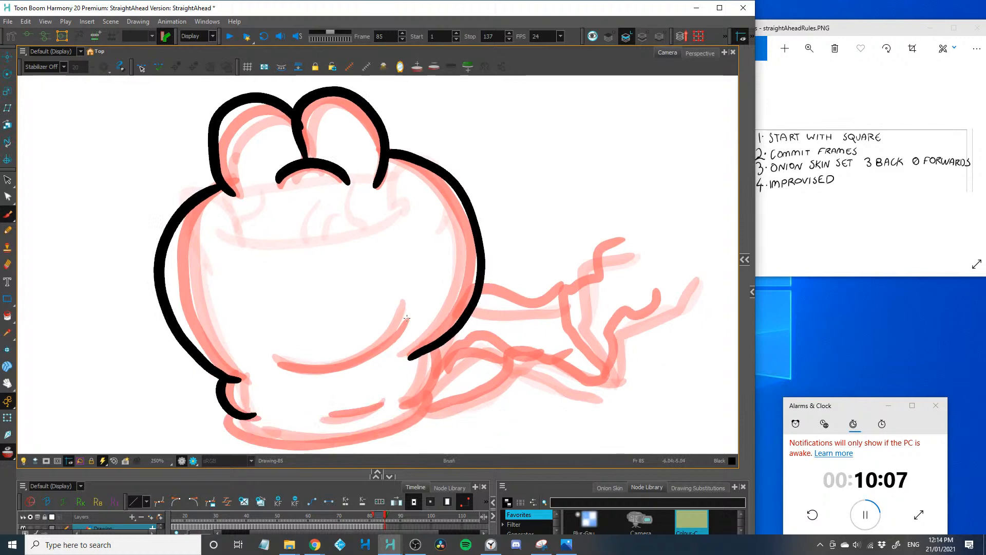
# Draw the frame 85 curved smile, the short base crease, the right neck fold and the flattened base
pyautogui.moveTo(408, 316)
pyautogui.mouseDown()
pyautogui.moveTo(395, 335)
pyautogui.moveTo(257, 364)
pyautogui.mouseUp()
pyautogui.moveTo(383, 399); pyautogui.dragTo(325, 412)
pyautogui.moveTo(441, 338)
pyautogui.mouseDown()
pyautogui.moveTo(421, 411)
pyautogui.moveTo(427, 401)
pyautogui.moveTo(392, 433)
pyautogui.moveTo(276, 448)
pyautogui.moveTo(229, 417)
pyautogui.mouseUp()
pyautogui.moveTo(338, 328); pyautogui.dragTo(289, 330)
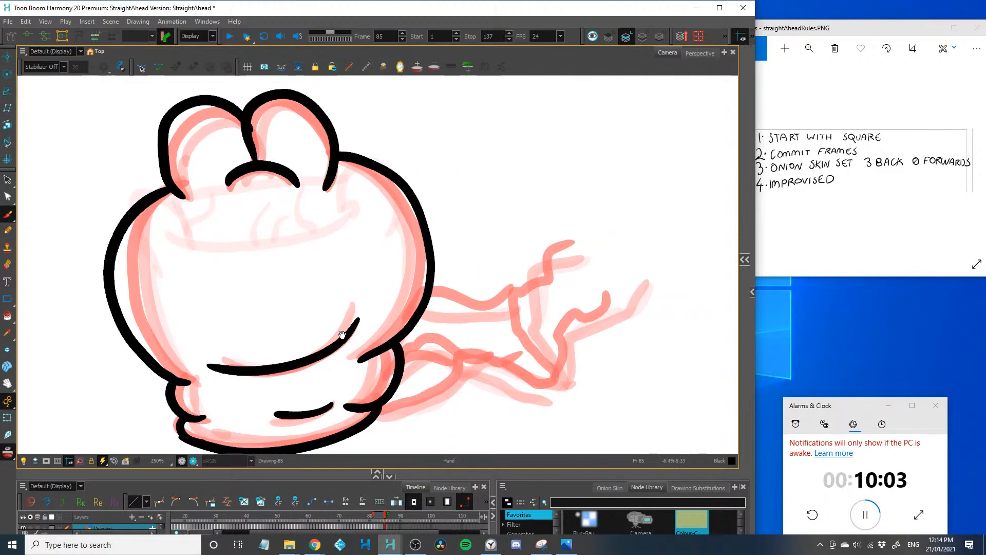
# Draw the frame 85 crumpled arms, body and legs bunched closer behind the head, and advance to frame 86
pyautogui.moveTo(434, 300)
pyautogui.mouseDown()
pyautogui.moveTo(445, 280)
pyautogui.moveTo(487, 278)
pyautogui.moveTo(482, 295)
pyautogui.mouseUp()
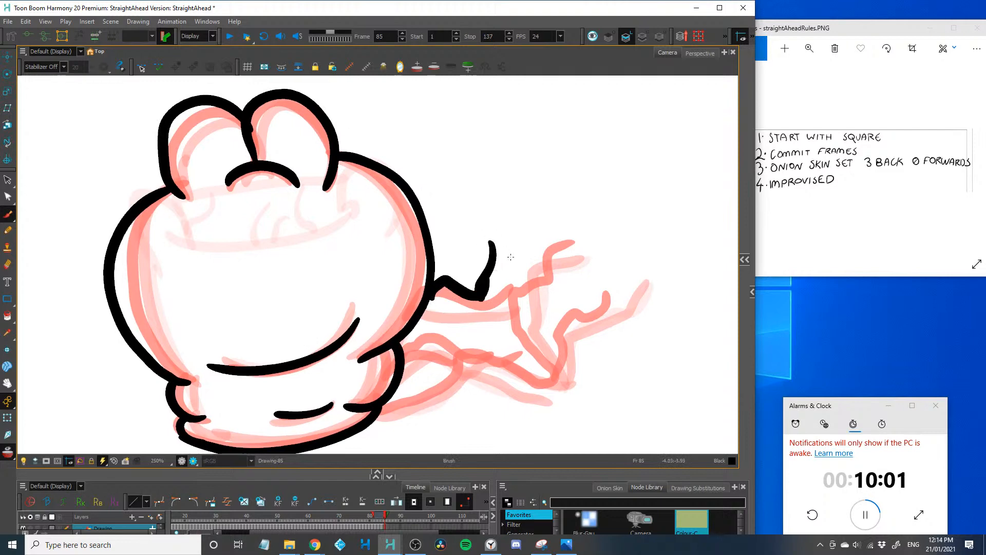
pyautogui.moveTo(513, 258); pyautogui.dragTo(482, 307)
pyautogui.moveTo(390, 398)
pyautogui.mouseDown()
pyautogui.moveTo(430, 361)
pyautogui.moveTo(450, 378)
pyautogui.moveTo(458, 354)
pyautogui.moveTo(544, 372)
pyautogui.moveTo(521, 286)
pyautogui.moveTo(541, 239)
pyautogui.mouseUp()
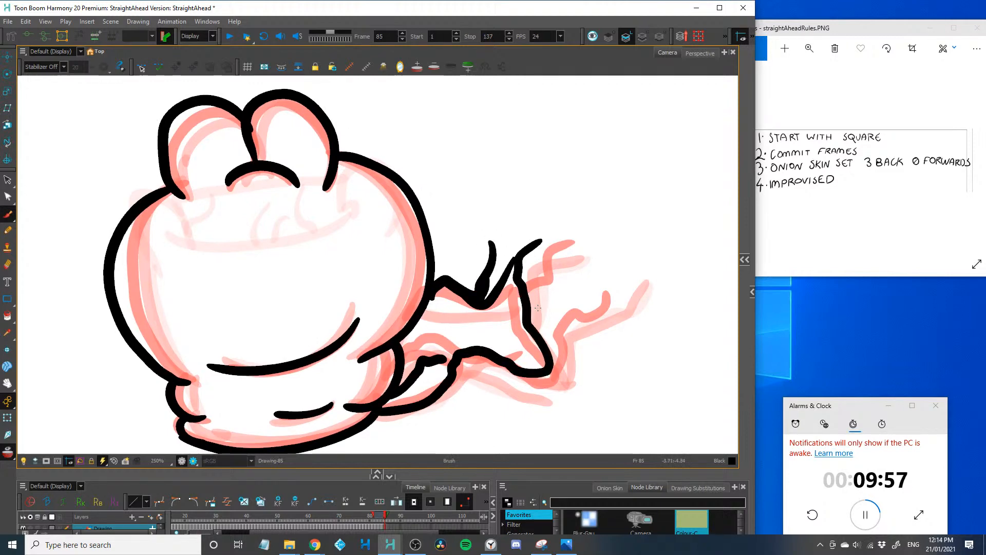
pyautogui.moveTo(546, 289); pyautogui.dragTo(531, 329)
pyautogui.moveTo(461, 298)
pyautogui.mouseDown()
pyautogui.moveTo(437, 312)
pyautogui.moveTo(414, 363)
pyautogui.moveTo(451, 358)
pyautogui.mouseUp()
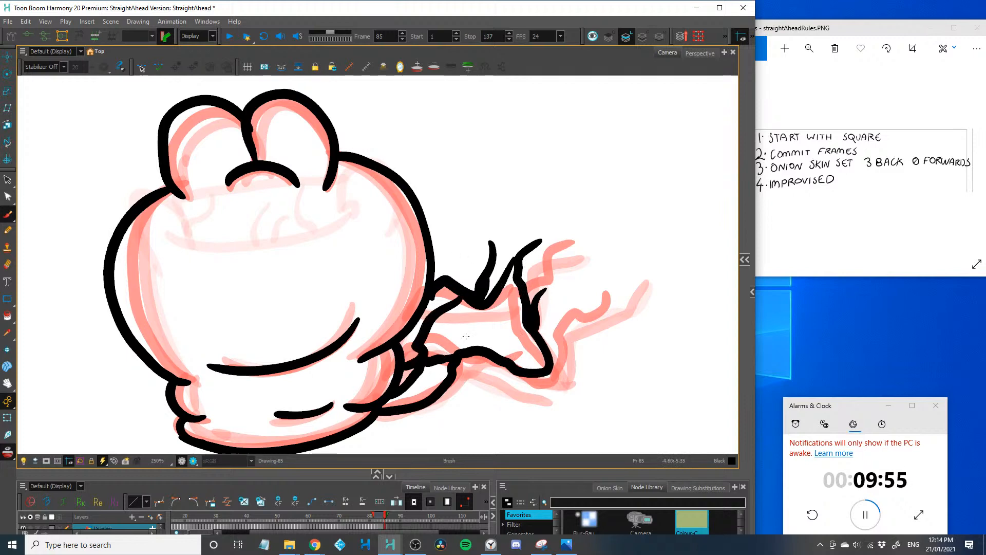
pyautogui.press('.')
# Draw the frame 86 limbs as a small curled loop of wavy lines tucked against the head's lower right side
pyautogui.moveTo(461, 267); pyautogui.dragTo(480, 312)
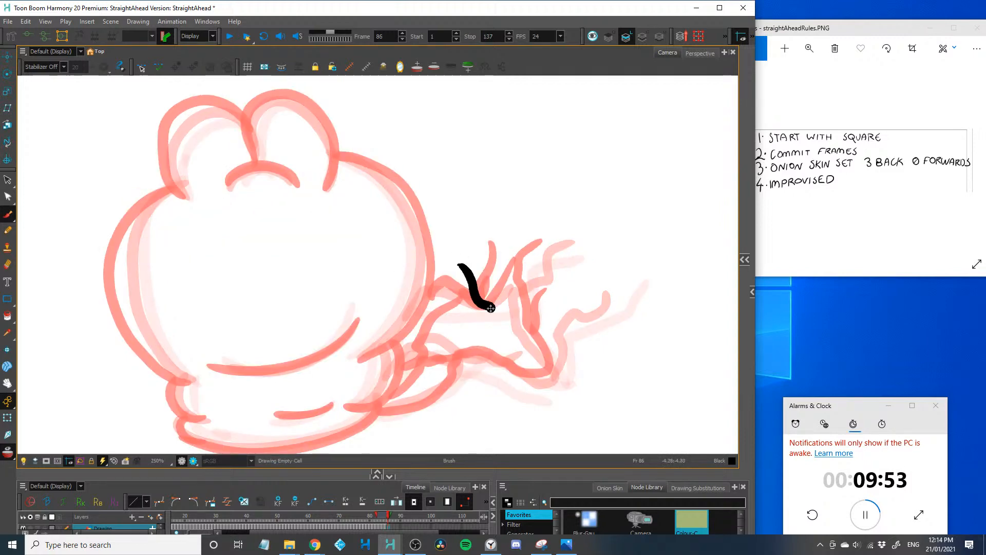
pyautogui.hotkey('ctrl', 'z')
pyautogui.moveTo(483, 266)
pyautogui.mouseDown()
pyautogui.moveTo(496, 336)
pyautogui.moveTo(418, 406)
pyautogui.moveTo(386, 415)
pyautogui.mouseUp()
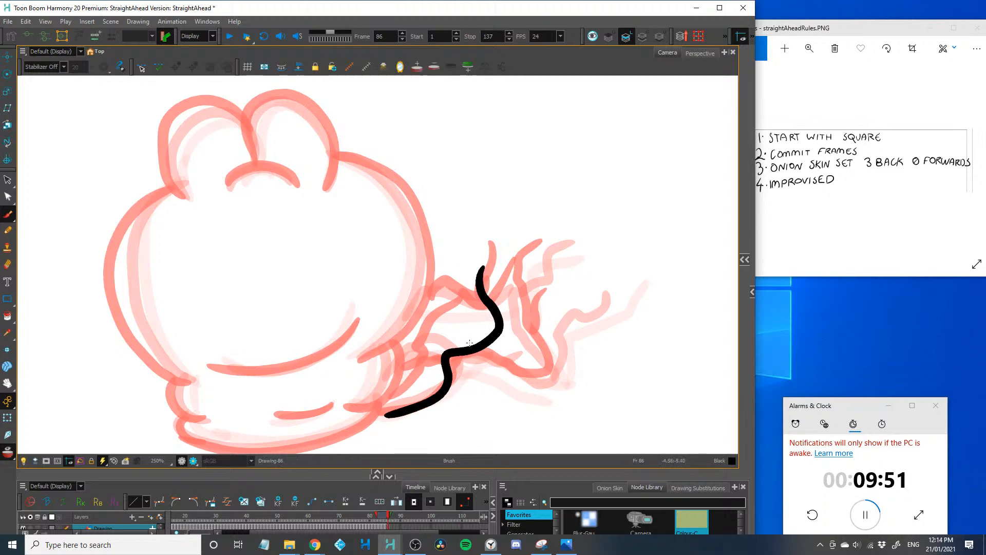
pyautogui.moveTo(470, 305)
pyautogui.mouseDown()
pyautogui.moveTo(432, 322)
pyautogui.moveTo(394, 391)
pyautogui.mouseUp()
pyautogui.moveTo(434, 299); pyautogui.dragTo(475, 288)
pyautogui.moveTo(419, 349); pyautogui.dragTo(400, 410)
# Draw the frame 86 right head side, the two domed bumps on top and the small arc between them
pyautogui.moveTo(386, 167)
pyautogui.mouseDown()
pyautogui.moveTo(433, 240)
pyautogui.moveTo(375, 359)
pyautogui.mouseUp()
pyautogui.moveTo(338, 152)
pyautogui.mouseDown()
pyautogui.moveTo(396, 175)
pyautogui.moveTo(412, 195)
pyautogui.mouseUp()
pyautogui.moveTo(296, 181)
pyautogui.mouseDown()
pyautogui.moveTo(331, 214)
pyautogui.moveTo(339, 150)
pyautogui.moveTo(281, 116)
pyautogui.moveTo(258, 198)
pyautogui.mouseUp()
pyautogui.moveTo(182, 226)
pyautogui.mouseDown()
pyautogui.moveTo(154, 182)
pyautogui.moveTo(248, 141)
pyautogui.mouseUp()
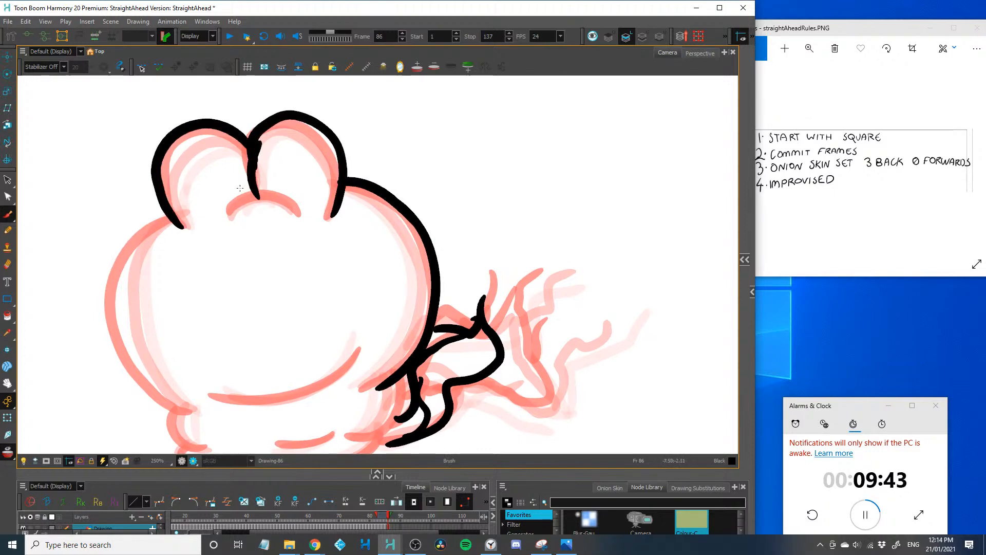
pyautogui.moveTo(228, 208)
pyautogui.mouseDown()
pyautogui.moveTo(293, 212)
pyautogui.moveTo(303, 222)
pyautogui.mouseUp()
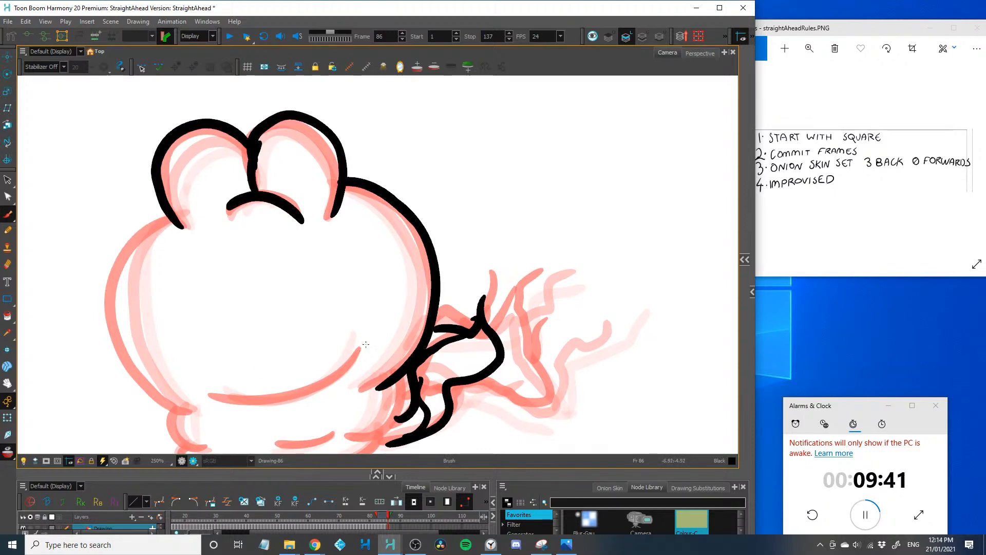
# Draw the frame 86 smile, base crease, neck folds, flattened base and bulging left side, and advance to frame 87
pyautogui.moveTo(366, 344)
pyautogui.mouseDown()
pyautogui.moveTo(254, 403)
pyautogui.moveTo(206, 396)
pyautogui.mouseUp()
pyautogui.moveTo(331, 434); pyautogui.dragTo(279, 441)
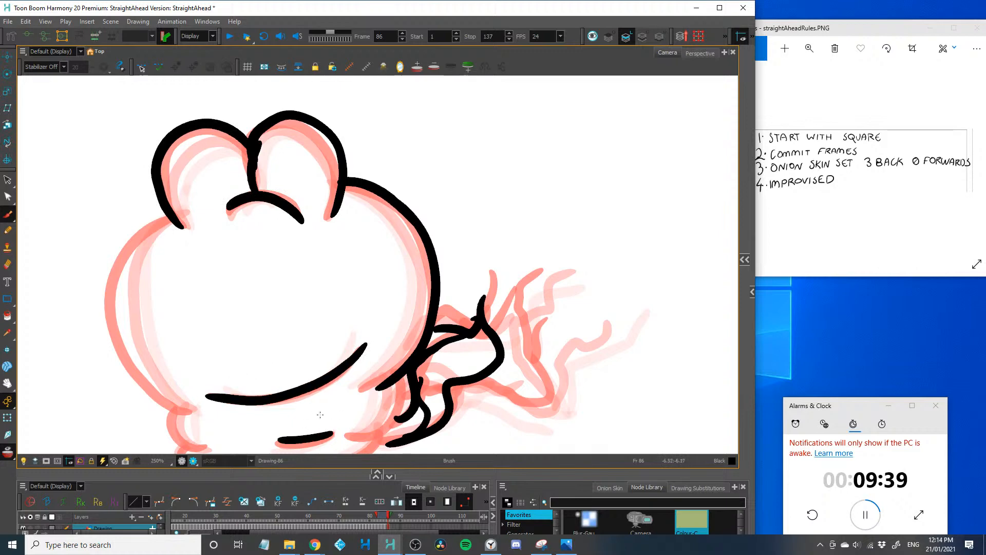
pyautogui.moveTo(328, 410)
pyautogui.mouseDown()
pyautogui.moveTo(369, 369)
pyautogui.moveTo(410, 389)
pyautogui.moveTo(436, 333)
pyautogui.mouseUp()
pyautogui.moveTo(409, 397)
pyautogui.mouseDown()
pyautogui.moveTo(367, 423)
pyautogui.moveTo(282, 437)
pyautogui.moveTo(236, 405)
pyautogui.mouseUp()
pyautogui.moveTo(219, 370)
pyautogui.mouseDown()
pyautogui.moveTo(146, 292)
pyautogui.moveTo(142, 231)
pyautogui.moveTo(204, 171)
pyautogui.mouseUp()
pyautogui.moveTo(204, 370); pyautogui.dragTo(212, 405)
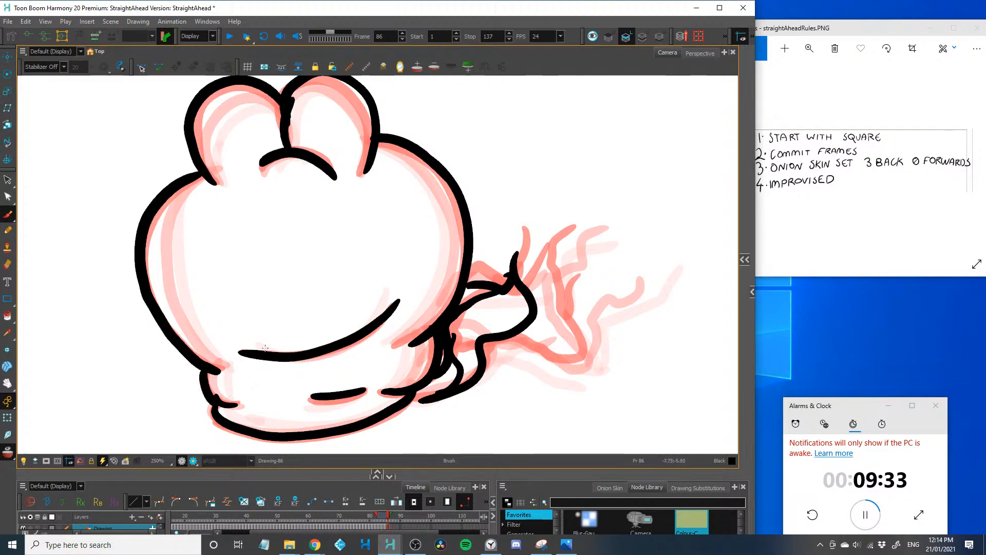
pyautogui.press('.')
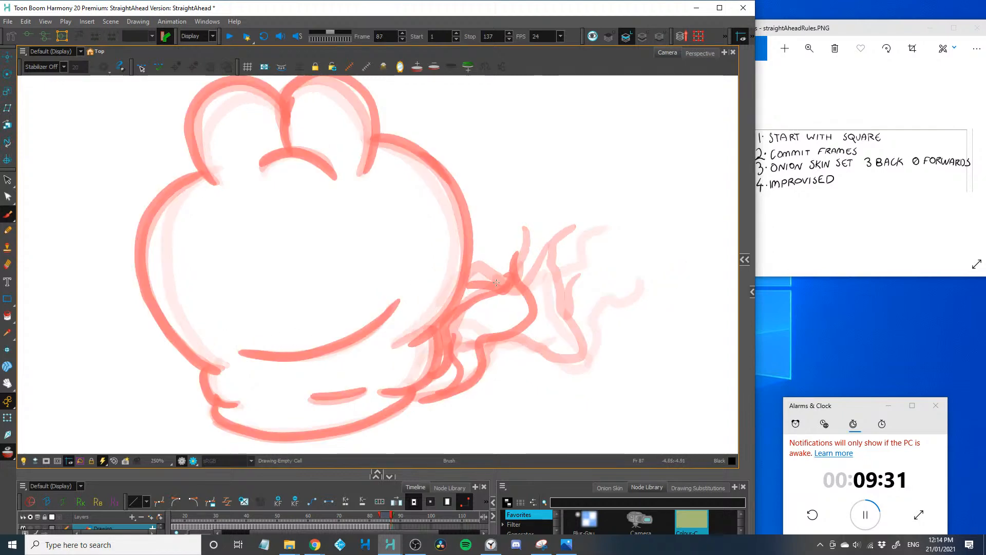
# Draw the frame 87 head outline with two domed bumps, the arc and divider between them, bulging sides and folded base
pyautogui.press('1')
pyautogui.press('space')
pyautogui.moveTo(192, 326); pyautogui.dragTo(195, 352)
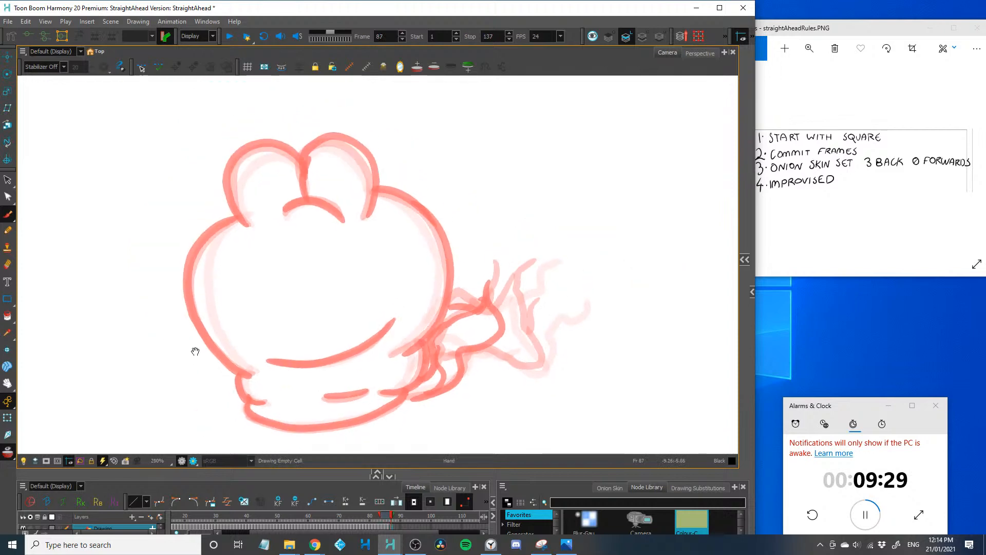
pyautogui.moveTo(246, 225)
pyautogui.mouseDown()
pyautogui.moveTo(224, 175)
pyautogui.moveTo(248, 142)
pyautogui.moveTo(305, 163)
pyautogui.moveTo(294, 158)
pyautogui.moveTo(315, 142)
pyautogui.moveTo(370, 145)
pyautogui.moveTo(369, 219)
pyautogui.mouseUp()
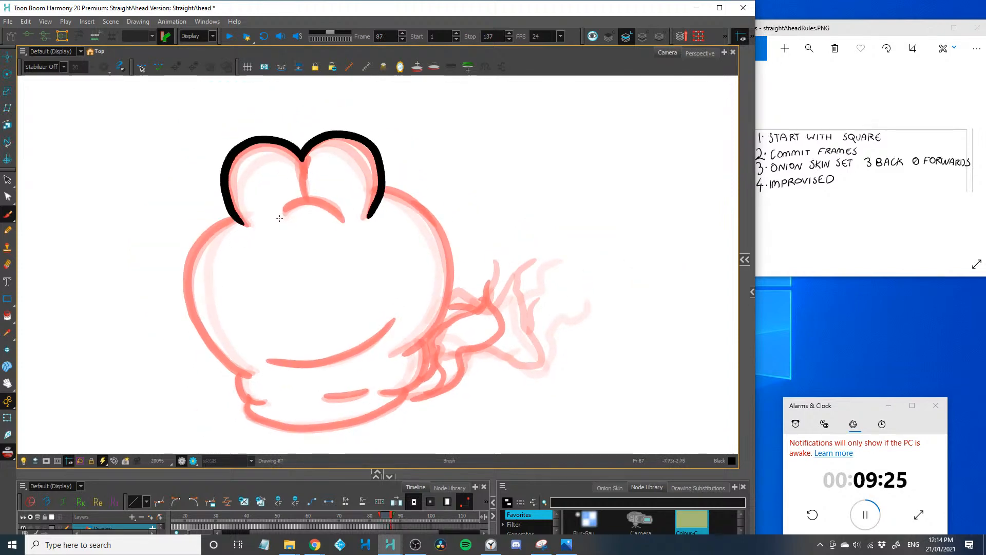
pyautogui.moveTo(279, 219); pyautogui.dragTo(345, 227)
pyautogui.moveTo(306, 199); pyautogui.dragTo(306, 152)
pyautogui.moveTo(386, 190)
pyautogui.mouseDown()
pyautogui.moveTo(429, 212)
pyautogui.moveTo(450, 282)
pyautogui.moveTo(415, 353)
pyautogui.moveTo(420, 373)
pyautogui.moveTo(379, 407)
pyautogui.moveTo(331, 425)
pyautogui.moveTo(249, 408)
pyautogui.moveTo(257, 396)
pyautogui.moveTo(264, 404)
pyautogui.moveTo(238, 381)
pyautogui.moveTo(249, 374)
pyautogui.moveTo(201, 329)
pyautogui.moveTo(186, 273)
pyautogui.moveTo(242, 222)
pyautogui.mouseUp()
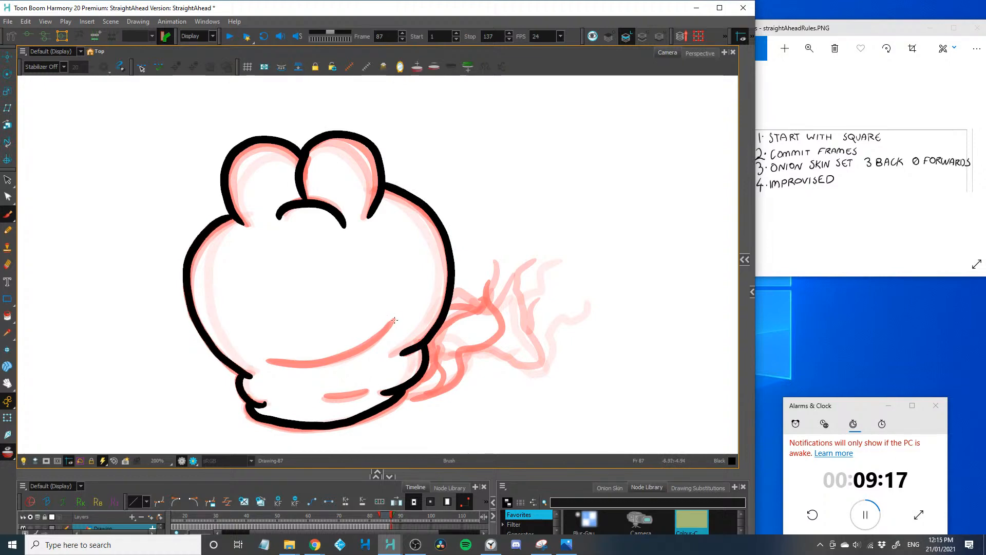
# Draw the frame 87 curved smile, the short base crease and the tiny limb stubs at the neck's right edge
pyautogui.moveTo(394, 320)
pyautogui.mouseDown()
pyautogui.moveTo(374, 341)
pyautogui.moveTo(266, 367)
pyautogui.mouseUp()
pyautogui.moveTo(370, 388); pyautogui.dragTo(324, 397)
pyautogui.moveTo(442, 331); pyautogui.dragTo(426, 368)
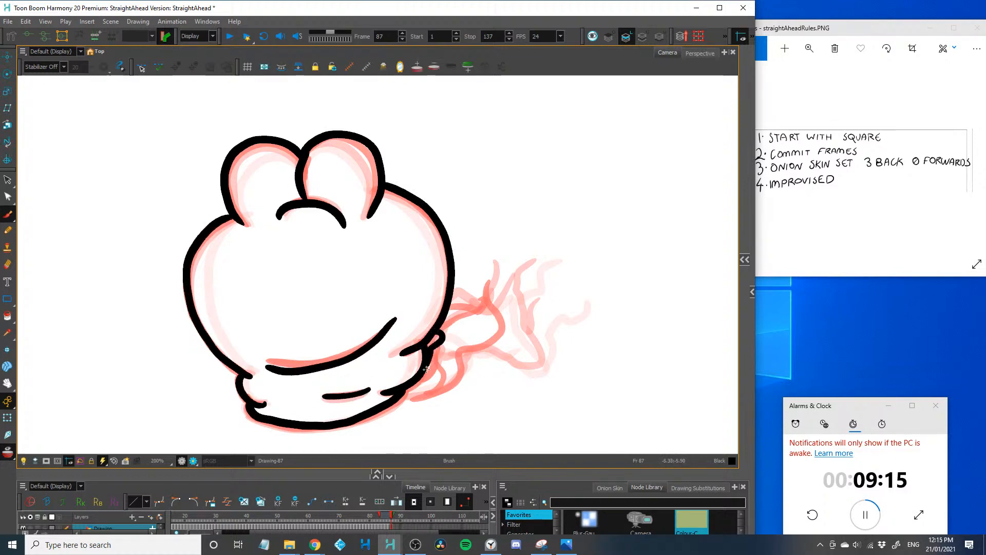
pyautogui.press('1')
pyautogui.press('1')
pyautogui.press('1')
pyautogui.press('1')
pyautogui.press('1')
pyautogui.press('1')
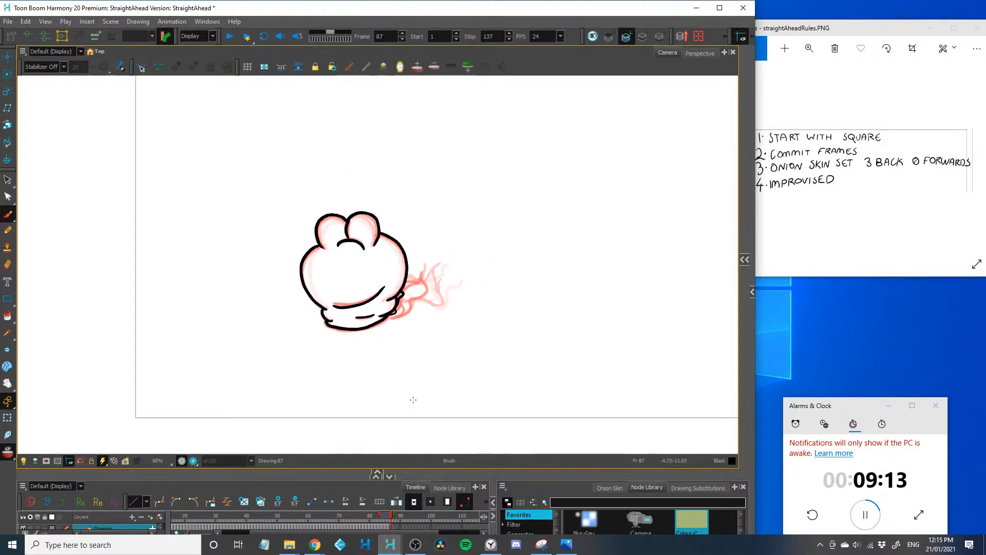
# Try adding drooping eyelids, pupils, lower eye lines and nostrils to the frame 87 head
pyautogui.moveTo(206, 344); pyautogui.dragTo(169, 366)
pyautogui.press('2')
pyautogui.press('2')
pyautogui.press('2')
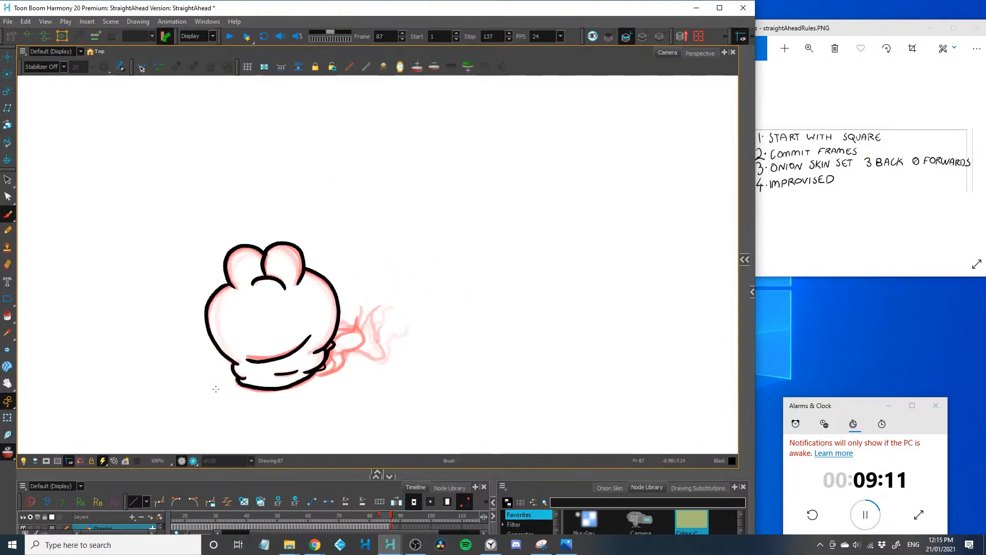
pyautogui.press('2')
pyautogui.press('2')
pyautogui.moveTo(172, 318); pyautogui.dragTo(251, 283)
pyautogui.moveTo(270, 229)
pyautogui.mouseDown()
pyautogui.moveTo(221, 239)
pyautogui.moveTo(337, 237)
pyautogui.mouseUp()
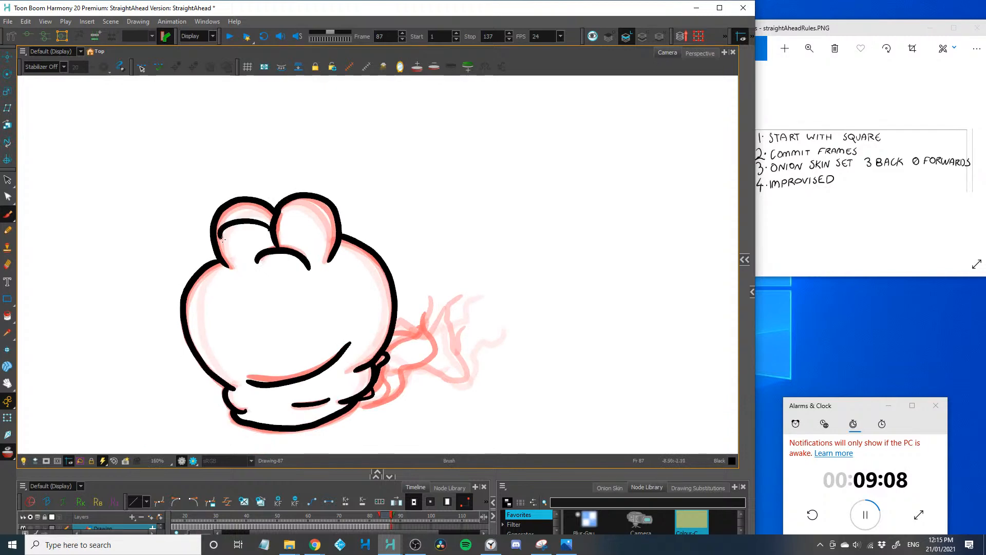
pyautogui.click(304, 228)
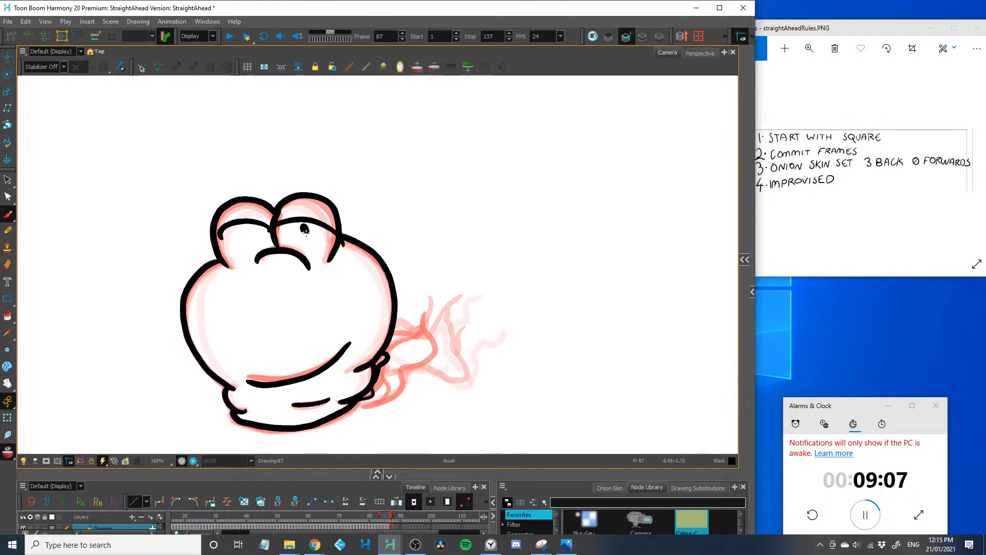
pyautogui.moveTo(243, 236); pyautogui.dragTo(224, 266)
pyautogui.moveTo(263, 284); pyautogui.dragTo(260, 291)
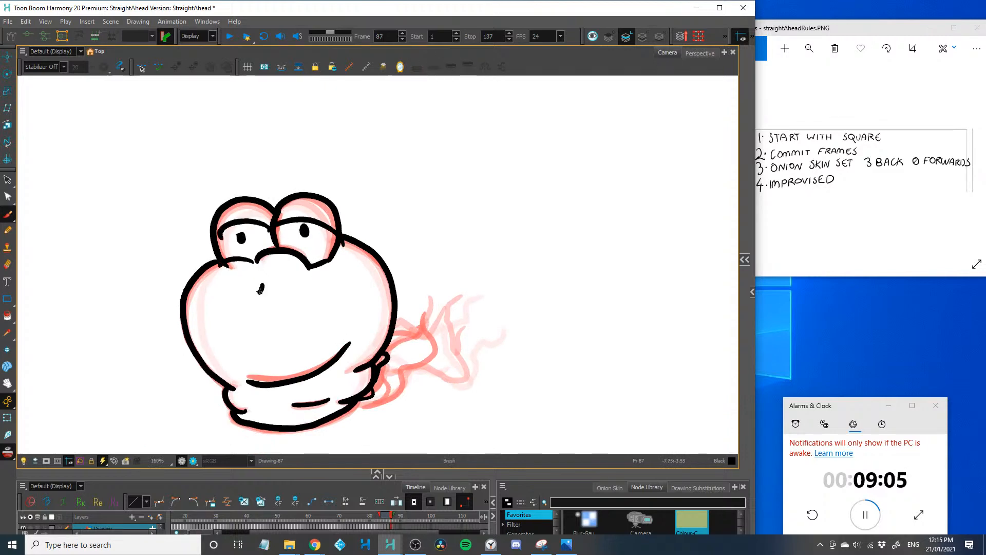
# Try adding short mouth-corner creases and a curved cheek line on each side of the frame 87 face
pyautogui.moveTo(346, 330); pyautogui.dragTo(361, 355)
pyautogui.moveTo(244, 367); pyautogui.dragTo(242, 393)
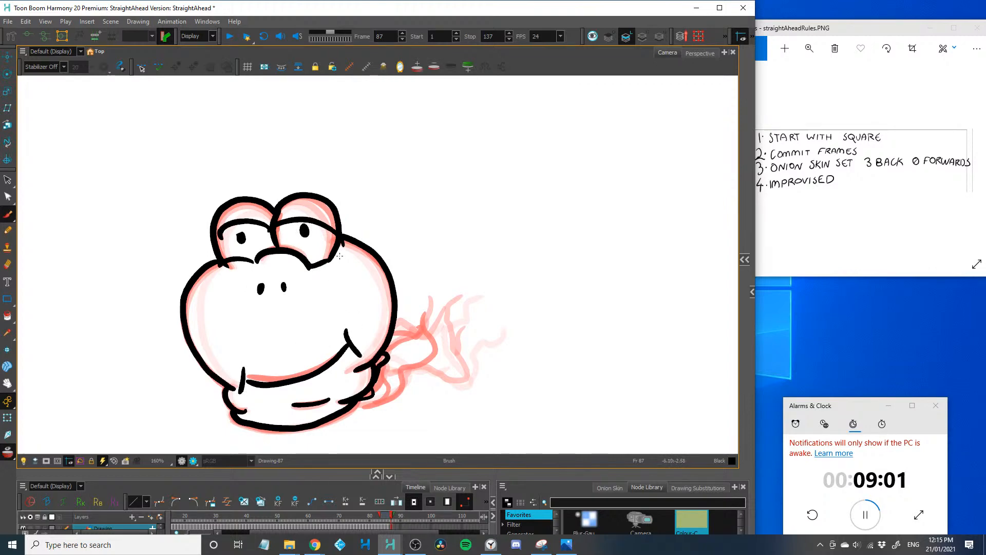
pyautogui.moveTo(337, 261); pyautogui.dragTo(350, 326)
pyautogui.moveTo(228, 271); pyautogui.dragTo(238, 332)
# Undo the facial details on the frame 87 head, from the cheek lines back through the mouth corners, nostrils, pupils and eyelids
pyautogui.press('space')
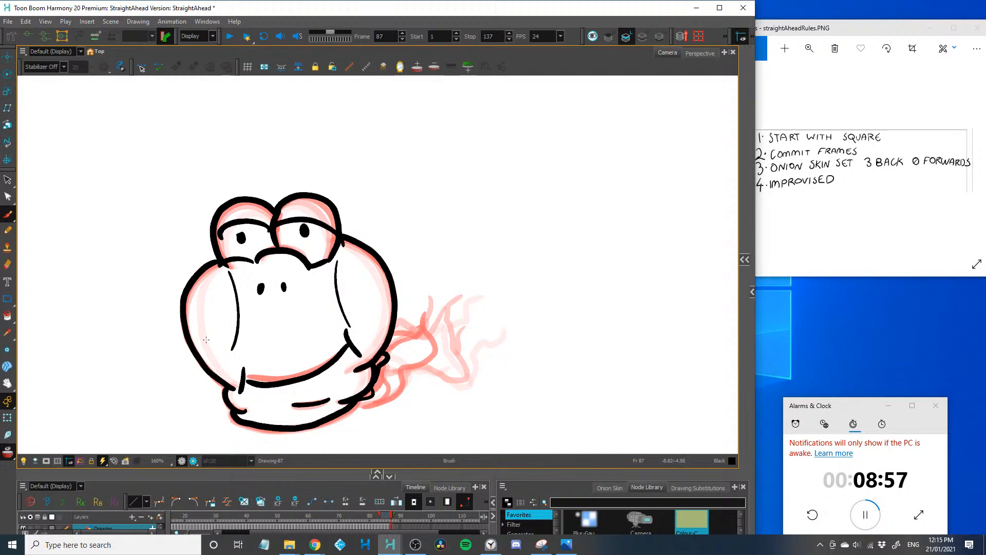
pyautogui.press('ctrl')
pyautogui.hotkey('ctrl', 'z')
pyautogui.hotkey('ctrl', 'z')
pyautogui.hotkey('ctrl', 'z')
pyautogui.hotkey('ctrl', 'z')
pyautogui.hotkey('ctrl', 'z')
pyautogui.hotkey('ctrl', 'z')
pyautogui.hotkey('ctrl', 'z')
pyautogui.hotkey('ctrl', 'z')
pyautogui.hotkey('ctrl', 'z')
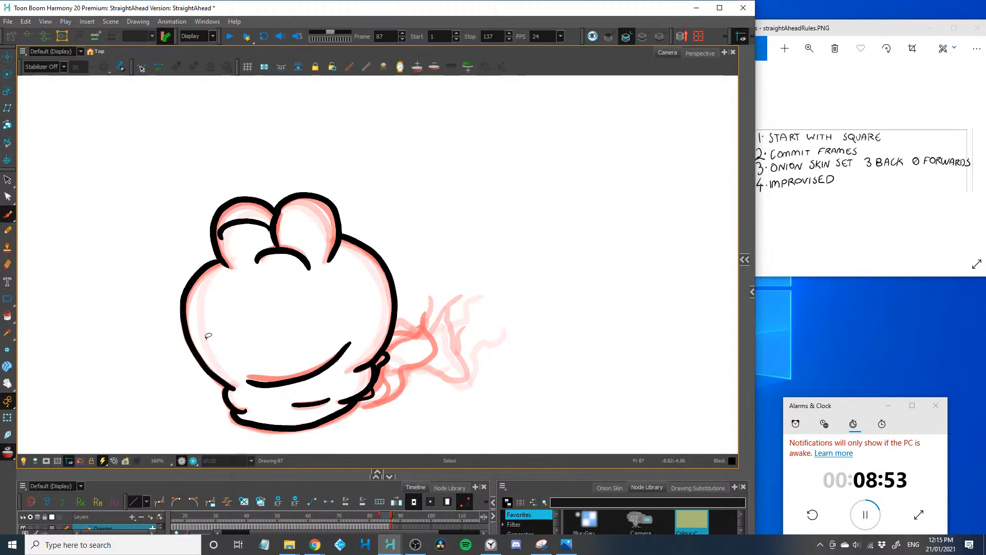
pyautogui.hotkey('ctrl', 'z')
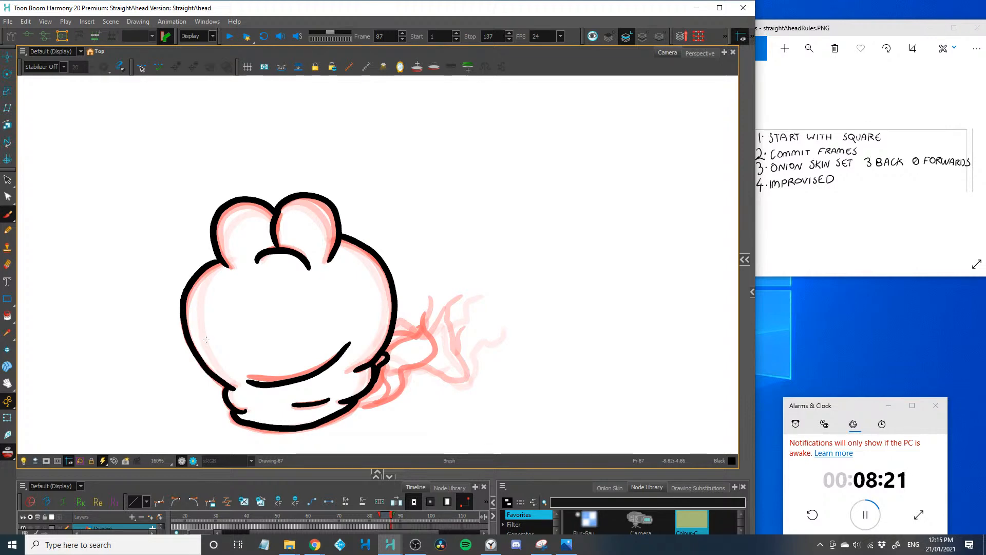
# On frame 87, draw a thin closed-eyelid line across each head bump and two tiny nostril dots below the arc
pyautogui.press('.')
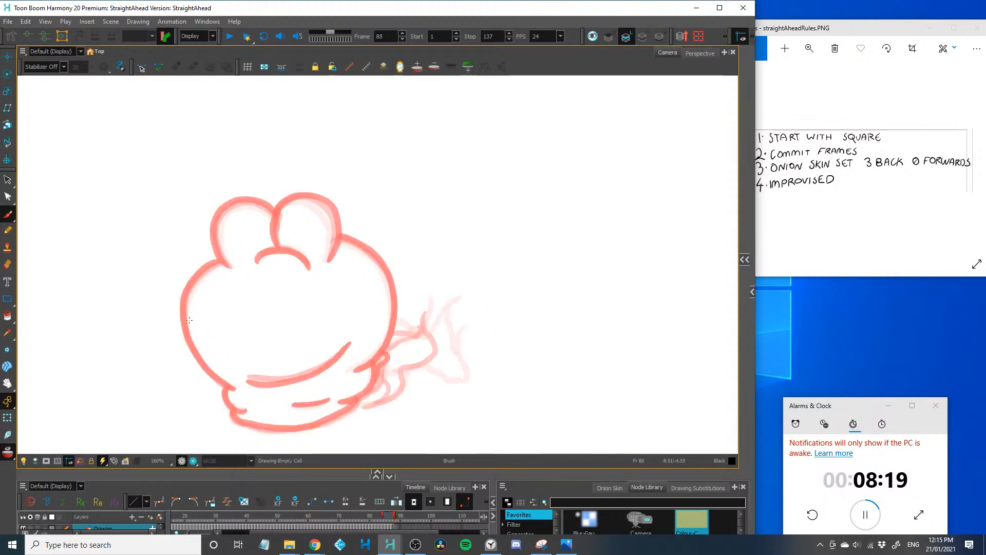
pyautogui.scroll(2, 190, 320)
pyautogui.press(',')
pyautogui.press(',')
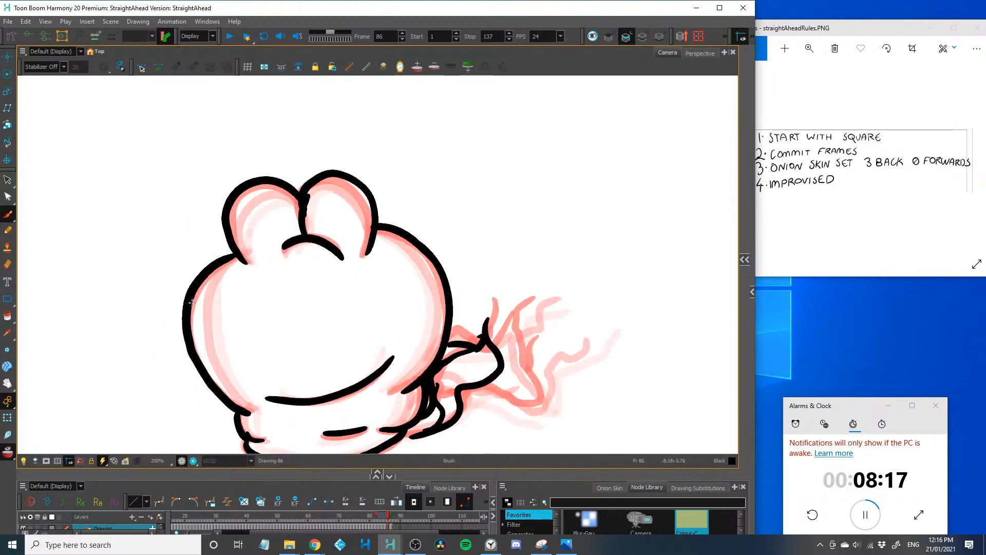
pyautogui.press('.')
pyautogui.moveTo(377, 218); pyautogui.dragTo(339, 228)
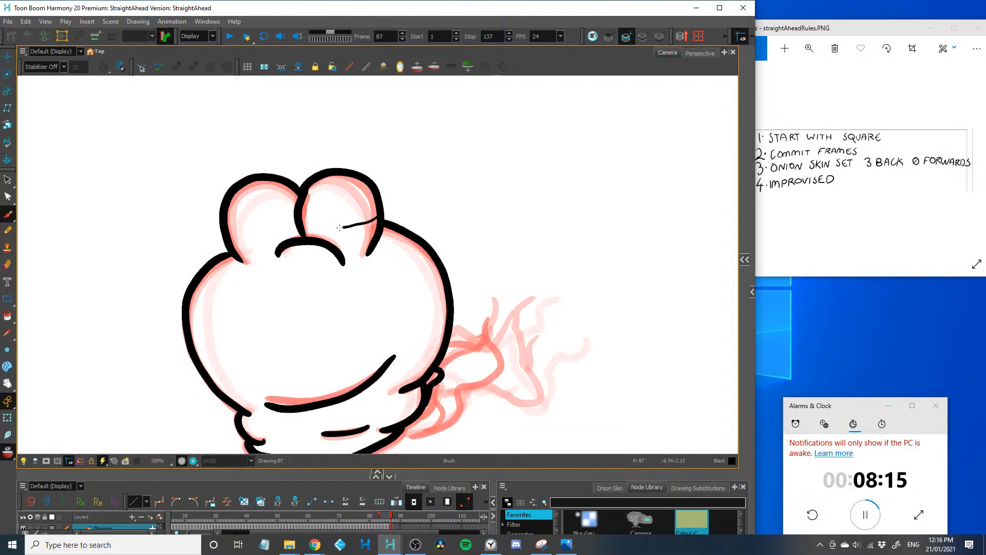
pyautogui.moveTo(234, 232); pyautogui.dragTo(225, 232)
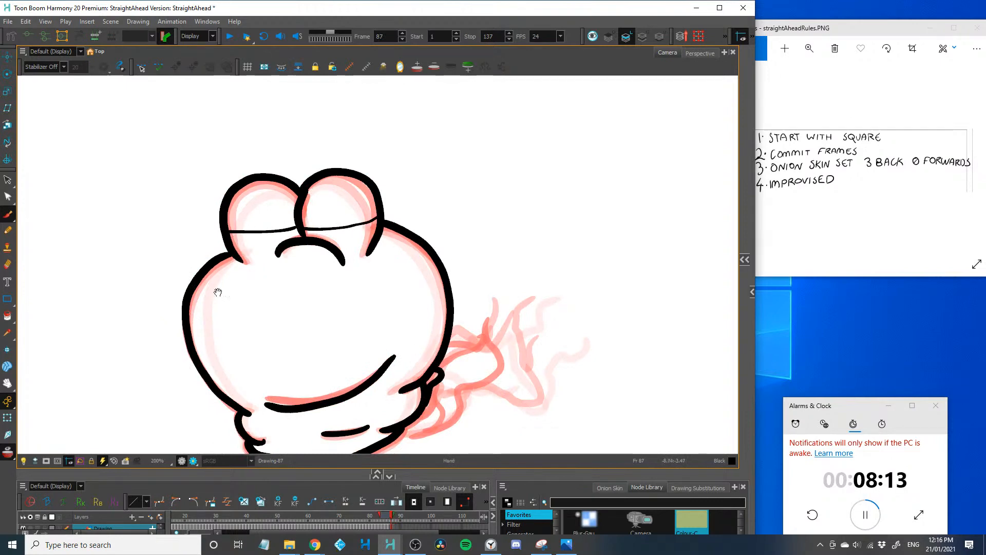
pyautogui.moveTo(218, 290); pyautogui.dragTo(216, 259)
pyautogui.click(290, 254)
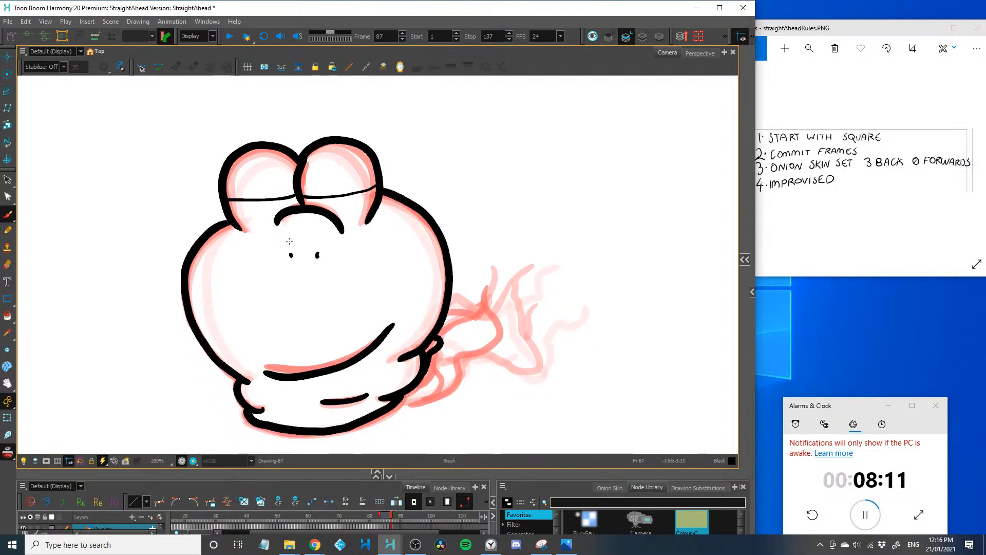
# On frame 88, draw the two domed eye bumps with their divider and the wide arc beneath them
pyautogui.press('.')
pyautogui.moveTo(241, 229)
pyautogui.mouseDown()
pyautogui.moveTo(221, 192)
pyautogui.moveTo(237, 150)
pyautogui.moveTo(295, 157)
pyautogui.moveTo(298, 202)
pyautogui.moveTo(305, 153)
pyautogui.moveTo(364, 147)
pyautogui.moveTo(367, 223)
pyautogui.mouseUp()
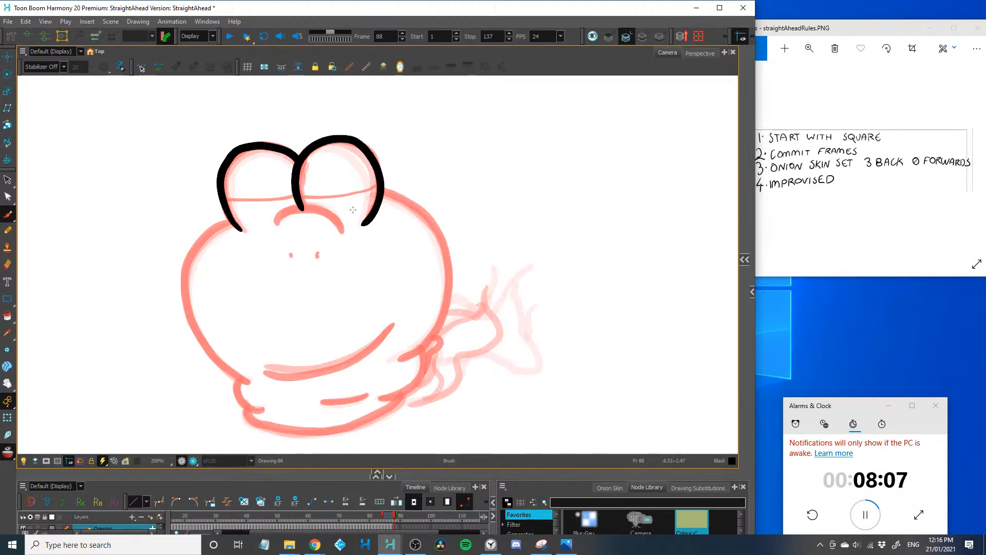
pyautogui.press('2')
pyautogui.moveTo(230, 253)
pyautogui.mouseDown()
pyautogui.moveTo(236, 285)
pyautogui.moveTo(302, 227)
pyautogui.moveTo(349, 249)
pyautogui.mouseUp()
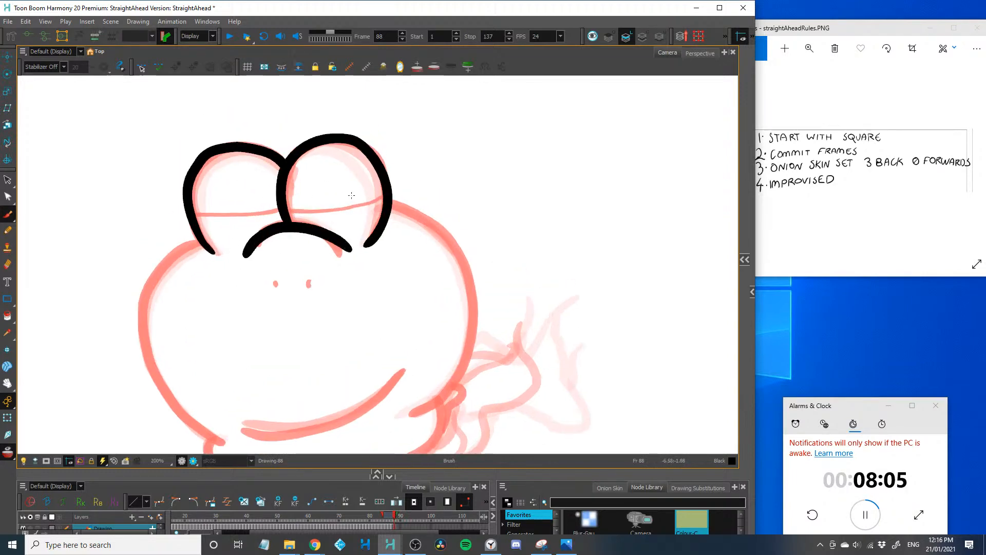
# Draw barely open, slit-like eyelids with small pupils and two short nostrils on frame 88
pyautogui.moveTo(383, 195)
pyautogui.mouseDown()
pyautogui.moveTo(286, 208)
pyautogui.moveTo(339, 212)
pyautogui.moveTo(195, 213)
pyautogui.mouseUp()
pyautogui.moveTo(286, 210)
pyautogui.mouseDown()
pyautogui.moveTo(196, 217)
pyautogui.moveTo(238, 214)
pyautogui.mouseUp()
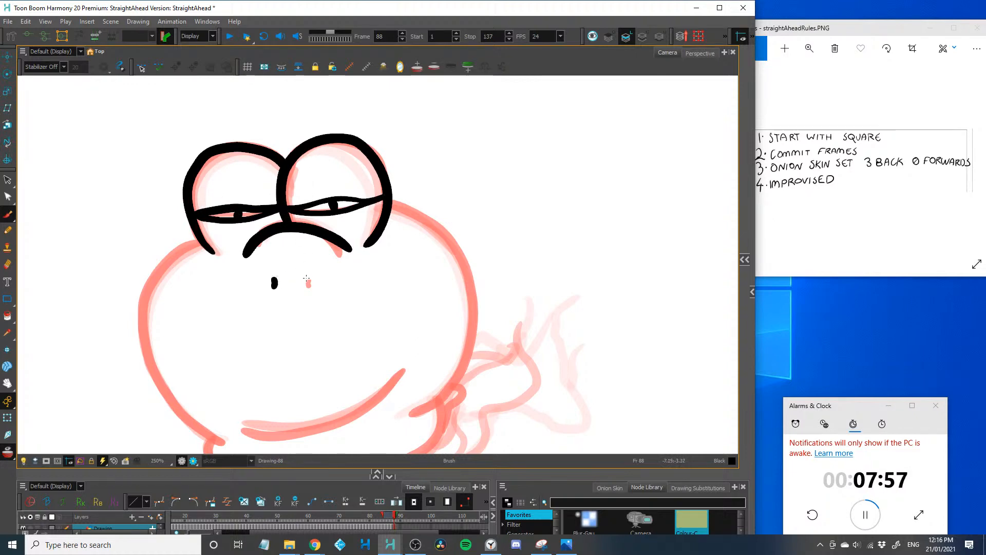
pyautogui.moveTo(306, 278); pyautogui.dragTo(304, 287)
# Draw the frame 88 head's bulging sides, a smile thickened toward its raised end, the short crease and the folded base
pyautogui.moveTo(406, 416)
pyautogui.mouseDown()
pyautogui.moveTo(464, 329)
pyautogui.moveTo(393, 195)
pyautogui.mouseUp()
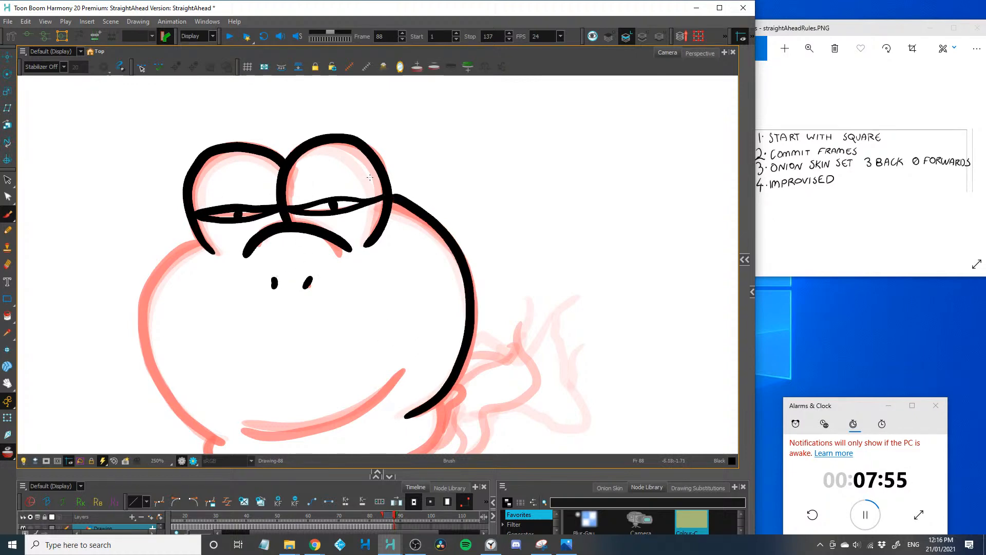
pyautogui.moveTo(223, 442)
pyautogui.mouseDown()
pyautogui.moveTo(153, 366)
pyautogui.moveTo(203, 245)
pyautogui.mouseUp()
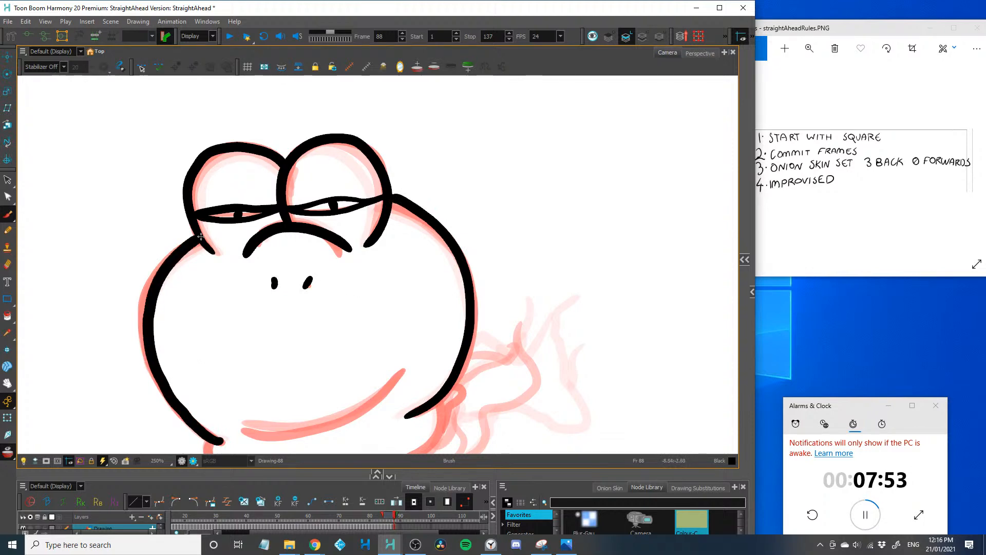
pyautogui.moveTo(149, 307); pyautogui.dragTo(121, 228)
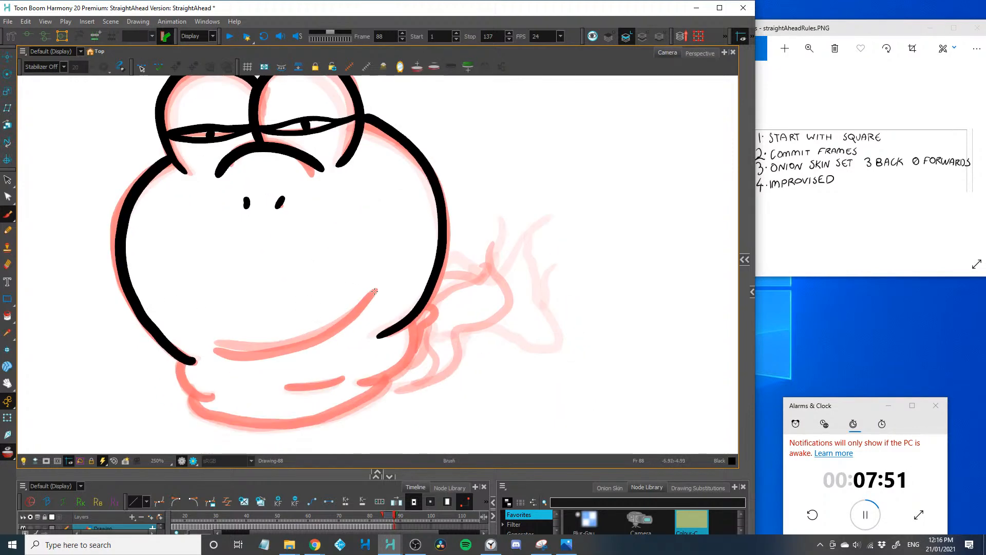
pyautogui.moveTo(374, 292)
pyautogui.mouseDown()
pyautogui.moveTo(246, 353)
pyautogui.moveTo(218, 351)
pyautogui.moveTo(354, 319)
pyautogui.moveTo(318, 348)
pyautogui.moveTo(280, 355)
pyautogui.mouseUp()
pyautogui.moveTo(335, 334); pyautogui.dragTo(303, 349)
pyautogui.moveTo(343, 376)
pyautogui.mouseDown()
pyautogui.moveTo(289, 386)
pyautogui.moveTo(416, 318)
pyautogui.mouseUp()
pyautogui.moveTo(385, 379)
pyautogui.mouseDown()
pyautogui.moveTo(315, 422)
pyautogui.moveTo(182, 386)
pyautogui.moveTo(173, 337)
pyautogui.moveTo(156, 338)
pyautogui.moveTo(154, 356)
pyautogui.mouseUp()
# Add a thin curved cheek line on each side of the frame 88 face
pyautogui.press('space')
pyautogui.moveTo(363, 216); pyautogui.dragTo(377, 294)
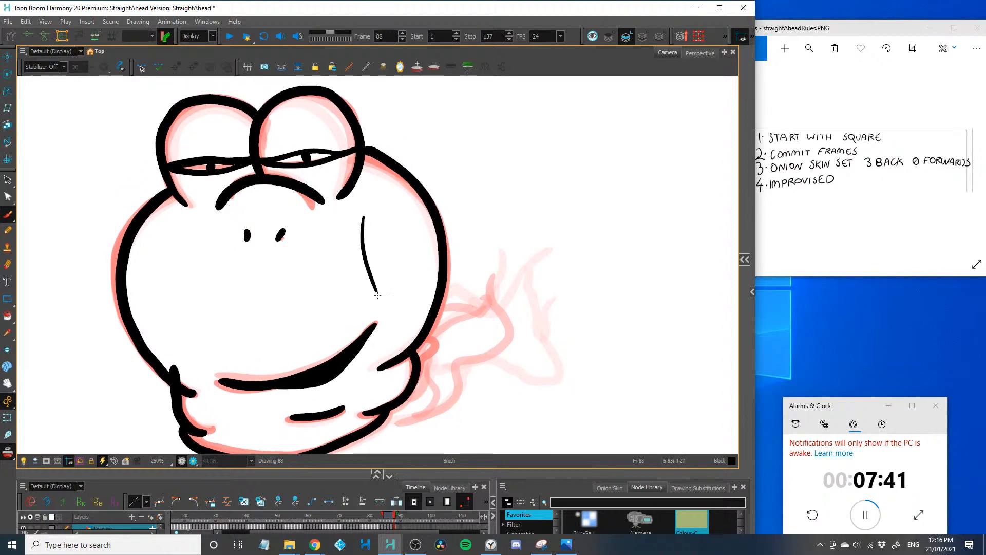
pyautogui.moveTo(190, 236); pyautogui.dragTo(193, 331)
pyautogui.press('space')
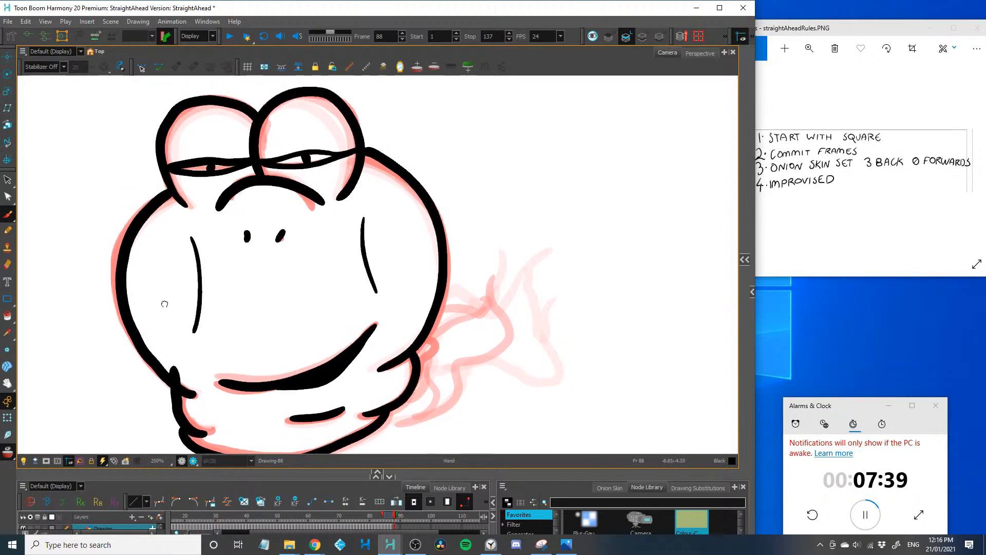
# On frame 89, draw the two domed eye bumps and the divider between them over the onion skin
pyautogui.moveTo(164, 303); pyautogui.dragTo(163, 336)
pyautogui.press('.')
pyautogui.moveTo(261, 213)
pyautogui.mouseDown()
pyautogui.moveTo(263, 135)
pyautogui.moveTo(362, 210)
pyautogui.moveTo(339, 231)
pyautogui.mouseUp()
pyautogui.moveTo(186, 240)
pyautogui.mouseDown()
pyautogui.moveTo(163, 181)
pyautogui.moveTo(263, 155)
pyautogui.mouseUp()
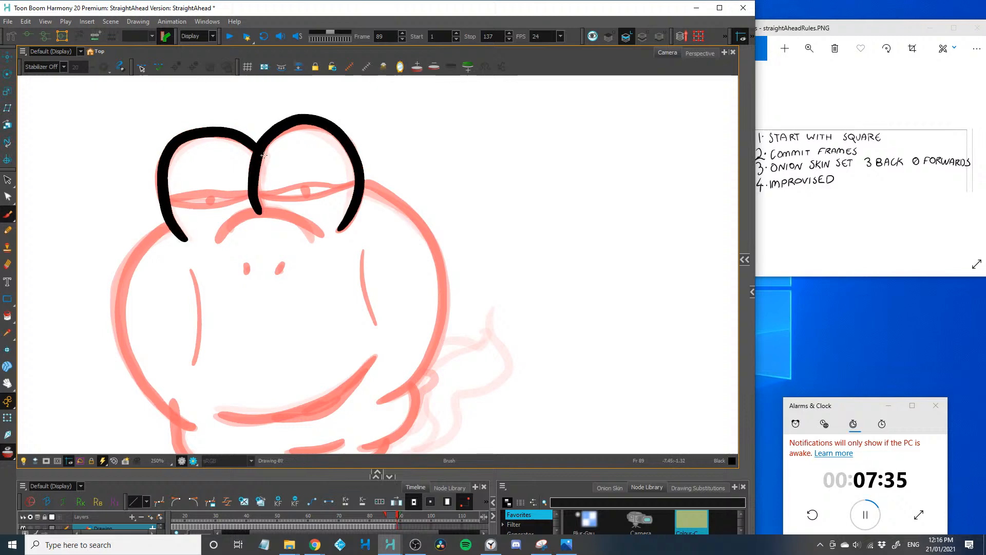
# Draw half-open upper and lower eyelids with oval pupils inside both frame 89 eye bumps
pyautogui.press('2')
pyautogui.press('2')
pyautogui.moveTo(190, 209)
pyautogui.mouseDown()
pyautogui.moveTo(173, 298)
pyautogui.moveTo(316, 266)
pyautogui.moveTo(243, 310)
pyautogui.moveTo(158, 293)
pyautogui.mouseUp()
pyautogui.moveTo(232, 268)
pyautogui.mouseDown()
pyautogui.moveTo(229, 290)
pyautogui.moveTo(234, 280)
pyautogui.mouseUp()
pyautogui.press('space')
pyautogui.moveTo(91, 287); pyautogui.dragTo(198, 283)
pyautogui.moveTo(254, 263)
pyautogui.mouseDown()
pyautogui.moveTo(123, 287)
pyautogui.moveTo(254, 303)
pyautogui.mouseUp()
pyautogui.moveTo(187, 274); pyautogui.dragTo(188, 285)
# Draw the frame 89 arc below the eyes, redoing the first attempt, and add two slanted nostrils
pyautogui.moveTo(185, 346); pyautogui.dragTo(342, 330)
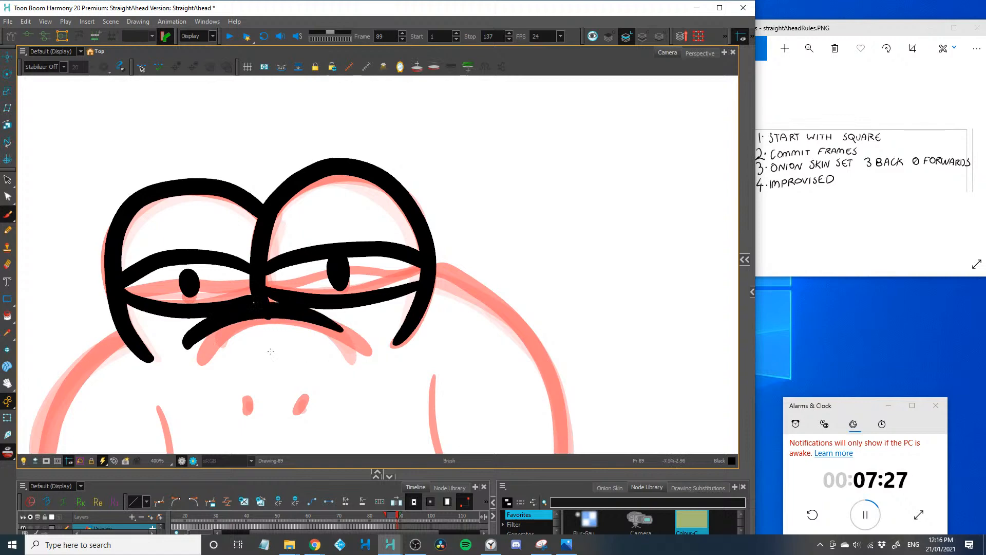
pyautogui.hotkey('ctrl', 'z')
pyautogui.moveTo(198, 359)
pyautogui.mouseDown()
pyautogui.moveTo(211, 341)
pyautogui.moveTo(379, 369)
pyautogui.mouseUp()
pyautogui.moveTo(258, 380)
pyautogui.mouseDown()
pyautogui.moveTo(261, 327)
pyautogui.moveTo(302, 361)
pyautogui.moveTo(306, 343)
pyautogui.mouseUp()
# Draw the frame 89 head's bulging sides, the neck fold on each side and the rounded base
pyautogui.moveTo(249, 341)
pyautogui.mouseDown()
pyautogui.moveTo(255, 360)
pyautogui.moveTo(224, 266)
pyautogui.moveTo(228, 249)
pyautogui.mouseUp()
pyautogui.press('1')
pyautogui.press('1')
pyautogui.moveTo(264, 379)
pyautogui.mouseDown()
pyautogui.moveTo(211, 342)
pyautogui.moveTo(227, 182)
pyautogui.moveTo(238, 175)
pyautogui.mouseUp()
pyautogui.moveTo(449, 357)
pyautogui.mouseDown()
pyautogui.moveTo(496, 309)
pyautogui.moveTo(465, 154)
pyautogui.moveTo(419, 128)
pyautogui.mouseUp()
pyautogui.moveTo(482, 337)
pyautogui.mouseDown()
pyautogui.moveTo(434, 397)
pyautogui.moveTo(446, 407)
pyautogui.moveTo(376, 441)
pyautogui.moveTo(258, 418)
pyautogui.moveTo(247, 378)
pyautogui.mouseUp()
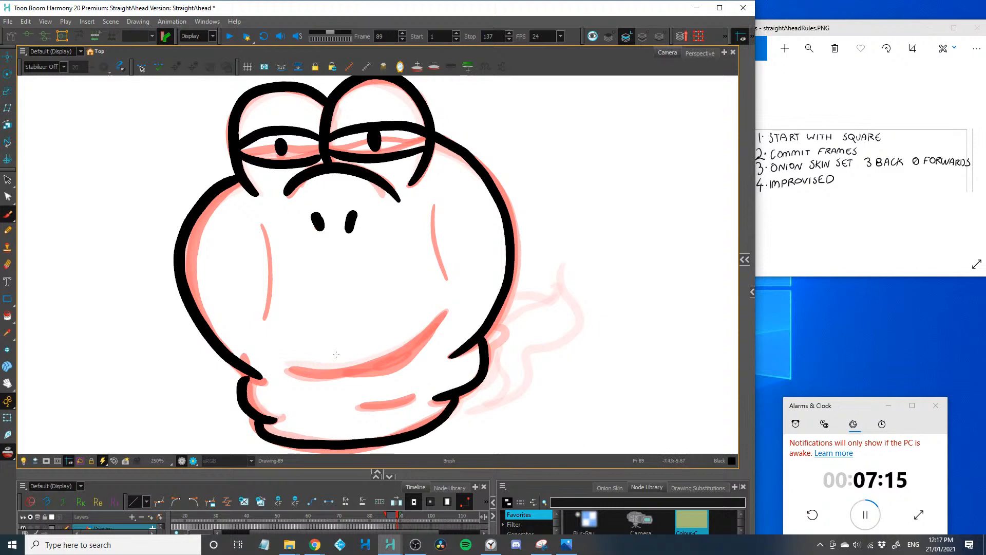
# Draw the frame 89 smile with a small open mouth hanging from its raised end and a tongue inside
pyautogui.moveTo(437, 323); pyautogui.dragTo(277, 380)
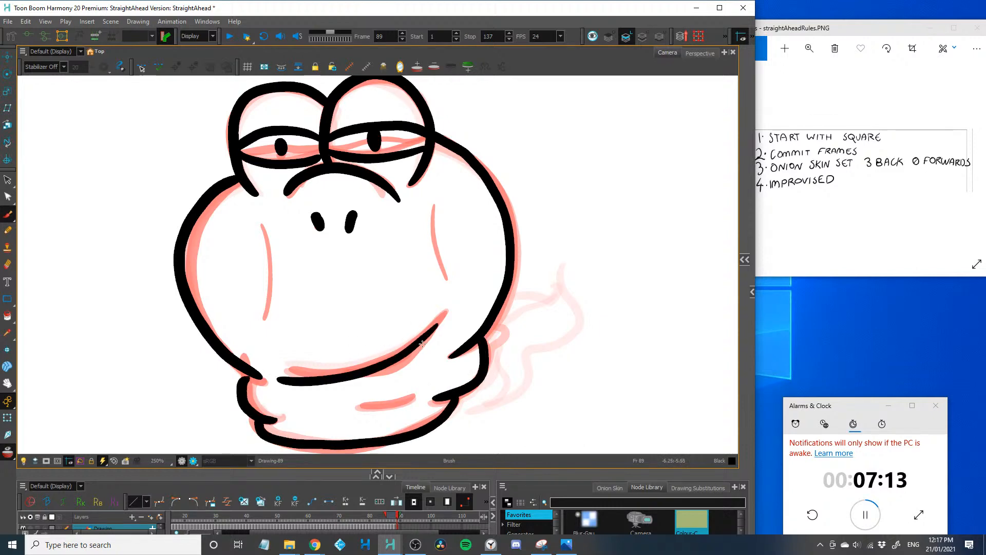
pyautogui.moveTo(427, 336)
pyautogui.mouseDown()
pyautogui.moveTo(419, 370)
pyautogui.moveTo(338, 379)
pyautogui.mouseUp()
pyautogui.moveTo(409, 373); pyautogui.dragTo(376, 396)
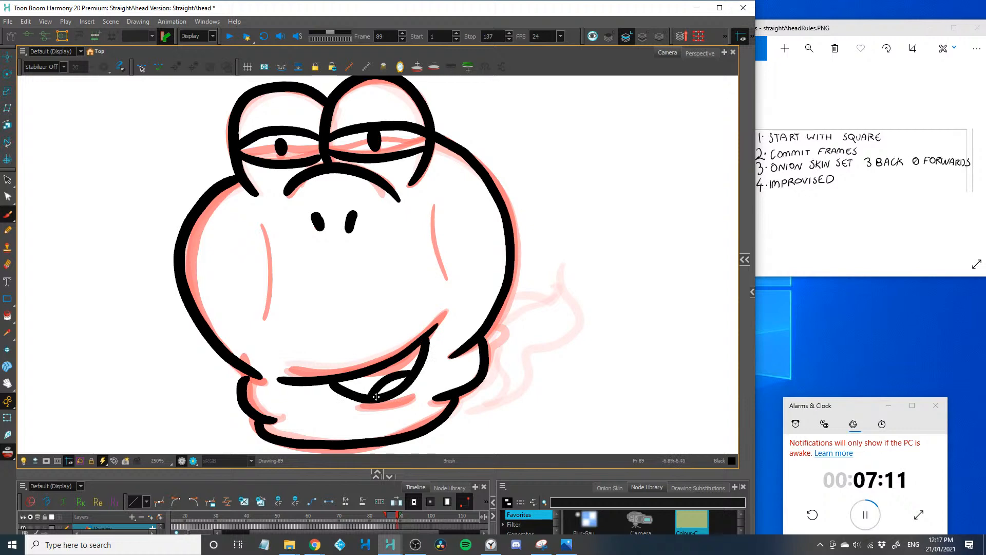
# Add a thin curved cheek line on each side of the frame 89 face
pyautogui.moveTo(431, 197); pyautogui.dragTo(453, 296)
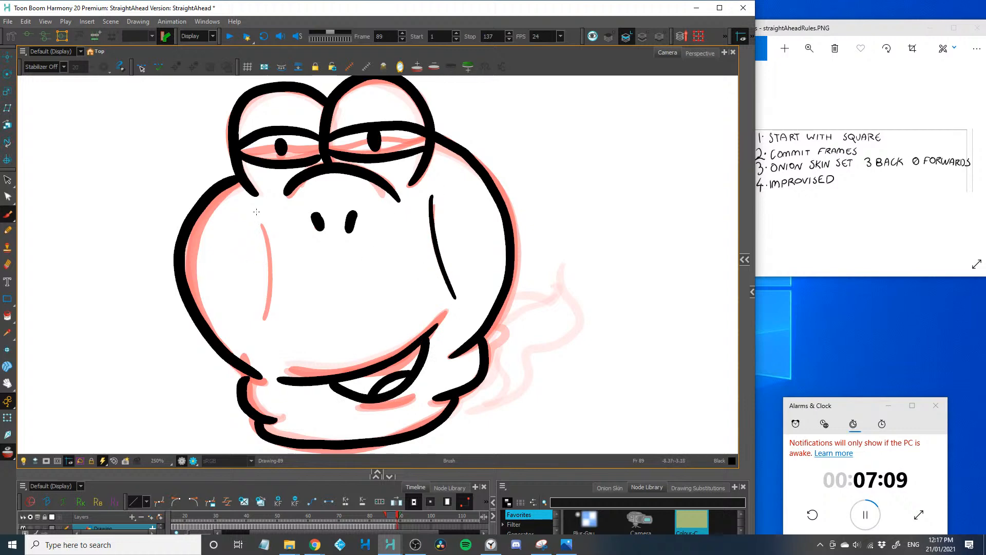
pyautogui.press('2')
pyautogui.moveTo(259, 210)
pyautogui.mouseDown()
pyautogui.moveTo(265, 327)
pyautogui.moveTo(177, 305)
pyautogui.mouseUp()
pyautogui.press('space')
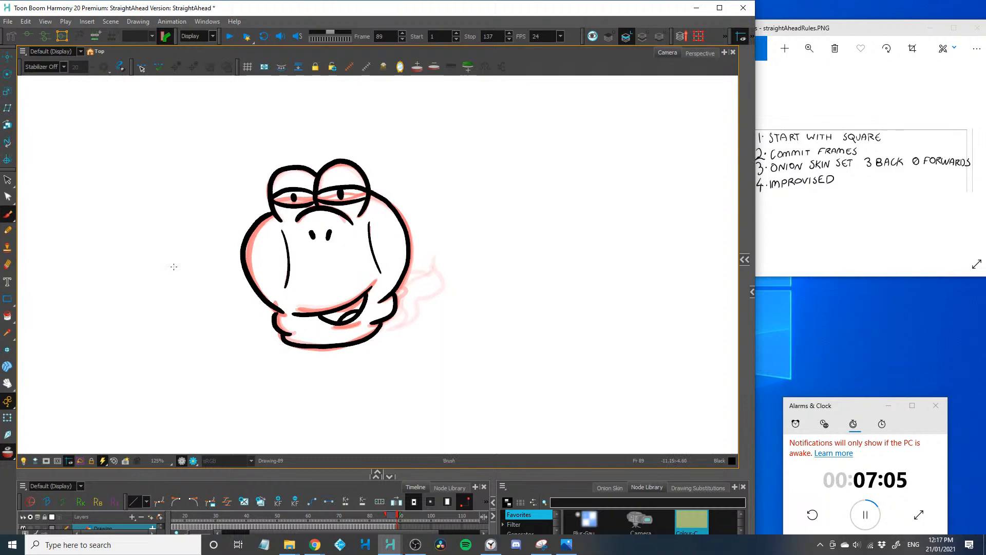
pyautogui.press('1')
# On frame 90, draw the two domed eye bumps with their divider and the wide arc beneath them
pyautogui.press('.')
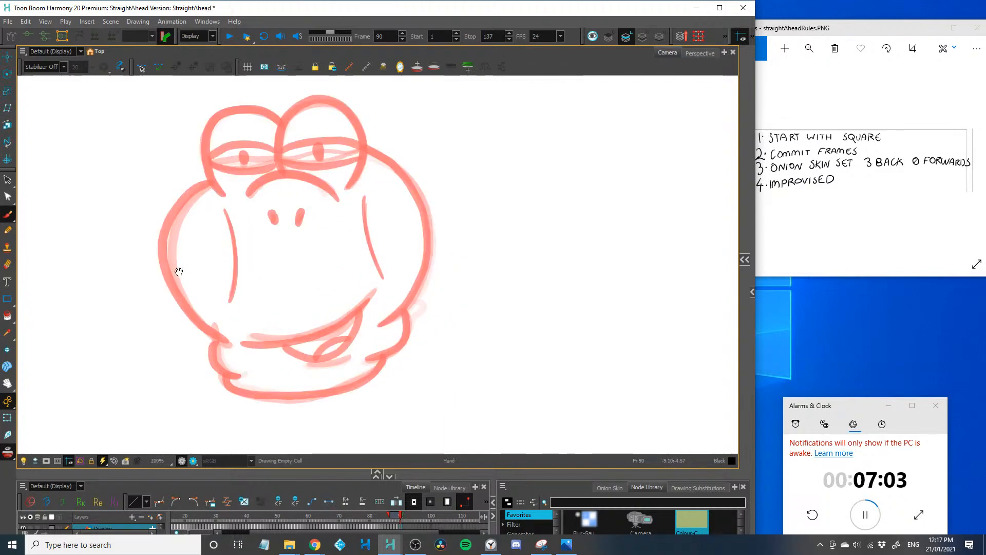
pyautogui.press('2')
pyautogui.moveTo(244, 266); pyautogui.dragTo(242, 281)
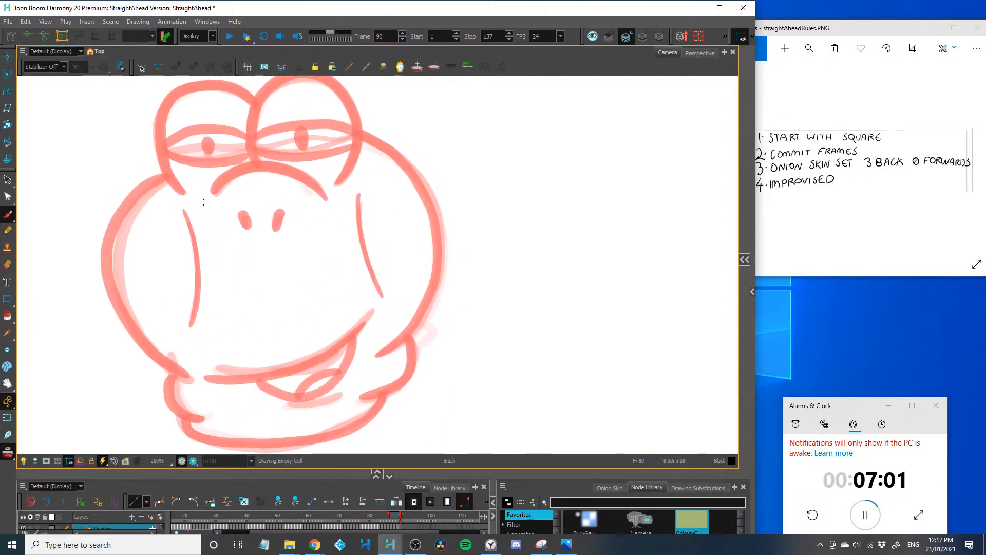
pyautogui.moveTo(203, 202); pyautogui.dragTo(329, 199)
pyautogui.moveTo(171, 220)
pyautogui.mouseDown()
pyautogui.moveTo(184, 271)
pyautogui.moveTo(173, 163)
pyautogui.moveTo(268, 153)
pyautogui.mouseUp()
pyautogui.moveTo(265, 216)
pyautogui.mouseDown()
pyautogui.moveTo(290, 129)
pyautogui.moveTo(339, 245)
pyautogui.mouseUp()
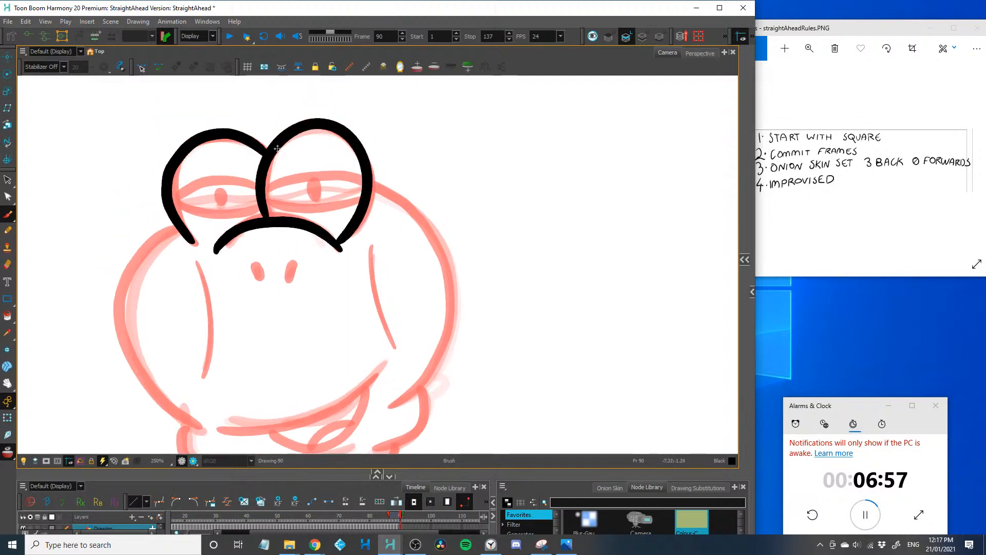
# Draw raised upper eyelids, tall oval pupils and two slanted nostrils on the frame 90 face
pyautogui.moveTo(277, 149); pyautogui.dragTo(360, 163)
pyautogui.hotkey('ctrl', 'z')
pyautogui.moveTo(270, 155); pyautogui.dragTo(376, 170)
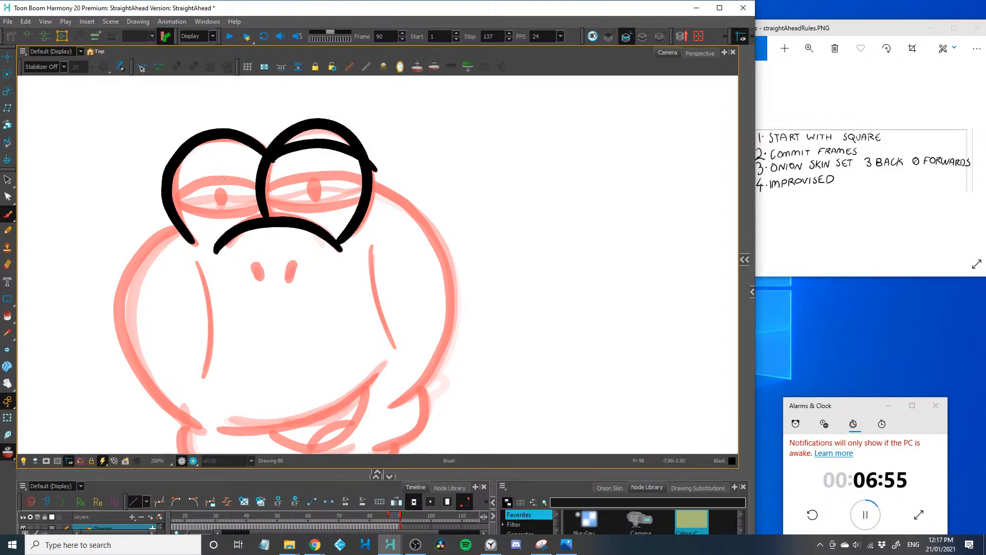
pyautogui.moveTo(177, 168)
pyautogui.mouseDown()
pyautogui.moveTo(263, 158)
pyautogui.moveTo(313, 186)
pyautogui.mouseUp()
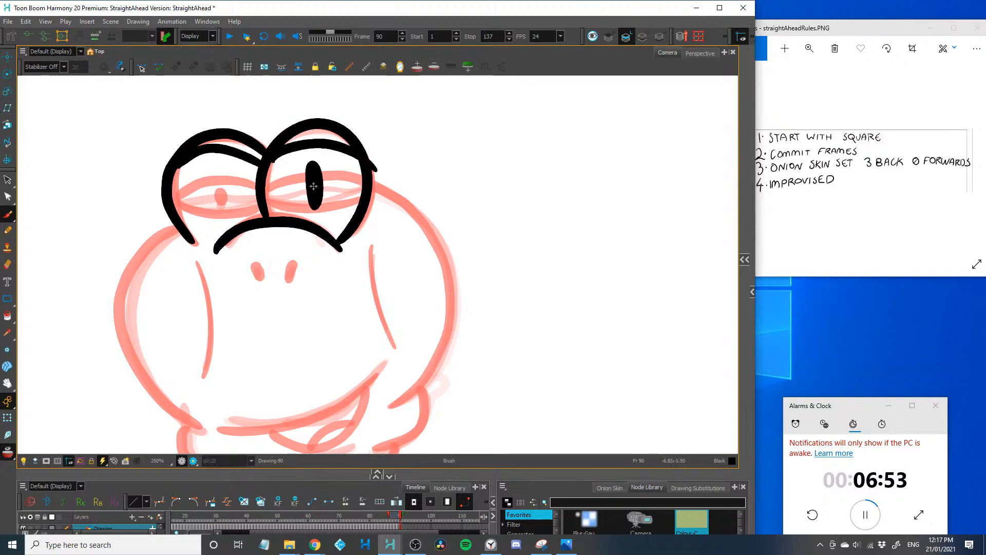
pyautogui.moveTo(217, 178); pyautogui.dragTo(221, 183)
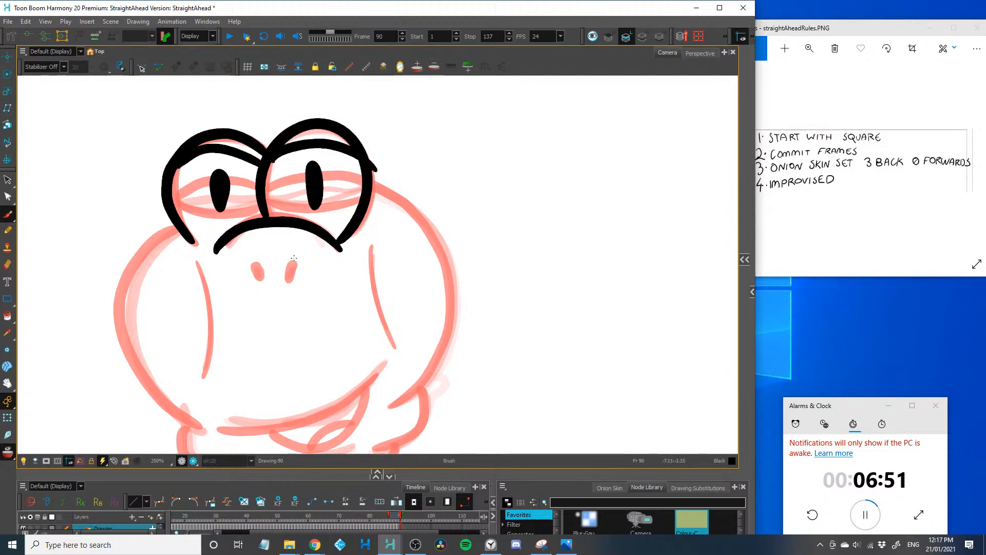
pyautogui.moveTo(294, 255)
pyautogui.mouseDown()
pyautogui.moveTo(286, 280)
pyautogui.moveTo(261, 285)
pyautogui.mouseUp()
# Draw the frame 90 smile with a deep open mouth, a long tongue inside and a U-shaped lower jaw below
pyautogui.moveTo(325, 377)
pyautogui.mouseDown()
pyautogui.moveTo(359, 330)
pyautogui.moveTo(388, 347)
pyautogui.moveTo(269, 373)
pyautogui.mouseUp()
pyautogui.moveTo(360, 357); pyautogui.dragTo(376, 295)
pyautogui.moveTo(411, 304); pyautogui.dragTo(408, 359)
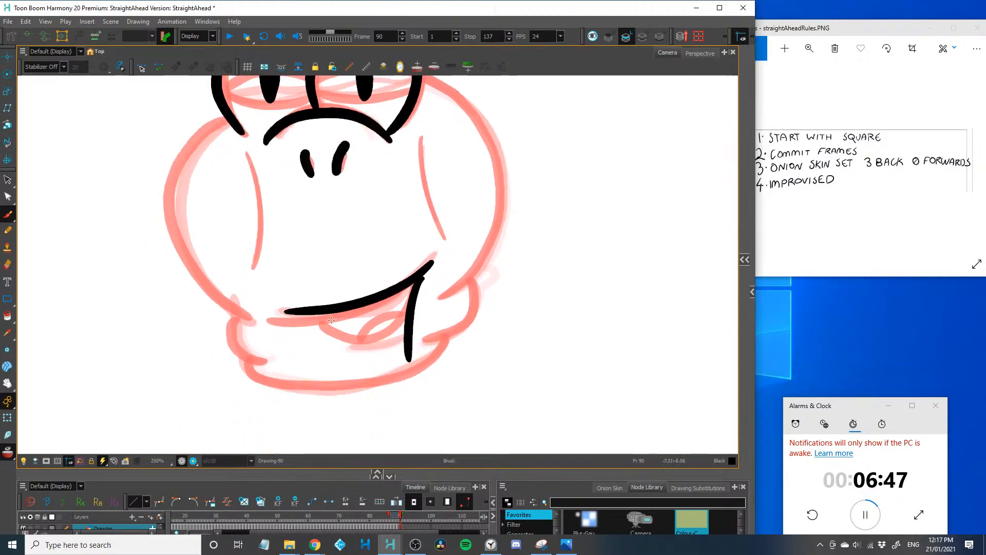
pyautogui.moveTo(319, 311)
pyautogui.mouseDown()
pyautogui.moveTo(366, 406)
pyautogui.moveTo(409, 355)
pyautogui.mouseUp()
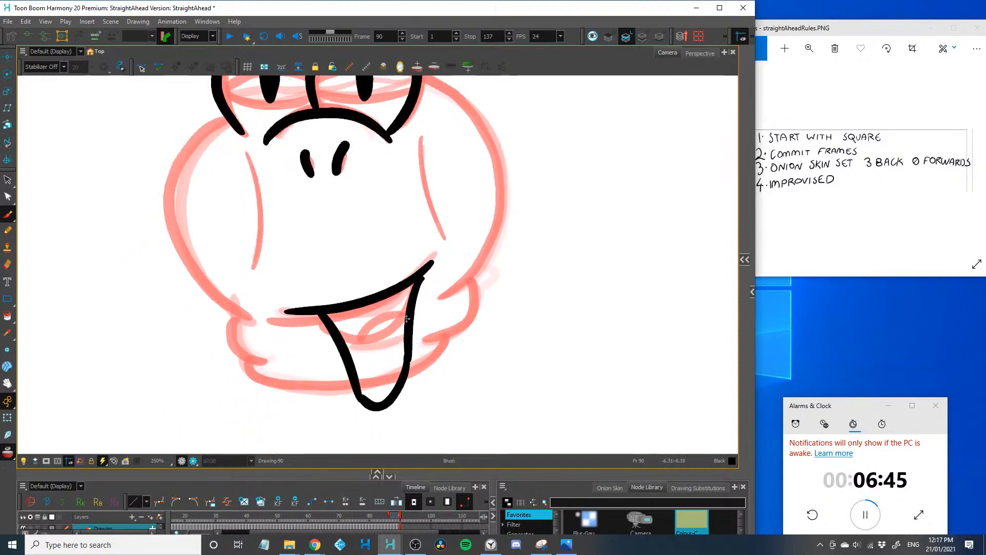
pyautogui.rightClick(376, 355)
pyautogui.click(357, 367)
pyautogui.moveTo(406, 319); pyautogui.dragTo(366, 398)
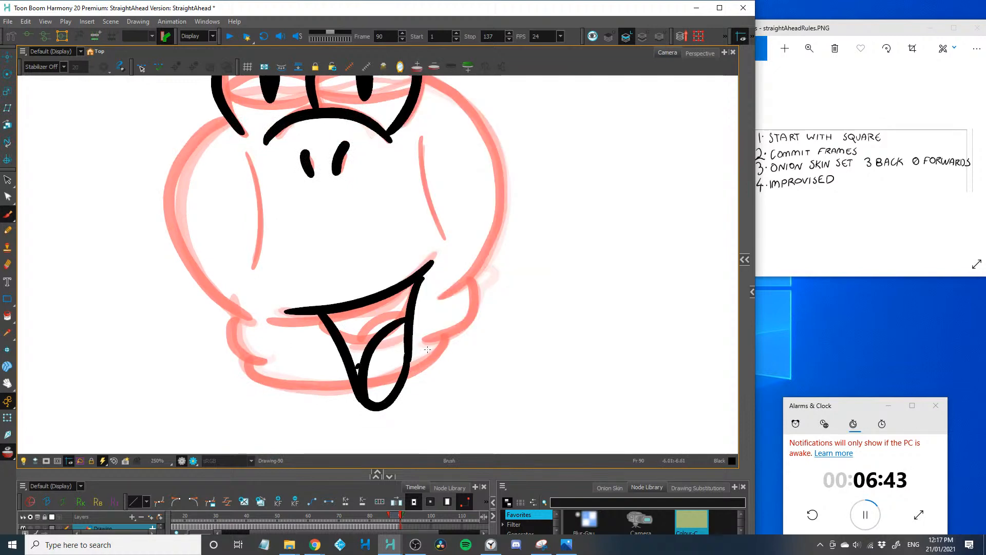
pyautogui.moveTo(427, 339)
pyautogui.mouseDown()
pyautogui.moveTo(417, 393)
pyautogui.moveTo(352, 425)
pyautogui.mouseUp()
pyautogui.moveTo(340, 387); pyautogui.dragTo(352, 426)
# Draw the frame 90 head's bulging sides, a curved cheek line on each side and the first left neck fold
pyautogui.press('1')
pyautogui.moveTo(404, 140)
pyautogui.mouseDown()
pyautogui.moveTo(383, 189)
pyautogui.moveTo(407, 338)
pyautogui.mouseUp()
pyautogui.moveTo(391, 229); pyautogui.dragTo(403, 295)
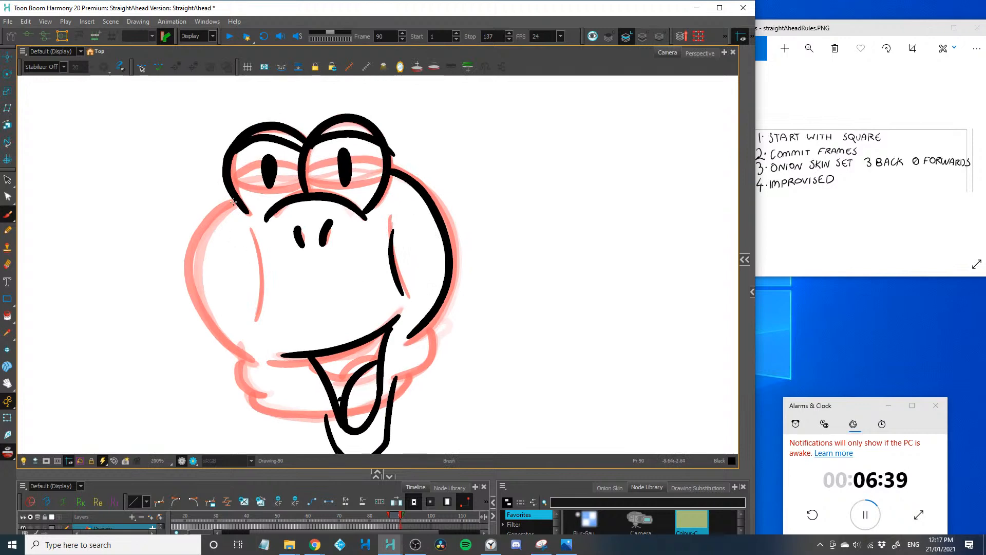
pyautogui.moveTo(235, 201)
pyautogui.mouseDown()
pyautogui.moveTo(209, 224)
pyautogui.moveTo(264, 361)
pyautogui.mouseUp()
pyautogui.moveTo(251, 237); pyautogui.dragTo(260, 393)
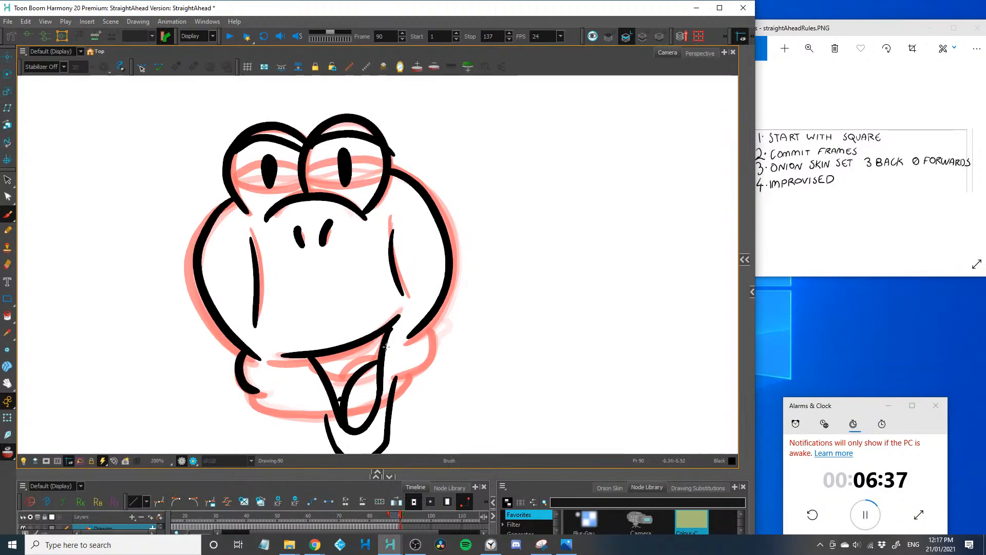
# Draw the remaining neck folds on both sides of the frame 90 head and close the neck with a curved bottom line
pyautogui.moveTo(411, 335)
pyautogui.mouseDown()
pyautogui.moveTo(420, 391)
pyautogui.moveTo(403, 406)
pyautogui.mouseUp()
pyautogui.moveTo(393, 405); pyautogui.dragTo(397, 363)
pyautogui.moveTo(258, 352); pyautogui.dragTo(269, 376)
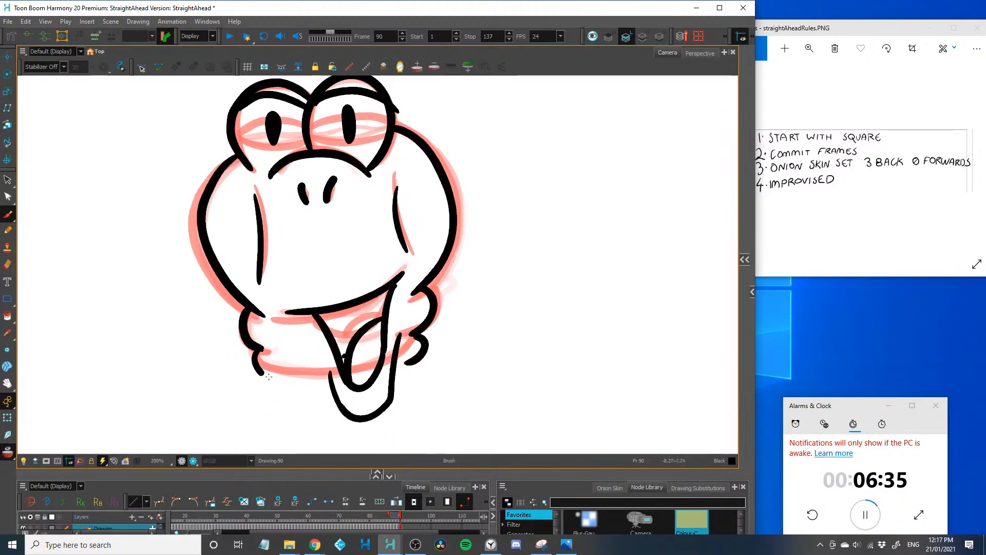
pyautogui.moveTo(414, 365); pyautogui.dragTo(405, 385)
pyautogui.moveTo(271, 376); pyautogui.dragTo(337, 397)
pyautogui.moveTo(322, 363); pyautogui.dragTo(286, 360)
pyautogui.press('1')
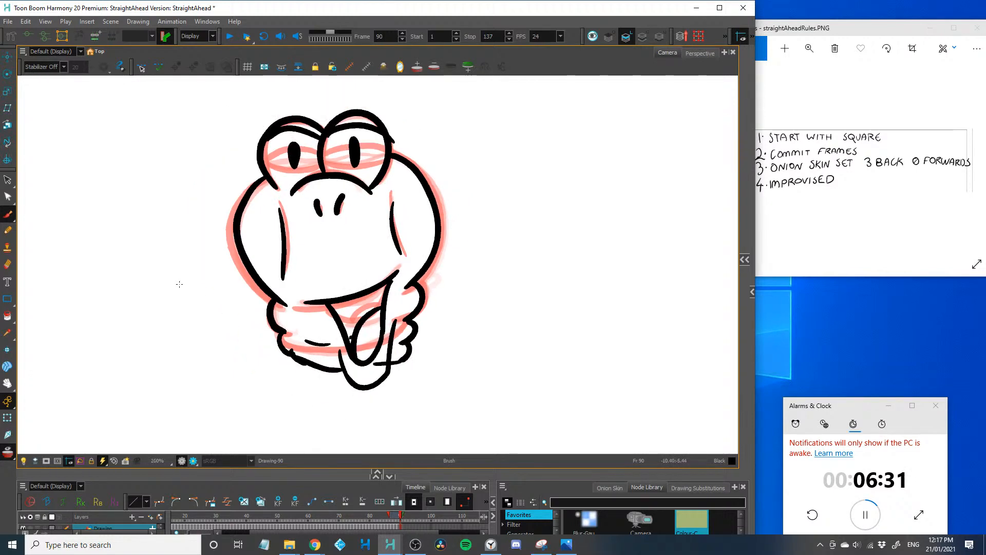
pyautogui.press('space')
pyautogui.moveTo(186, 308); pyautogui.dragTo(187, 326)
pyautogui.press('1')
pyautogui.press('2')
pyautogui.press('2')
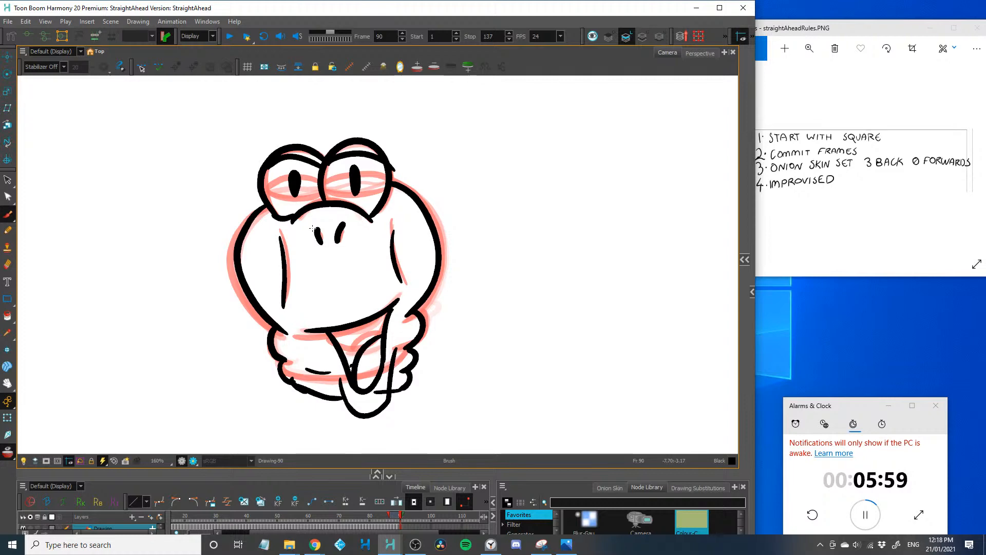
# Add short leg stubs beneath the neck on frame 90
pyautogui.press('.')
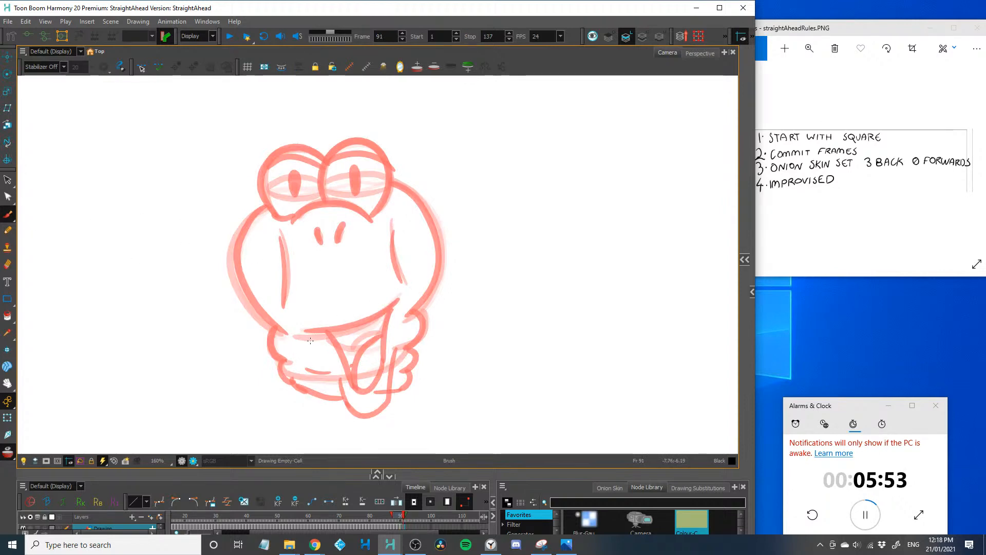
pyautogui.press(',')
pyautogui.press('.')
pyautogui.press(',')
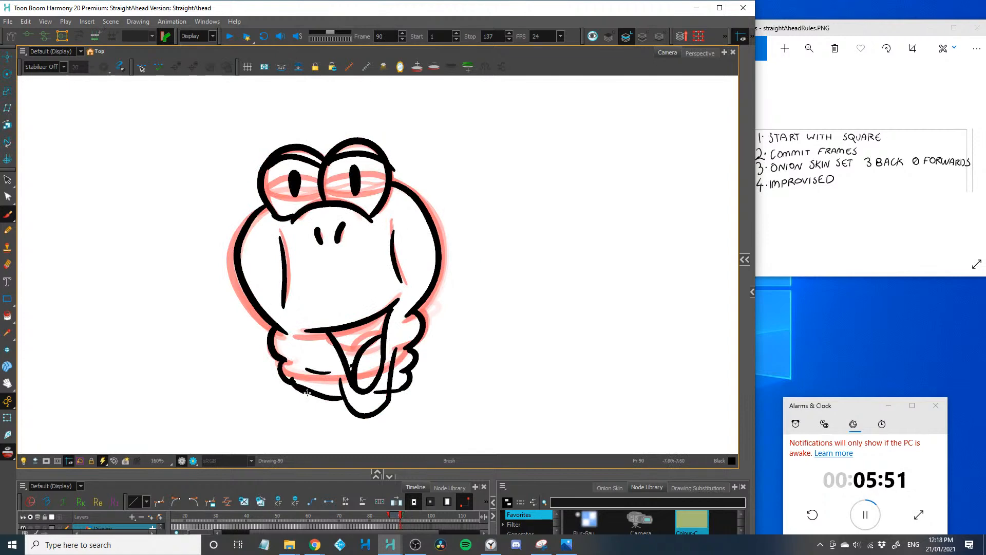
pyautogui.moveTo(326, 399); pyautogui.dragTo(326, 403)
# On frame 91, draw the smile with a shallower open mouth and tongue, the lower lip, and the folded neck with its bottom line
pyautogui.press('.')
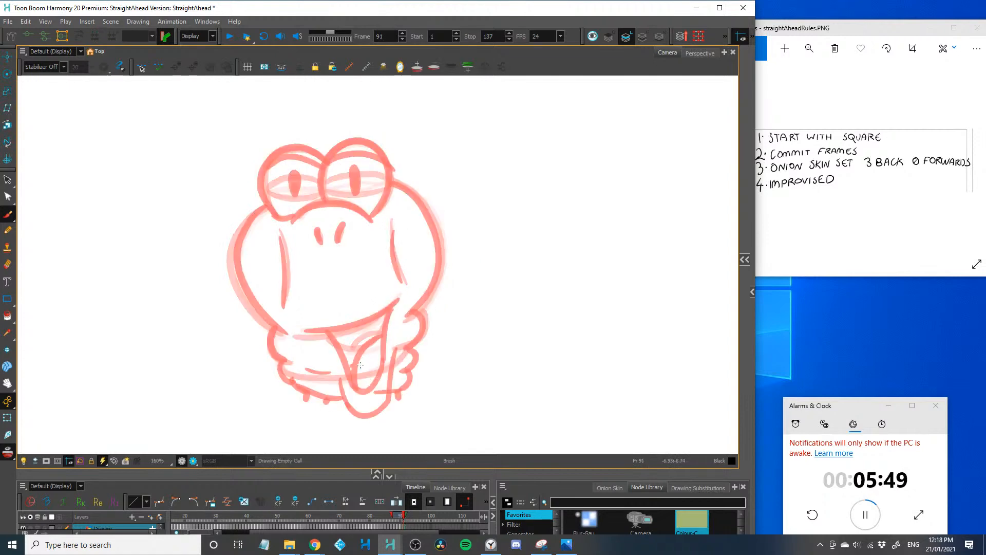
pyautogui.moveTo(391, 391)
pyautogui.mouseDown()
pyautogui.moveTo(414, 377)
pyautogui.moveTo(406, 373)
pyautogui.moveTo(423, 330)
pyautogui.moveTo(414, 321)
pyautogui.moveTo(308, 325)
pyautogui.mouseUp()
pyautogui.moveTo(395, 308)
pyautogui.mouseDown()
pyautogui.moveTo(358, 363)
pyautogui.moveTo(321, 340)
pyautogui.mouseUp()
pyautogui.moveTo(383, 338)
pyautogui.mouseDown()
pyautogui.moveTo(310, 361)
pyautogui.moveTo(277, 326)
pyautogui.mouseUp()
pyautogui.moveTo(287, 375)
pyautogui.mouseDown()
pyautogui.moveTo(348, 393)
pyautogui.moveTo(405, 383)
pyautogui.mouseUp()
# Draw the frame 91 head's bulging sides, the wide arc above the muzzle, two slanted nostrils and a cheek line on each side
pyautogui.moveTo(274, 327)
pyautogui.mouseDown()
pyautogui.moveTo(234, 257)
pyautogui.moveTo(269, 205)
pyautogui.mouseUp()
pyautogui.press('2')
pyautogui.moveTo(412, 391)
pyautogui.mouseDown()
pyautogui.moveTo(447, 300)
pyautogui.moveTo(380, 219)
pyautogui.mouseUp()
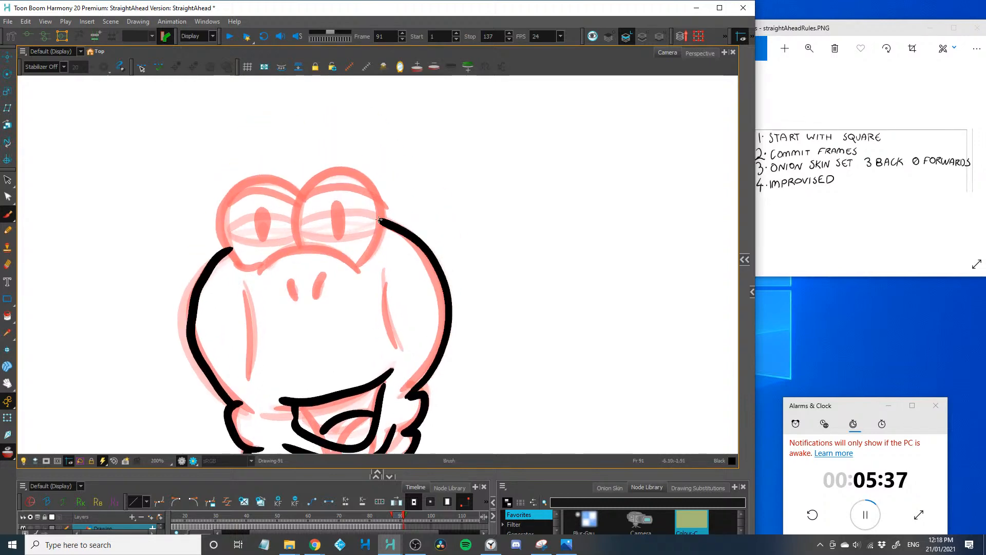
pyautogui.moveTo(256, 273); pyautogui.dragTo(364, 274)
pyautogui.moveTo(288, 279)
pyautogui.mouseDown()
pyautogui.moveTo(297, 302)
pyautogui.moveTo(325, 277)
pyautogui.moveTo(398, 348)
pyautogui.mouseUp()
pyautogui.moveTo(247, 296); pyautogui.dragTo(252, 377)
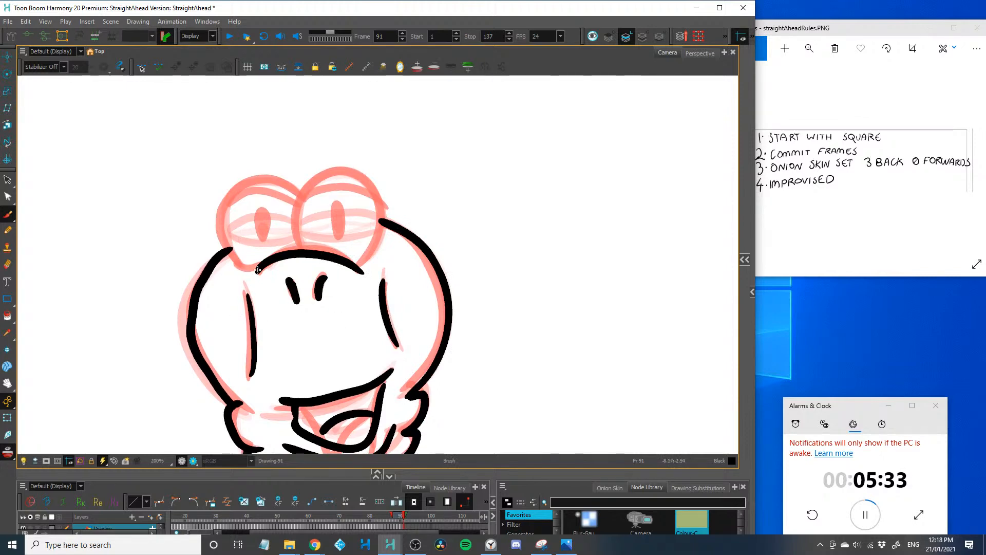
# Draw both domed eyes on frame 91 with their divider, upper eyelids and tall oval pupils
pyautogui.moveTo(258, 271)
pyautogui.mouseDown()
pyautogui.moveTo(245, 184)
pyautogui.moveTo(308, 216)
pyautogui.mouseUp()
pyautogui.moveTo(235, 208)
pyautogui.mouseDown()
pyautogui.moveTo(314, 179)
pyautogui.moveTo(362, 256)
pyautogui.mouseUp()
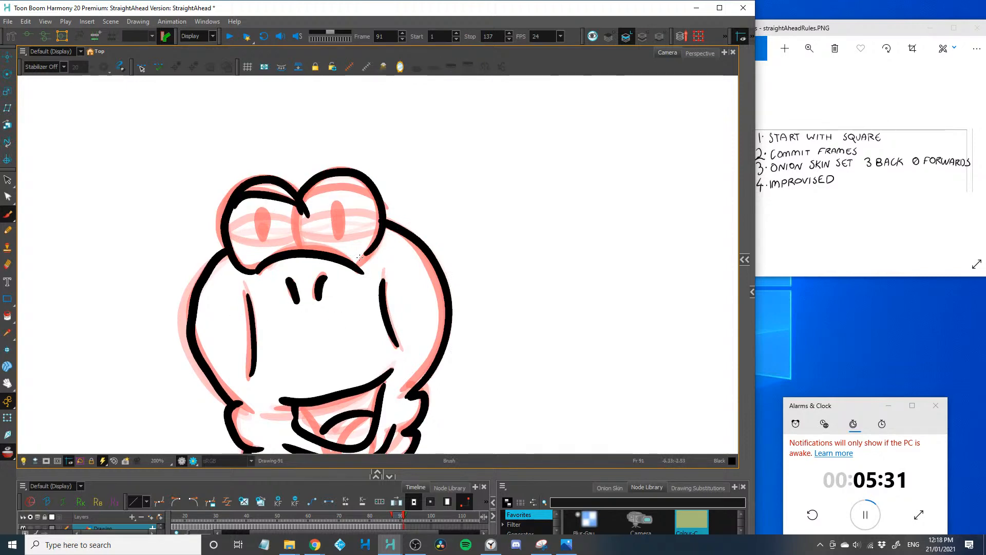
pyautogui.moveTo(373, 200)
pyautogui.mouseDown()
pyautogui.moveTo(304, 205)
pyautogui.moveTo(304, 249)
pyautogui.mouseUp()
pyautogui.moveTo(337, 208); pyautogui.dragTo(338, 233)
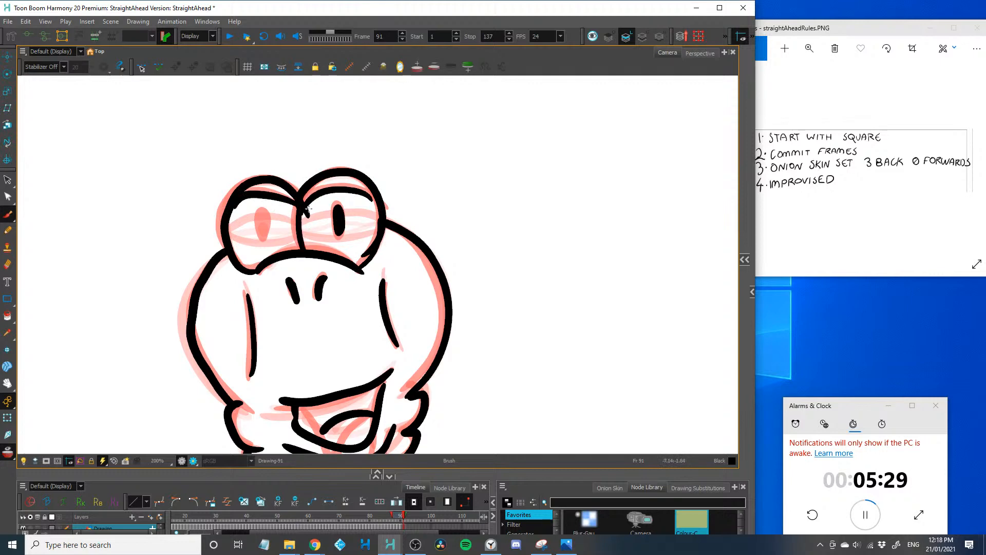
pyautogui.moveTo(261, 212); pyautogui.dragTo(263, 239)
# Draw four short legs under the frame 91 neck, with the outer two bent outward
pyautogui.scroll(-2, 236, 319)
pyautogui.scroll(2, 265, 330)
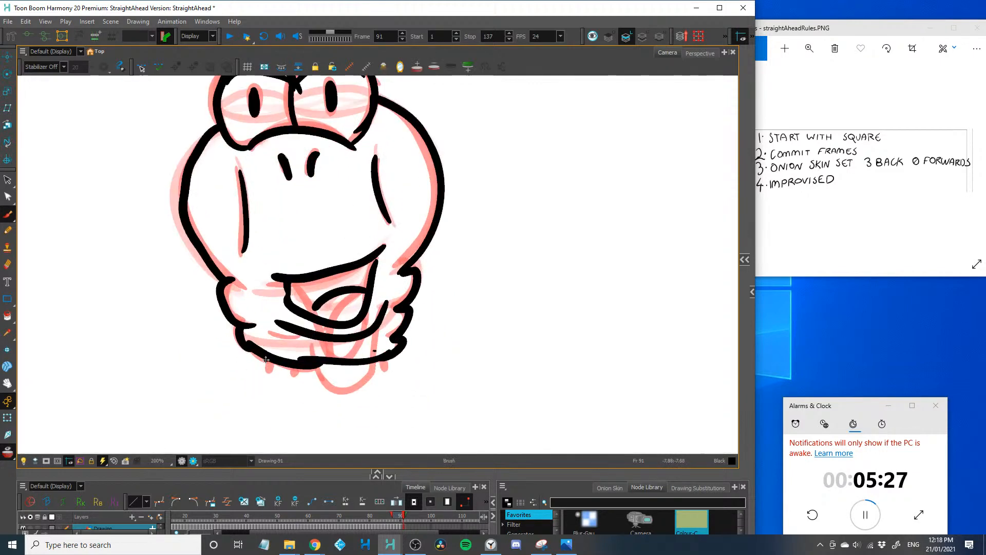
pyautogui.moveTo(266, 359); pyautogui.dragTo(228, 375)
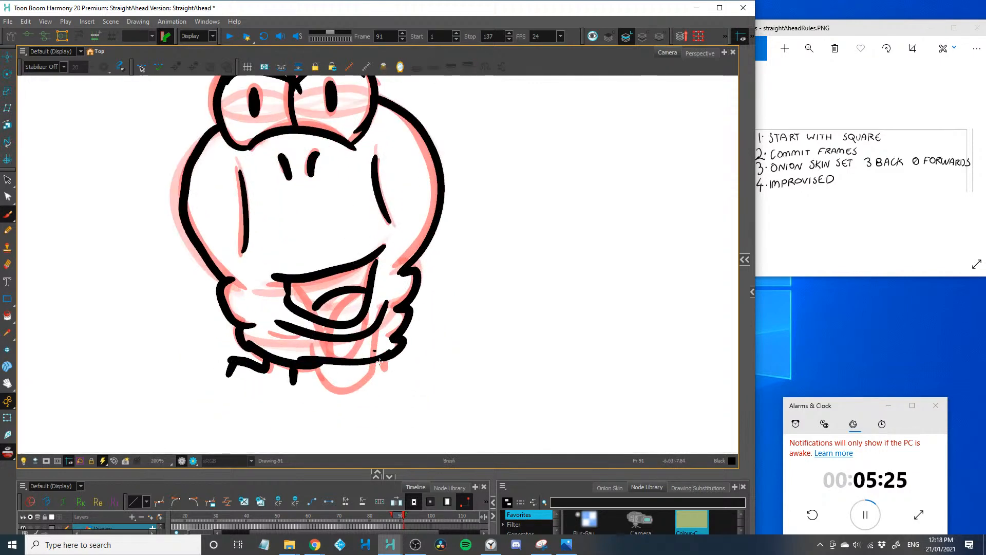
pyautogui.moveTo(380, 362); pyautogui.dragTo(414, 377)
pyautogui.press('1')
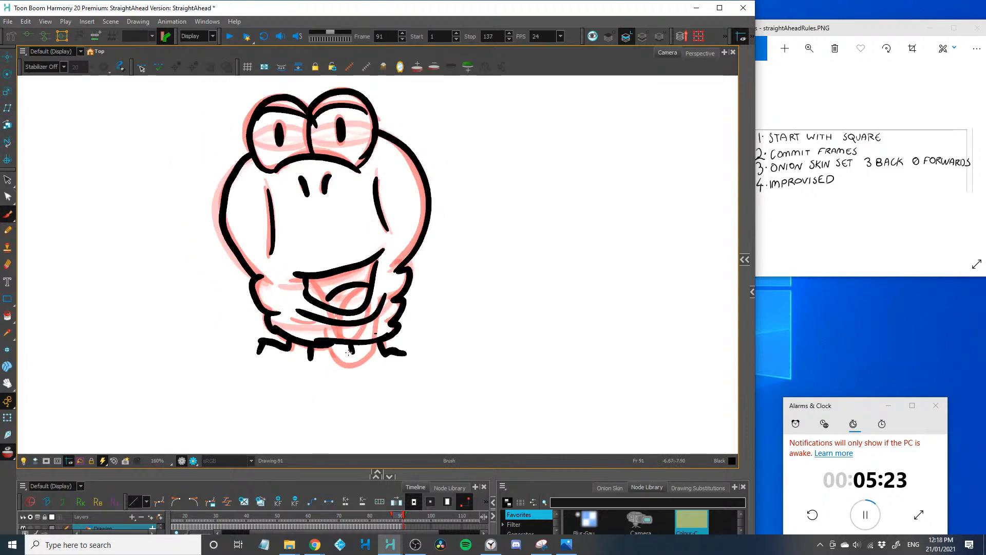
pyautogui.press('2')
pyautogui.moveTo(348, 352); pyautogui.dragTo(355, 400)
# On frame 92, draw the head's bulging sides, the neck folds and the curved bottom line of the body
pyautogui.press('.')
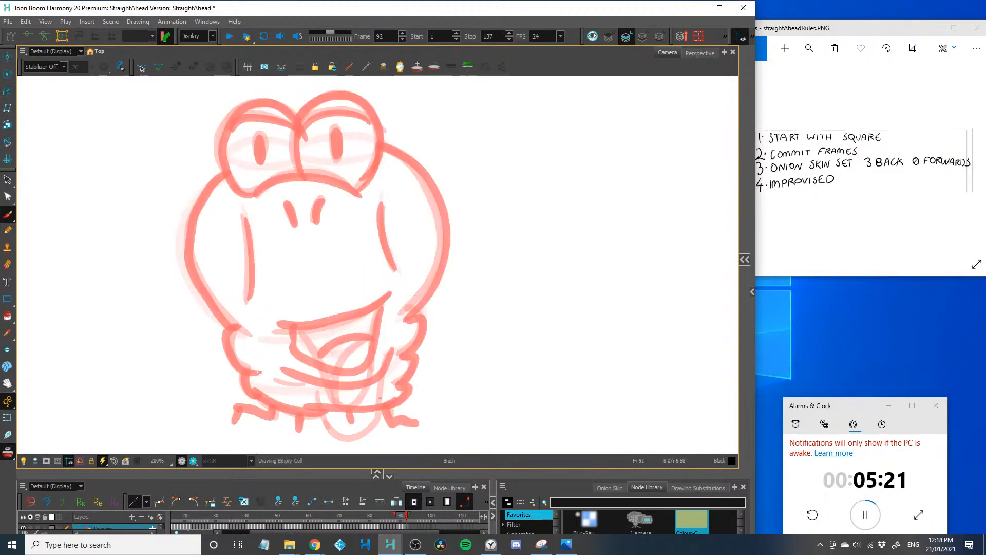
pyautogui.moveTo(260, 371)
pyautogui.mouseDown()
pyautogui.moveTo(237, 364)
pyautogui.moveTo(239, 329)
pyautogui.mouseUp()
pyautogui.hotkey('ctrl', 'z')
pyautogui.moveTo(256, 367)
pyautogui.mouseDown()
pyautogui.moveTo(238, 362)
pyautogui.moveTo(194, 216)
pyautogui.moveTo(229, 178)
pyautogui.mouseUp()
pyautogui.moveTo(401, 321)
pyautogui.mouseDown()
pyautogui.moveTo(438, 222)
pyautogui.moveTo(385, 148)
pyautogui.moveTo(404, 354)
pyautogui.moveTo(416, 371)
pyautogui.moveTo(406, 397)
pyautogui.moveTo(372, 407)
pyautogui.mouseUp()
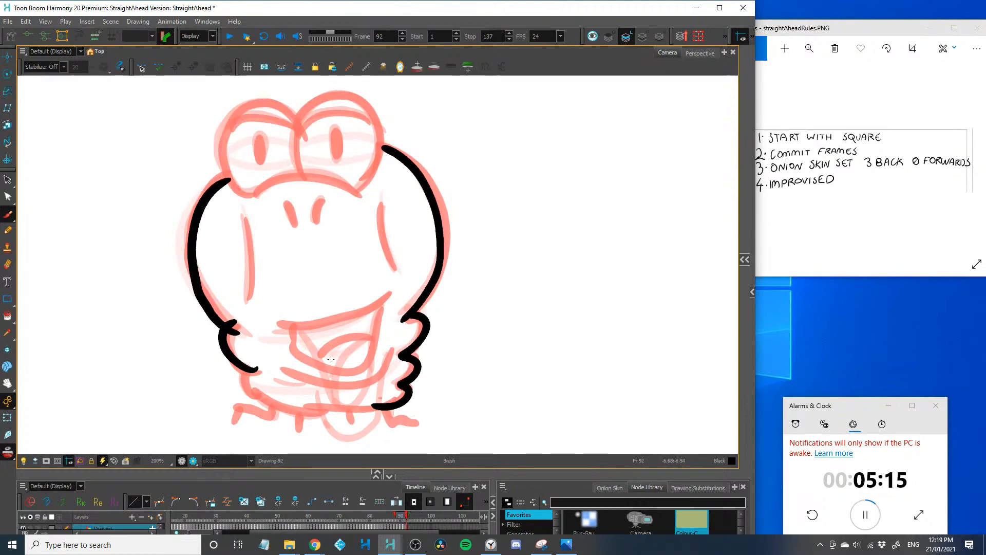
pyautogui.moveTo(255, 368)
pyautogui.mouseDown()
pyautogui.moveTo(282, 405)
pyautogui.moveTo(398, 405)
pyautogui.mouseUp()
# Draw the frame 92 lower lip, smile with open mouth and tongue, a cheek line on each side and two nostrils
pyautogui.moveTo(395, 350)
pyautogui.mouseDown()
pyautogui.moveTo(382, 370)
pyautogui.moveTo(272, 368)
pyautogui.mouseUp()
pyautogui.moveTo(383, 303)
pyautogui.mouseDown()
pyautogui.moveTo(370, 362)
pyautogui.moveTo(297, 332)
pyautogui.moveTo(345, 318)
pyautogui.moveTo(270, 324)
pyautogui.mouseUp()
pyautogui.moveTo(369, 333); pyautogui.dragTo(311, 355)
pyautogui.moveTo(385, 208); pyautogui.dragTo(398, 276)
pyautogui.moveTo(241, 213); pyautogui.dragTo(237, 307)
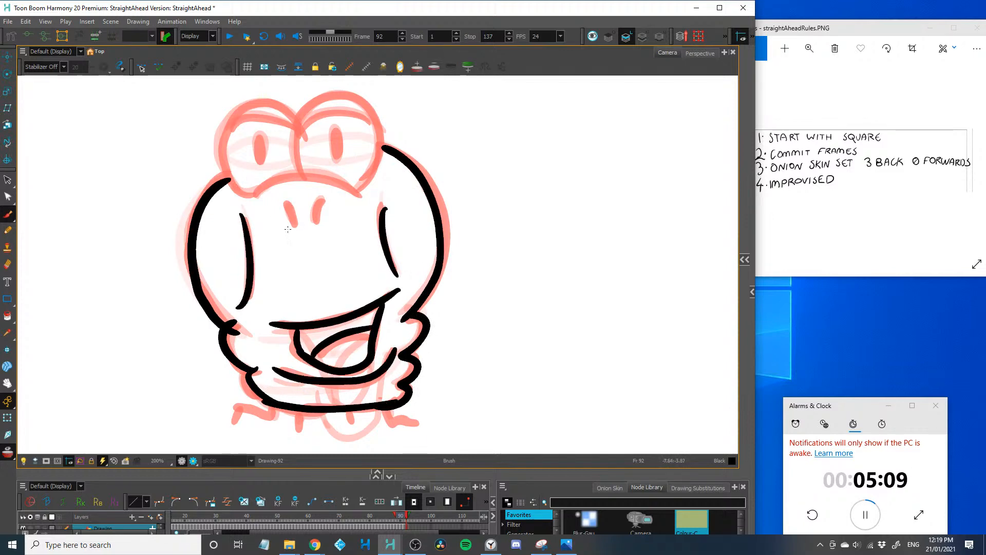
pyautogui.moveTo(285, 205)
pyautogui.mouseDown()
pyautogui.moveTo(297, 224)
pyautogui.moveTo(317, 223)
pyautogui.mouseUp()
# Draw the arc above the frame 92 muzzle and both domed eyes with upper eyelids and oval pupils
pyautogui.press('2')
pyautogui.moveTo(239, 211); pyautogui.dragTo(251, 331)
pyautogui.moveTo(229, 293)
pyautogui.mouseDown()
pyautogui.moveTo(376, 300)
pyautogui.moveTo(203, 179)
pyautogui.moveTo(288, 208)
pyautogui.mouseUp()
pyautogui.moveTo(204, 218)
pyautogui.mouseDown()
pyautogui.moveTo(221, 203)
pyautogui.moveTo(286, 226)
pyautogui.mouseUp()
pyautogui.moveTo(243, 259); pyautogui.dragTo(239, 230)
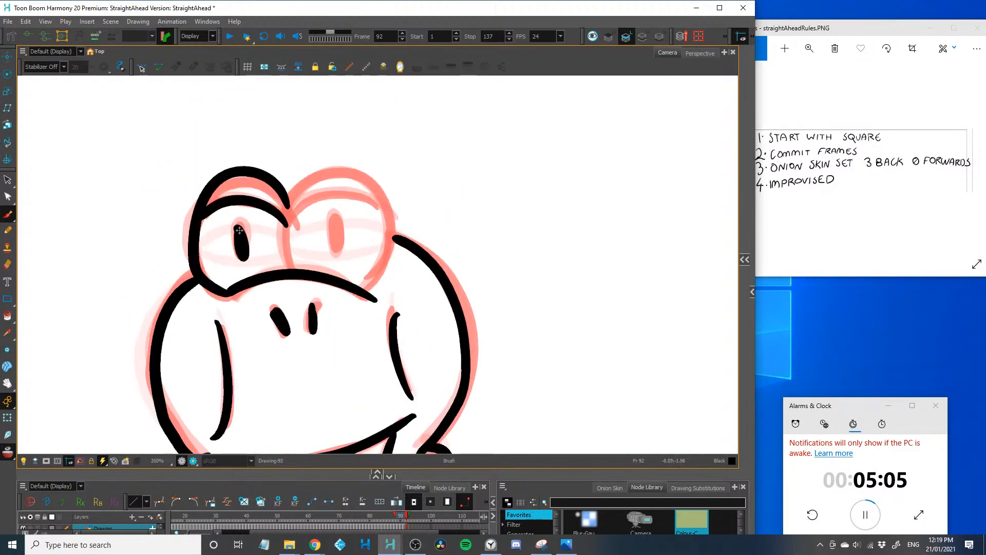
pyautogui.moveTo(293, 268); pyautogui.dragTo(361, 285)
pyautogui.moveTo(305, 209)
pyautogui.mouseDown()
pyautogui.moveTo(386, 208)
pyautogui.moveTo(337, 249)
pyautogui.mouseUp()
# Draw four longer, sharply bent spider-like legs under the frame 92 body
pyautogui.moveTo(239, 311)
pyautogui.mouseDown()
pyautogui.moveTo(239, 258)
pyautogui.moveTo(254, 234)
pyautogui.mouseUp()
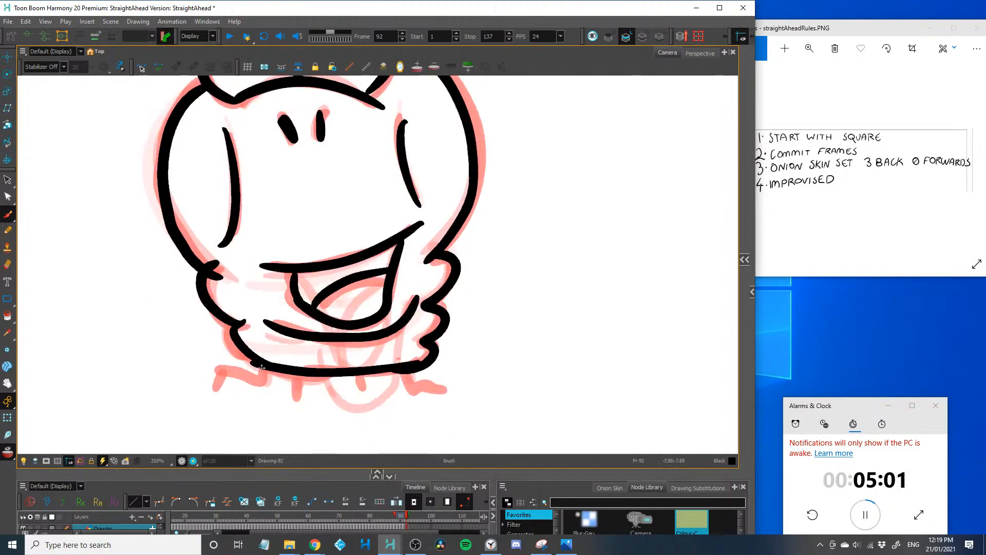
pyautogui.moveTo(263, 368)
pyautogui.mouseDown()
pyautogui.moveTo(250, 381)
pyautogui.moveTo(226, 367)
pyautogui.moveTo(165, 389)
pyautogui.mouseUp()
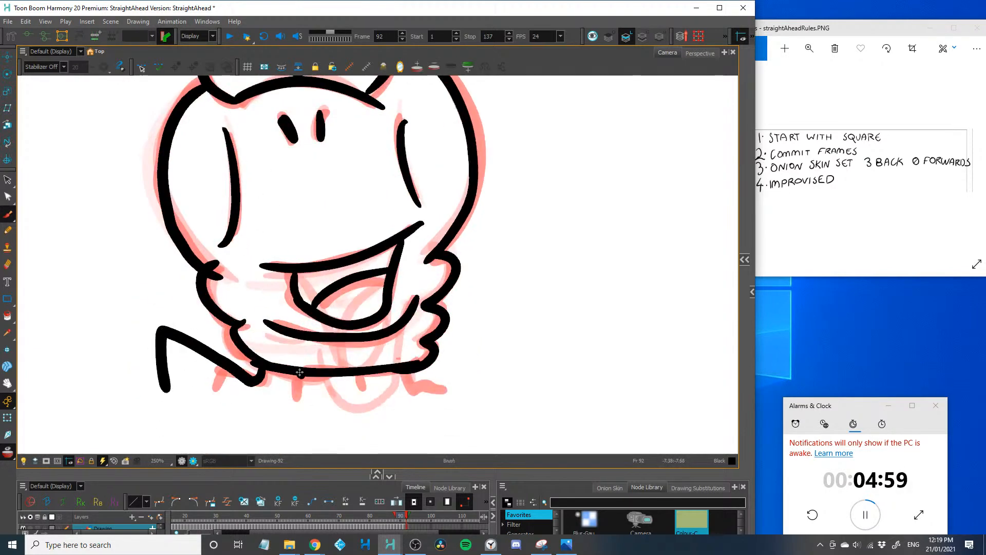
pyautogui.moveTo(301, 374); pyautogui.dragTo(281, 403)
pyautogui.moveTo(353, 382); pyautogui.dragTo(383, 405)
pyautogui.moveTo(414, 372)
pyautogui.mouseDown()
pyautogui.moveTo(478, 335)
pyautogui.moveTo(514, 401)
pyautogui.mouseUp()
pyautogui.press('1')
pyautogui.press('1')
pyautogui.press('2')
pyautogui.moveTo(206, 309)
pyautogui.mouseDown()
pyautogui.moveTo(217, 357)
pyautogui.moveTo(202, 364)
pyautogui.mouseUp()
# On frame 93, draw a rounded muzzle turned toward the right with two upright nostrils
pyautogui.press('.')
pyautogui.press('2')
pyautogui.press('1')
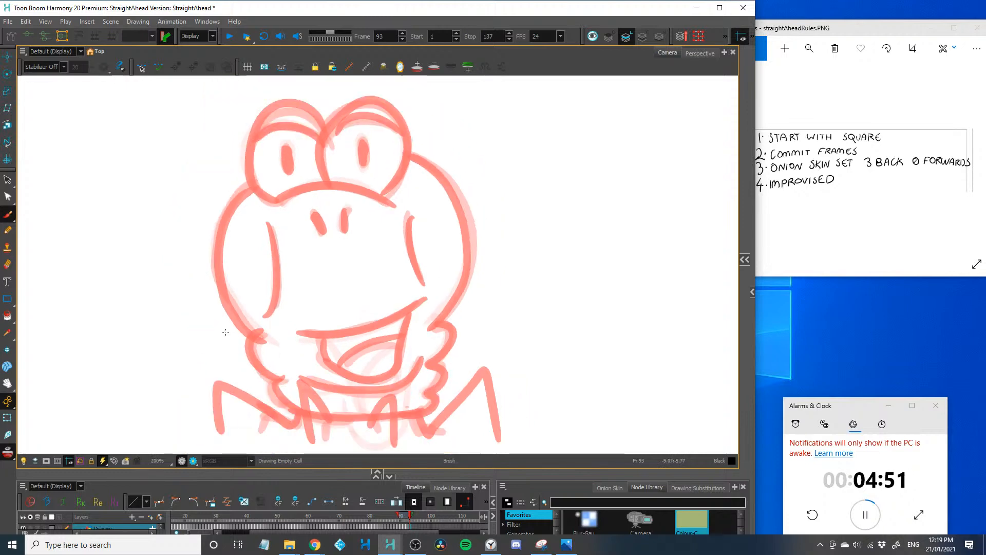
pyautogui.moveTo(315, 216)
pyautogui.mouseDown()
pyautogui.moveTo(435, 222)
pyautogui.moveTo(423, 327)
pyautogui.moveTo(337, 325)
pyautogui.mouseUp()
pyautogui.moveTo(367, 213); pyautogui.dragTo(371, 235)
pyautogui.moveTo(401, 216); pyautogui.dragTo(403, 231)
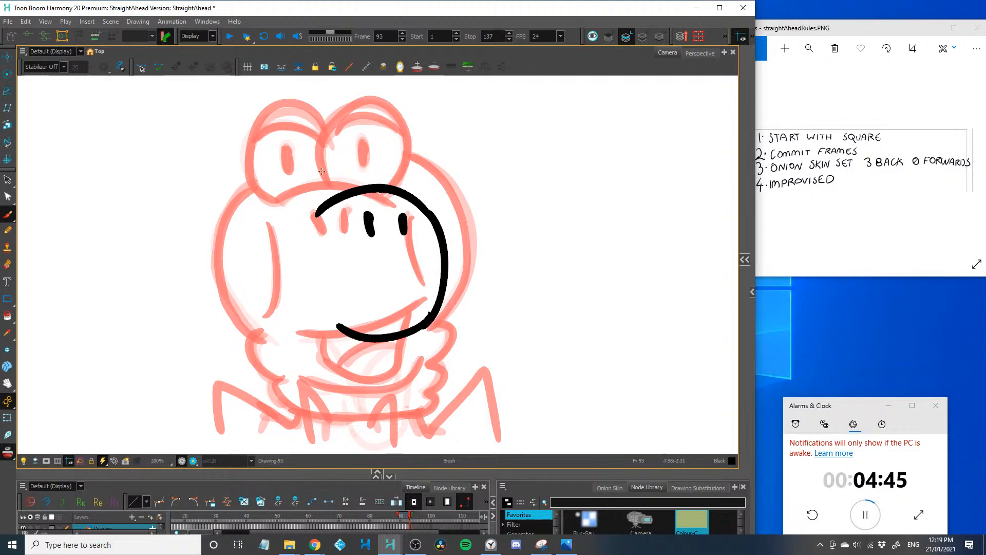
# Draw both frame 93 eyes shifted to the right, with domes, upper eyelids and oval pupils
pyautogui.moveTo(342, 191)
pyautogui.mouseDown()
pyautogui.moveTo(339, 152)
pyautogui.moveTo(261, 156)
pyautogui.moveTo(295, 204)
pyautogui.mouseUp()
pyautogui.moveTo(334, 135)
pyautogui.mouseDown()
pyautogui.moveTo(408, 188)
pyautogui.moveTo(403, 154)
pyautogui.mouseUp()
pyautogui.moveTo(273, 131)
pyautogui.mouseDown()
pyautogui.moveTo(346, 143)
pyautogui.moveTo(387, 172)
pyautogui.mouseUp()
pyautogui.moveTo(315, 153); pyautogui.dragTo(317, 179)
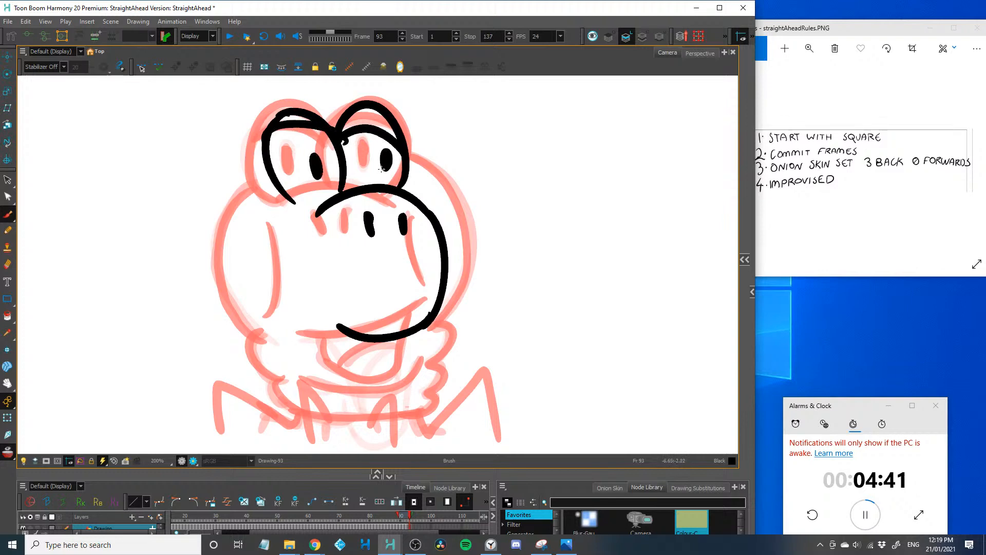
# Draw the frame 93 head's far side behind the muzzle, the large rounded left side and one curved cheek line
pyautogui.moveTo(405, 169); pyautogui.dragTo(441, 286)
pyautogui.moveTo(272, 174); pyautogui.dragTo(252, 332)
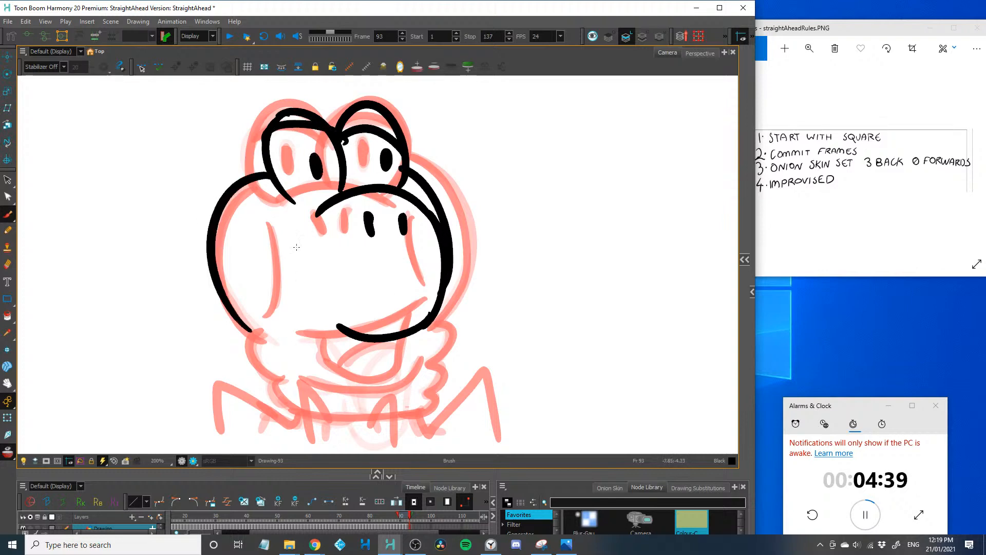
pyautogui.moveTo(288, 215); pyautogui.dragTo(302, 280)
# Draw the frame 93 chin fold, narrow open mouth with tongue, neck folds on both sides and the curved bottom line
pyautogui.moveTo(227, 319)
pyautogui.mouseDown()
pyautogui.moveTo(298, 344)
pyautogui.moveTo(310, 325)
pyautogui.moveTo(317, 375)
pyautogui.moveTo(358, 341)
pyautogui.moveTo(349, 375)
pyautogui.mouseUp()
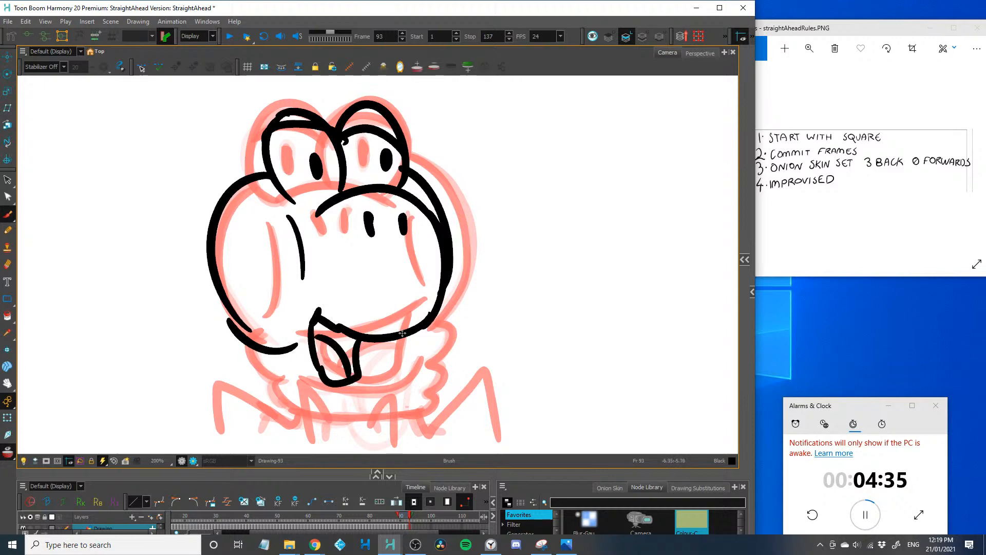
pyautogui.moveTo(411, 334)
pyautogui.mouseDown()
pyautogui.moveTo(421, 381)
pyautogui.moveTo(404, 422)
pyautogui.mouseUp()
pyautogui.moveTo(253, 338)
pyautogui.mouseDown()
pyautogui.moveTo(260, 383)
pyautogui.moveTo(304, 413)
pyautogui.mouseUp()
pyautogui.moveTo(411, 410); pyautogui.dragTo(284, 411)
# Draw four raised, bent spider legs around the base of the frame 93 body
pyautogui.moveTo(212, 404); pyautogui.dragTo(216, 356)
pyautogui.moveTo(285, 362)
pyautogui.mouseDown()
pyautogui.moveTo(177, 316)
pyautogui.moveTo(203, 385)
pyautogui.mouseUp()
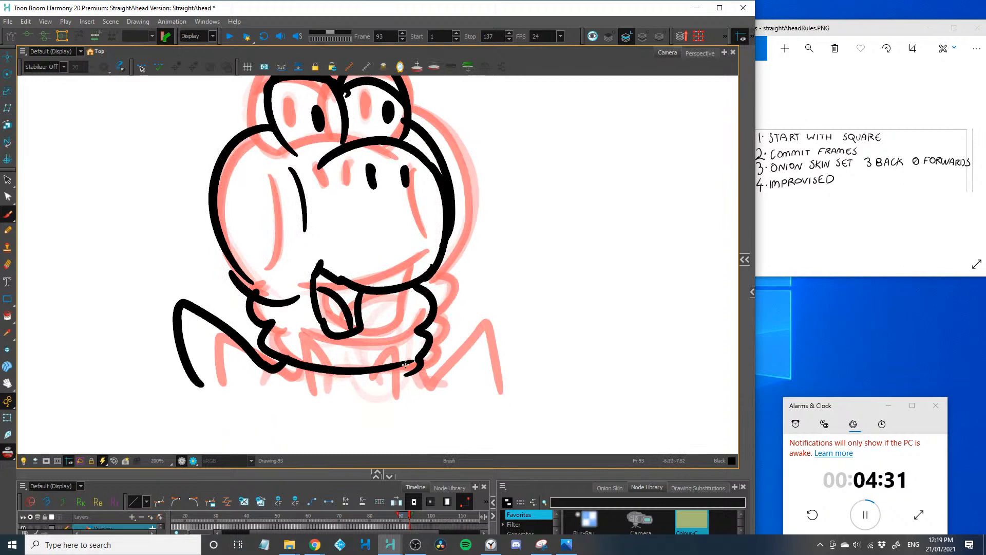
pyautogui.moveTo(411, 381)
pyautogui.mouseDown()
pyautogui.moveTo(480, 302)
pyautogui.moveTo(499, 383)
pyautogui.mouseUp()
pyautogui.moveTo(369, 367)
pyautogui.mouseDown()
pyautogui.moveTo(413, 389)
pyautogui.moveTo(415, 403)
pyautogui.mouseUp()
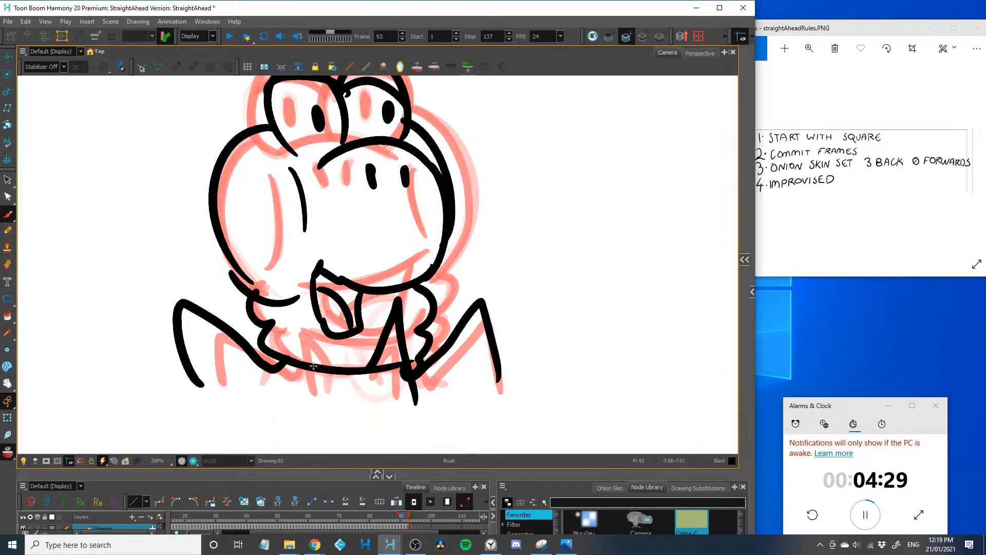
pyautogui.moveTo(311, 371); pyautogui.dragTo(277, 395)
pyautogui.press('2')
pyautogui.press('2')
pyautogui.press('2')
# On frame 94, draw a larger rounded muzzle protruding further right, with an oval nostril and a smaller far nostril
pyautogui.press('.')
pyautogui.press('2')
pyautogui.press('2')
pyautogui.press('2')
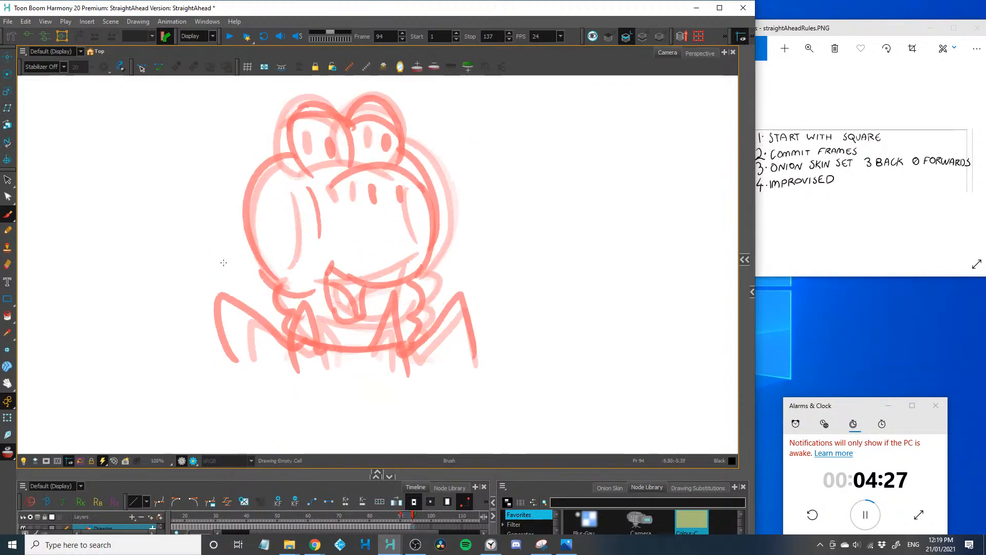
pyautogui.moveTo(201, 311); pyautogui.dragTo(203, 365)
pyautogui.moveTo(329, 208)
pyautogui.mouseDown()
pyautogui.moveTo(418, 180)
pyautogui.moveTo(366, 333)
pyautogui.mouseUp()
pyautogui.hotkey('ctrl', 'z')
pyautogui.moveTo(322, 212)
pyautogui.mouseDown()
pyautogui.moveTo(375, 179)
pyautogui.moveTo(366, 343)
pyautogui.mouseUp()
pyautogui.moveTo(412, 210)
pyautogui.mouseDown()
pyautogui.moveTo(412, 231)
pyautogui.moveTo(451, 221)
pyautogui.mouseUp()
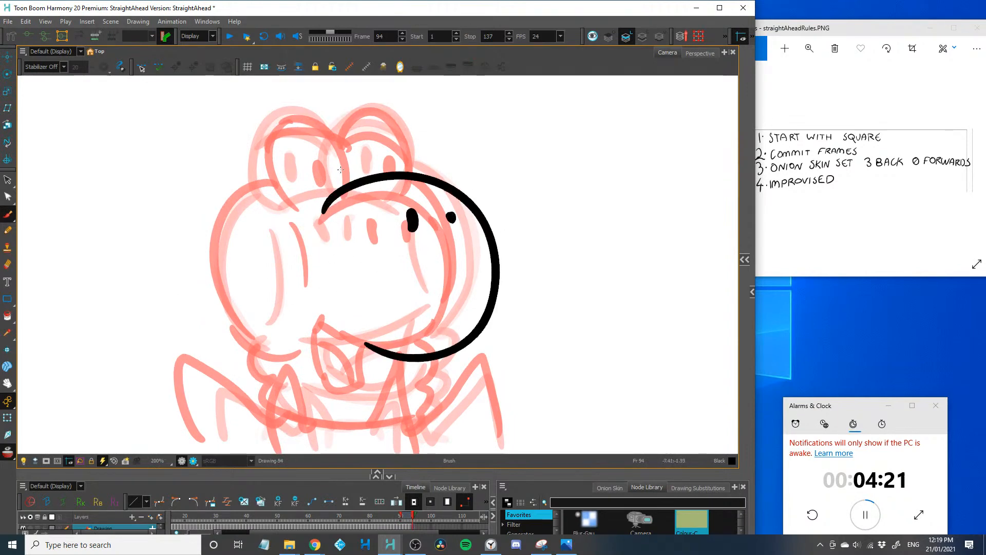
# Draw both frame 94 eyes behind the muzzle, with domes, upper eyelids and right-looking pupils
pyautogui.moveTo(367, 177)
pyautogui.mouseDown()
pyautogui.moveTo(280, 134)
pyautogui.moveTo(312, 207)
pyautogui.mouseUp()
pyautogui.moveTo(289, 151)
pyautogui.mouseDown()
pyautogui.moveTo(350, 149)
pyautogui.moveTo(347, 175)
pyautogui.mouseUp()
pyautogui.moveTo(341, 129)
pyautogui.mouseDown()
pyautogui.moveTo(417, 172)
pyautogui.moveTo(409, 188)
pyautogui.moveTo(411, 146)
pyautogui.mouseUp()
pyautogui.moveTo(395, 153); pyautogui.dragTo(397, 167)
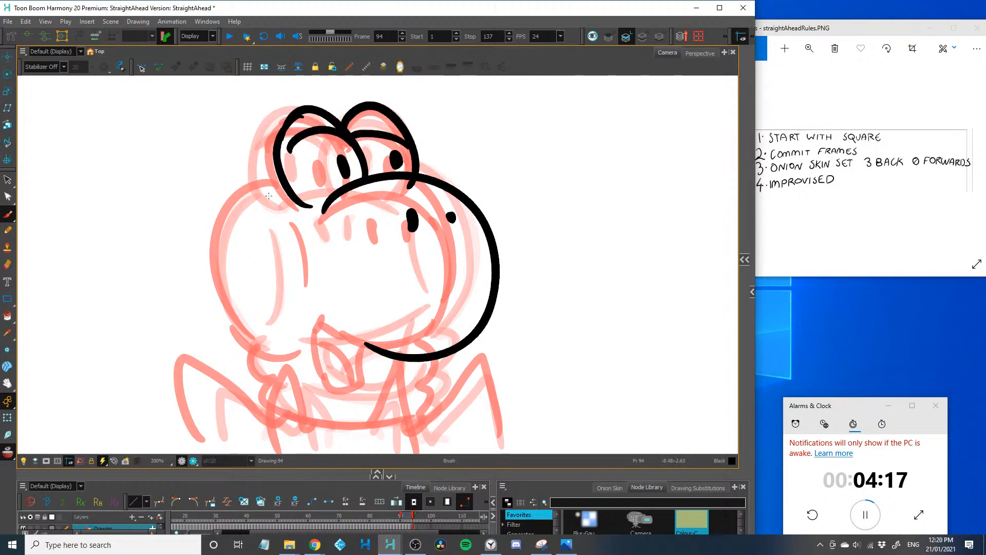
# Draw the rounded back of the frame 94 head and a curved cheek line inside it
pyautogui.moveTo(272, 182)
pyautogui.mouseDown()
pyautogui.moveTo(215, 254)
pyautogui.moveTo(251, 341)
pyautogui.moveTo(296, 349)
pyautogui.mouseUp()
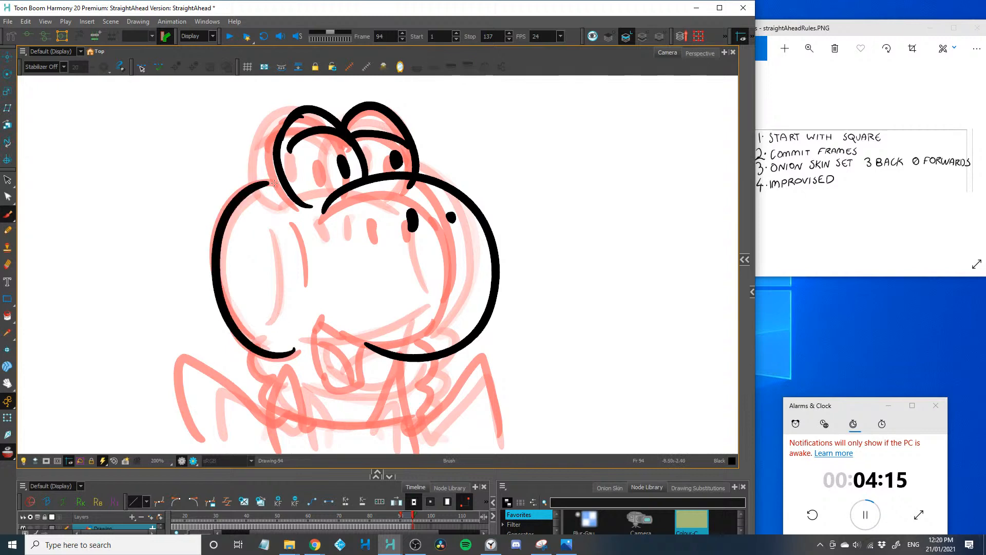
pyautogui.moveTo(307, 228); pyautogui.dragTo(312, 310)
pyautogui.scroll(-1, 271, 292)
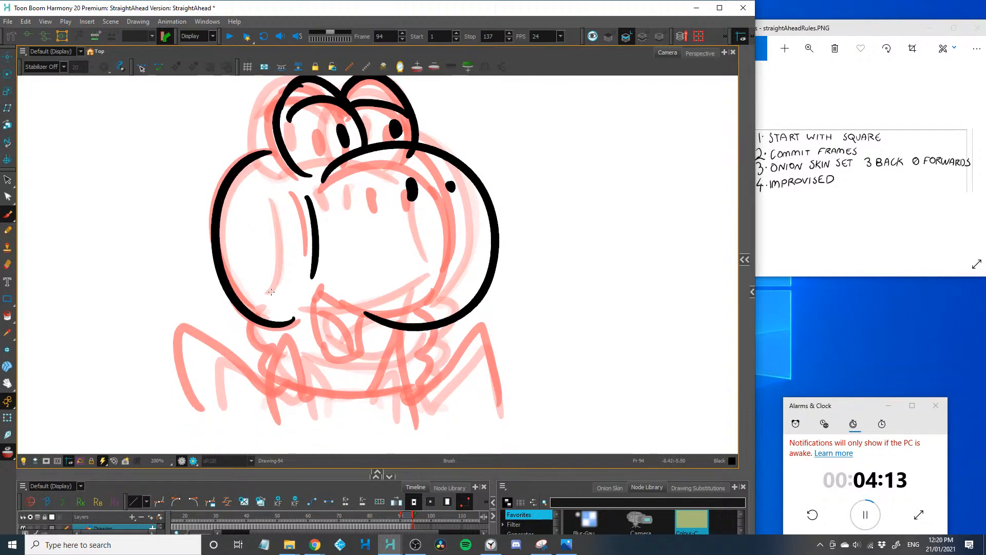
# Draw the frame 94 neck folds, the small open mouth with tongue under the muzzle, and the curved bottom line of the body
pyautogui.moveTo(250, 329); pyautogui.dragTo(275, 356)
pyautogui.moveTo(425, 331); pyautogui.dragTo(419, 358)
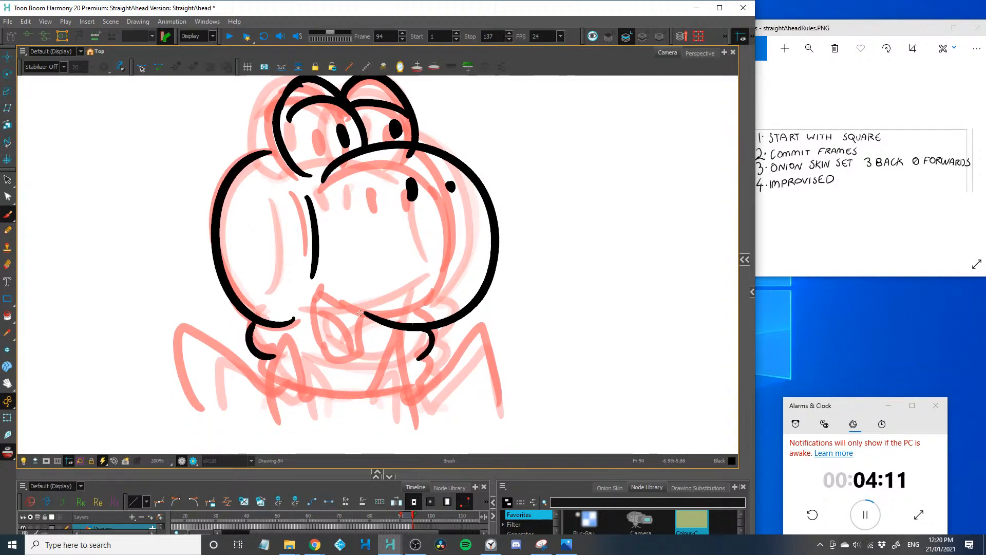
pyautogui.moveTo(362, 307); pyautogui.dragTo(349, 366)
pyautogui.moveTo(393, 332); pyautogui.dragTo(358, 368)
pyautogui.moveTo(353, 334)
pyautogui.mouseDown()
pyautogui.moveTo(395, 393)
pyautogui.moveTo(277, 386)
pyautogui.moveTo(258, 357)
pyautogui.mouseUp()
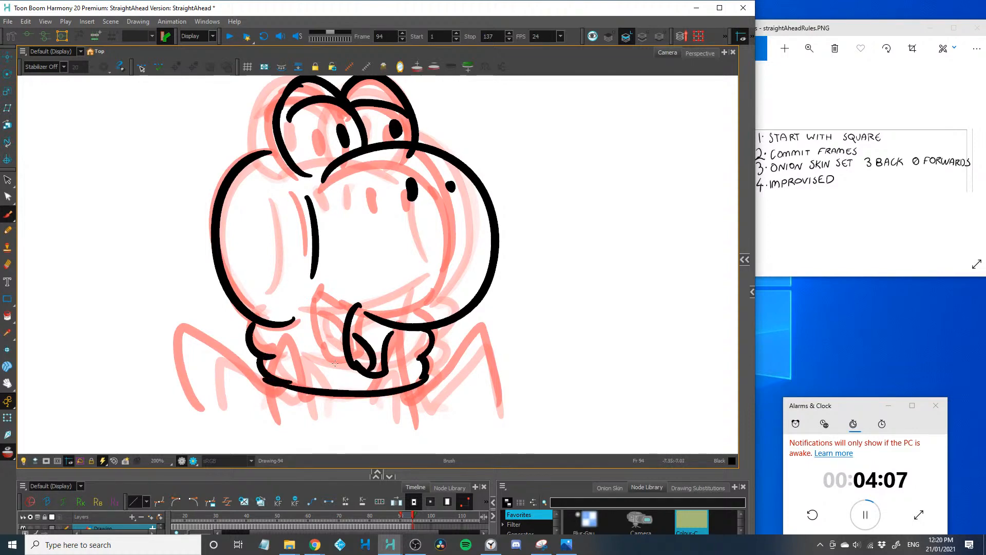
# Draw long multi-jointed spider legs on frame 94, one at the far right, two at the left and two in front
pyautogui.moveTo(415, 394)
pyautogui.mouseDown()
pyautogui.moveTo(499, 297)
pyautogui.moveTo(550, 314)
pyautogui.moveTo(521, 417)
pyautogui.mouseUp()
pyautogui.moveTo(271, 394)
pyautogui.mouseDown()
pyautogui.moveTo(226, 350)
pyautogui.moveTo(123, 300)
pyautogui.moveTo(133, 395)
pyautogui.mouseUp()
pyautogui.moveTo(256, 363)
pyautogui.mouseDown()
pyautogui.moveTo(172, 337)
pyautogui.moveTo(204, 414)
pyautogui.mouseUp()
pyautogui.moveTo(308, 387)
pyautogui.mouseDown()
pyautogui.moveTo(332, 383)
pyautogui.moveTo(330, 321)
pyautogui.moveTo(332, 439)
pyautogui.mouseUp()
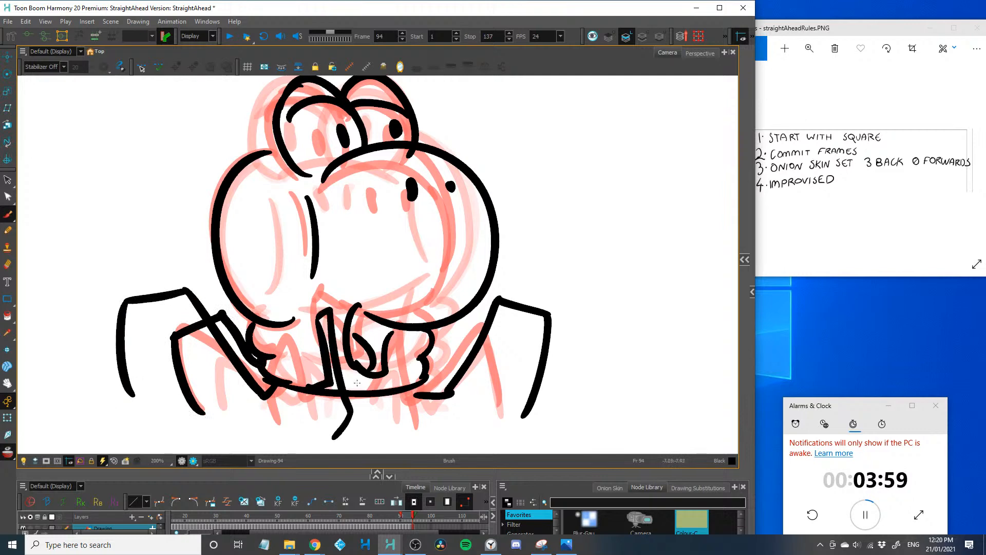
pyautogui.moveTo(397, 390)
pyautogui.mouseDown()
pyautogui.moveTo(399, 328)
pyautogui.moveTo(424, 425)
pyautogui.mouseUp()
pyautogui.press('2')
pyautogui.press('2')
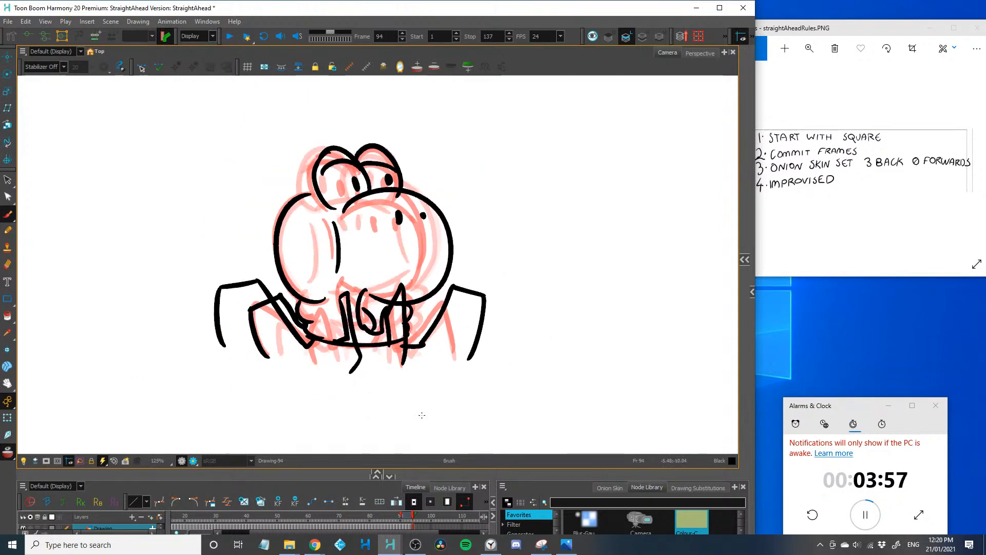
# Go to frame 95 and draw the large rounded muzzle shifted further right, with a nostril near its upper edge
pyautogui.press('.')
pyautogui.press('2')
pyautogui.moveTo(232, 278); pyautogui.dragTo(184, 308)
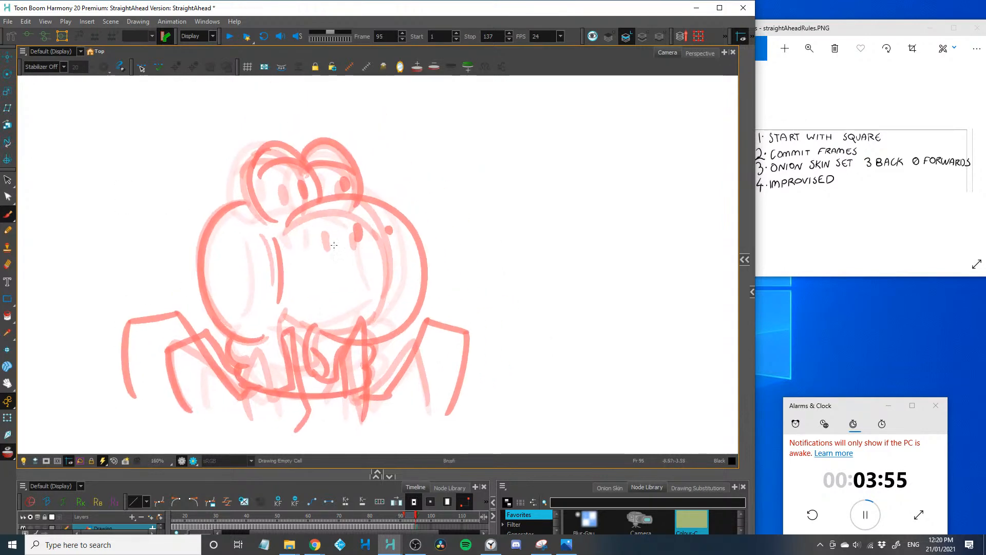
pyautogui.moveTo(331, 218)
pyautogui.mouseDown()
pyautogui.moveTo(429, 319)
pyautogui.moveTo(362, 329)
pyautogui.mouseUp()
pyautogui.click(418, 216)
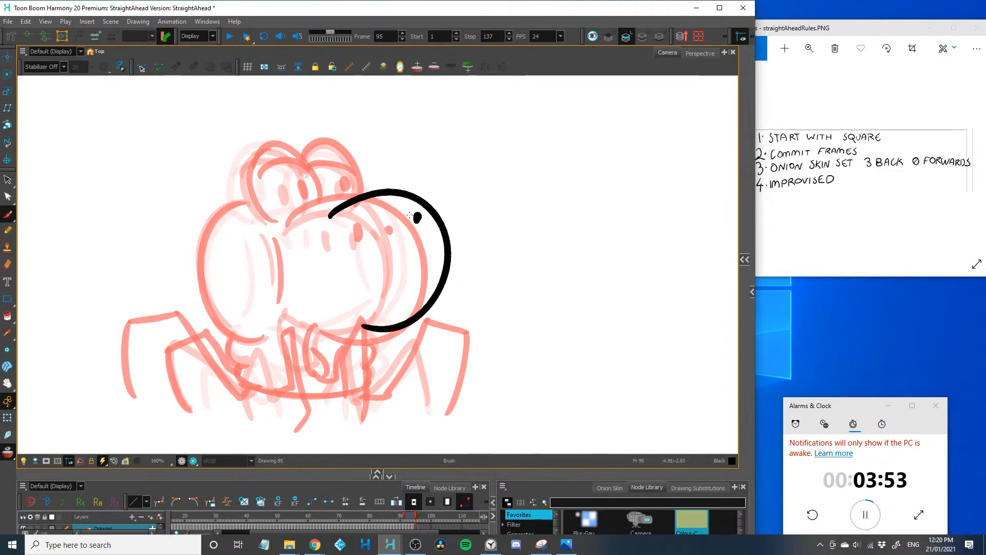
# Draw both frame 95 eyes behind the muzzle, with domes, heavy upper eyelids and right-looking pupils
pyautogui.press('2')
pyautogui.moveTo(266, 205); pyautogui.dragTo(341, 185)
pyautogui.moveTo(309, 126); pyautogui.dragTo(369, 185)
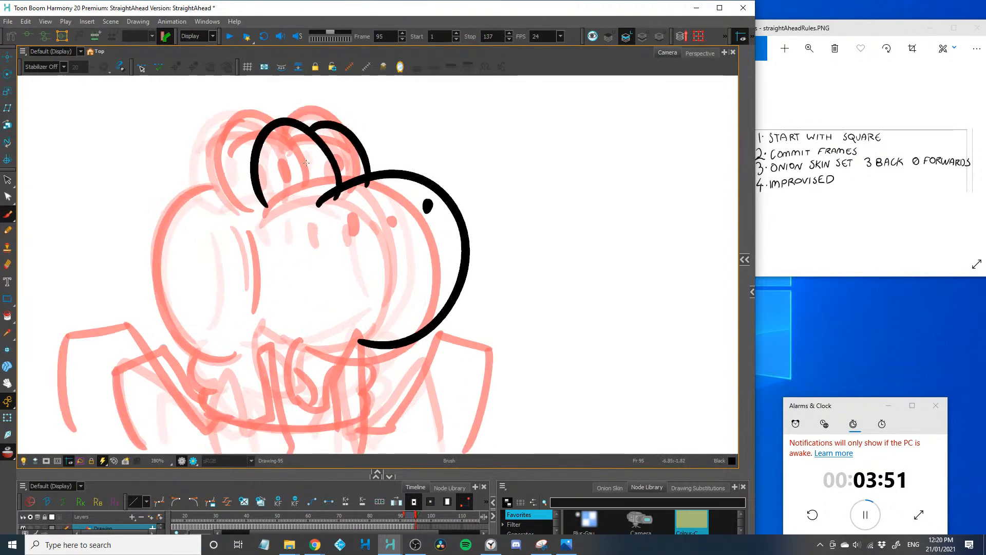
pyautogui.moveTo(267, 165); pyautogui.dragTo(369, 154)
pyautogui.click(358, 169)
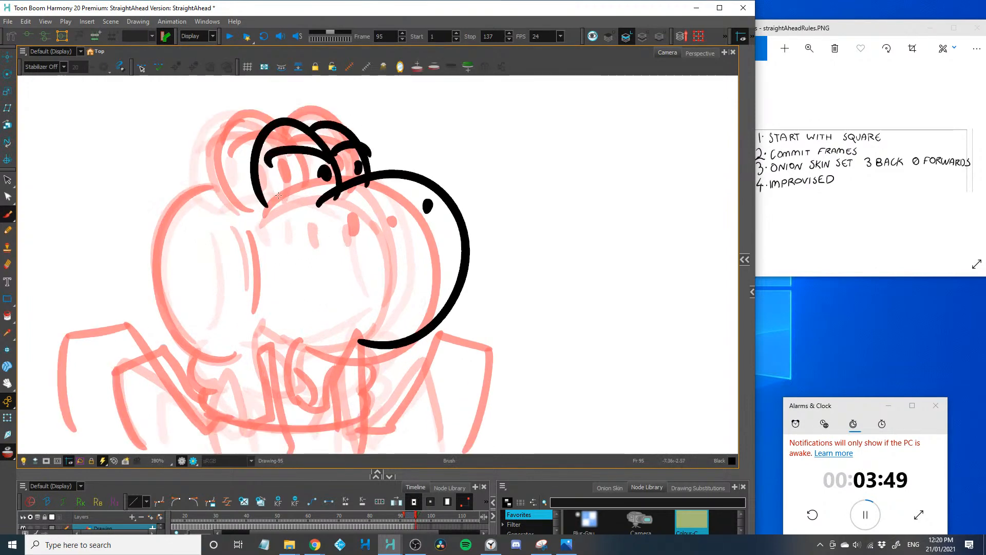
# Draw the rounded back of the frame 95 head and a curved cheek line inside it
pyautogui.moveTo(280, 203); pyautogui.dragTo(222, 357)
pyautogui.moveTo(287, 340); pyautogui.dragTo(217, 355)
pyautogui.moveTo(256, 233); pyautogui.dragTo(286, 302)
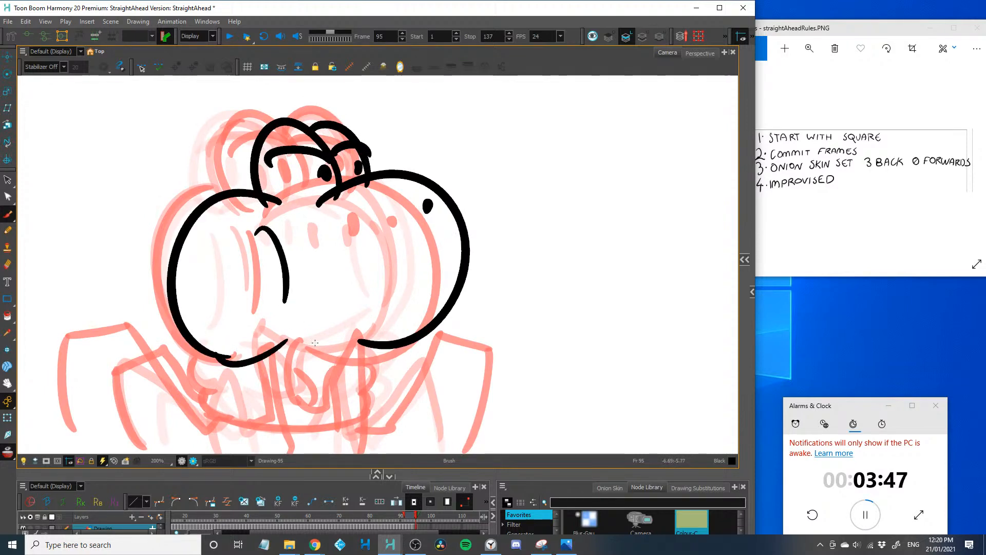
# Draw the frame 95 open mouth with tongue under the muzzle, the wavy neck folds and the bottom line of the body
pyautogui.moveTo(362, 334)
pyautogui.mouseDown()
pyautogui.moveTo(290, 315)
pyautogui.moveTo(304, 404)
pyautogui.mouseUp()
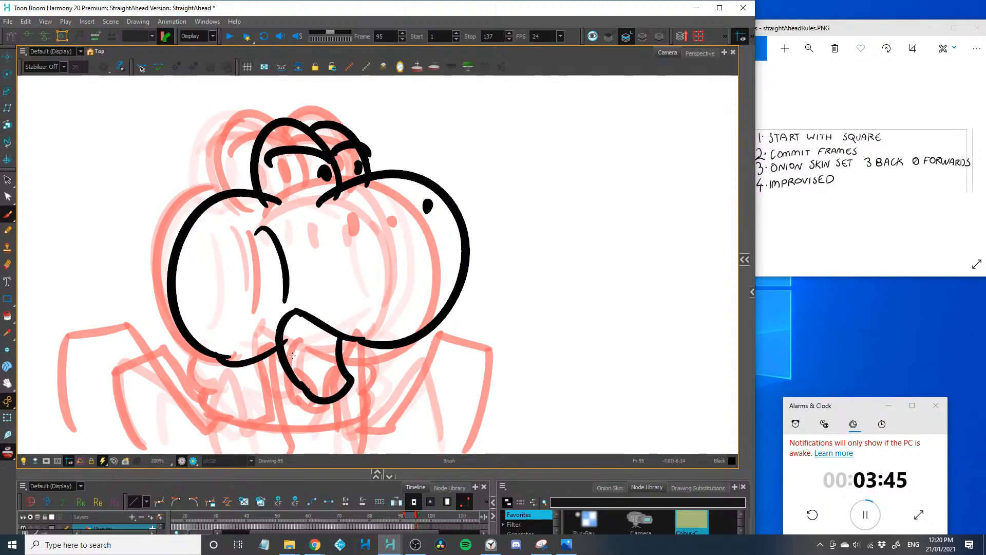
pyautogui.moveTo(290, 352); pyautogui.dragTo(324, 393)
pyautogui.moveTo(298, 301); pyautogui.dragTo(309, 258)
pyautogui.moveTo(374, 303)
pyautogui.mouseDown()
pyautogui.moveTo(387, 338)
pyautogui.moveTo(280, 373)
pyautogui.moveTo(266, 369)
pyautogui.mouseUp()
pyautogui.moveTo(226, 311)
pyautogui.mouseDown()
pyautogui.moveTo(223, 337)
pyautogui.moveTo(281, 370)
pyautogui.mouseUp()
pyautogui.press('1')
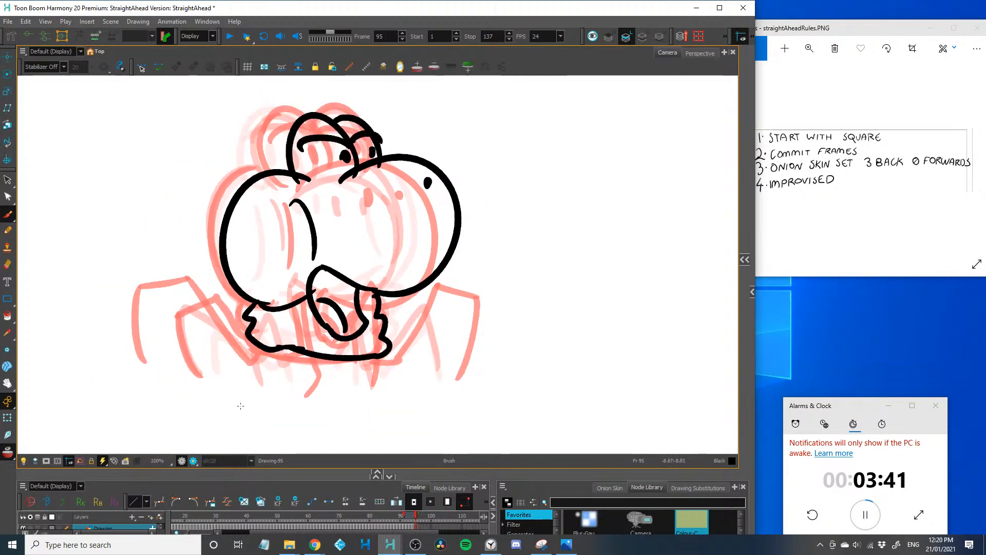
# Draw the jointed spider legs on frame 95, one at the far right, two at the left and two in front
pyautogui.moveTo(378, 355)
pyautogui.mouseDown()
pyautogui.moveTo(403, 366)
pyautogui.moveTo(457, 278)
pyautogui.moveTo(462, 381)
pyautogui.mouseUp()
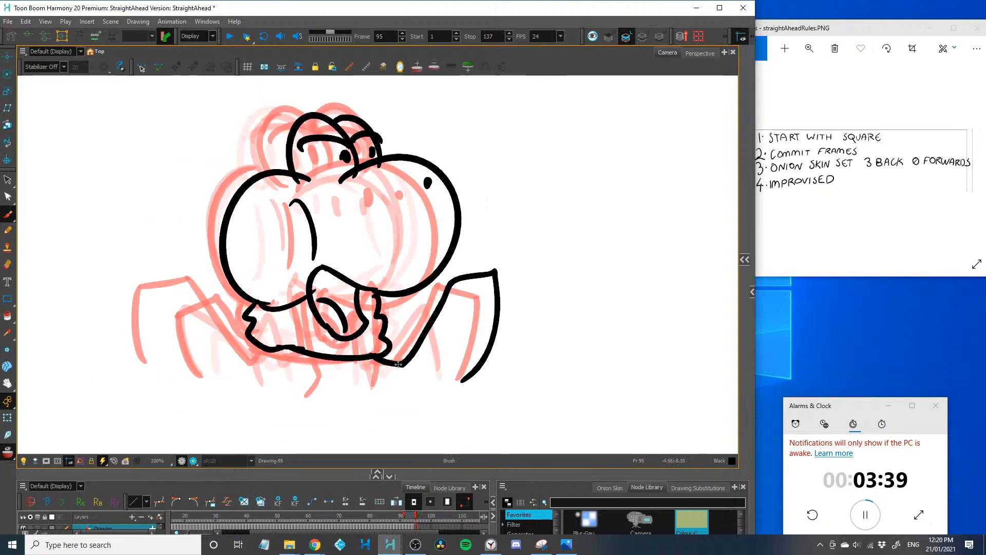
pyautogui.moveTo(262, 346)
pyautogui.mouseDown()
pyautogui.moveTo(196, 258)
pyautogui.moveTo(162, 376)
pyautogui.mouseUp()
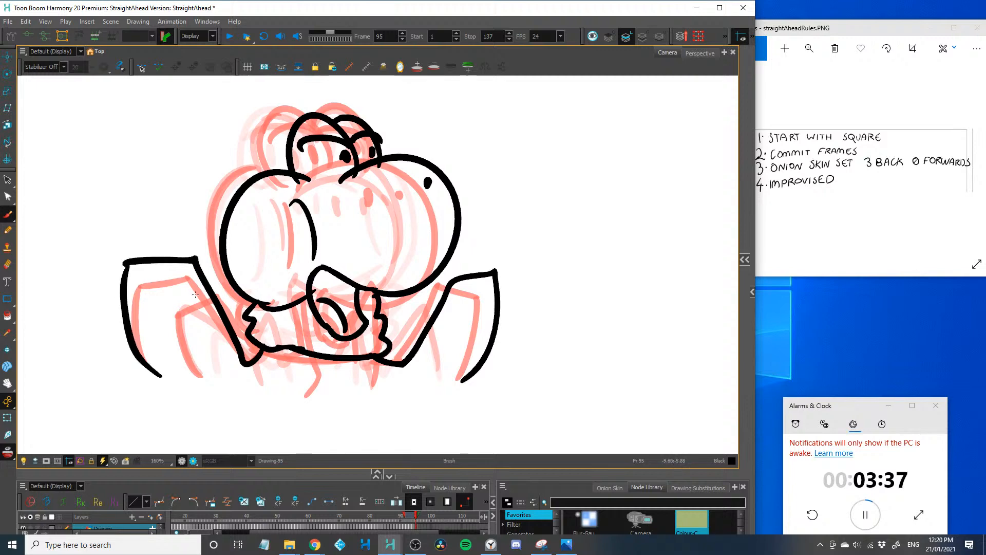
pyautogui.moveTo(245, 331)
pyautogui.mouseDown()
pyautogui.moveTo(223, 283)
pyautogui.moveTo(205, 385)
pyautogui.mouseUp()
pyautogui.moveTo(293, 345)
pyautogui.mouseDown()
pyautogui.moveTo(310, 353)
pyautogui.moveTo(318, 398)
pyautogui.mouseUp()
pyautogui.moveTo(367, 357); pyautogui.dragTo(374, 353)
pyautogui.press('1')
pyautogui.press('1')
pyautogui.press('1')
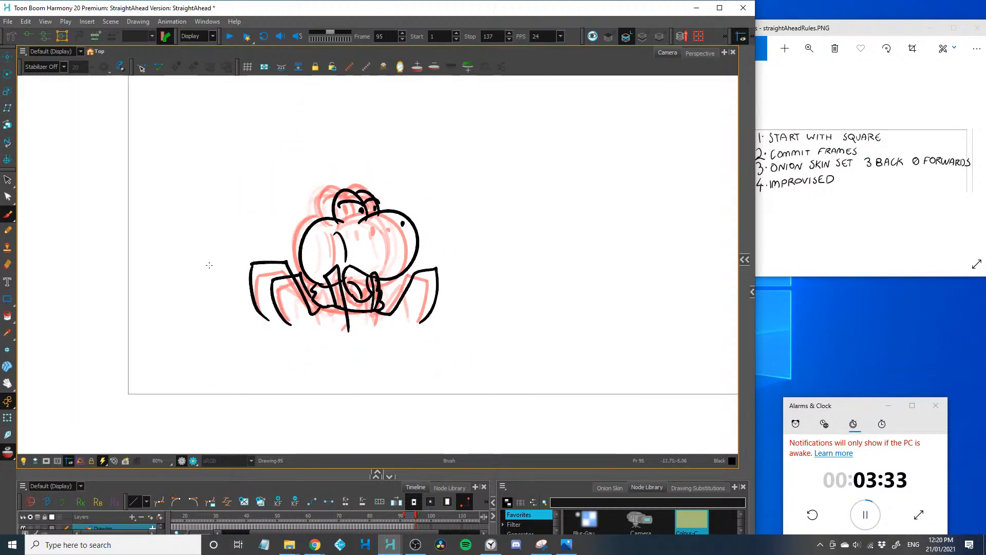
pyautogui.press('2')
pyautogui.press('2')
pyautogui.press('2')
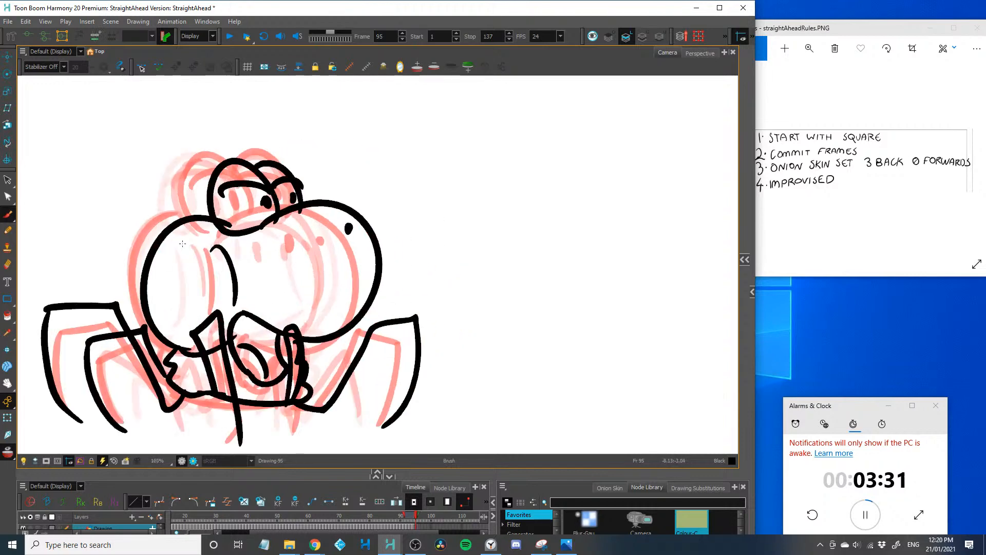
# On frame 96, draw the head further right with rounded back, lidded eyes, muzzle with two nostrils, and open mouth with tongue
pyautogui.press('.')
pyautogui.moveTo(223, 359); pyautogui.dragTo(235, 370)
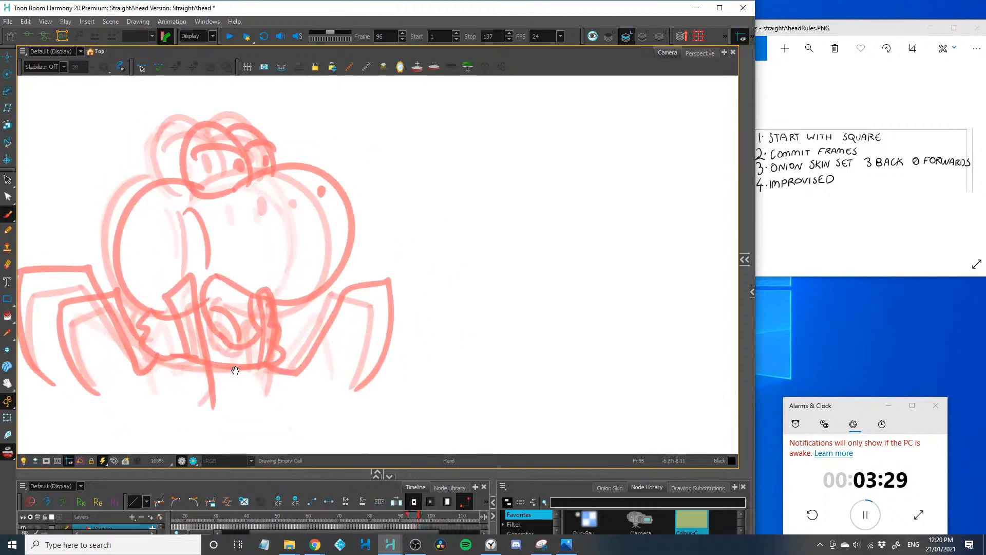
pyautogui.moveTo(251, 298); pyautogui.dragTo(220, 307)
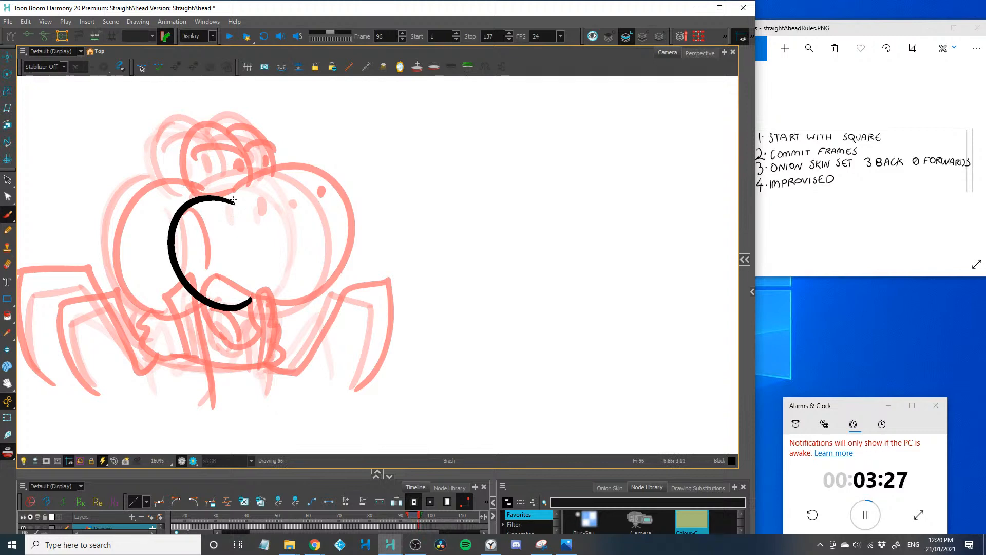
pyautogui.moveTo(233, 201)
pyautogui.mouseDown()
pyautogui.moveTo(280, 198)
pyautogui.moveTo(271, 155)
pyautogui.moveTo(311, 153)
pyautogui.moveTo(323, 195)
pyautogui.mouseUp()
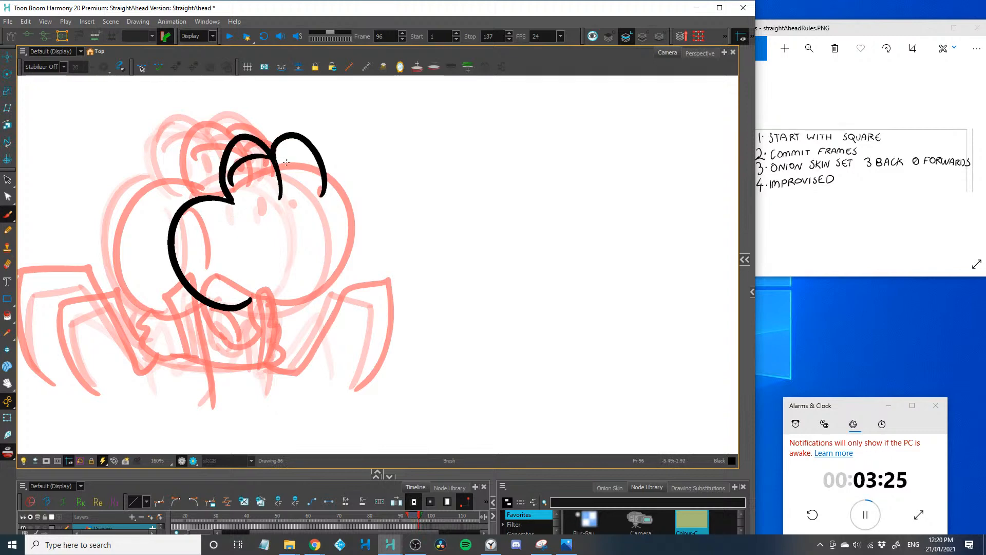
pyautogui.moveTo(277, 163)
pyautogui.mouseDown()
pyautogui.moveTo(318, 165)
pyautogui.moveTo(290, 294)
pyautogui.moveTo(298, 335)
pyautogui.mouseUp()
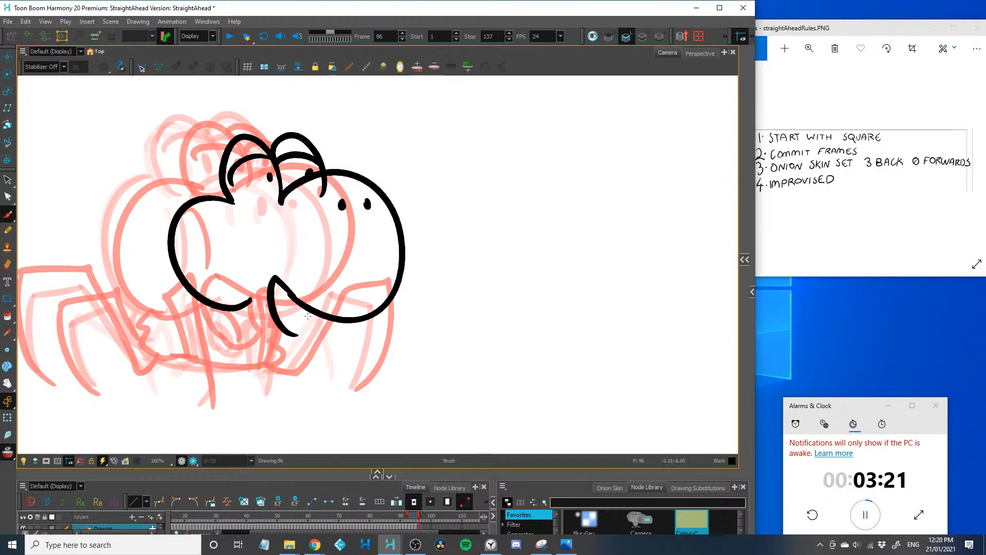
pyautogui.moveTo(277, 272)
pyautogui.mouseDown()
pyautogui.moveTo(252, 286)
pyautogui.moveTo(252, 326)
pyautogui.mouseUp()
# Draw the frame 96 spider legs, with the right leg reaching far forward and the others at the left and in front
pyautogui.moveTo(318, 356)
pyautogui.mouseDown()
pyautogui.moveTo(389, 284)
pyautogui.moveTo(445, 259)
pyautogui.moveTo(460, 386)
pyautogui.mouseUp()
pyautogui.moveTo(390, 329); pyautogui.dragTo(511, 318)
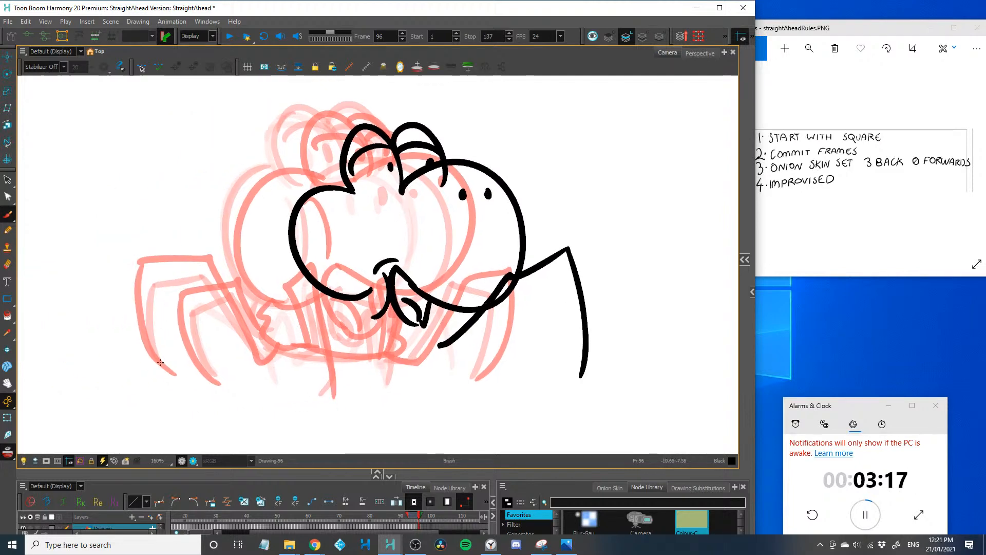
pyautogui.moveTo(173, 374)
pyautogui.mouseDown()
pyautogui.moveTo(155, 295)
pyautogui.moveTo(220, 258)
pyautogui.moveTo(273, 314)
pyautogui.mouseUp()
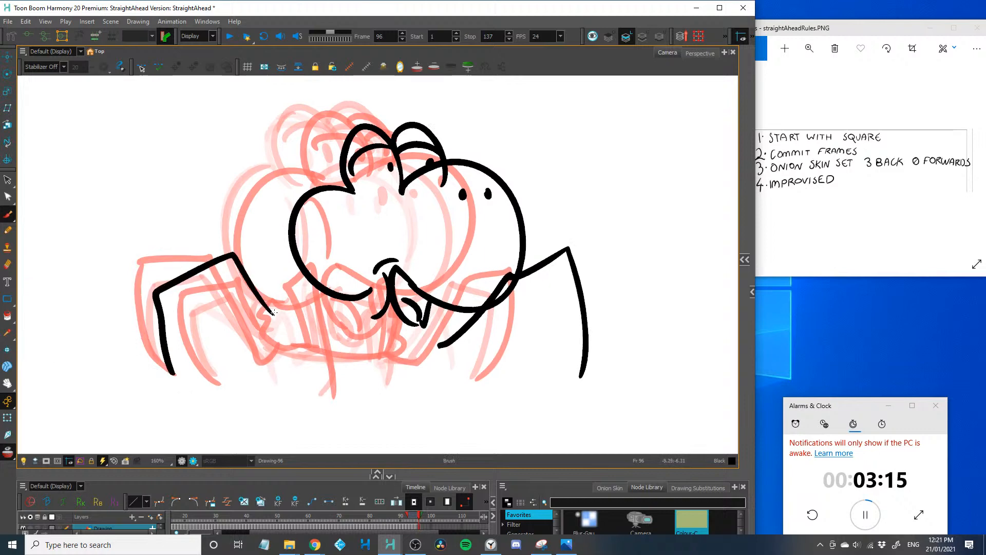
pyautogui.moveTo(329, 301); pyautogui.dragTo(253, 294)
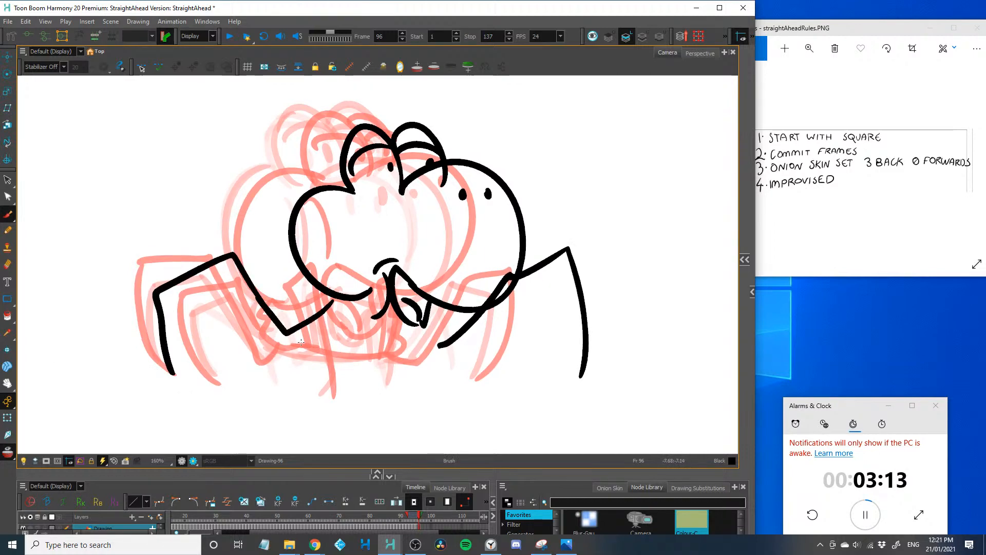
pyautogui.moveTo(325, 333)
pyautogui.mouseDown()
pyautogui.moveTo(210, 361)
pyautogui.moveTo(219, 382)
pyautogui.moveTo(310, 258)
pyautogui.moveTo(314, 367)
pyautogui.mouseUp()
pyautogui.moveTo(391, 337)
pyautogui.mouseDown()
pyautogui.moveTo(434, 280)
pyautogui.moveTo(406, 378)
pyautogui.mouseUp()
pyautogui.press('1')
pyautogui.moveTo(324, 380); pyautogui.dragTo(242, 402)
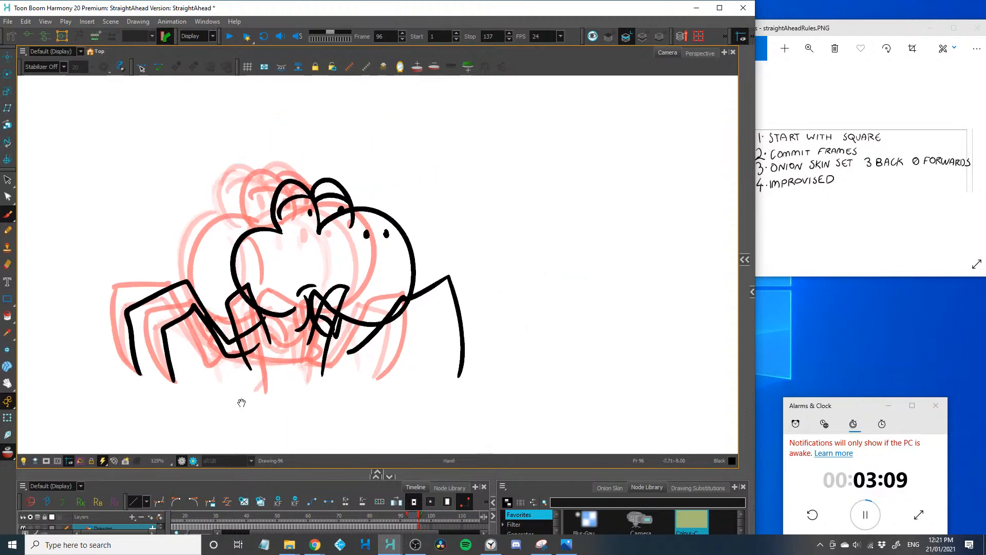
# On frame 97, draw the muzzle well to the right of the previous pose, with both lidded eyes and a slanted nostril
pyautogui.press('.')
pyautogui.press('1')
pyautogui.moveTo(294, 287)
pyautogui.mouseDown()
pyautogui.moveTo(213, 354)
pyautogui.moveTo(154, 379)
pyautogui.moveTo(288, 381)
pyautogui.moveTo(184, 388)
pyautogui.mouseUp()
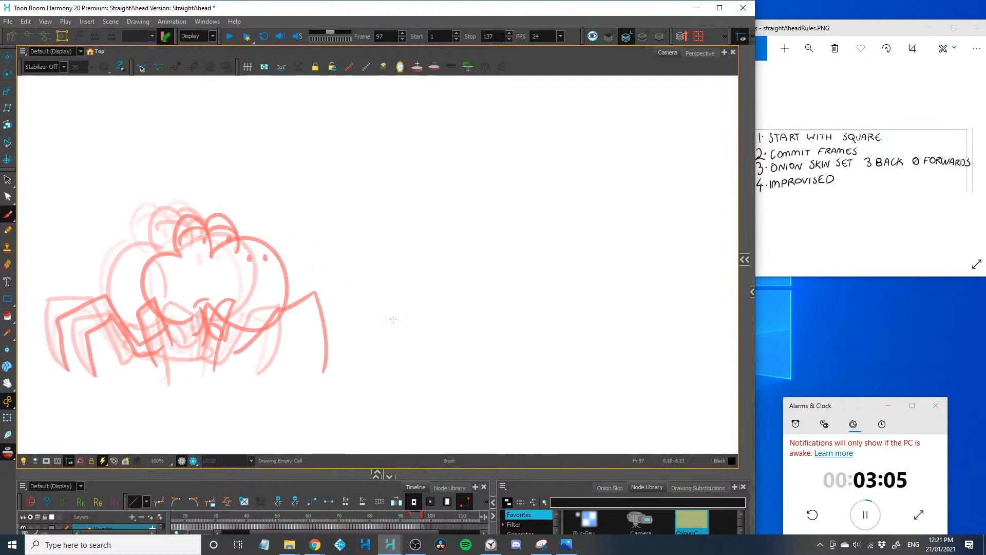
pyautogui.moveTo(335, 250); pyautogui.dragTo(357, 319)
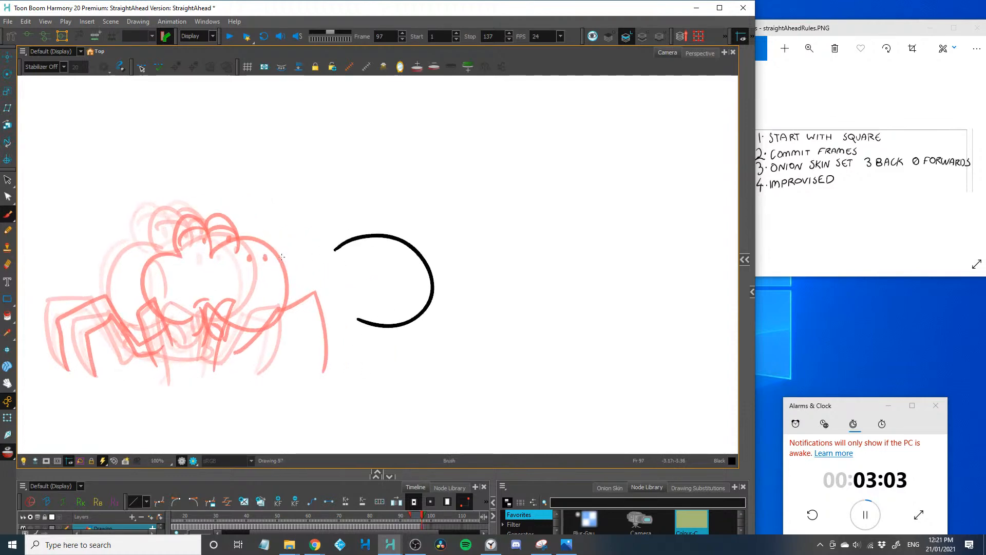
pyautogui.moveTo(306, 252)
pyautogui.mouseDown()
pyautogui.moveTo(331, 251)
pyautogui.moveTo(352, 237)
pyautogui.moveTo(329, 230)
pyautogui.moveTo(350, 226)
pyautogui.mouseUp()
pyautogui.moveTo(396, 260); pyautogui.dragTo(404, 270)
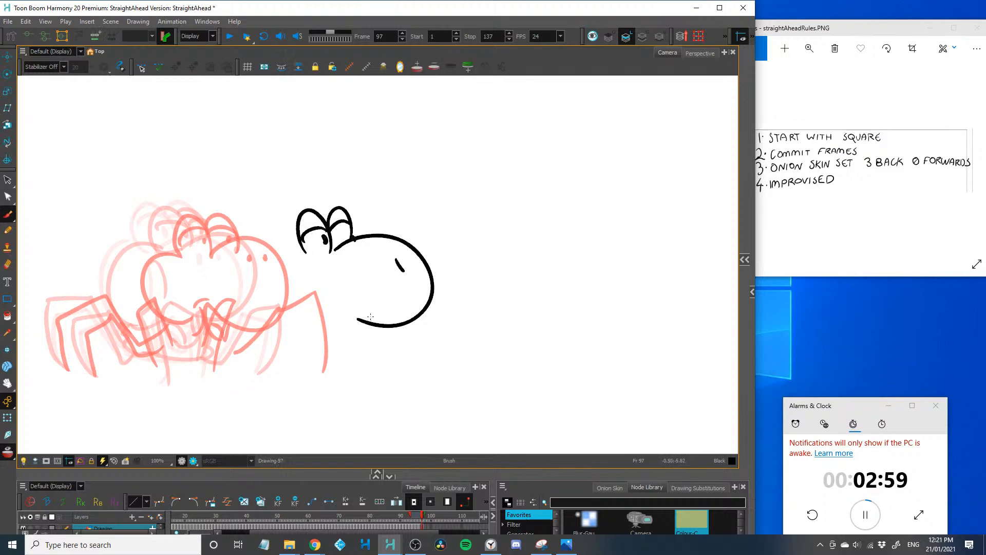
# Draw the frame 97 open mouth with tongue, the back of the head curving into the jaw, and the second pupil
pyautogui.moveTo(373, 313); pyautogui.dragTo(359, 344)
pyautogui.hotkey('ctrl', 'z')
pyautogui.moveTo(326, 293)
pyautogui.mouseDown()
pyautogui.moveTo(360, 325)
pyautogui.moveTo(345, 332)
pyautogui.moveTo(360, 340)
pyautogui.mouseUp()
pyautogui.moveTo(306, 252); pyautogui.dragTo(351, 350)
pyautogui.moveTo(346, 232); pyautogui.dragTo(350, 239)
pyautogui.press('2')
pyautogui.moveTo(318, 288); pyautogui.dragTo(352, 230)
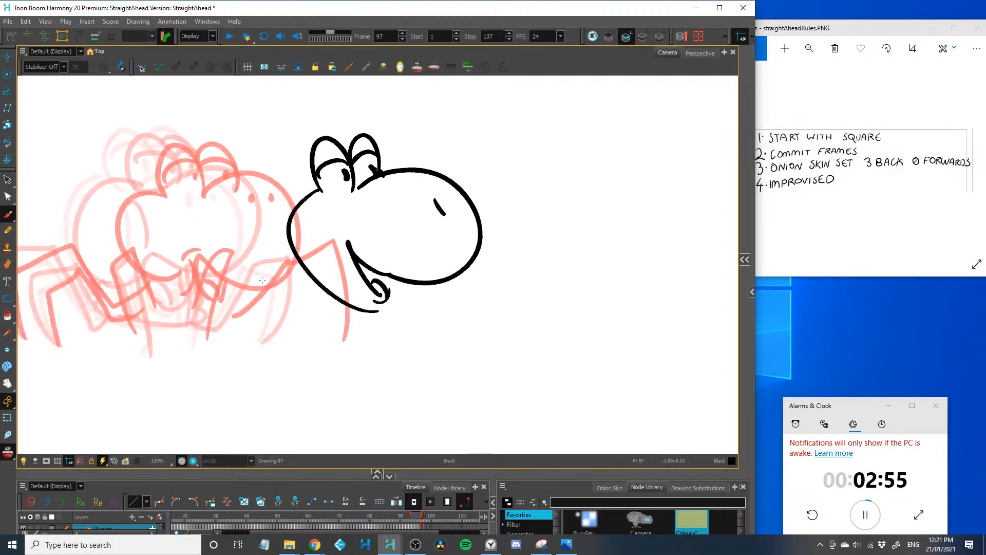
# Draw the frame 97 spider legs, one stretched behind, two under the head and one stepping forward
pyautogui.moveTo(297, 272)
pyautogui.mouseDown()
pyautogui.moveTo(220, 210)
pyautogui.moveTo(213, 357)
pyautogui.mouseUp()
pyautogui.moveTo(334, 275)
pyautogui.mouseDown()
pyautogui.moveTo(331, 233)
pyautogui.moveTo(320, 347)
pyautogui.mouseUp()
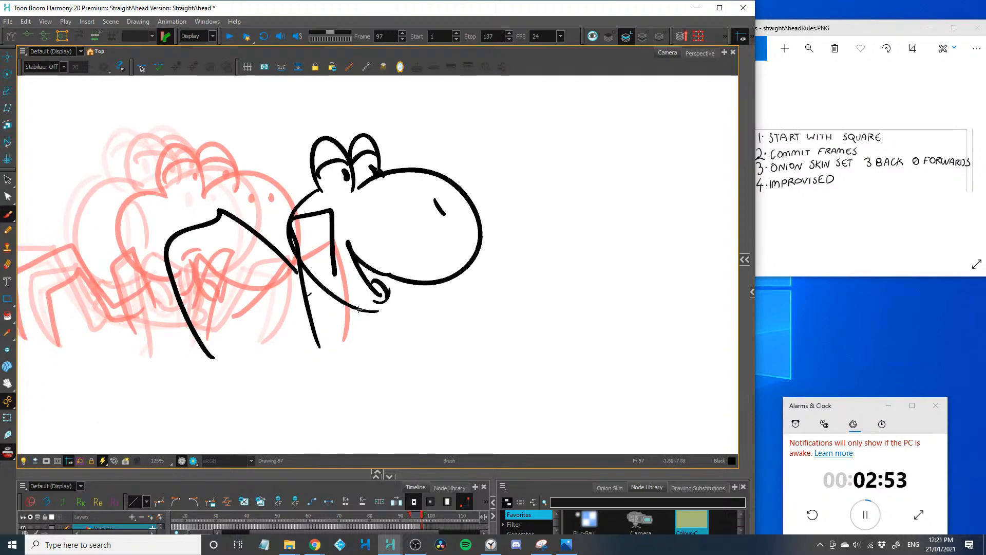
pyautogui.moveTo(355, 291)
pyautogui.mouseDown()
pyautogui.moveTo(409, 222)
pyautogui.moveTo(395, 336)
pyautogui.mouseUp()
pyautogui.moveTo(436, 265)
pyautogui.mouseDown()
pyautogui.moveTo(406, 307)
pyautogui.moveTo(452, 358)
pyautogui.mouseUp()
pyautogui.press('1')
# On frame 98, draw the muzzle further right with two domed eyes, pupils and a nostril
pyautogui.press('.')
pyautogui.moveTo(265, 367); pyautogui.dragTo(130, 375)
pyautogui.moveTo(344, 222)
pyautogui.mouseDown()
pyautogui.moveTo(381, 282)
pyautogui.moveTo(349, 198)
pyautogui.mouseUp()
pyautogui.moveTo(350, 199)
pyautogui.mouseDown()
pyautogui.moveTo(355, 174)
pyautogui.moveTo(369, 189)
pyautogui.mouseUp()
pyautogui.moveTo(338, 197); pyautogui.dragTo(340, 196)
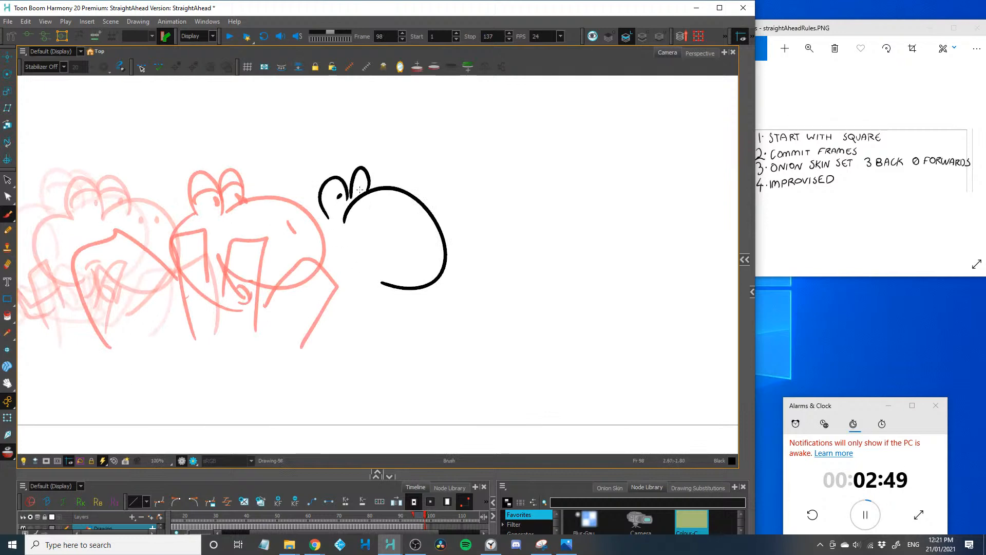
pyautogui.click(415, 218)
# Draw the frame 98 walking spider legs, the lower jaw and the curved back of the head
pyautogui.moveTo(368, 286); pyautogui.dragTo(406, 361)
pyautogui.moveTo(418, 290); pyautogui.dragTo(484, 324)
pyautogui.moveTo(377, 303)
pyautogui.mouseDown()
pyautogui.moveTo(298, 260)
pyautogui.moveTo(305, 352)
pyautogui.mouseUp()
pyautogui.moveTo(350, 295)
pyautogui.mouseDown()
pyautogui.moveTo(290, 247)
pyautogui.moveTo(253, 315)
pyautogui.mouseUp()
pyautogui.moveTo(384, 280); pyautogui.dragTo(310, 271)
pyautogui.moveTo(314, 208); pyautogui.dragTo(334, 276)
# On frame 99, draw the muzzle with two nostrils, both round eyes with pupils, and the back of the head
pyautogui.press('.')
pyautogui.moveTo(366, 329)
pyautogui.mouseDown()
pyautogui.moveTo(306, 344)
pyautogui.moveTo(136, 344)
pyautogui.mouseUp()
pyautogui.moveTo(264, 217); pyautogui.dragTo(302, 301)
pyautogui.moveTo(264, 231)
pyautogui.mouseDown()
pyautogui.moveTo(240, 217)
pyautogui.moveTo(261, 203)
pyautogui.mouseUp()
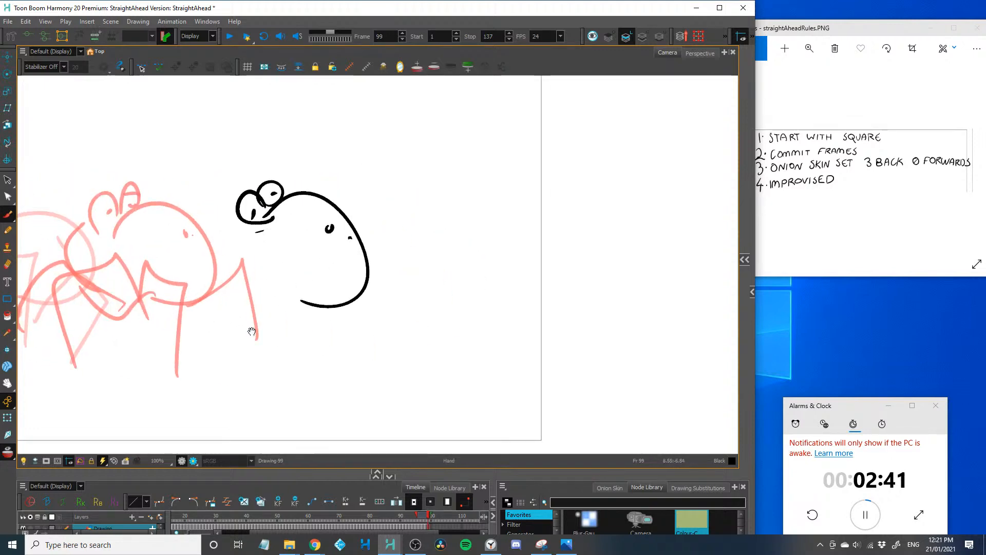
pyautogui.moveTo(252, 331); pyautogui.dragTo(324, 331)
pyautogui.moveTo(328, 218)
pyautogui.mouseDown()
pyautogui.moveTo(279, 221)
pyautogui.moveTo(289, 282)
pyautogui.mouseUp()
# Draw the frame 99 bent spider legs, with the front leg reaching forward past the muzzle
pyautogui.moveTo(310, 292)
pyautogui.mouseDown()
pyautogui.moveTo(354, 288)
pyautogui.moveTo(369, 312)
pyautogui.moveTo(444, 253)
pyautogui.moveTo(473, 344)
pyautogui.mouseUp()
pyautogui.moveTo(341, 284); pyautogui.dragTo(414, 332)
pyautogui.moveTo(355, 291); pyautogui.dragTo(383, 354)
pyautogui.moveTo(324, 304)
pyautogui.mouseDown()
pyautogui.moveTo(247, 308)
pyautogui.moveTo(265, 350)
pyautogui.mouseUp()
pyautogui.moveTo(305, 298); pyautogui.dragTo(280, 293)
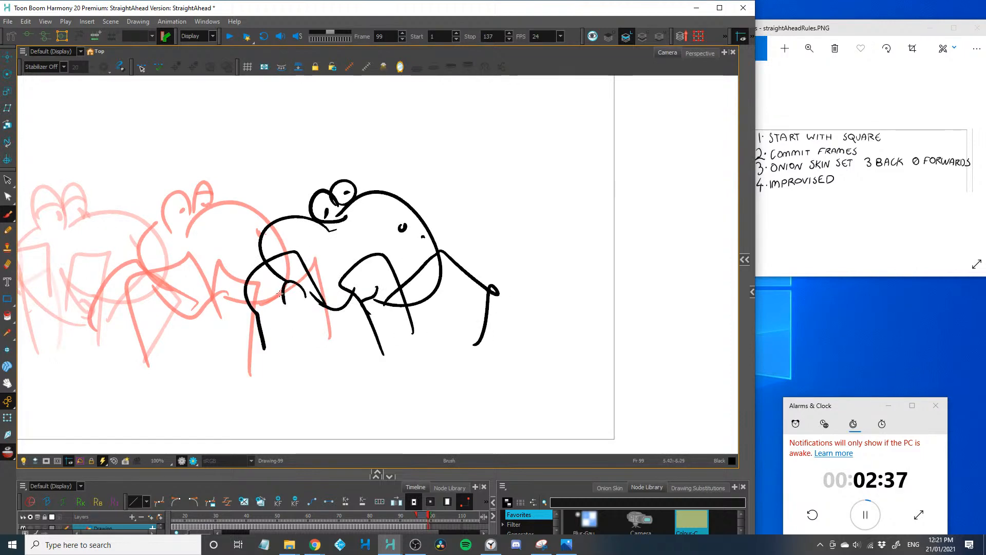
# On frame 100, draw the muzzle nearer the camera frame's right edge, with two wide-set domed eyes and pupils
pyautogui.press('.')
pyautogui.press('1')
pyautogui.moveTo(348, 303); pyautogui.dragTo(275, 309)
pyautogui.press('2')
pyautogui.moveTo(378, 234); pyautogui.dragTo(425, 297)
pyautogui.moveTo(412, 221)
pyautogui.mouseDown()
pyautogui.moveTo(450, 204)
pyautogui.moveTo(373, 209)
pyautogui.mouseUp()
pyautogui.moveTo(371, 201); pyautogui.dragTo(376, 198)
pyautogui.moveTo(440, 203); pyautogui.dragTo(445, 199)
# Draw the back of the frame 100 head and its bent spider legs underneath
pyautogui.moveTo(377, 237)
pyautogui.mouseDown()
pyautogui.moveTo(354, 297)
pyautogui.moveTo(386, 298)
pyautogui.mouseUp()
pyautogui.moveTo(403, 302)
pyautogui.mouseDown()
pyautogui.moveTo(462, 250)
pyautogui.moveTo(487, 350)
pyautogui.moveTo(400, 388)
pyautogui.mouseUp()
pyautogui.moveTo(348, 289)
pyautogui.mouseDown()
pyautogui.moveTo(317, 369)
pyautogui.moveTo(286, 279)
pyautogui.moveTo(277, 362)
pyautogui.mouseUp()
# On frame 101, draw the muzzle crossing the camera frame's right edge, with both eyes and their pupils
pyautogui.press('.')
pyautogui.press('.')
pyautogui.press(',')
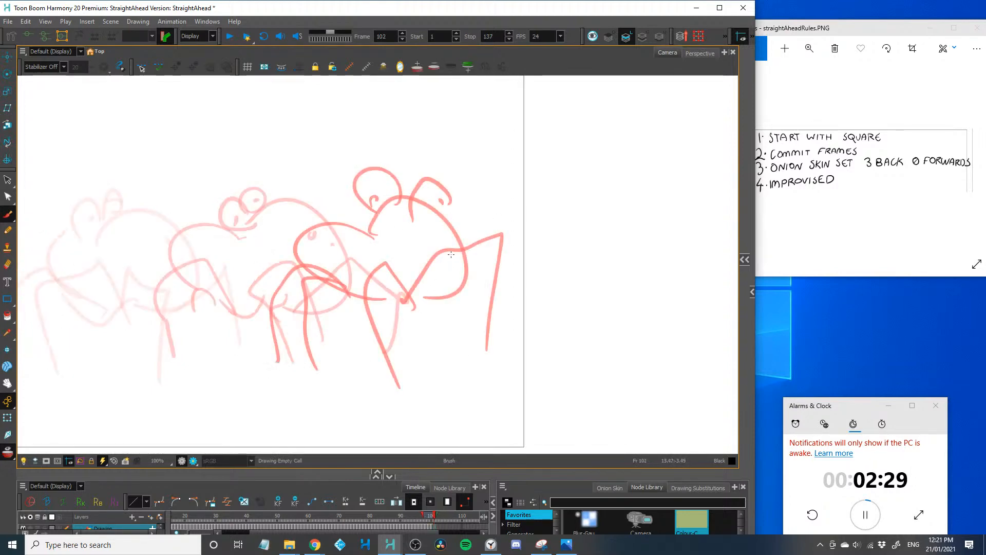
pyautogui.moveTo(447, 241)
pyautogui.mouseDown()
pyautogui.moveTo(510, 303)
pyautogui.moveTo(444, 276)
pyautogui.mouseUp()
pyautogui.moveTo(415, 226); pyautogui.dragTo(426, 234)
pyautogui.moveTo(447, 202)
pyautogui.mouseDown()
pyautogui.moveTo(455, 189)
pyautogui.moveTo(475, 198)
pyautogui.mouseUp()
pyautogui.click(426, 204)
# Draw the back of the frame 101 head, the legs below it, and a raised arm with a waving hand
pyautogui.moveTo(403, 215)
pyautogui.mouseDown()
pyautogui.moveTo(421, 297)
pyautogui.moveTo(401, 377)
pyautogui.mouseUp()
pyautogui.click(449, 308)
pyautogui.moveTo(498, 297)
pyautogui.mouseDown()
pyautogui.moveTo(460, 347)
pyautogui.moveTo(489, 351)
pyautogui.mouseUp()
pyautogui.moveTo(377, 219)
pyautogui.mouseDown()
pyautogui.moveTo(314, 164)
pyautogui.moveTo(333, 149)
pyautogui.moveTo(305, 169)
pyautogui.mouseUp()
# On frame 102, draw the back of the head at the camera frame's edge, both eyes and the raised waving arm
pyautogui.press('.')
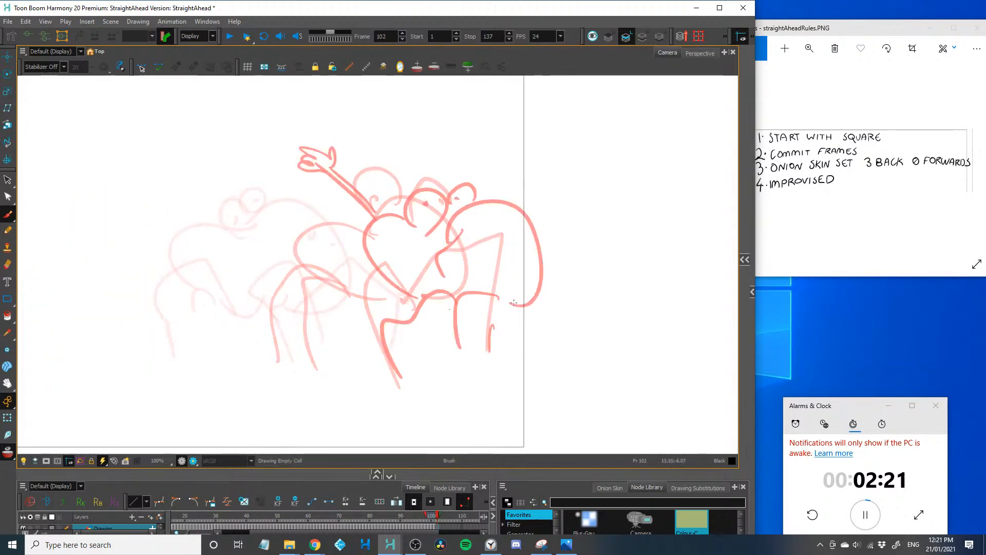
pyautogui.moveTo(506, 214); pyautogui.dragTo(521, 286)
pyautogui.moveTo(479, 190)
pyautogui.mouseDown()
pyautogui.moveTo(516, 205)
pyautogui.moveTo(539, 187)
pyautogui.mouseUp()
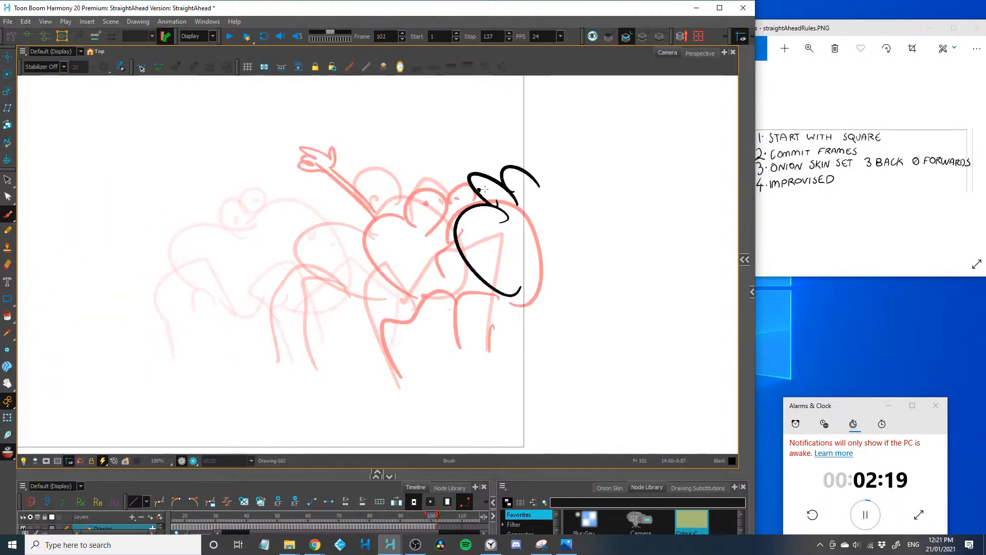
pyautogui.moveTo(470, 209); pyautogui.dragTo(409, 156)
pyautogui.moveTo(410, 159)
pyautogui.mouseDown()
pyautogui.moveTo(397, 153)
pyautogui.moveTo(434, 187)
pyautogui.mouseUp()
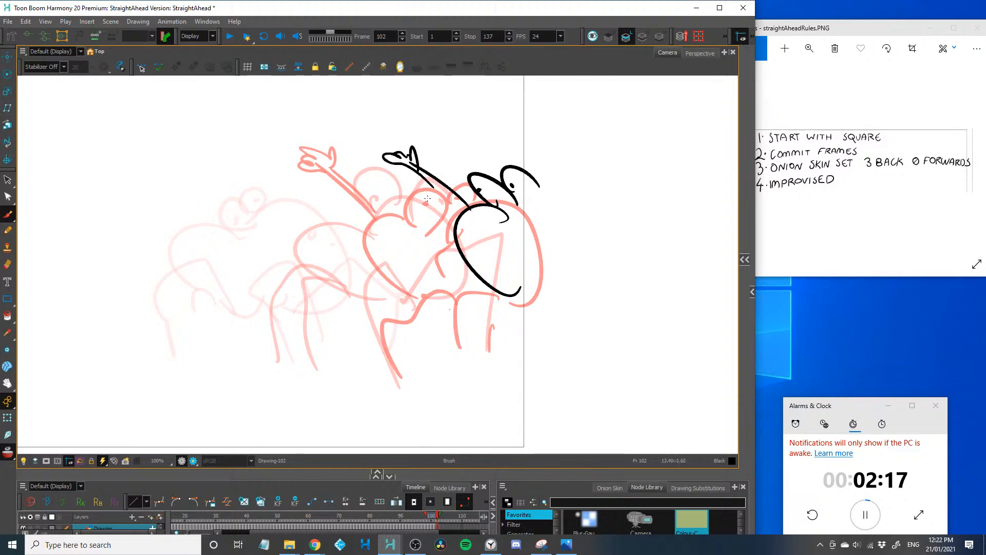
# Draw the frame 102 spider legs, with one reaching outside the camera frame, and advance to frame 103
pyautogui.moveTo(499, 297)
pyautogui.mouseDown()
pyautogui.moveTo(495, 367)
pyautogui.moveTo(512, 354)
pyautogui.mouseUp()
pyautogui.moveTo(517, 298); pyautogui.dragTo(606, 381)
pyautogui.press('1')
pyautogui.press('1')
pyautogui.press('1')
pyautogui.press('.')
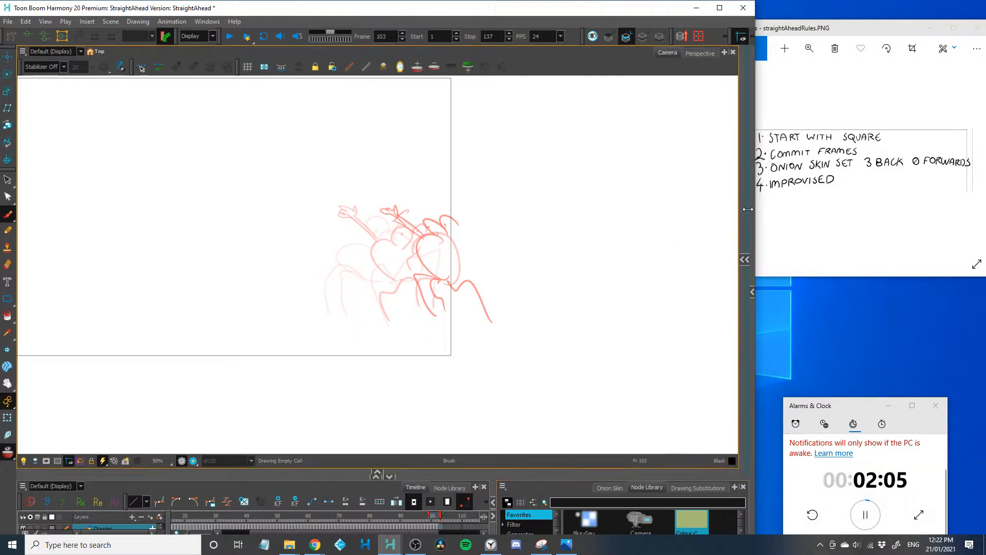
# Enlarge the timeline area in height and width, and pause the countdown timer
pyautogui.moveTo(748, 209); pyautogui.dragTo(861, 290)
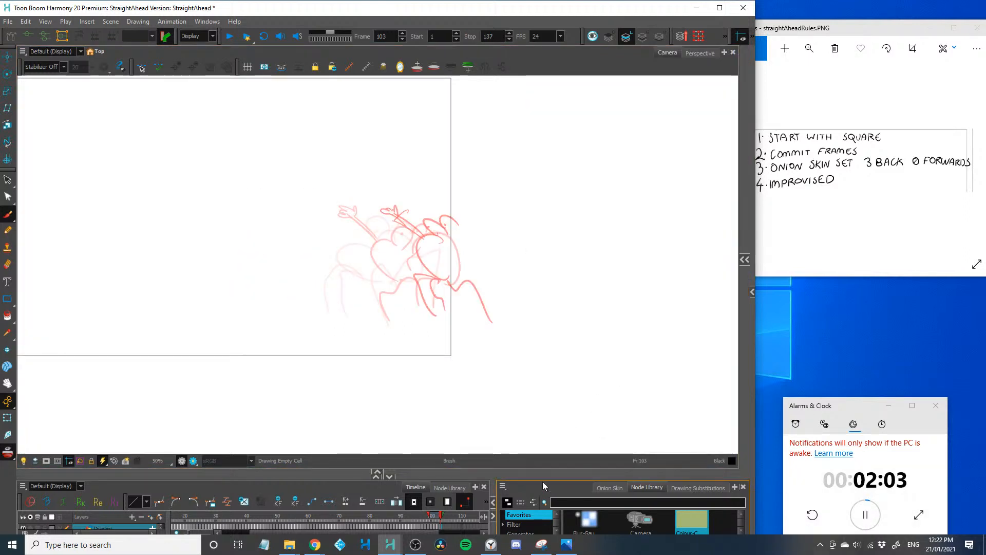
pyautogui.moveTo(549, 474); pyautogui.dragTo(544, 381)
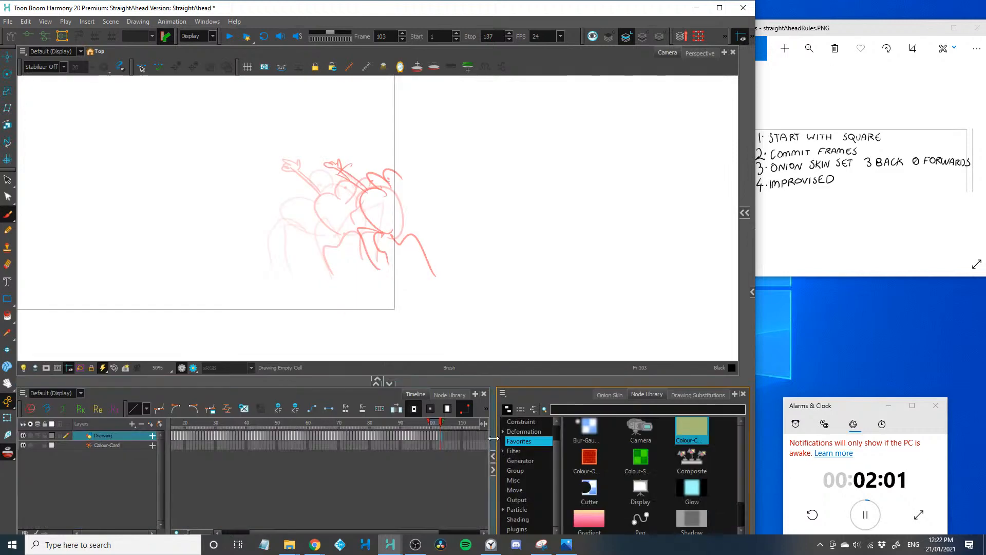
pyautogui.moveTo(873, 466); pyautogui.dragTo(872, 475)
pyautogui.click(865, 515)
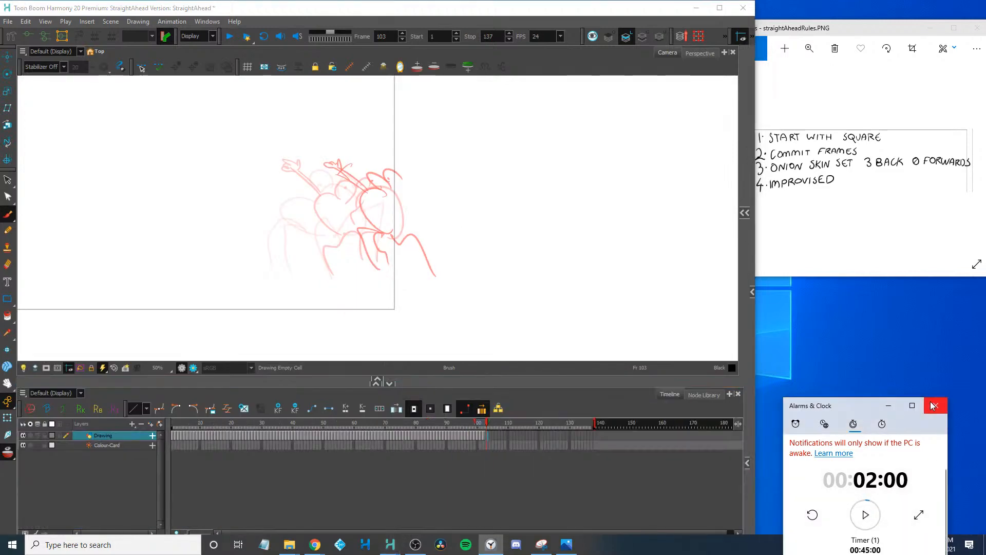
# Close the countdown timer and extend the exposure of drawings 1 to 102 to two frames each
pyautogui.click(935, 406)
pyautogui.click(475, 445)
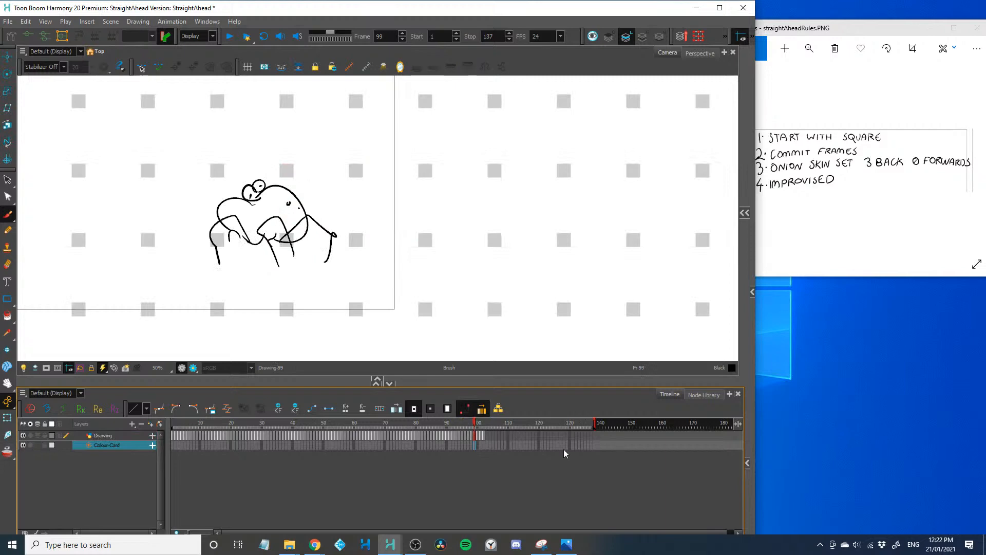
pyautogui.click(260, 445)
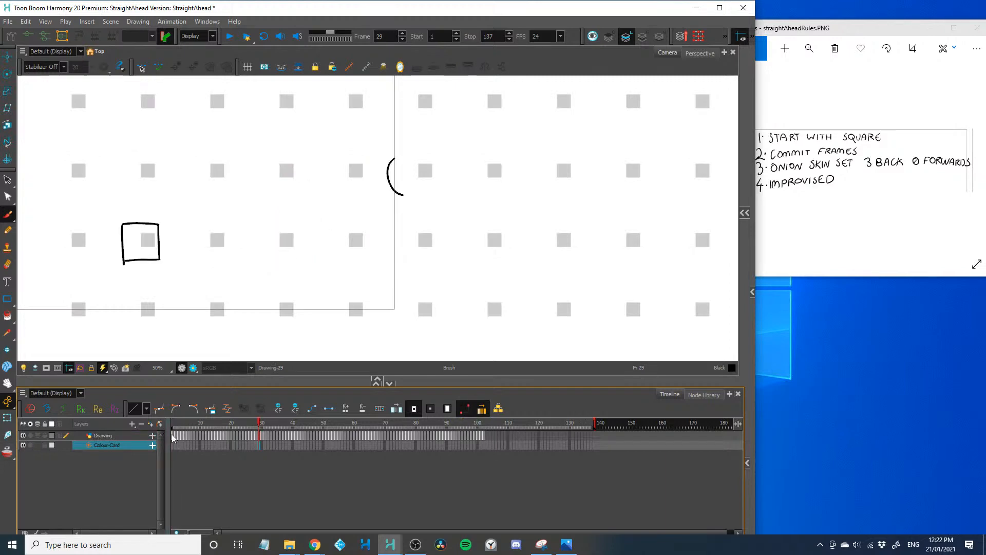
pyautogui.moveTo(172, 437)
pyautogui.mouseDown()
pyautogui.moveTo(517, 448)
pyautogui.moveTo(484, 439)
pyautogui.mouseUp()
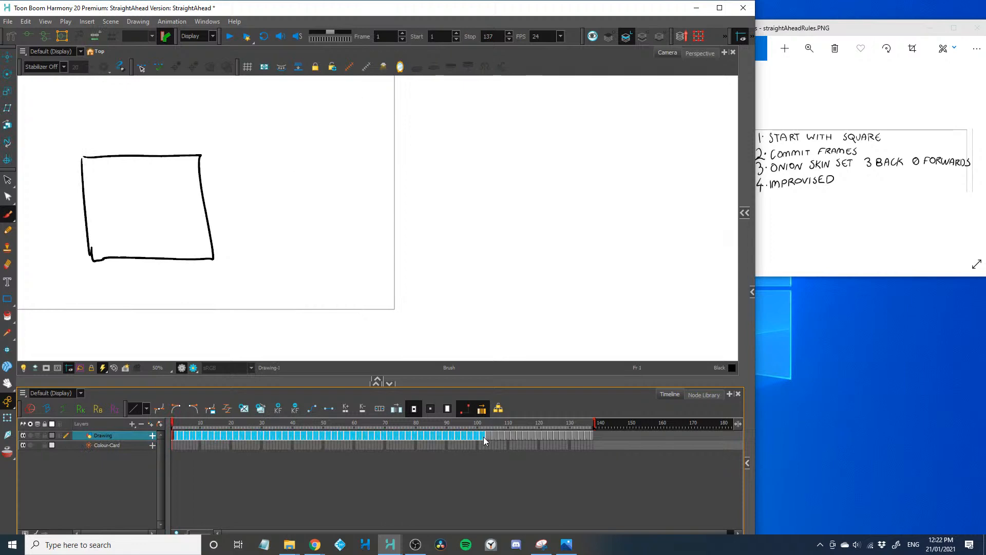
# Lengthen the scene to 296 frames and return the timeline to its beginning
pyautogui.moveTo(609, 421)
pyautogui.mouseDown()
pyautogui.moveTo(731, 421)
pyautogui.moveTo(697, 421)
pyautogui.mouseUp()
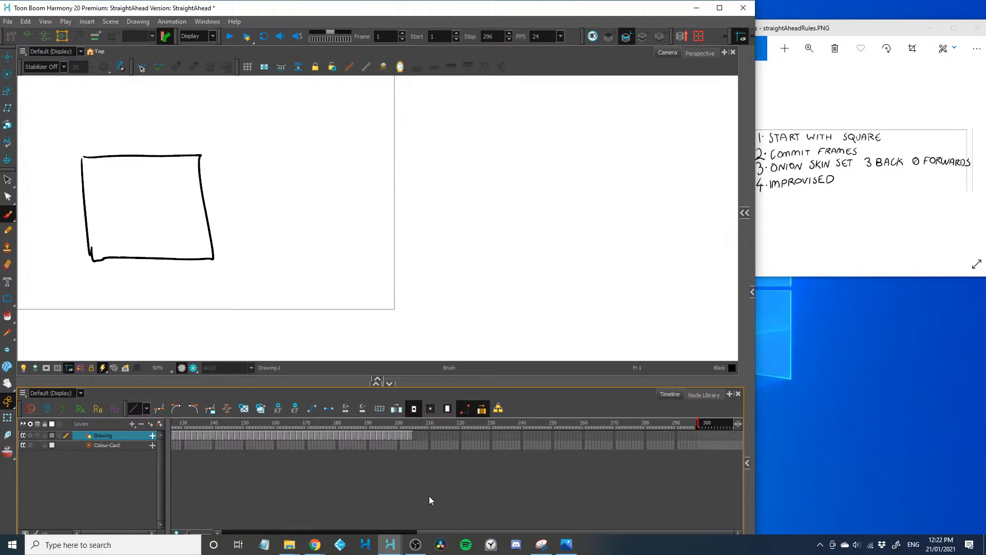
pyautogui.moveTo(457, 531); pyautogui.dragTo(209, 509)
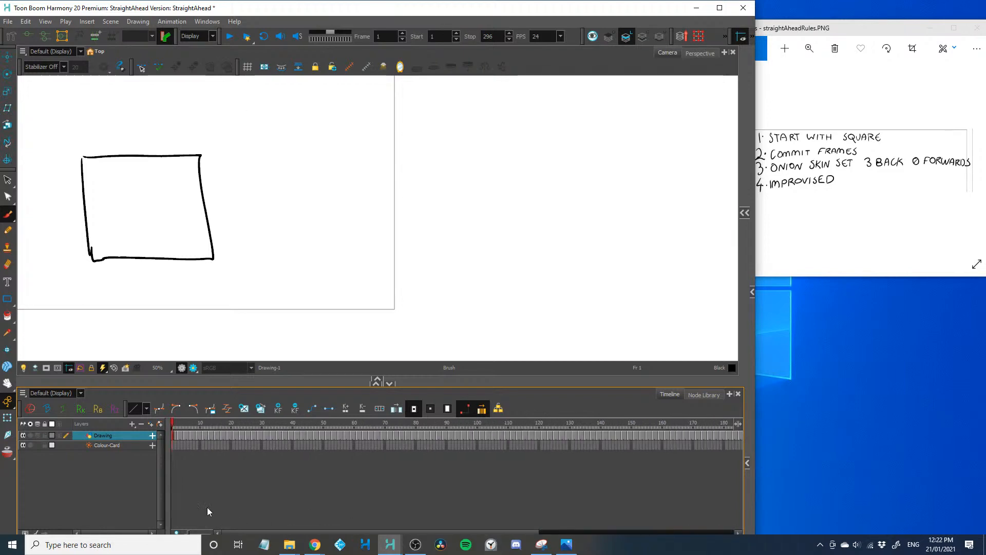
# Maximise the Harmony window and shrink the timeline to enlarge the Camera view, centred on the camera frame
pyautogui.moveTo(306, 7); pyautogui.dragTo(452, 0)
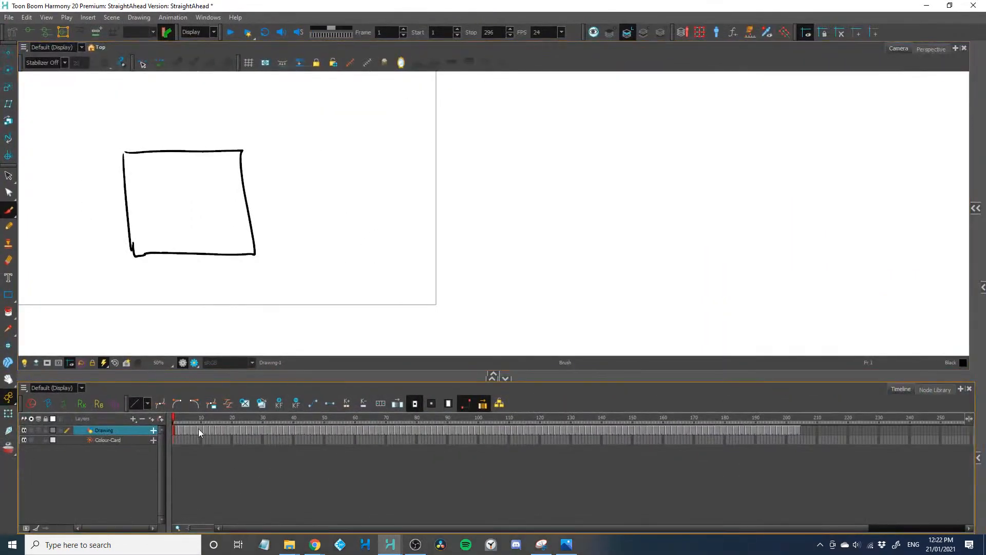
pyautogui.press('space')
pyautogui.moveTo(330, 239); pyautogui.dragTo(481, 272)
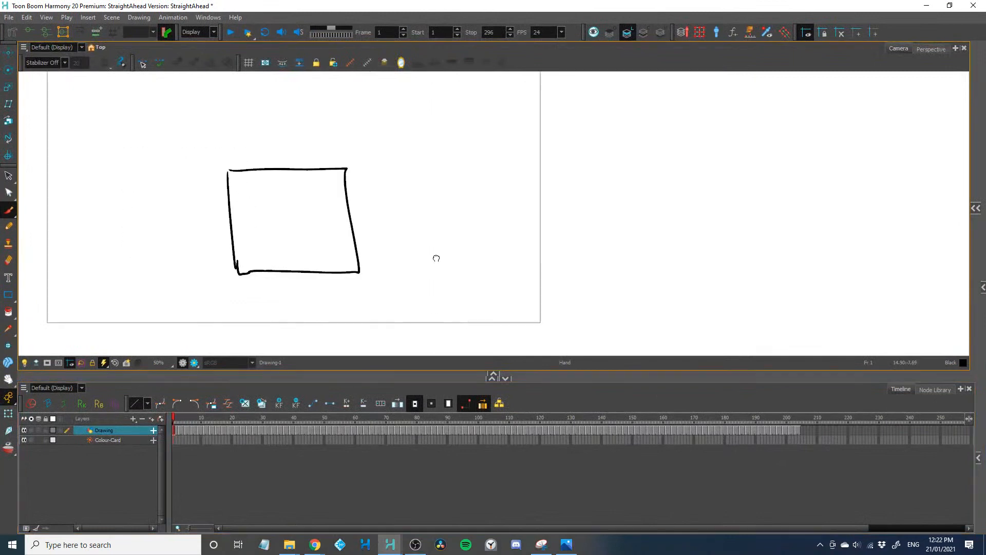
pyautogui.moveTo(547, 380); pyautogui.dragTo(552, 443)
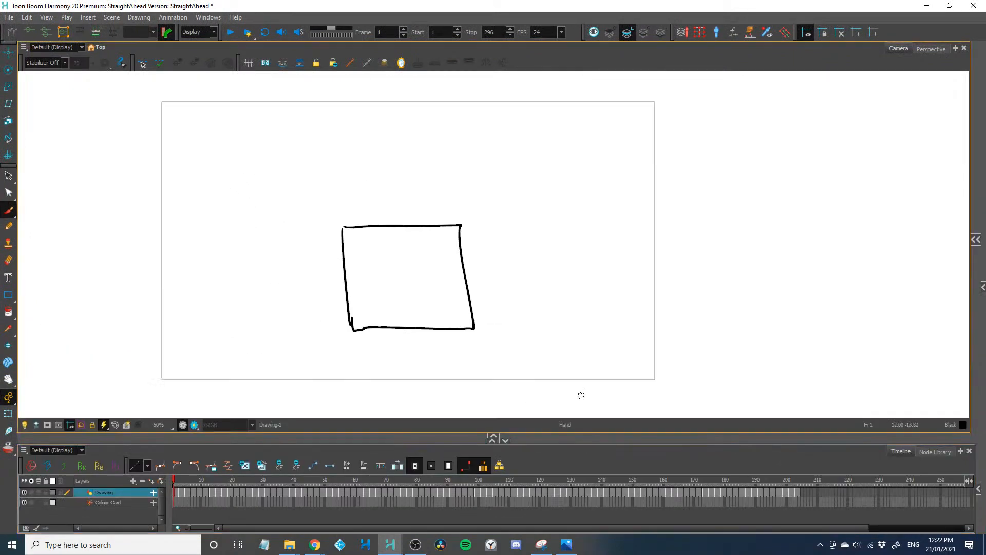
pyautogui.moveTo(603, 360); pyautogui.dragTo(616, 380)
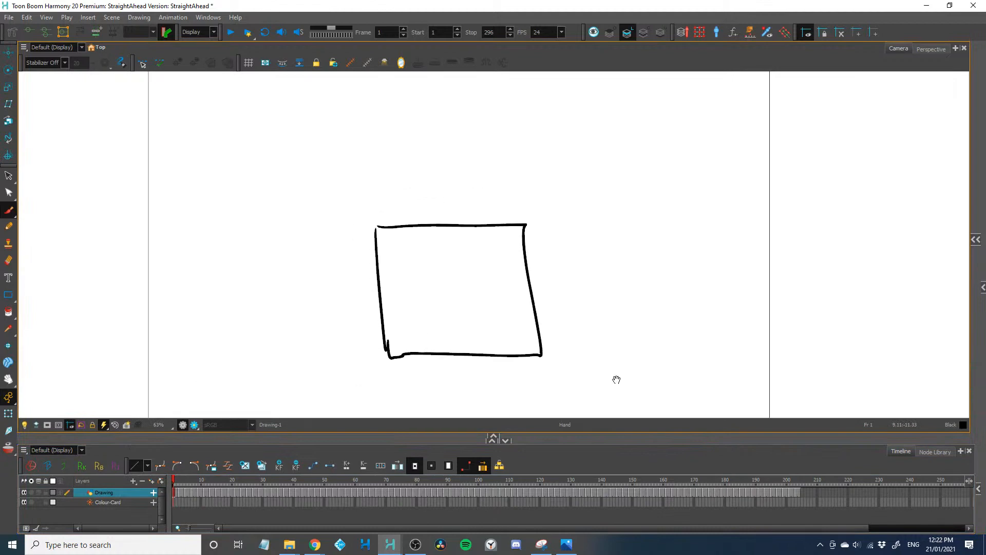
# Mask everything outside the camera frame and adjust the view for playback
pyautogui.click(49, 424)
pyautogui.press('space')
pyautogui.moveTo(160, 364); pyautogui.dragTo(163, 365)
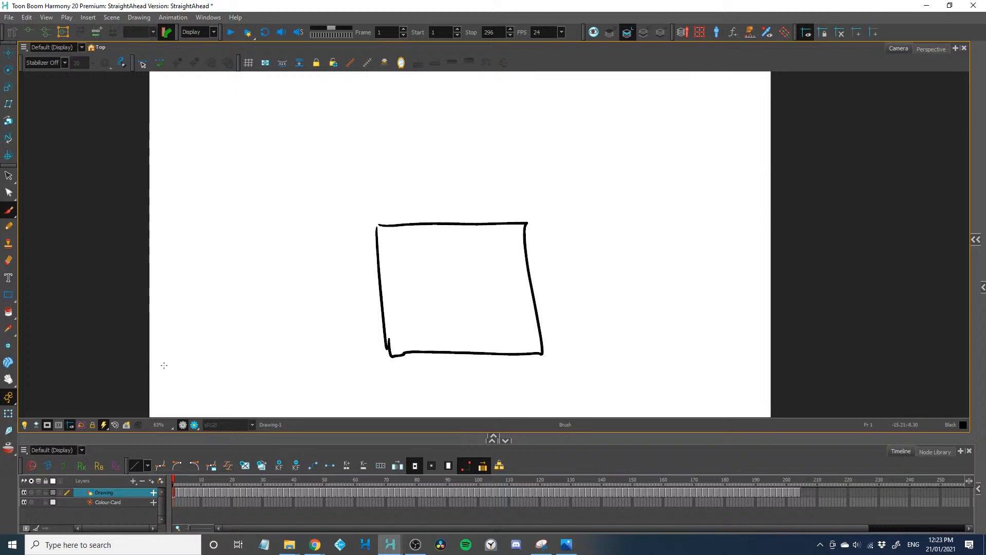
# Play the animation from frame 1 past its last drawing, stop playback, and return to frame 1
pyautogui.press('Return')
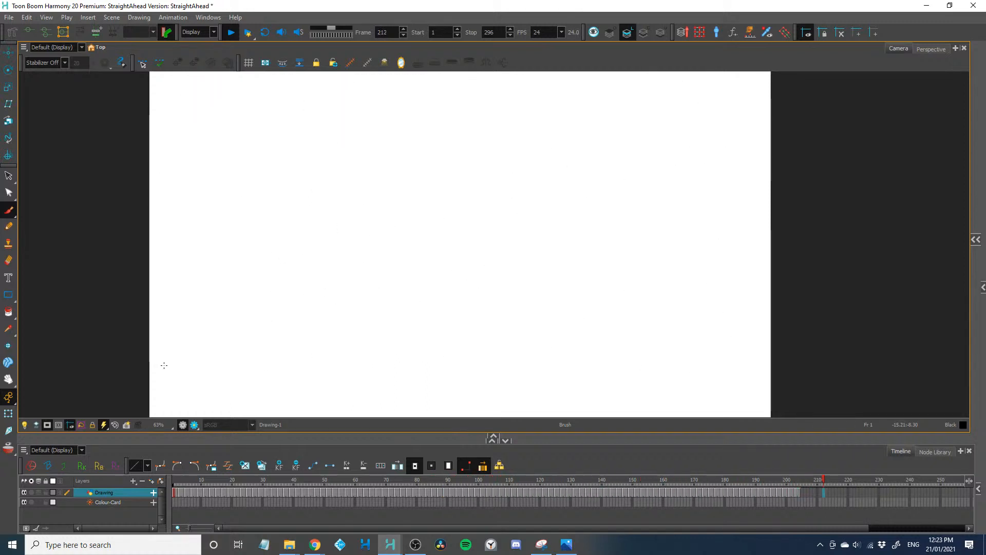
pyautogui.hotkey('shift', 'Return')
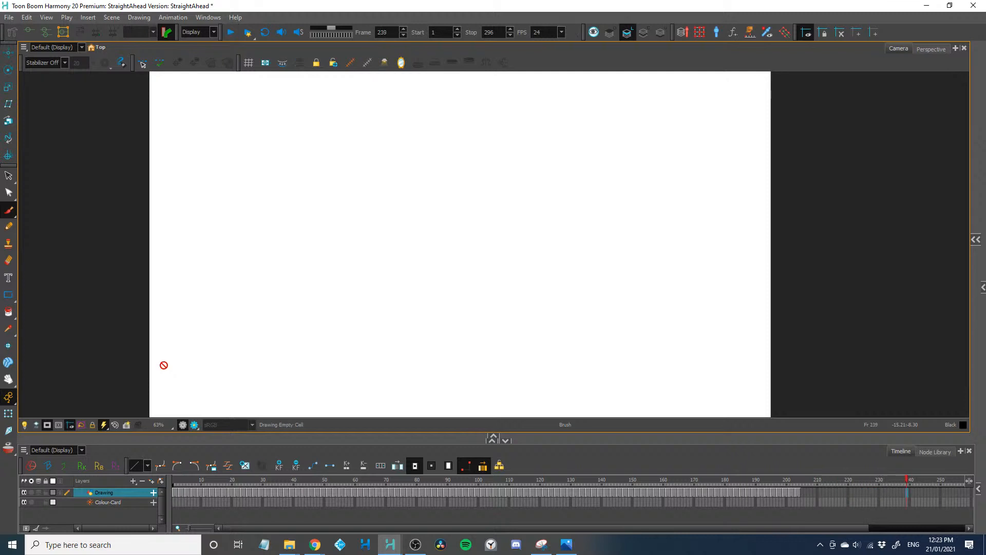
pyautogui.moveTo(193, 482); pyautogui.dragTo(147, 482)
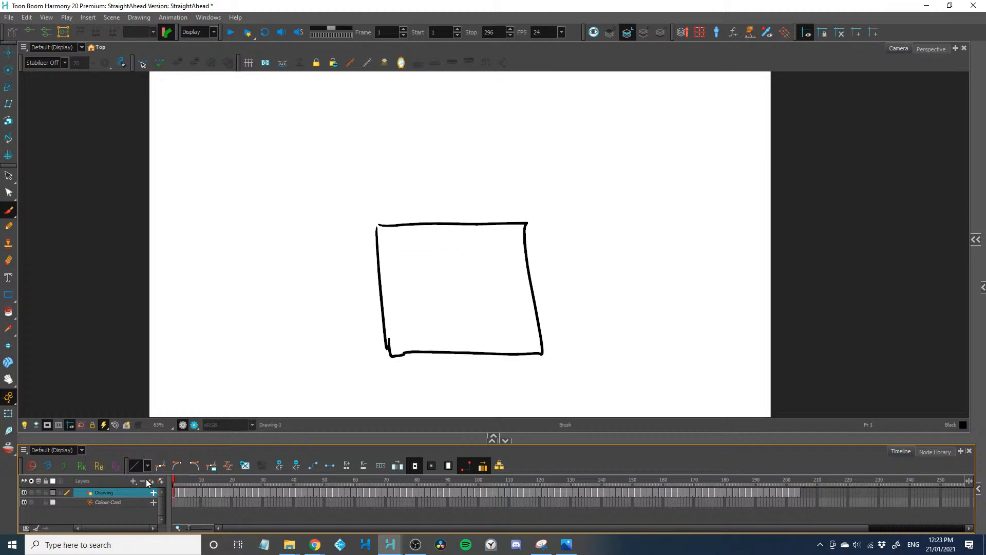
# Enable looped playback and set the playback stop frame to 210
pyautogui.click(265, 32)
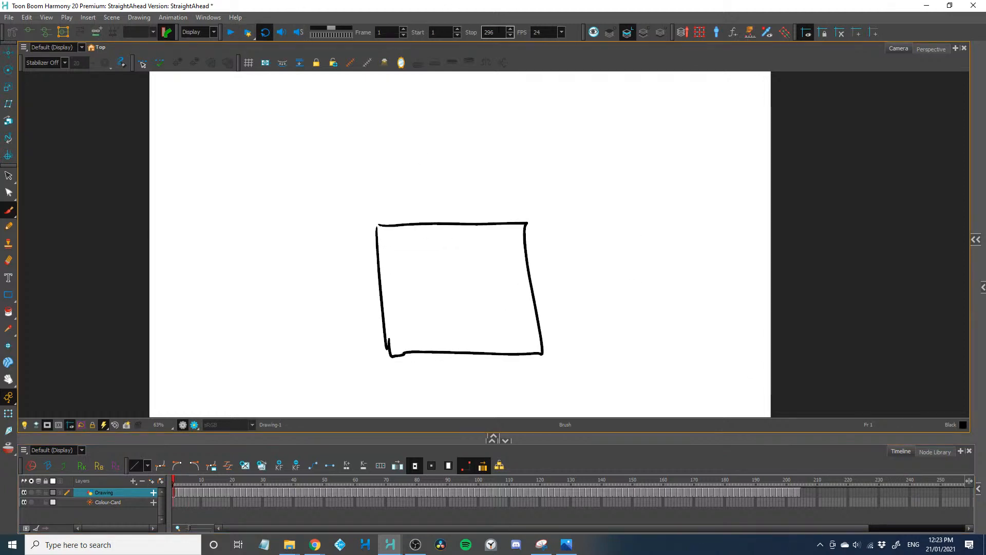
pyautogui.moveTo(499, 33); pyautogui.dragTo(455, 32)
pyautogui.write('210')
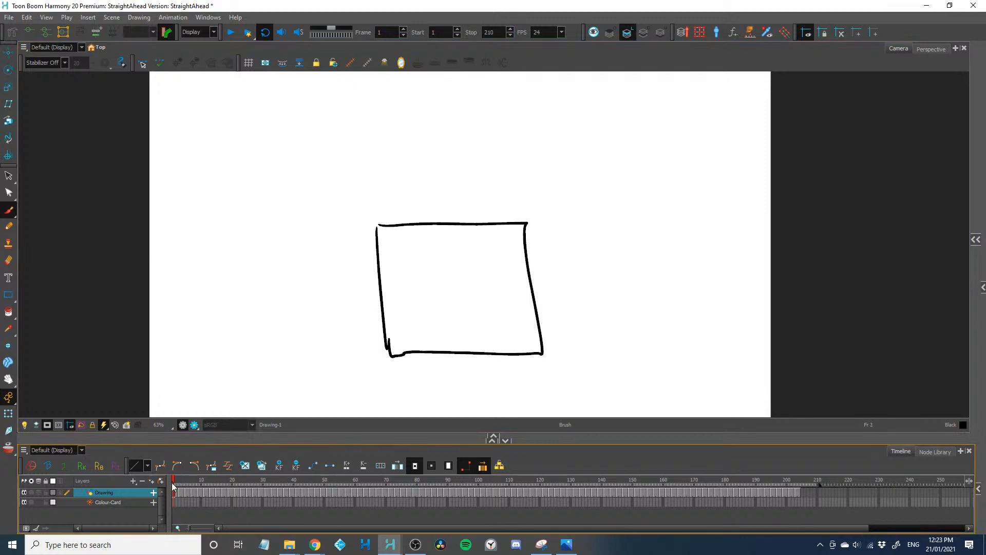
# Play the looped animation and scrub through it to examine the square's motion and the character's transformation
pyautogui.press('Return')
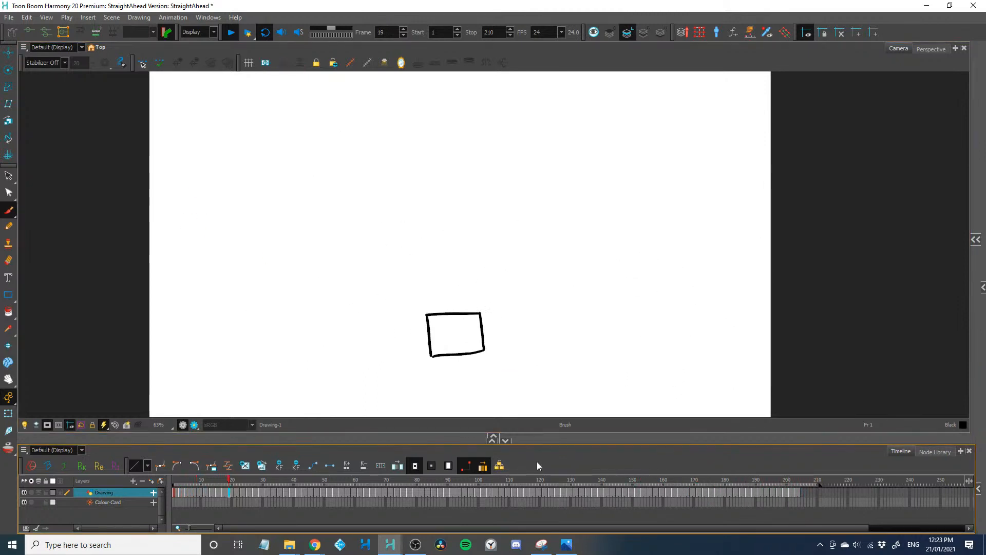
pyautogui.moveTo(549, 479)
pyautogui.mouseDown()
pyautogui.moveTo(783, 494)
pyautogui.moveTo(749, 493)
pyautogui.mouseUp()
pyautogui.press('Return')
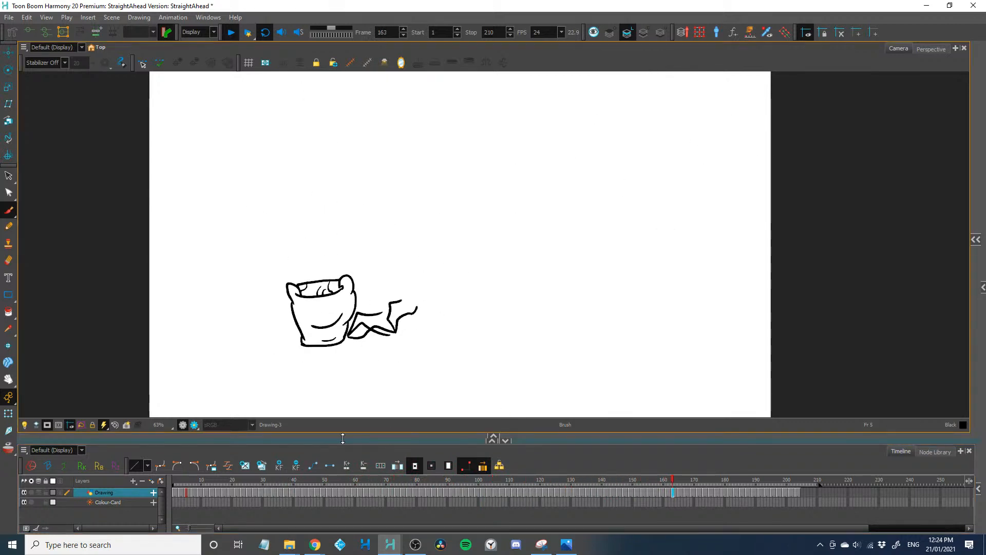
pyautogui.moveTo(301, 481)
pyautogui.mouseDown()
pyautogui.moveTo(411, 481)
pyautogui.moveTo(347, 487)
pyautogui.moveTo(385, 489)
pyautogui.mouseUp()
pyautogui.moveTo(360, 489)
pyautogui.mouseDown()
pyautogui.moveTo(395, 490)
pyautogui.moveTo(351, 491)
pyautogui.moveTo(398, 490)
pyautogui.moveTo(265, 492)
pyautogui.mouseUp()
pyautogui.press('Return')
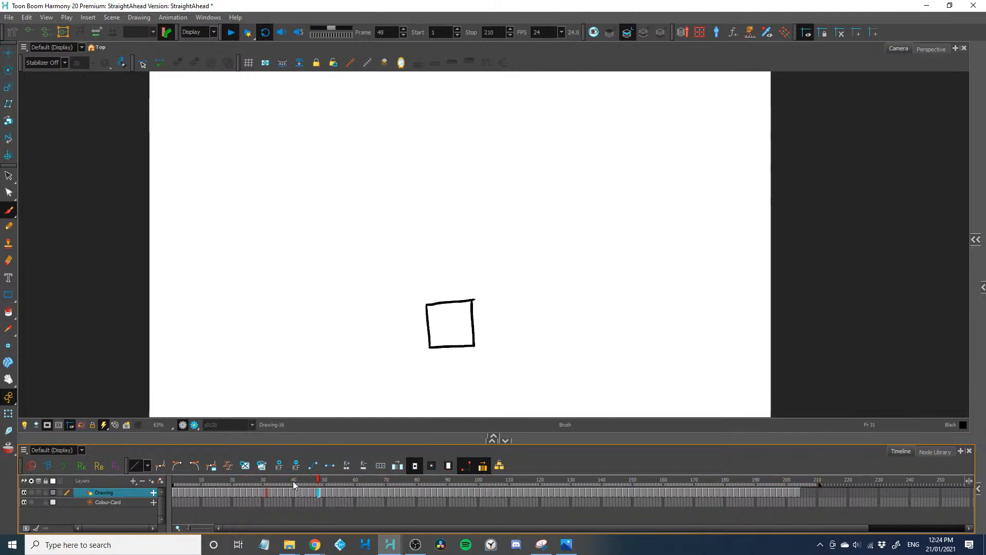
# Replay the animation from its early frames, examine the timing of the square and stick figure, and return to frame 1
pyautogui.click(213, 487)
pyautogui.press('Return')
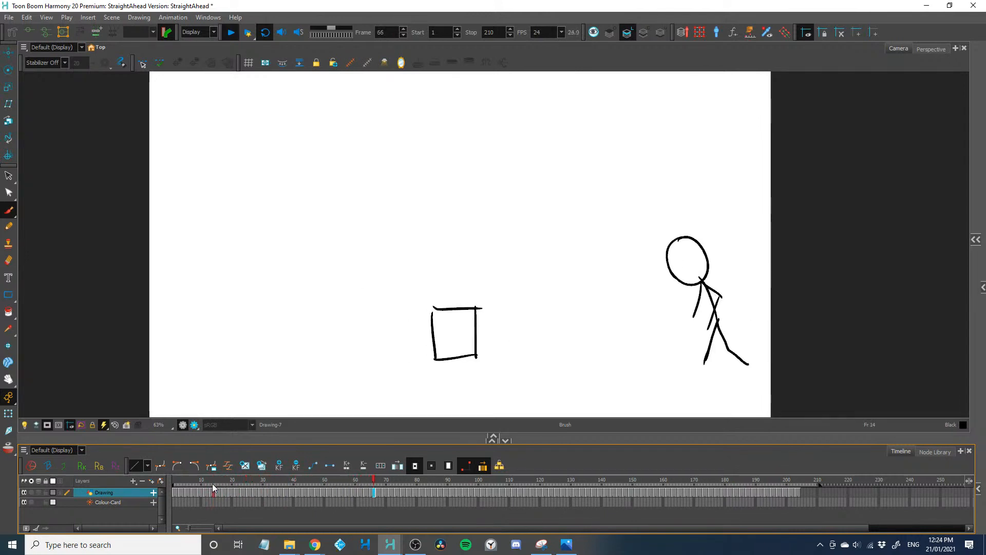
pyautogui.press('Return')
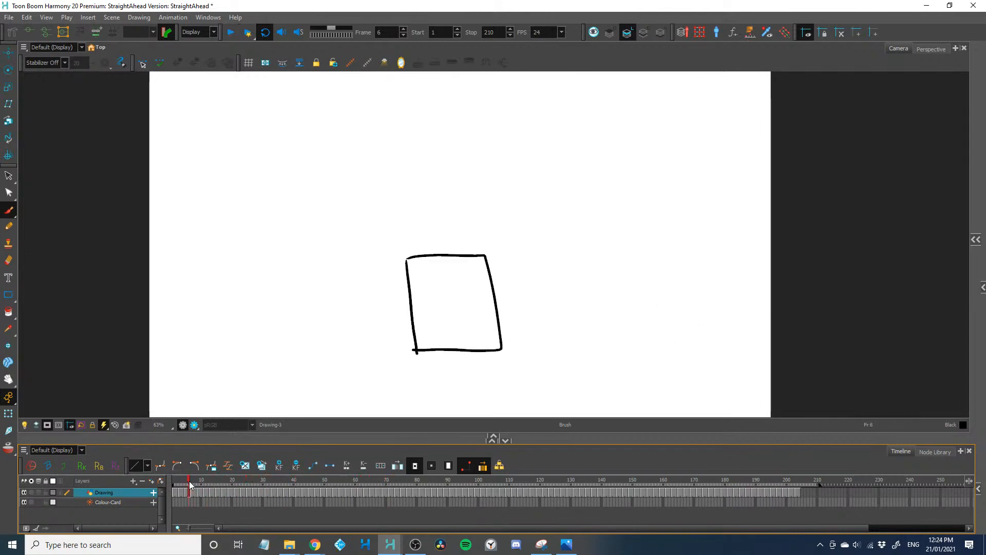
pyautogui.press('Return')
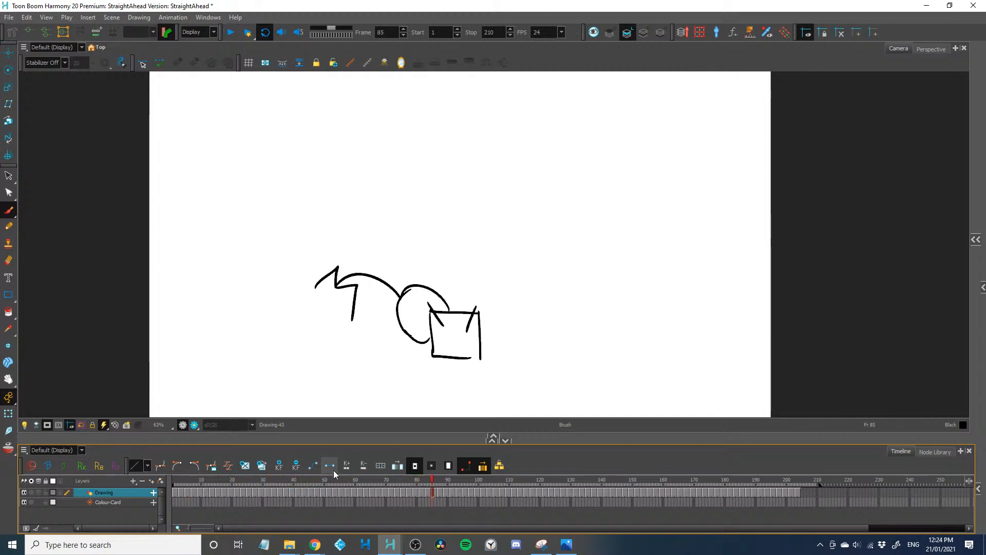
pyautogui.moveTo(357, 489)
pyautogui.mouseDown()
pyautogui.moveTo(522, 515)
pyautogui.moveTo(413, 513)
pyautogui.mouseUp()
pyautogui.press('Return')
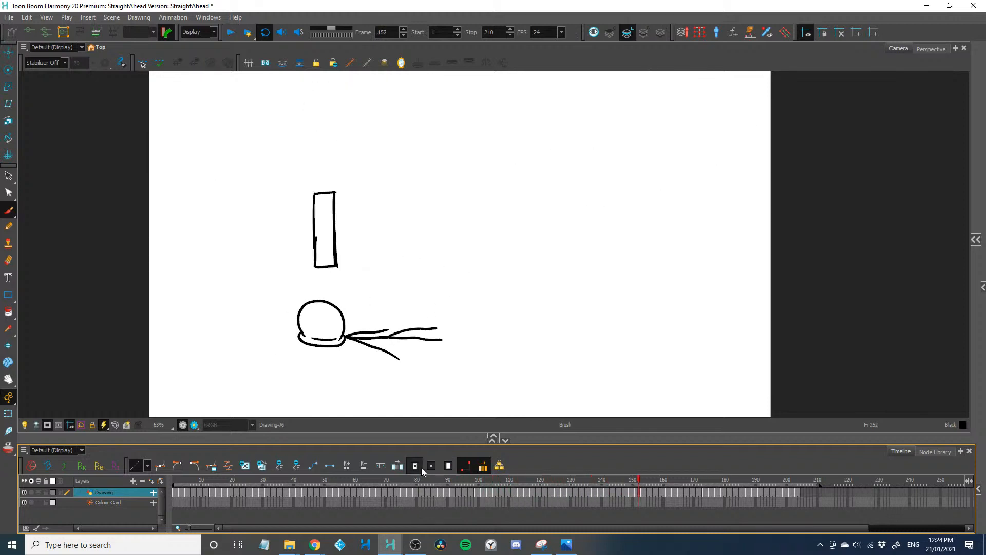
pyautogui.click(382, 479)
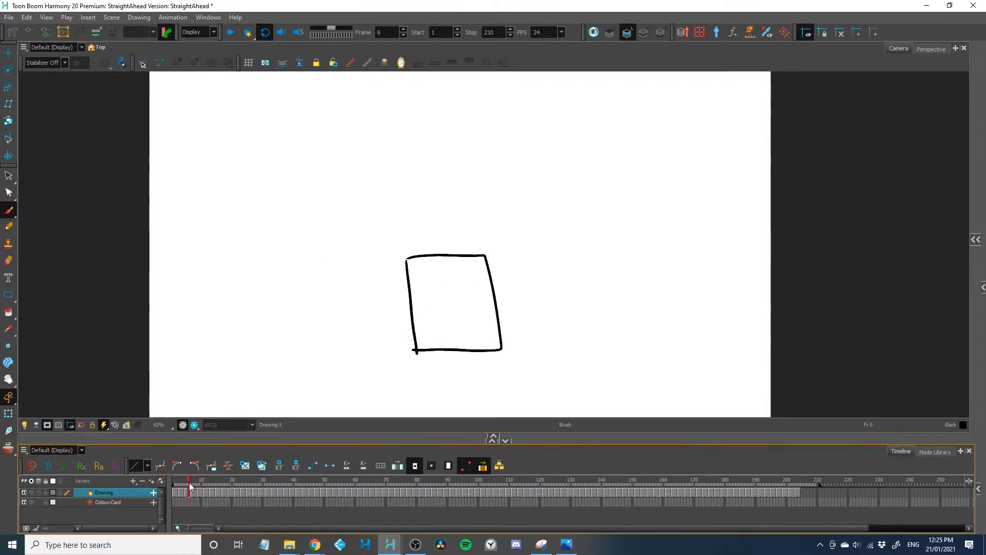
pyautogui.moveTo(189, 487); pyautogui.dragTo(174, 487)
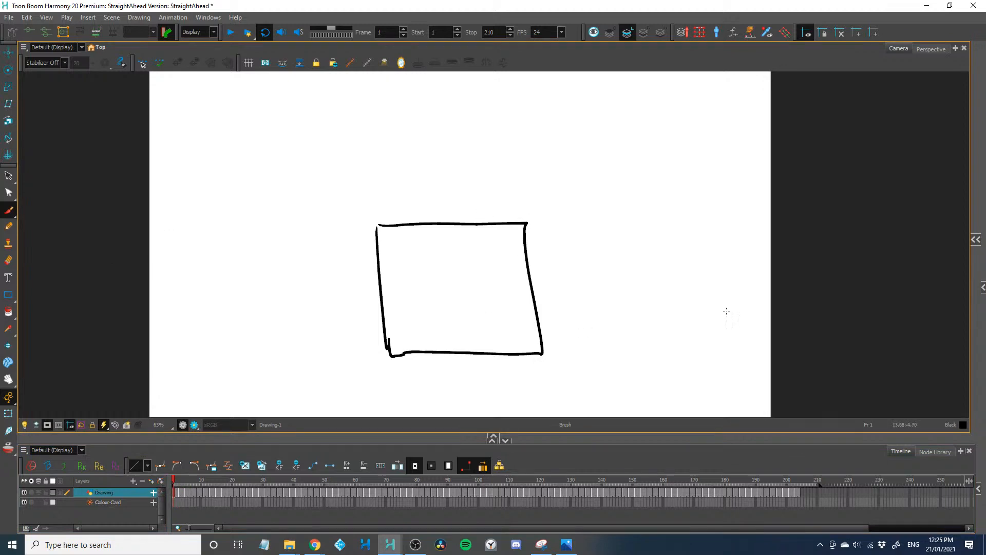
# Scrub from frame 46 to frame 104 and play the animation in a loop
pyautogui.click(314, 483)
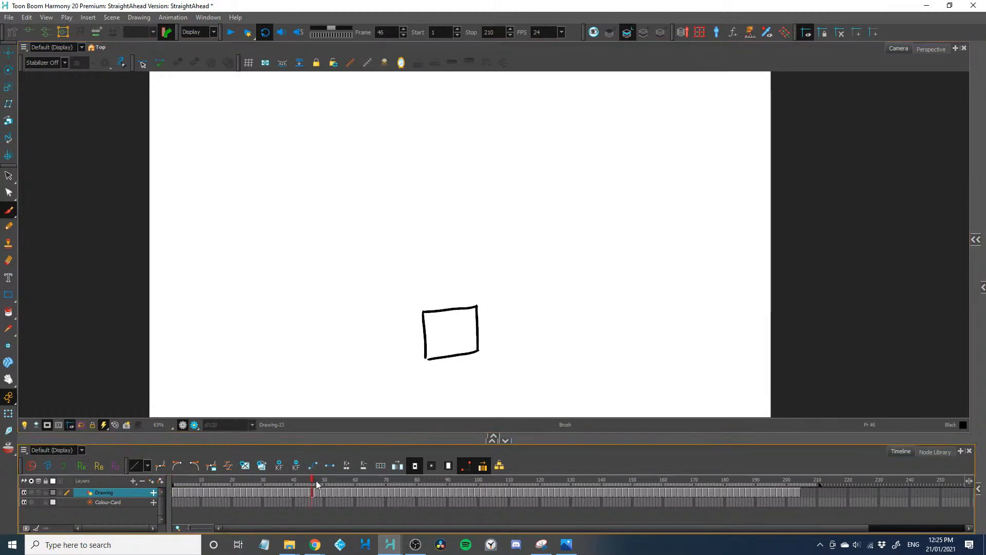
pyautogui.moveTo(355, 490); pyautogui.dragTo(484, 501)
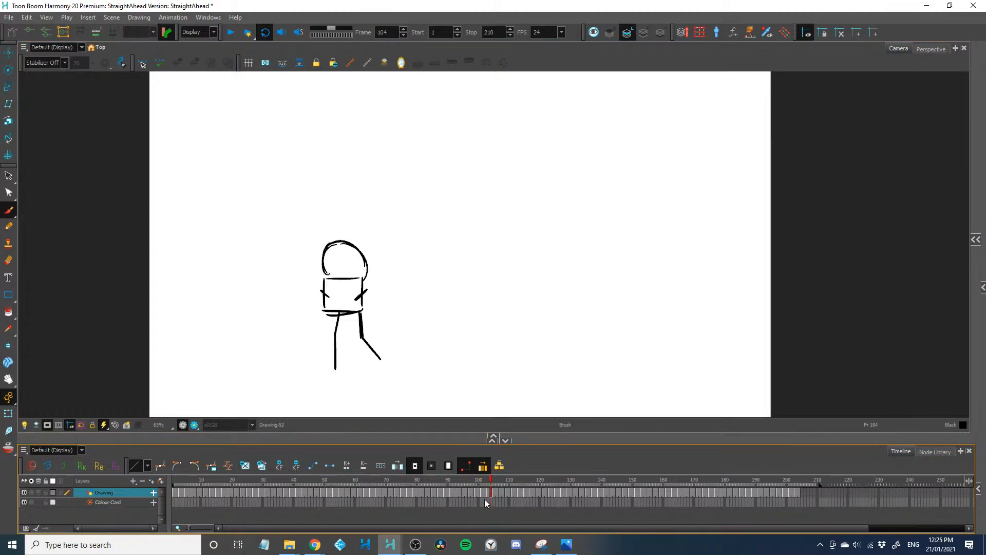
pyautogui.click(234, 34)
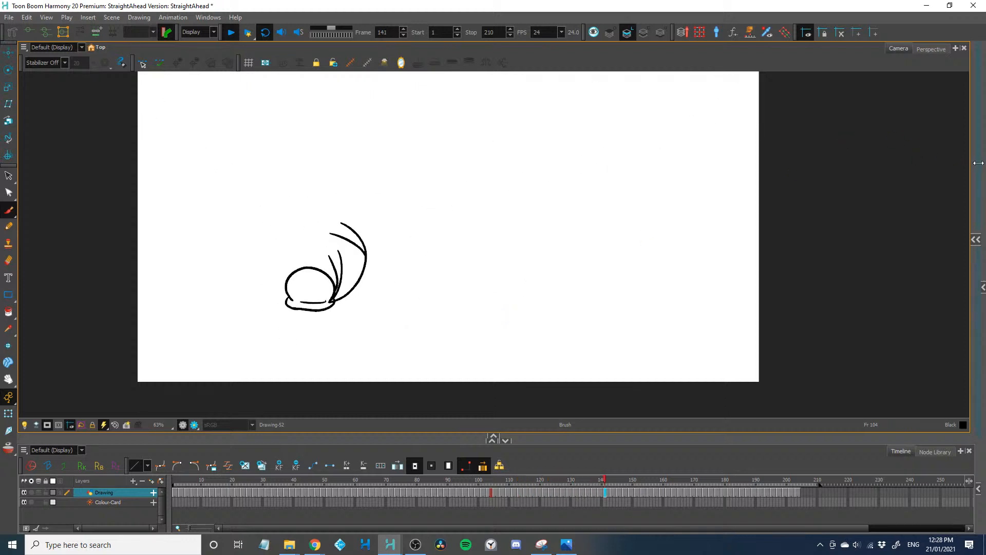
pyautogui.moveTo(973, 164); pyautogui.dragTo(982, 201)
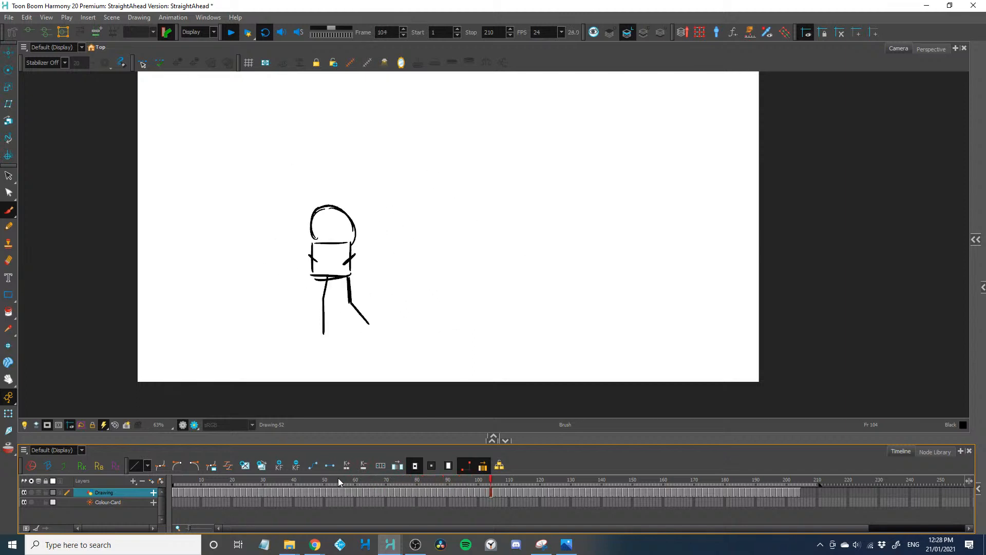
pyautogui.click(347, 507)
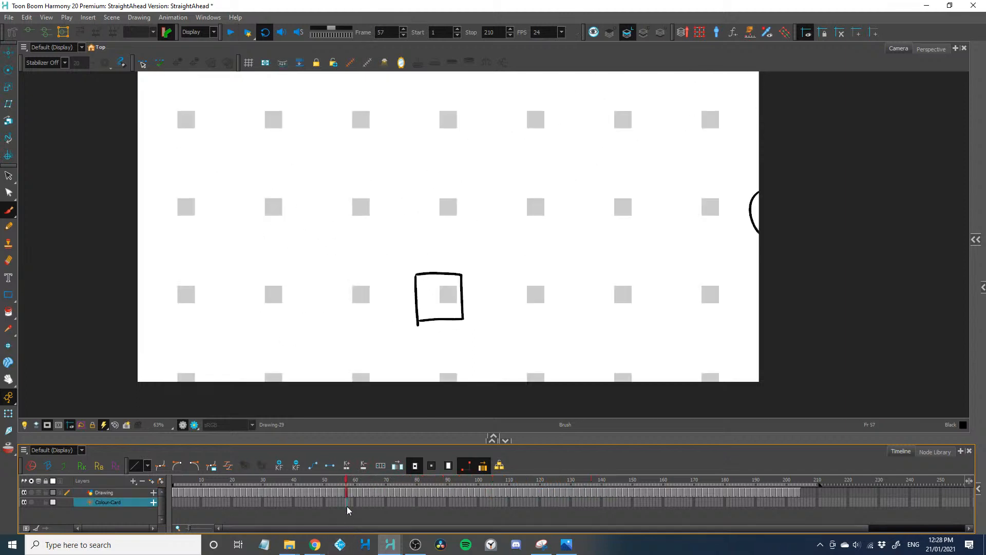
pyautogui.moveTo(327, 505); pyautogui.dragTo(276, 497)
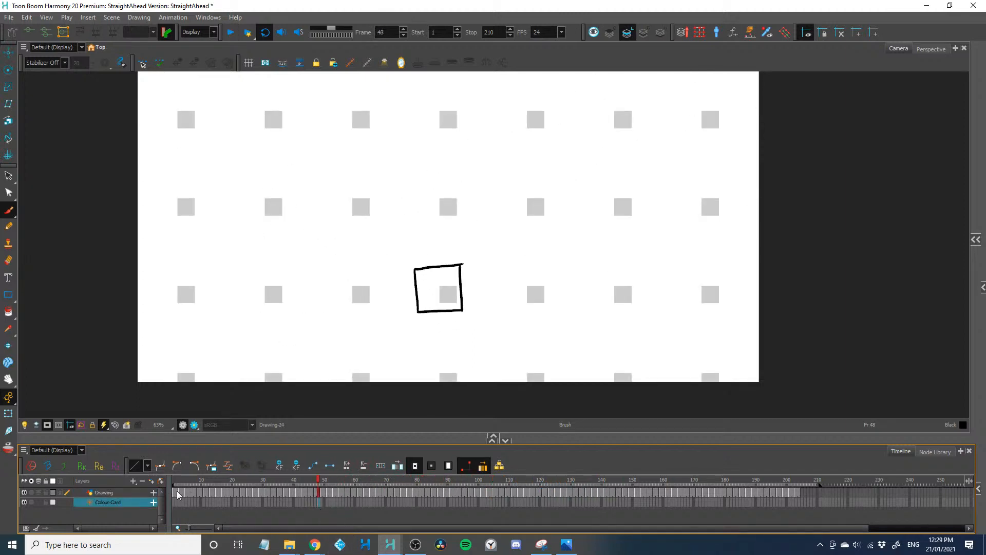
pyautogui.moveTo(175, 494); pyautogui.dragTo(790, 494)
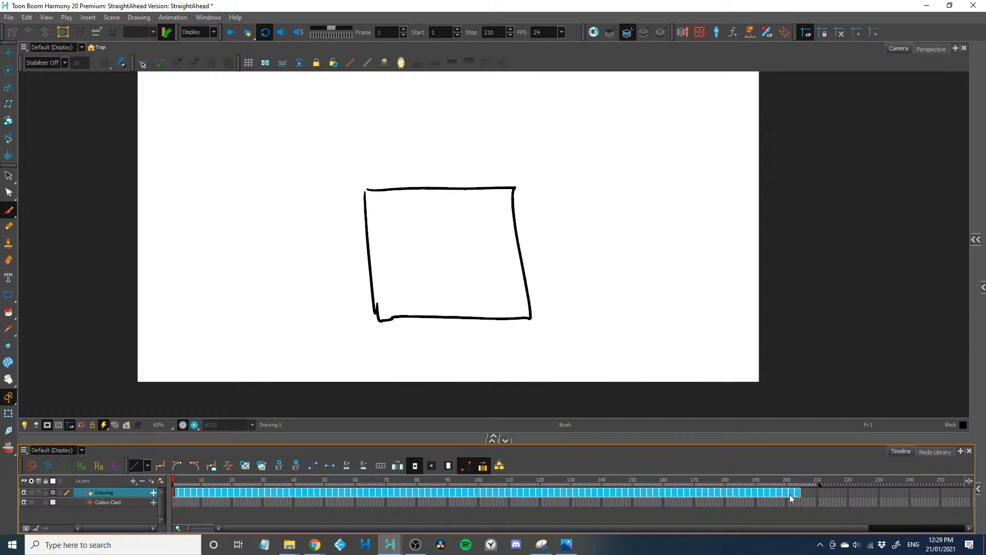
pyautogui.click(788, 495)
pyautogui.click(809, 493)
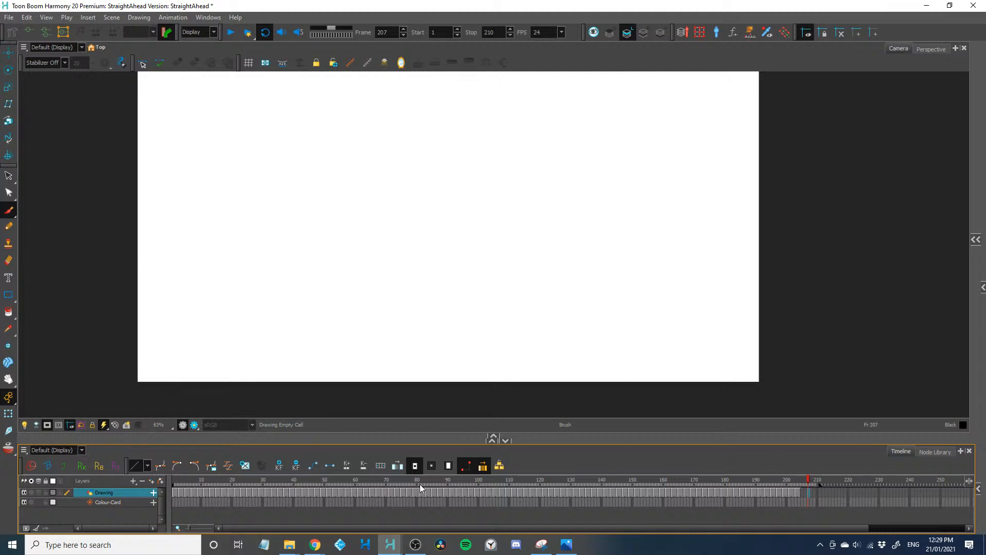
# Select all drawings on the Drawing layer, decrease their exposure to one frame, and increase it back to two
pyautogui.click(263, 501)
pyautogui.moveTo(172, 492); pyautogui.dragTo(750, 480)
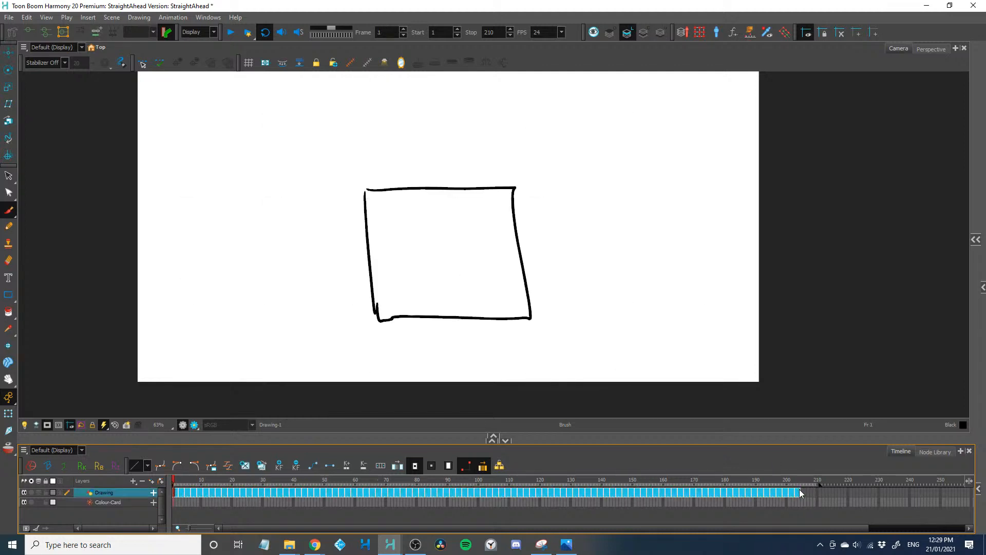
pyautogui.press('-')
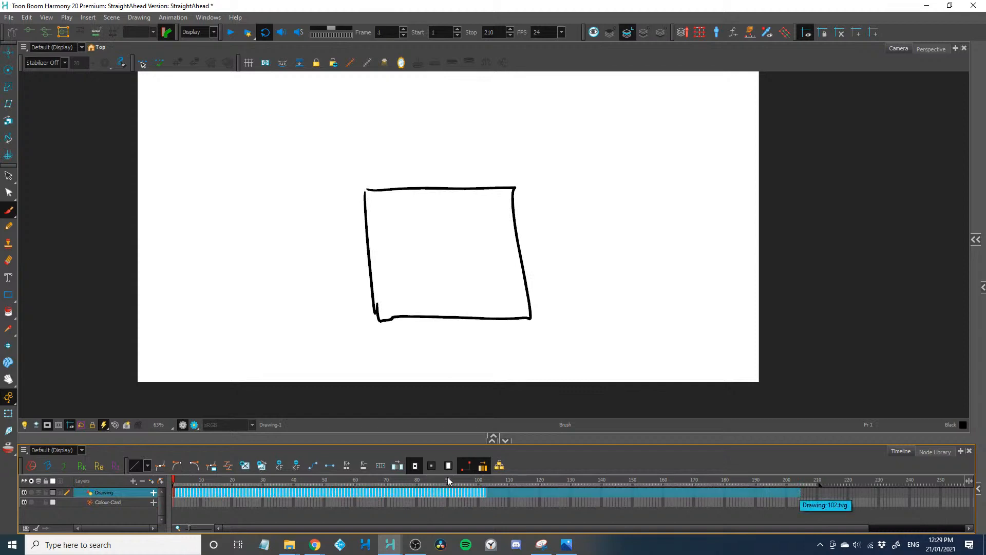
pyautogui.press('+')
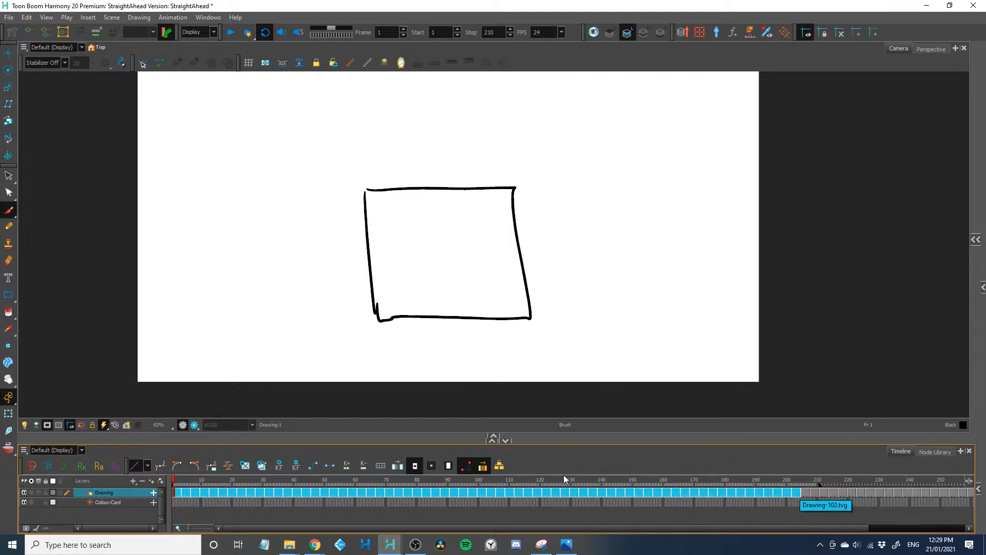
# Undo the last two exposure changes on the Drawing layer
pyautogui.press('=')
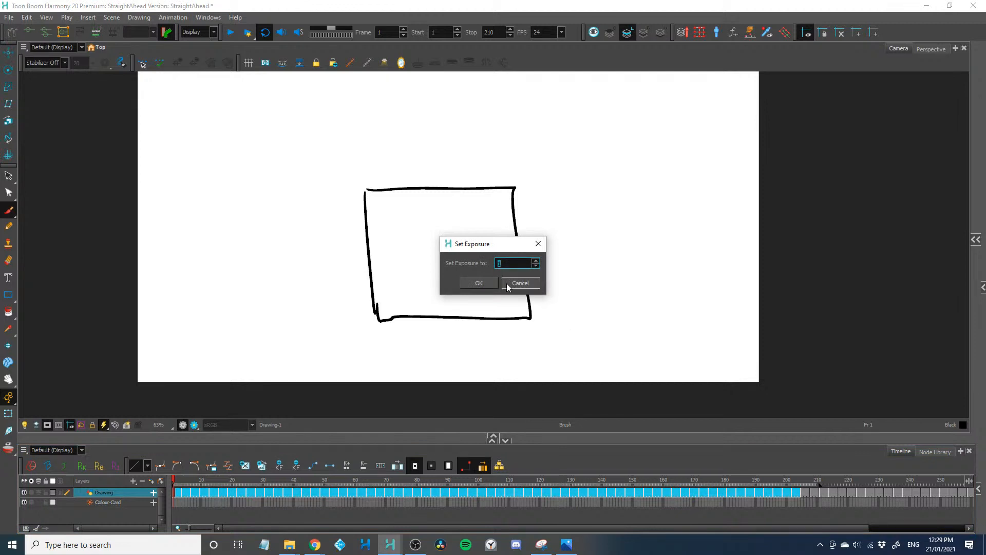
pyautogui.click(520, 283)
pyautogui.click(214, 491)
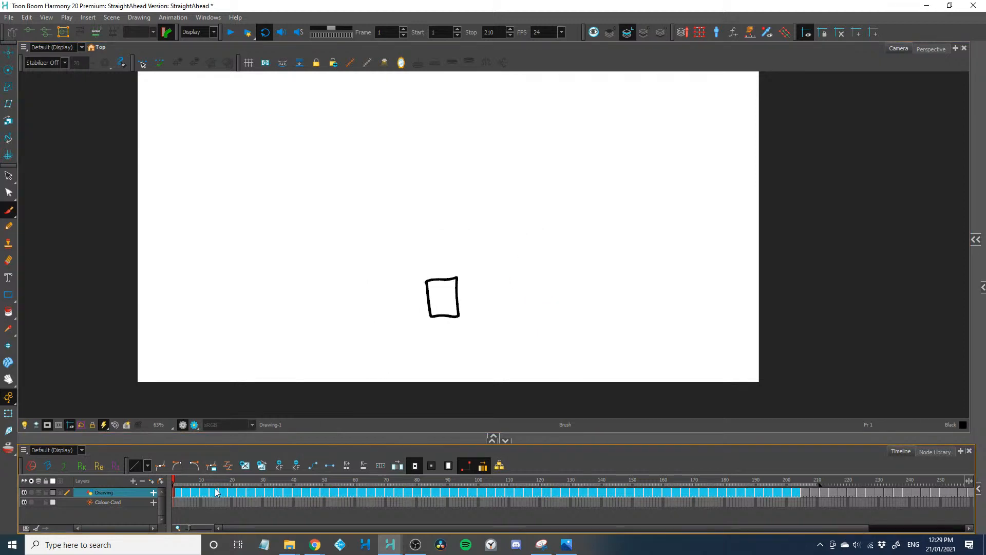
pyautogui.hotkey('ctrl', 'z')
pyautogui.hotkey('ctrl', 'z')
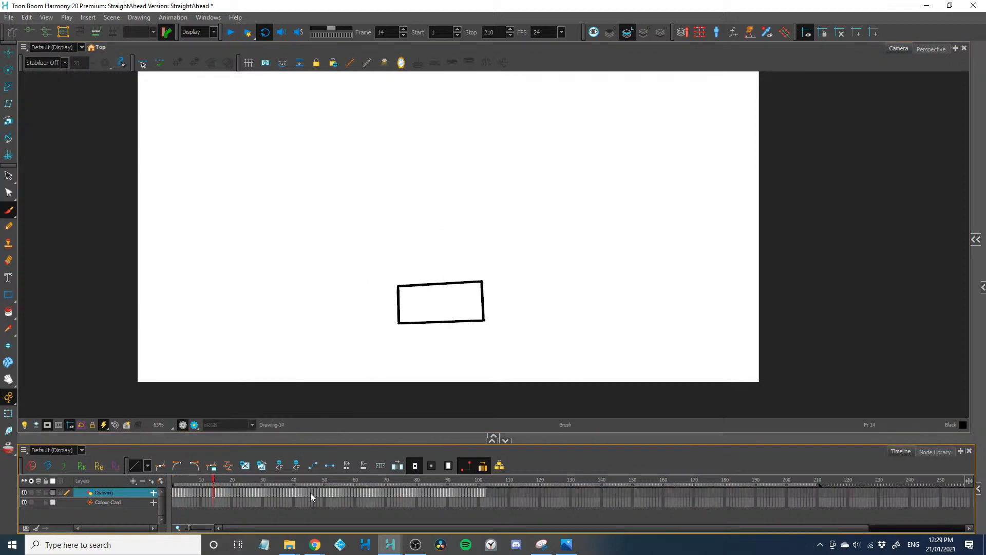
# Set the exposure of the last drawing, at frame 102 on the Drawing layer, to 900
pyautogui.click(392, 492)
pyautogui.click(486, 488)
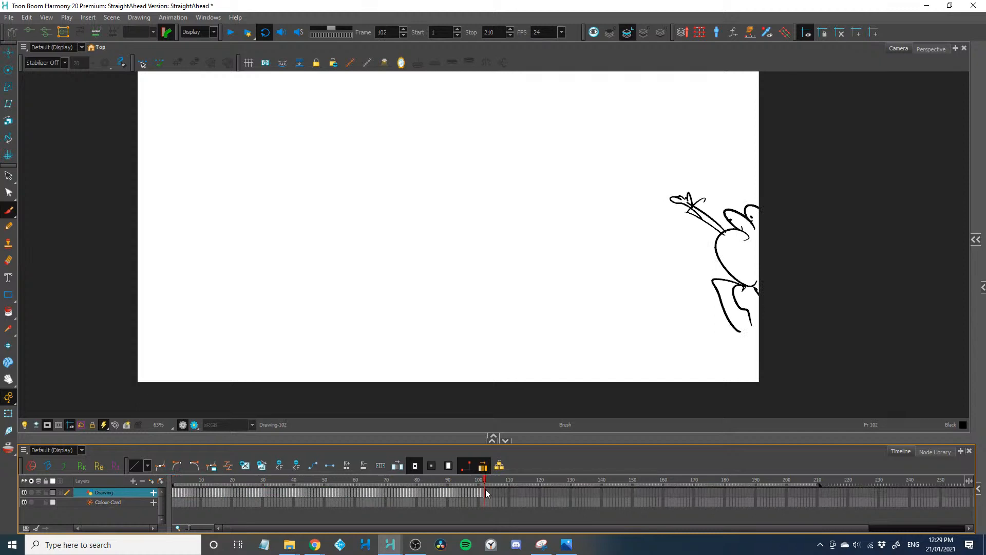
pyautogui.press('F5')
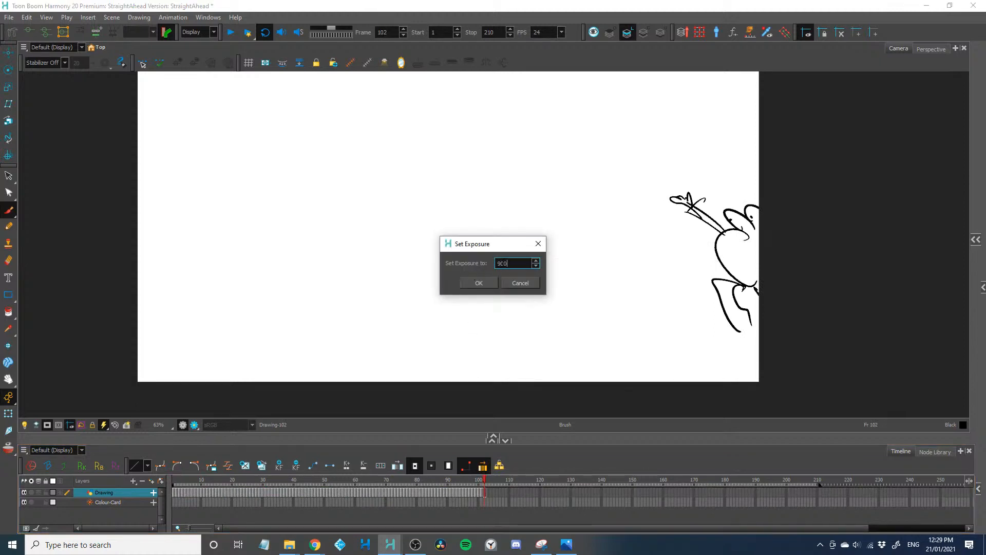
pyautogui.click(477, 283)
# Set the exposure of frames 110 to 114 on the Drawing layer to 900, and select the cells from frame 107 to 115
pyautogui.moveTo(854, 524); pyautogui.dragTo(933, 528)
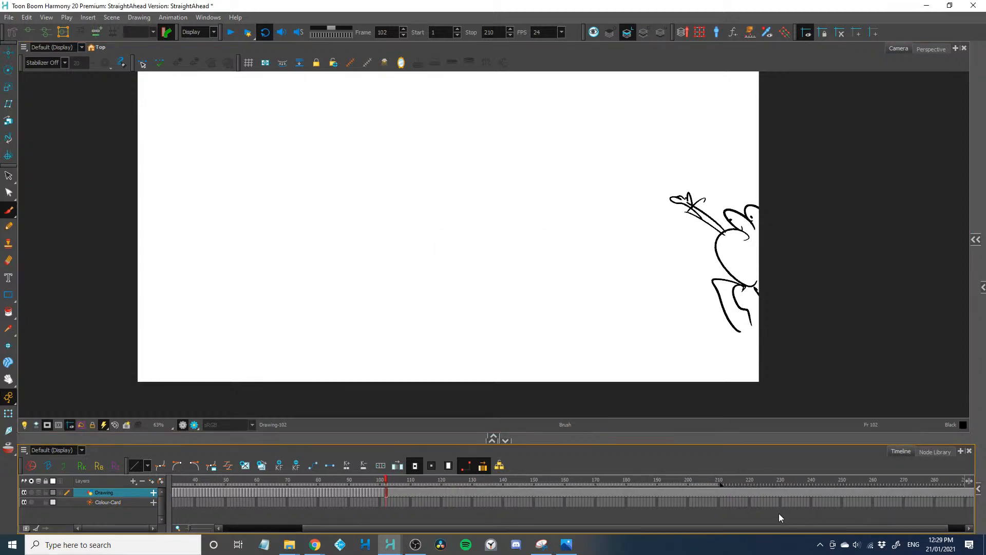
pyautogui.click(420, 492)
pyautogui.scroll(4, 424, 496)
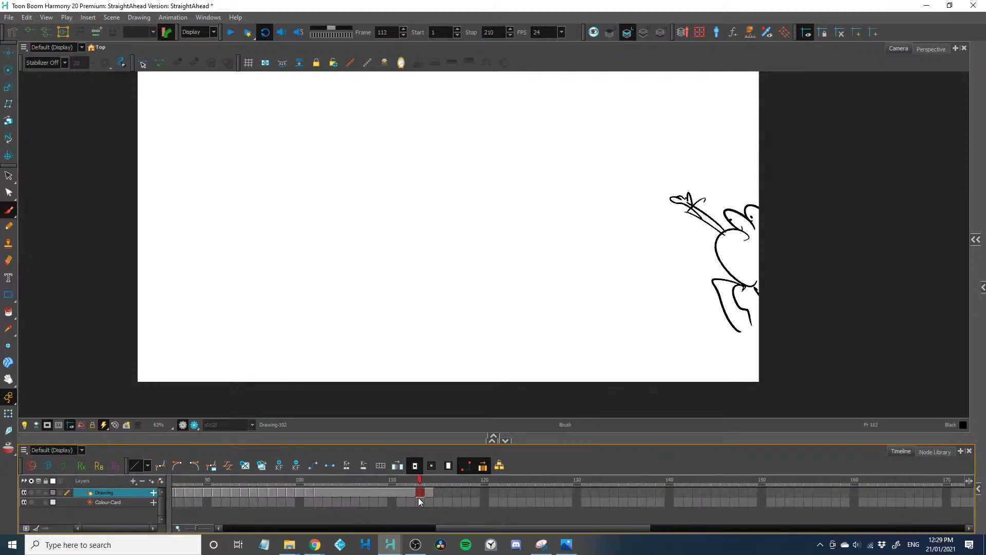
pyautogui.moveTo(375, 485); pyautogui.dragTo(425, 491)
pyautogui.click(398, 491)
pyautogui.moveTo(390, 492); pyautogui.dragTo(437, 496)
pyautogui.press('F5')
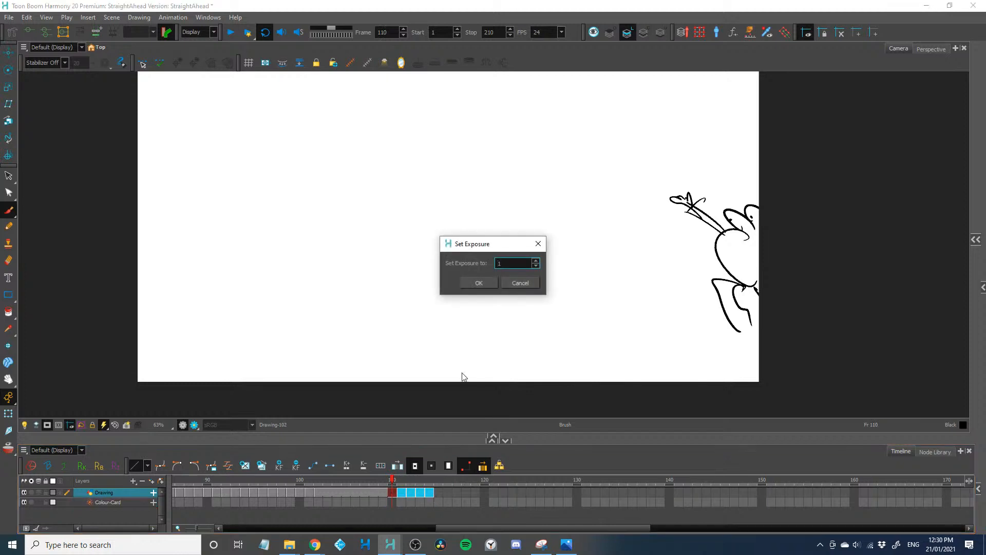
pyautogui.write('900')
pyautogui.click(479, 282)
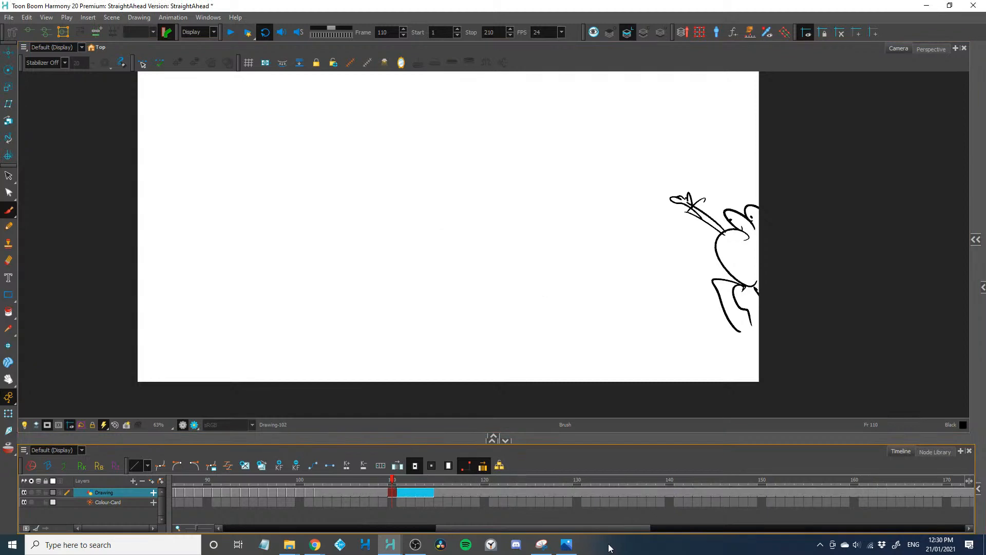
pyautogui.click(375, 494)
pyautogui.moveTo(365, 491); pyautogui.dragTo(441, 487)
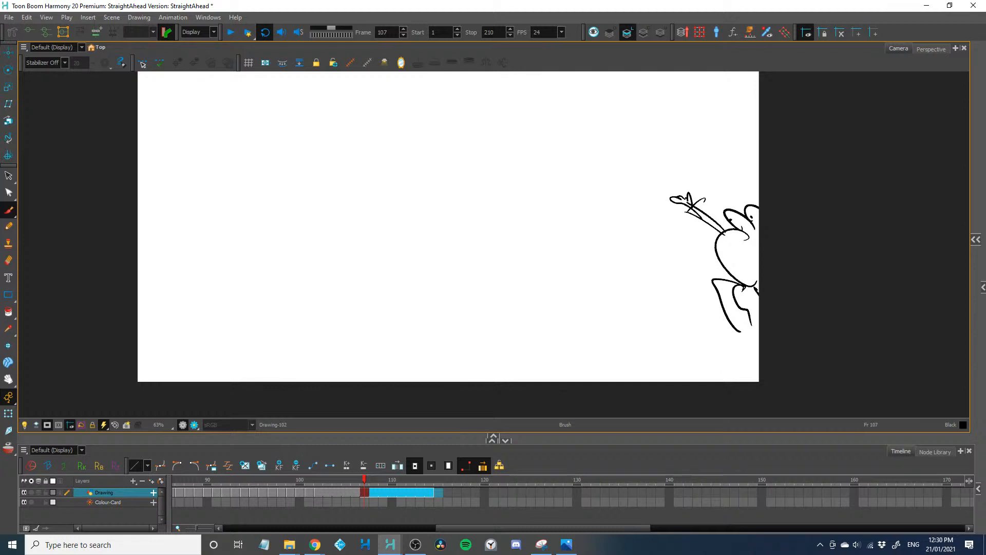
# Switch to Chrome and browse the #straightaheadchallenge posts in the Twitter search results
pyautogui.hotkey('alt', 'Tab')
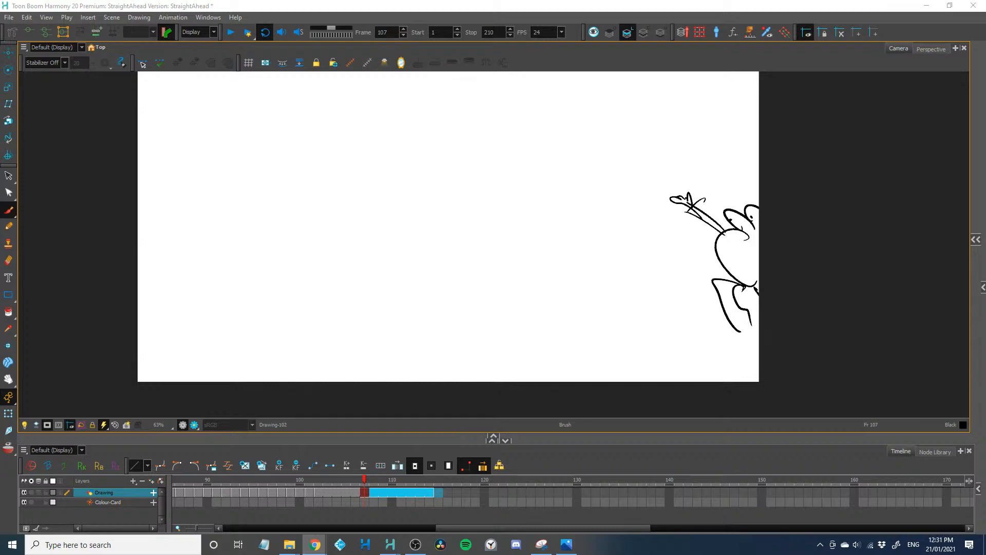
pyautogui.moveTo(0, 60); pyautogui.dragTo(646, 74)
pyautogui.scroll(-3, 553, 294)
pyautogui.scroll(-3, 432, 381)
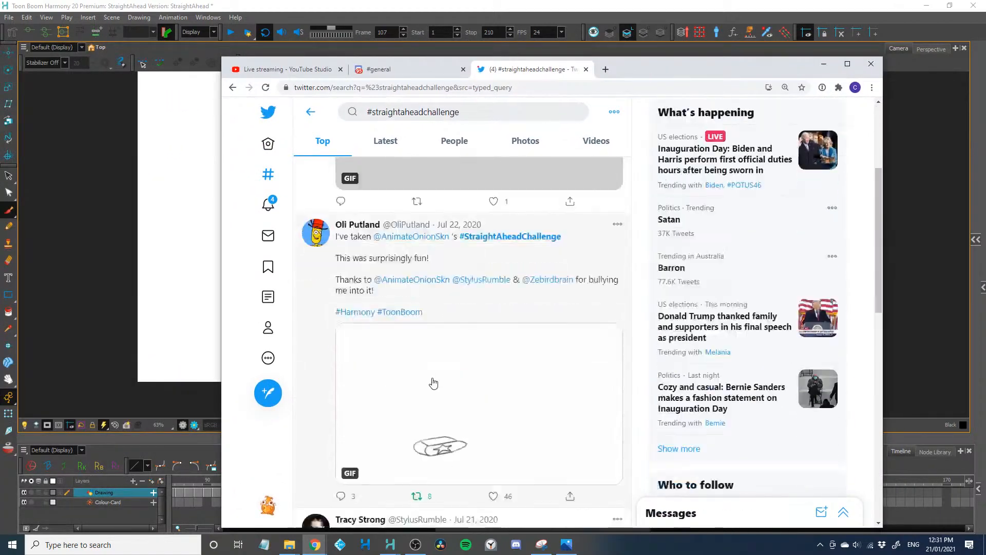
pyautogui.scroll(6, 426, 380)
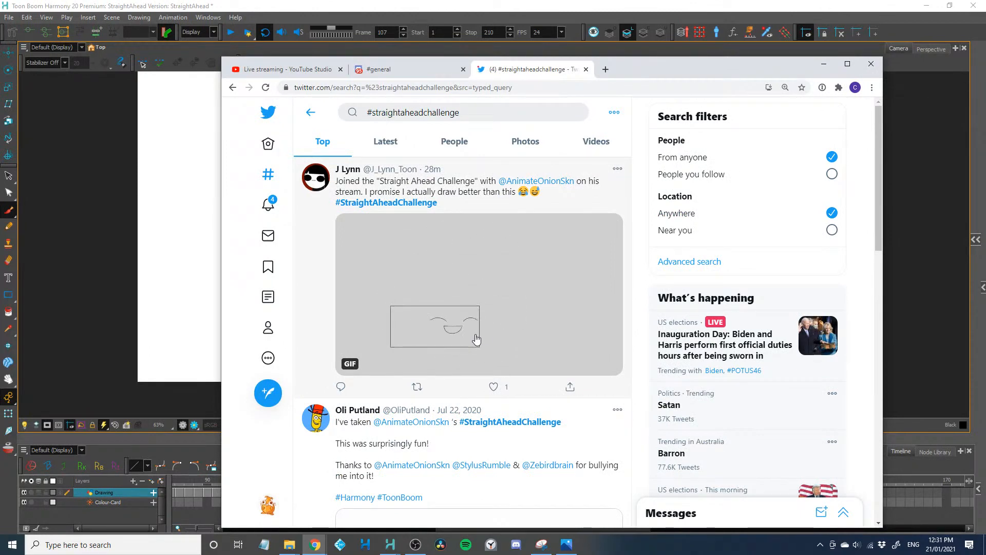
# Enlarge the browser window and zoom the page to 175% to watch the first challenge entry's GIF
pyautogui.moveTo(218, 55); pyautogui.dragTo(33, 16)
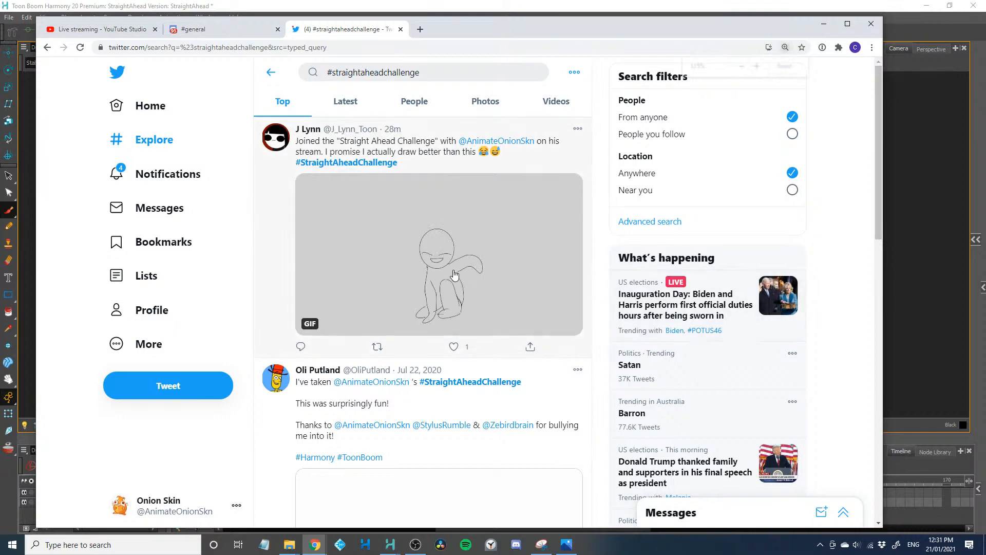
pyautogui.hotkey('ctrl', '+')
pyautogui.hotkey('ctrl', '+')
pyautogui.hotkey('ctrl', '+')
pyautogui.hotkey('ctrl', '+')
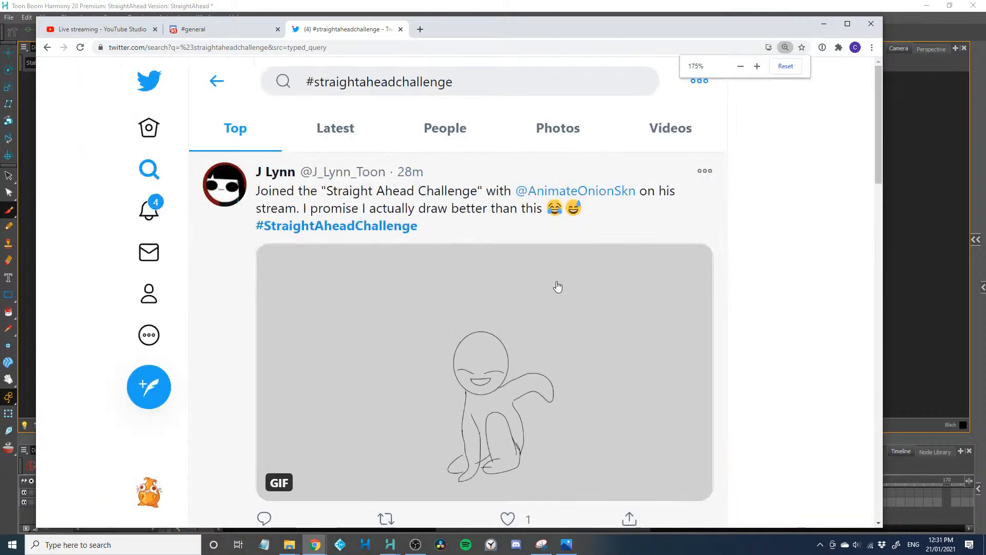
pyautogui.scroll(-1, 580, 282)
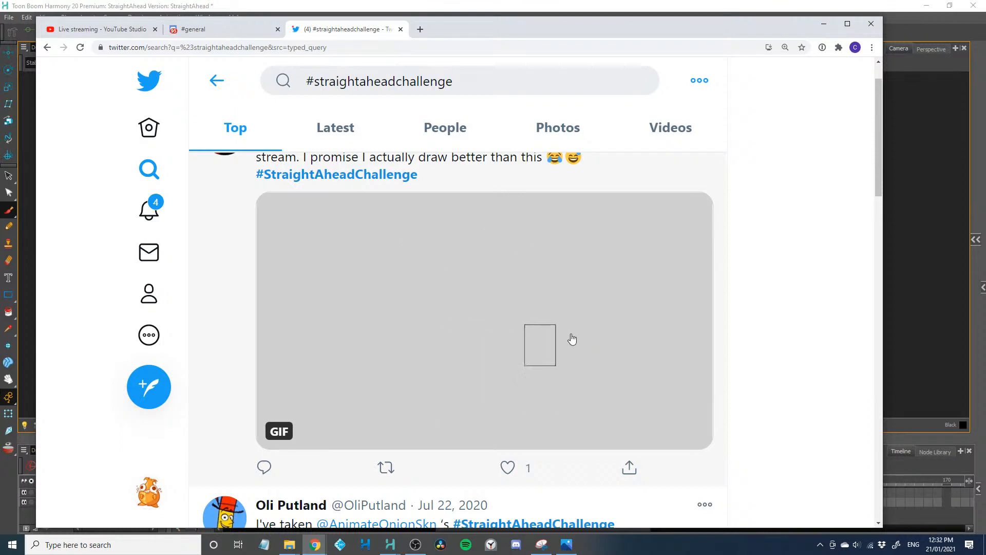
# Check the live chat in YouTube Studio and reload the #straightaheadchallenge results
pyautogui.click(108, 32)
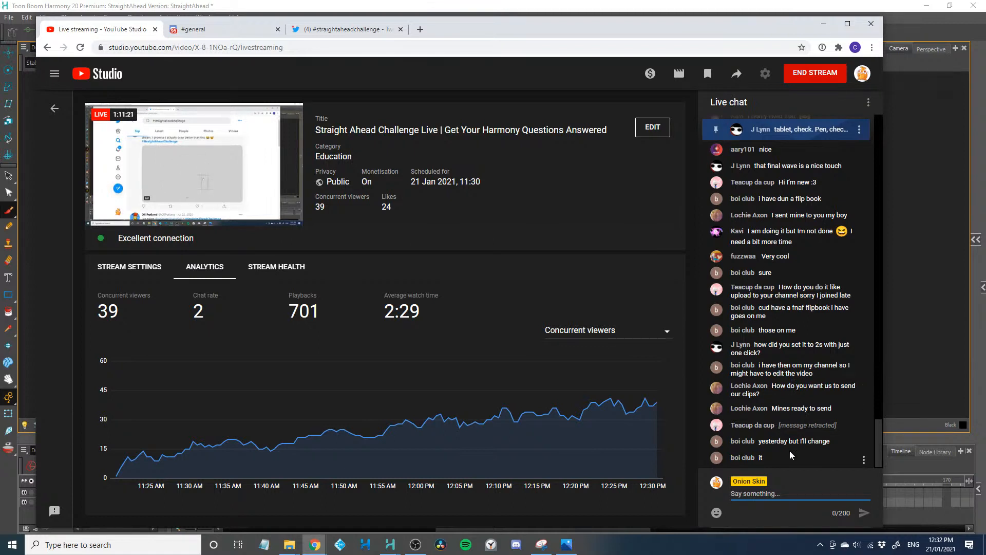
pyautogui.click(323, 32)
pyautogui.click(80, 47)
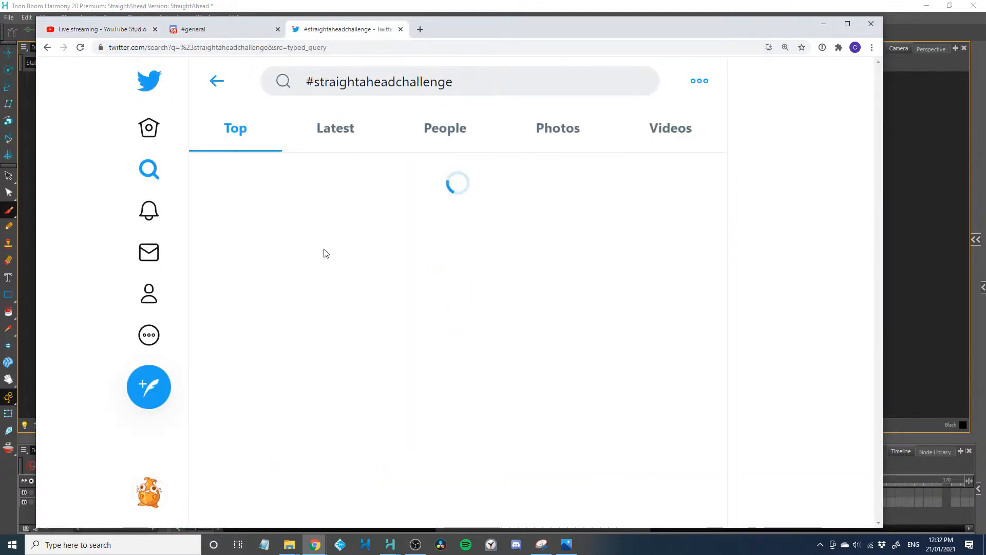
pyautogui.scroll(-2, 436, 321)
pyautogui.scroll(2, 437, 321)
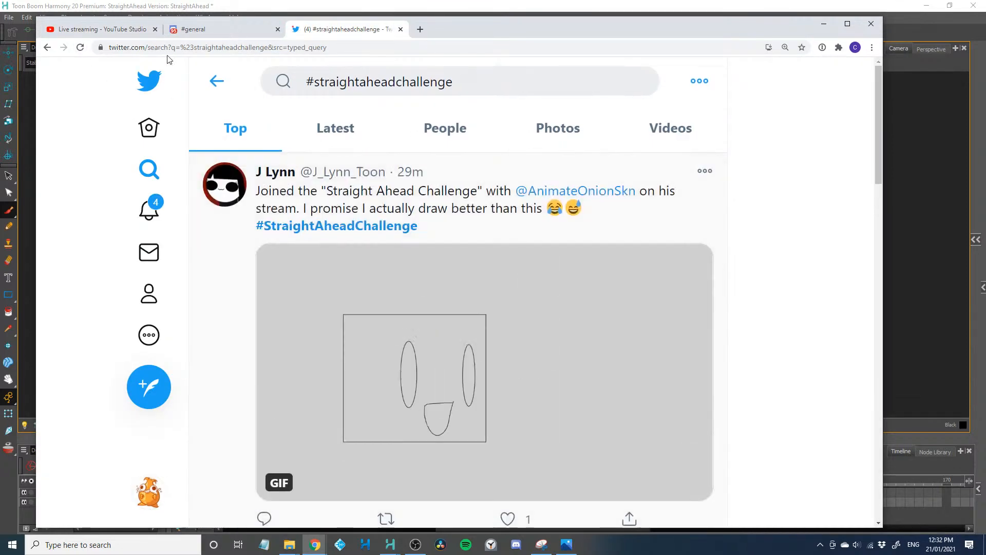
# Recheck the stream's live chat for new submissions and refresh the Twitter hashtag results again
pyautogui.click(126, 30)
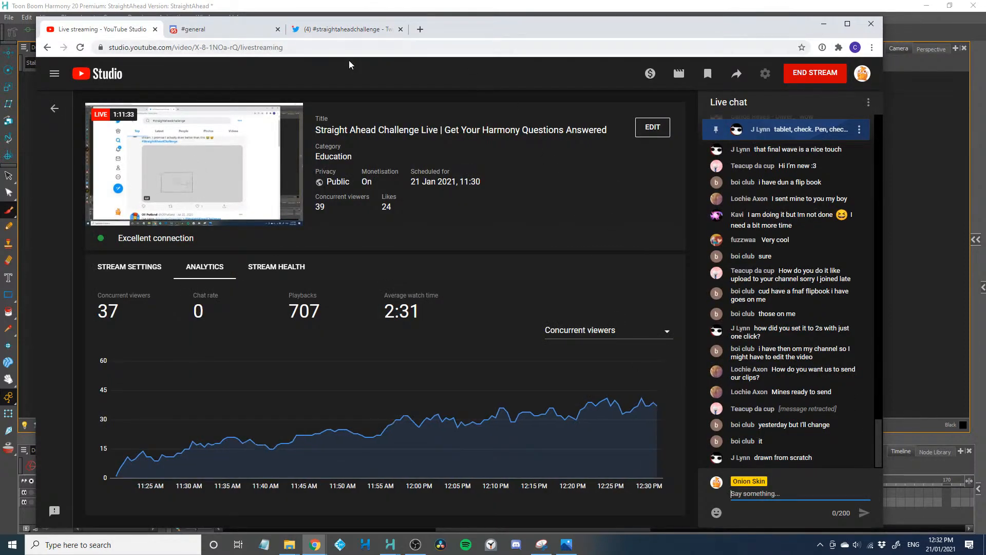
pyautogui.click(342, 29)
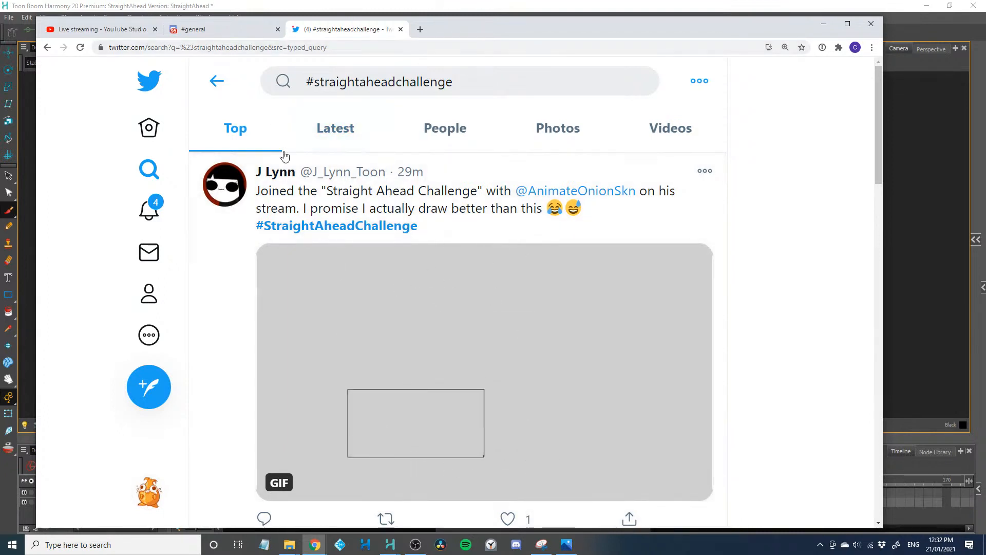
pyautogui.click(75, 30)
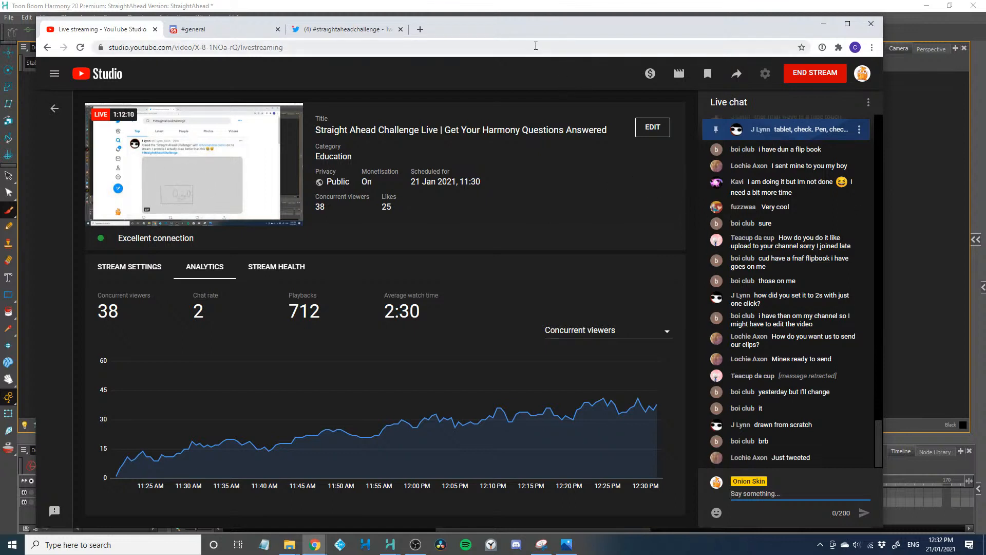
pyautogui.click(353, 29)
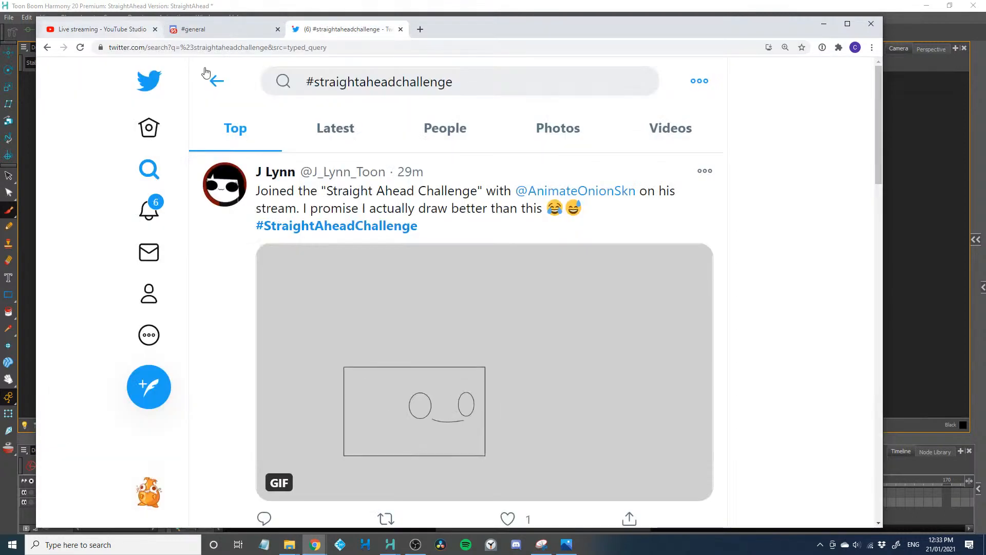
pyautogui.click(81, 47)
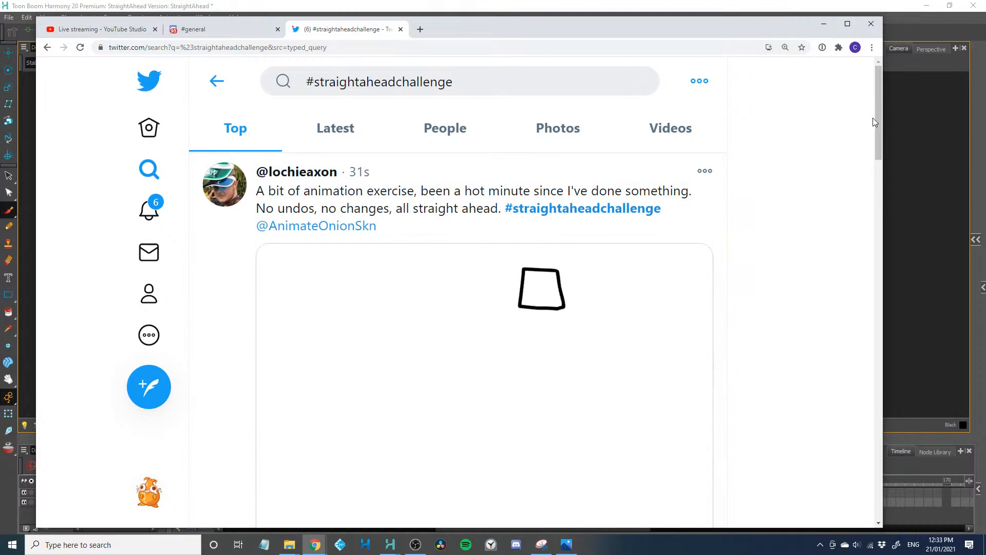
# Scrub back and forth through the first seconds of the top challenge post's video to examine its square's motion
pyautogui.moveTo(877, 113); pyautogui.dragTo(876, 130)
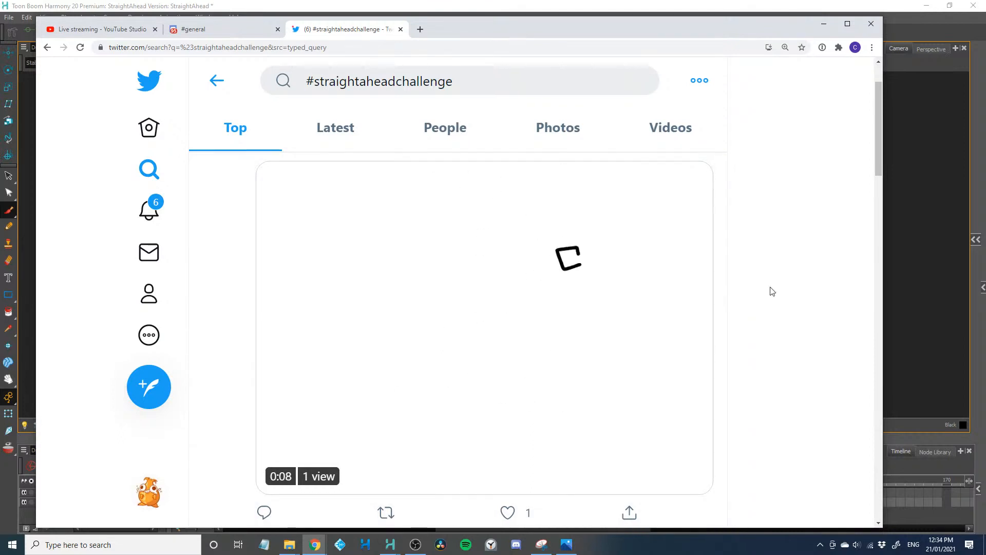
pyautogui.moveTo(539, 392)
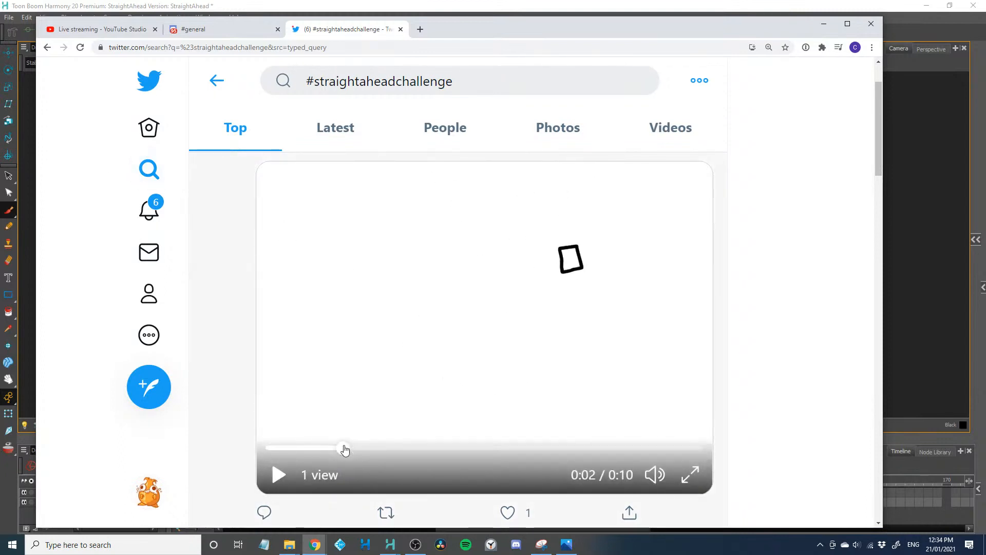
pyautogui.moveTo(344, 449)
pyautogui.mouseDown()
pyautogui.moveTo(254, 455)
pyautogui.moveTo(288, 447)
pyautogui.moveTo(260, 450)
pyautogui.moveTo(302, 455)
pyautogui.mouseUp()
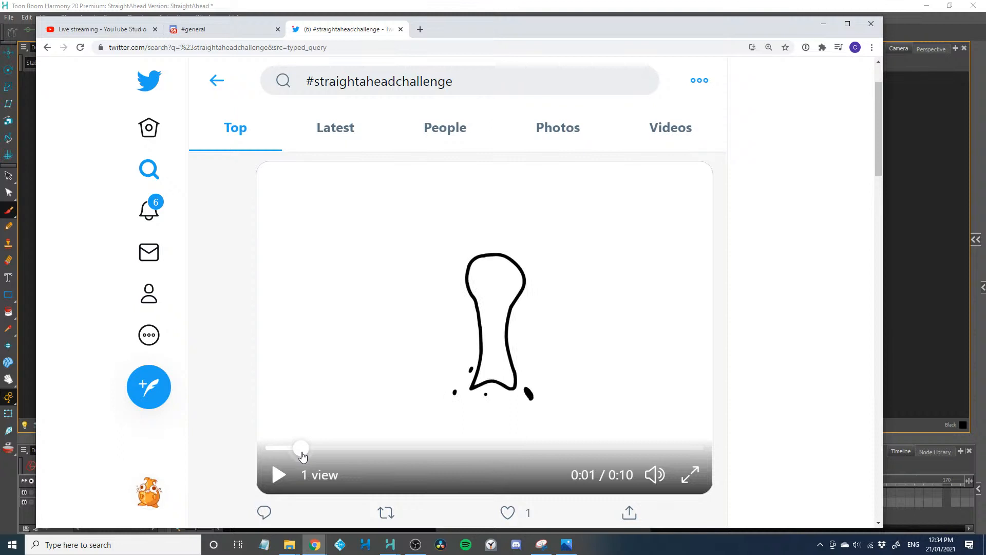
pyautogui.moveTo(302, 457); pyautogui.dragTo(351, 450)
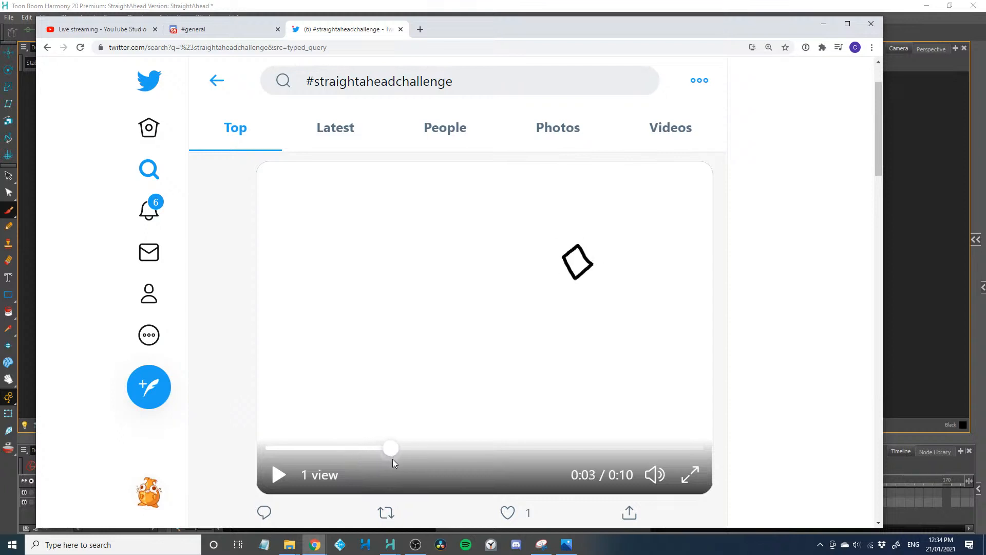
pyautogui.moveTo(392, 458)
pyautogui.mouseDown()
pyautogui.moveTo(359, 452)
pyautogui.moveTo(578, 473)
pyautogui.moveTo(635, 468)
pyautogui.moveTo(657, 447)
pyautogui.moveTo(682, 447)
pyautogui.moveTo(352, 402)
pyautogui.moveTo(293, 447)
pyautogui.mouseUp()
# Play the top post's video and pause it at 0:08
pyautogui.moveTo(642, 470)
pyautogui.click(279, 474)
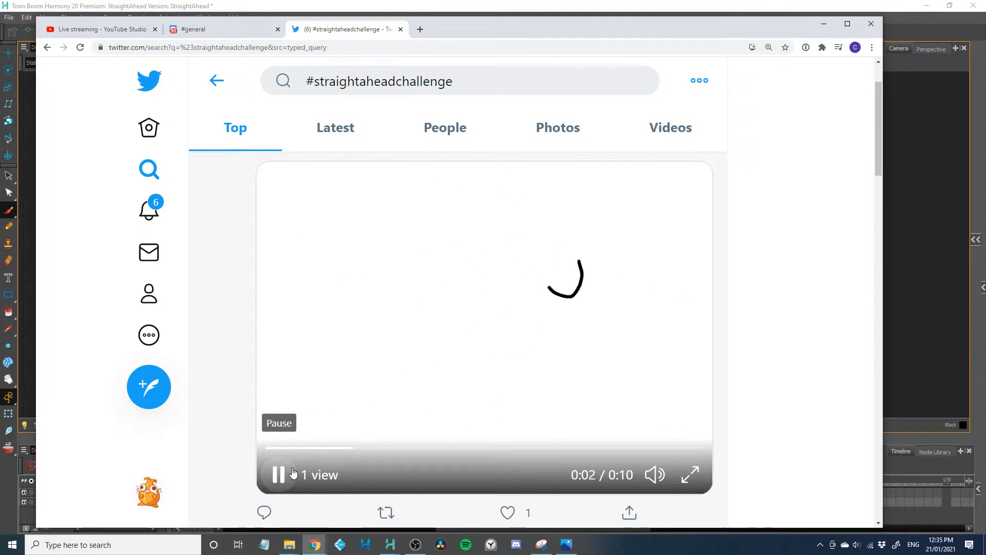
pyautogui.scroll(2, 419, 424)
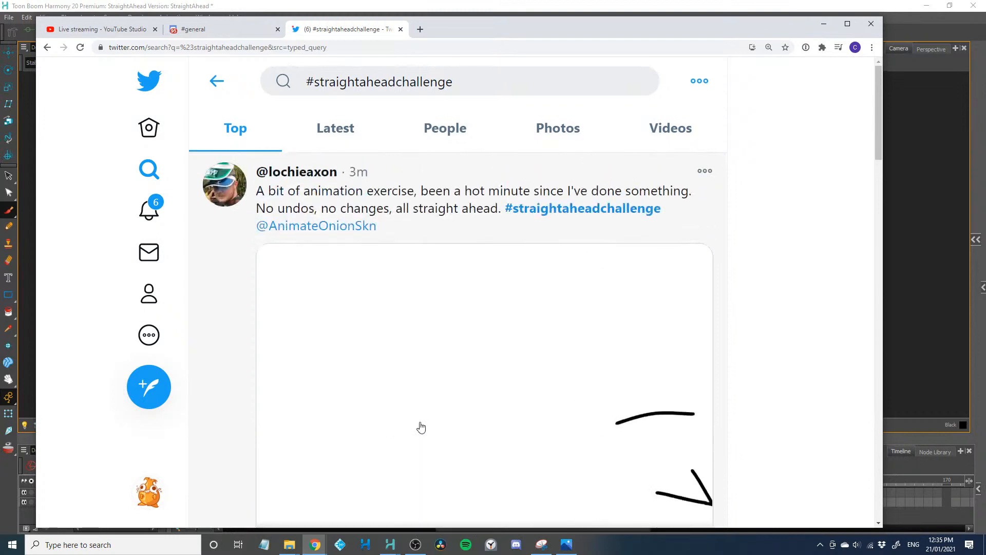
pyautogui.scroll(-1, 418, 426)
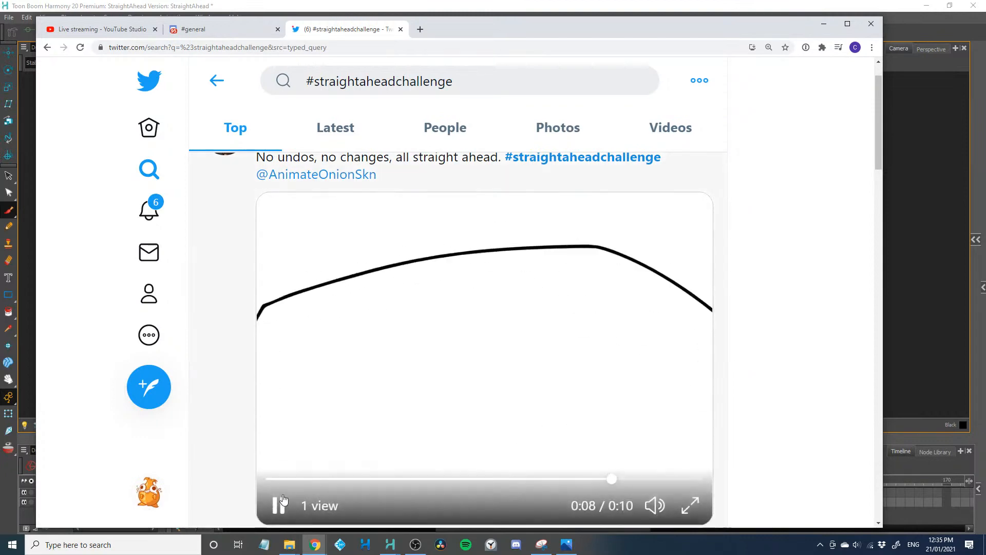
pyautogui.click(285, 505)
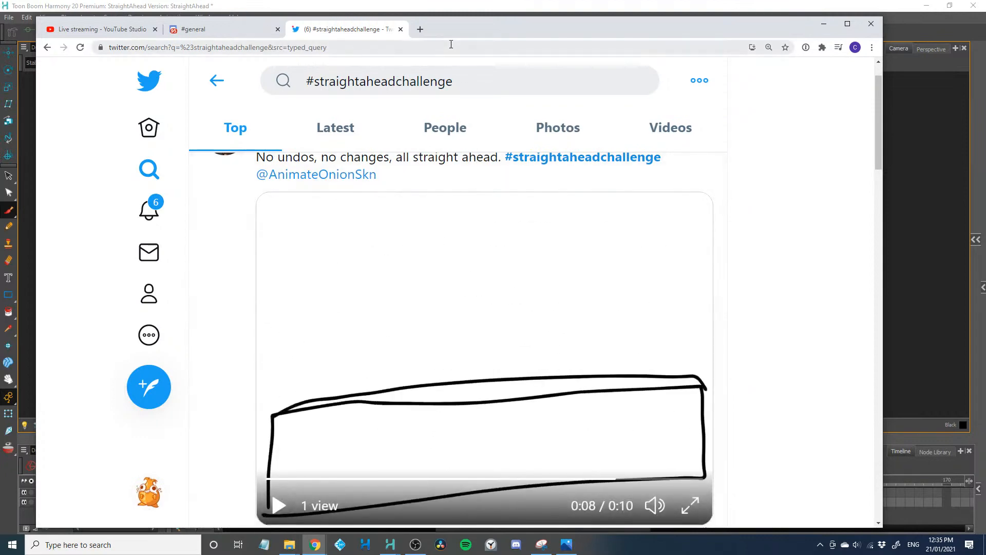
# Move the browser window out of view, return to Toon Boom Harmony and play the animation
pyautogui.moveTo(452, 31); pyautogui.dragTo(0, 51)
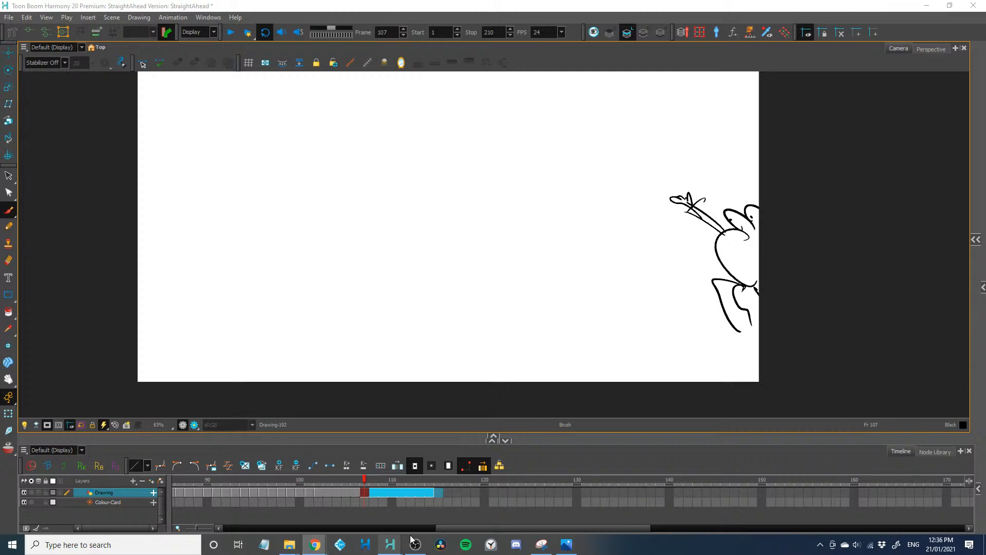
pyautogui.moveTo(549, 528); pyautogui.dragTo(302, 519)
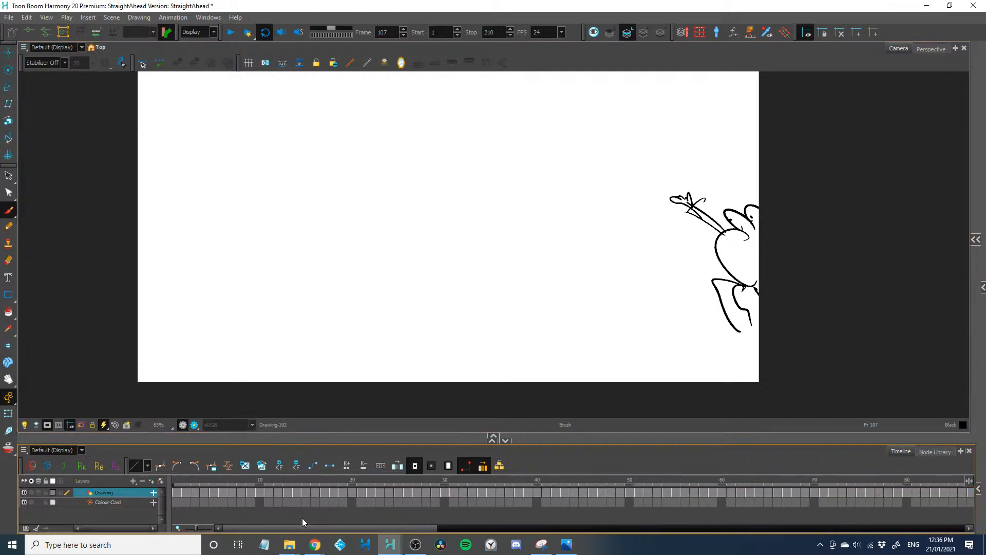
pyautogui.click(233, 33)
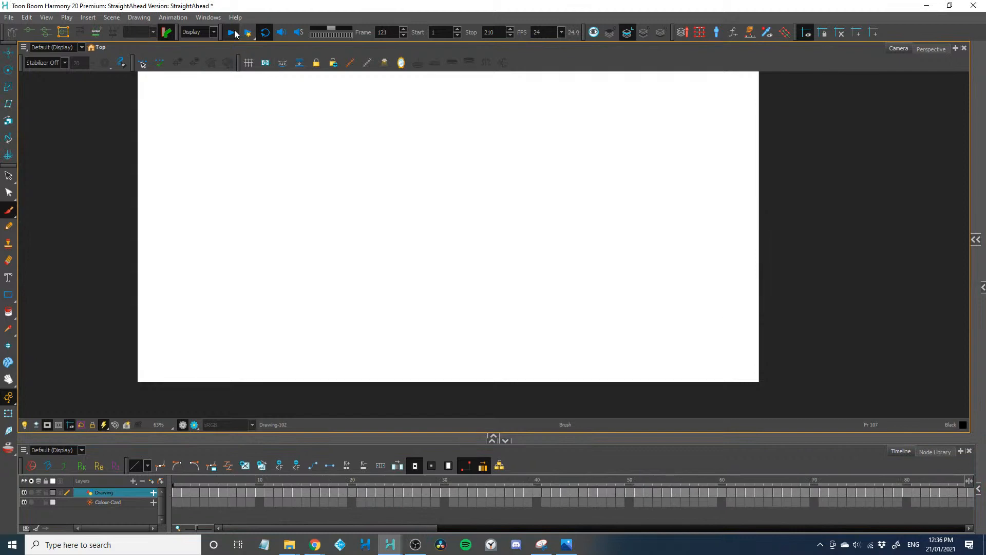
# Set the playback stop frame to 120 and play the animation up to that frame
pyautogui.moveTo(259, 482); pyautogui.dragTo(128, 487)
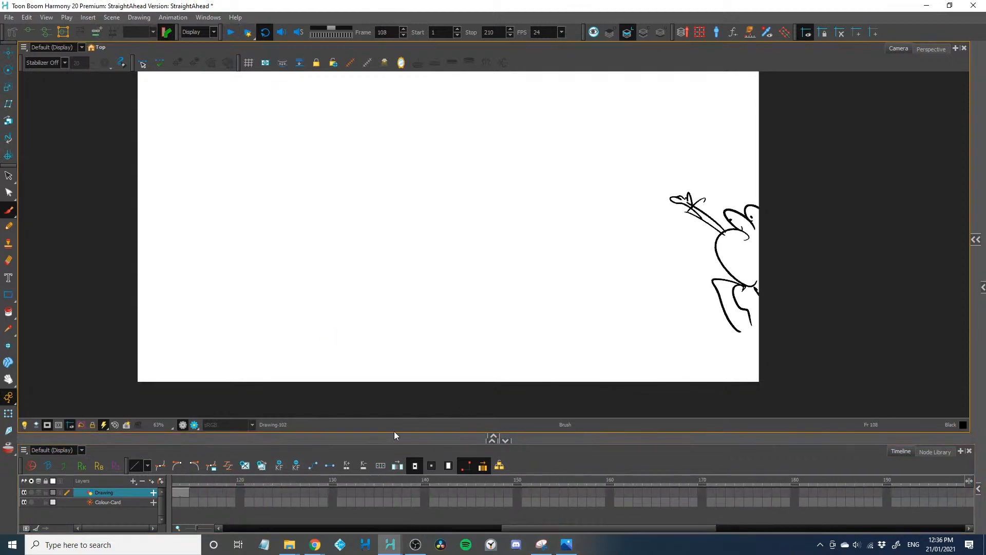
pyautogui.doubleClick(498, 29)
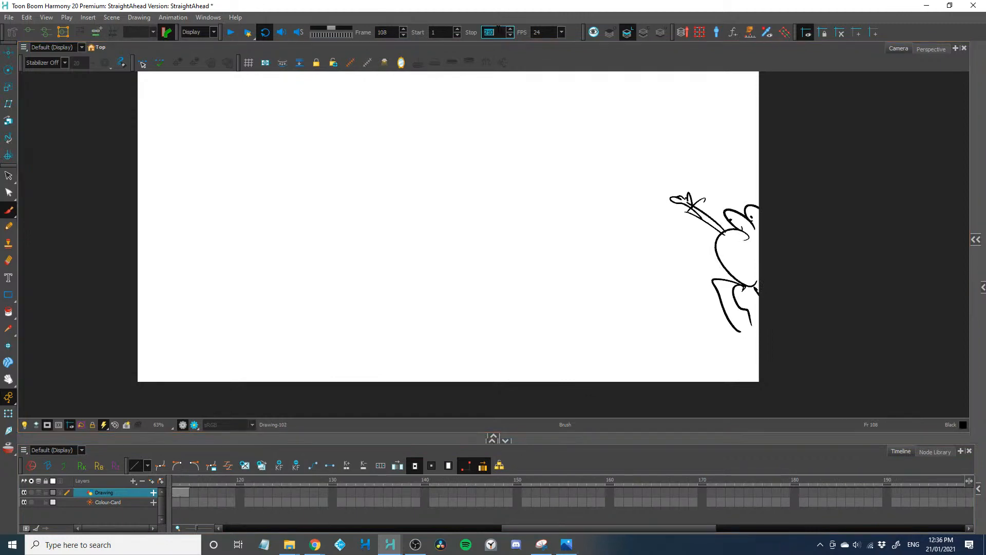
pyautogui.write('12')
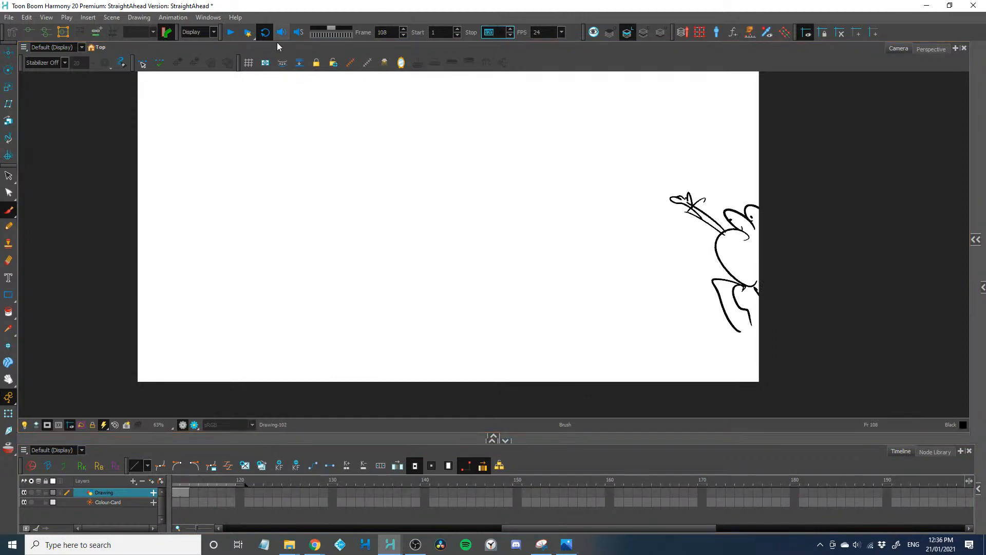
pyautogui.click(231, 32)
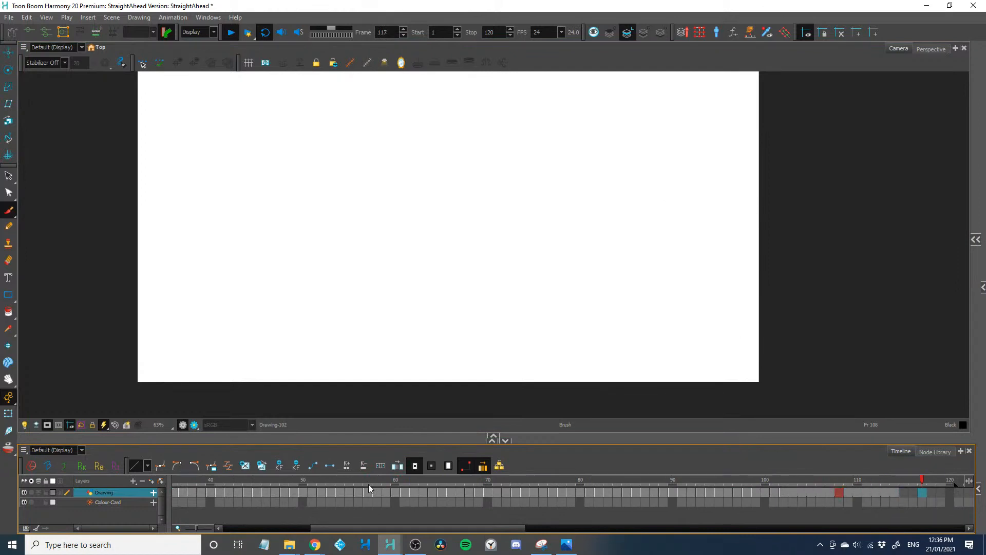
pyautogui.press('BackSpace')
pyautogui.press('BackSpace')
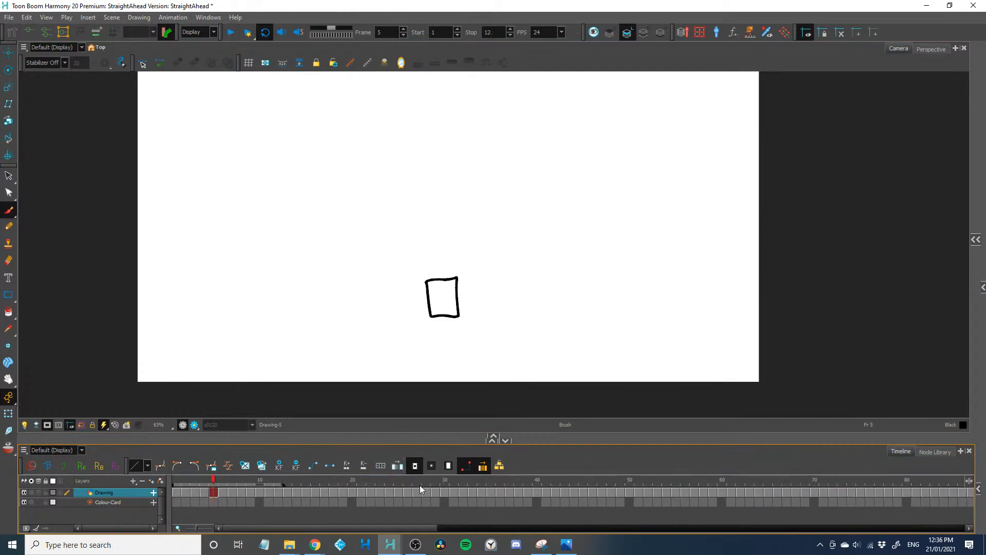
# Enlarge the timeline area and extend the exposure of all drawings on the Drawing layer to two frames each
pyautogui.moveTo(422, 442); pyautogui.dragTo(422, 322)
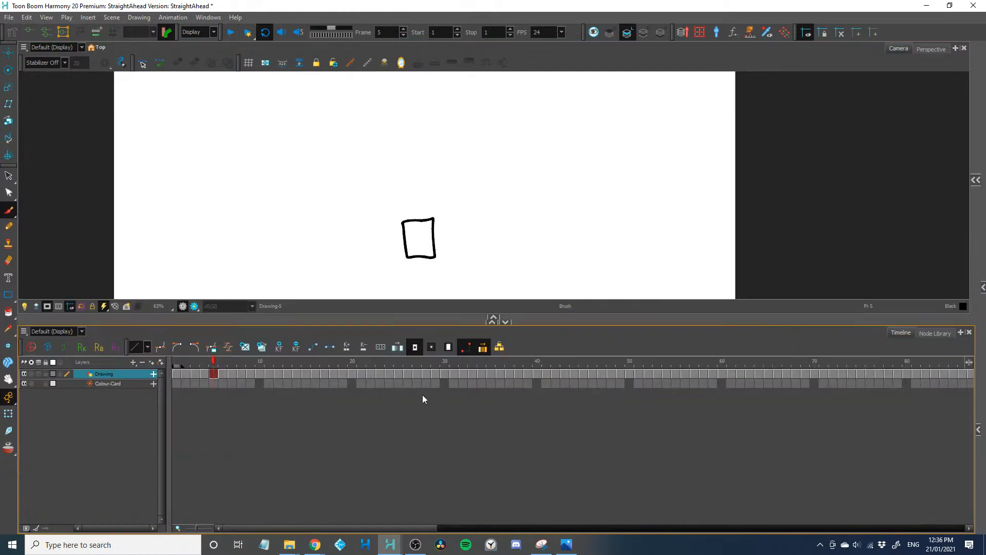
pyautogui.write('2')
pyautogui.press('Return')
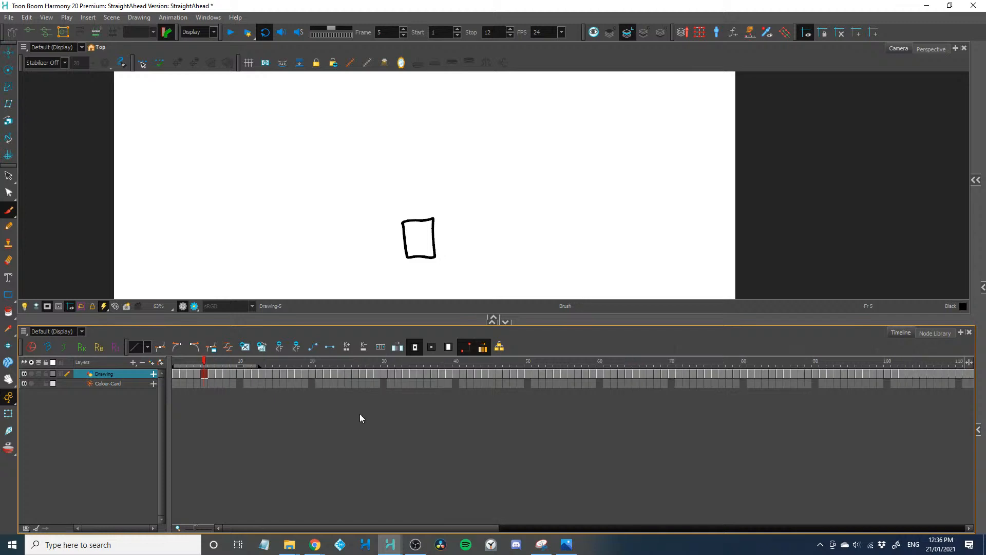
pyautogui.scroll(-3, 359, 414)
pyautogui.moveTo(591, 374); pyautogui.dragTo(114, 385)
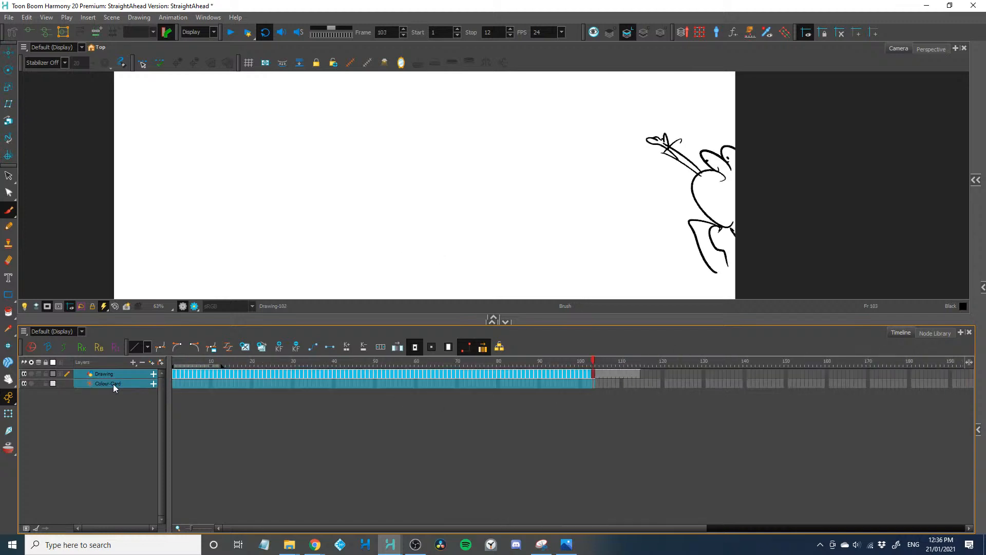
pyautogui.click(224, 396)
pyautogui.moveTo(615, 373); pyautogui.dragTo(287, 377)
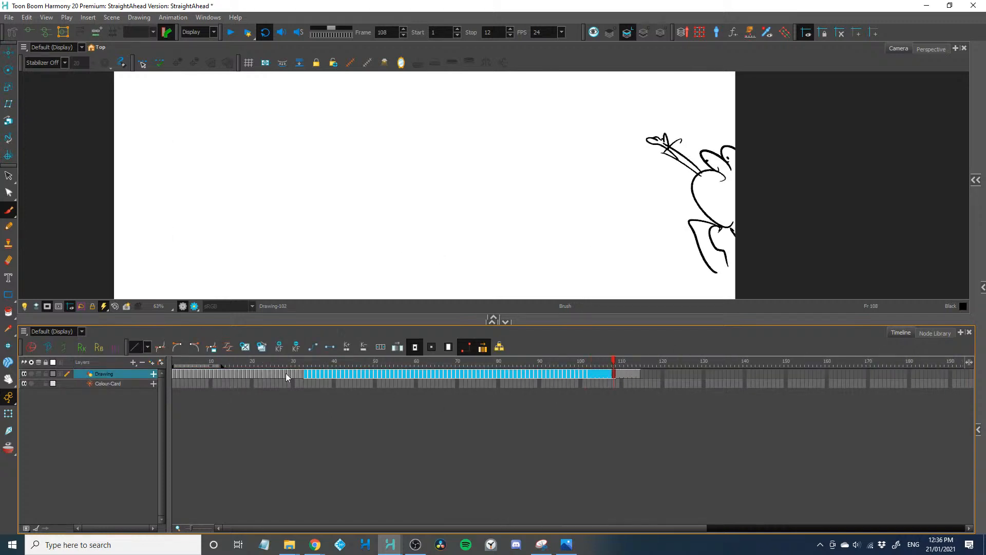
pyautogui.press('+')
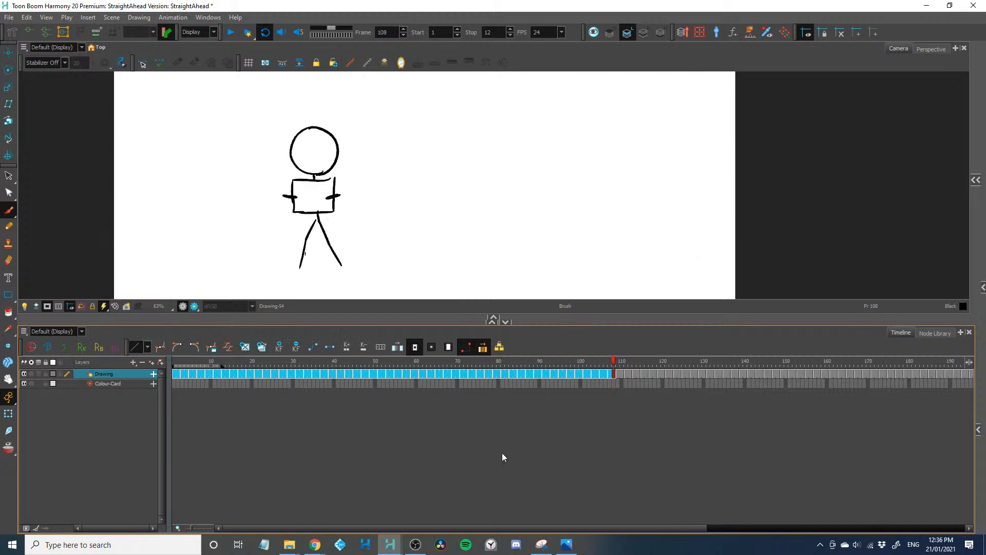
# Set the playback stop frame to 210 and play the slowed animation in an enlarged camera view
pyautogui.click(615, 516)
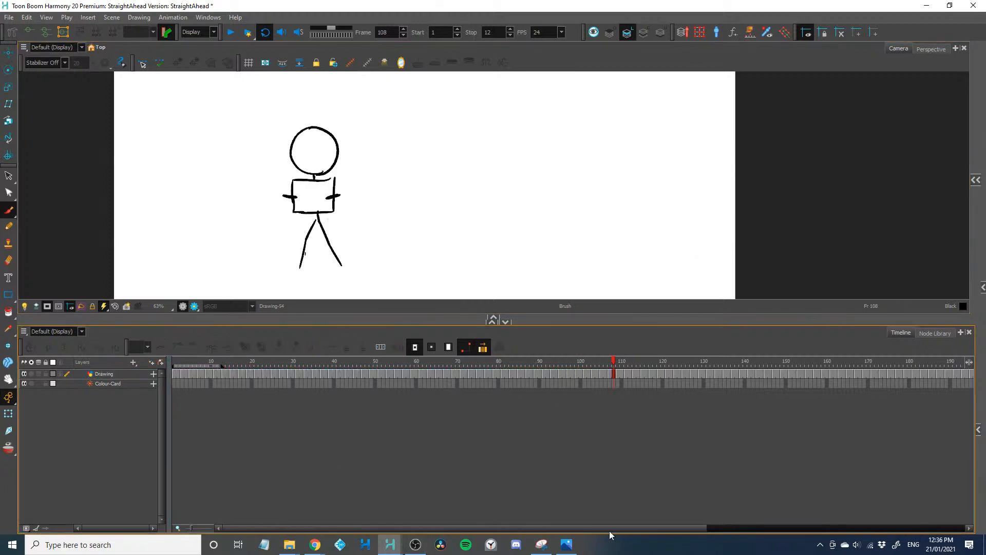
pyautogui.moveTo(622, 532); pyautogui.dragTo(815, 530)
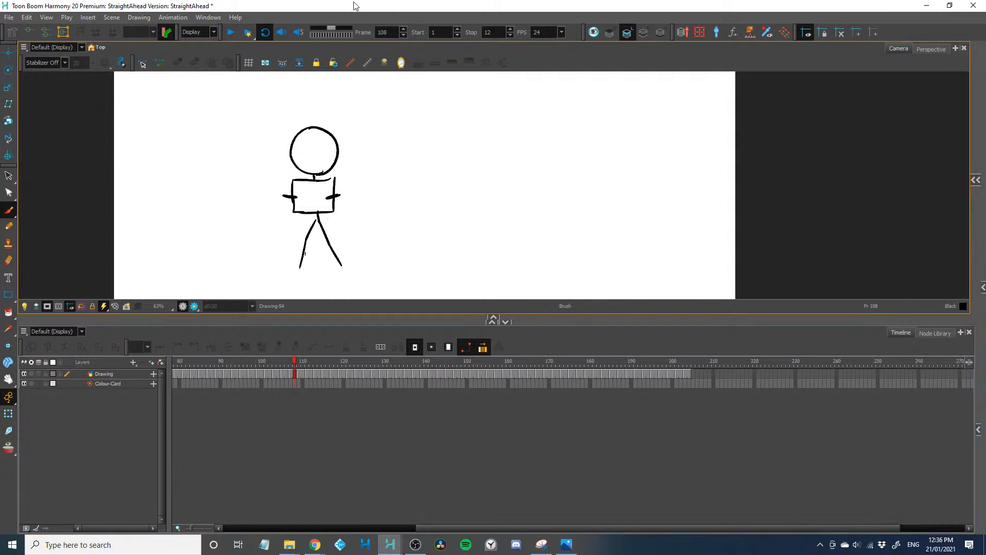
pyautogui.doubleClick(489, 32)
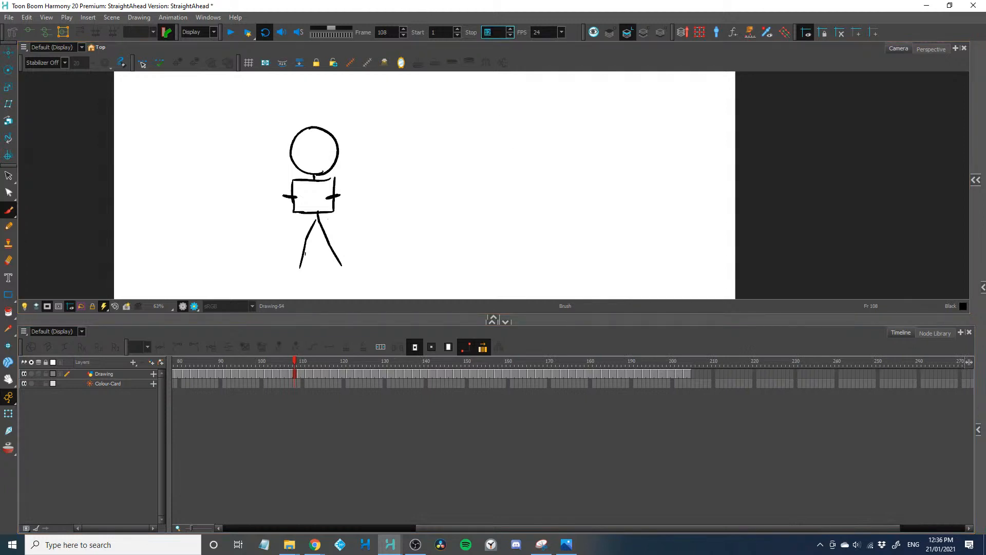
pyautogui.write('210')
pyautogui.click(466, 428)
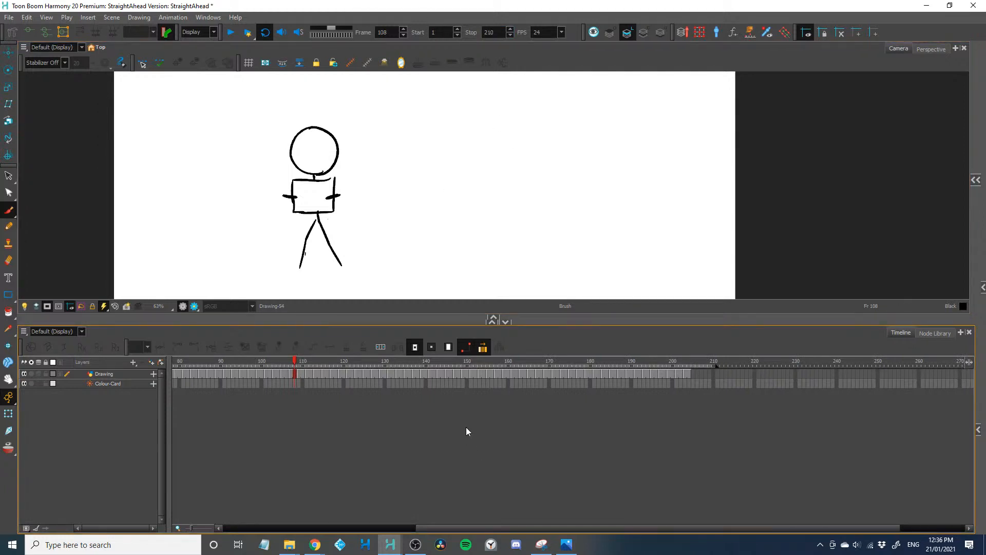
pyautogui.press('Return')
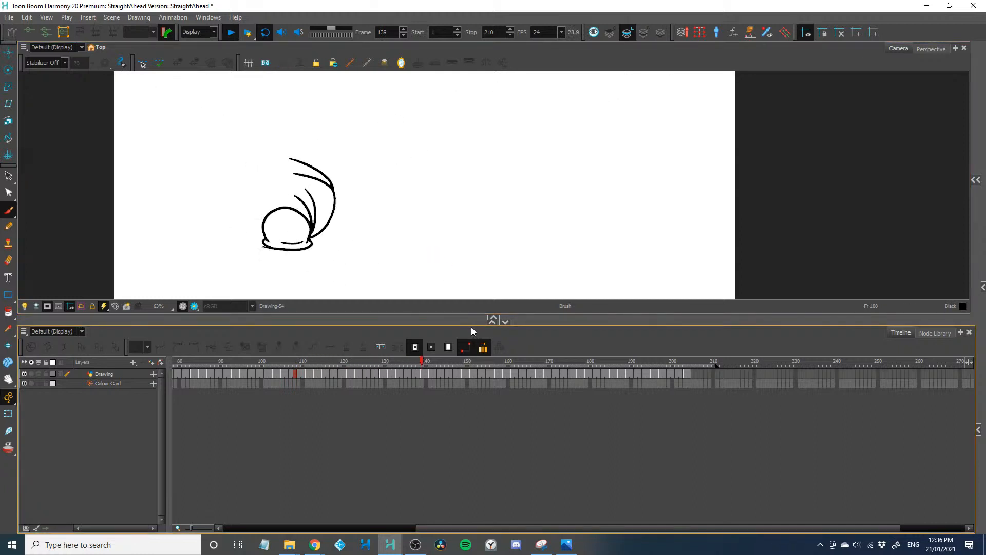
pyautogui.moveTo(471, 322); pyautogui.dragTo(471, 452)
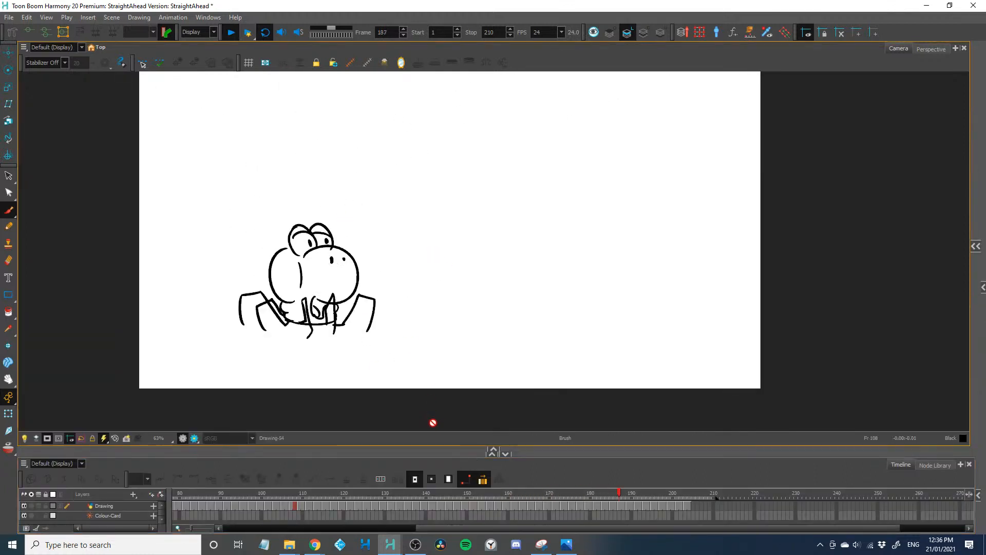